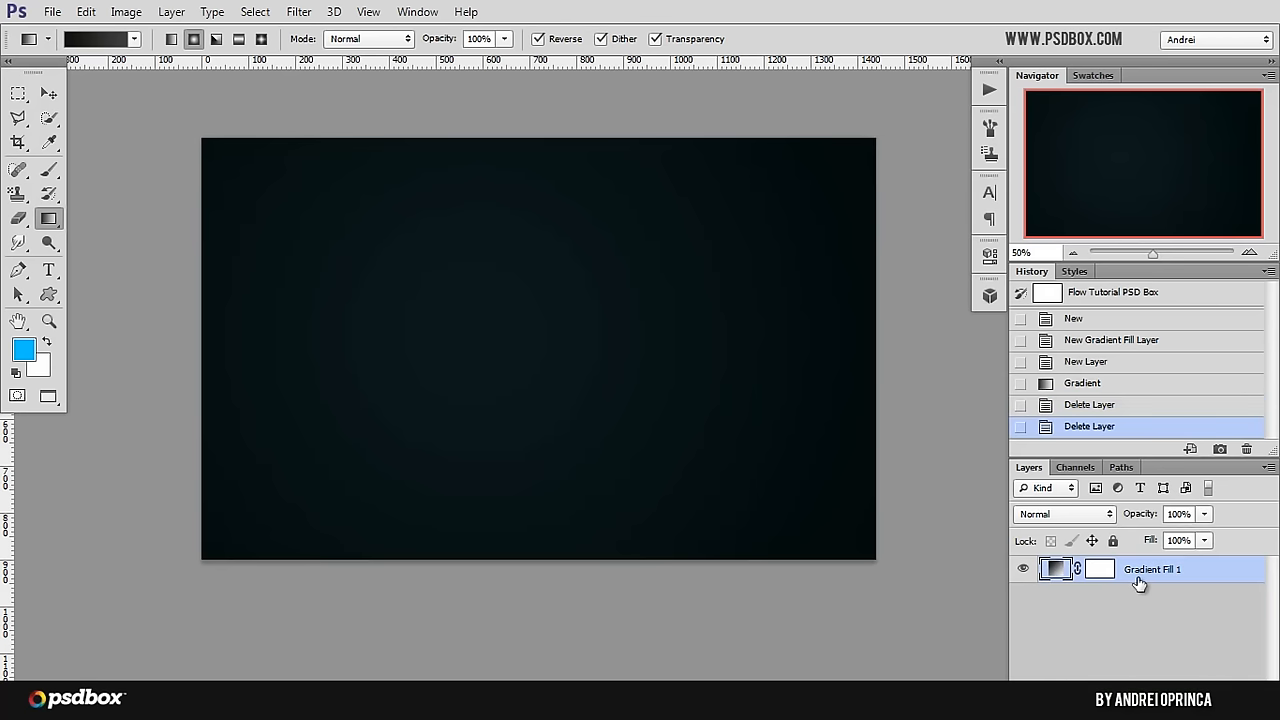
# Step: Open the texture_297_by_sirius_sdz-d5heaj0 image from the Stock folder
pyautogui.hotkey('ctrl', 'o')
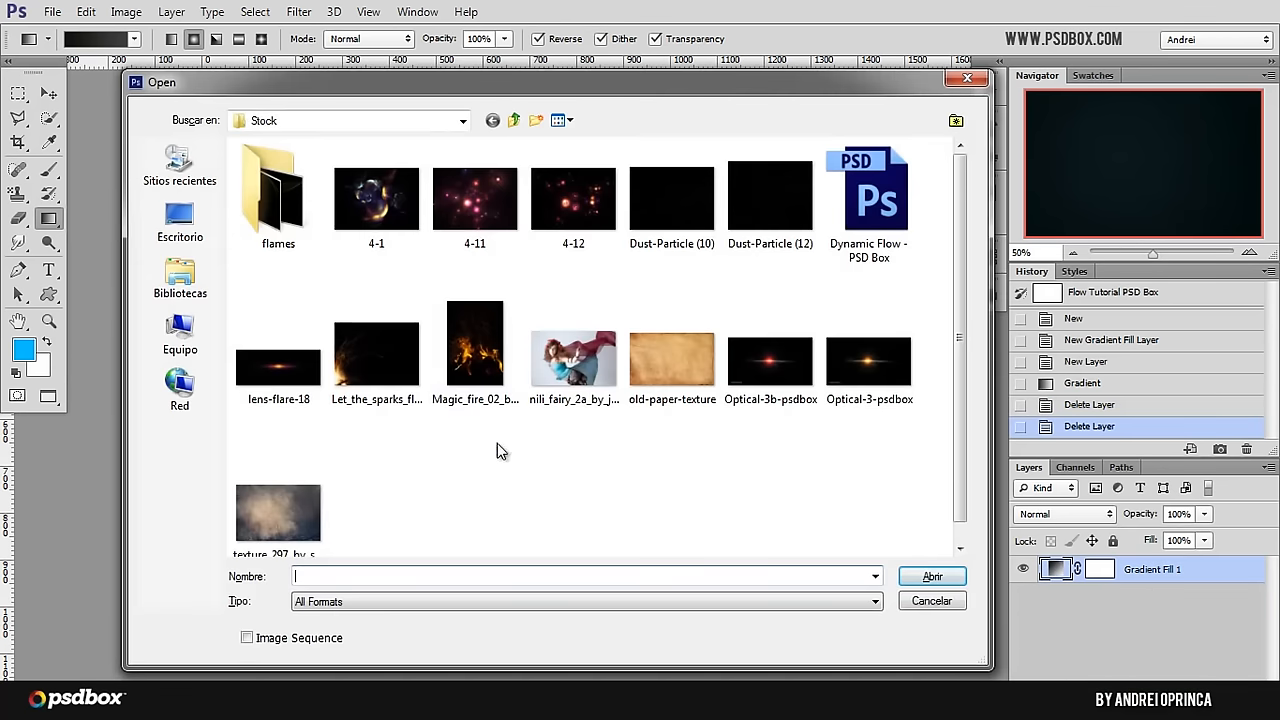
pyautogui.click(300, 521)
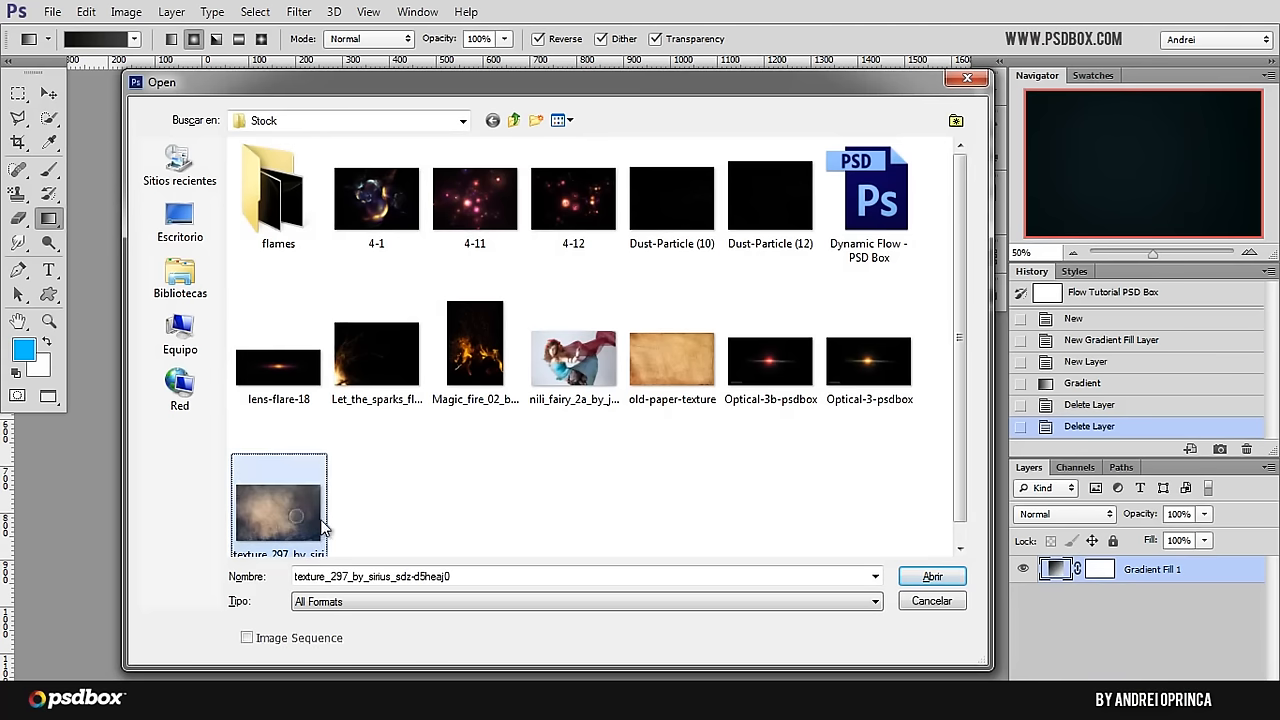
pyautogui.click(932, 577)
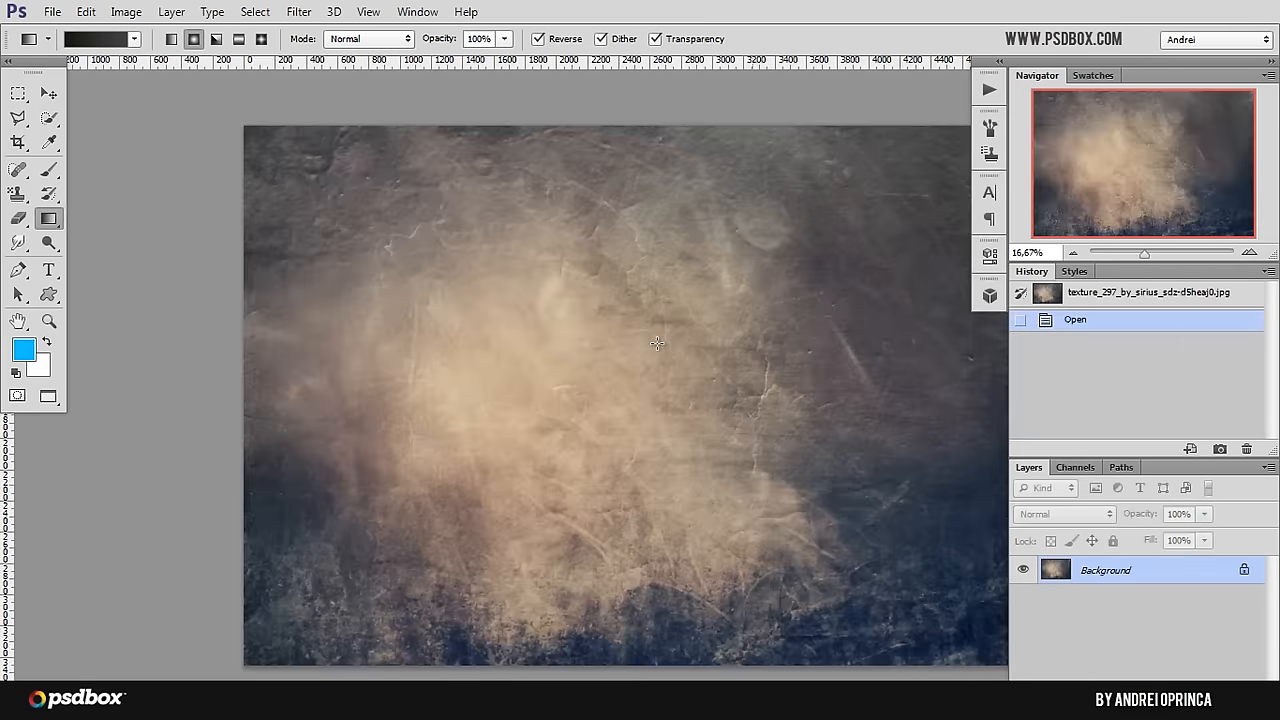
# Step: Copy the entire texture image and paste it into the Flow Tutorial document above the gradient fill layer
pyautogui.hotkey('alt', 'space')
pyautogui.keyDown('alt'); pyautogui.click(620, 268); pyautogui.keyUp('alt')
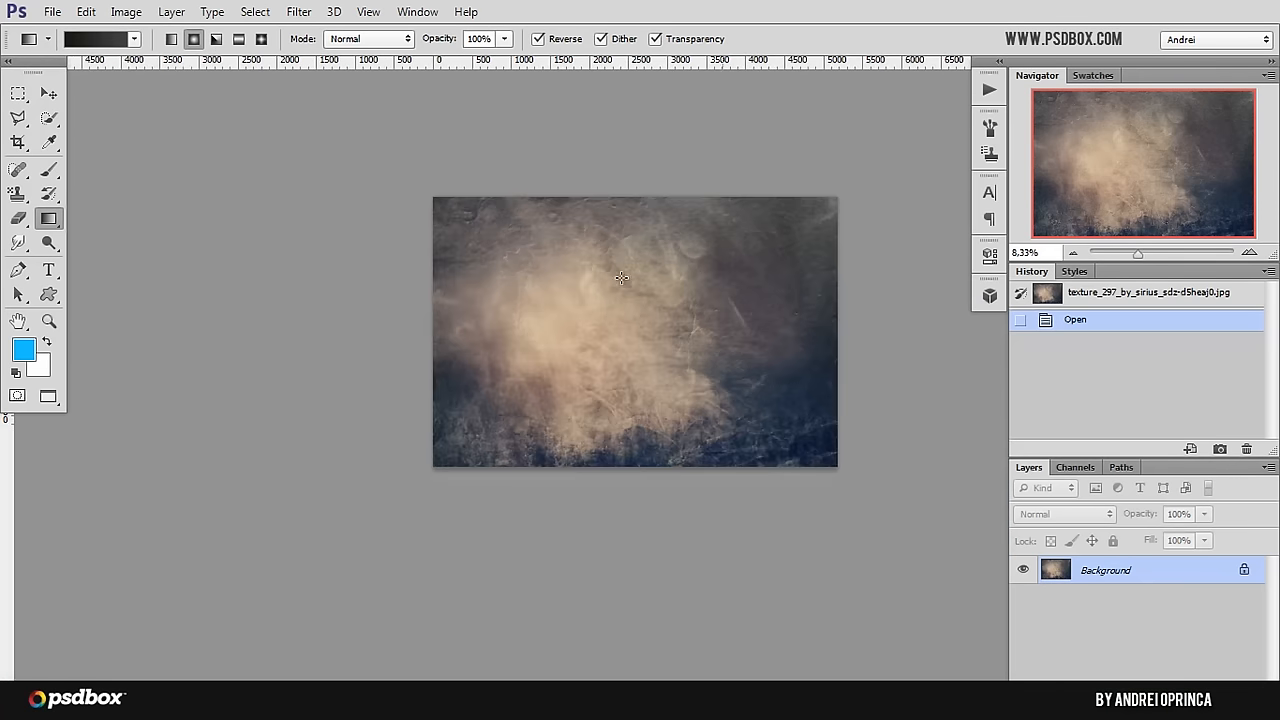
pyautogui.moveTo(774, 326); pyautogui.dragTo(668, 320)
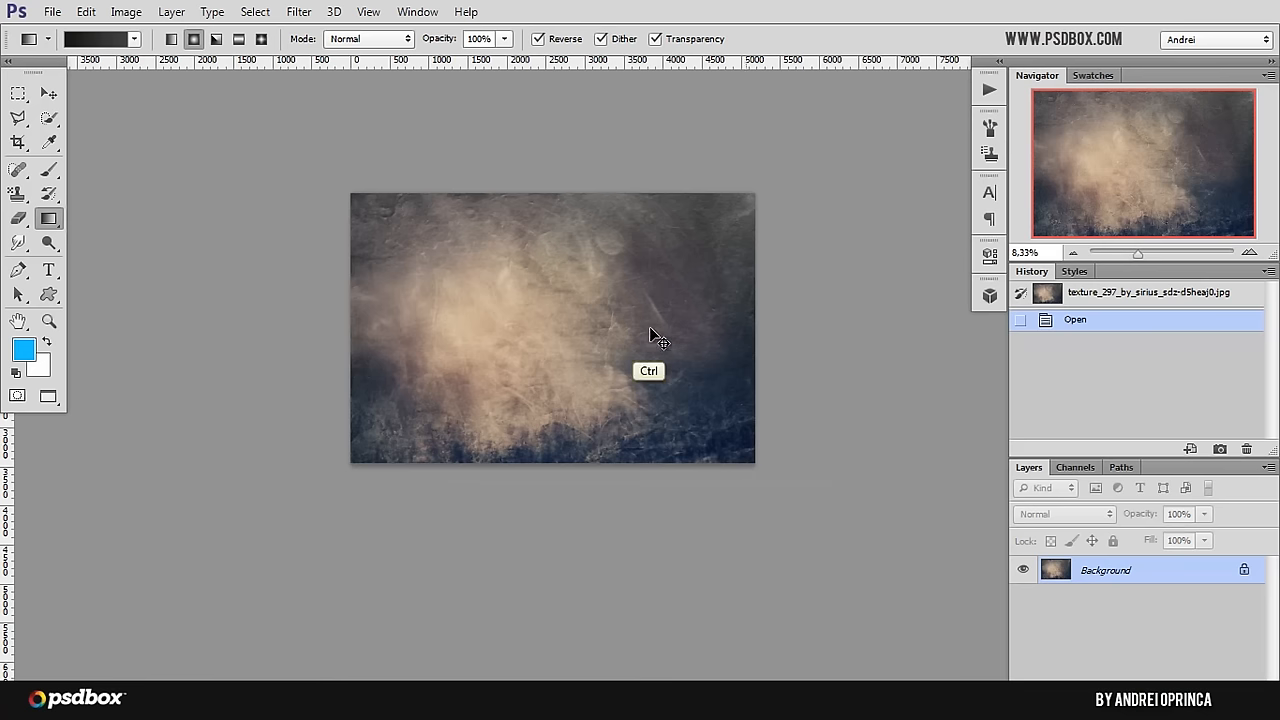
pyautogui.hotkey('ctrl', 'a')
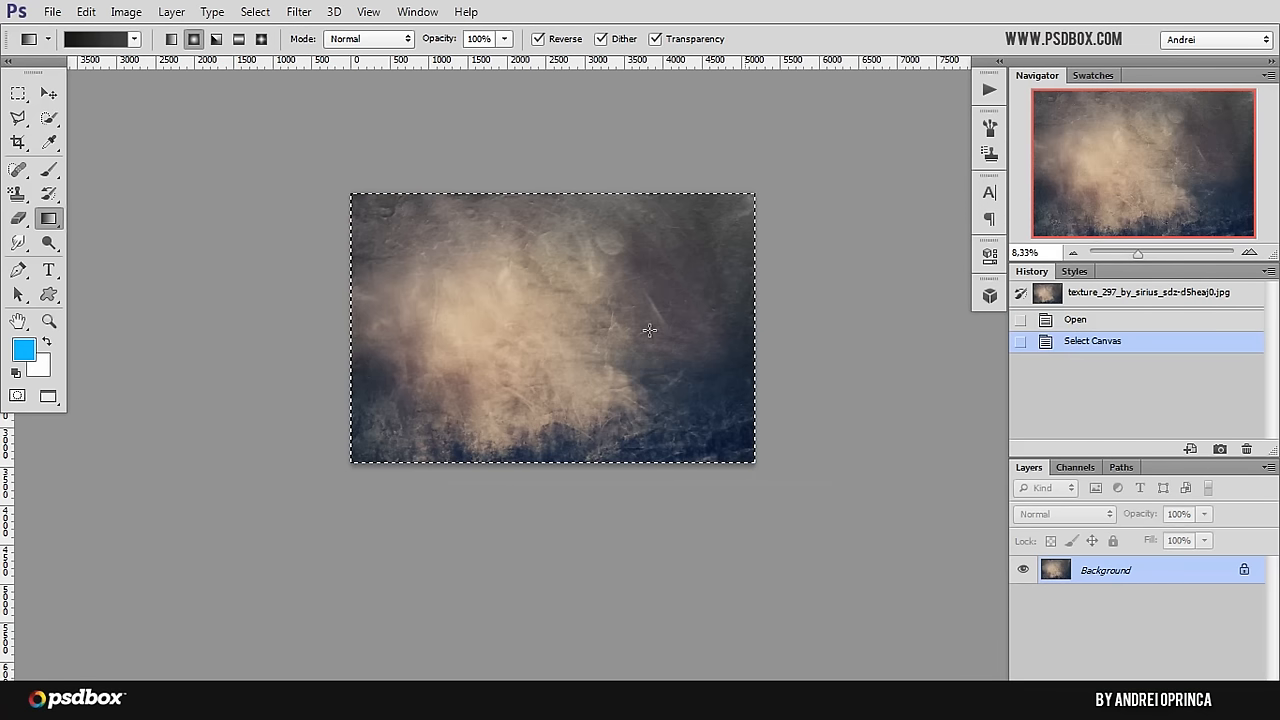
pyautogui.press('ctrl')
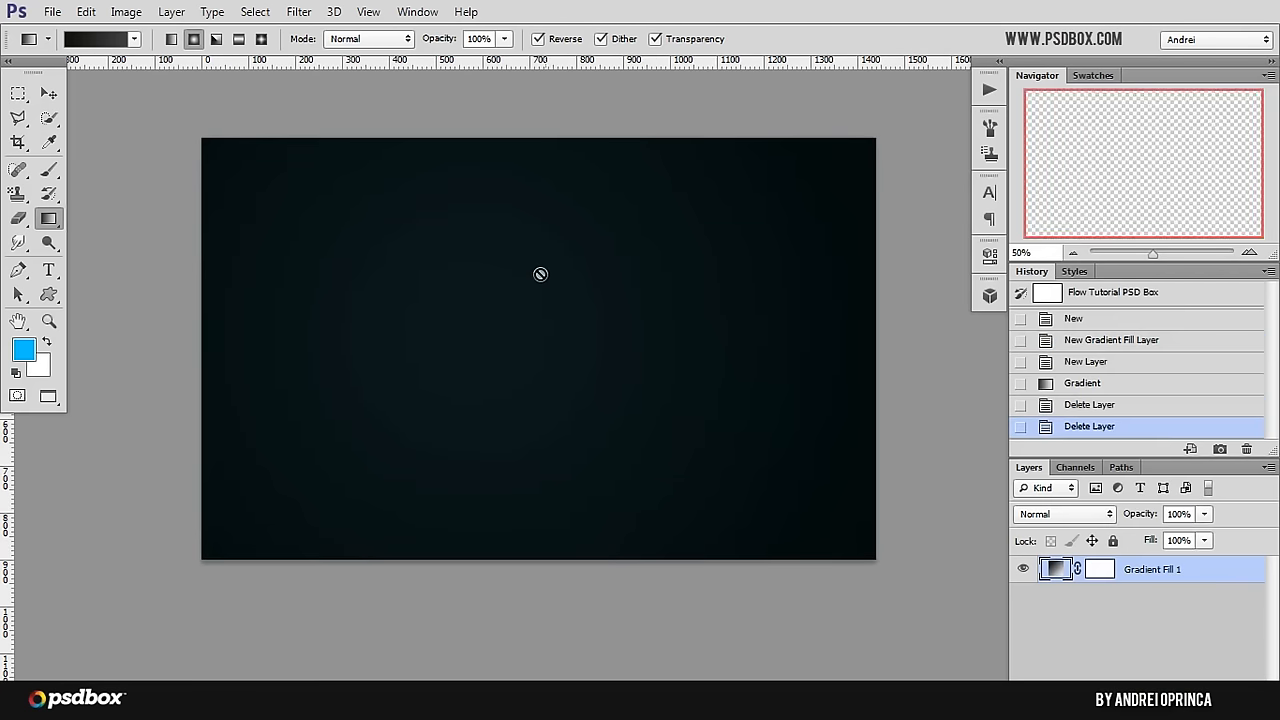
pyautogui.press('ctrl')
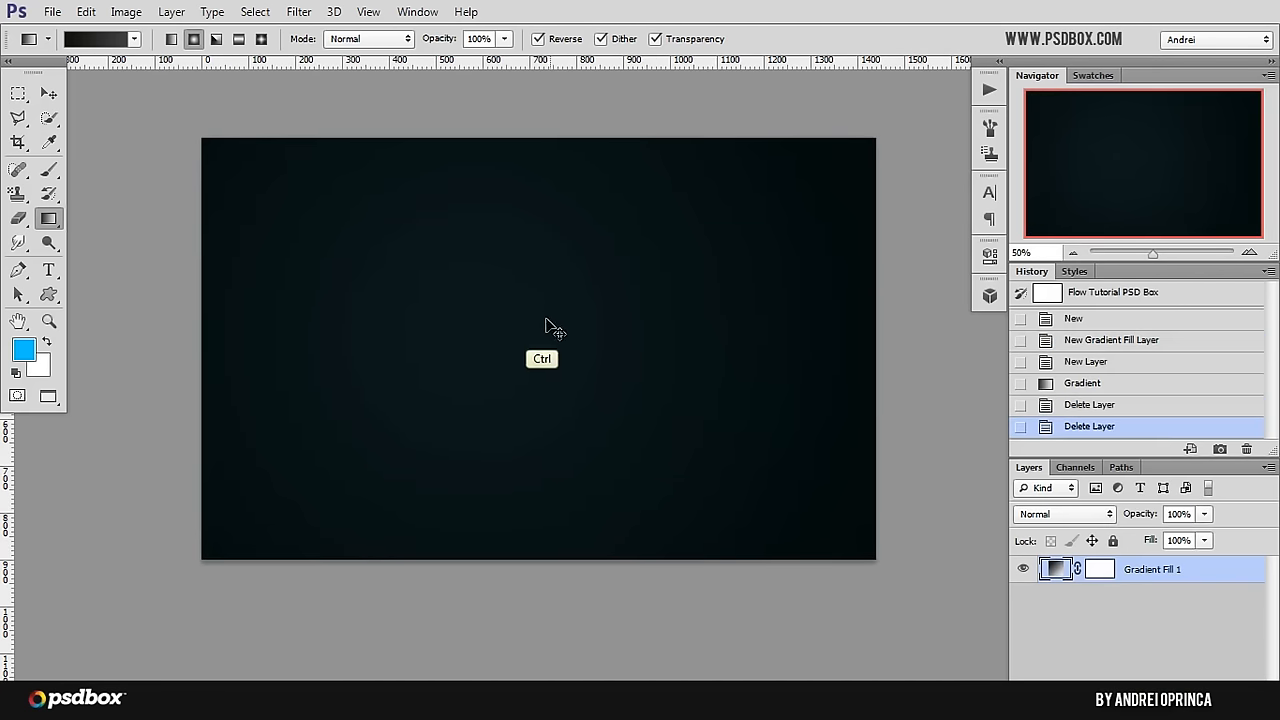
pyautogui.hotkey('ctrl', 'v')
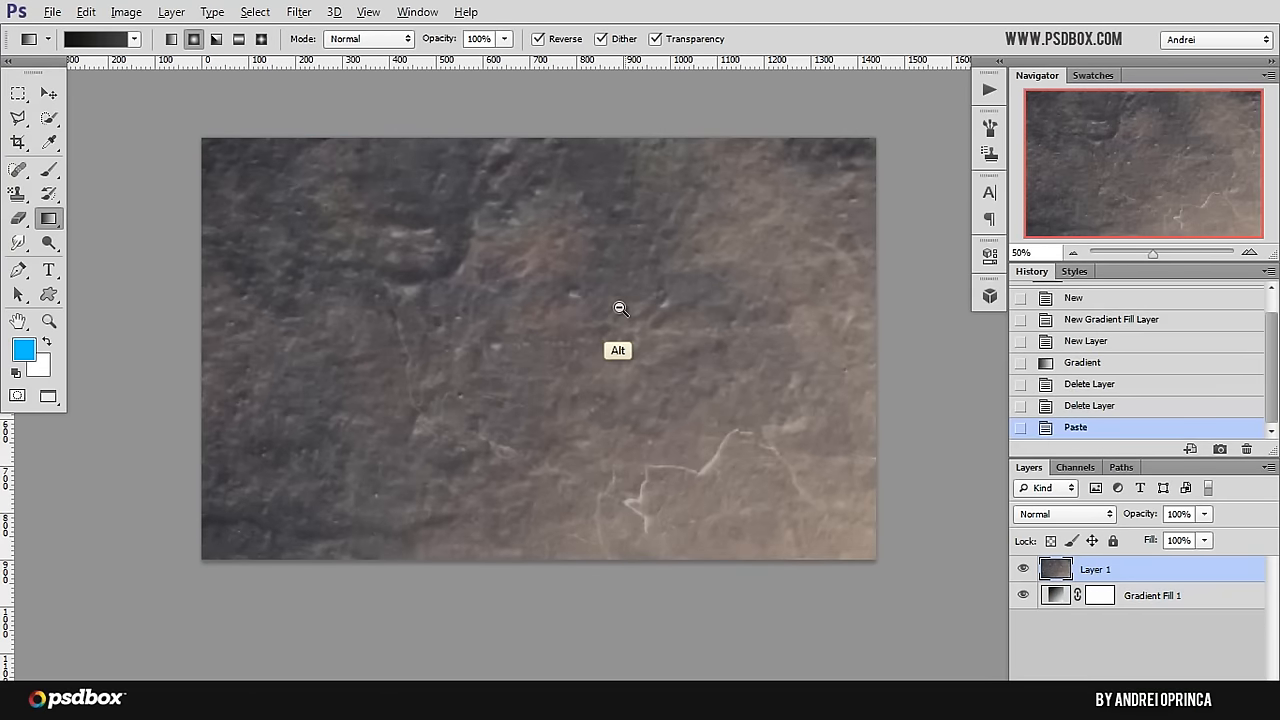
# Step: Scale the pasted texture layer down proportionally with Free Transform to about 29% so it roughly matches the canvas size
pyautogui.scroll(-2, 611, 310)
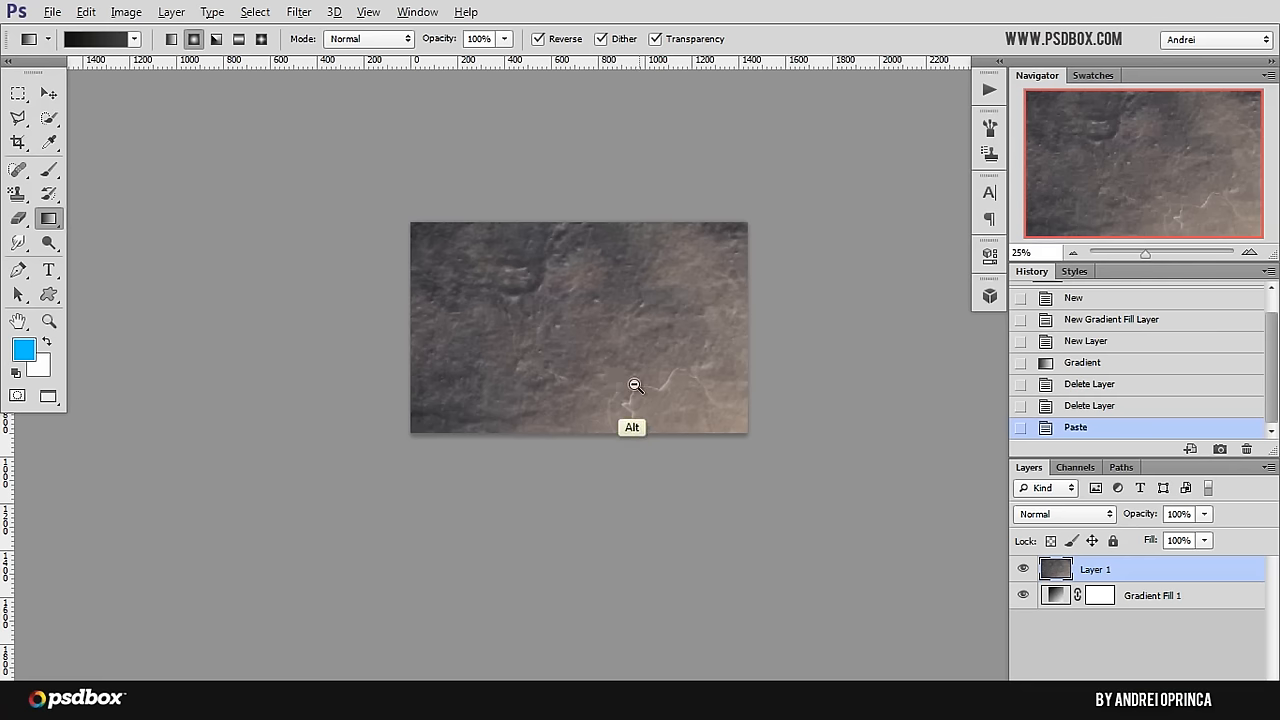
pyautogui.scroll(-2, 634, 385)
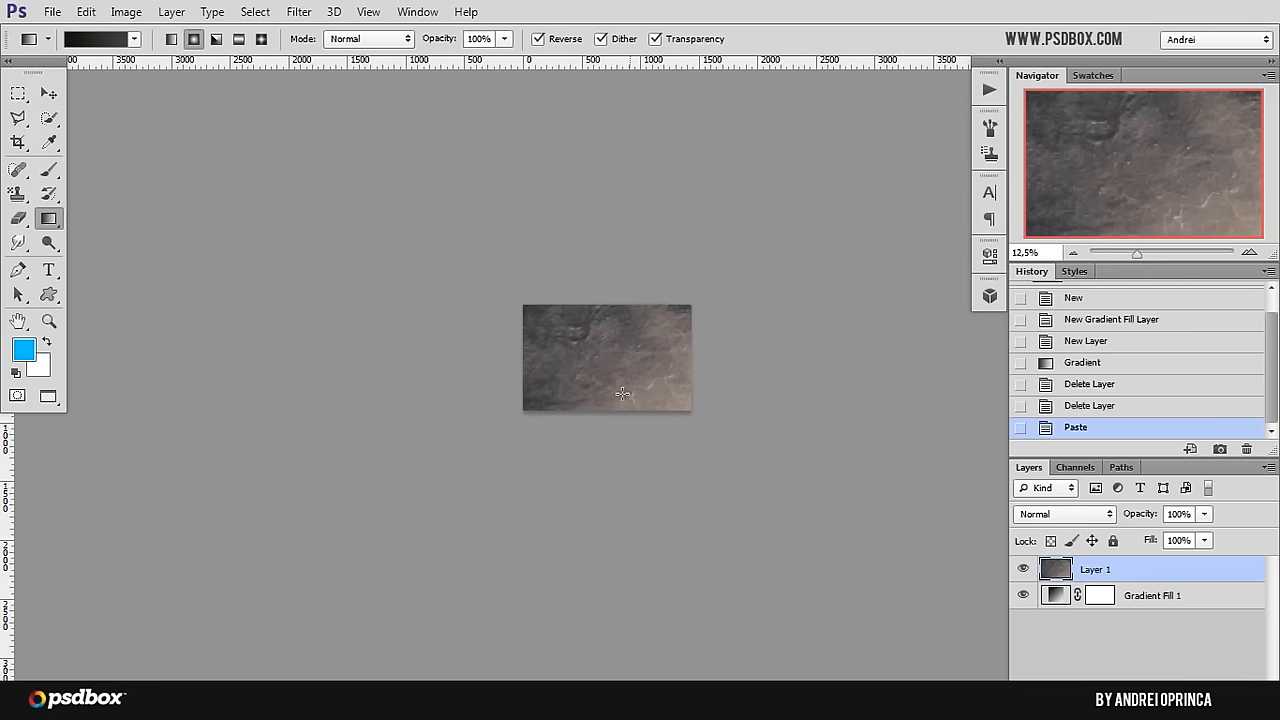
pyautogui.hotkey('ctrl', 't')
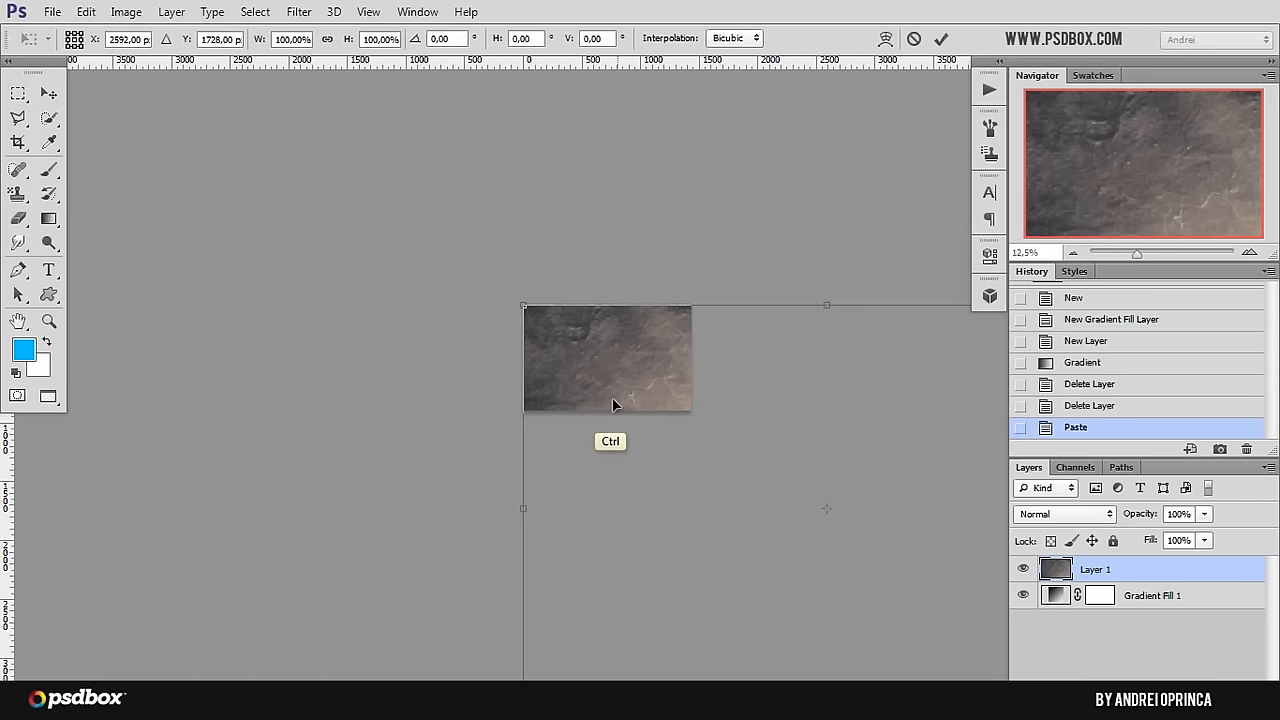
pyautogui.scroll(-1, 628, 375)
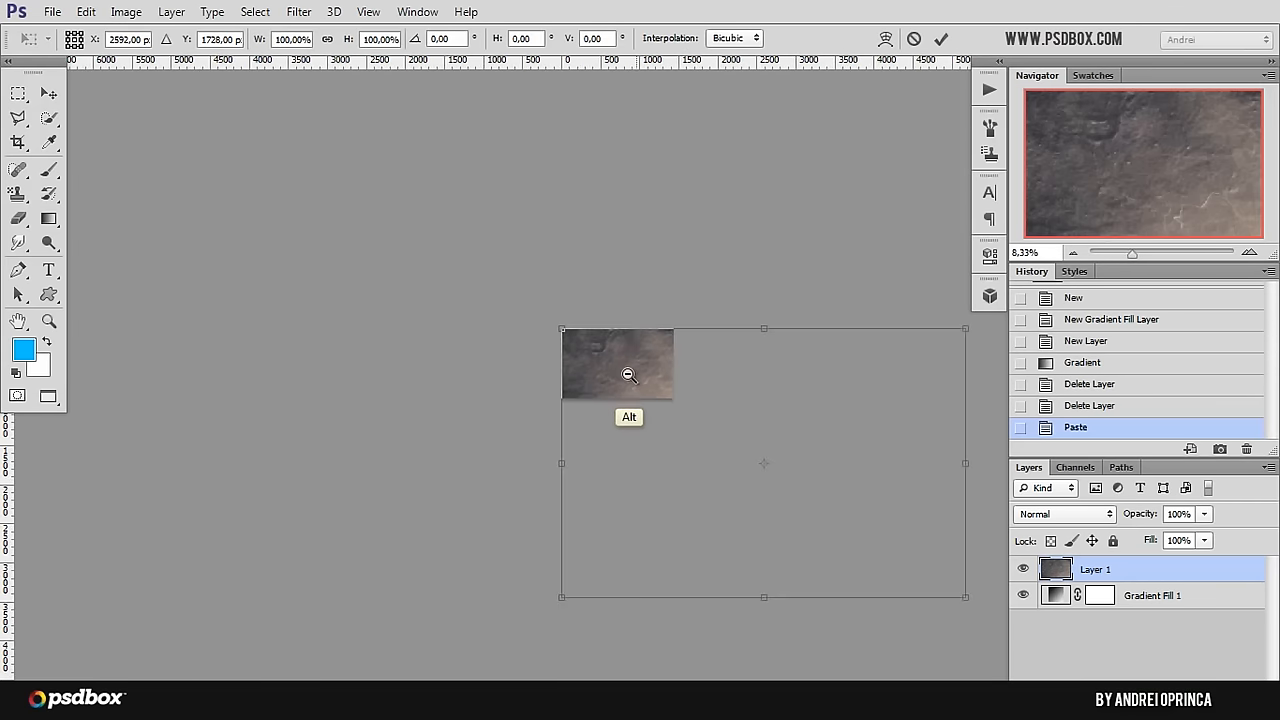
pyautogui.scroll(-1, 628, 375)
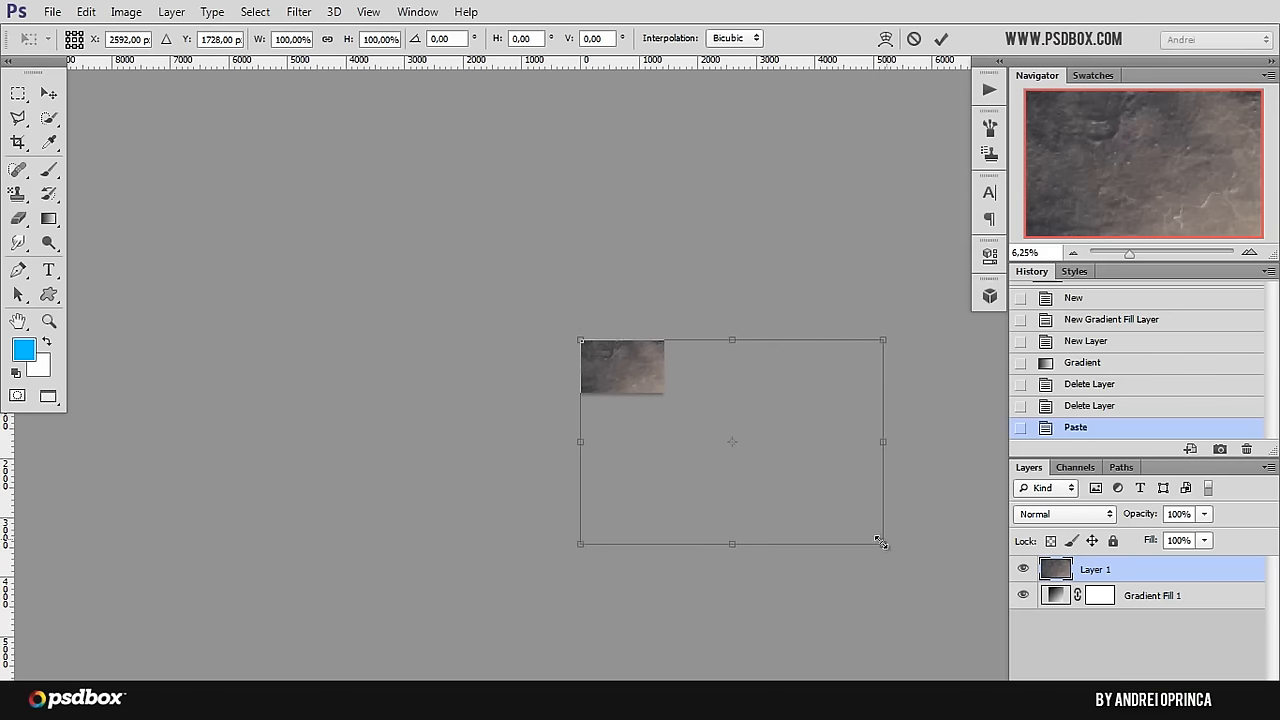
pyautogui.press('shift')
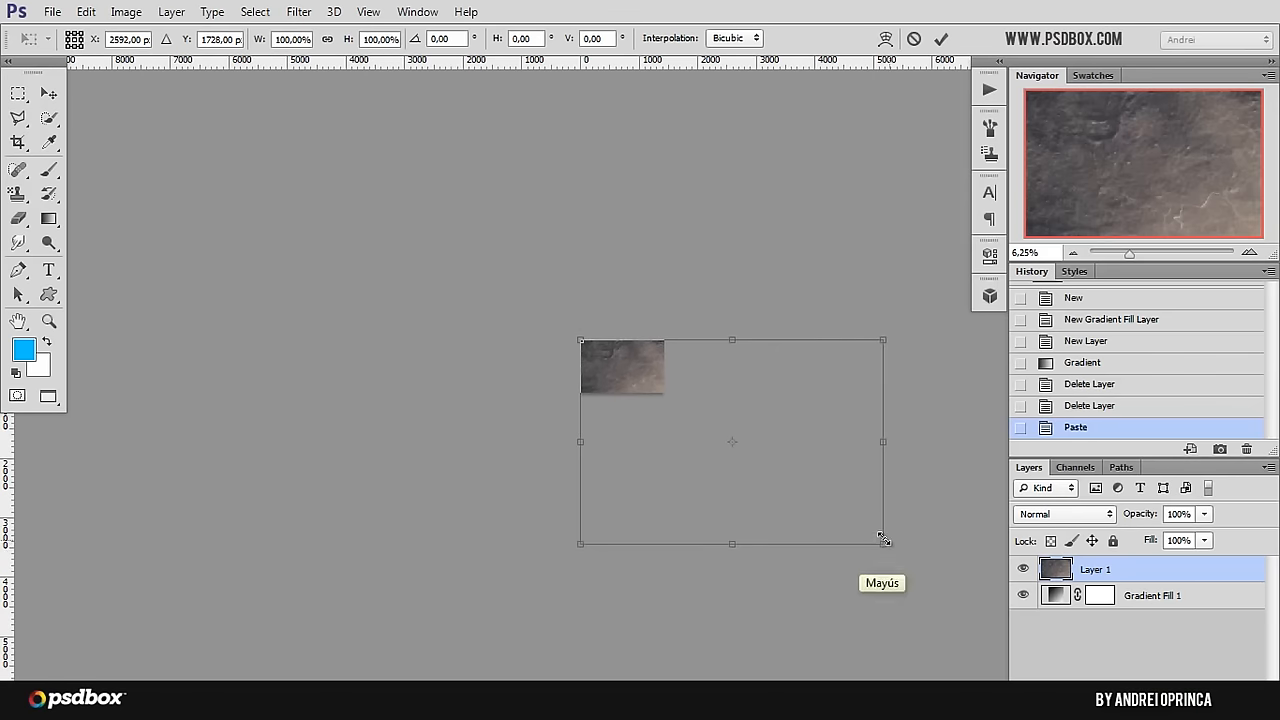
pyautogui.moveTo(882, 543); pyautogui.dragTo(674, 382)
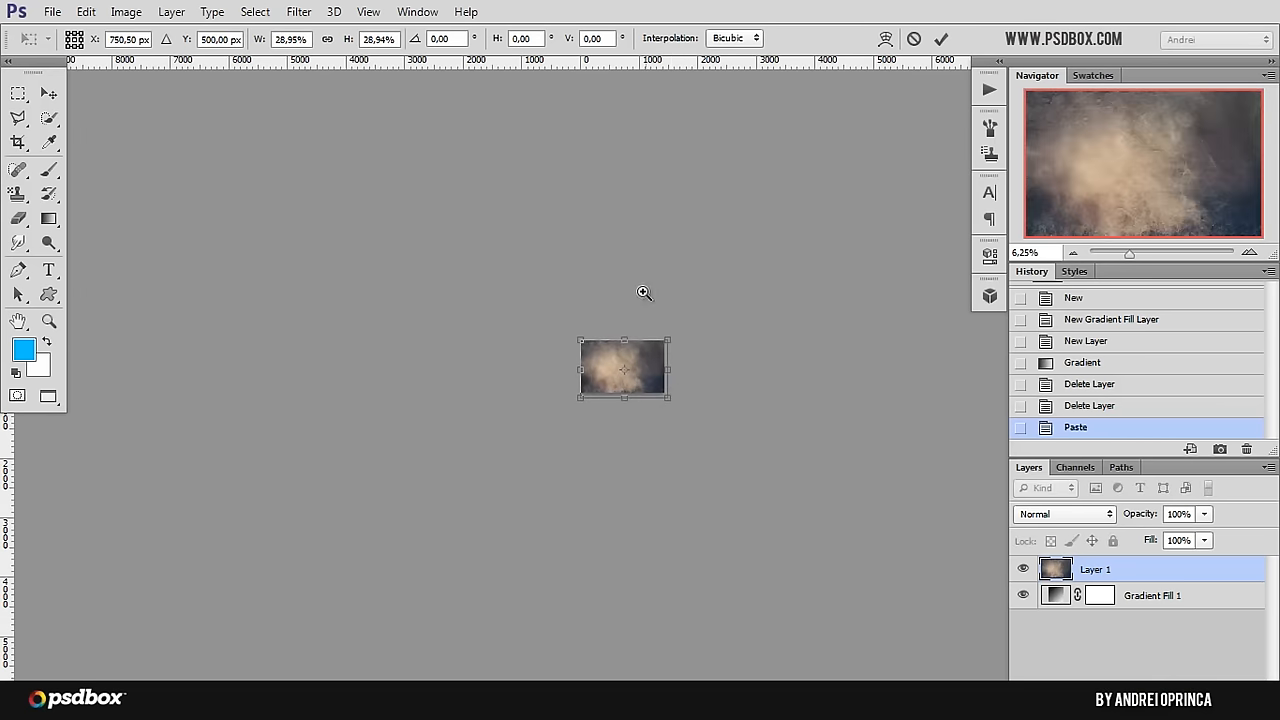
# Step: Position the scaled texture at about X 714.5, Y 437 px so it covers the whole canvas, and apply the transform
pyautogui.keyDown('ctrl'); pyautogui.click(651, 334); pyautogui.keyUp('ctrl')
pyautogui.keyDown('ctrl'); pyautogui.click(608, 378); pyautogui.keyUp('ctrl')
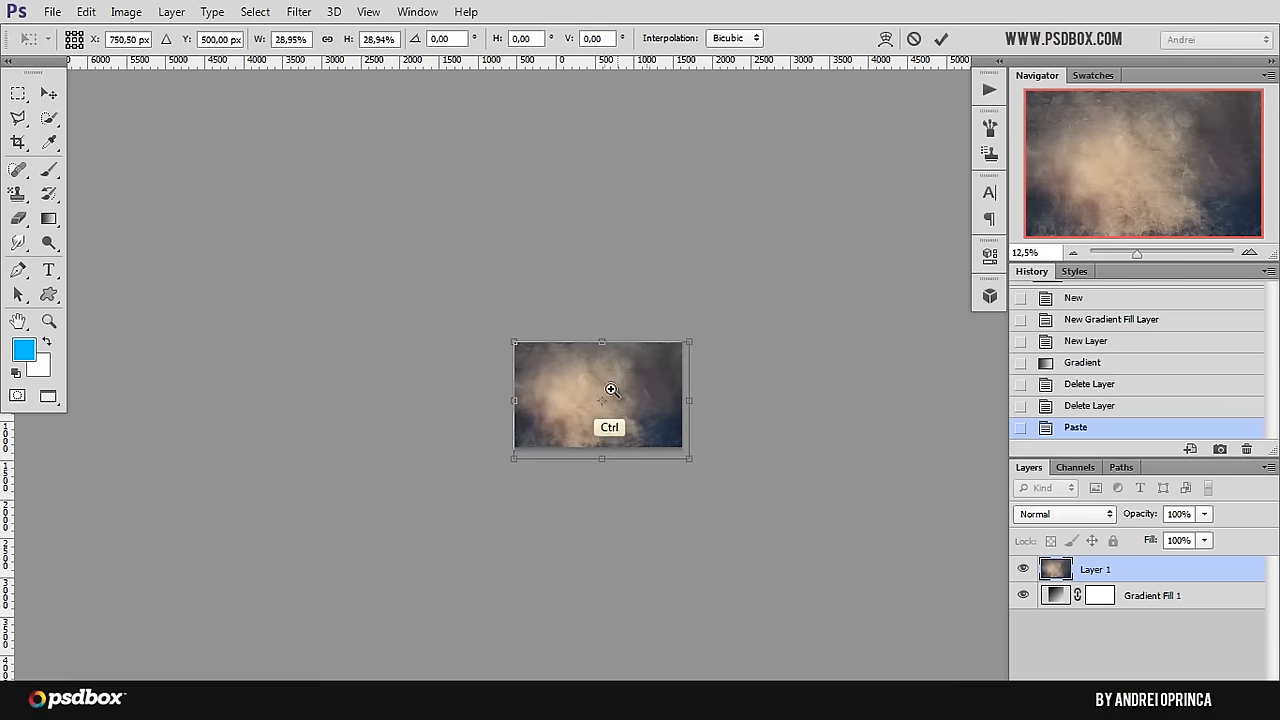
pyautogui.keyDown('ctrl'); pyautogui.click(608, 387); pyautogui.keyUp('ctrl')
pyautogui.keyDown('ctrl'); pyautogui.click(608, 387); pyautogui.keyUp('ctrl')
pyautogui.keyDown('ctrl'); pyautogui.click(603, 378); pyautogui.keyUp('ctrl')
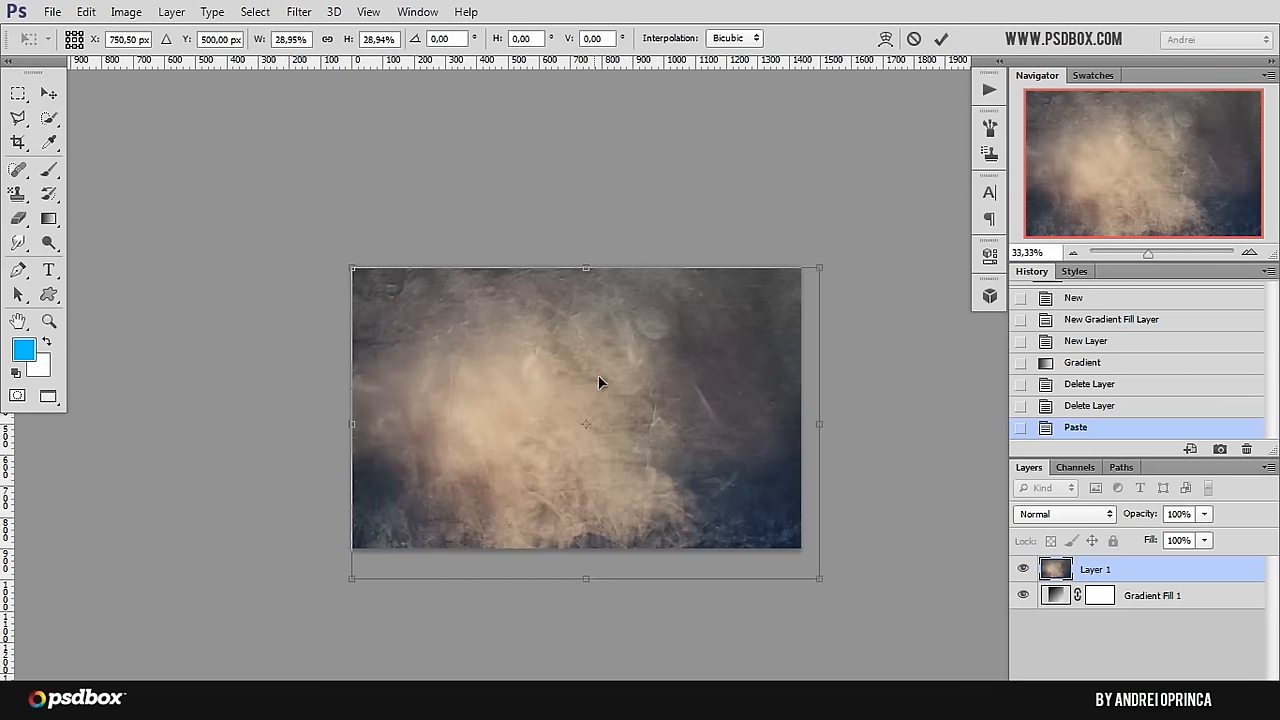
pyautogui.moveTo(682, 366)
pyautogui.mouseDown()
pyautogui.moveTo(686, 349)
pyautogui.moveTo(669, 347)
pyautogui.mouseUp()
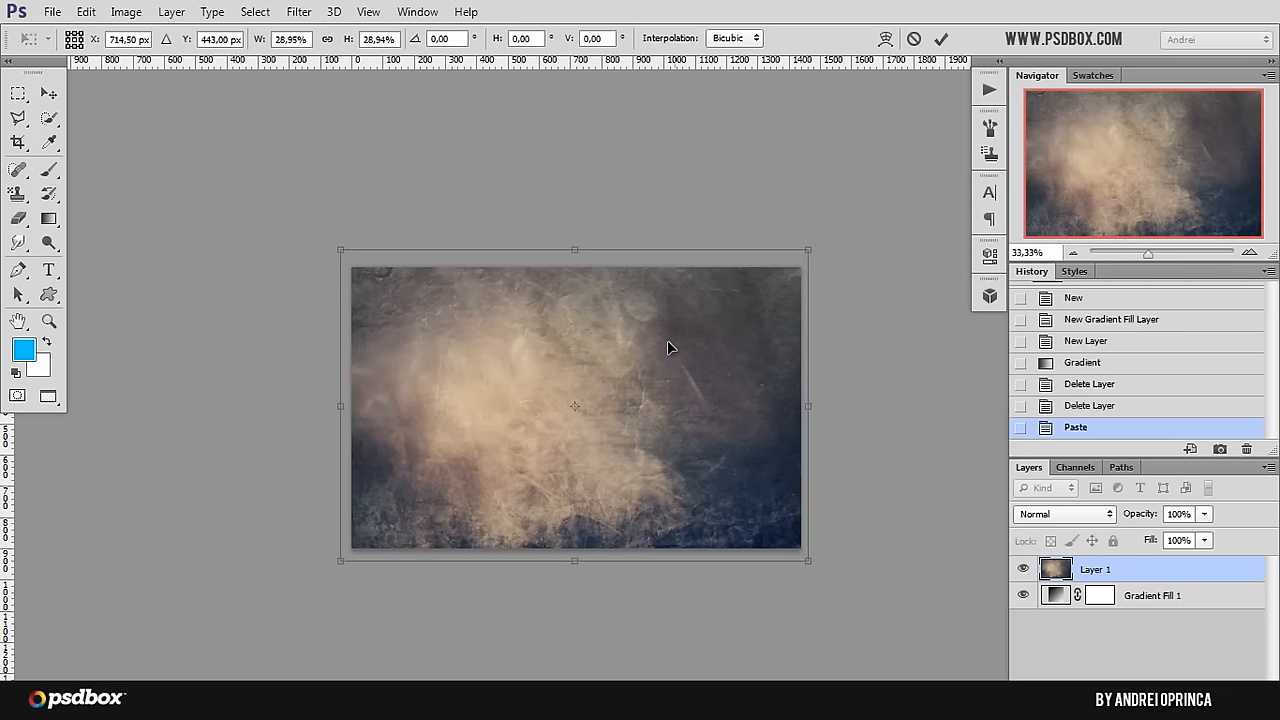
pyautogui.press('Up')
pyautogui.press('Up')
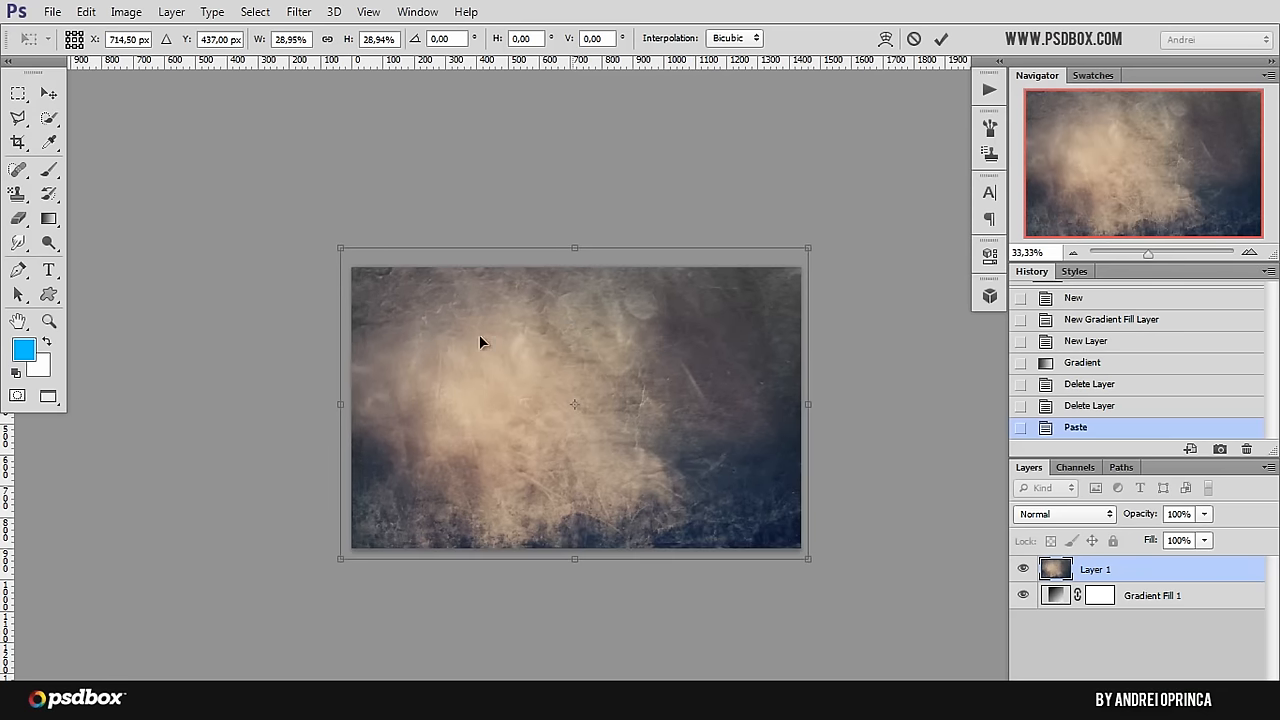
pyautogui.press('g')
pyautogui.press('Return')
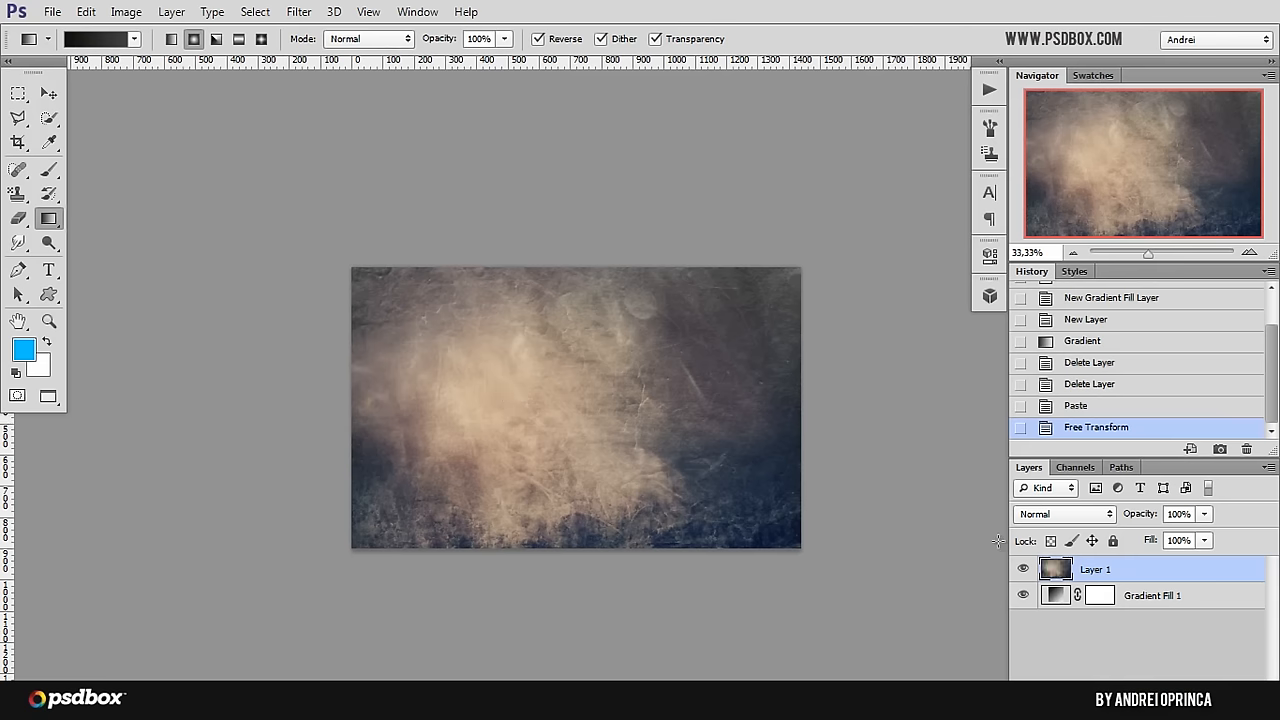
# Step: Compare the canvas with and without the texture layer, and set that layer's blend mode to Color Dodge
pyautogui.click(1022, 569)
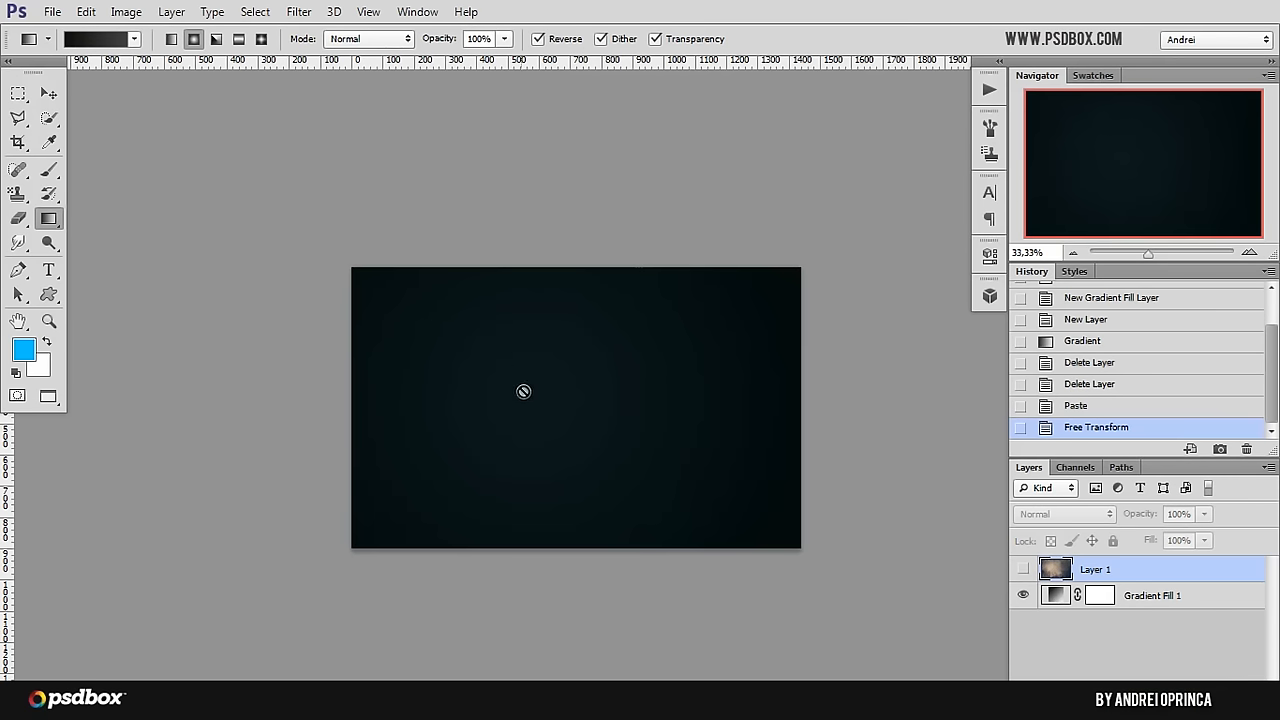
pyautogui.click(1022, 569)
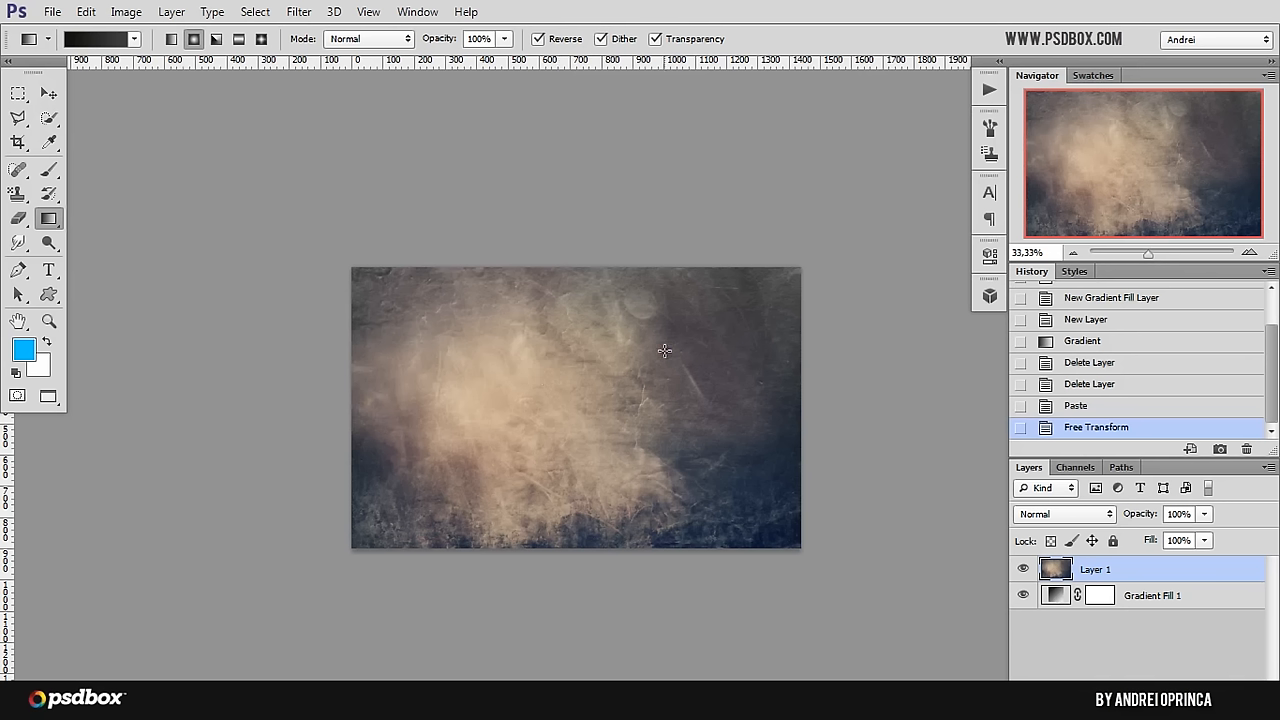
pyautogui.click(1050, 515)
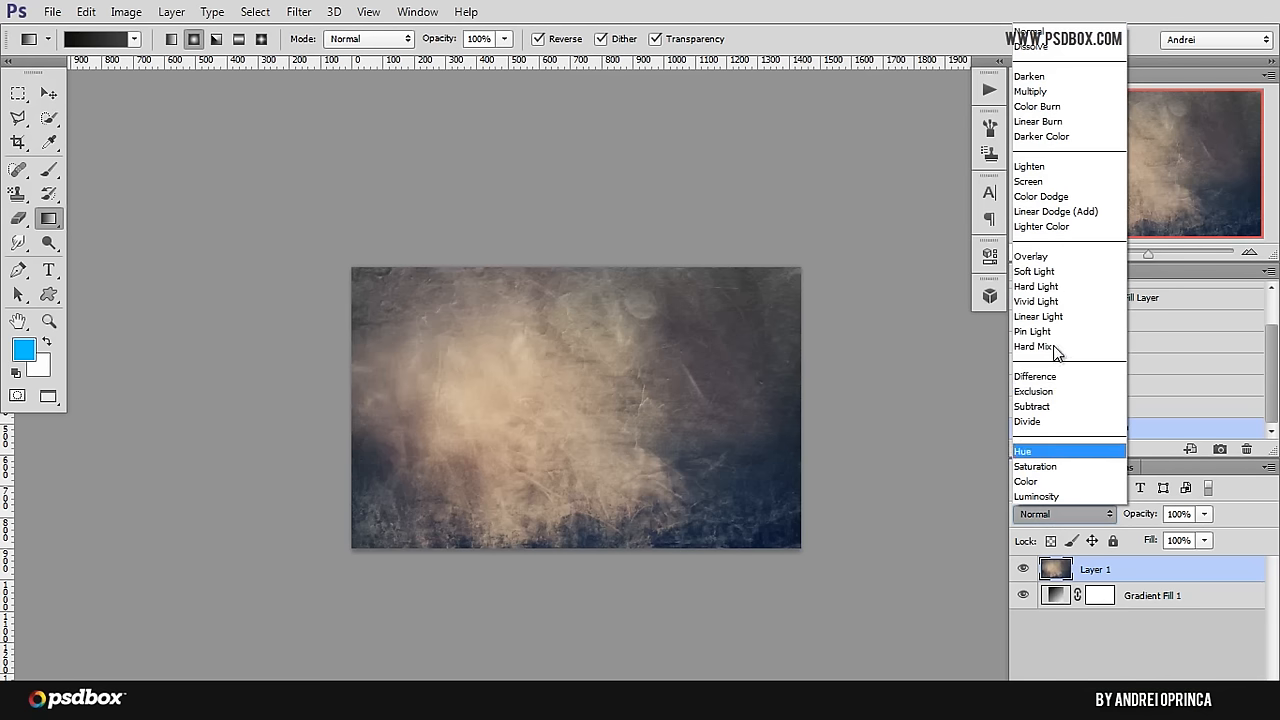
pyautogui.click(1065, 199)
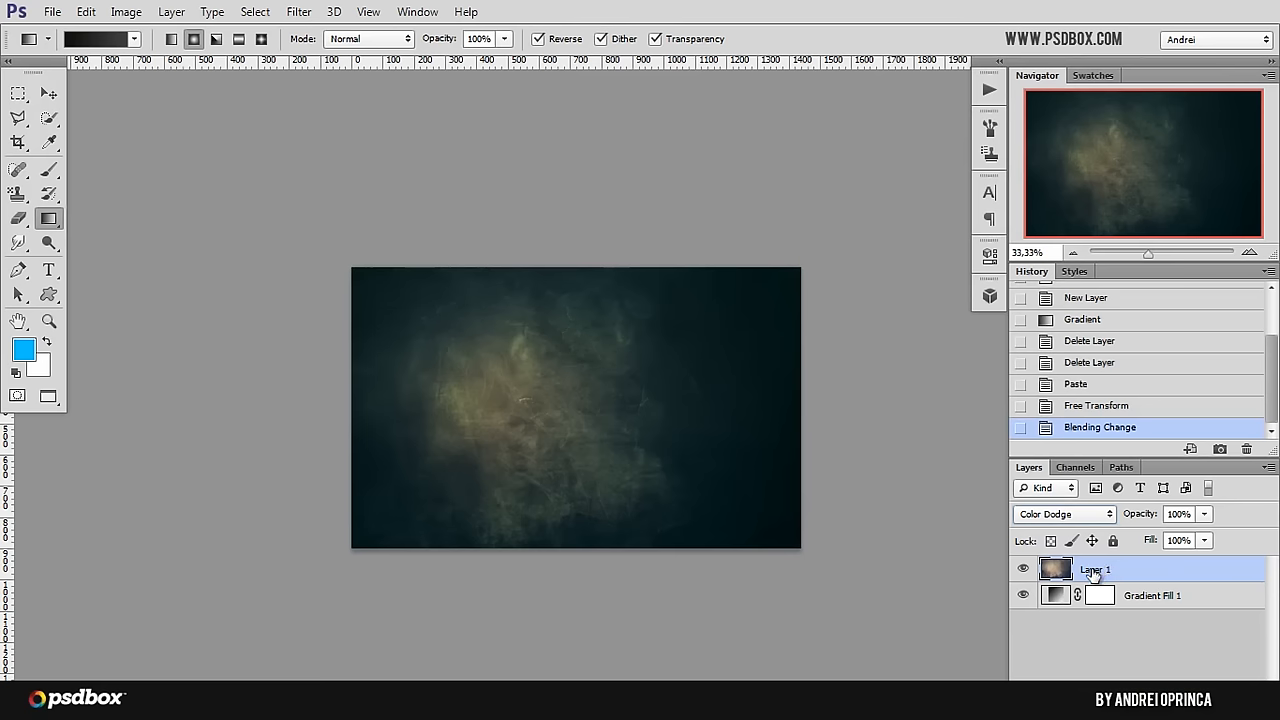
# Step: Rename the pasted texture layer as "texture 1"
pyautogui.doubleClick(1093, 570)
pyautogui.write('te')
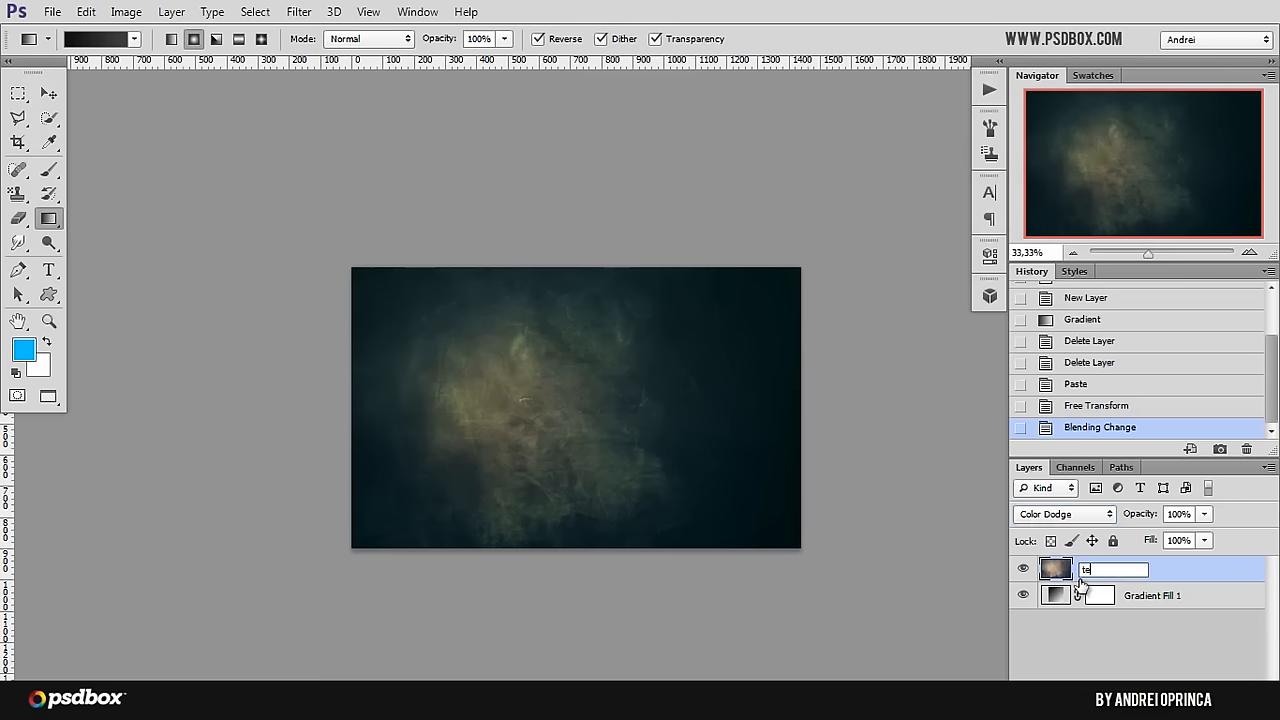
pyautogui.write('xture 1')
pyautogui.press('Return')
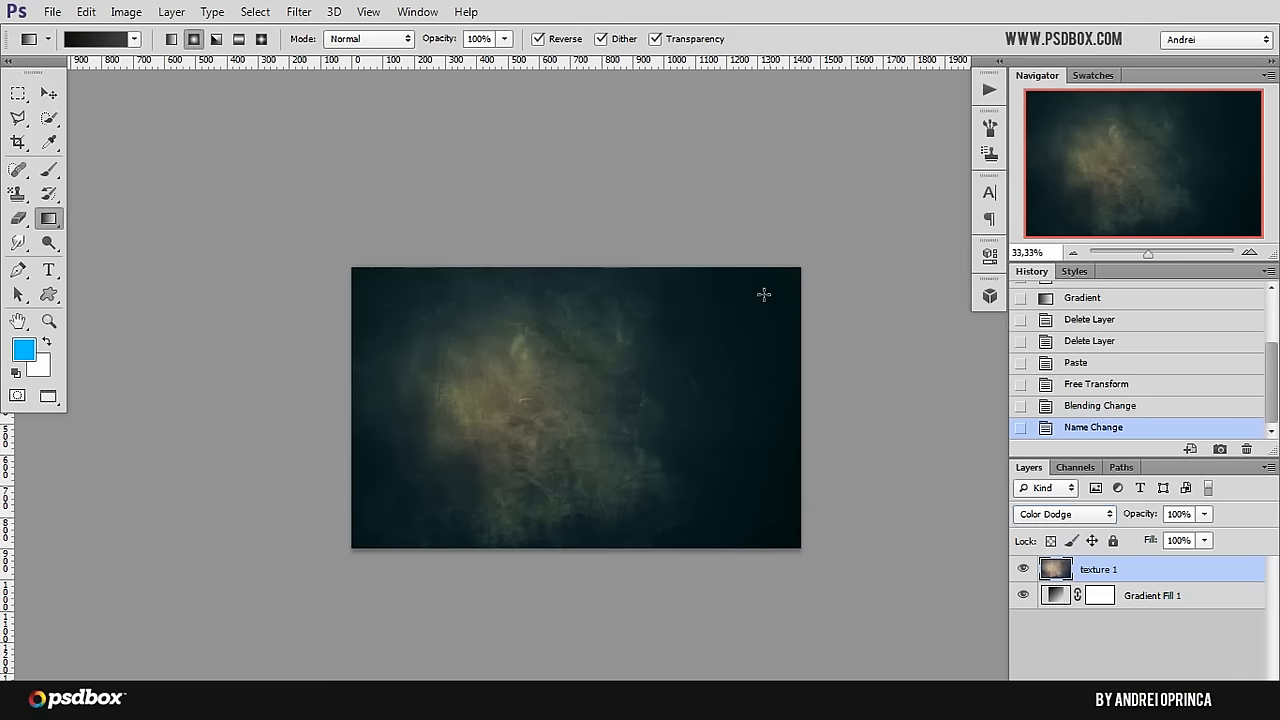
# Step: Open old-paper-texture from the Stock folder and paste a copy of the whole image above the texture 1 layer
pyautogui.hotkey('ctrl', 'o')
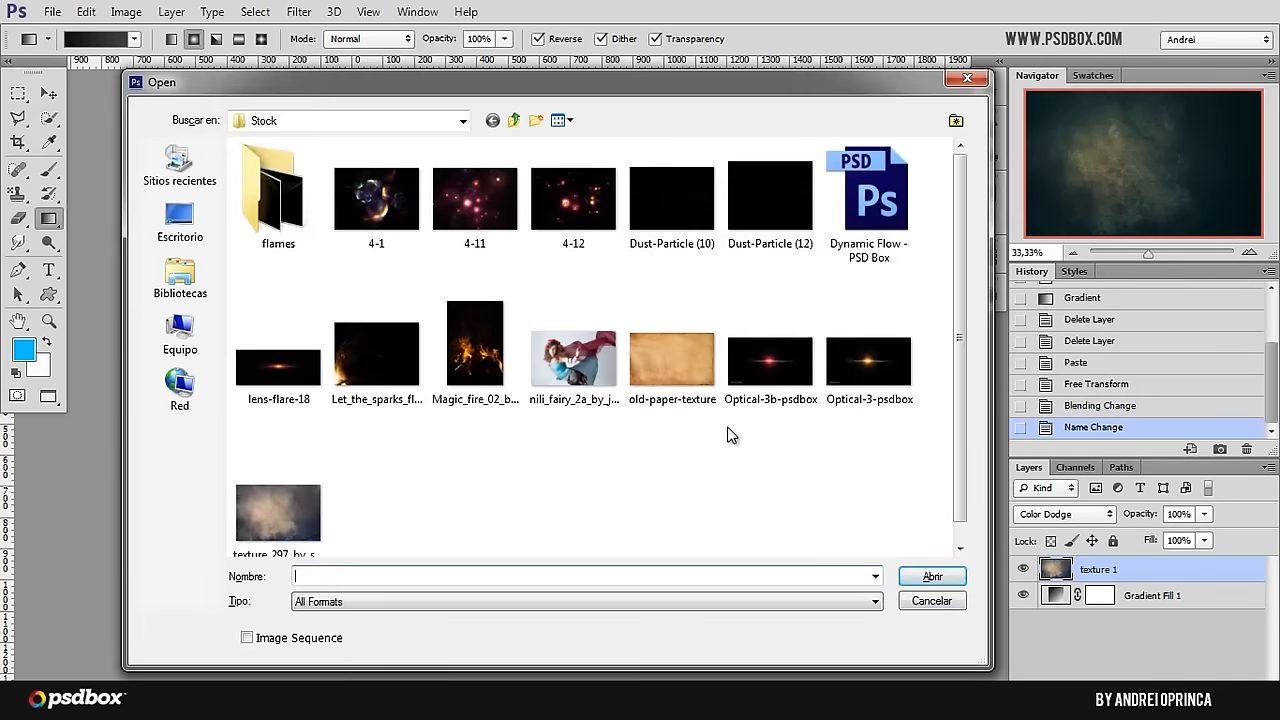
pyautogui.click(672, 360)
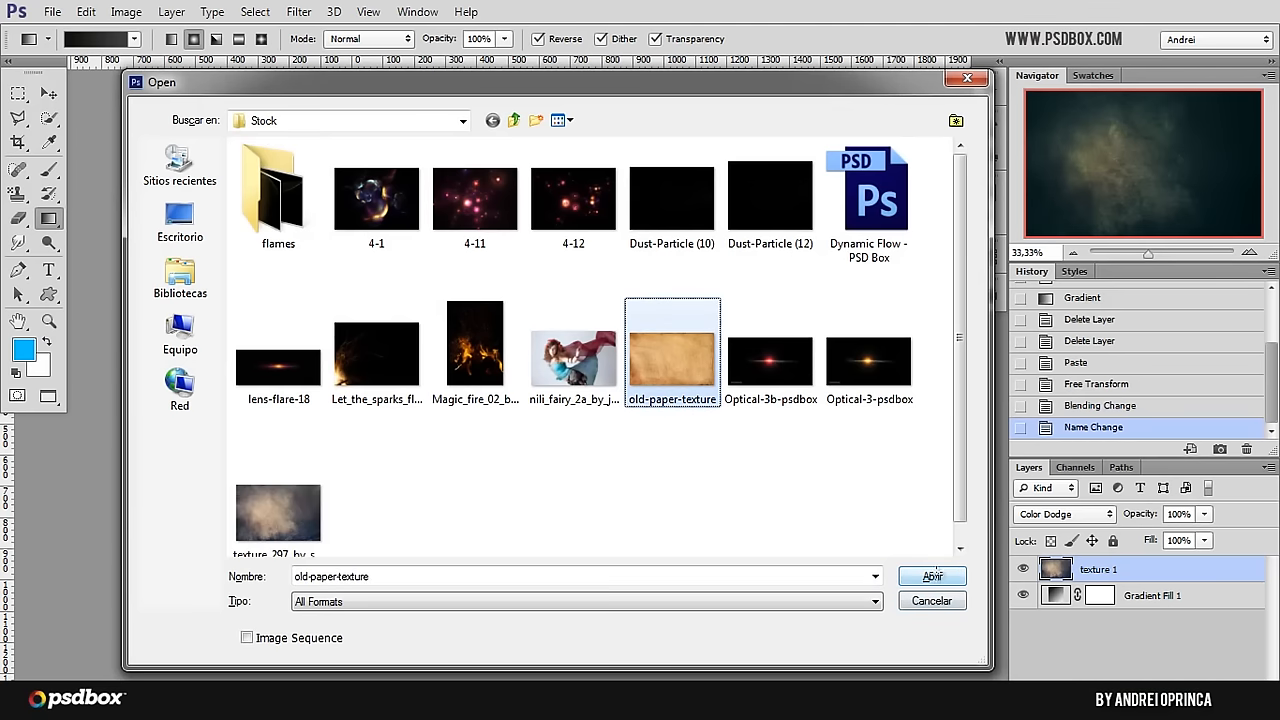
pyautogui.click(932, 576)
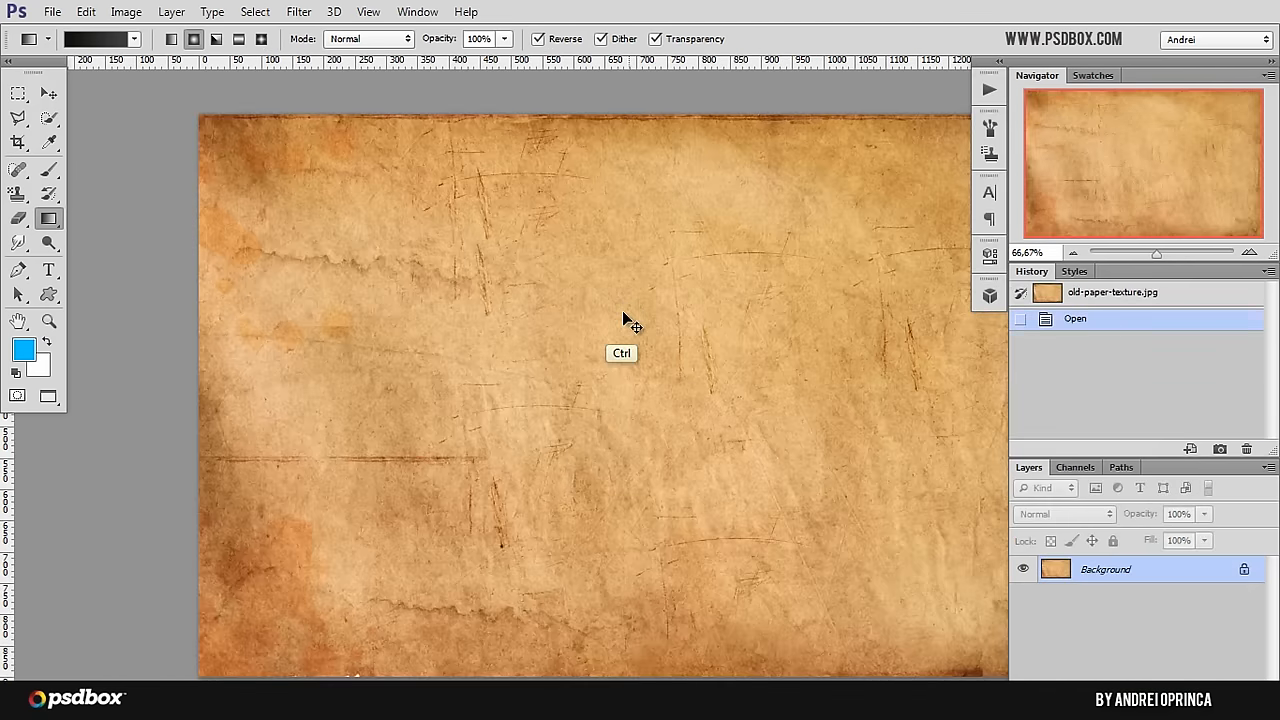
pyautogui.hotkey('ctrl', 'a')
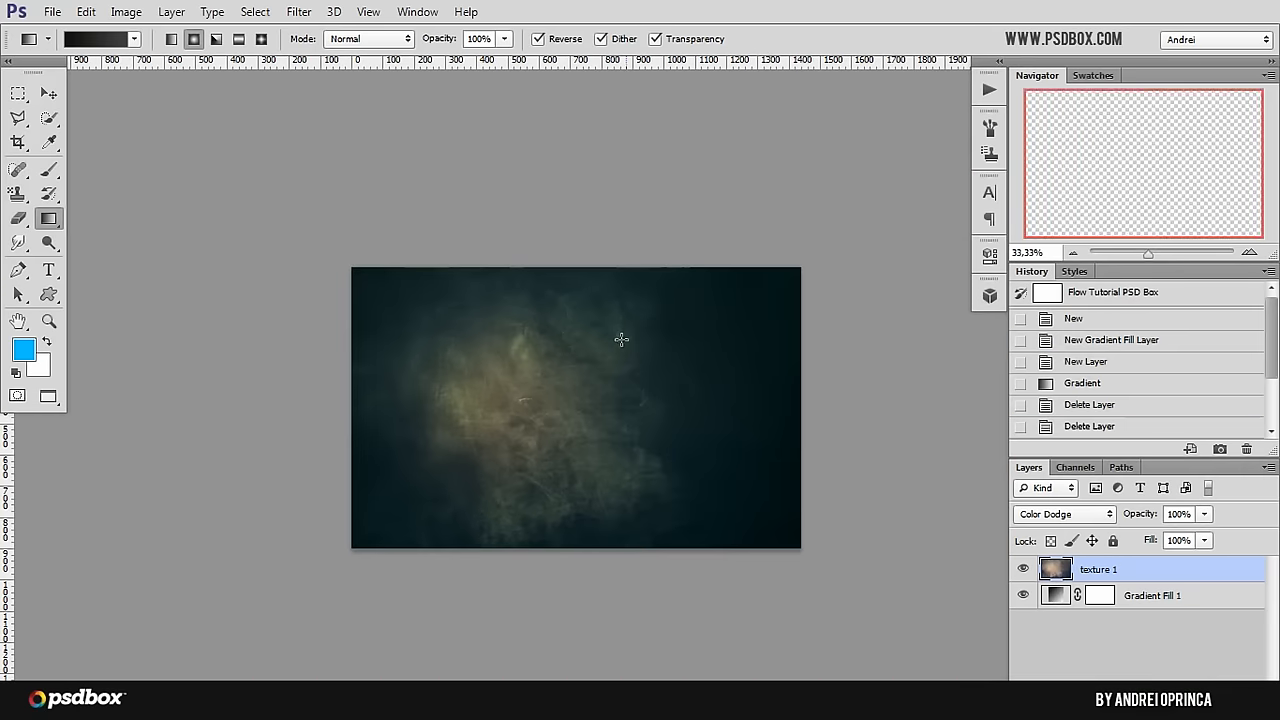
pyautogui.hotkey('ctrl', 'v')
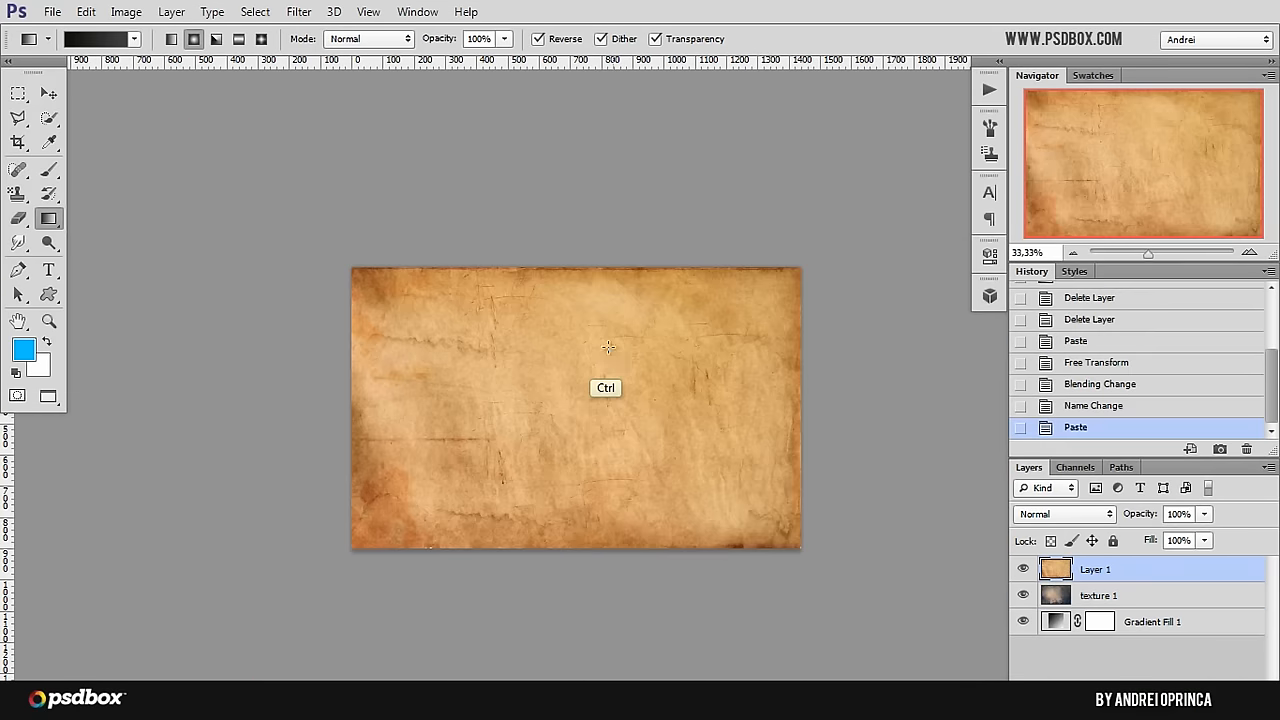
pyautogui.click(87, 12)
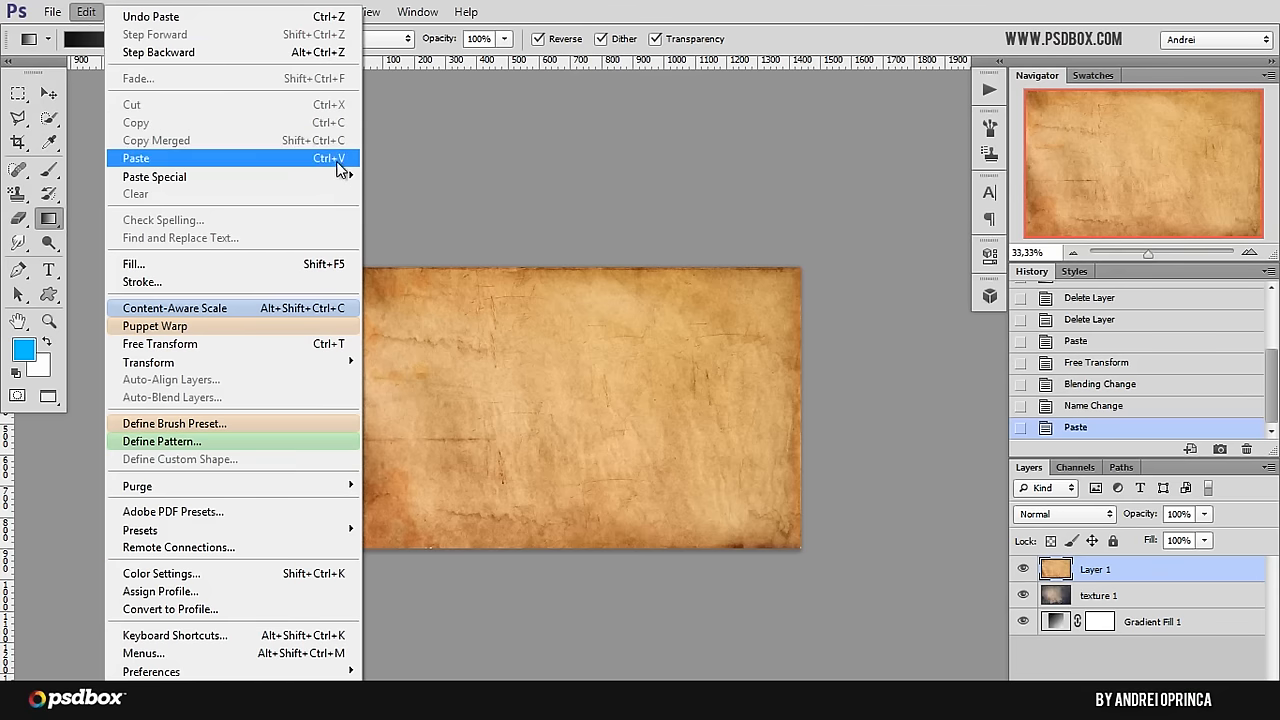
pyautogui.moveTo(55, 18)
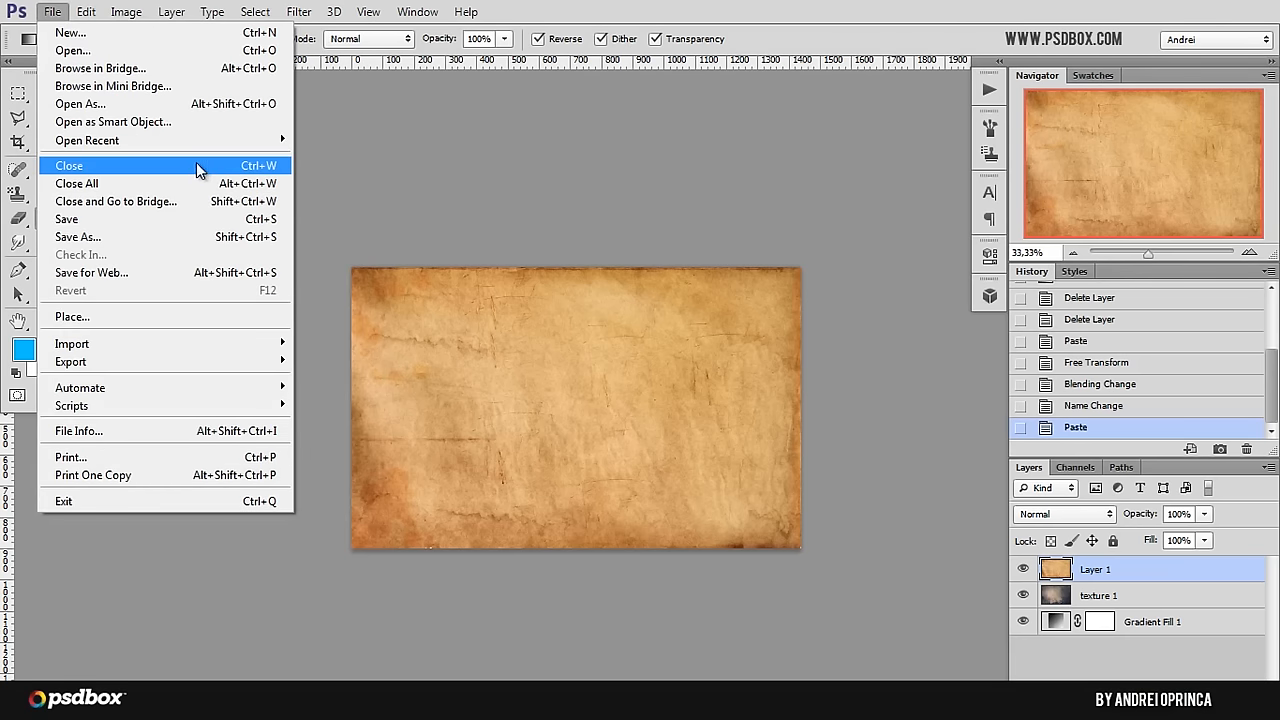
pyautogui.click(788, 30)
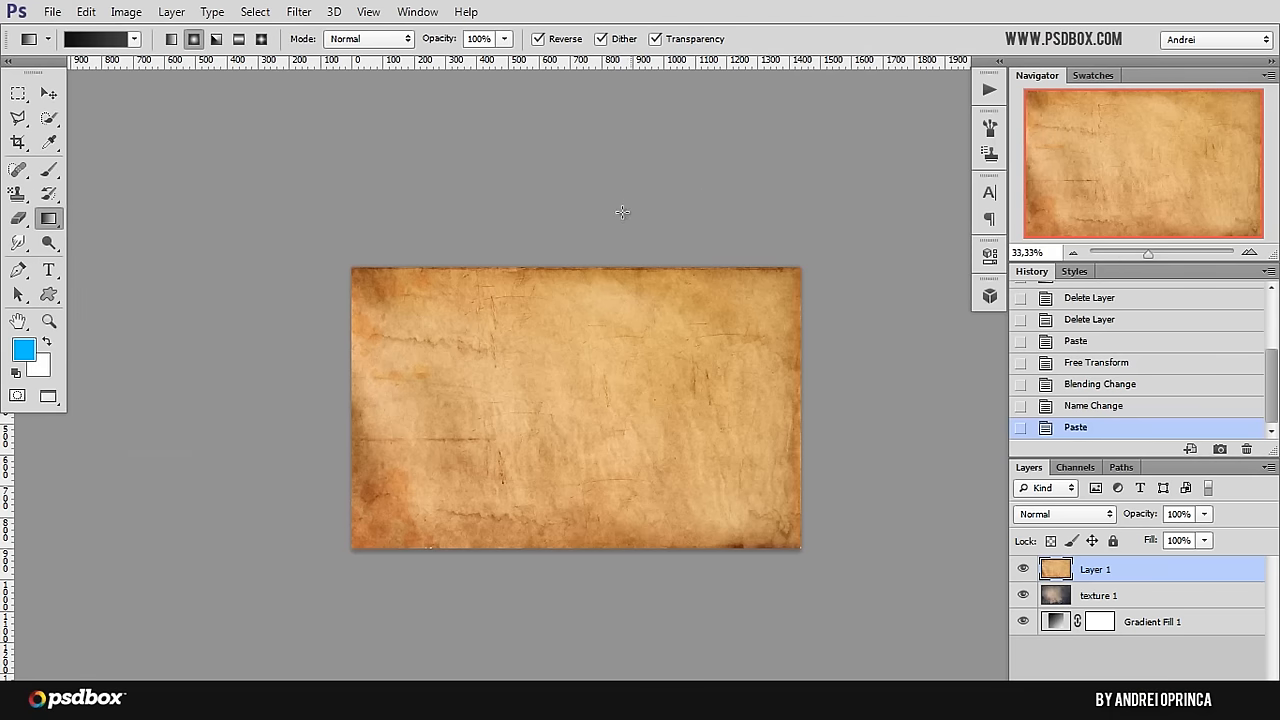
# Step: Scale the pasted old-paper texture to about 106.7% so it extends past the canvas edges, and apply the transform
pyautogui.hotkey('ctrl', 't')
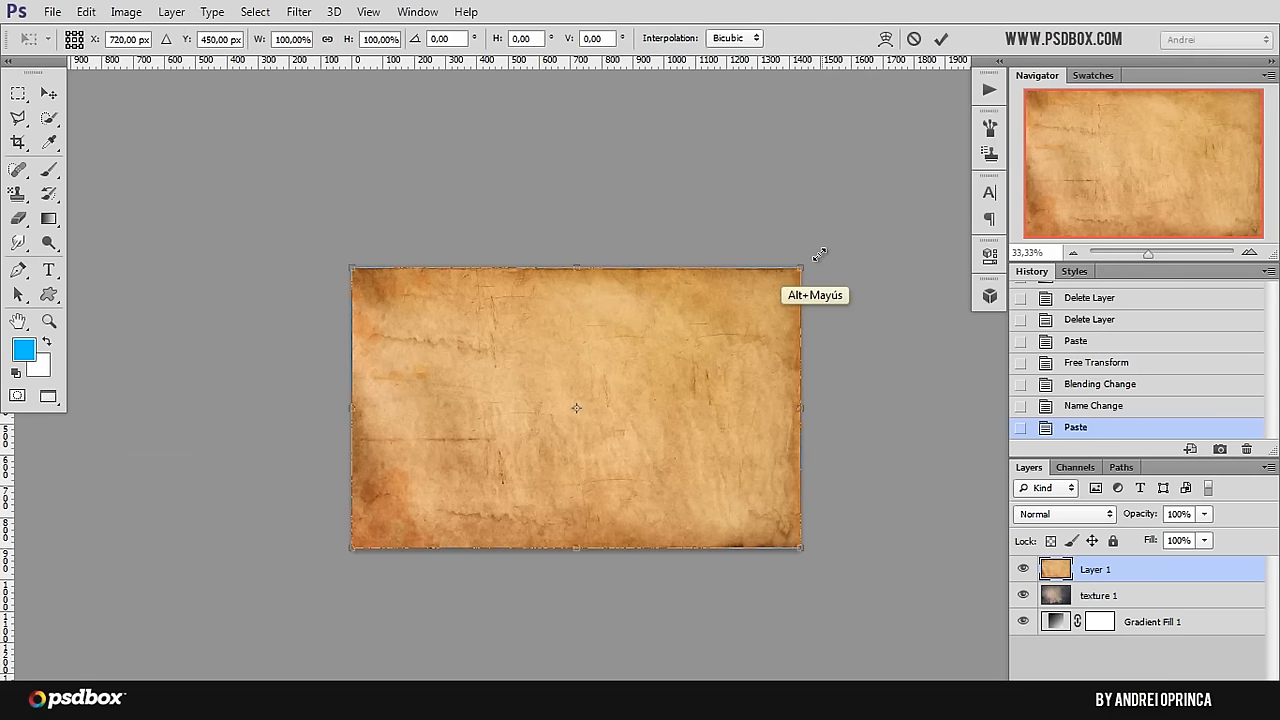
pyautogui.moveTo(803, 265); pyautogui.dragTo(816, 258)
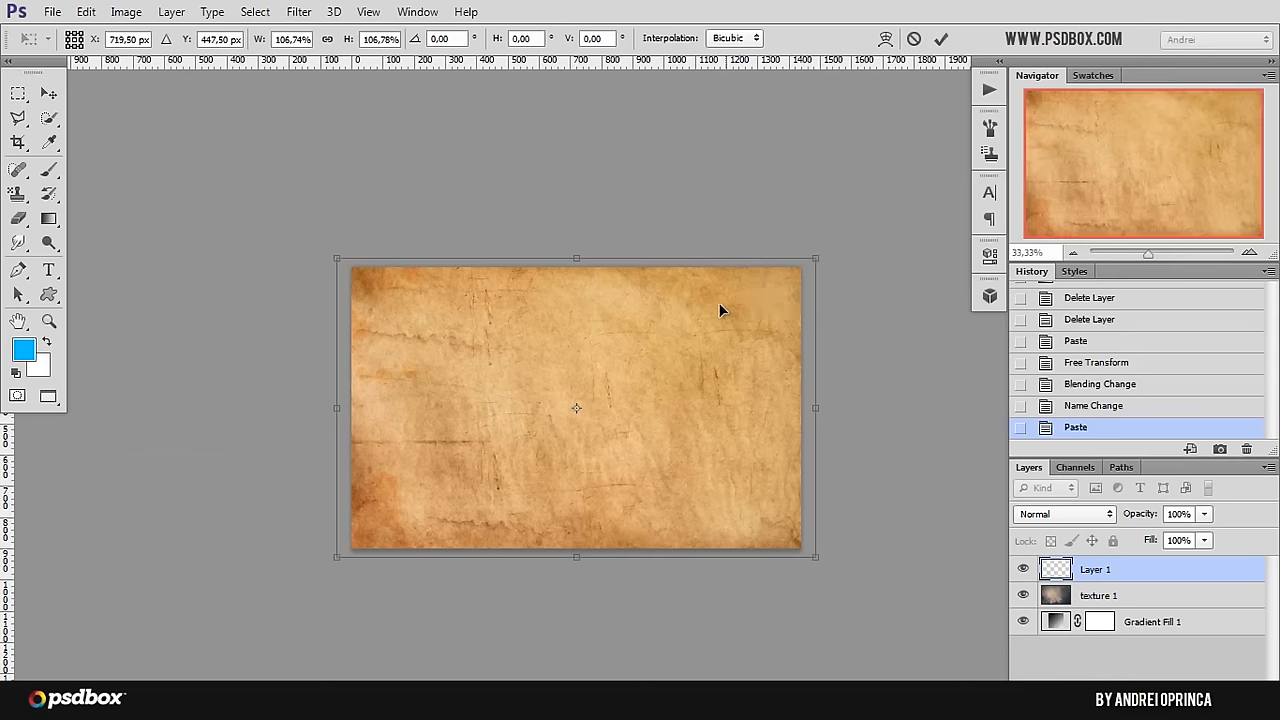
pyautogui.press('Return')
pyautogui.press('g')
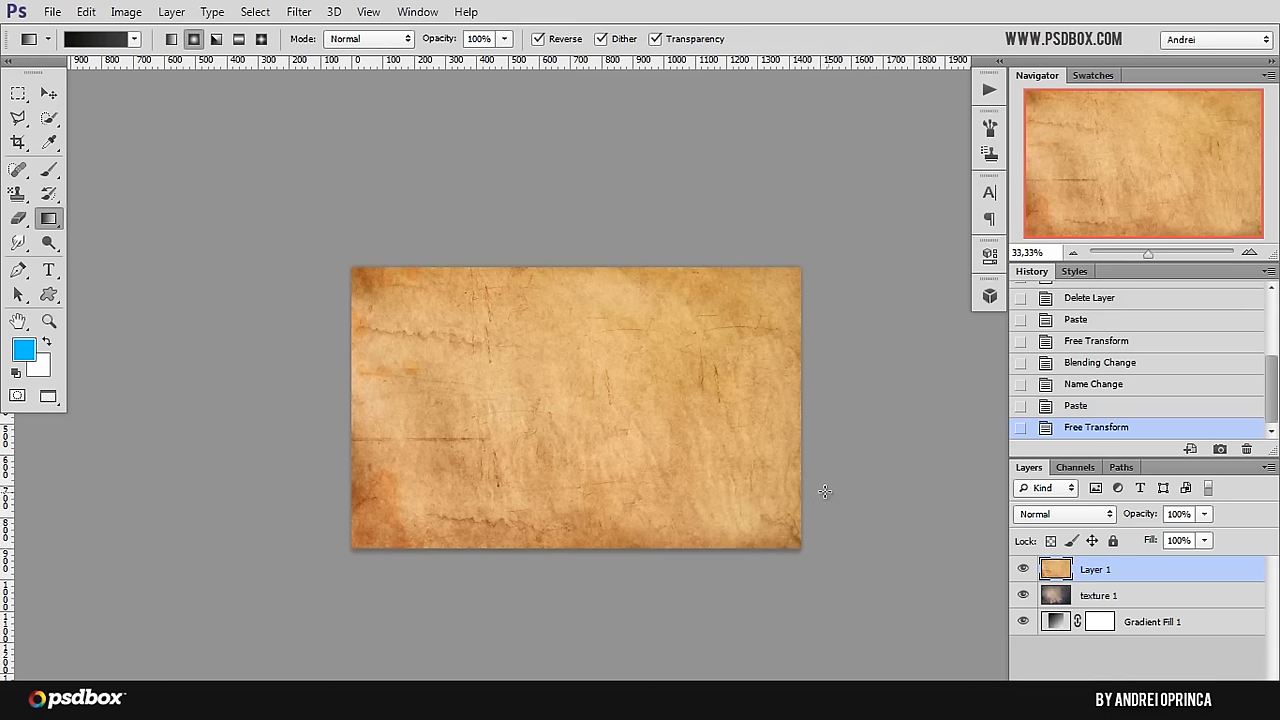
# Step: Rename the old-paper layer as "texture 2"
pyautogui.doubleClick(1096, 570)
pyautogui.write('text')
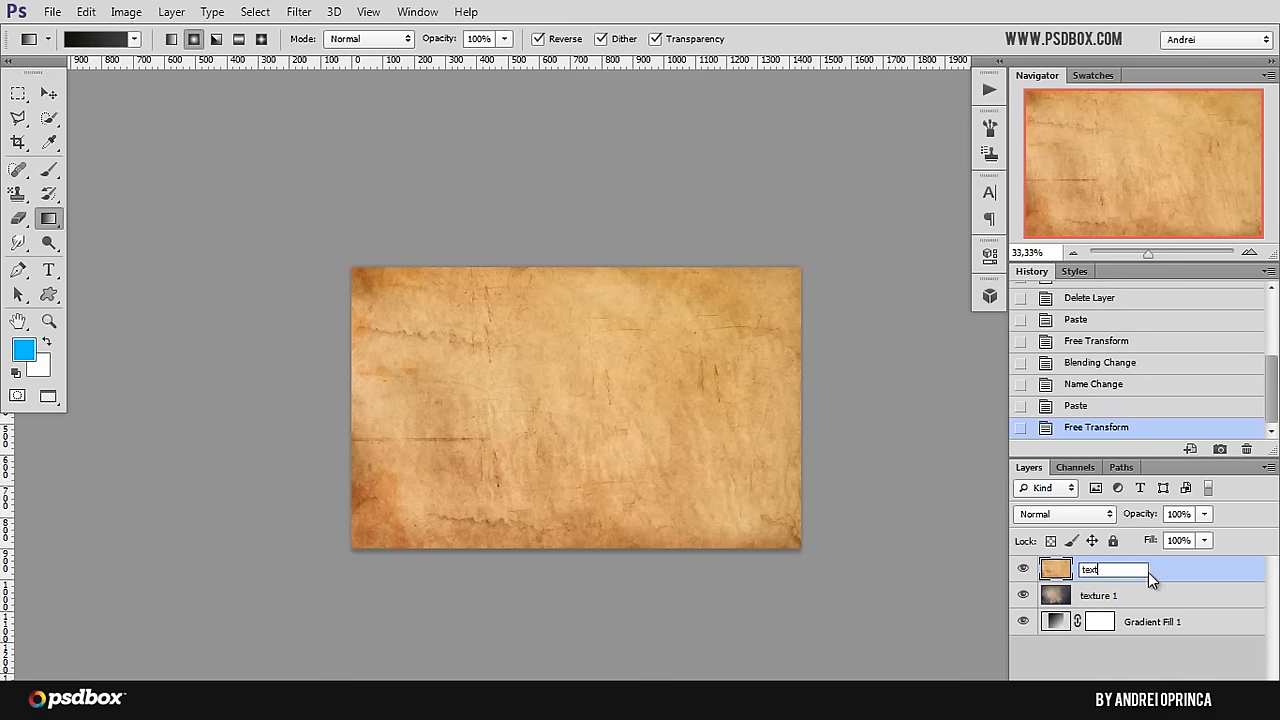
pyautogui.write('ure 2')
pyautogui.press('Return')
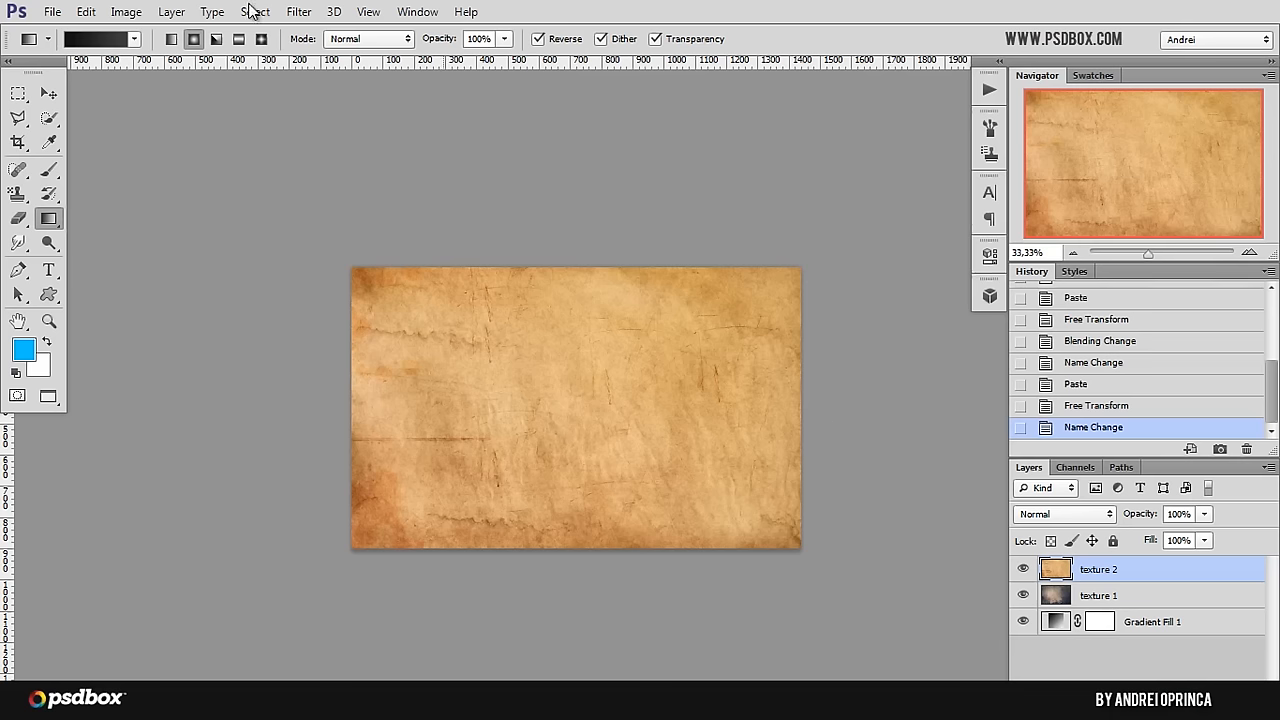
# Step: Try removing the colour from texture 2 with a Hue/Saturation adjustment at Saturation -100, and undo it
pyautogui.click(126, 11)
pyautogui.moveTo(210, 68)
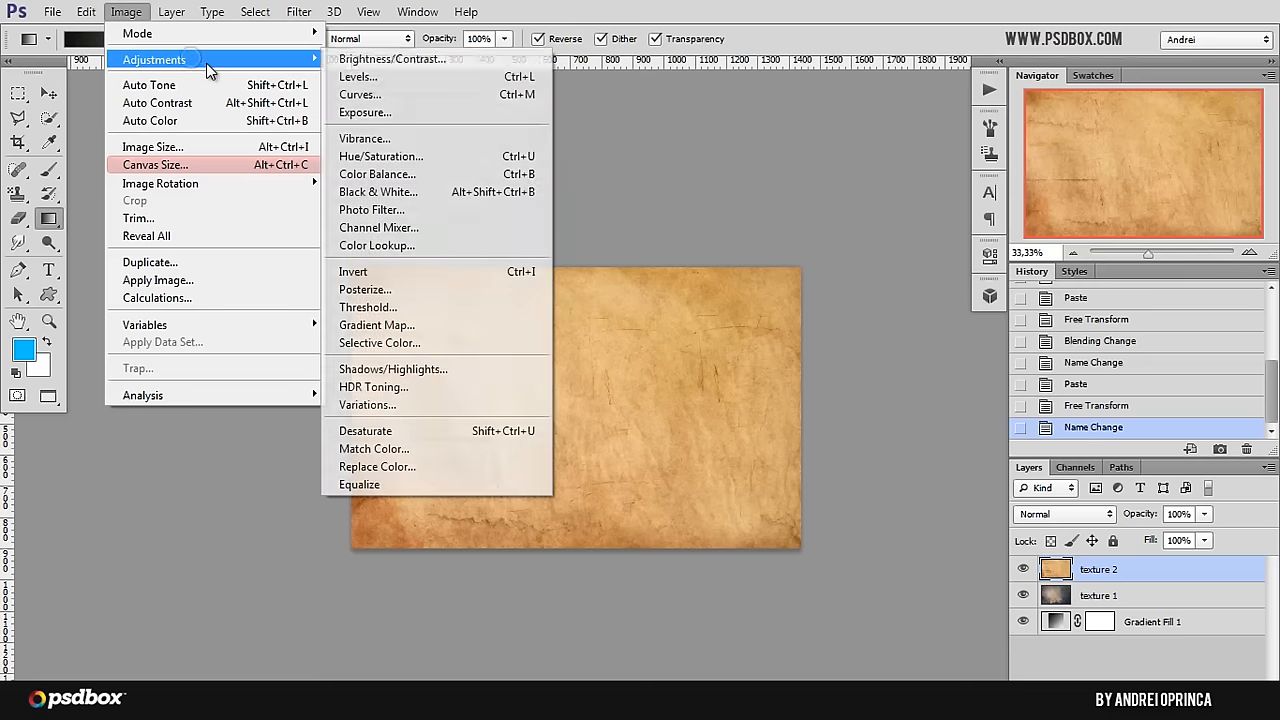
pyautogui.click(394, 163)
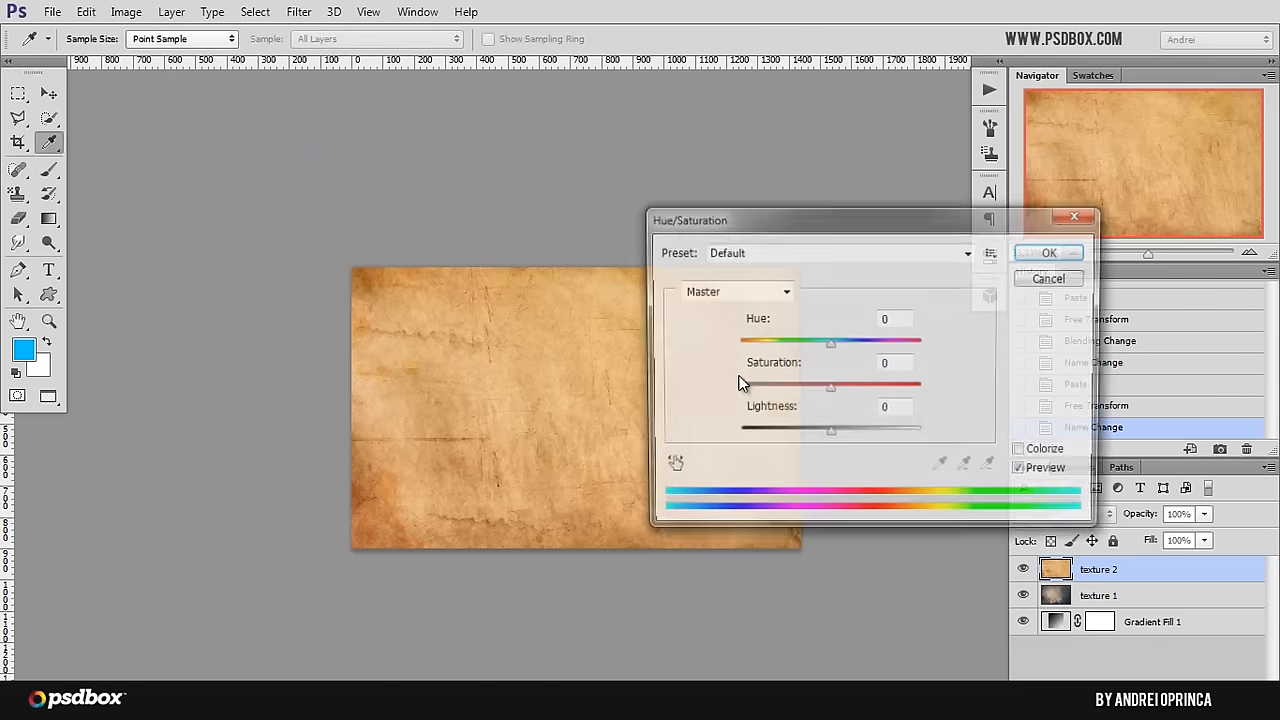
pyautogui.moveTo(834, 394); pyautogui.dragTo(730, 394)
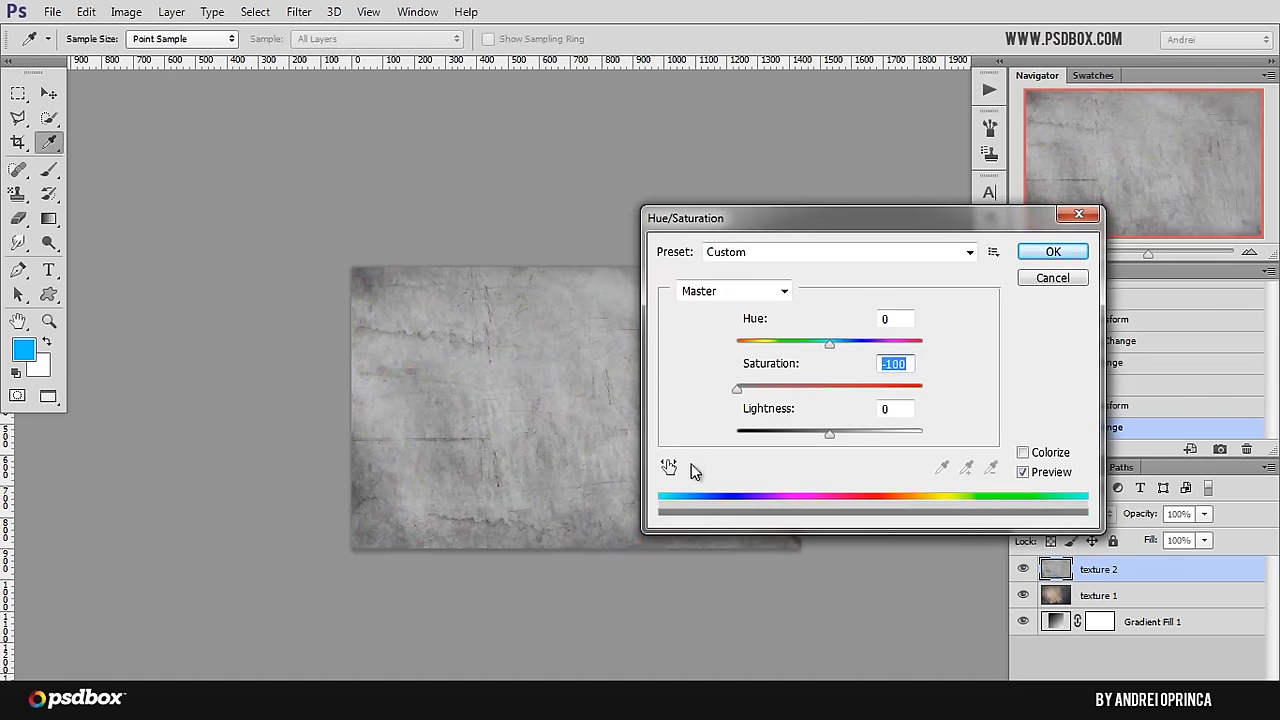
pyautogui.click(1053, 252)
pyautogui.press('g')
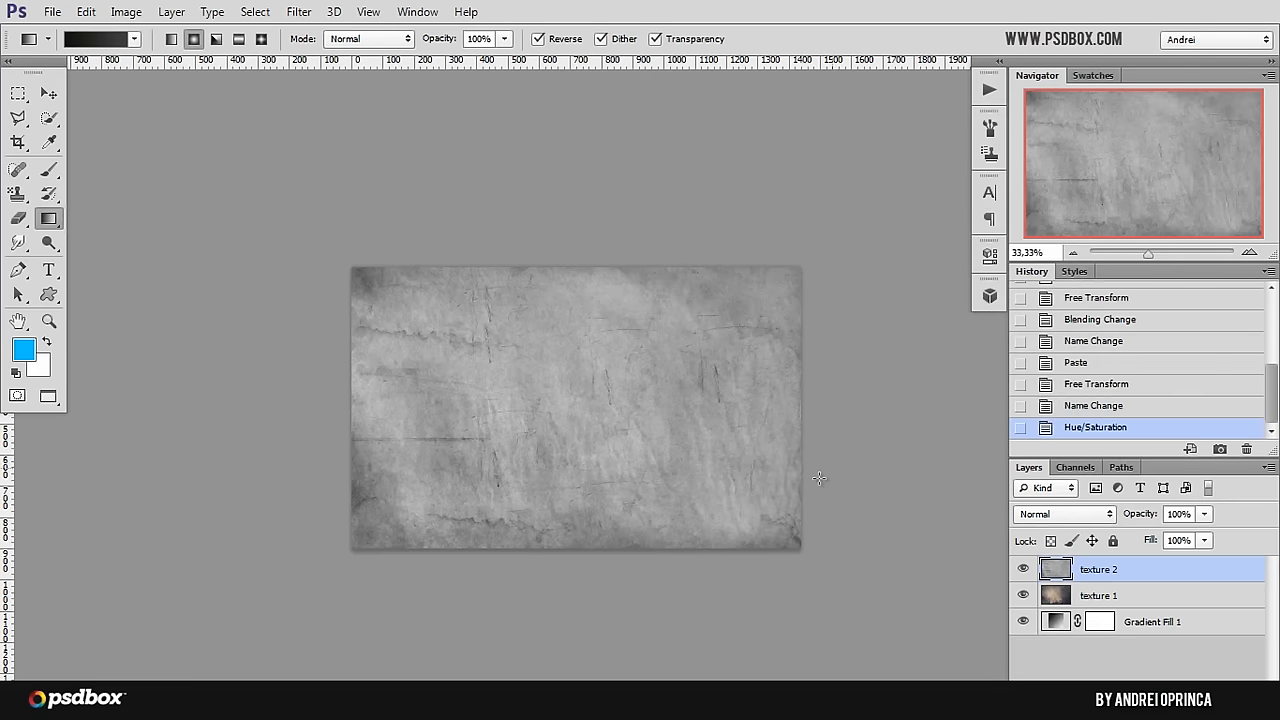
pyautogui.hotkey('ctrl', 'z')
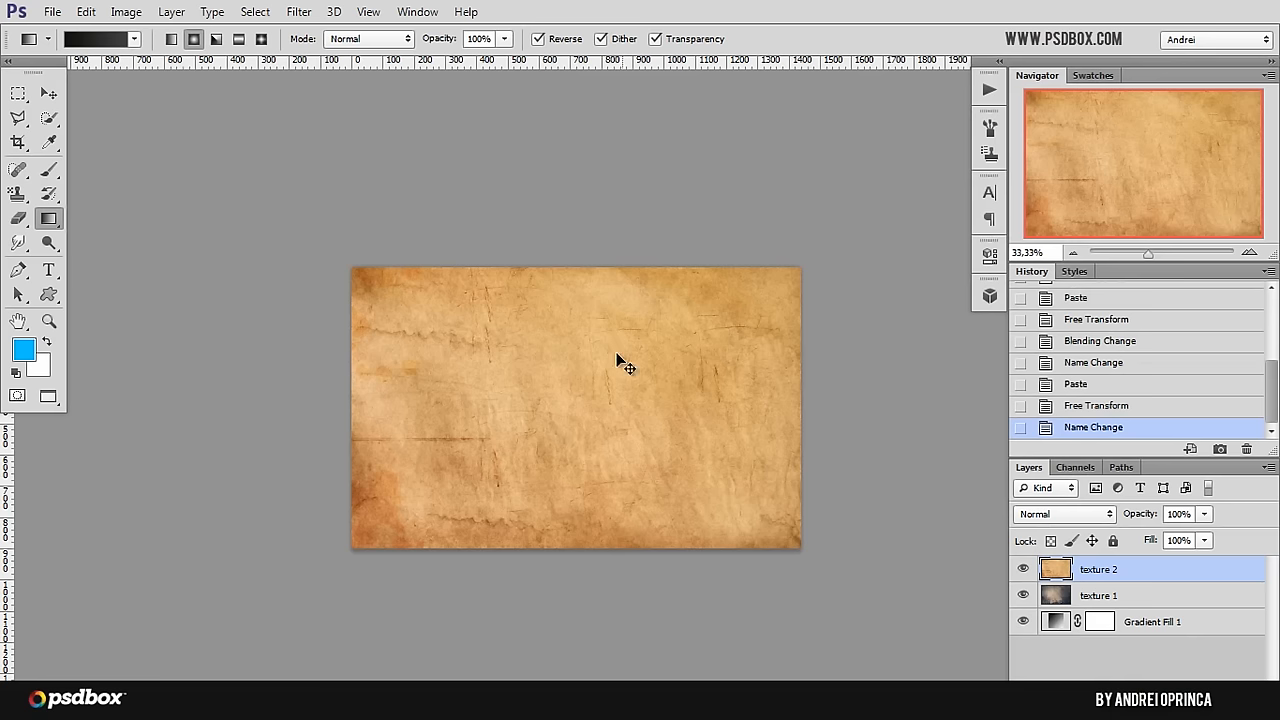
# Step: Desaturate the texture 2 layer and set its blend mode to Multiply
pyautogui.hotkey('ctrl', 'shift', 'u')
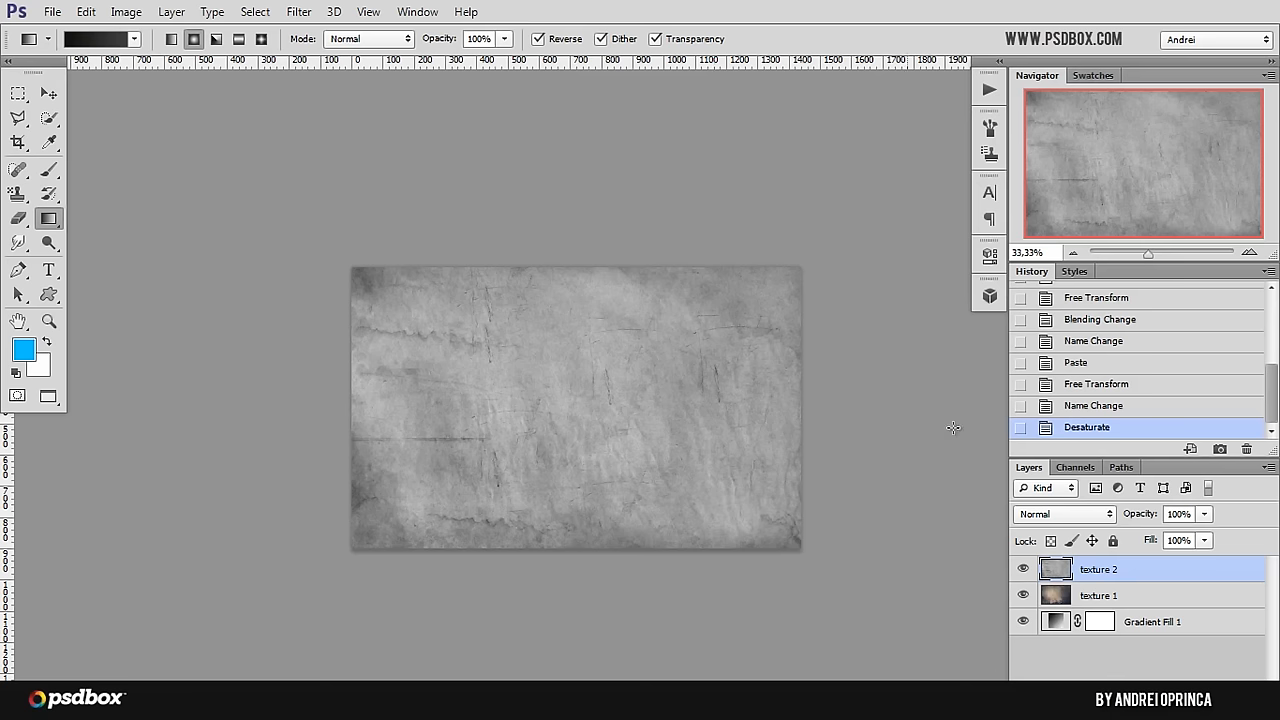
pyautogui.click(1089, 519)
pyautogui.click(1036, 94)
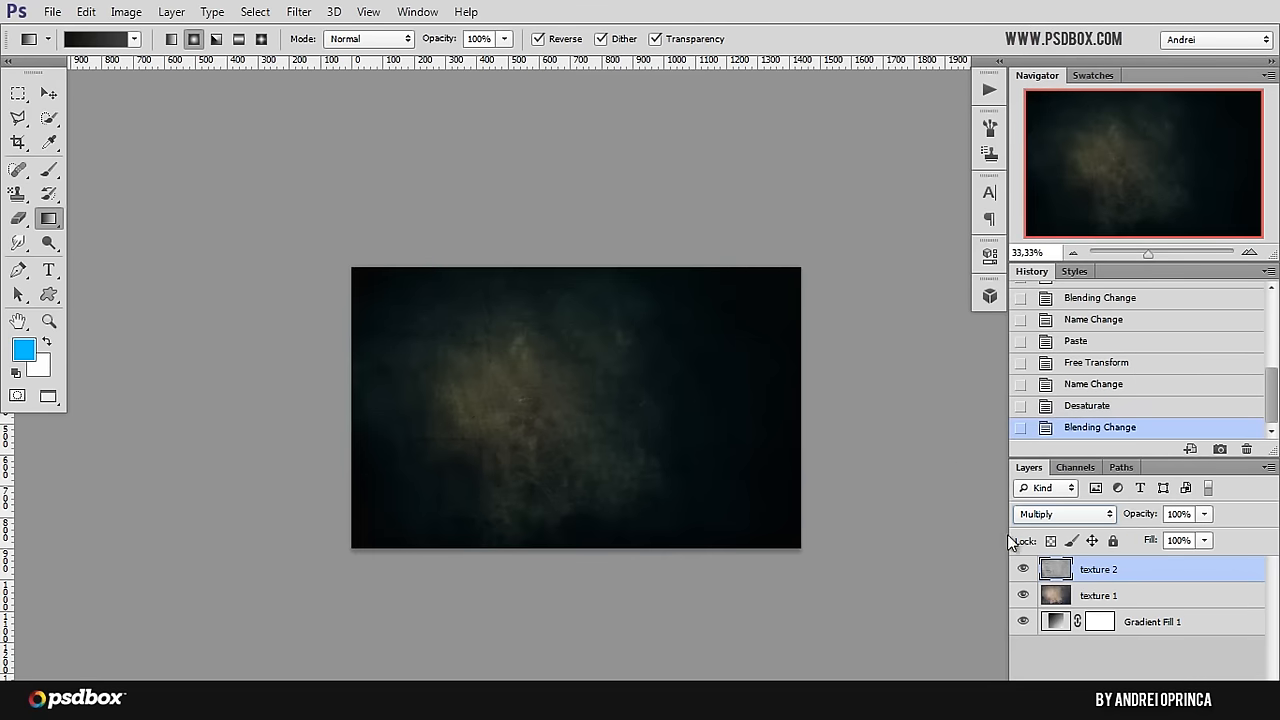
# Step: Compare the canvas with texture 2 hidden and shown, and examine the blended background at 50% zoom
pyautogui.click(1023, 570)
pyautogui.click(1022, 568)
pyautogui.click(1023, 569)
pyautogui.click(1022, 568)
pyautogui.keyDown('ctrl'); pyautogui.click(612, 320); pyautogui.keyUp('ctrl')
pyautogui.moveTo(616, 434); pyautogui.dragTo(583, 346)
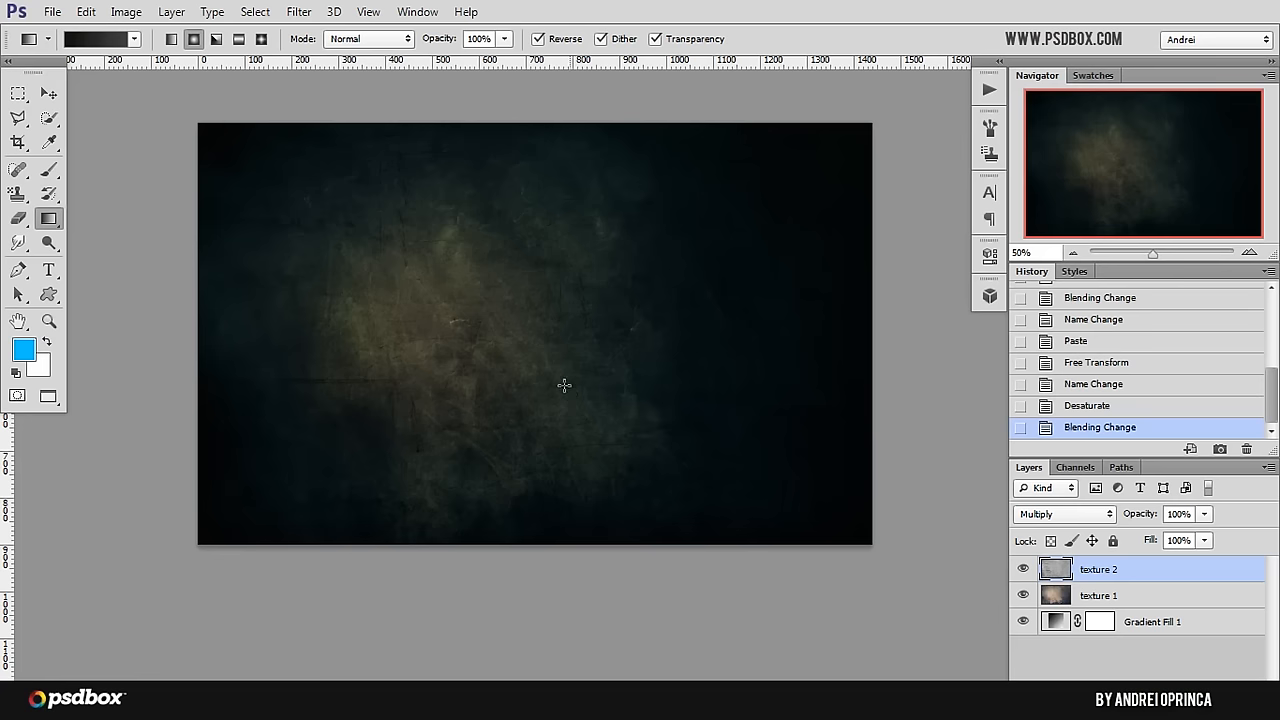
# Step: Open the image nili_fairy_2a_by_jagged_eye-d47hv7l from the Stock folder
pyautogui.hotkey('ctrl', 'o')
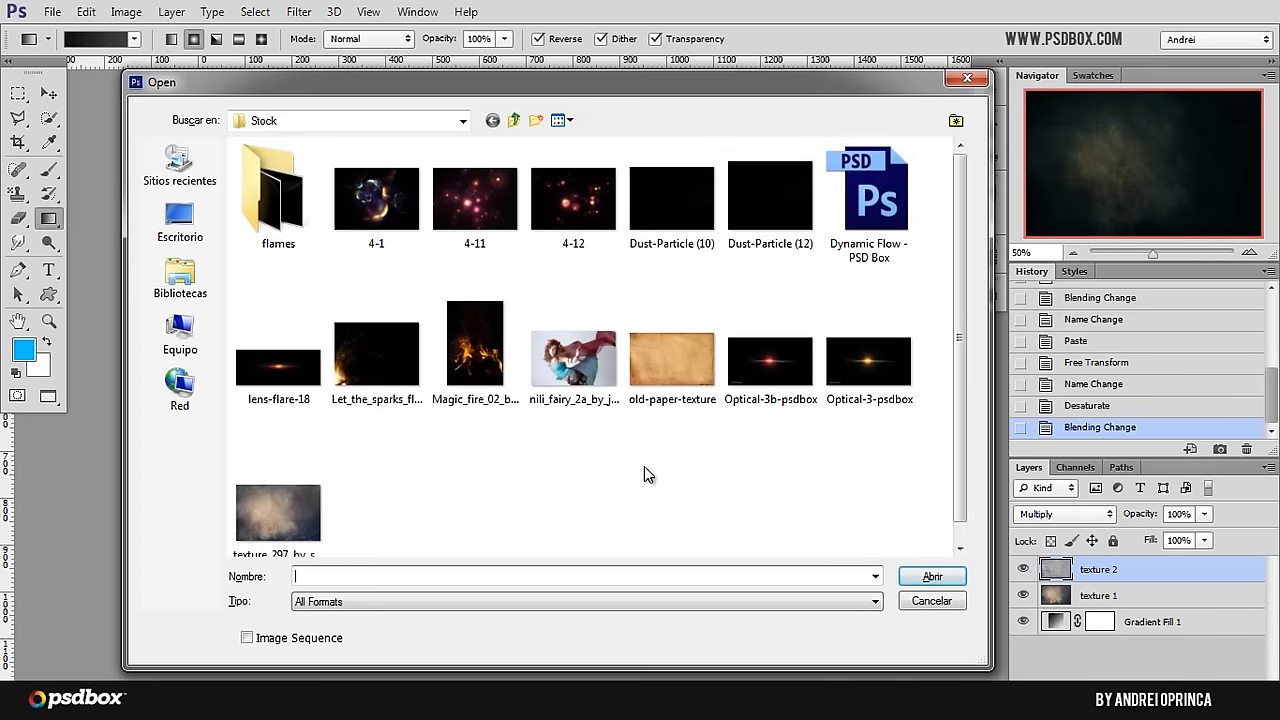
pyautogui.click(581, 389)
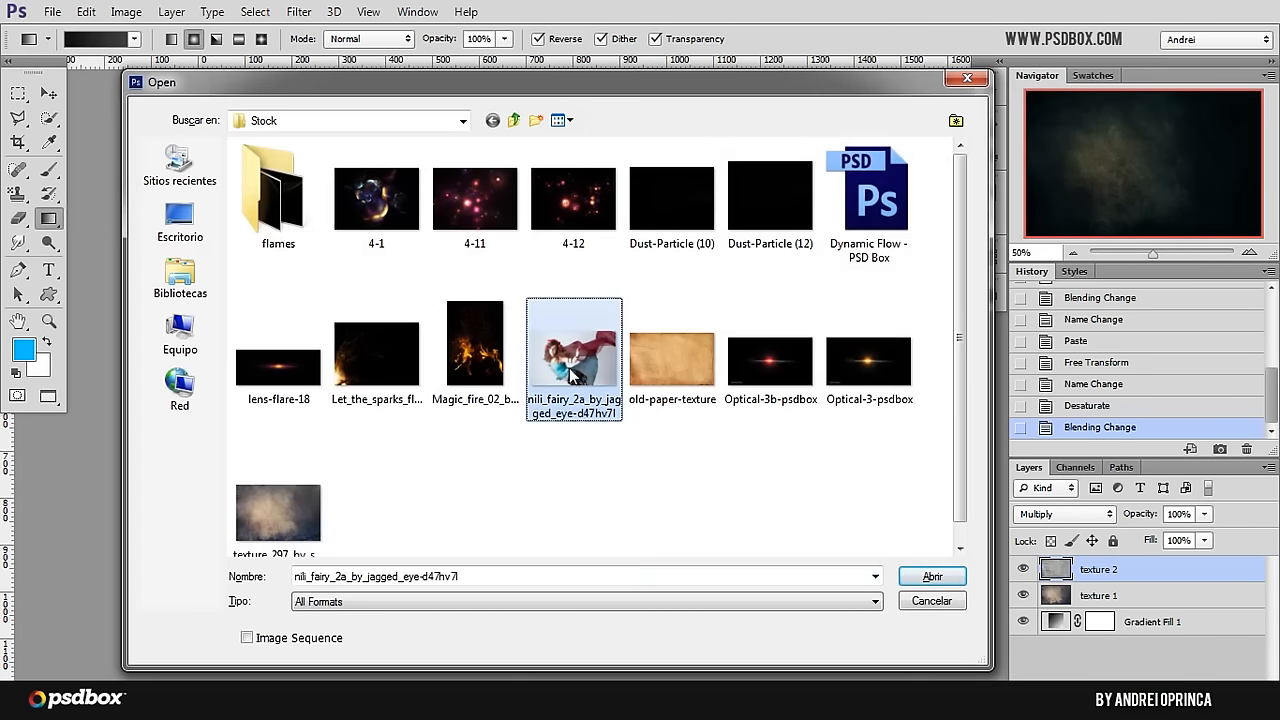
pyautogui.click(930, 578)
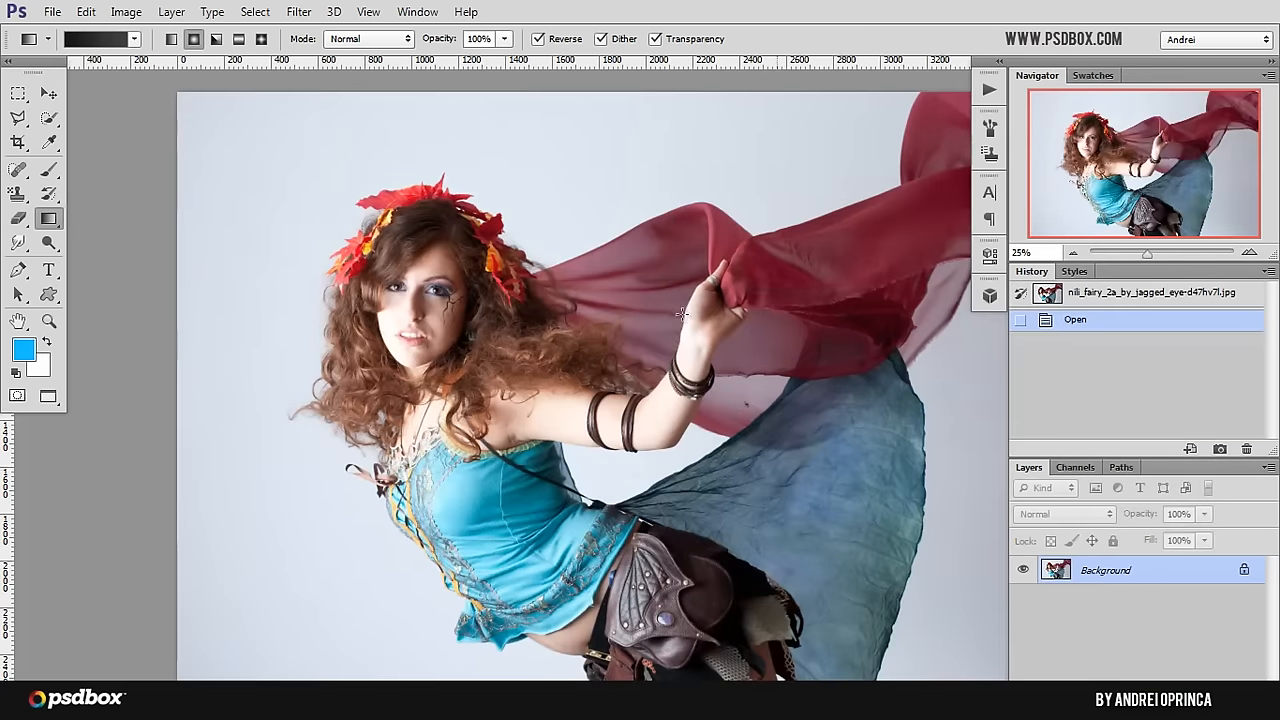
# Step: Select the pale backdrop above the scarf and head and down along the model's front with the Quick Selection tool at size 13
pyautogui.scroll(-1, 615, 281)
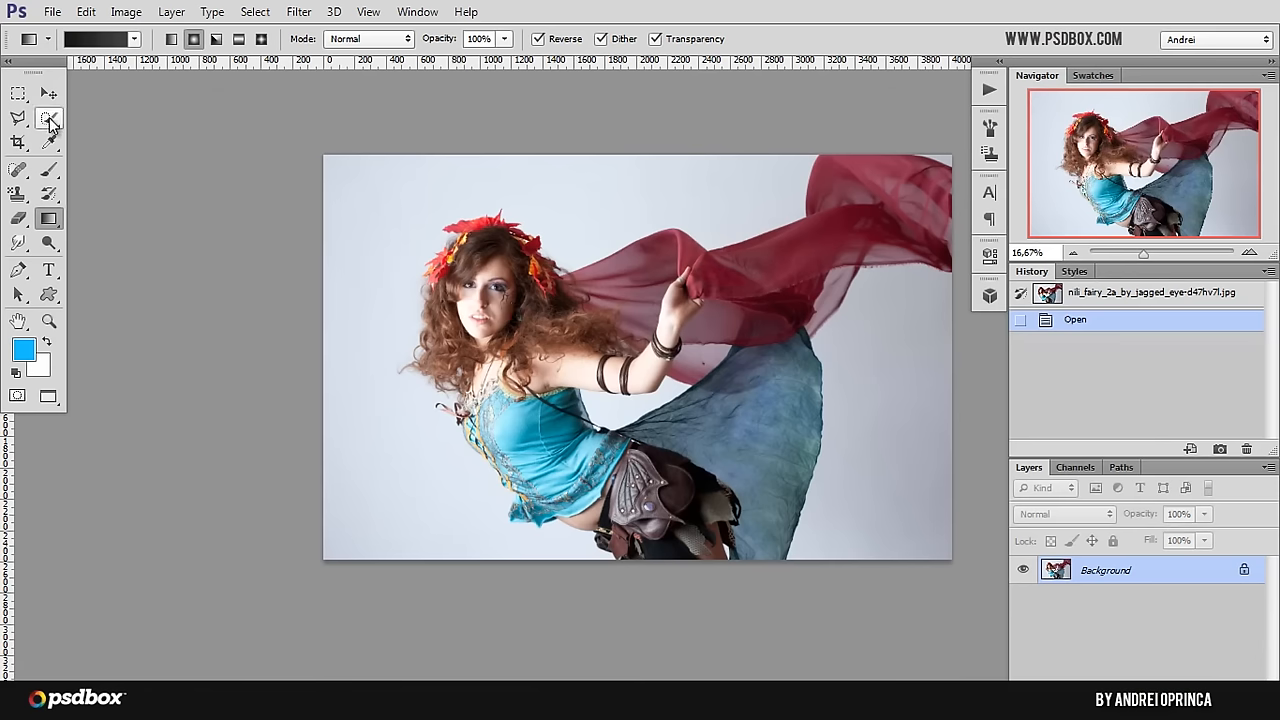
pyautogui.moveTo(49, 117); pyautogui.dragTo(90, 122)
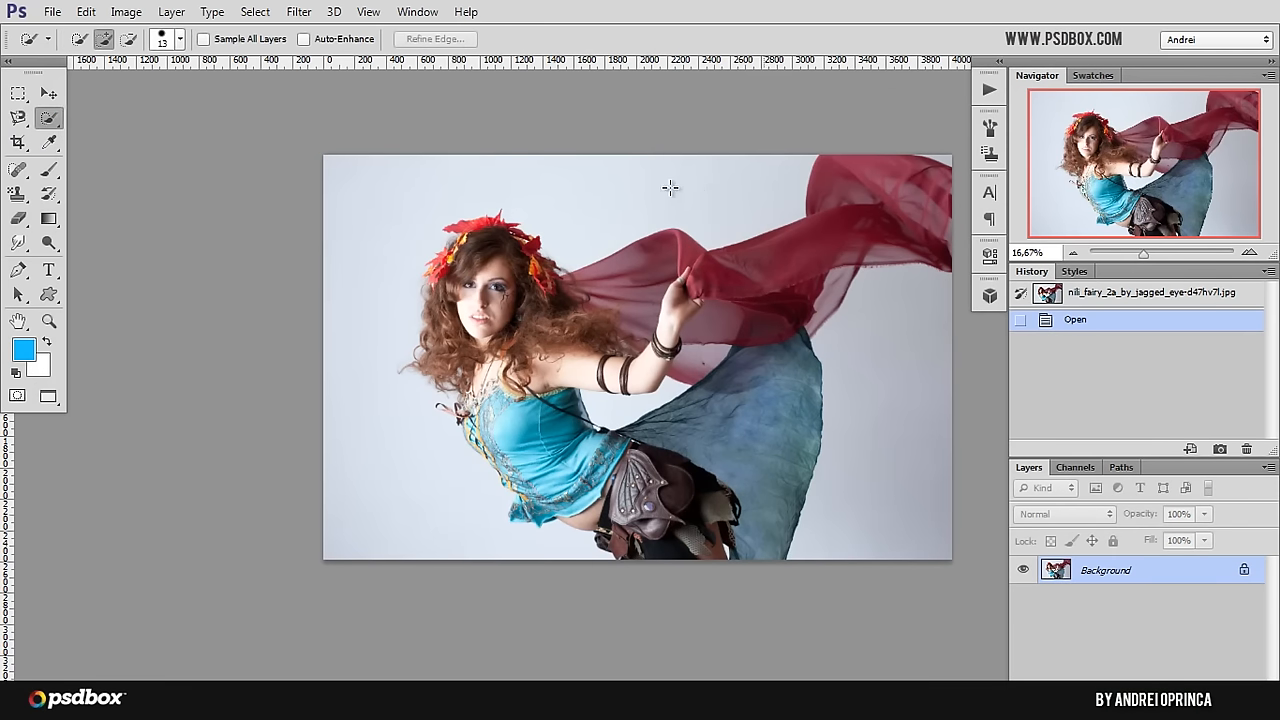
pyautogui.moveTo(670, 187); pyautogui.dragTo(538, 179)
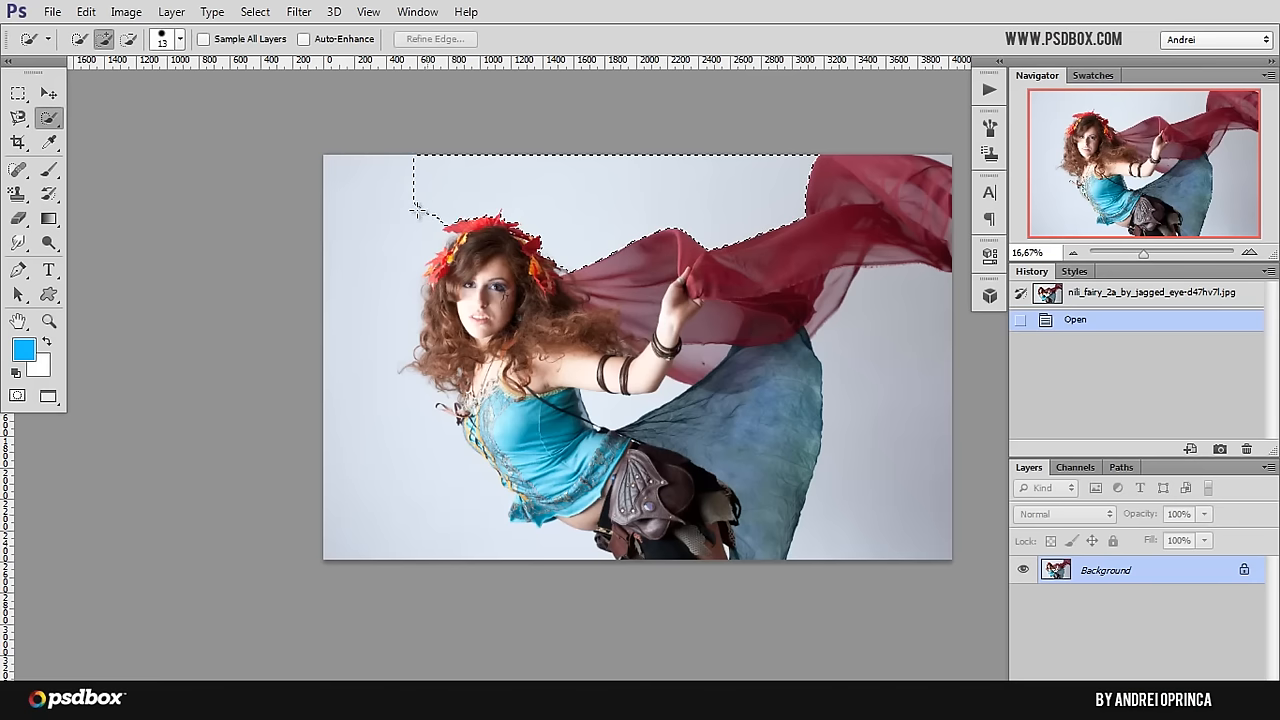
pyautogui.moveTo(416, 210); pyautogui.dragTo(375, 255)
pyautogui.moveTo(397, 194); pyautogui.dragTo(344, 272)
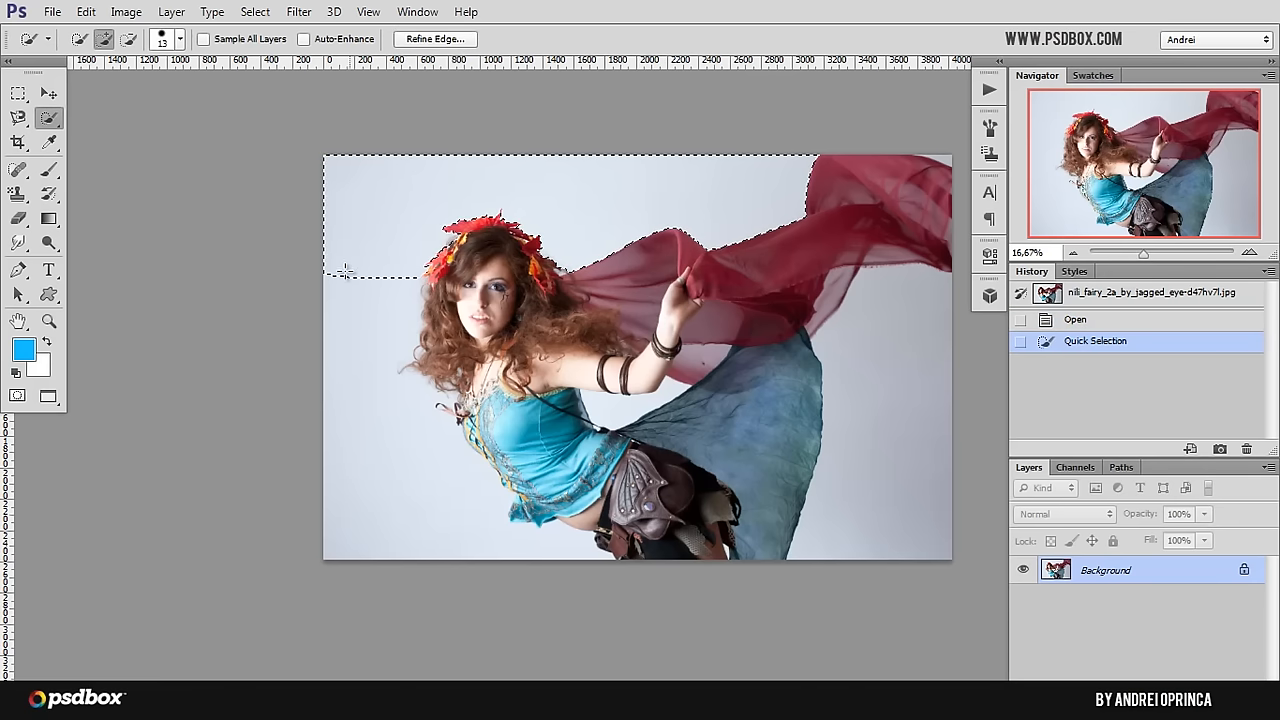
pyautogui.moveTo(361, 344)
pyautogui.mouseDown()
pyautogui.moveTo(366, 383)
pyautogui.moveTo(419, 424)
pyautogui.moveTo(426, 404)
pyautogui.moveTo(437, 466)
pyautogui.moveTo(510, 505)
pyautogui.moveTo(496, 454)
pyautogui.moveTo(500, 470)
pyautogui.mouseUp()
# Step: Refine the backdrop selection around the bow, the bodice's laced front and its hem so the garment is excluded
pyautogui.scroll(3, 468, 438)
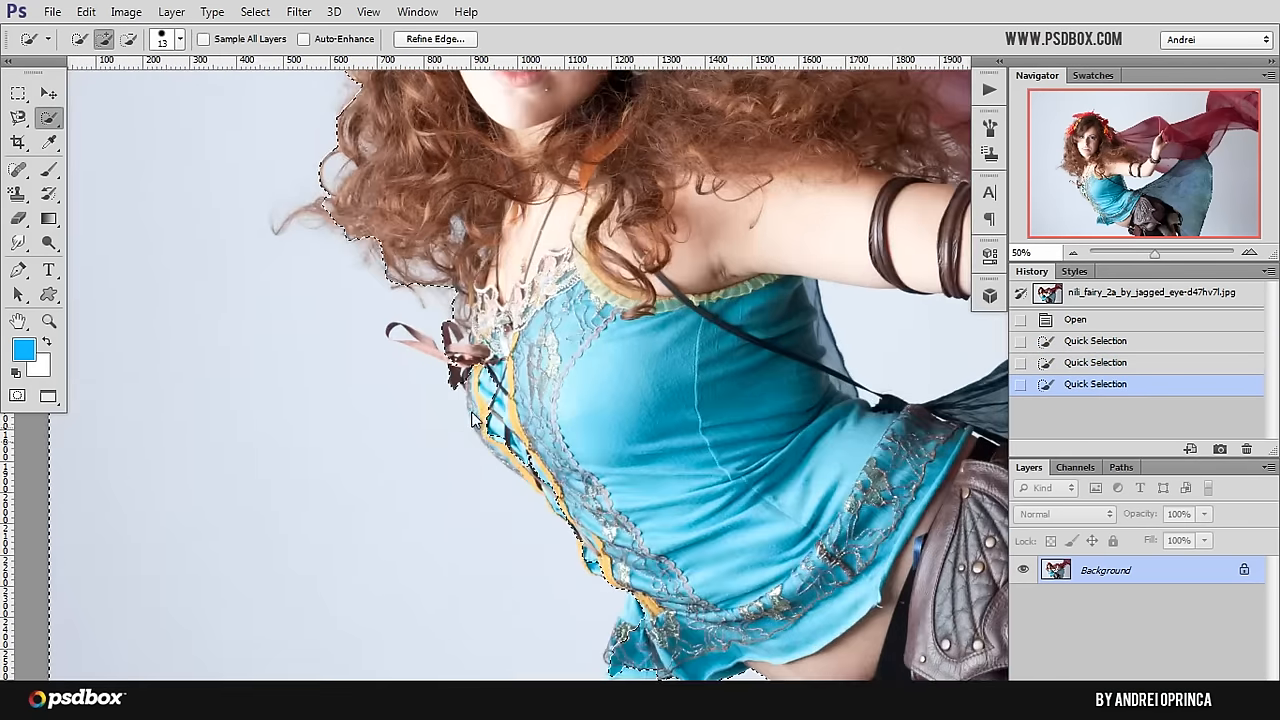
pyautogui.moveTo(474, 420); pyautogui.dragTo(490, 393)
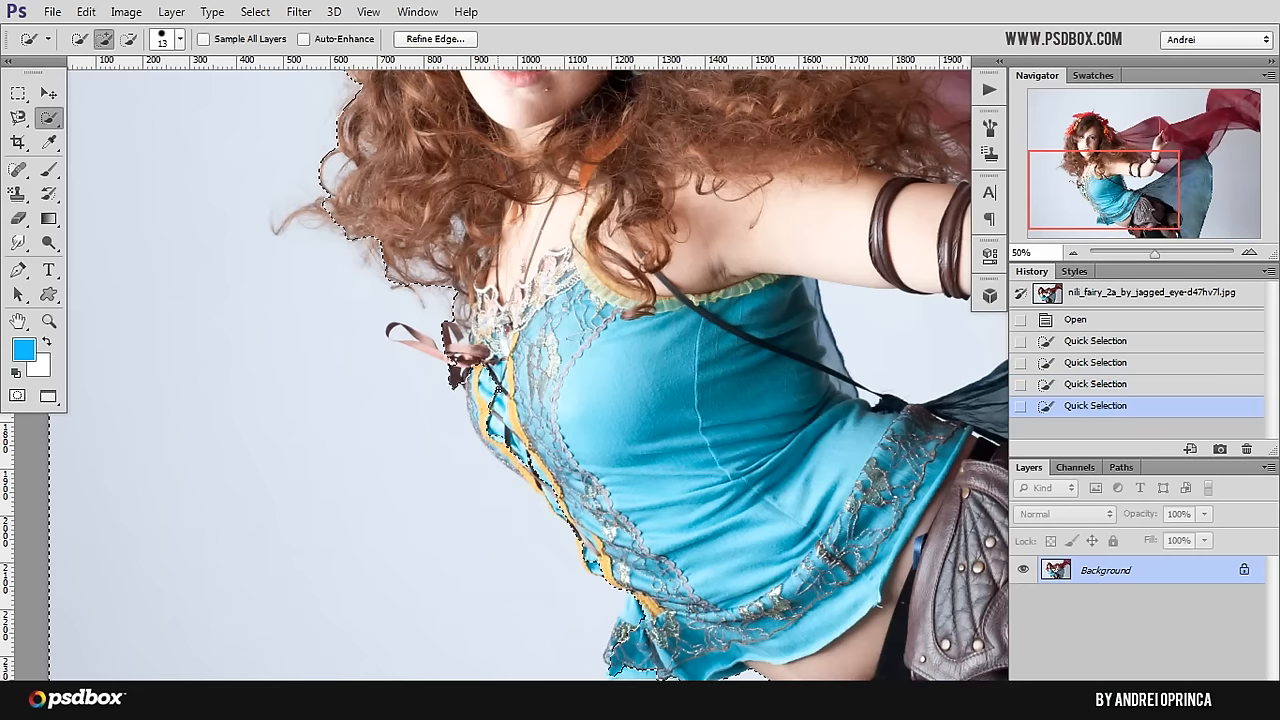
pyautogui.press('alt')
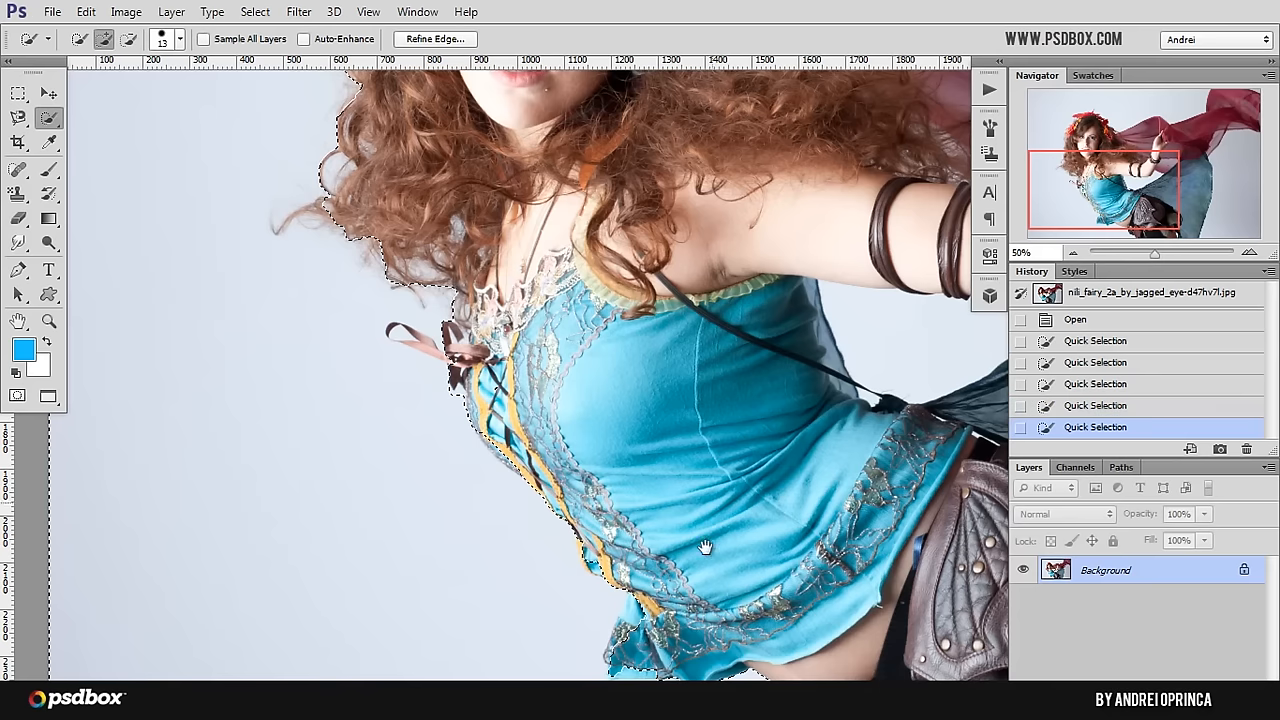
pyautogui.moveTo(696, 561)
pyautogui.mouseDown()
pyautogui.moveTo(612, 459)
pyautogui.moveTo(514, 491)
pyautogui.moveTo(556, 530)
pyautogui.moveTo(537, 551)
pyautogui.moveTo(570, 588)
pyautogui.mouseUp()
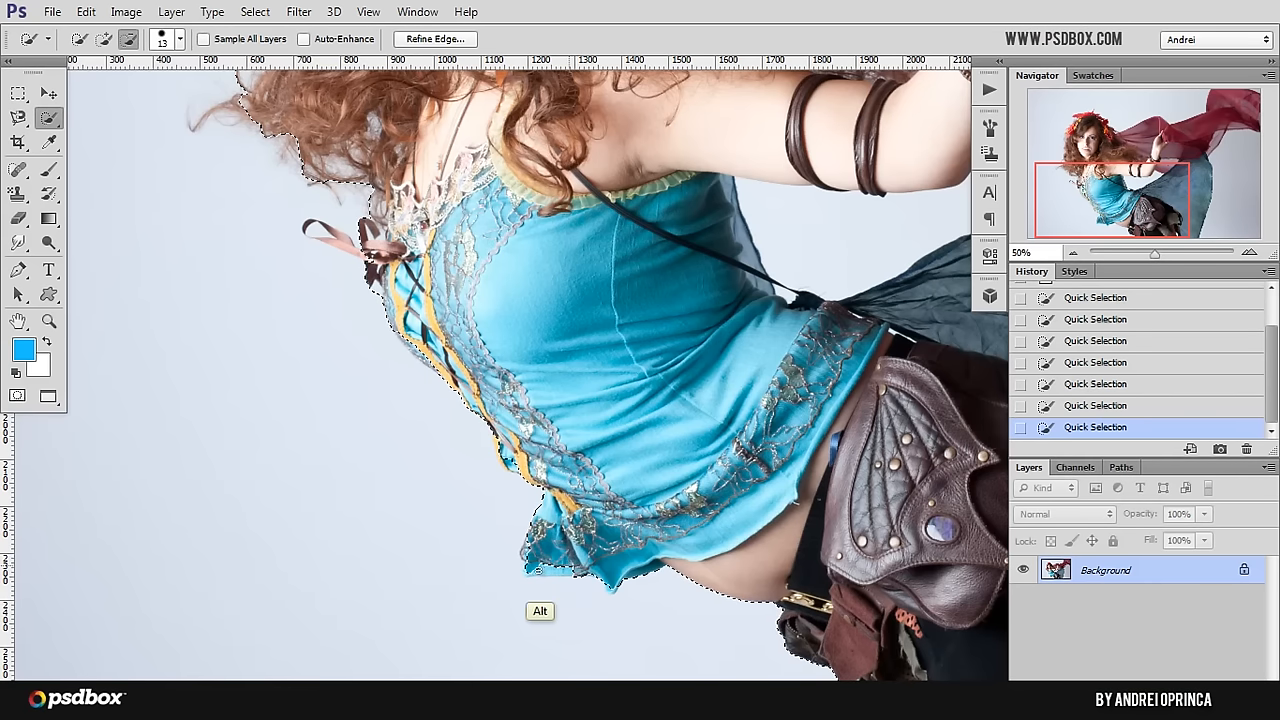
# Step: Add the backdrop area behind the blue skirt and below the red scarf to the selection
pyautogui.moveTo(869, 450); pyautogui.dragTo(611, 429)
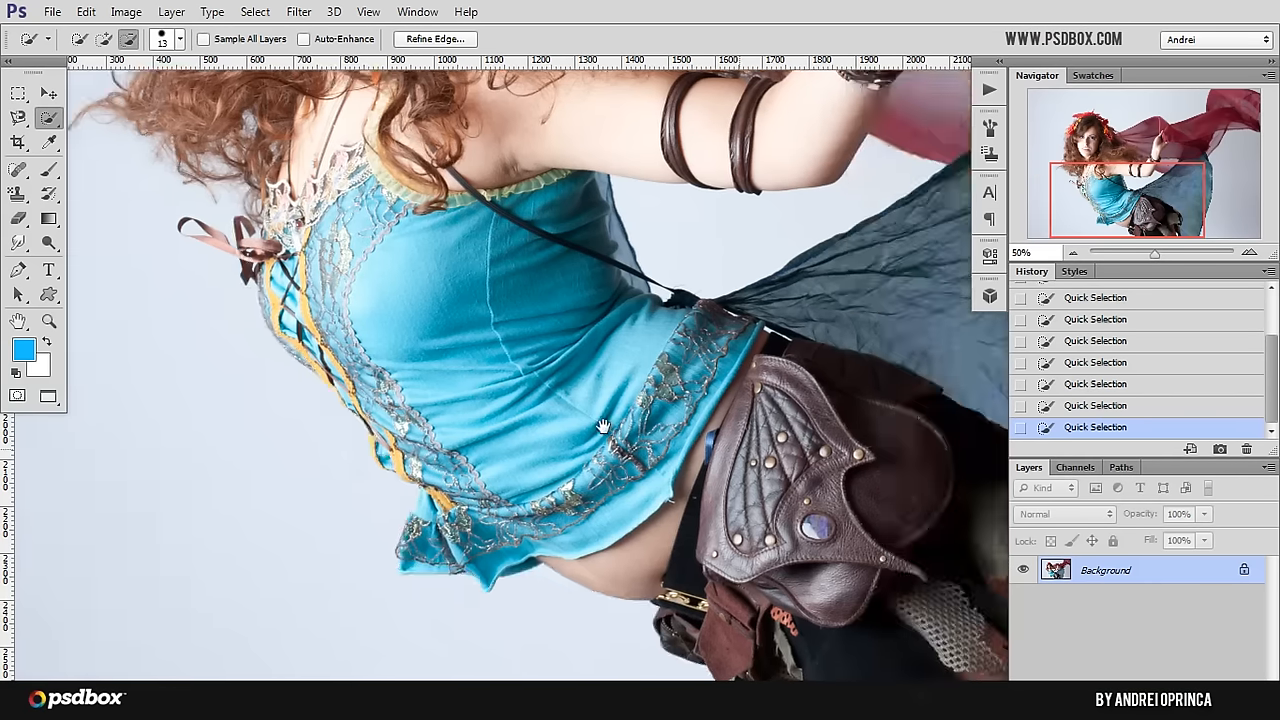
pyautogui.moveTo(943, 449); pyautogui.dragTo(797, 426)
pyautogui.moveTo(643, 438); pyautogui.dragTo(614, 434)
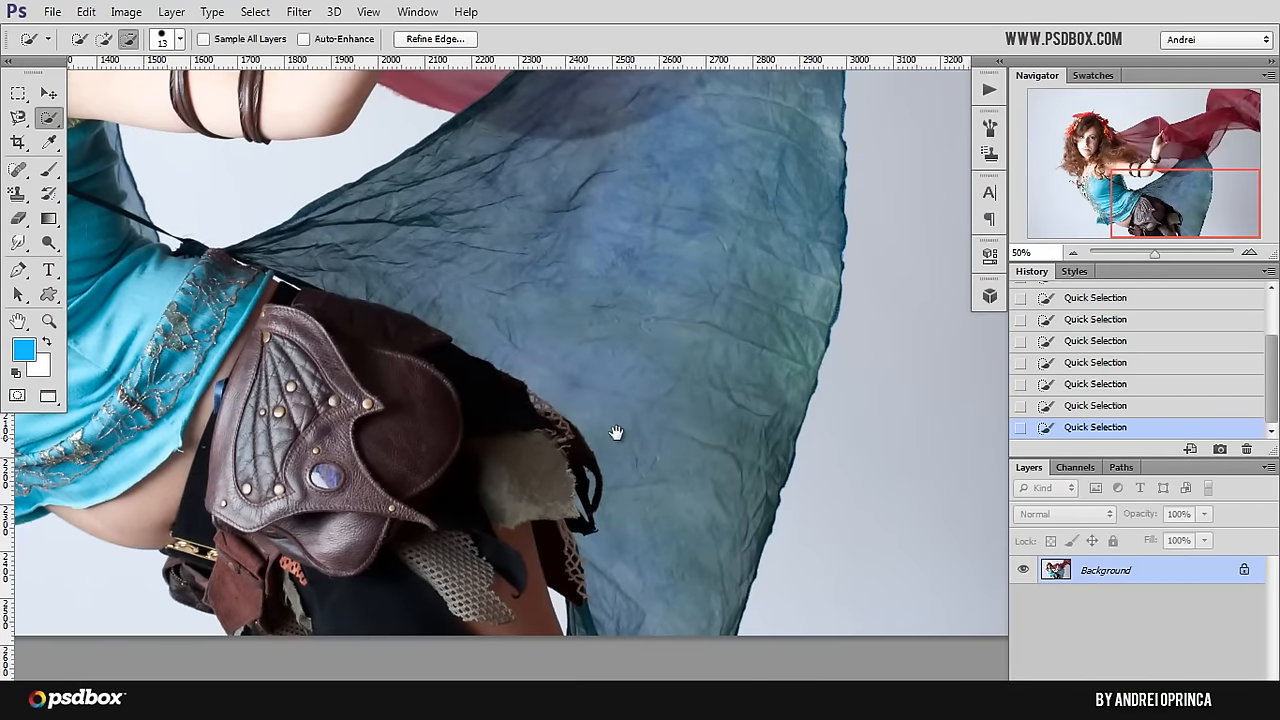
pyautogui.scroll(-1, 654, 363)
pyautogui.moveTo(765, 284); pyautogui.dragTo(716, 398)
pyautogui.keyDown('alt'); pyautogui.click(697, 358); pyautogui.keyUp('alt')
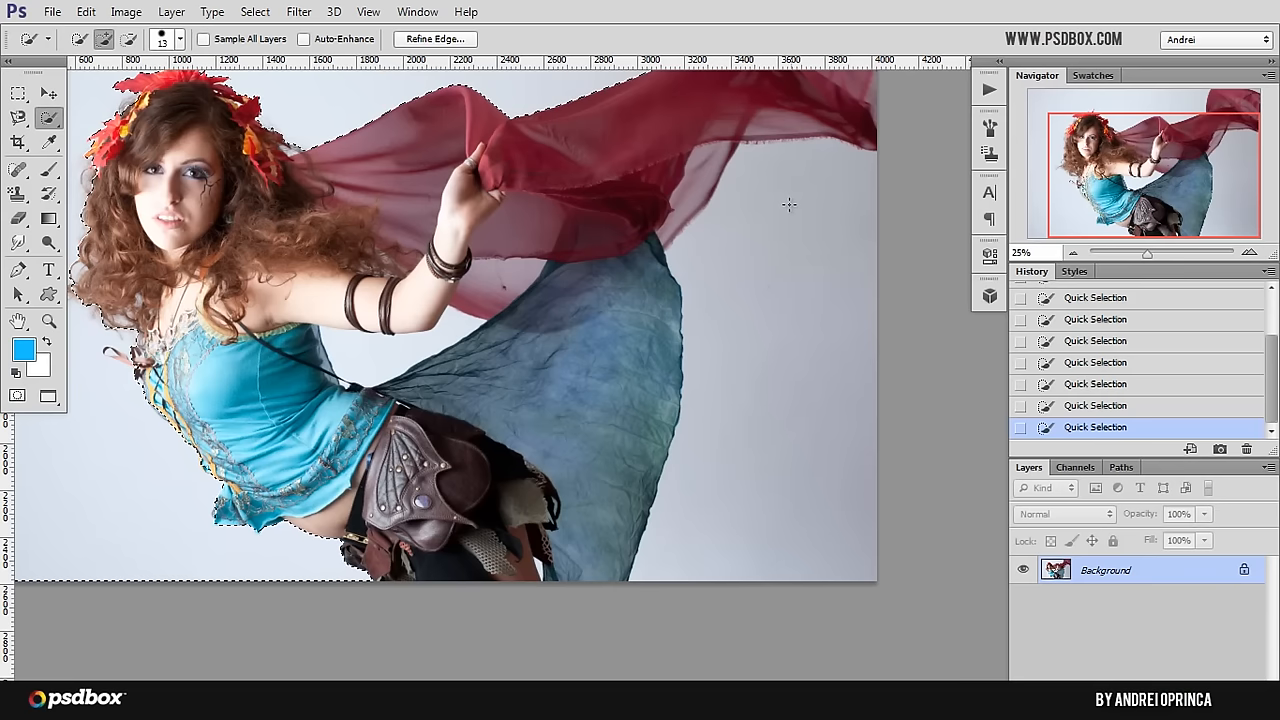
pyautogui.moveTo(791, 207); pyautogui.dragTo(781, 360)
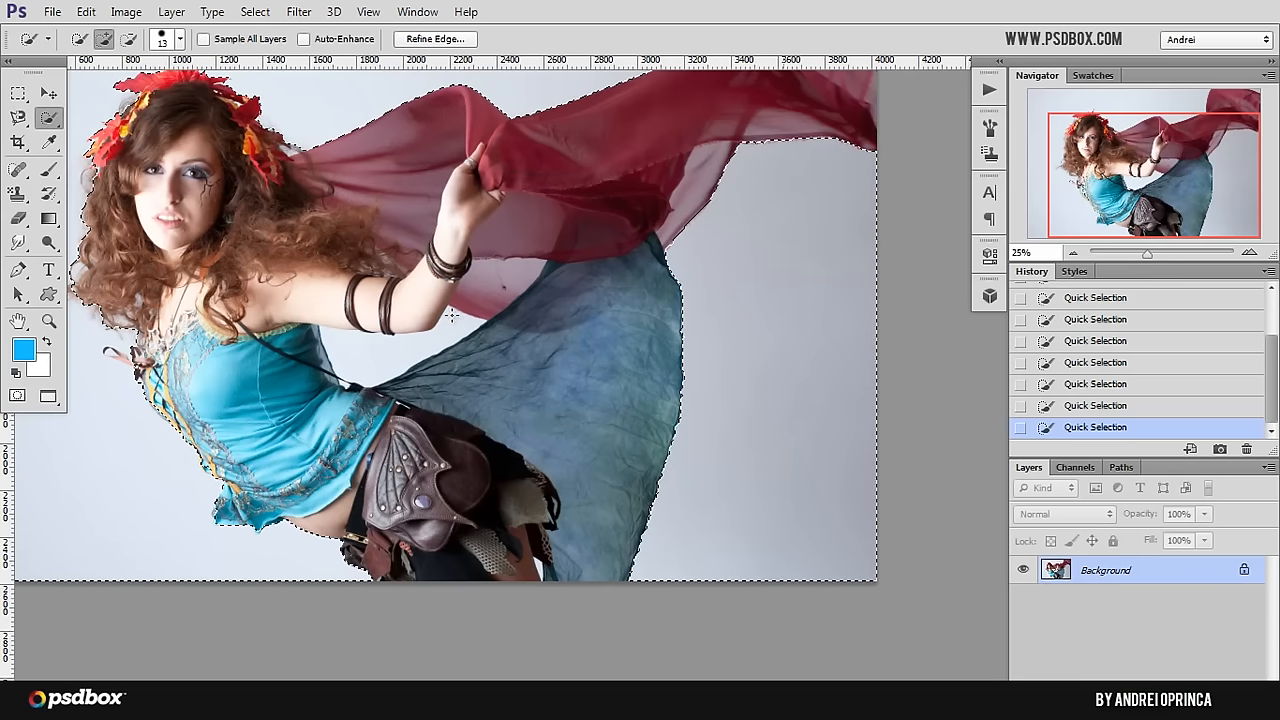
# Step: Add the enclosed backdrop gap between the raised arm, bodice and blue skirt to the selection, down to the waist knot
pyautogui.click(352, 357)
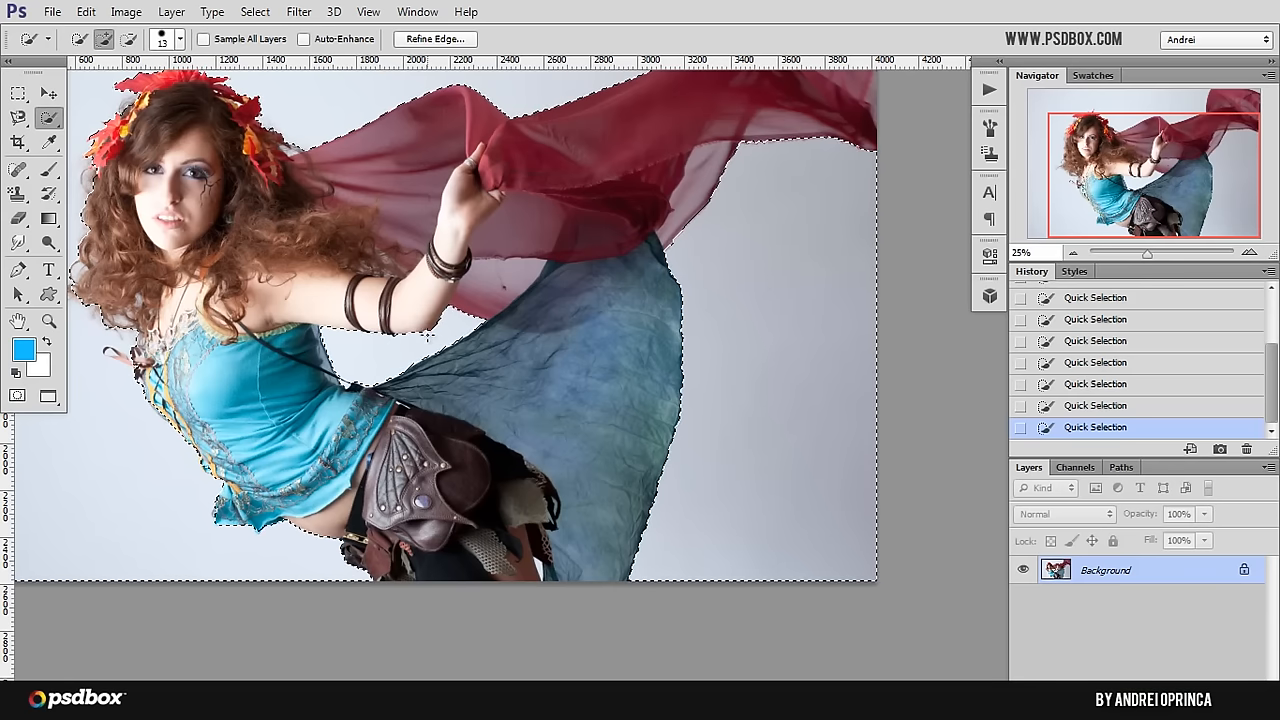
pyautogui.keyDown('ctrl'); pyautogui.click(343, 385); pyautogui.keyUp('ctrl')
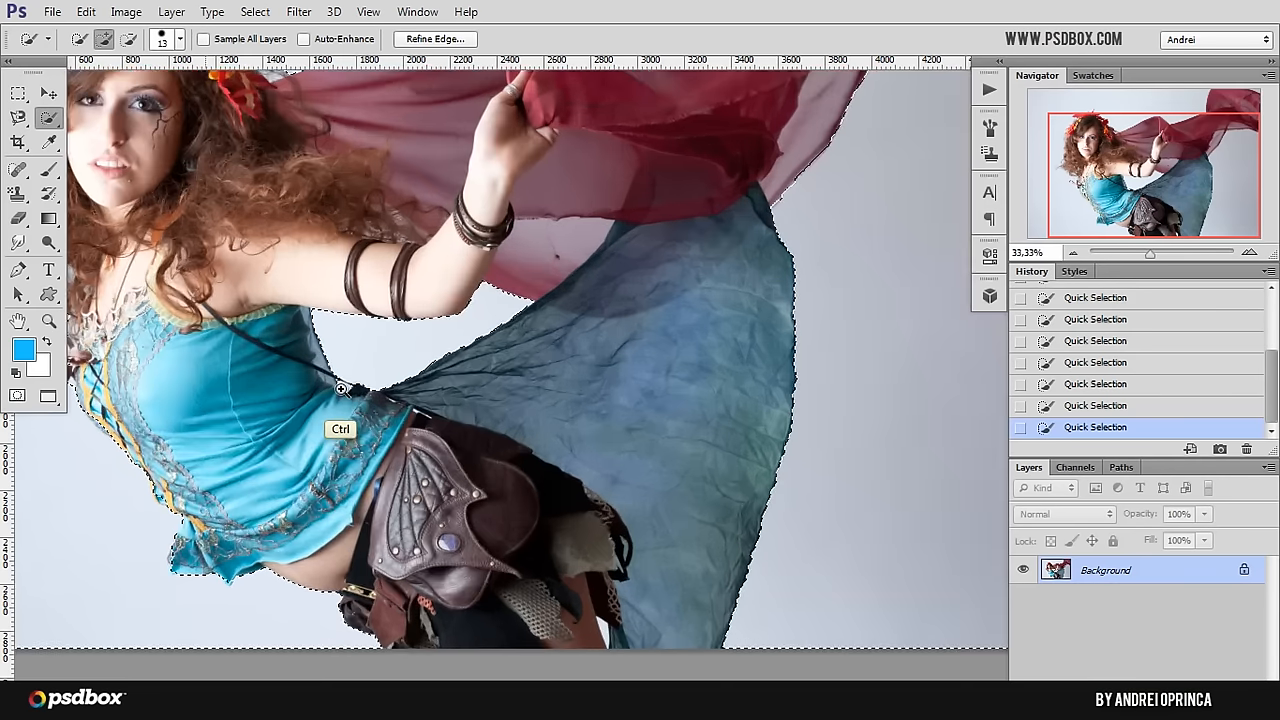
pyautogui.keyDown('ctrl'); pyautogui.click(341, 389); pyautogui.keyUp('ctrl')
pyautogui.keyDown('ctrl'); pyautogui.click(342, 389); pyautogui.keyUp('ctrl')
pyautogui.keyDown('ctrl'); pyautogui.click(344, 388); pyautogui.keyUp('ctrl')
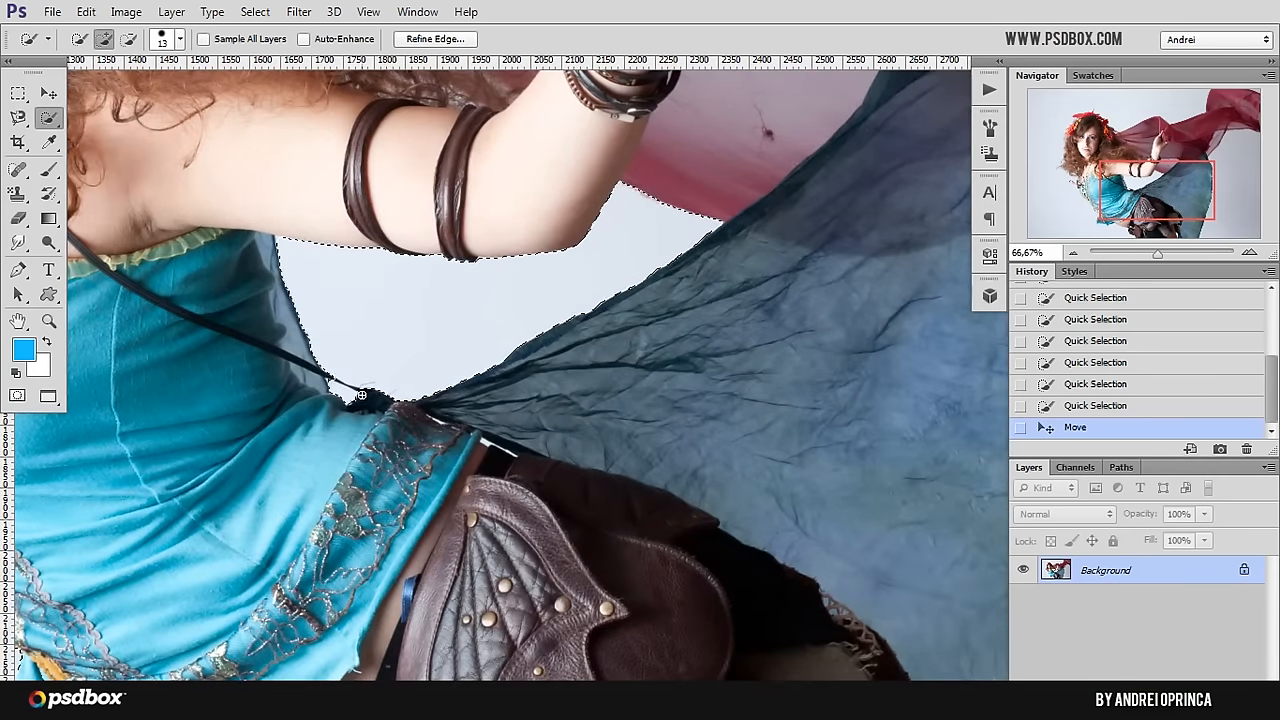
# Step: Add the small backdrop gap between the leg and the skirt to the selection, and subtract the adjoining skirt edge
pyautogui.moveTo(590, 433); pyautogui.dragTo(727, 437)
pyautogui.moveTo(266, 200)
pyautogui.mouseDown()
pyautogui.moveTo(469, 389)
pyautogui.moveTo(566, 389)
pyautogui.moveTo(558, 382)
pyautogui.mouseUp()
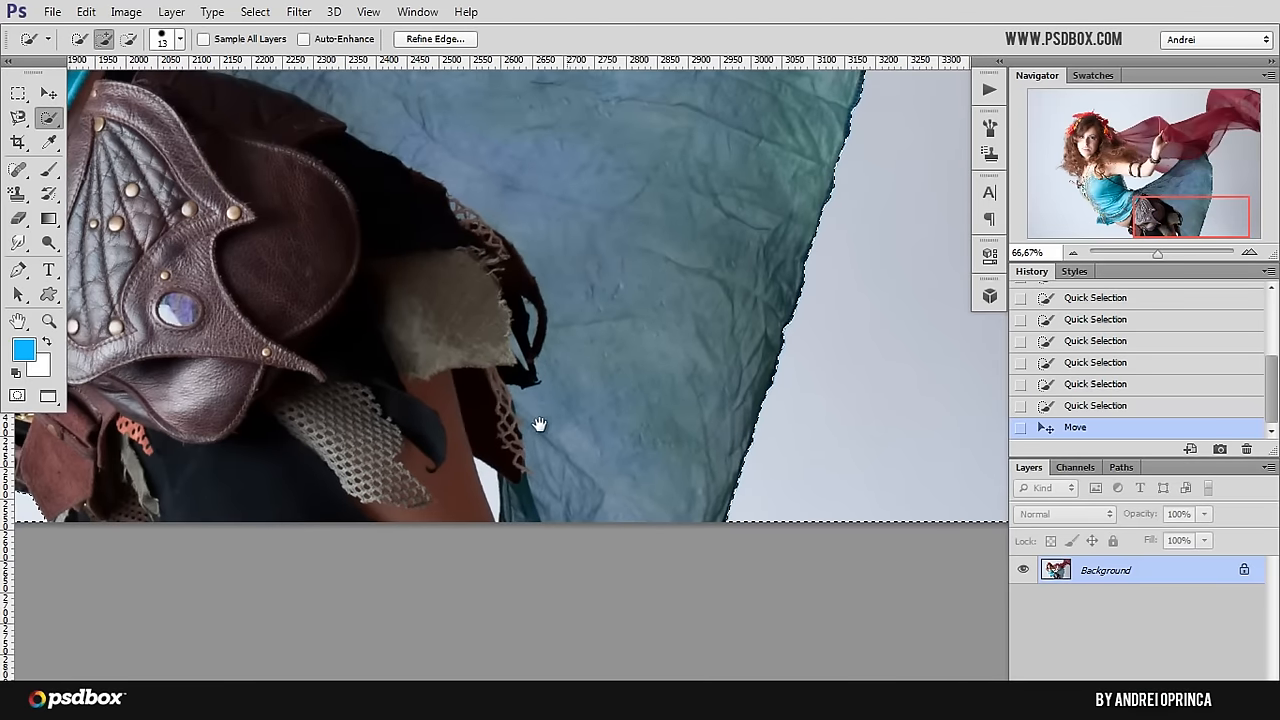
pyautogui.moveTo(483, 475); pyautogui.dragTo(496, 502)
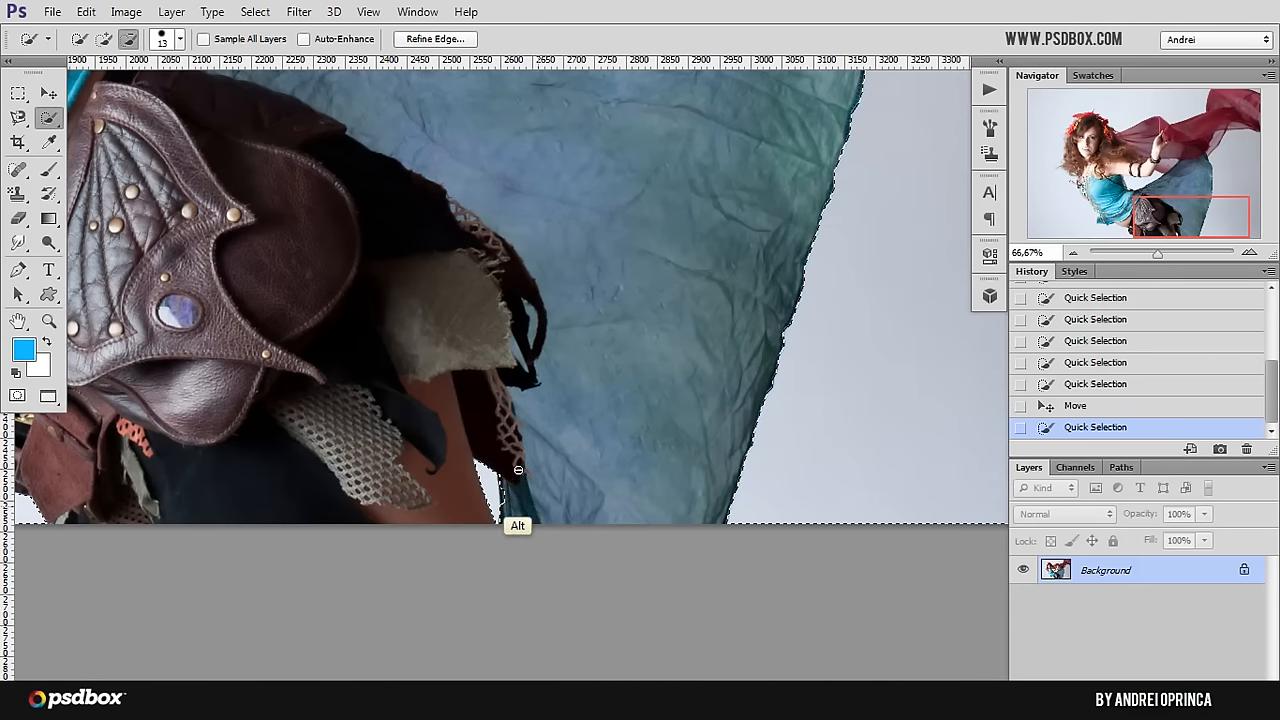
pyautogui.moveTo(509, 508); pyautogui.dragTo(520, 455)
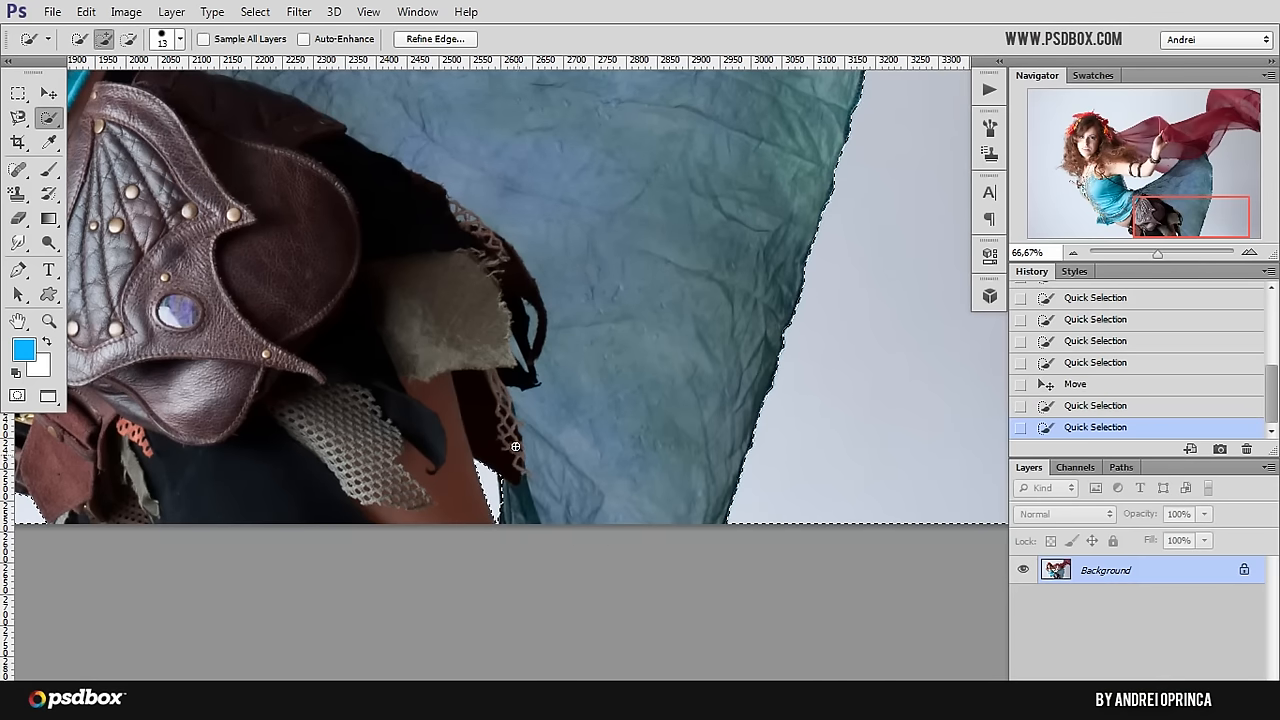
pyautogui.keyDown('alt'); pyautogui.click(515, 402); pyautogui.keyUp('alt')
pyautogui.keyDown('alt'); pyautogui.click(515, 402); pyautogui.keyUp('alt')
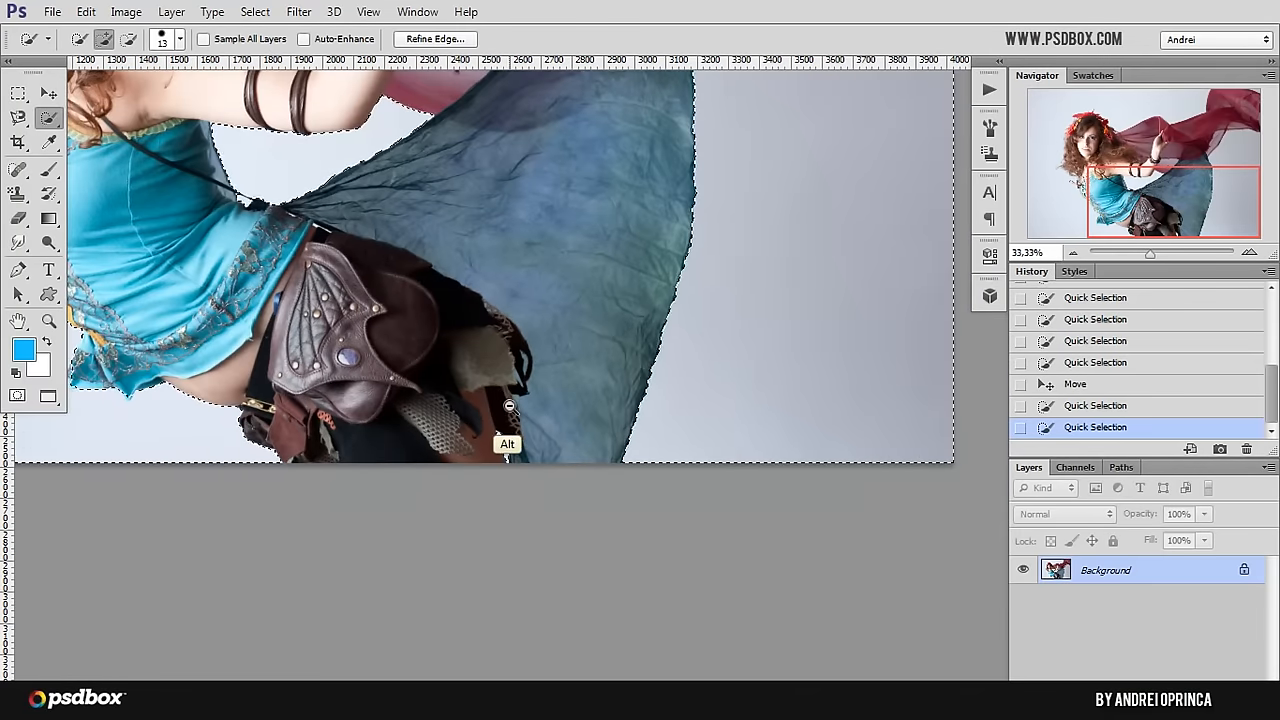
# Step: Turn the backdrop selection into a layer mask on the photo and invert the mask so only the woman is kept
pyautogui.keyDown('alt'); pyautogui.click(515, 402); pyautogui.keyUp('alt')
pyautogui.moveTo(478, 313); pyautogui.dragTo(655, 450)
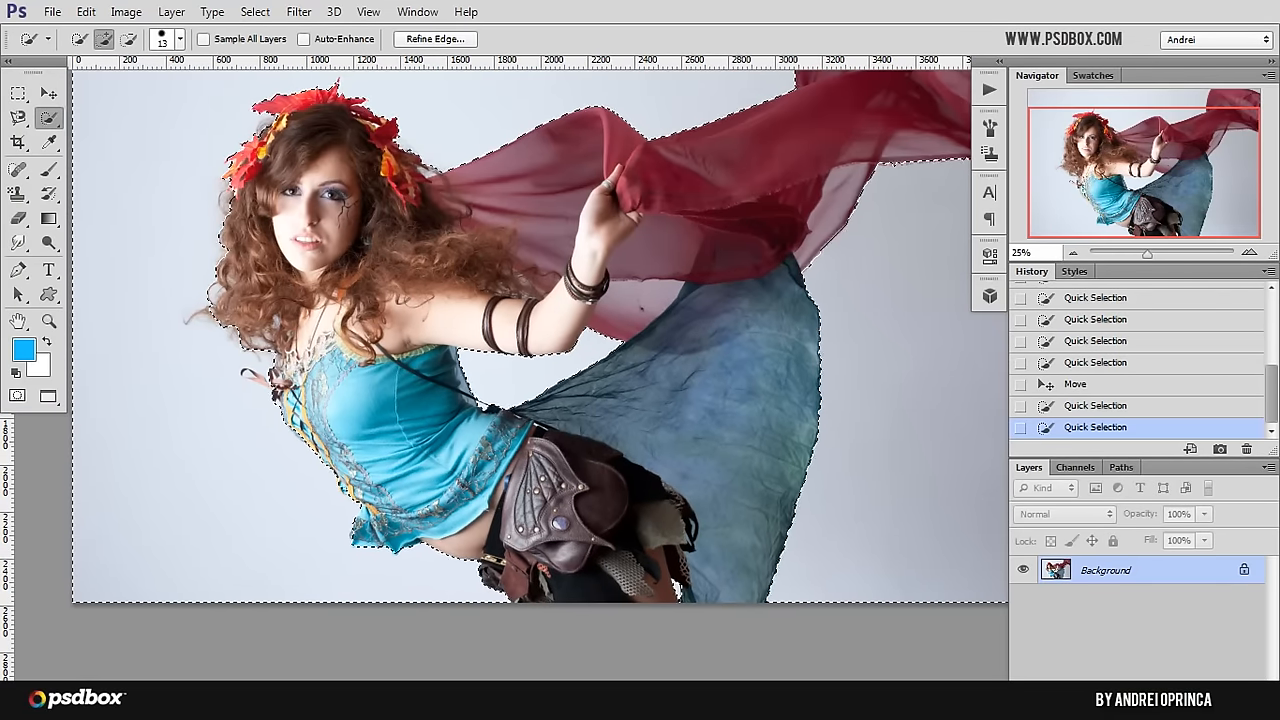
pyautogui.click(1130, 697)
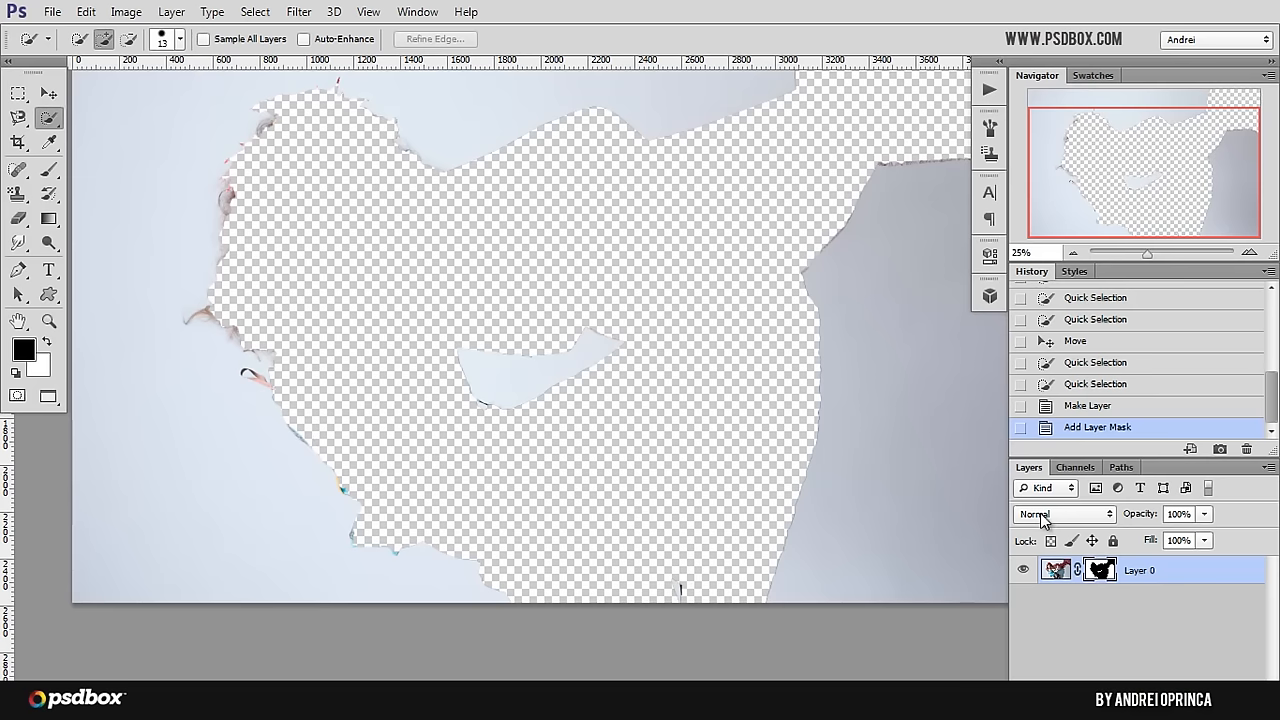
pyautogui.hotkey('ctrl', 'i')
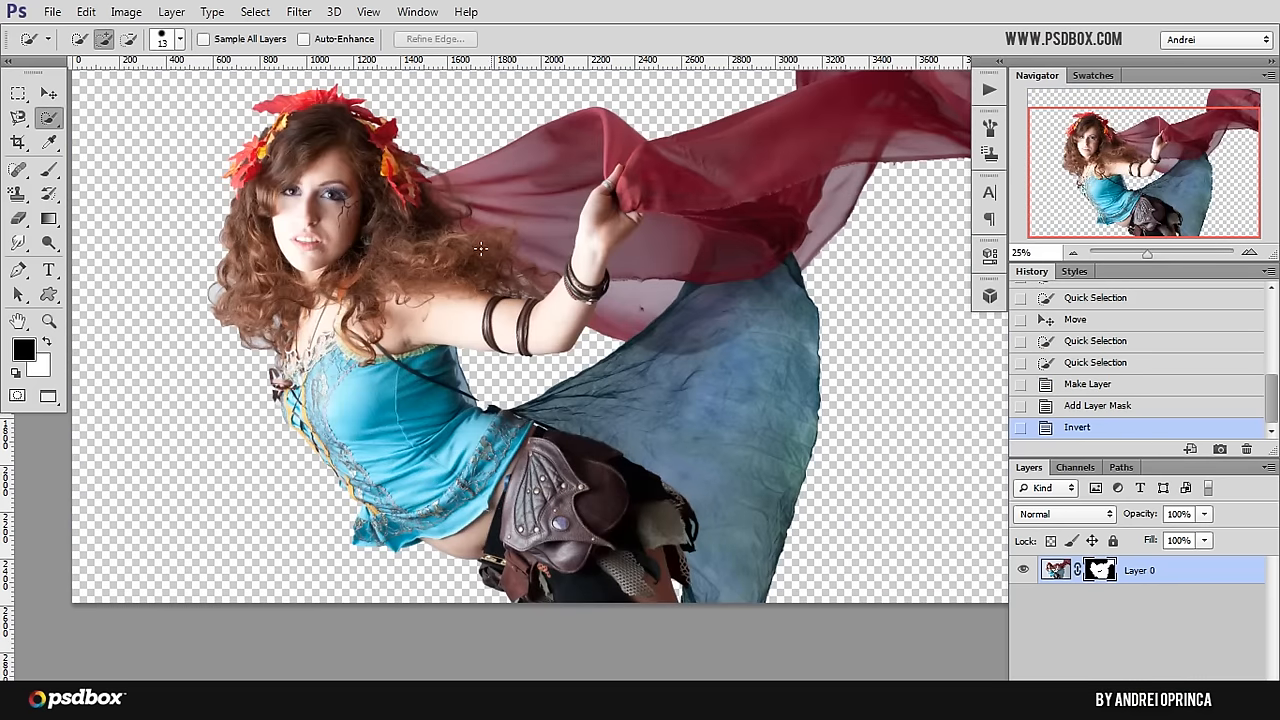
# Step: Apply the layer mask permanently to the woman's photo layer
pyautogui.keyDown('alt'); pyautogui.click(558, 321); pyautogui.keyUp('alt')
pyautogui.keyDown('alt'); pyautogui.click(555, 340); pyautogui.keyUp('alt')
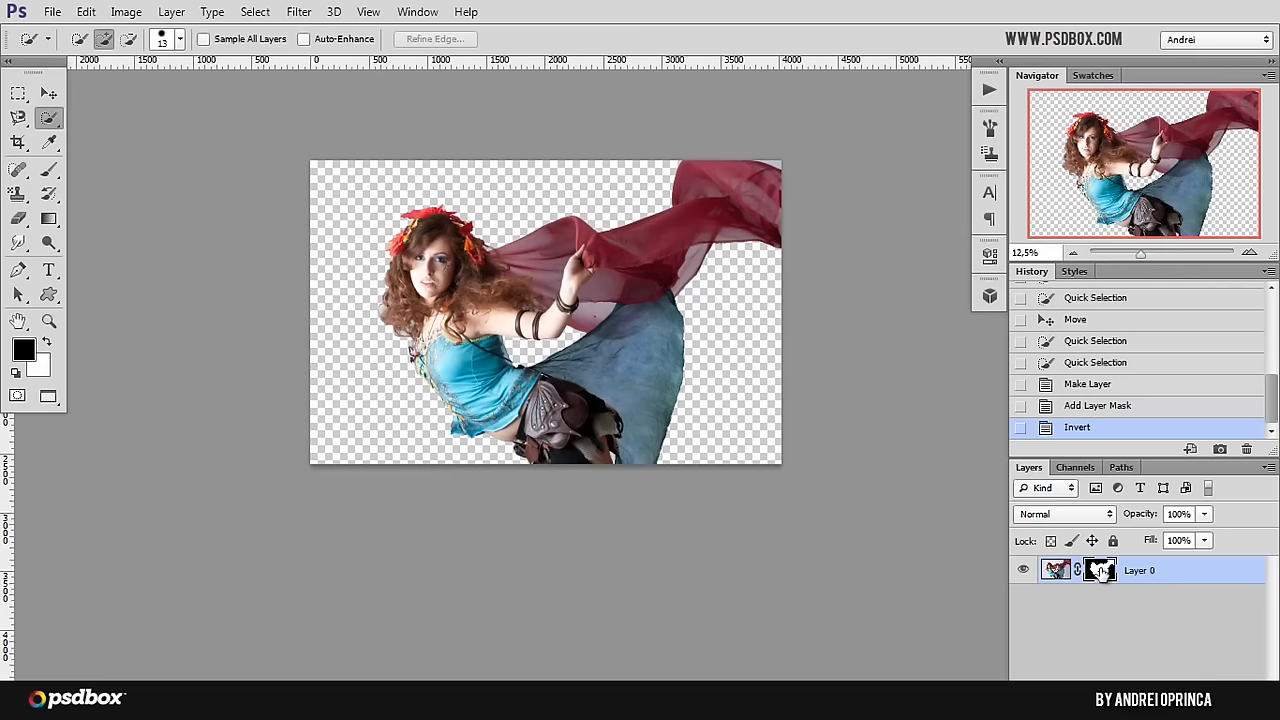
pyautogui.rightClick(1100, 571)
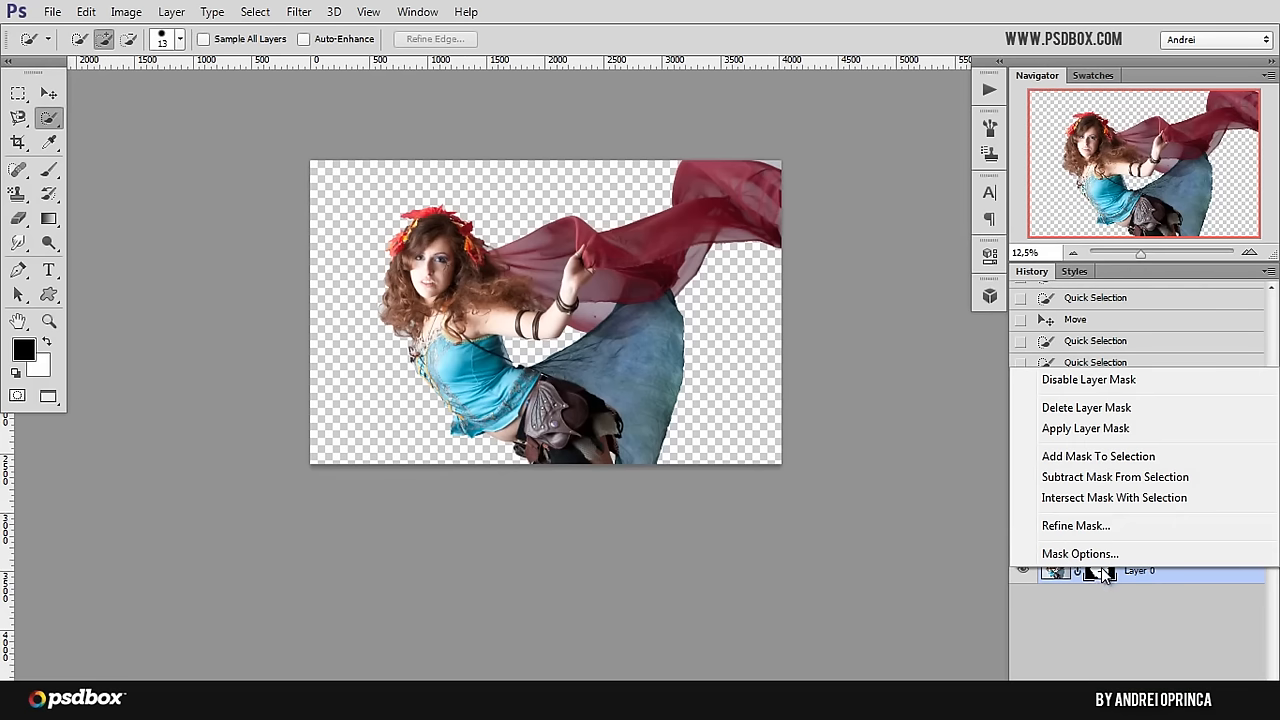
pyautogui.click(1085, 430)
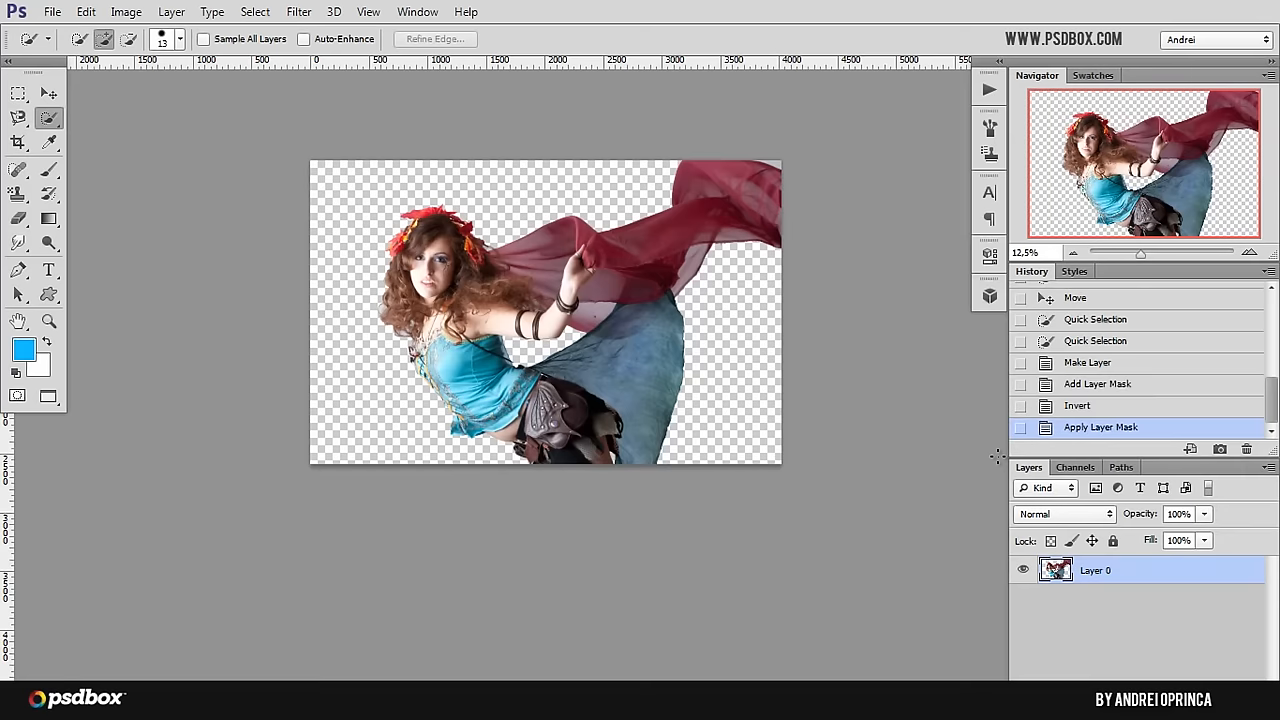
# Step: Copy the entire cutout canvas, close the stock photo, and paste the cutout into the Flow Tutorial composition
pyautogui.hotkey('ctrl', 'a')
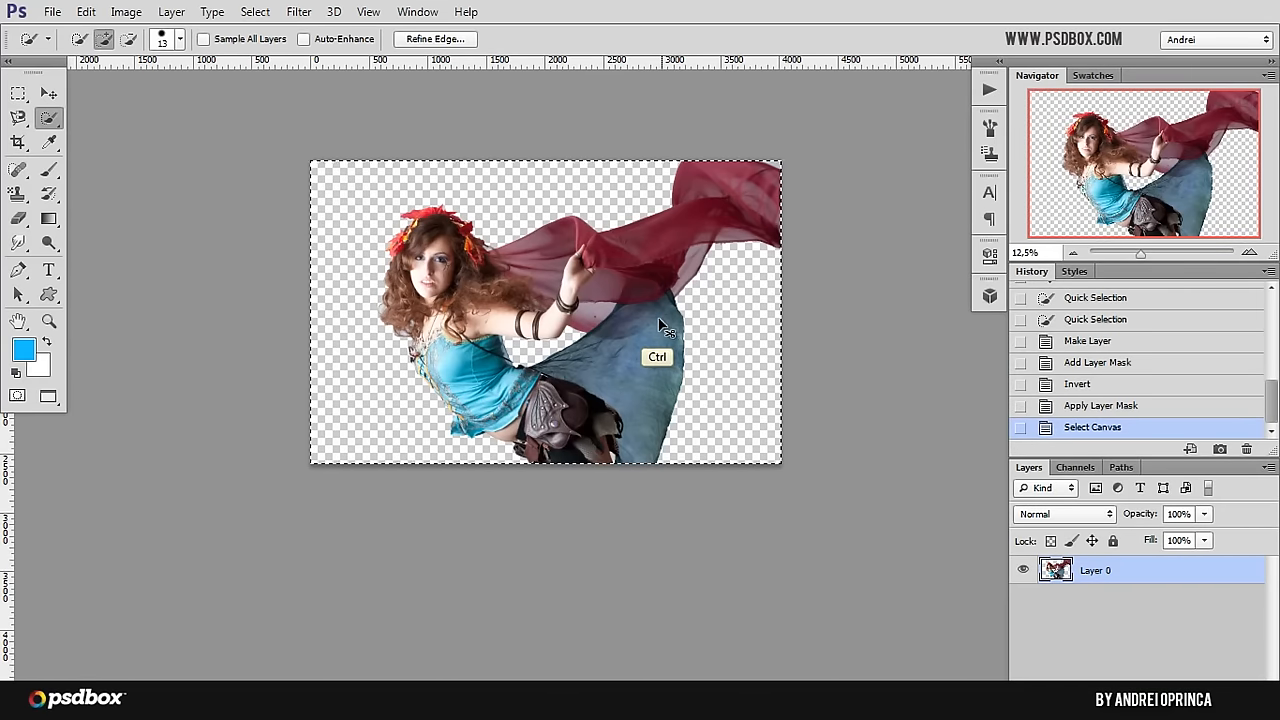
pyautogui.hotkey('ctrl', 'w')
pyautogui.click(688, 266)
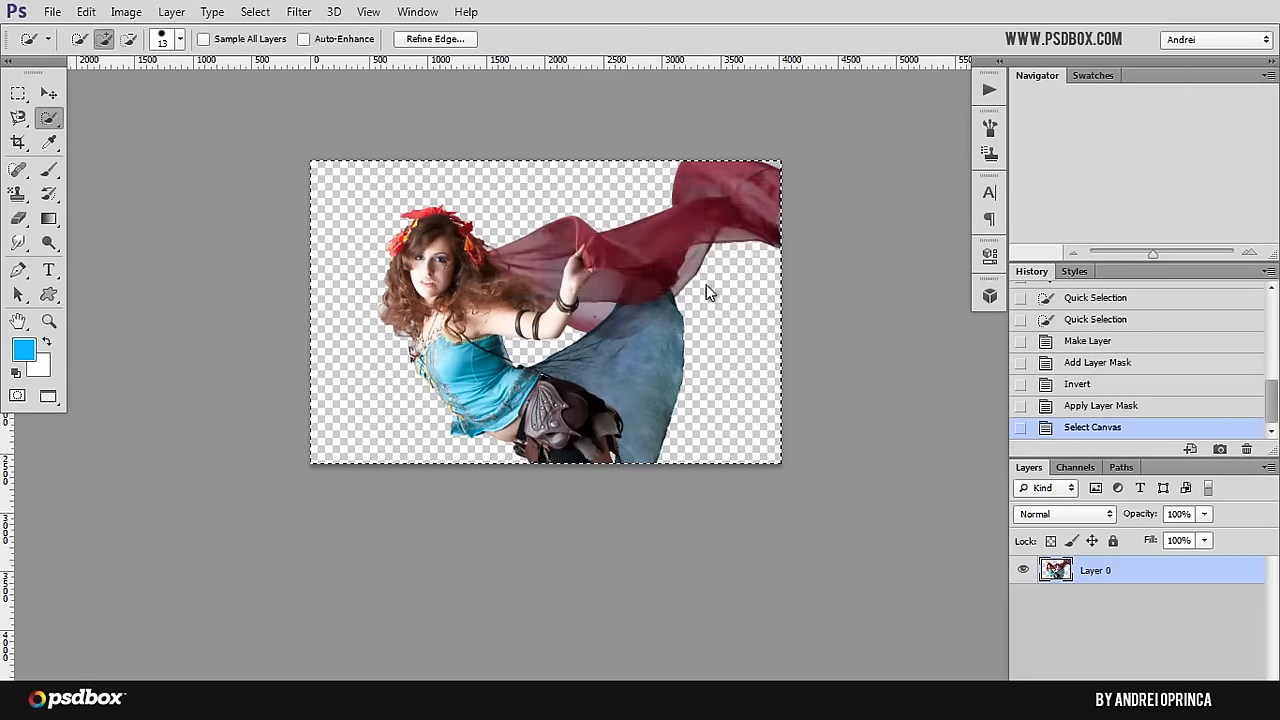
pyautogui.hotkey('ctrl', 'v')
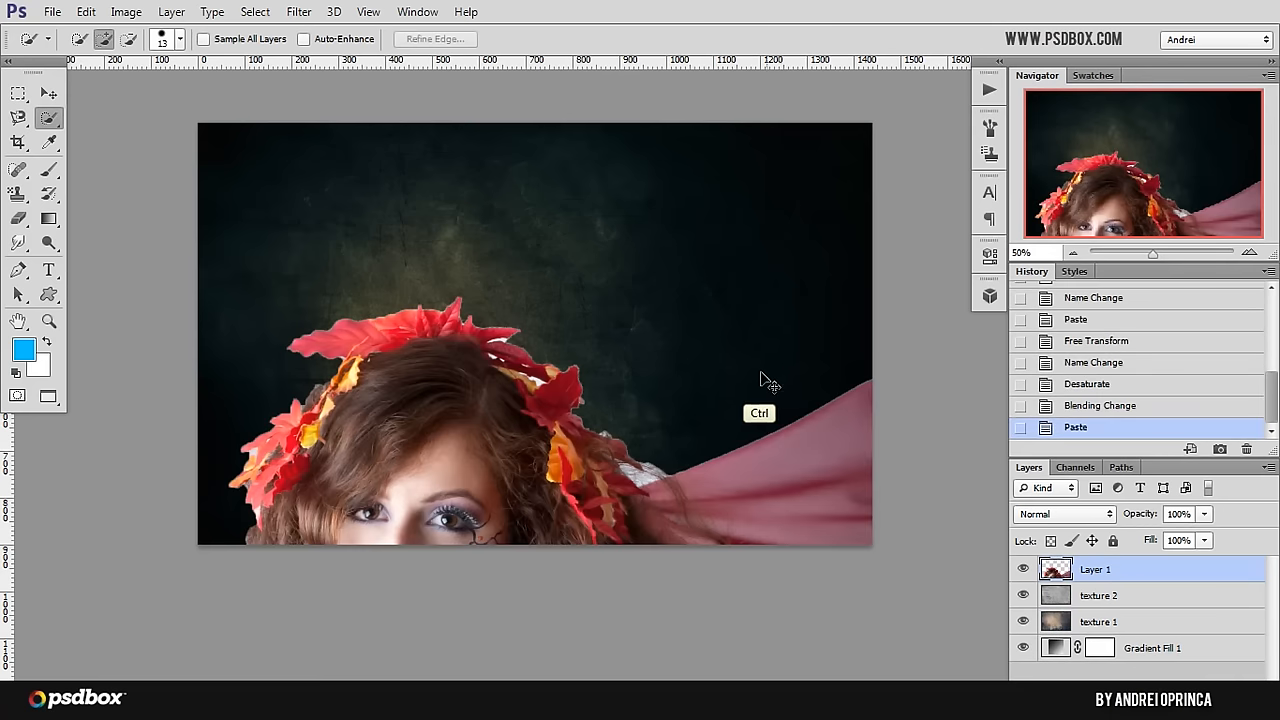
# Step: Scale the pasted woman down proportionally with Free Transform until her whole figure fits inside the canvas
pyautogui.keyDown('alt'); pyautogui.click(678, 375); pyautogui.keyUp('alt')
pyautogui.keyDown('alt'); pyautogui.click(677, 377); pyautogui.keyUp('alt')
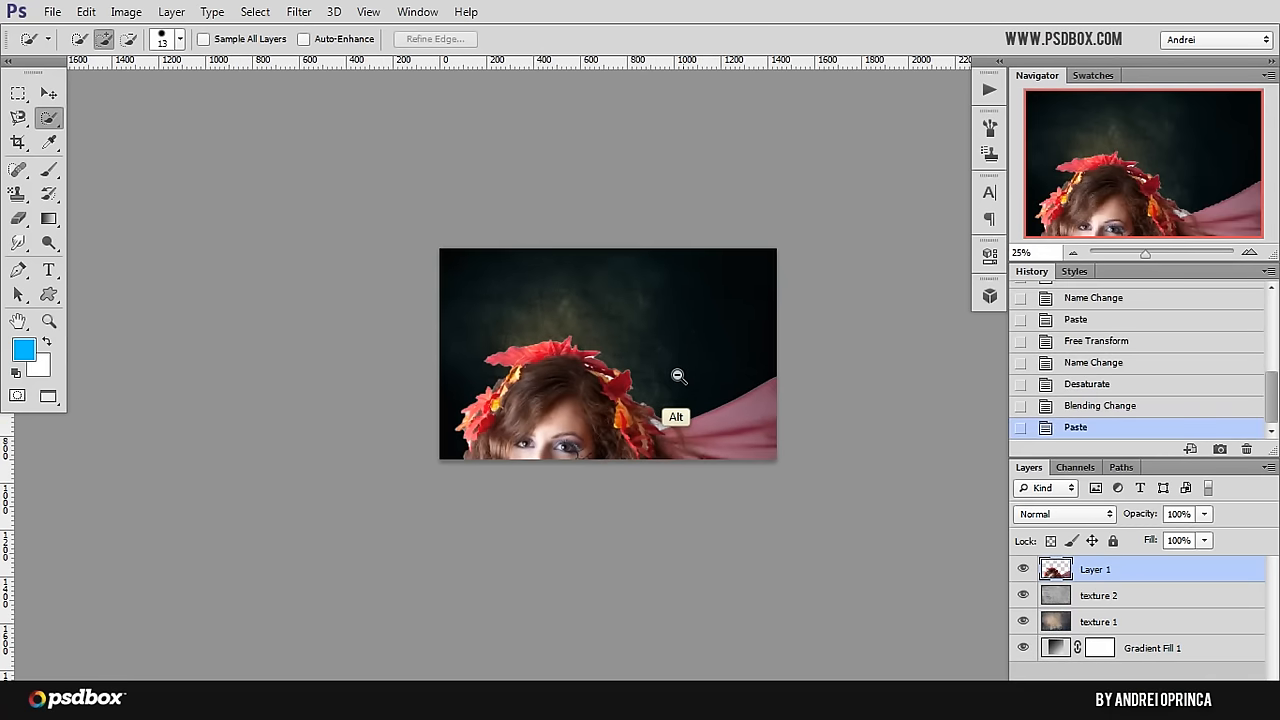
pyautogui.keyDown('alt'); pyautogui.click(676, 379); pyautogui.keyUp('alt')
pyautogui.keyDown('alt'); pyautogui.click(674, 381); pyautogui.keyUp('alt')
pyautogui.keyDown('alt'); pyautogui.click(674, 381); pyautogui.keyUp('alt')
pyautogui.keyDown('alt'); pyautogui.click(674, 381); pyautogui.keyUp('alt')
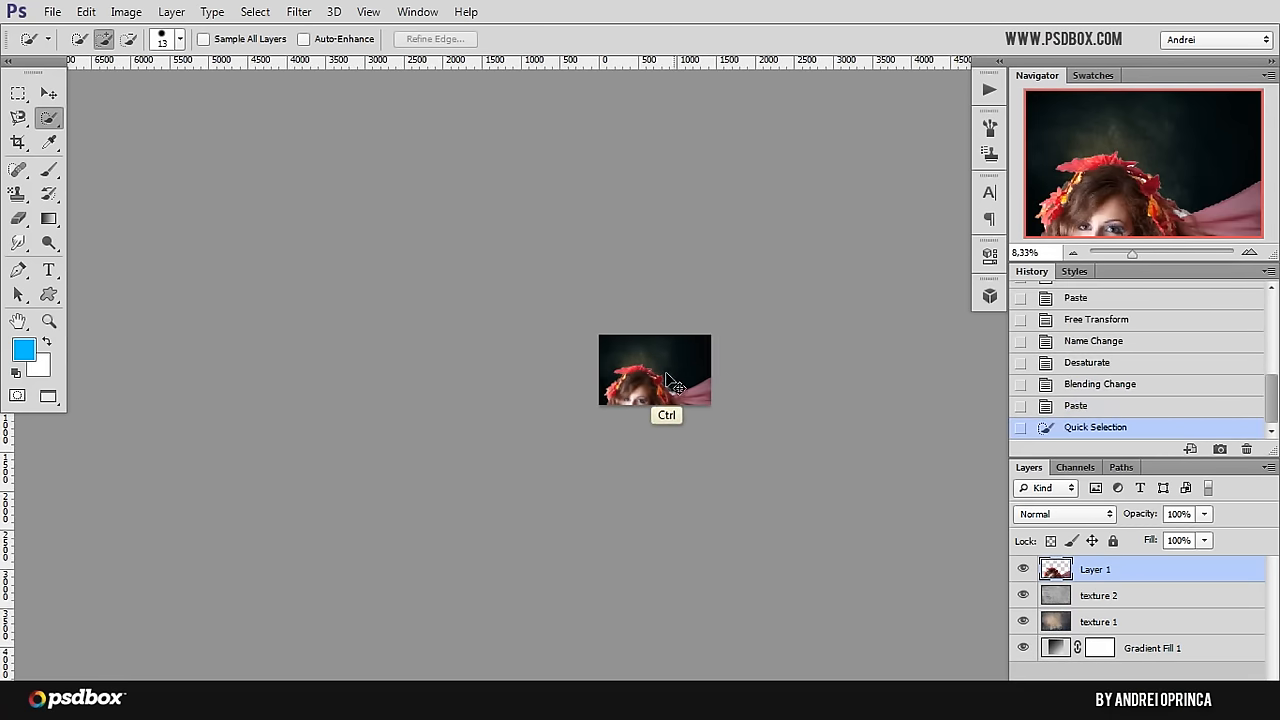
pyautogui.hotkey('ctrl', 't')
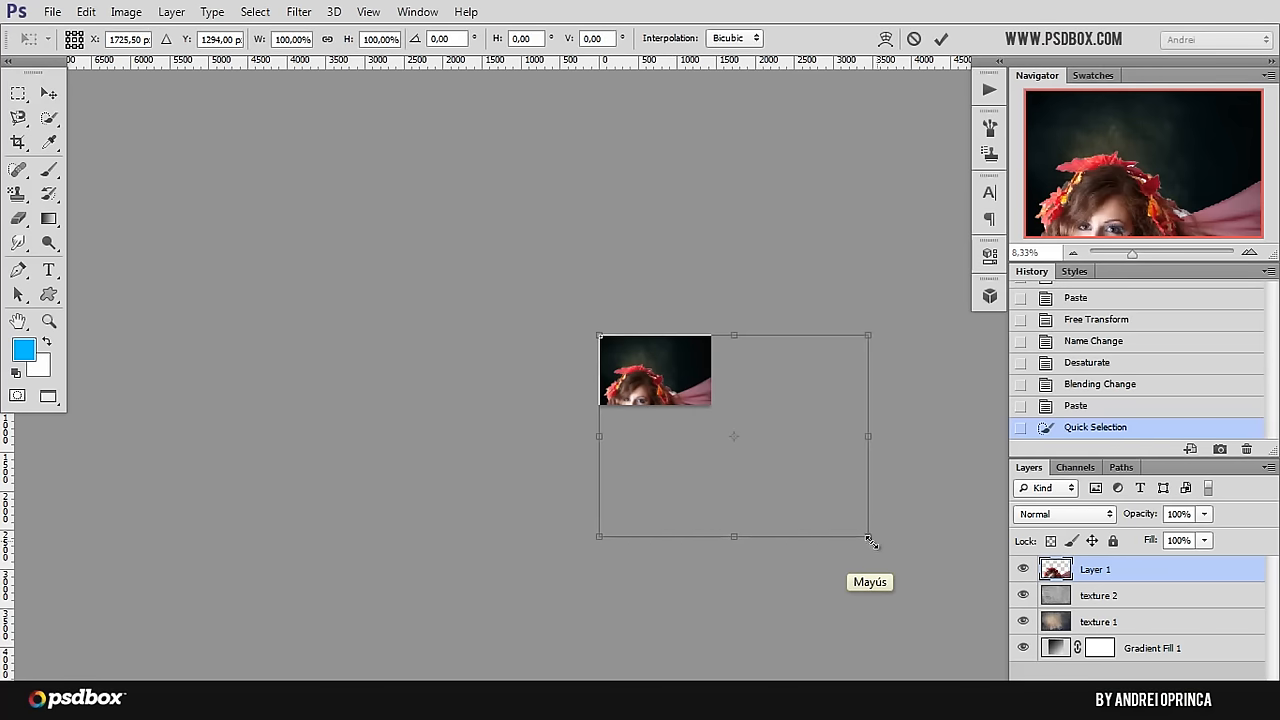
pyautogui.moveTo(868, 536); pyautogui.dragTo(688, 376)
pyautogui.press('Return')
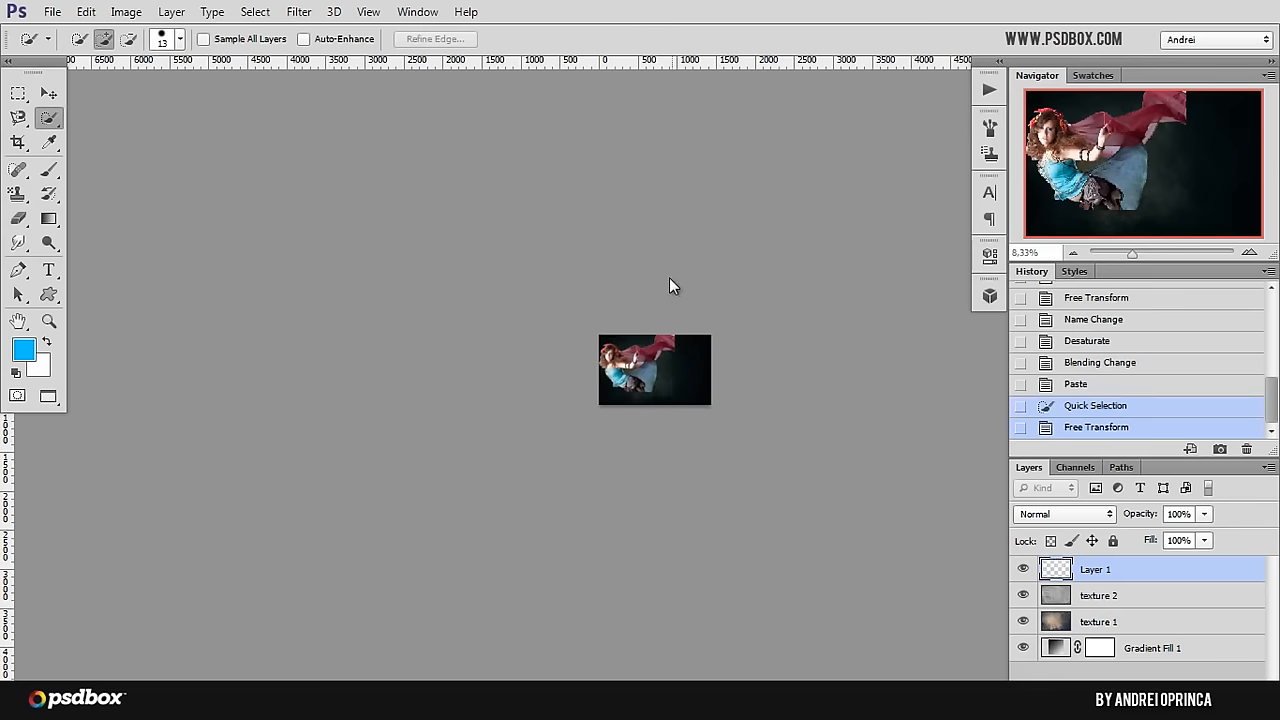
# Step: Move the woman into the right half of the canvas so her red scarf runs off the right edge
pyautogui.keyDown('ctrl'); pyautogui.click(682, 355); pyautogui.keyUp('ctrl')
pyautogui.keyDown('ctrl'); pyautogui.click(678, 356); pyautogui.keyUp('ctrl')
pyautogui.keyDown('ctrl'); pyautogui.click(676, 356); pyautogui.keyUp('ctrl')
pyautogui.keyDown('ctrl'); pyautogui.click(676, 356); pyautogui.keyUp('ctrl')
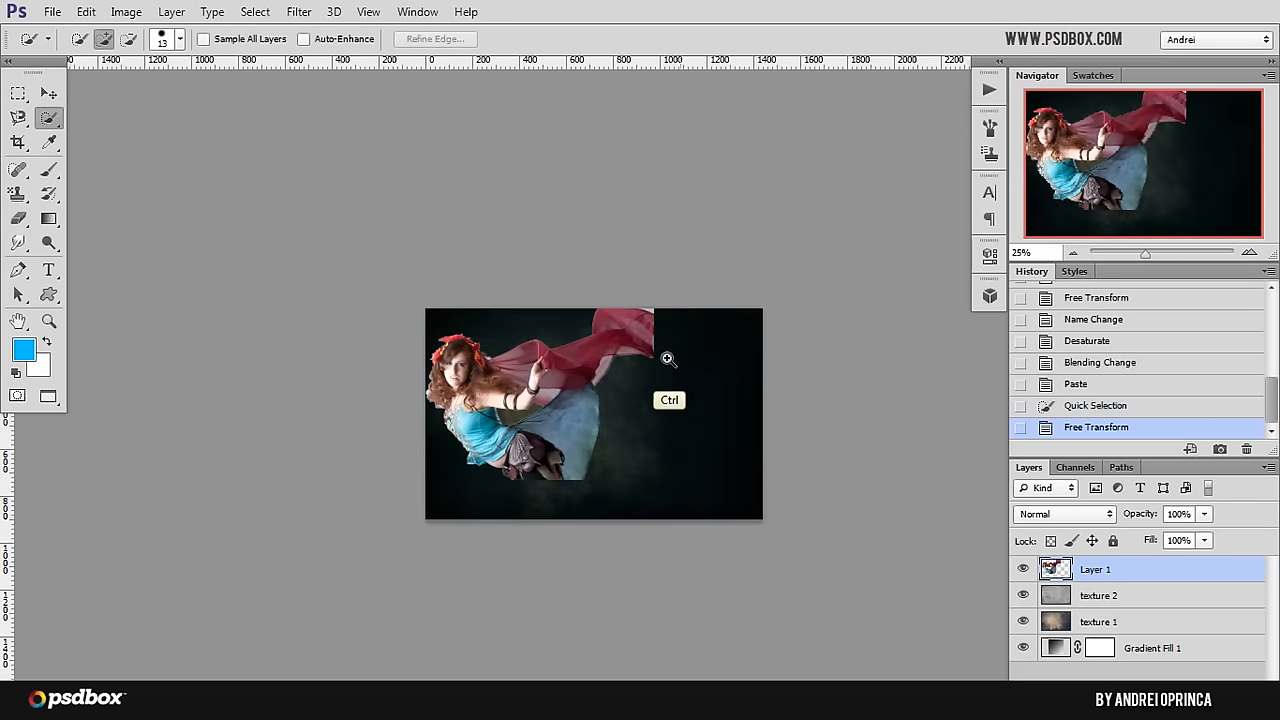
pyautogui.click(48, 100)
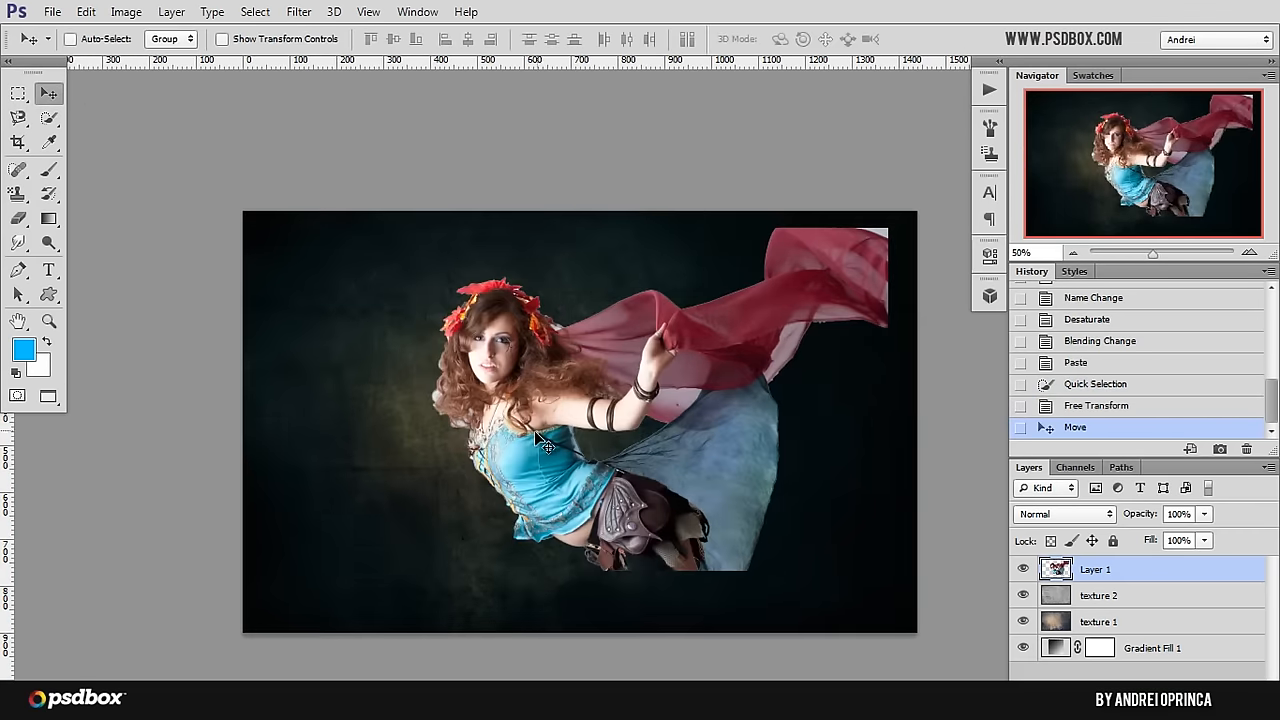
pyautogui.moveTo(533, 429); pyautogui.dragTo(563, 441)
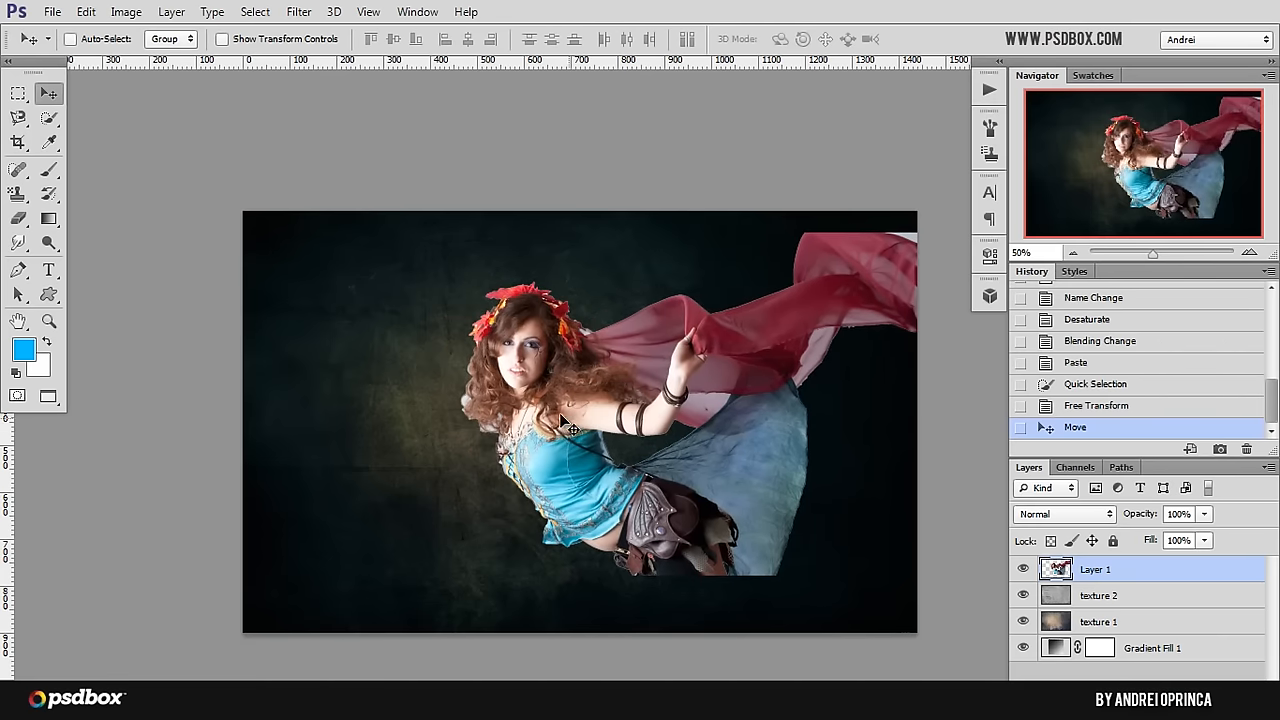
pyautogui.moveTo(638, 398); pyautogui.dragTo(627, 398)
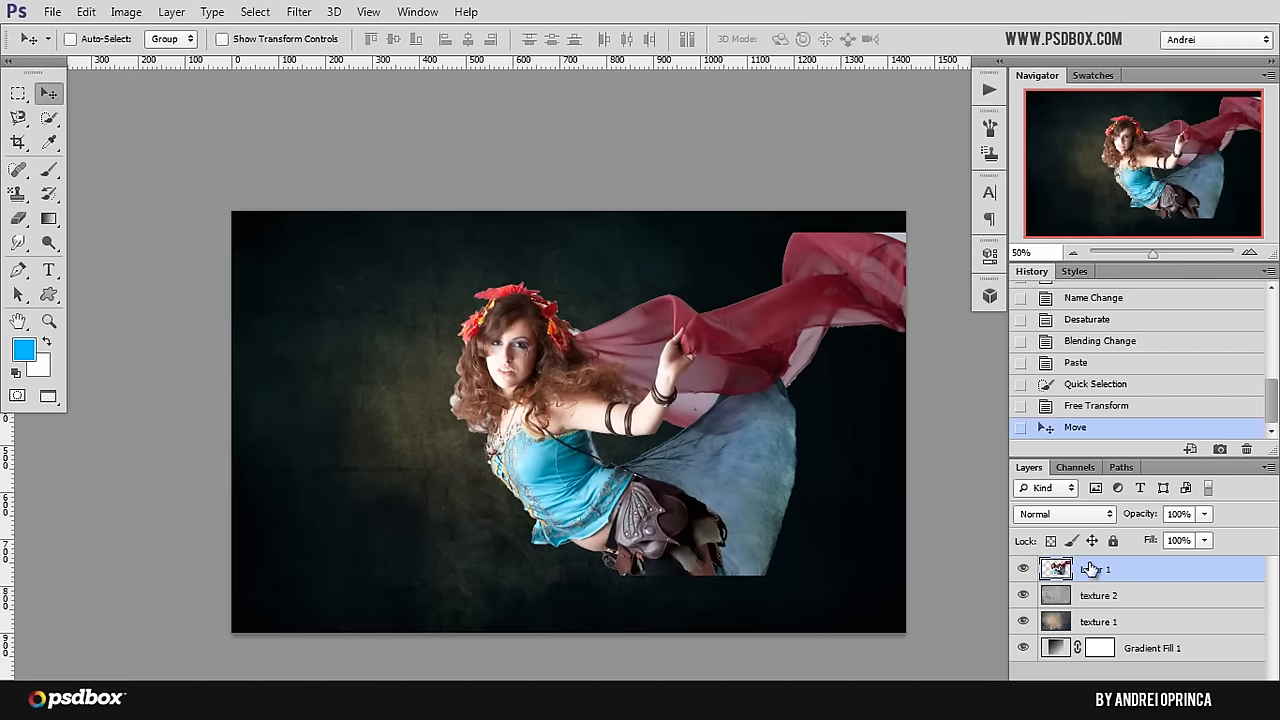
# Step: Rename the cutout layer to "woman" and add a blank layer mask to it
pyautogui.doubleClick(1092, 569)
pyautogui.press('Return')
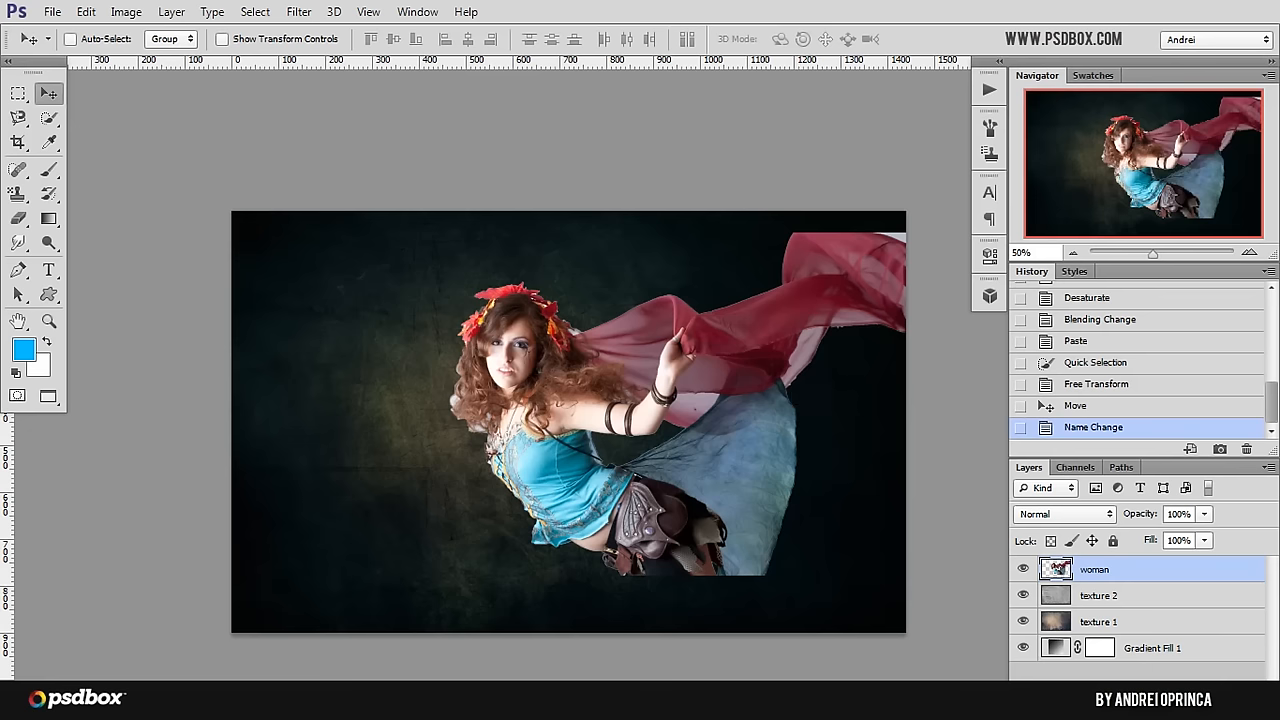
pyautogui.click(1135, 704)
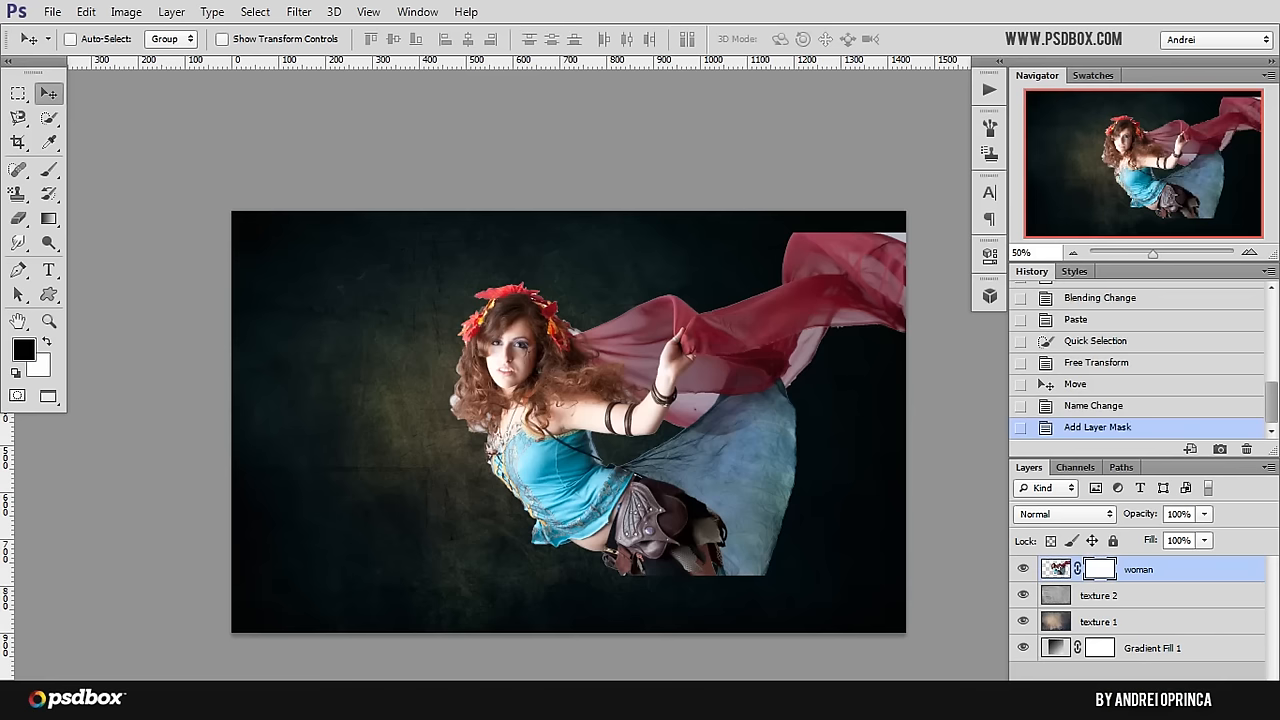
# Step: Reset the brush presets to the defaults and set up a soft round brush of 267 px with 0% hardness
pyautogui.click(1056, 569)
pyautogui.press('b')
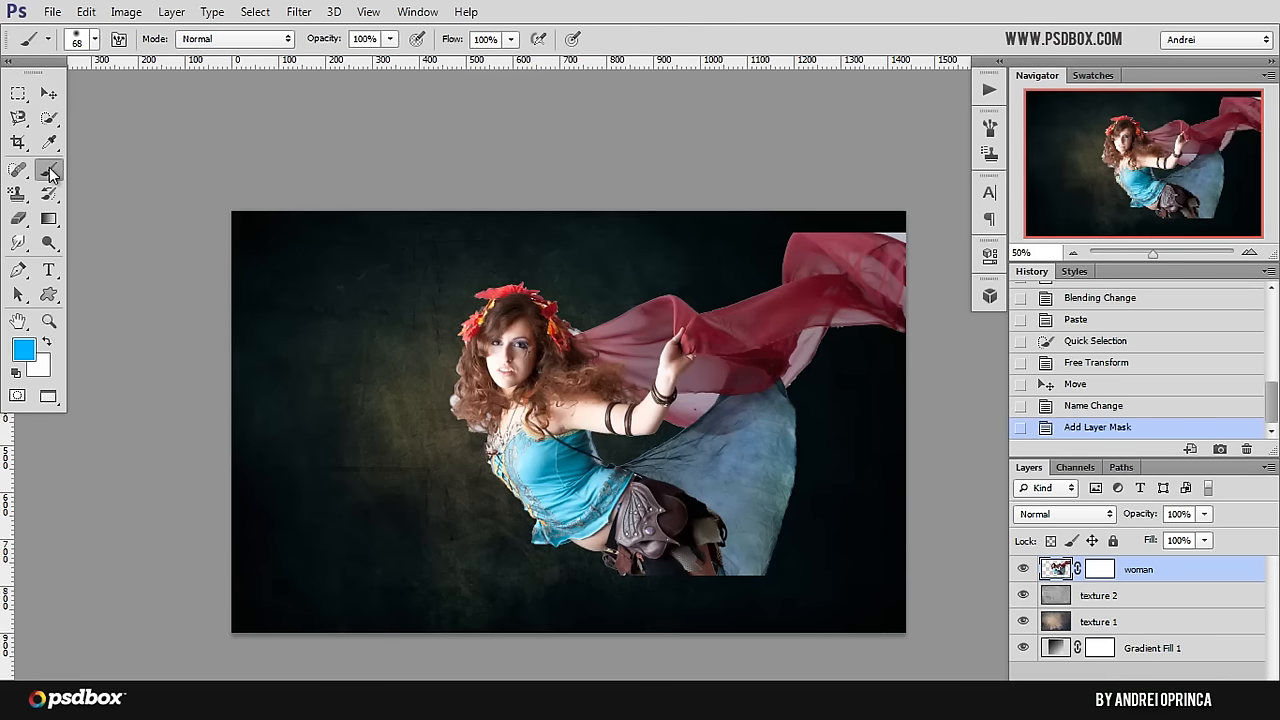
pyautogui.rightClick(402, 328)
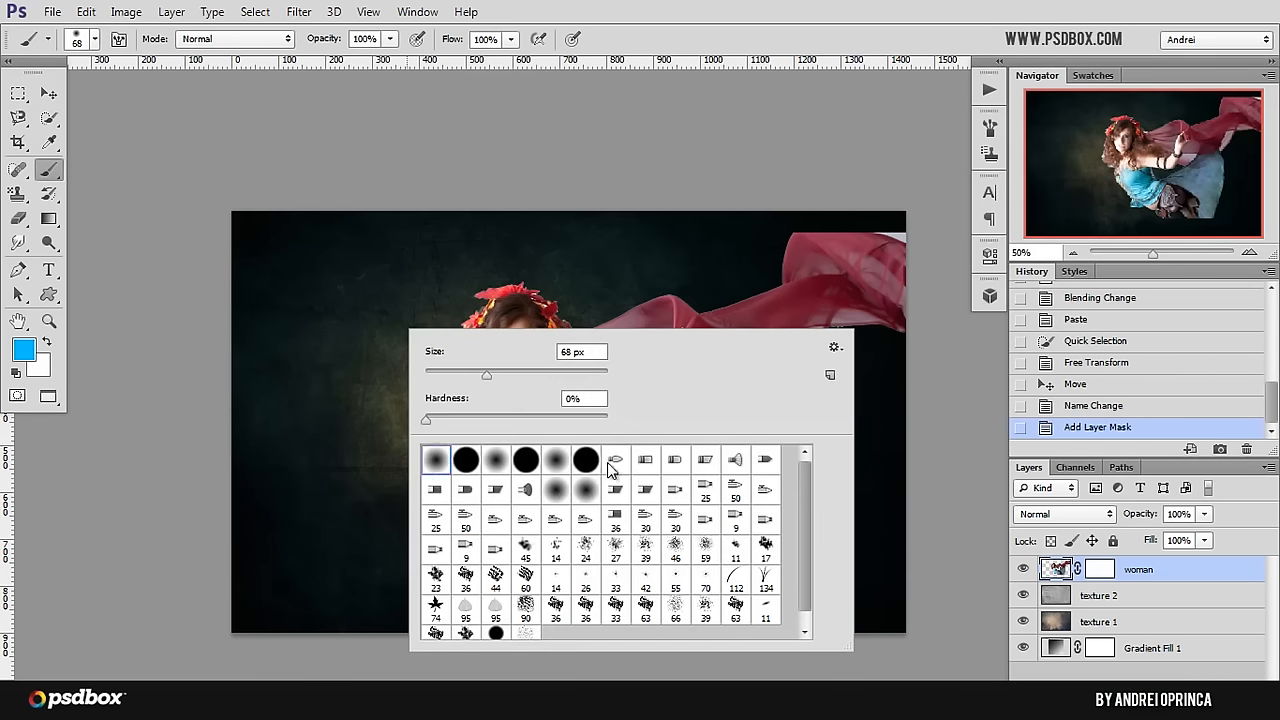
pyautogui.click(835, 350)
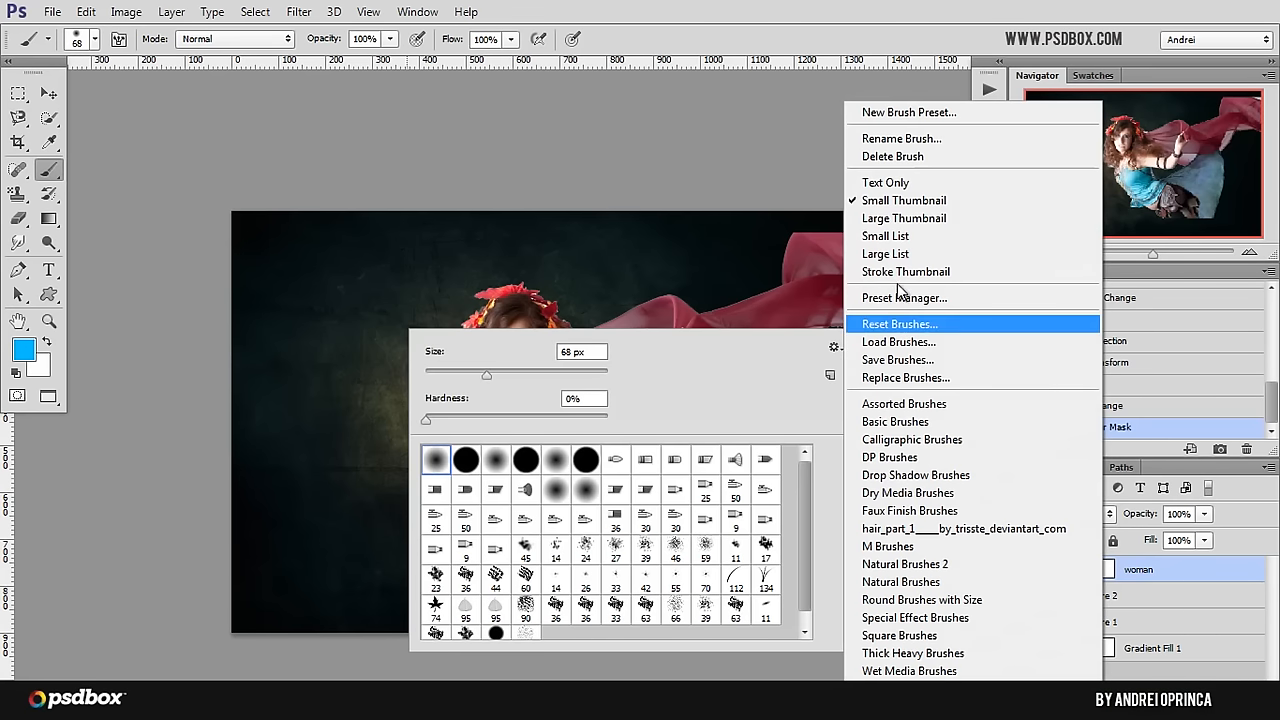
pyautogui.click(912, 328)
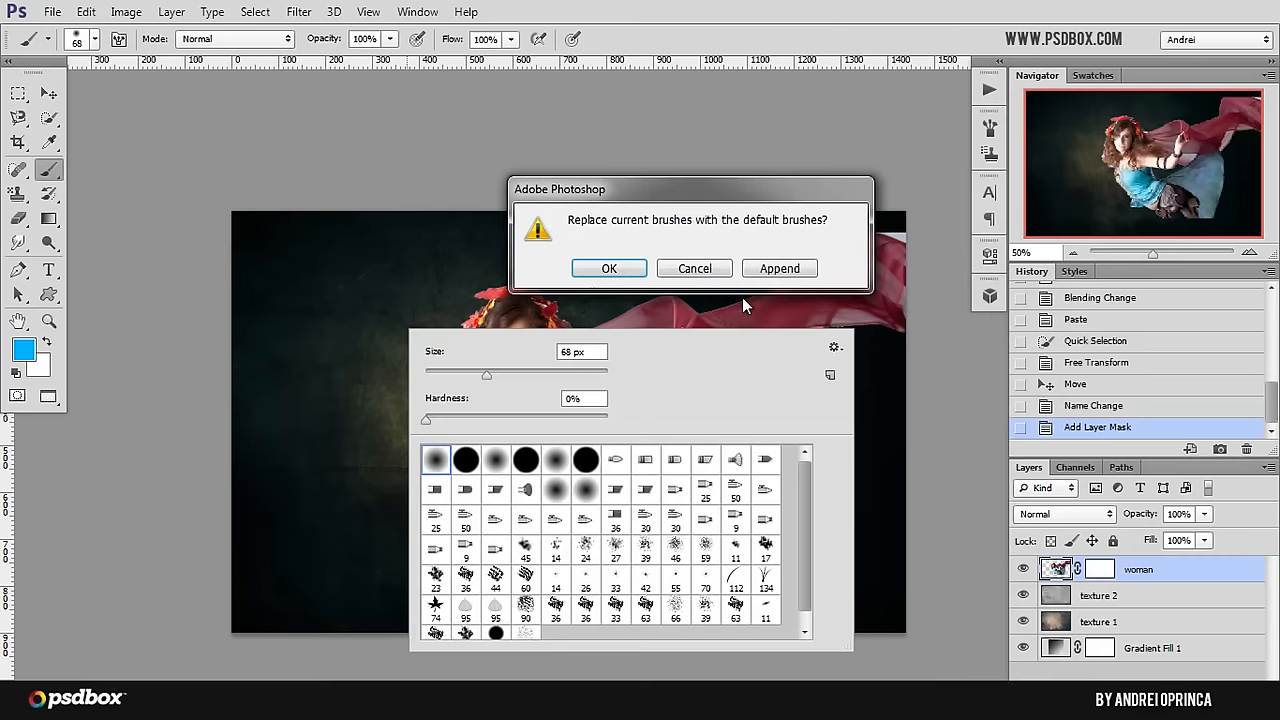
pyautogui.click(621, 272)
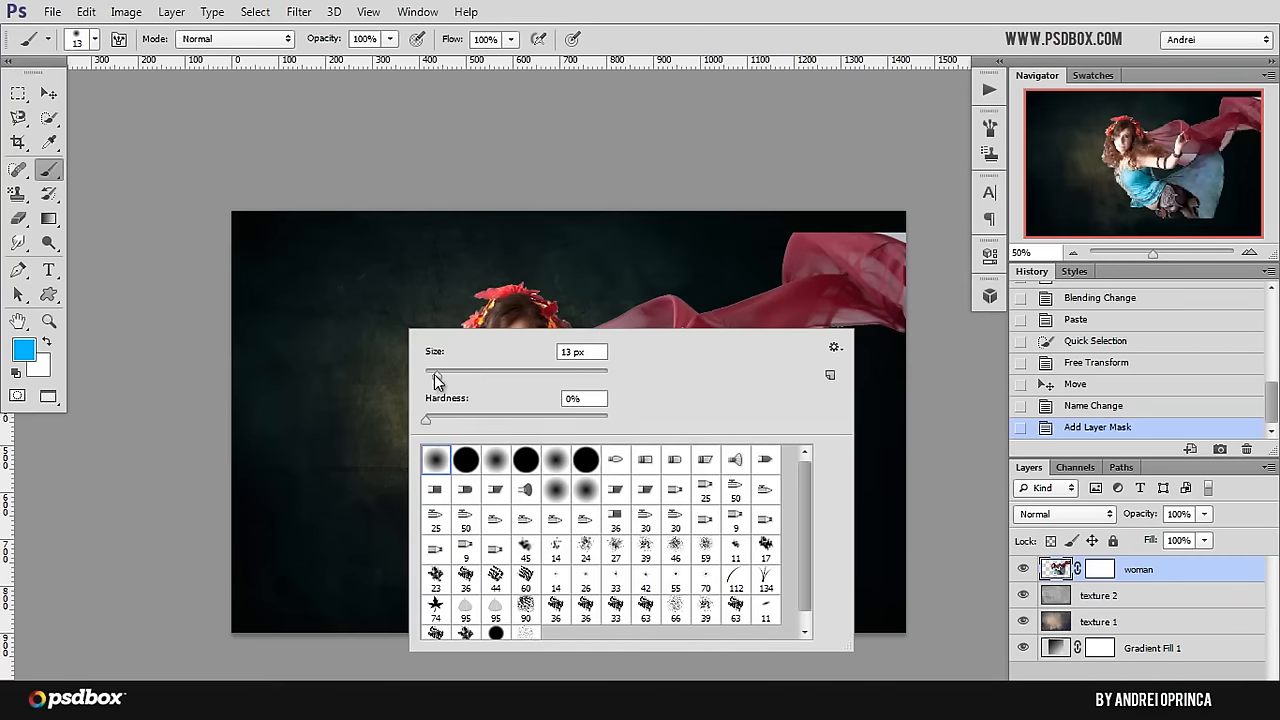
pyautogui.moveTo(435, 377); pyautogui.dragTo(516, 373)
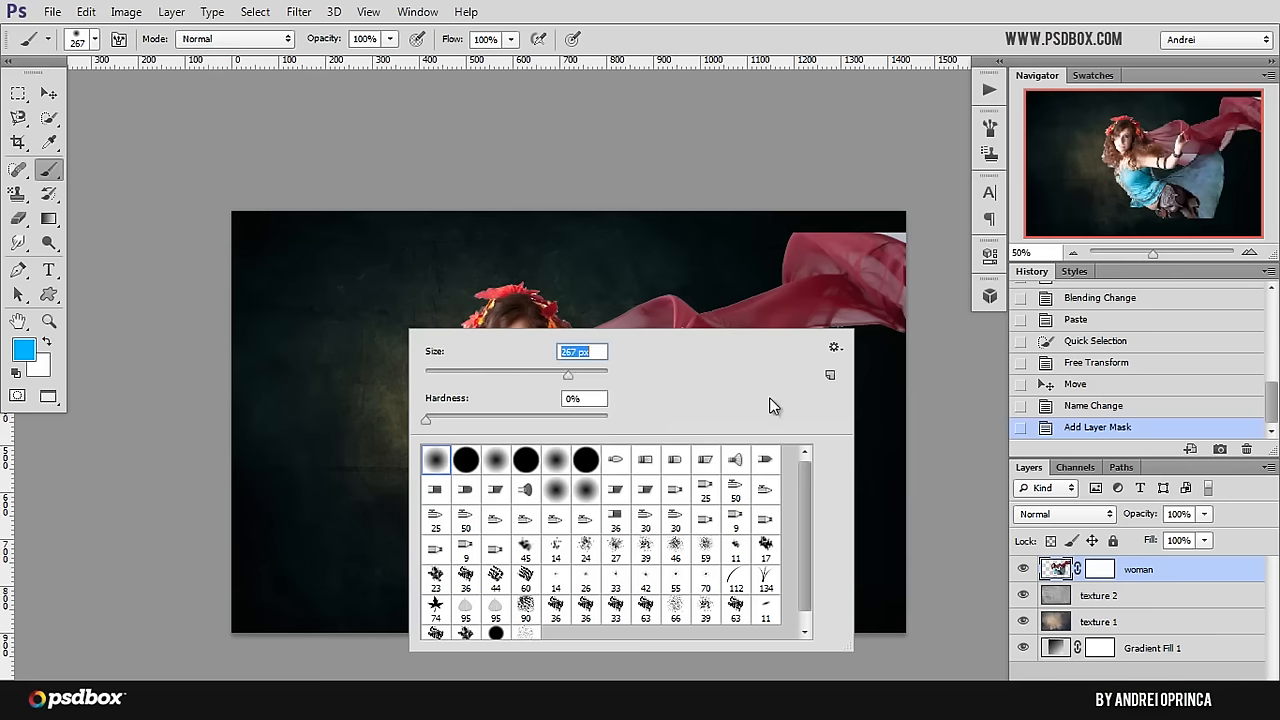
# Step: Target the woman layer's mask and set the brush opacity and flow to 52% each
pyautogui.click(1115, 566)
pyautogui.click(1098, 570)
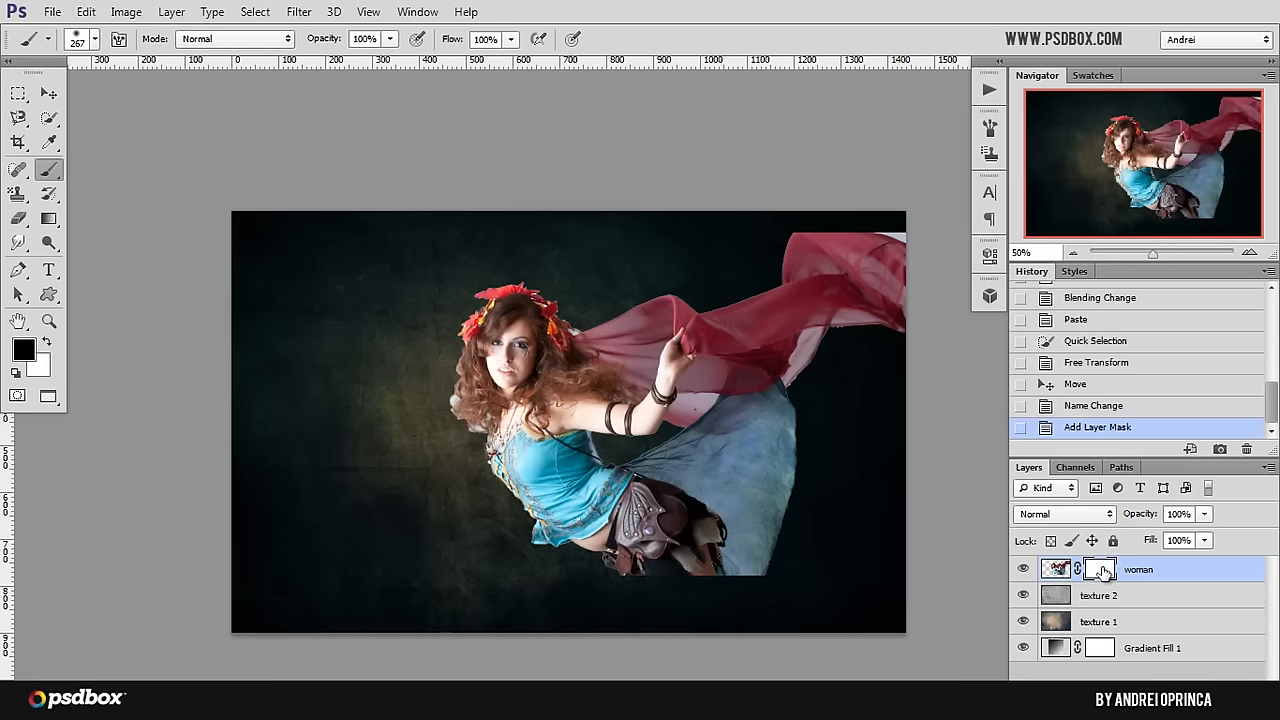
pyautogui.click(390, 38)
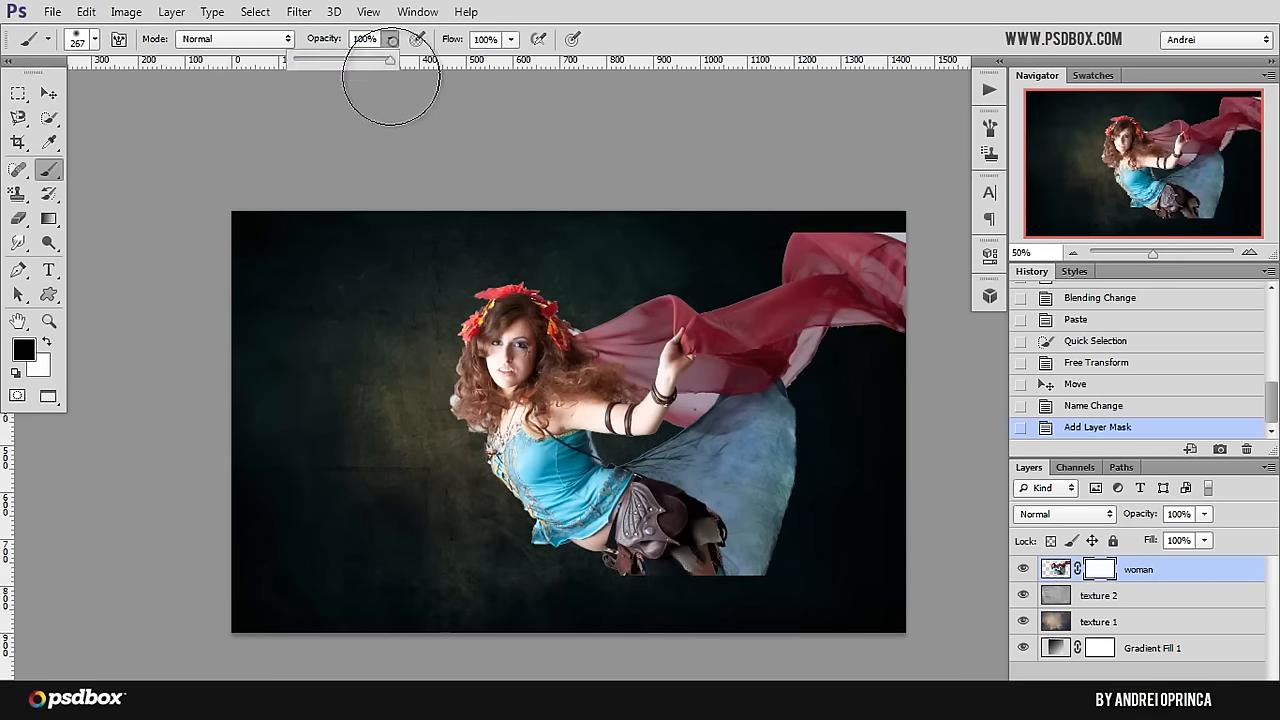
pyautogui.moveTo(386, 62); pyautogui.dragTo(342, 66)
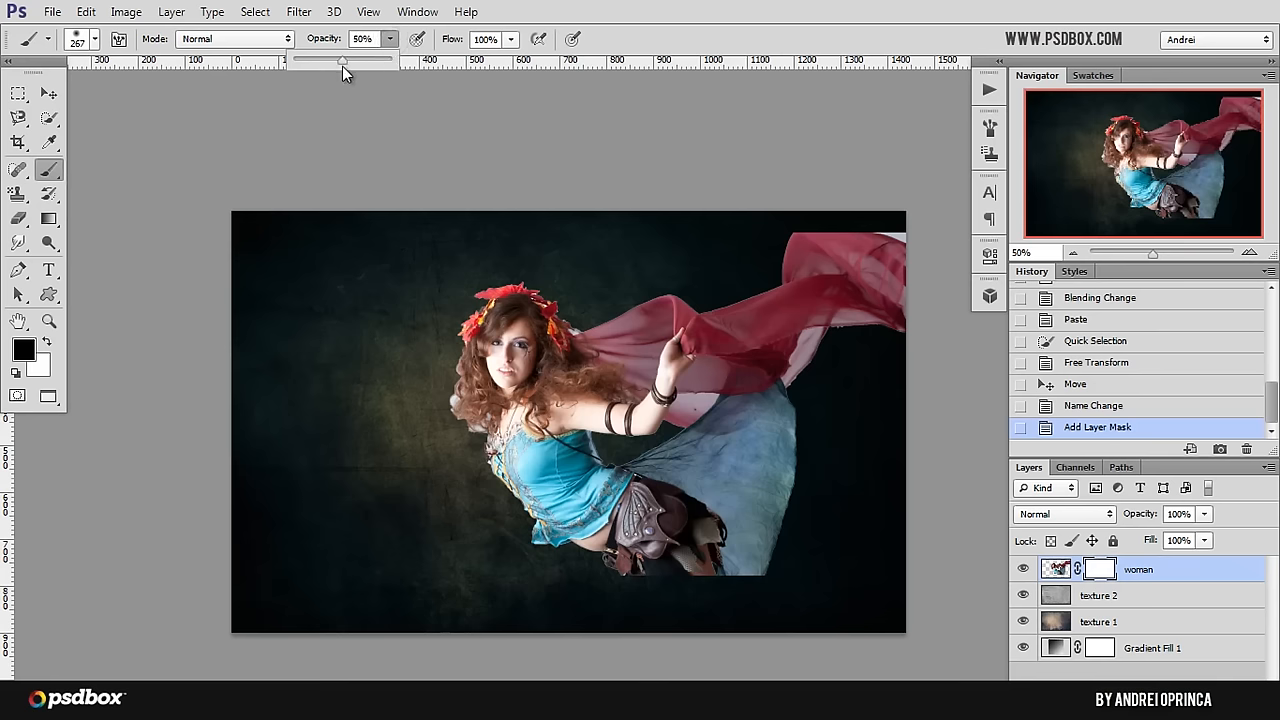
pyautogui.click(510, 38)
pyautogui.moveTo(459, 67); pyautogui.dragTo(466, 67)
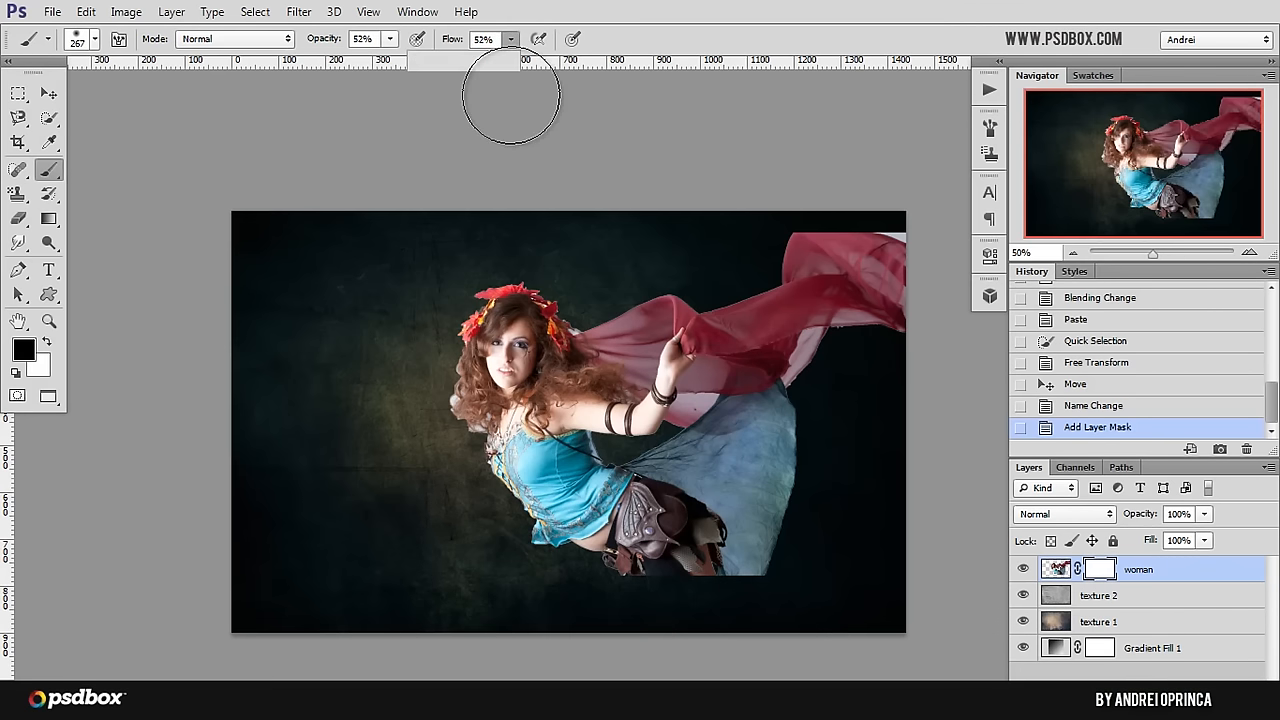
pyautogui.click(1100, 569)
# Step: Reduce the soft brush to 172 px and paint black on the mask to fade the scarf's cut-off upper edge
pyautogui.moveTo(857, 286)
pyautogui.mouseDown()
pyautogui.moveTo(877, 191)
pyautogui.moveTo(842, 227)
pyautogui.mouseUp()
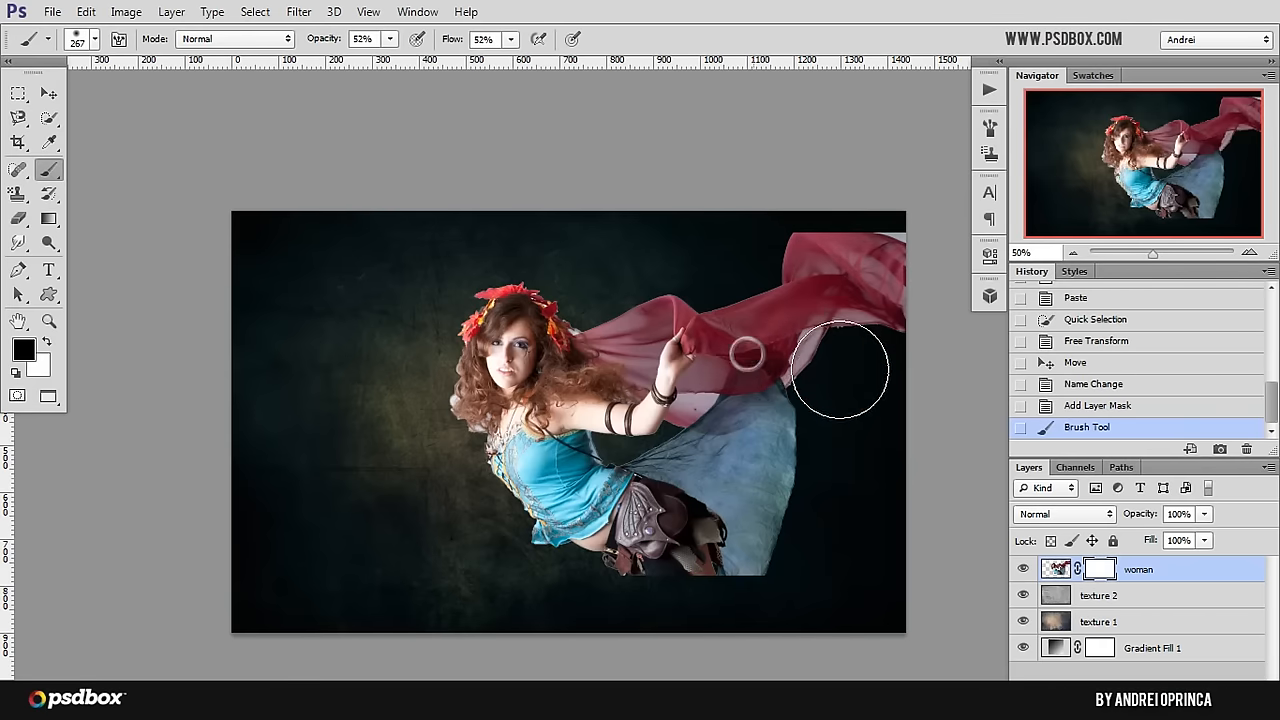
pyautogui.rightClick(758, 355)
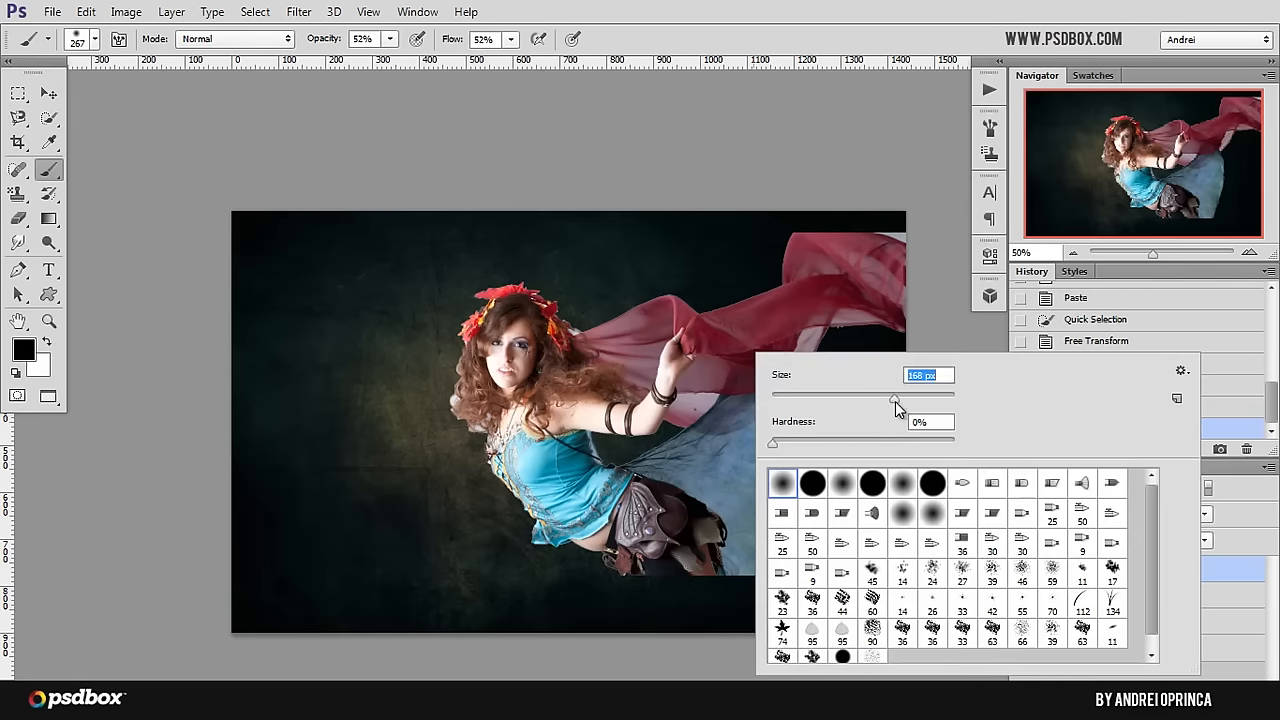
pyautogui.click(1241, 574)
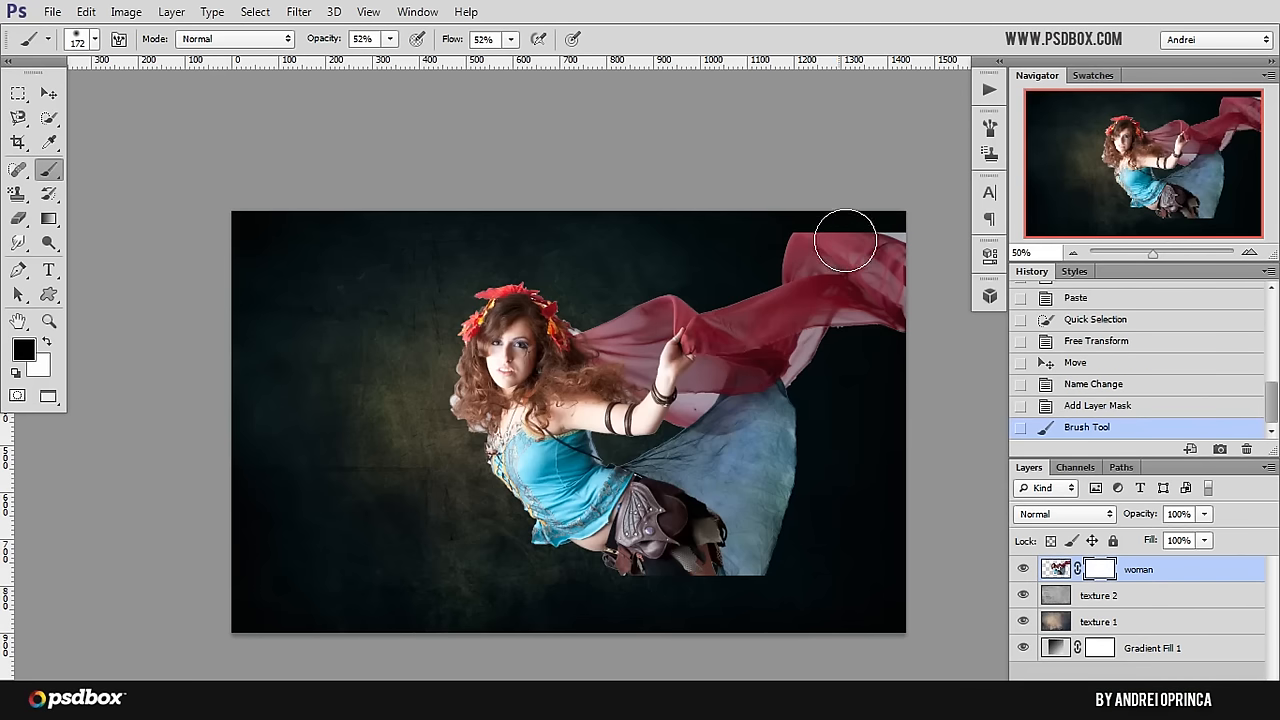
pyautogui.moveTo(784, 228)
pyautogui.mouseDown()
pyautogui.moveTo(806, 209)
pyautogui.moveTo(885, 206)
pyautogui.mouseUp()
pyautogui.moveTo(890, 214)
pyautogui.mouseDown()
pyautogui.moveTo(906, 220)
pyautogui.moveTo(877, 234)
pyautogui.moveTo(907, 236)
pyautogui.mouseUp()
pyautogui.moveTo(822, 228)
pyautogui.mouseDown()
pyautogui.moveTo(892, 237)
pyautogui.moveTo(832, 223)
pyautogui.mouseUp()
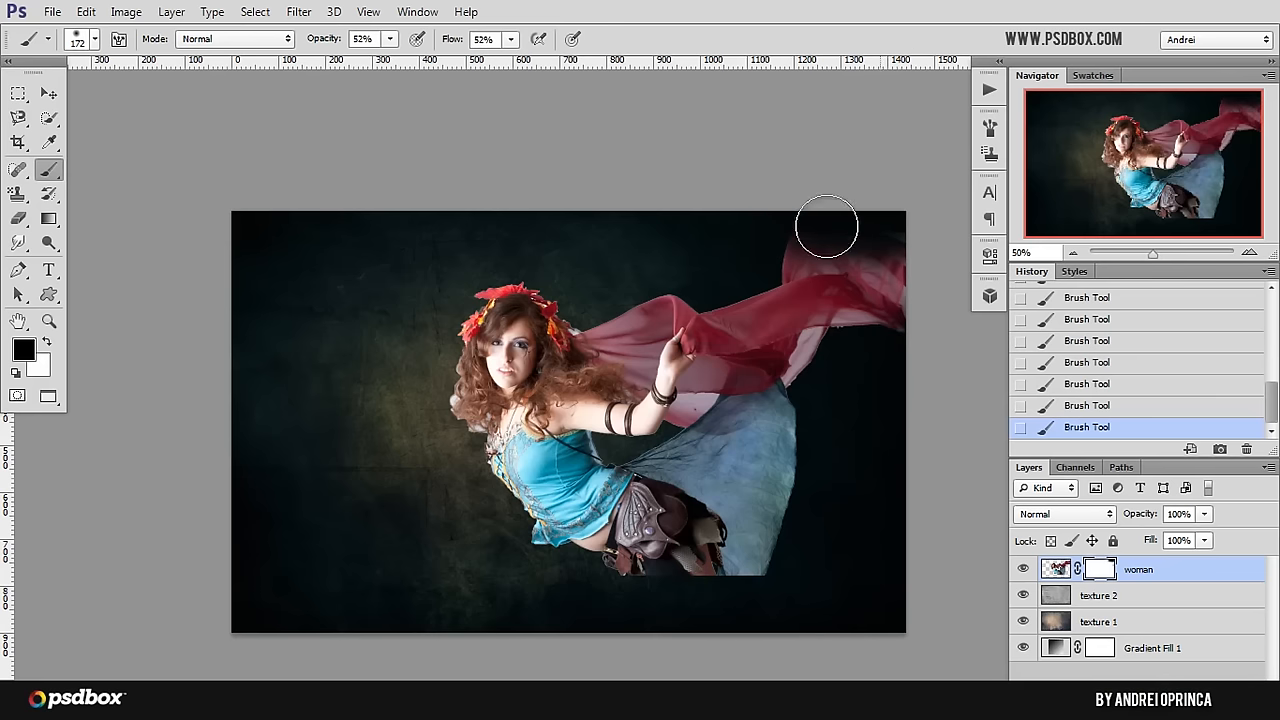
# Step: Enlarge the brush to 193 px and fade the scarf's right end and the blue skirt's outer edge on the mask
pyautogui.rightClick(849, 259)
pyautogui.moveTo(983, 305); pyautogui.dragTo(988, 305)
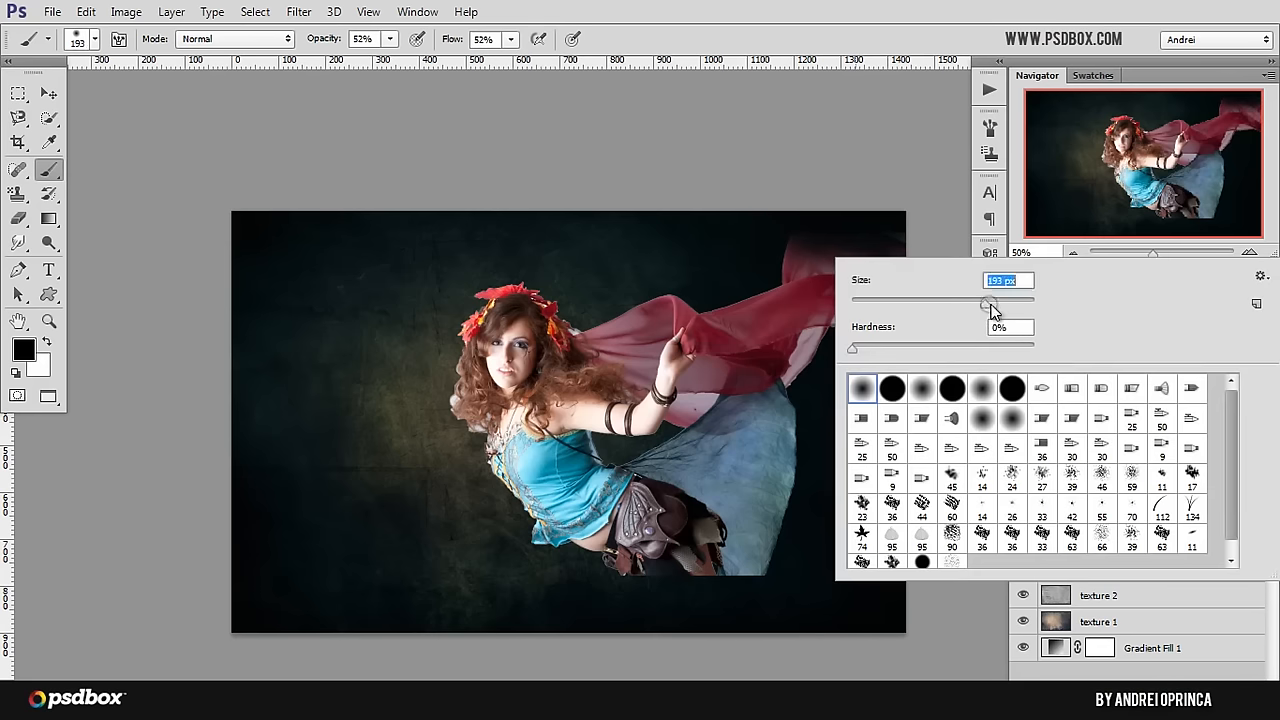
pyautogui.click(746, 243)
pyautogui.moveTo(848, 283)
pyautogui.mouseDown()
pyautogui.moveTo(922, 297)
pyautogui.moveTo(889, 329)
pyautogui.moveTo(925, 320)
pyautogui.moveTo(869, 343)
pyautogui.moveTo(886, 331)
pyautogui.moveTo(850, 385)
pyautogui.moveTo(862, 332)
pyautogui.moveTo(875, 389)
pyautogui.mouseUp()
pyautogui.moveTo(875, 333)
pyautogui.mouseDown()
pyautogui.moveTo(830, 403)
pyautogui.moveTo(868, 325)
pyautogui.moveTo(829, 399)
pyautogui.moveTo(840, 333)
pyautogui.moveTo(815, 408)
pyautogui.moveTo(821, 349)
pyautogui.moveTo(783, 560)
pyautogui.moveTo(822, 408)
pyautogui.moveTo(784, 532)
pyautogui.mouseUp()
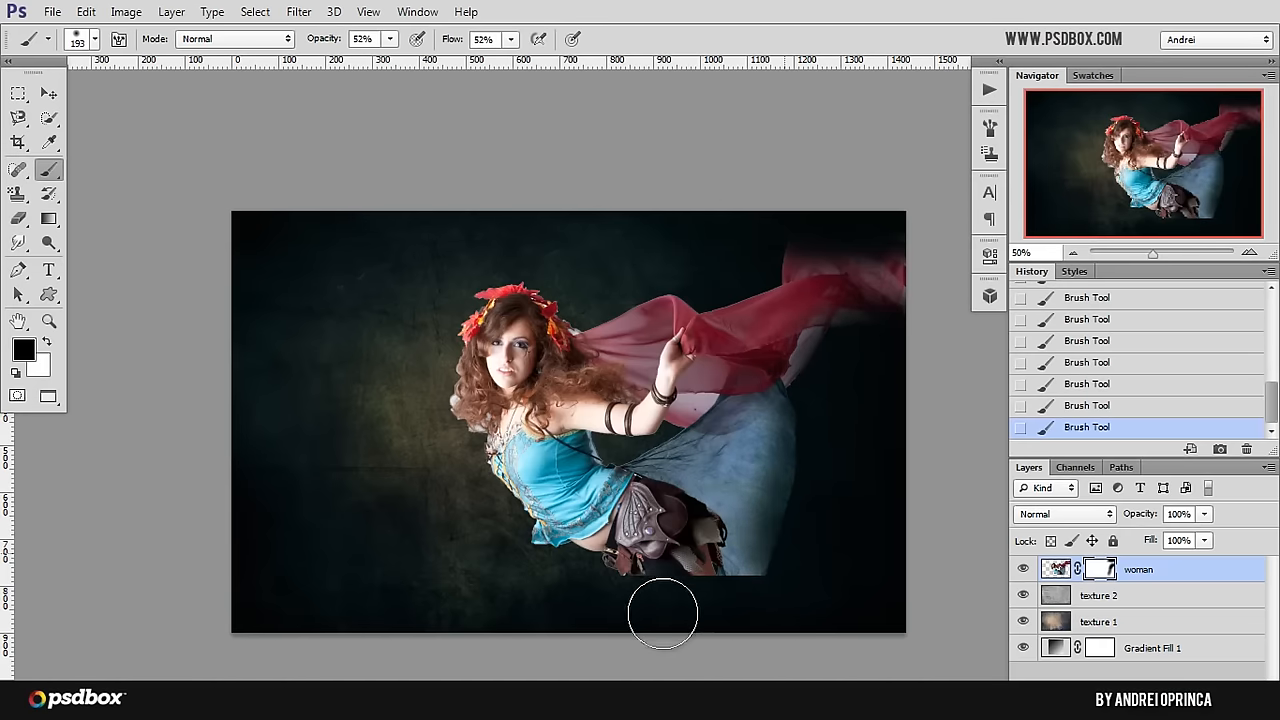
# Step: Reduce the soft brush to 100 px and fade the blue skirt's outer edge and the cut-off lower edge below her legs
pyautogui.press('[')
pyautogui.press('[')
pyautogui.press('[')
pyautogui.moveTo(795, 357); pyautogui.dragTo(801, 426)
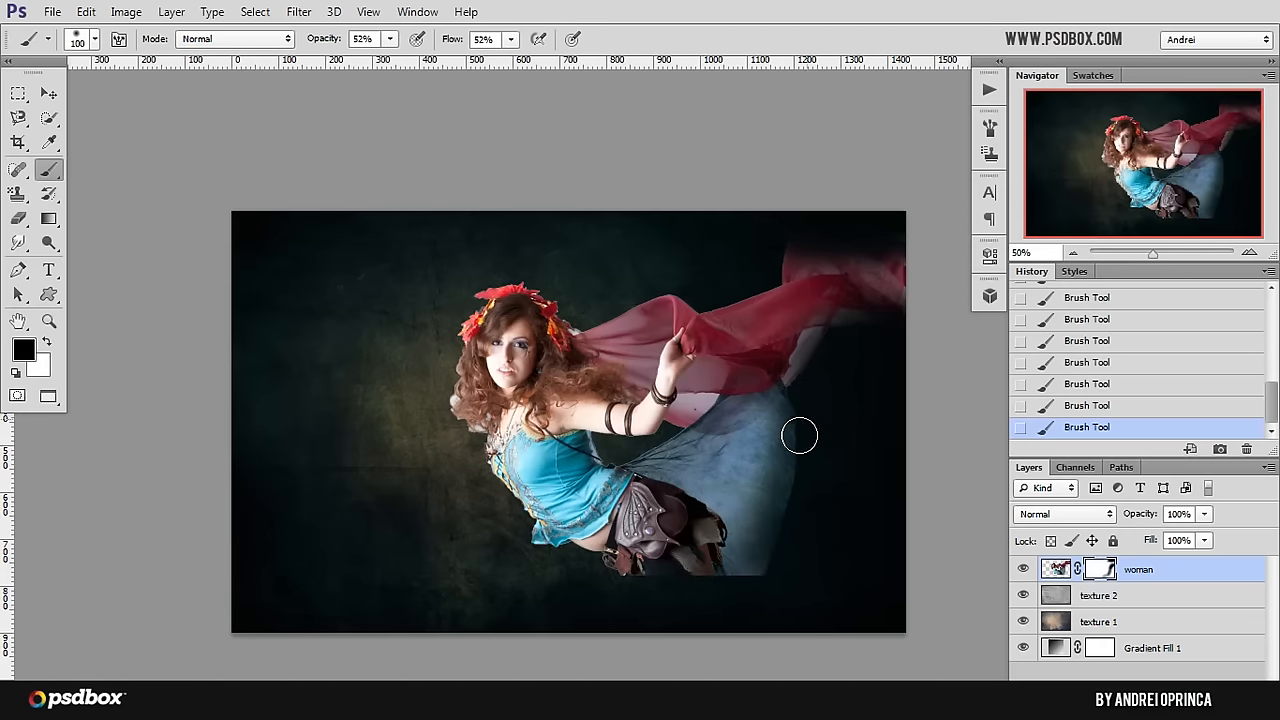
pyautogui.moveTo(675, 581); pyautogui.dragTo(666, 577)
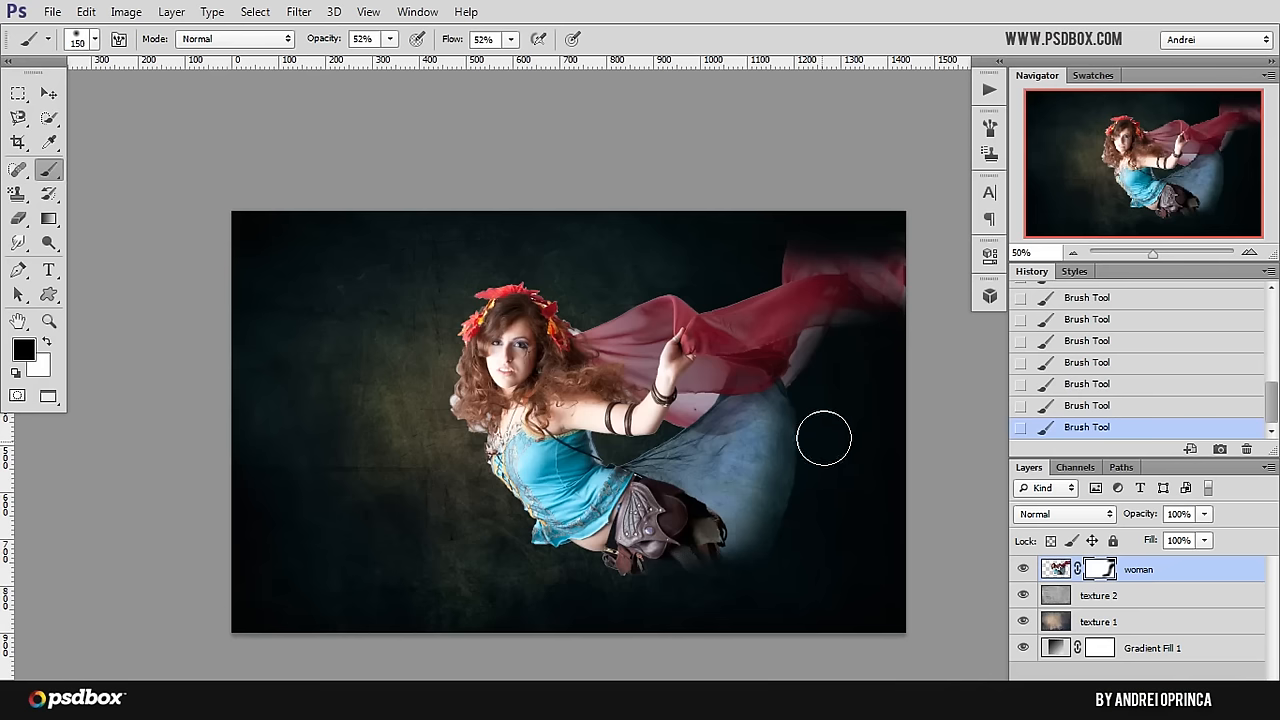
# Step: Soften the blue skirt's right edge further on the mask, working with the brush at 150 to 250 px
pyautogui.moveTo(824, 438)
pyautogui.mouseDown()
pyautogui.moveTo(823, 409)
pyautogui.moveTo(800, 433)
pyautogui.mouseUp()
pyautogui.press(']')
pyautogui.press(']')
pyautogui.press(']')
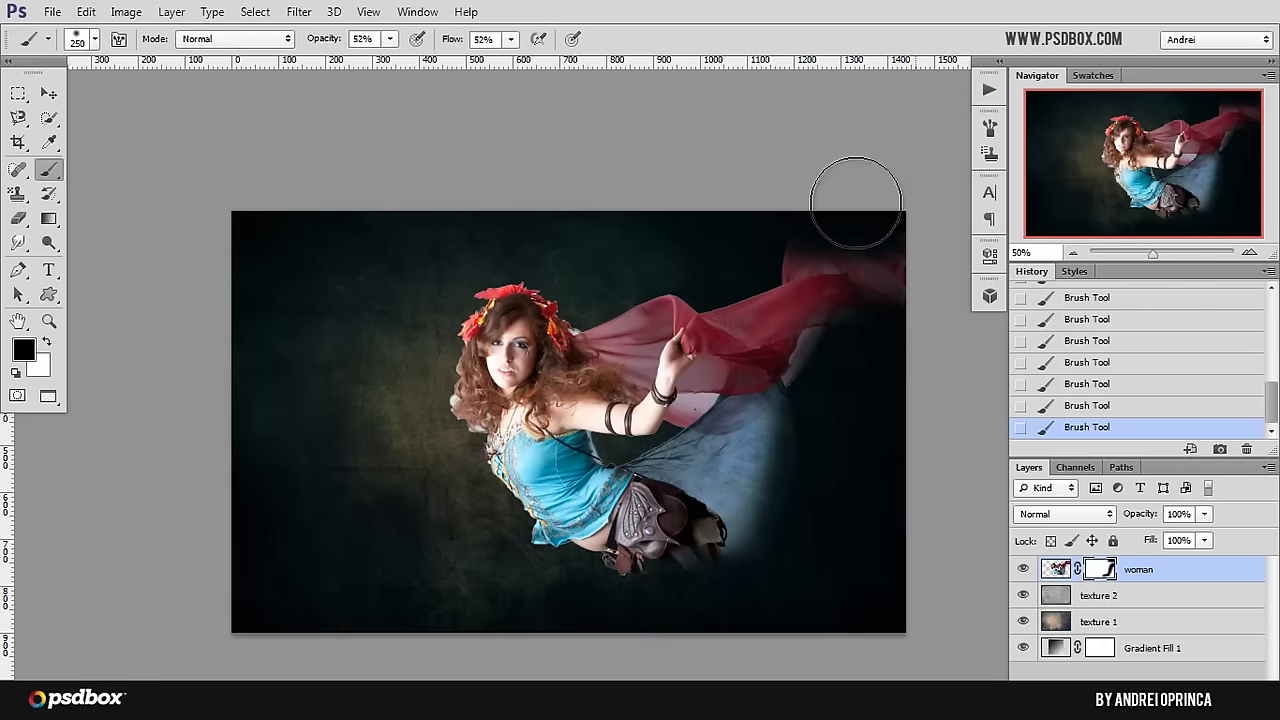
# Step: Reduce the brush to 150 px and fade the red scarf's far right end on the mask
pyautogui.press('[')
pyautogui.press('[')
pyautogui.press('[')
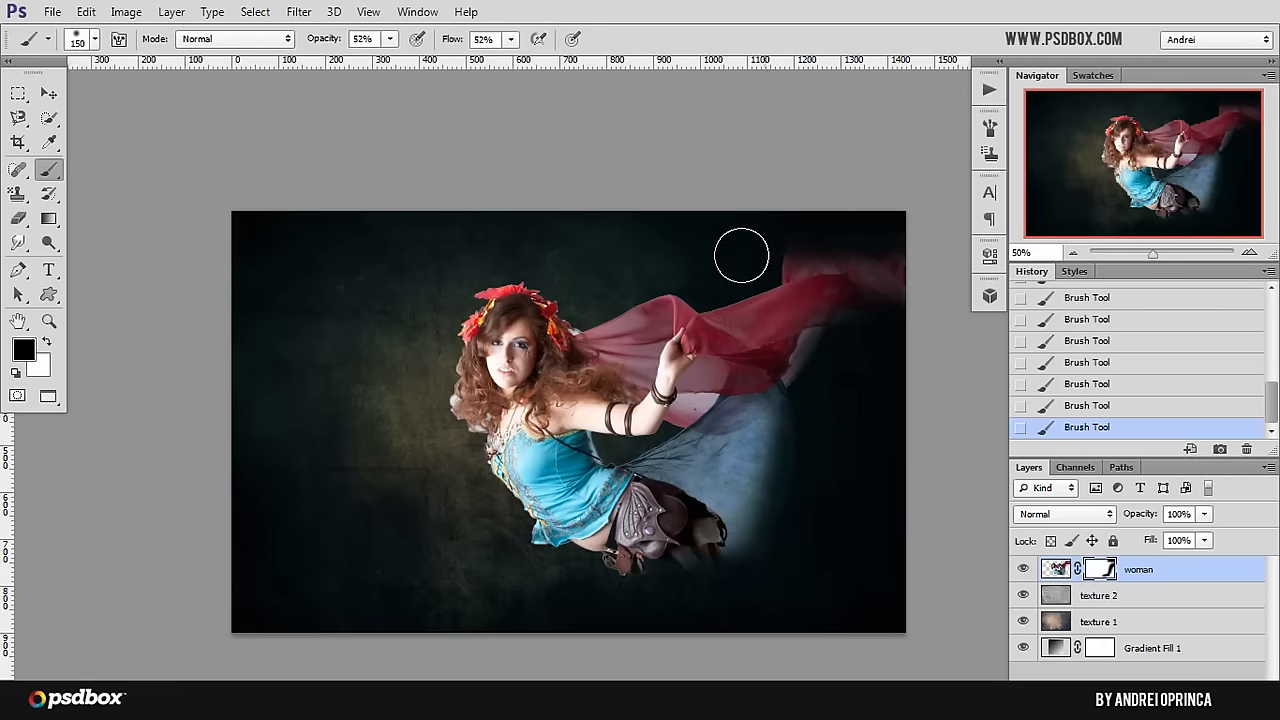
pyautogui.moveTo(800, 285); pyautogui.dragTo(808, 303)
pyautogui.moveTo(887, 308)
pyautogui.mouseDown()
pyautogui.moveTo(961, 272)
pyautogui.moveTo(792, 254)
pyautogui.mouseUp()
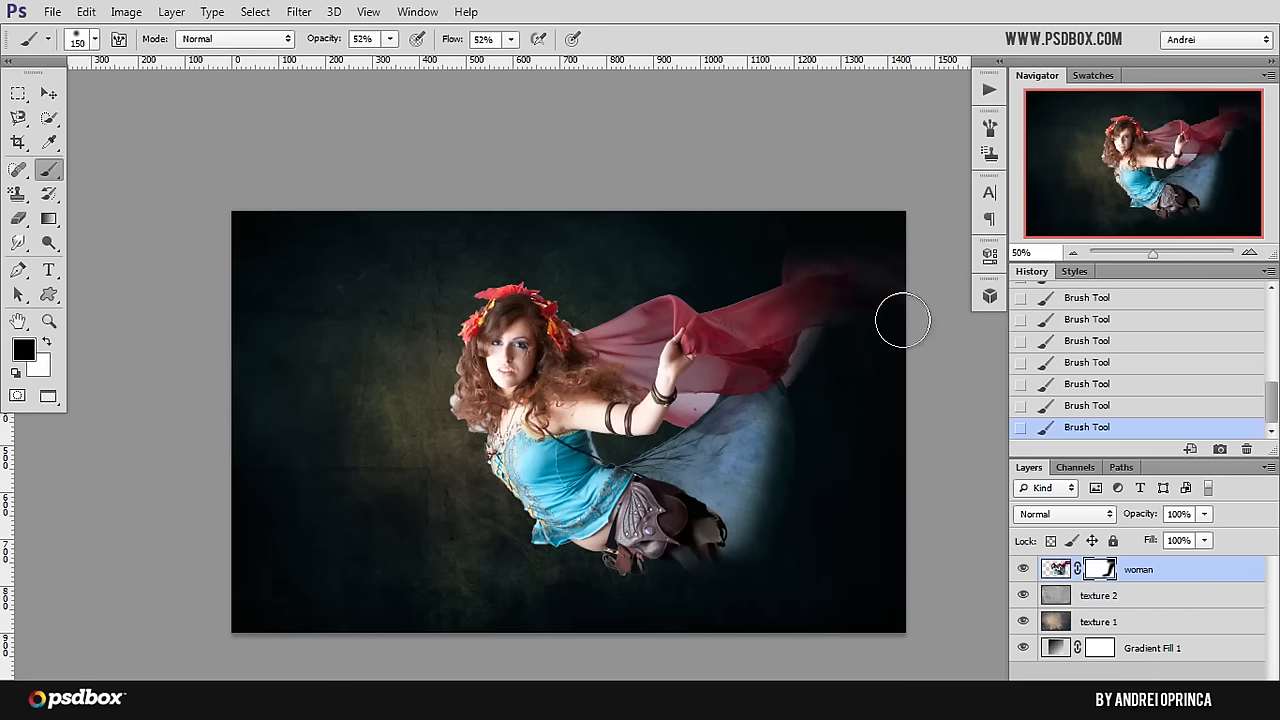
# Step: Enlarge the brush to 250 px and fade the blue skirt's right side deeper into the dark background
pyautogui.press(']')
pyautogui.press(']')
pyautogui.press(']')
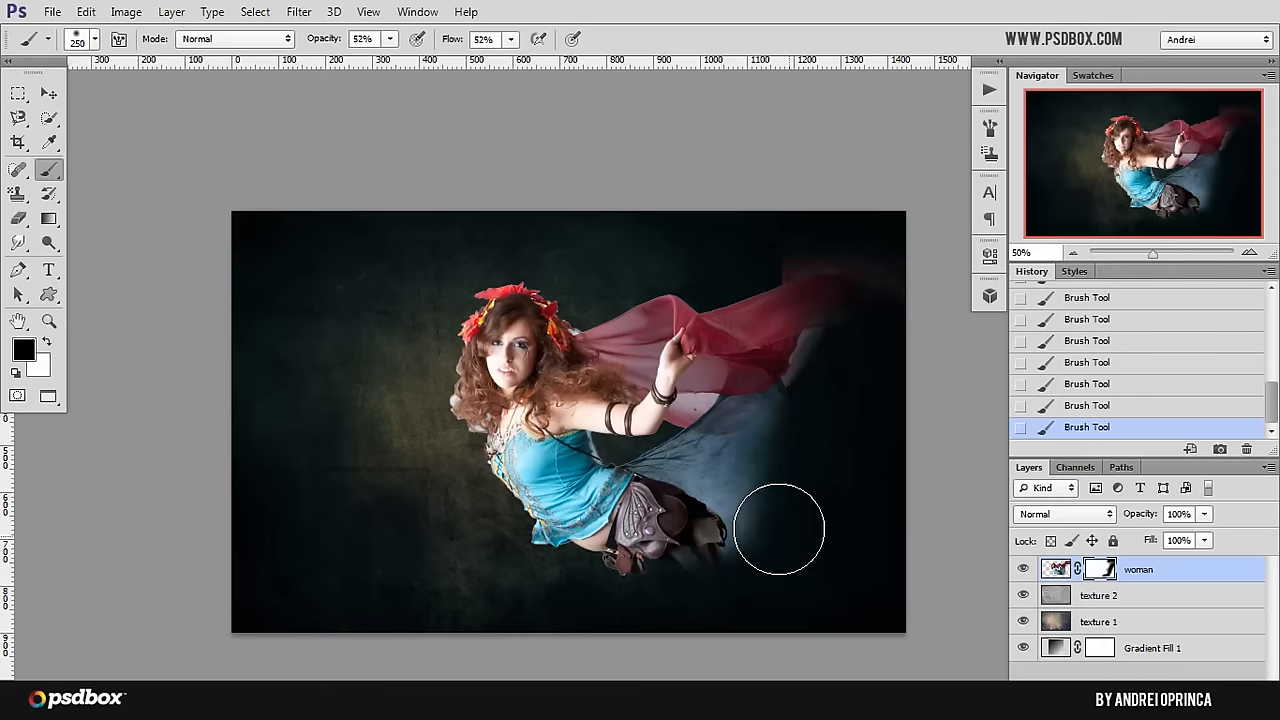
pyautogui.moveTo(818, 397)
pyautogui.mouseDown()
pyautogui.moveTo(804, 502)
pyautogui.moveTo(730, 467)
pyautogui.moveTo(746, 457)
pyautogui.moveTo(722, 484)
pyautogui.mouseUp()
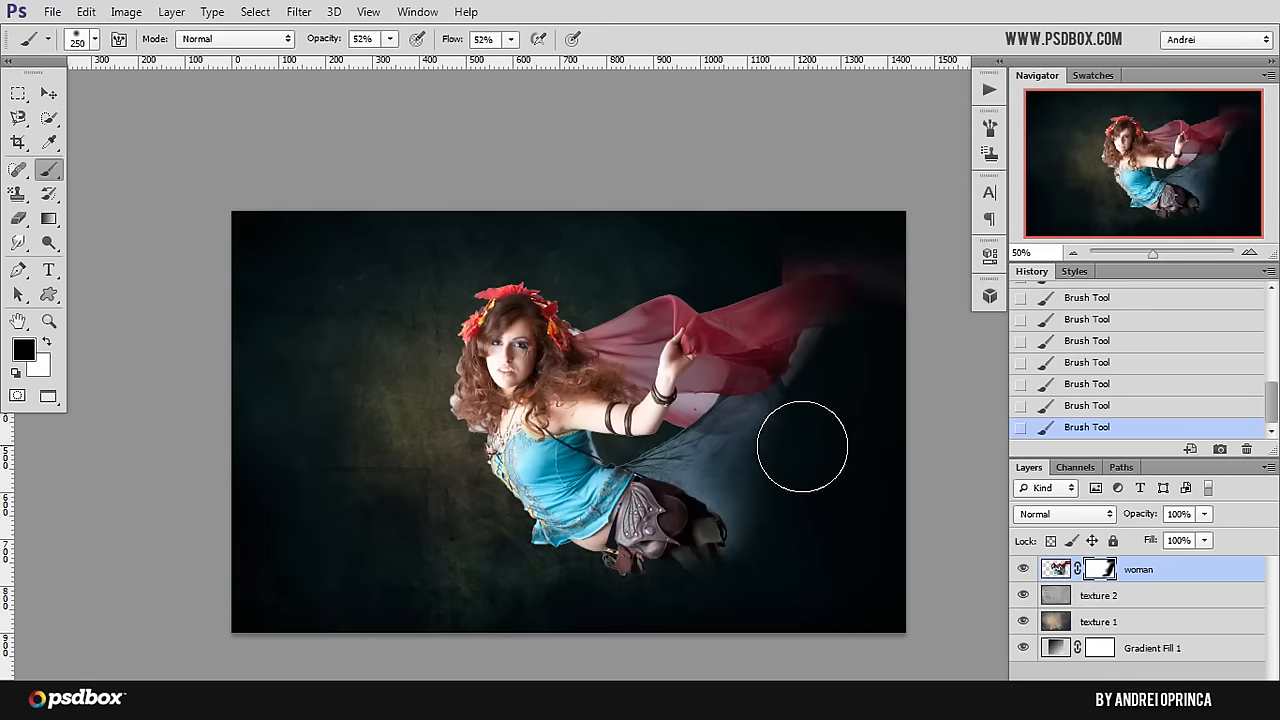
# Step: Paint white on the mask to bring back the faded part of the blue skirt, and fade it again in black
pyautogui.press('x')
pyautogui.moveTo(740, 452); pyautogui.dragTo(743, 500)
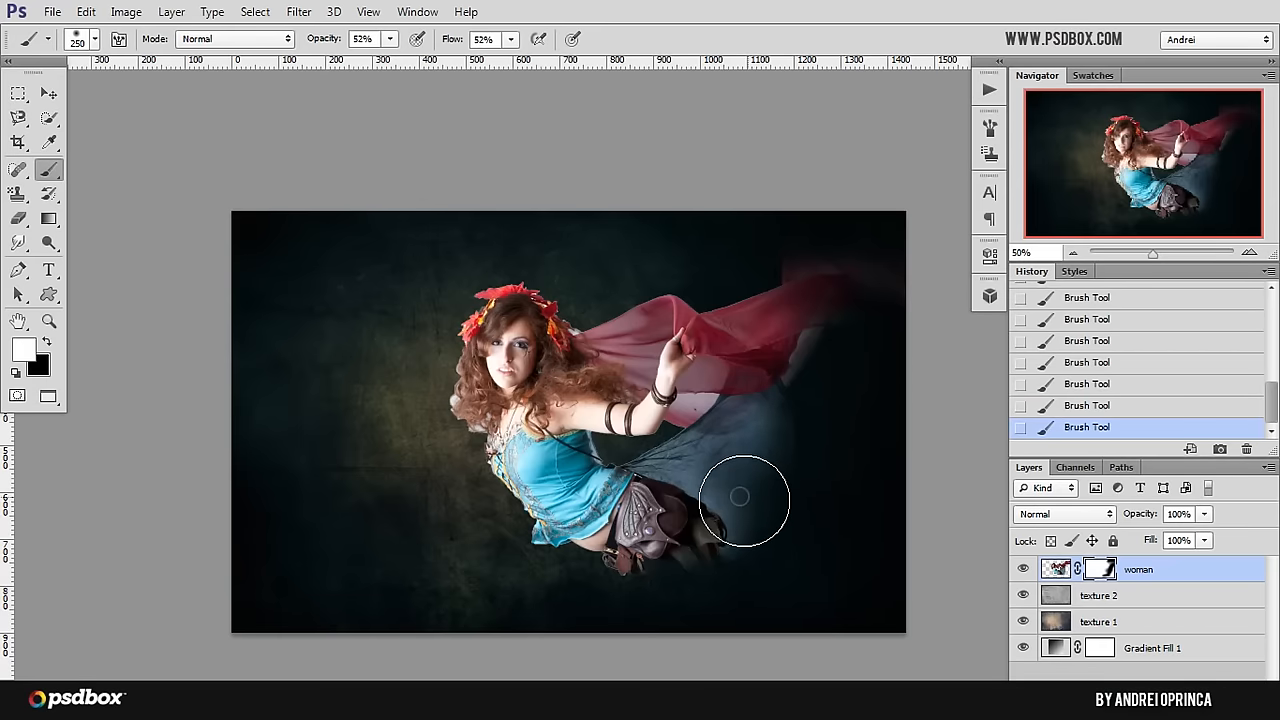
pyautogui.press('x')
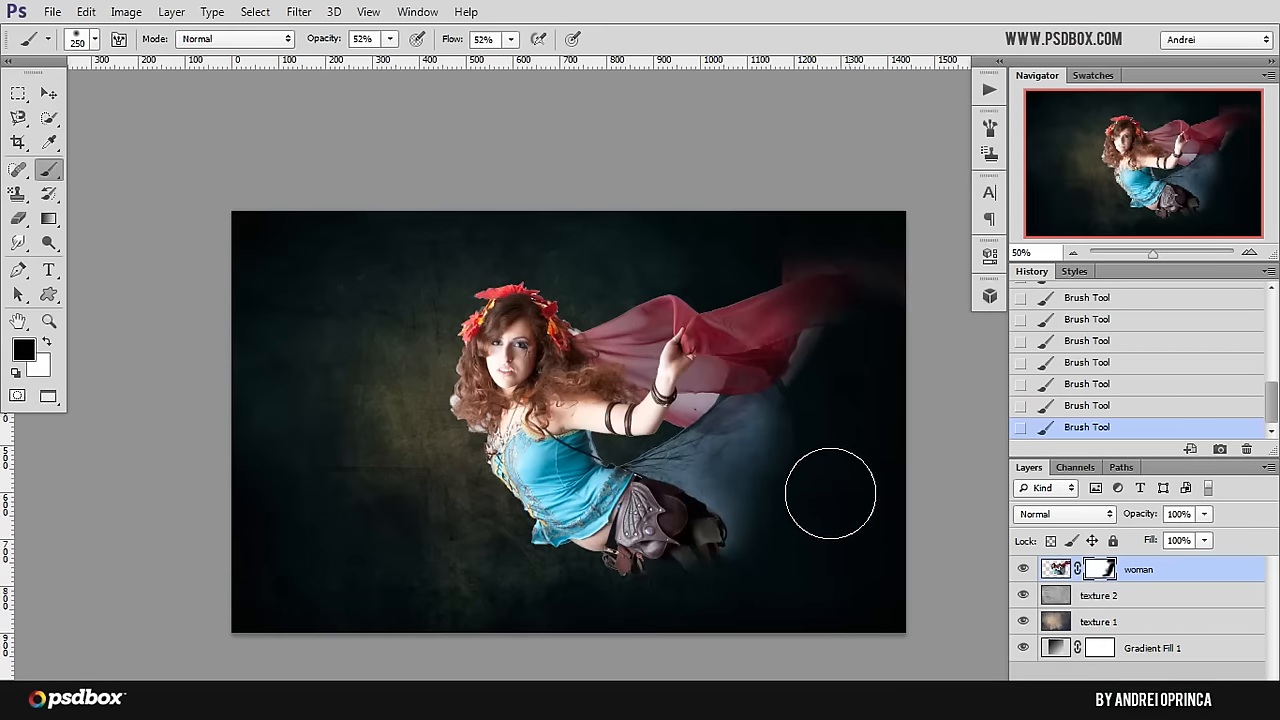
# Step: Reduce the brush to 175 px and fade the light fringe along the left side of the hair
pyautogui.press('[')
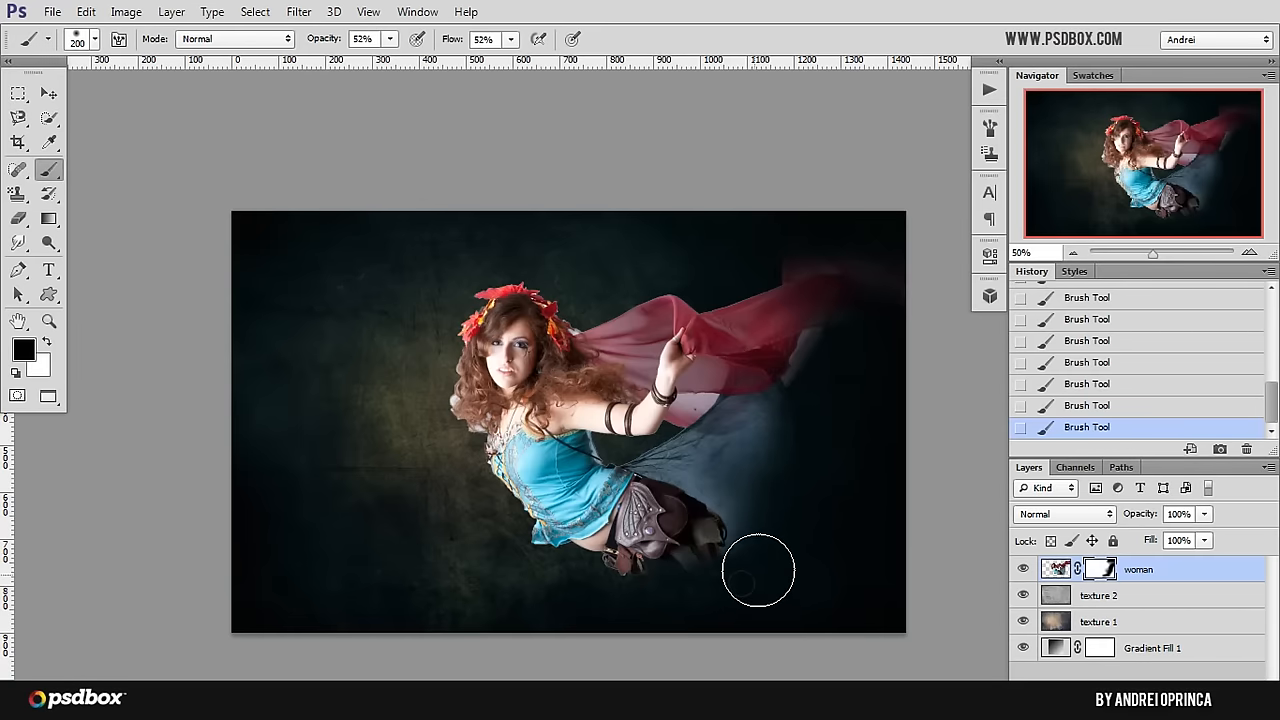
pyautogui.press('[')
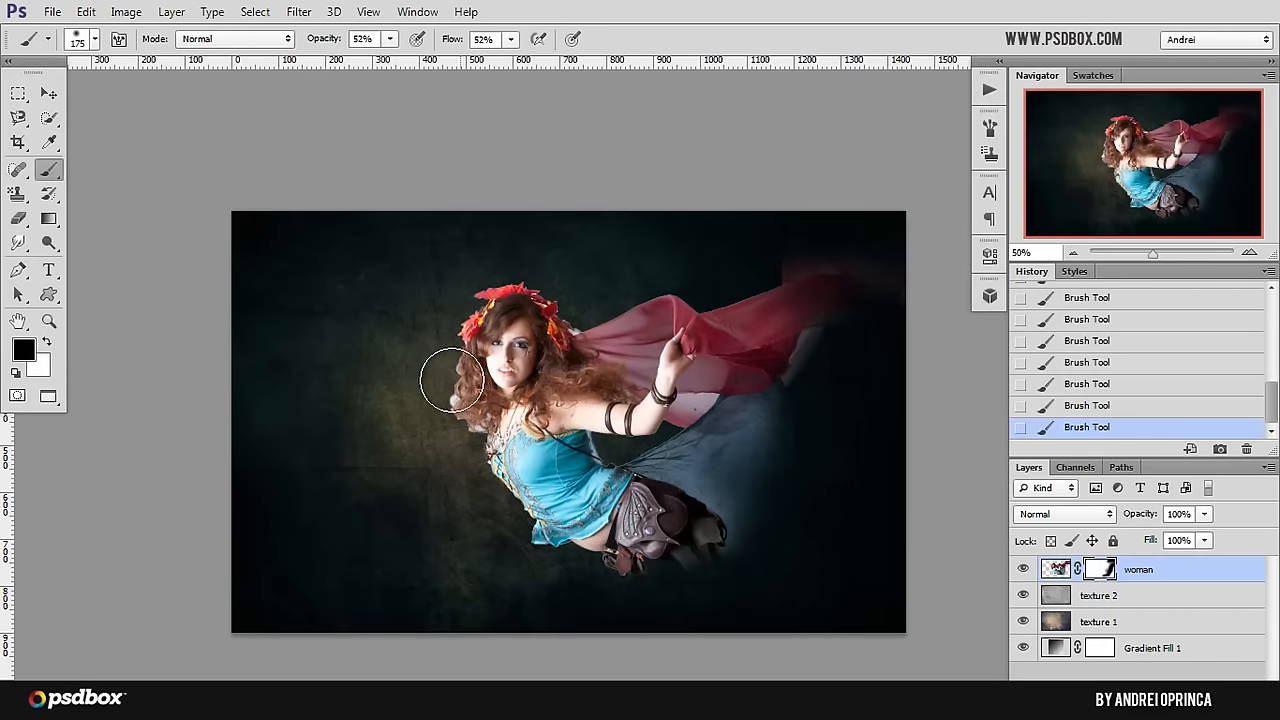
pyautogui.moveTo(443, 357); pyautogui.dragTo(444, 389)
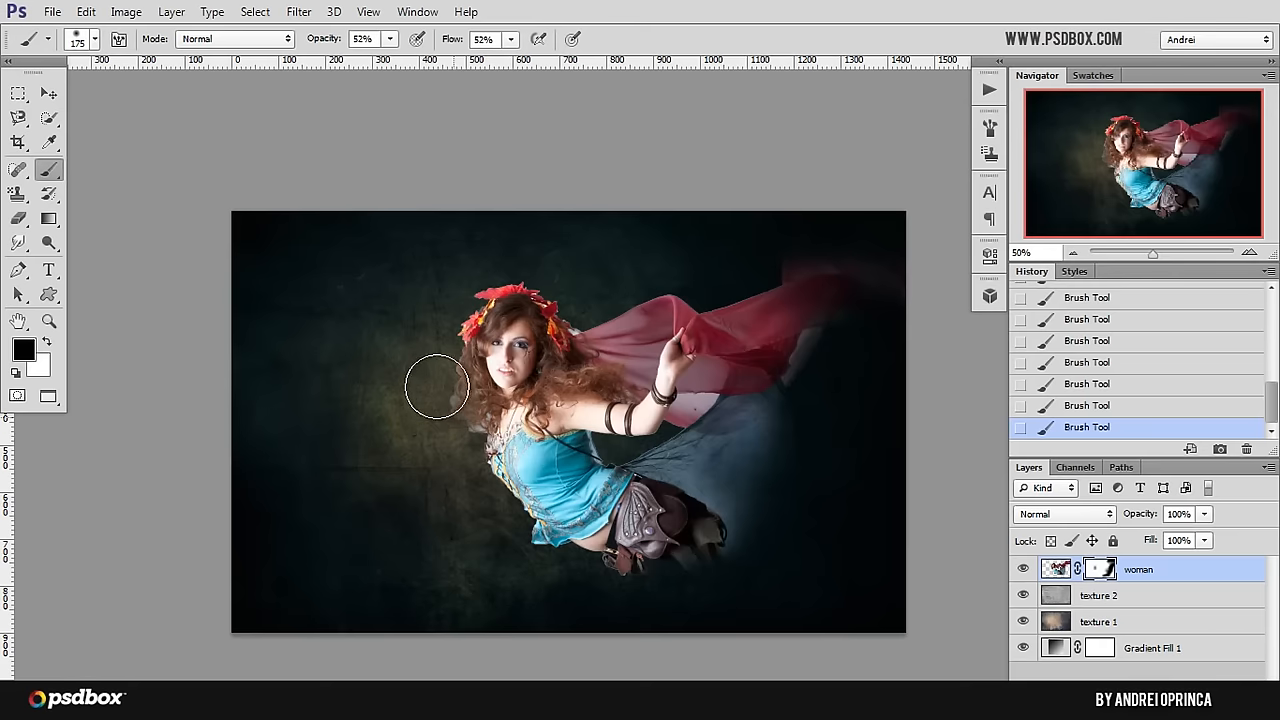
pyautogui.keyDown('ctrl'); pyautogui.click(437, 388); pyautogui.keyUp('ctrl')
pyautogui.keyDown('ctrl'); pyautogui.click(437, 388); pyautogui.keyUp('ctrl')
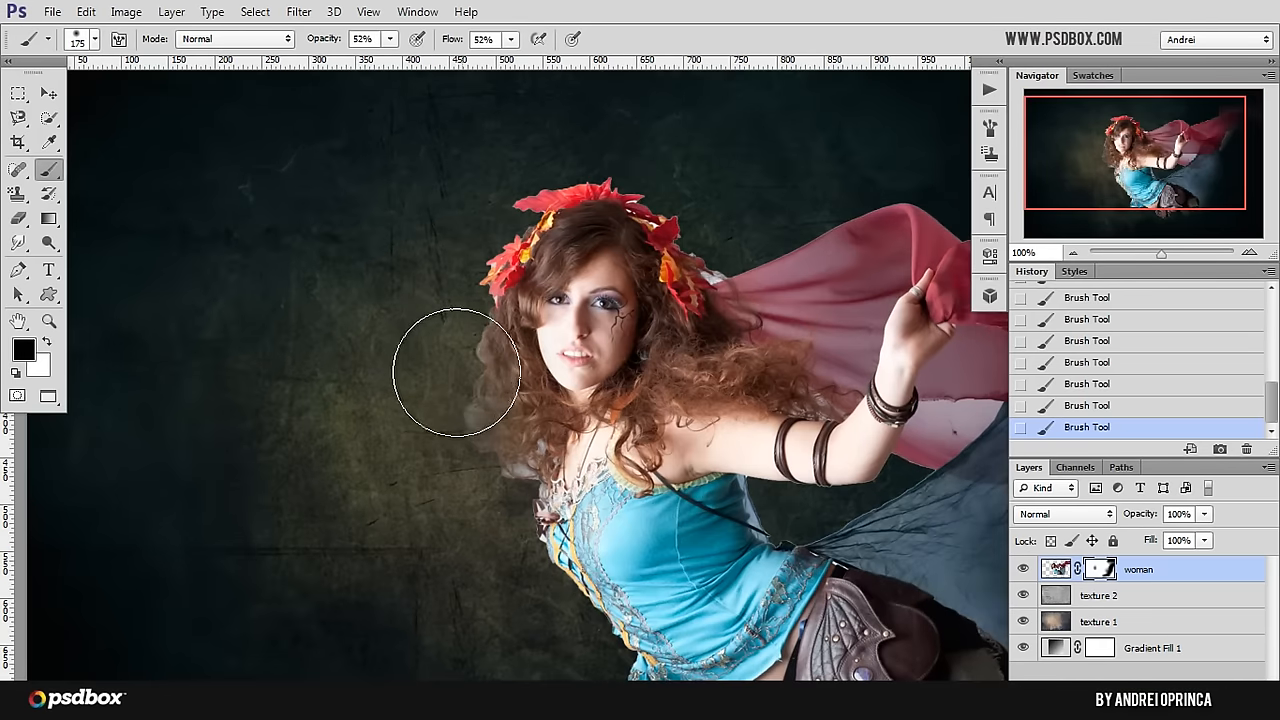
# Step: Reduce the brush to 90 px and clean up the left hair edge on the mask from cheek level to the shoulder
pyautogui.press('[')
pyautogui.press('[')
pyautogui.press('[')
pyautogui.press('[')
pyautogui.moveTo(476, 347)
pyautogui.mouseDown()
pyautogui.moveTo(487, 472)
pyautogui.moveTo(495, 456)
pyautogui.moveTo(506, 509)
pyautogui.mouseUp()
pyautogui.moveTo(471, 363)
pyautogui.mouseDown()
pyautogui.moveTo(470, 399)
pyautogui.moveTo(489, 429)
pyautogui.moveTo(498, 378)
pyautogui.moveTo(509, 480)
pyautogui.mouseUp()
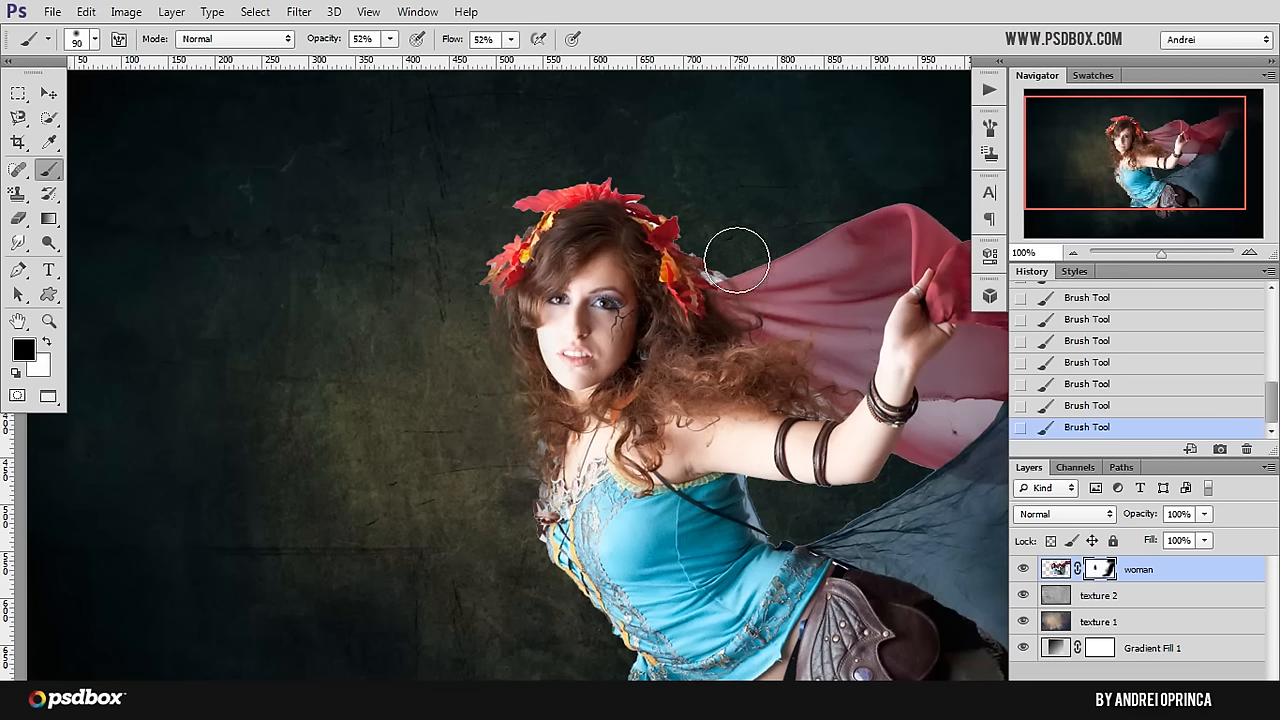
# Step: Mask out the red leaves on top of the head, finishing the upper crown edge with a 60 px brush
pyautogui.press('[')
pyautogui.press('[')
pyautogui.press('[')
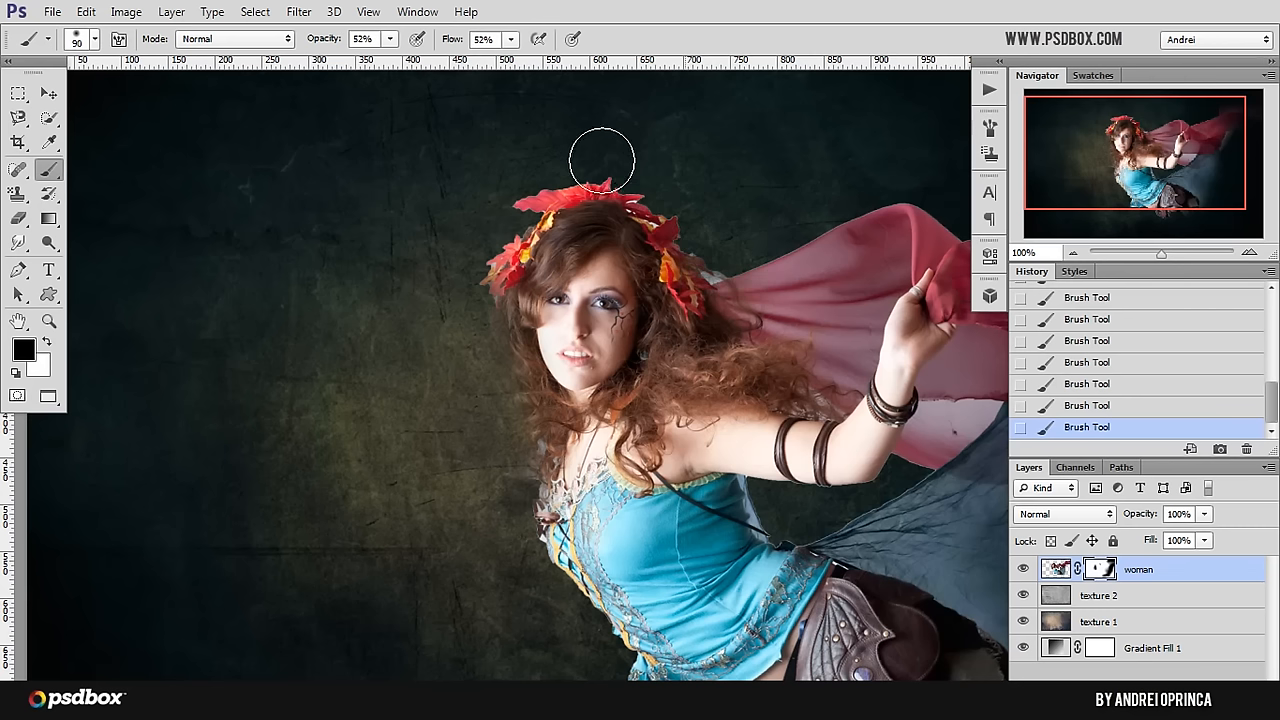
pyautogui.moveTo(553, 180)
pyautogui.mouseDown()
pyautogui.moveTo(615, 180)
pyautogui.moveTo(506, 206)
pyautogui.moveTo(586, 171)
pyautogui.moveTo(512, 198)
pyautogui.moveTo(636, 177)
pyautogui.moveTo(584, 174)
pyautogui.moveTo(645, 182)
pyautogui.moveTo(562, 181)
pyautogui.mouseUp()
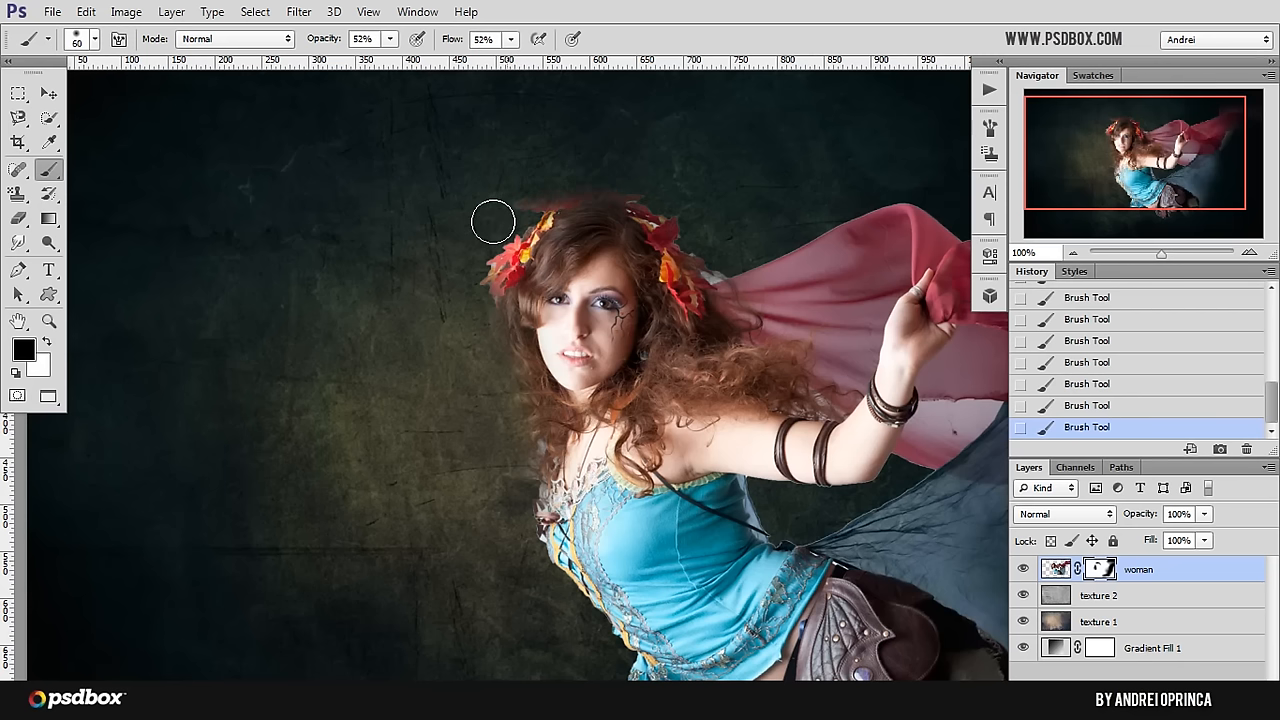
pyautogui.moveTo(646, 209)
pyautogui.mouseDown()
pyautogui.moveTo(712, 238)
pyautogui.moveTo(683, 222)
pyautogui.mouseUp()
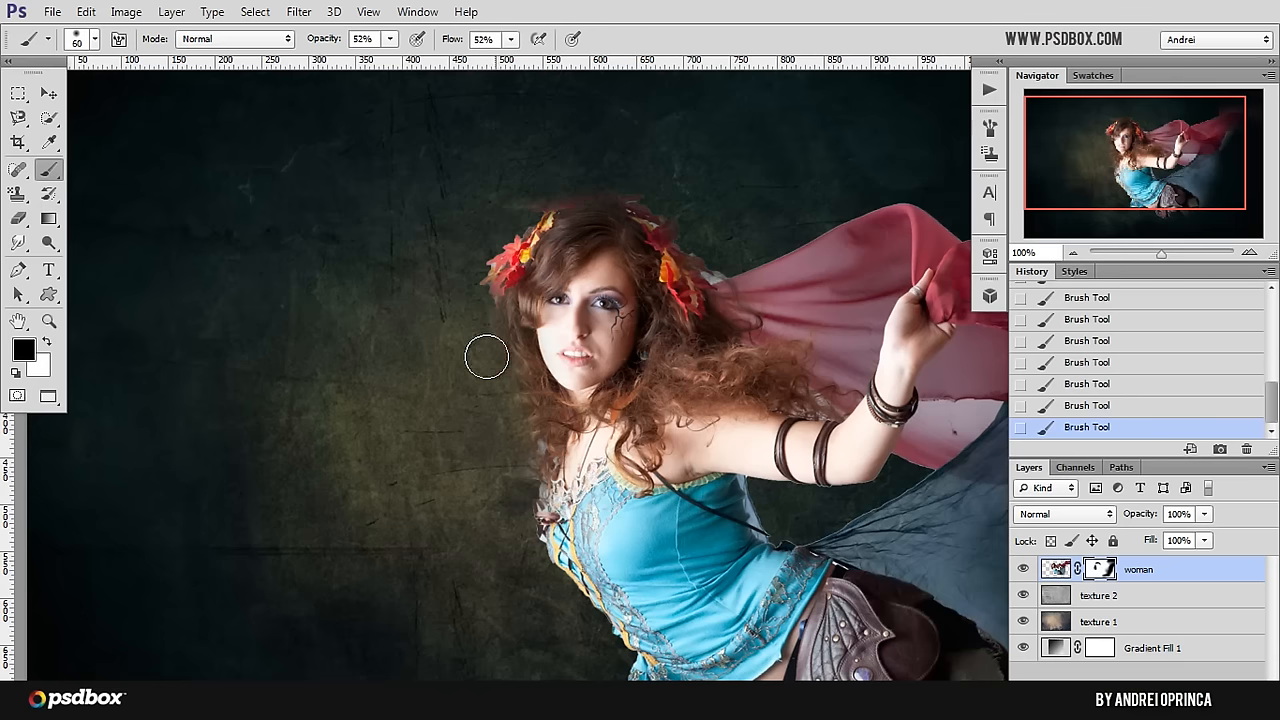
# Step: Paint white on the mask with a small soft brush to restore the shoulder and necklace edge below the hair
pyautogui.press(']')
pyautogui.moveTo(511, 517)
pyautogui.mouseDown()
pyautogui.moveTo(474, 334)
pyautogui.moveTo(500, 296)
pyautogui.mouseUp()
pyautogui.press('x')
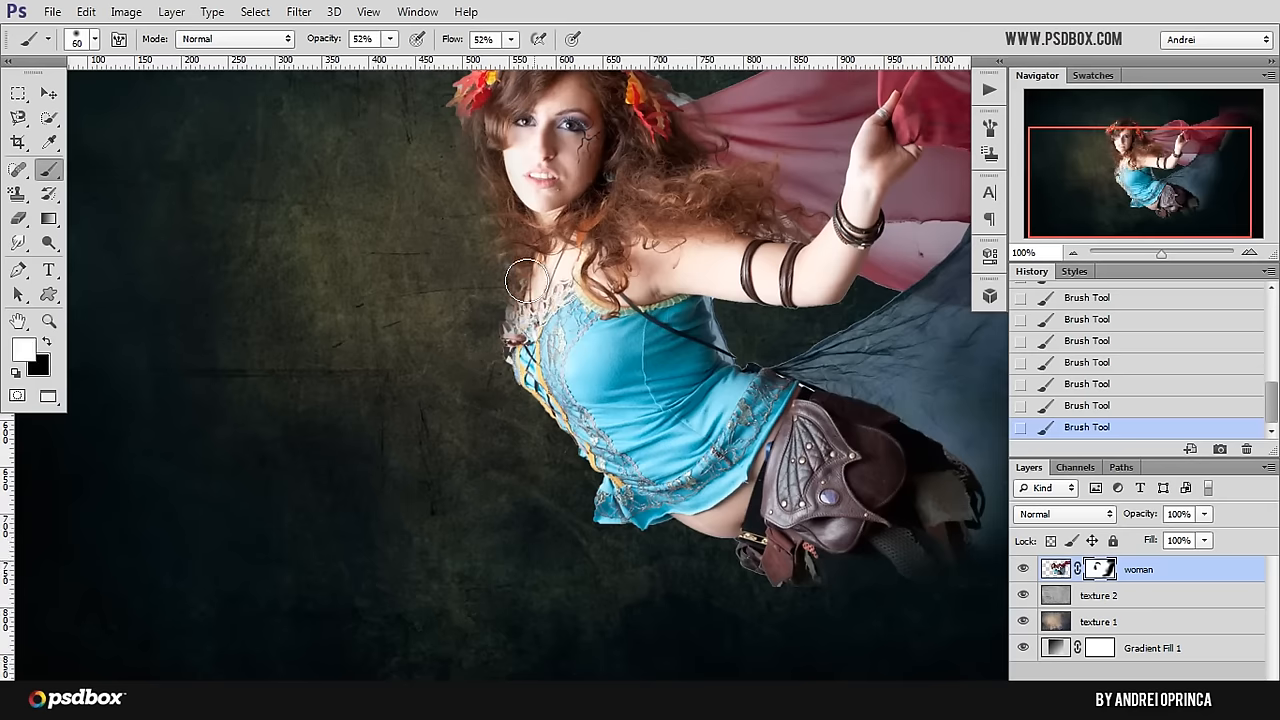
pyautogui.press('[')
pyautogui.moveTo(527, 280)
pyautogui.mouseDown()
pyautogui.moveTo(512, 220)
pyautogui.moveTo(516, 250)
pyautogui.mouseUp()
# Step: Enlarge the brush to 100 px and paint black on the mask to fade the lower edge of the belt pouches
pyautogui.moveTo(634, 383); pyautogui.dragTo(494, 294)
pyautogui.moveTo(705, 546); pyautogui.dragTo(598, 467)
pyautogui.press(']')
pyautogui.press(']')
pyautogui.press(']')
pyautogui.press(']')
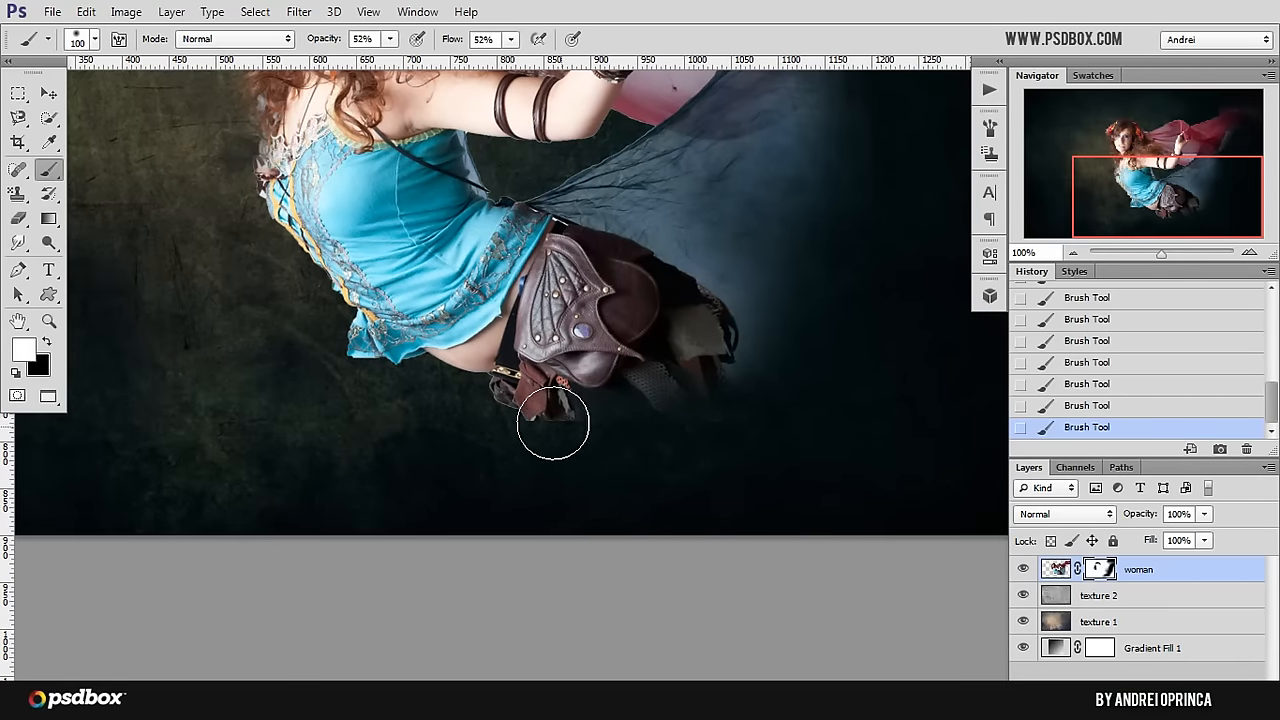
pyautogui.press('x')
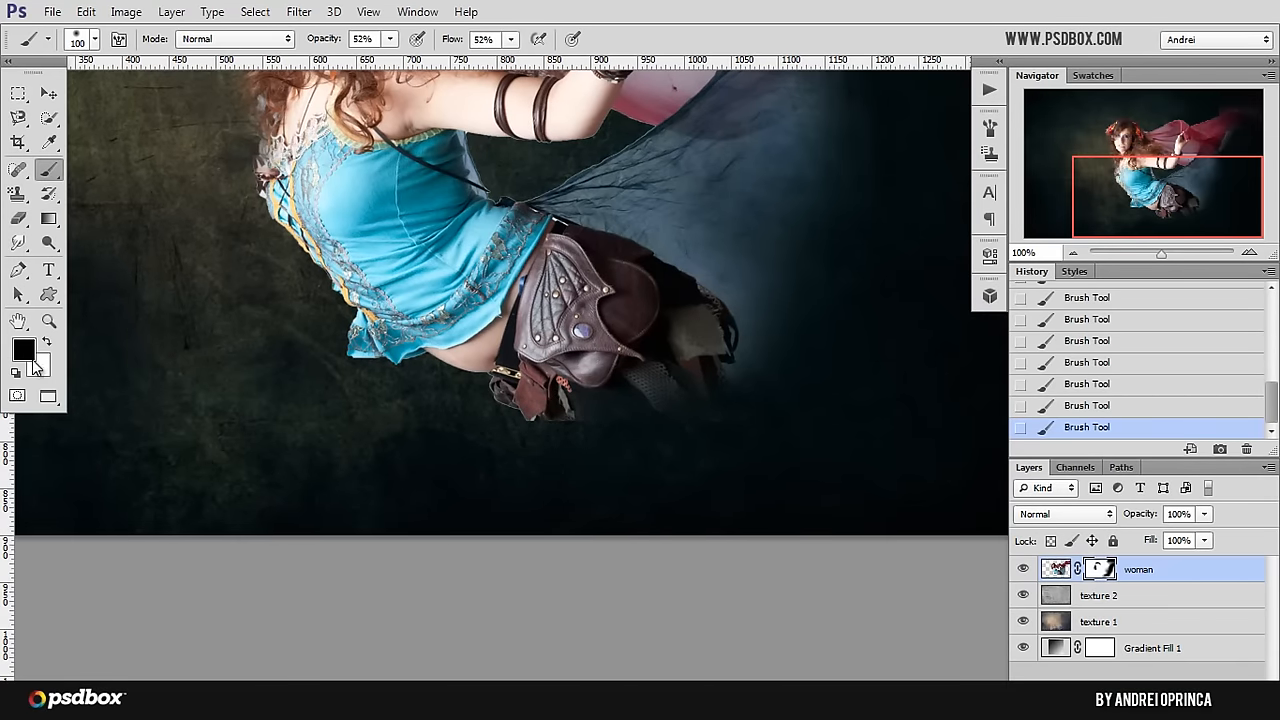
pyautogui.press('x')
pyautogui.press('x')
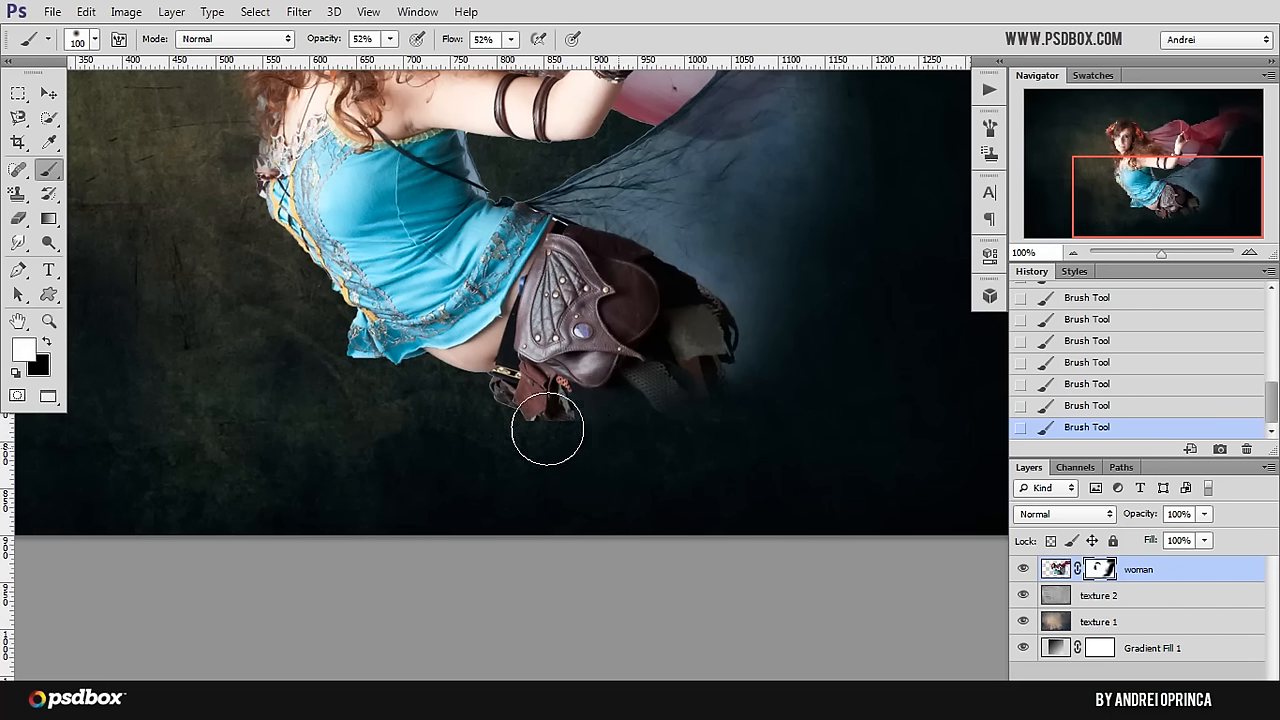
pyautogui.press('x')
pyautogui.moveTo(537, 429)
pyautogui.mouseDown()
pyautogui.moveTo(594, 429)
pyautogui.moveTo(551, 411)
pyautogui.moveTo(509, 417)
pyautogui.moveTo(543, 400)
pyautogui.moveTo(520, 406)
pyautogui.moveTo(594, 422)
pyautogui.mouseUp()
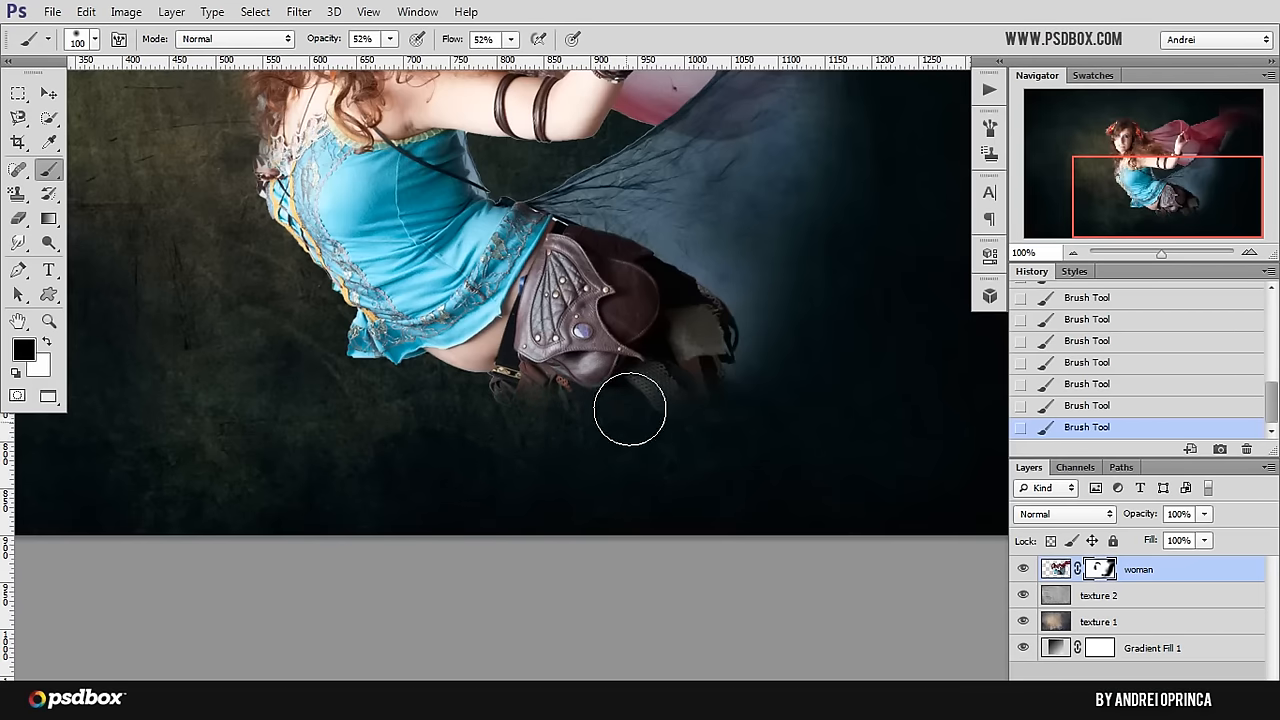
# Step: Reduce the brush to 60 px and mask out the pale remnant between the hair and the red scarf
pyautogui.moveTo(610, 285); pyautogui.dragTo(558, 376)
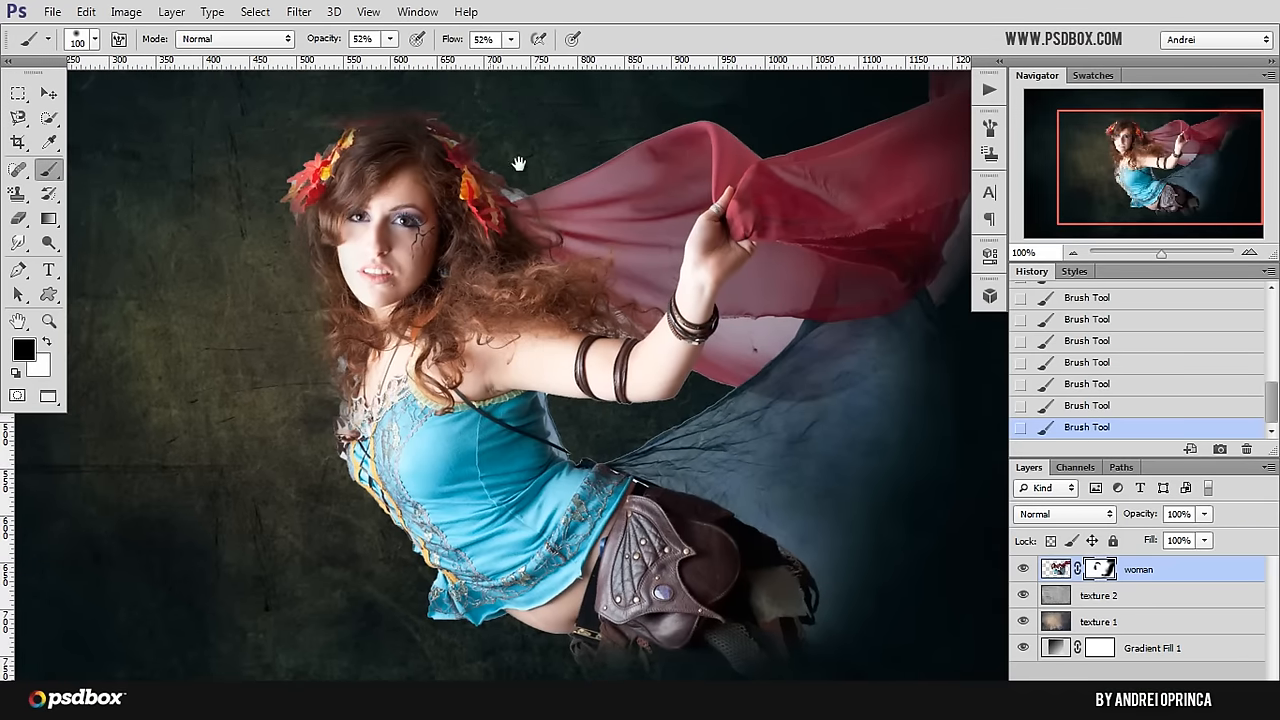
pyautogui.moveTo(560, 153); pyautogui.dragTo(553, 222)
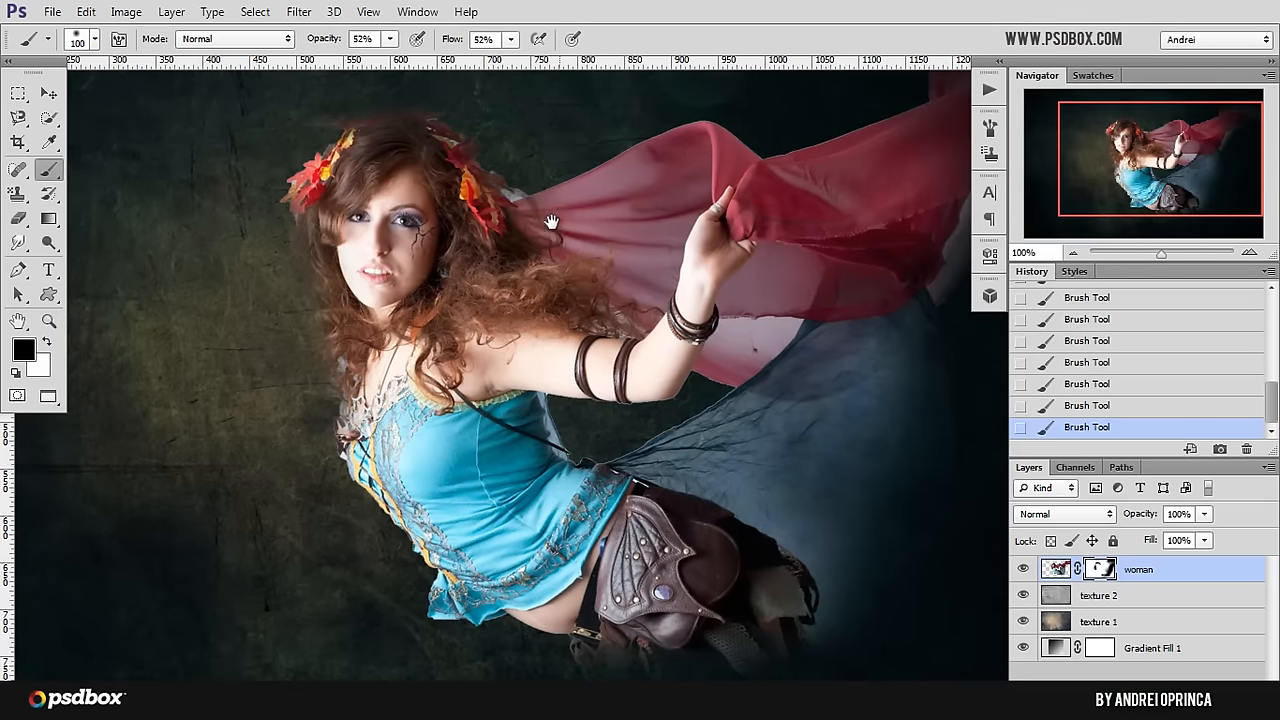
pyautogui.press('[')
pyautogui.press('[')
pyautogui.press('[')
pyautogui.press('[')
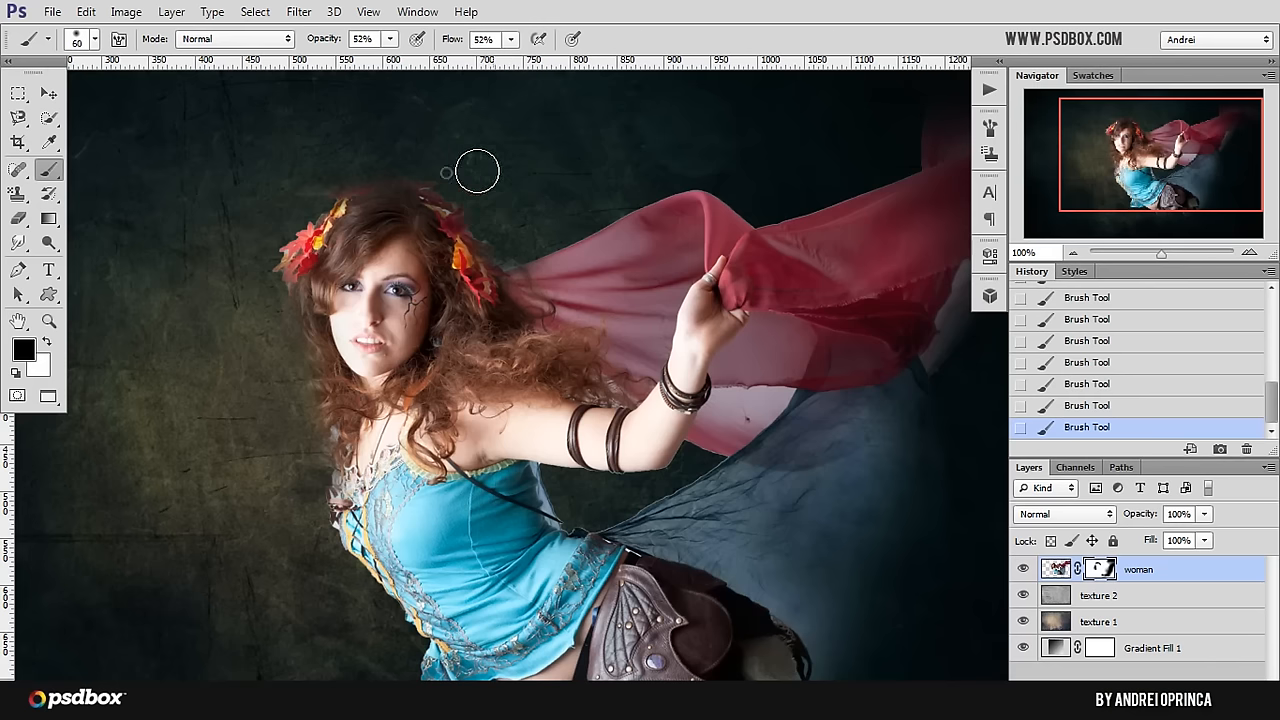
pyautogui.keyDown('alt'); pyautogui.click(525, 274); pyautogui.keyUp('alt')
pyautogui.keyDown('alt'); pyautogui.click(508, 277); pyautogui.keyUp('alt')
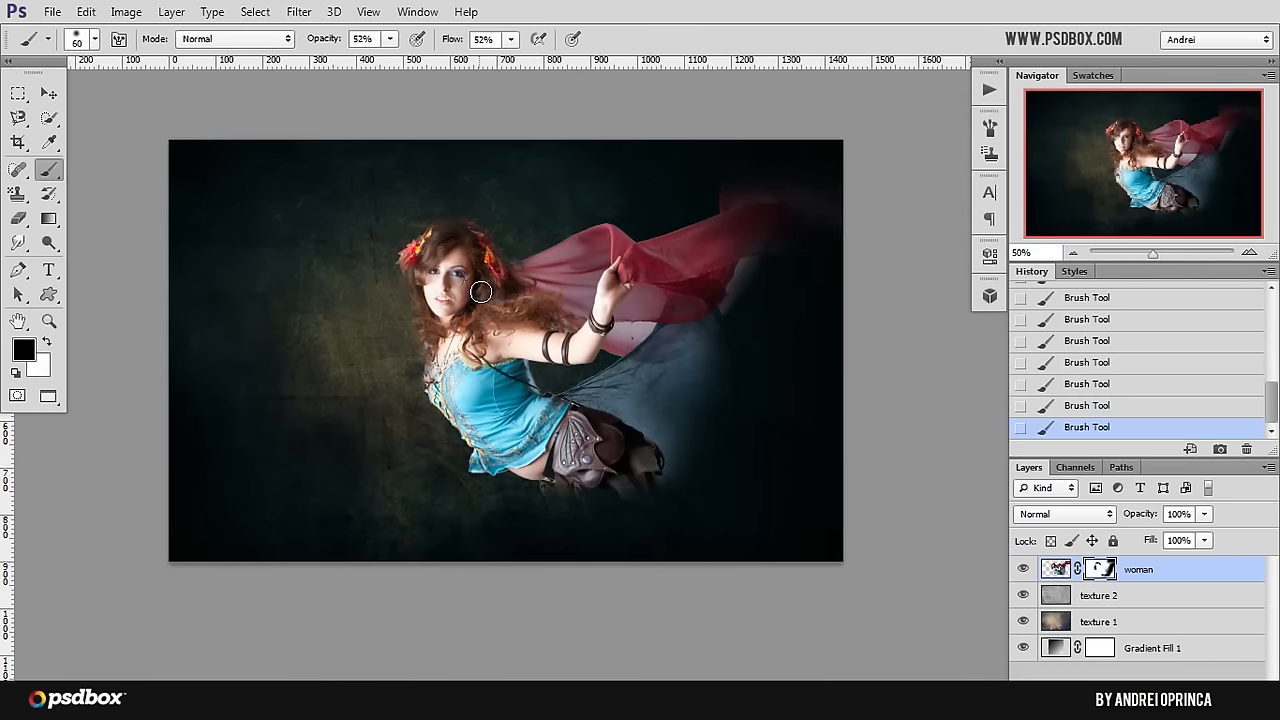
# Step: Move the woman slightly up and left, and fade the scarf's exposed right and upper edges with the brush enlarged to 175 px
pyautogui.click(52, 94)
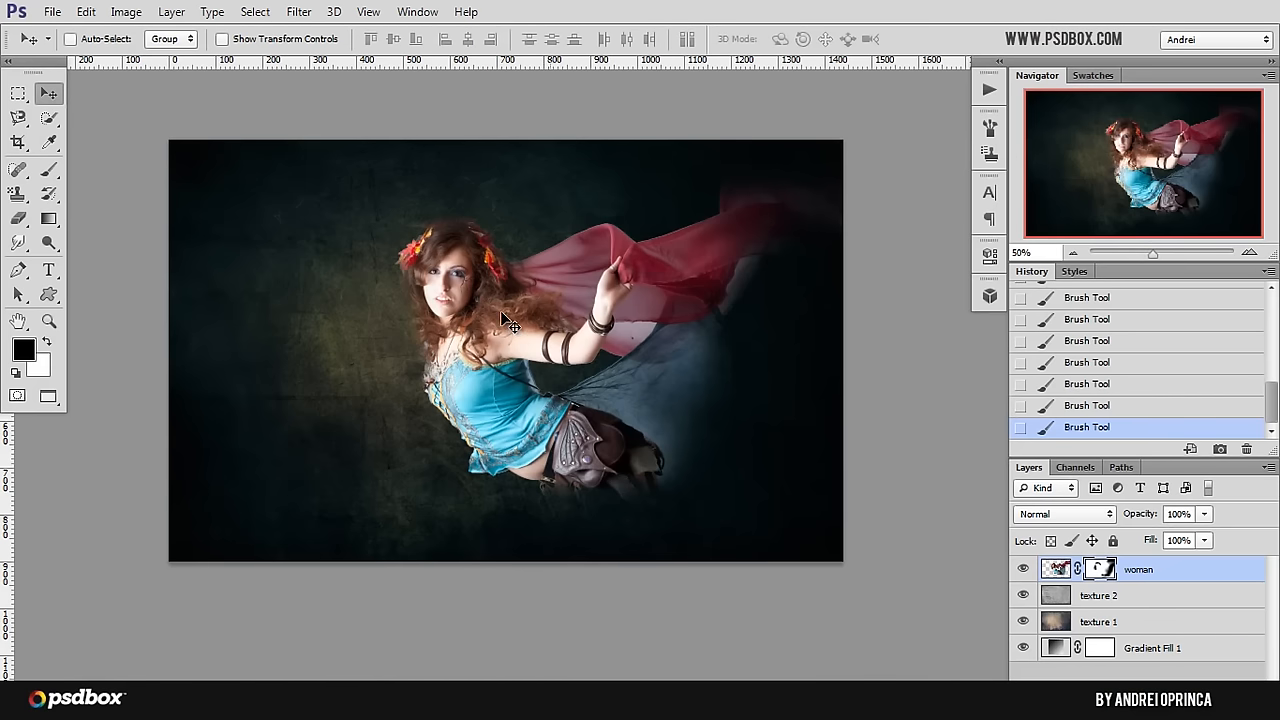
pyautogui.moveTo(480, 343)
pyautogui.mouseDown()
pyautogui.moveTo(482, 330)
pyautogui.moveTo(466, 340)
pyautogui.mouseUp()
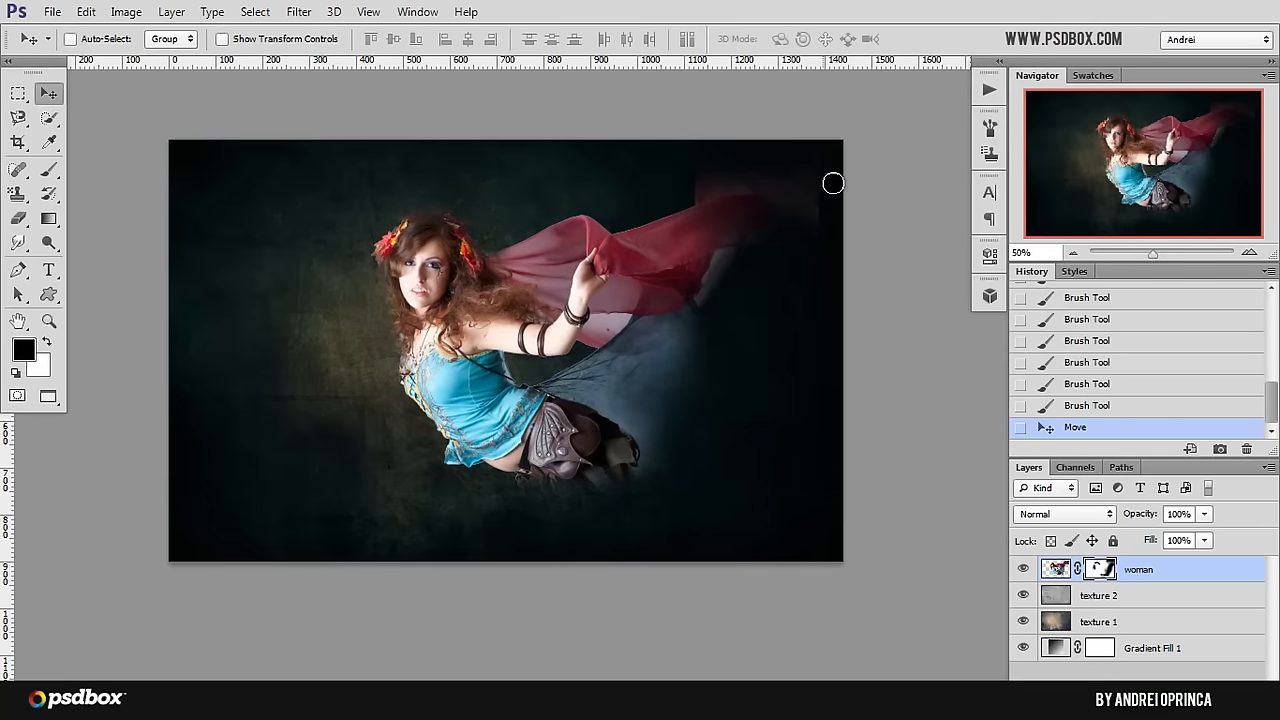
pyautogui.press('b')
pyautogui.moveTo(827, 201); pyautogui.dragTo(825, 232)
pyautogui.press(']')
pyautogui.moveTo(825, 238); pyautogui.dragTo(826, 234)
pyautogui.press(']')
pyautogui.moveTo(826, 182)
pyautogui.mouseDown()
pyautogui.moveTo(837, 254)
pyautogui.moveTo(818, 173)
pyautogui.moveTo(817, 201)
pyautogui.moveTo(789, 181)
pyautogui.mouseUp()
pyautogui.moveTo(677, 174); pyautogui.dragTo(689, 175)
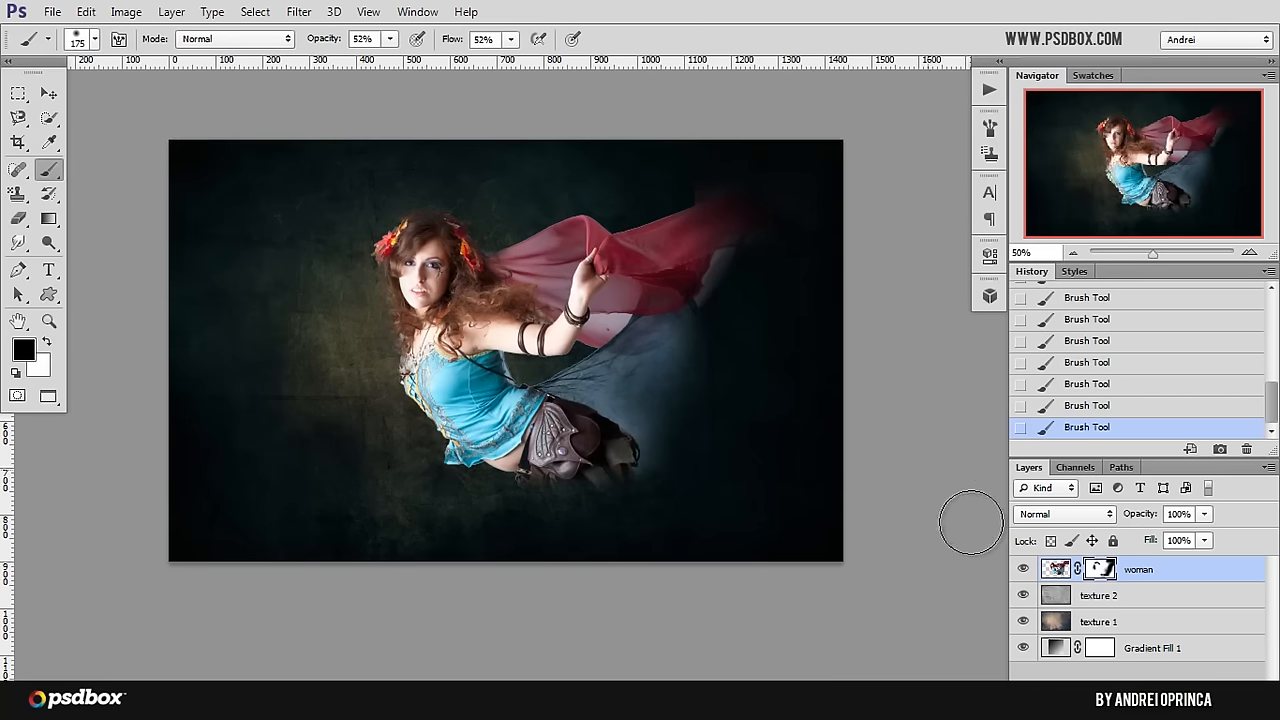
# Step: Add a Hue/Saturation adjustment layer above the woman layer and clip it to that layer
pyautogui.click(1166, 702)
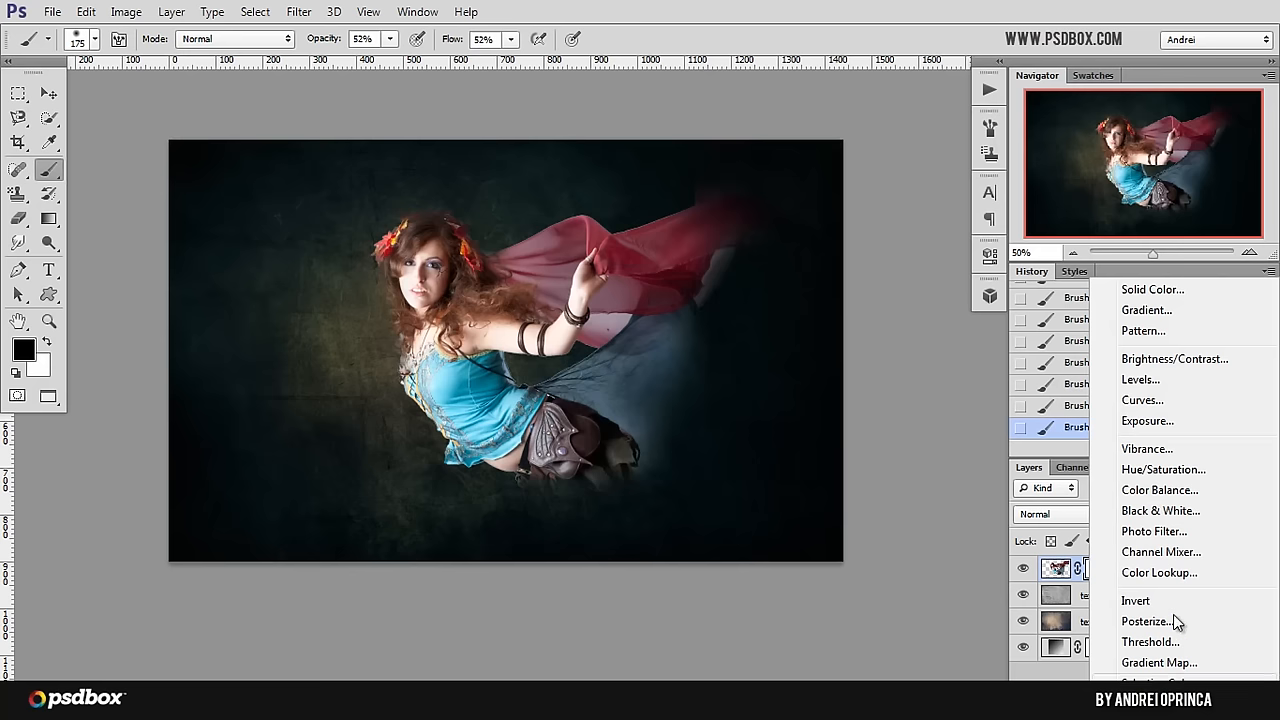
pyautogui.click(1168, 472)
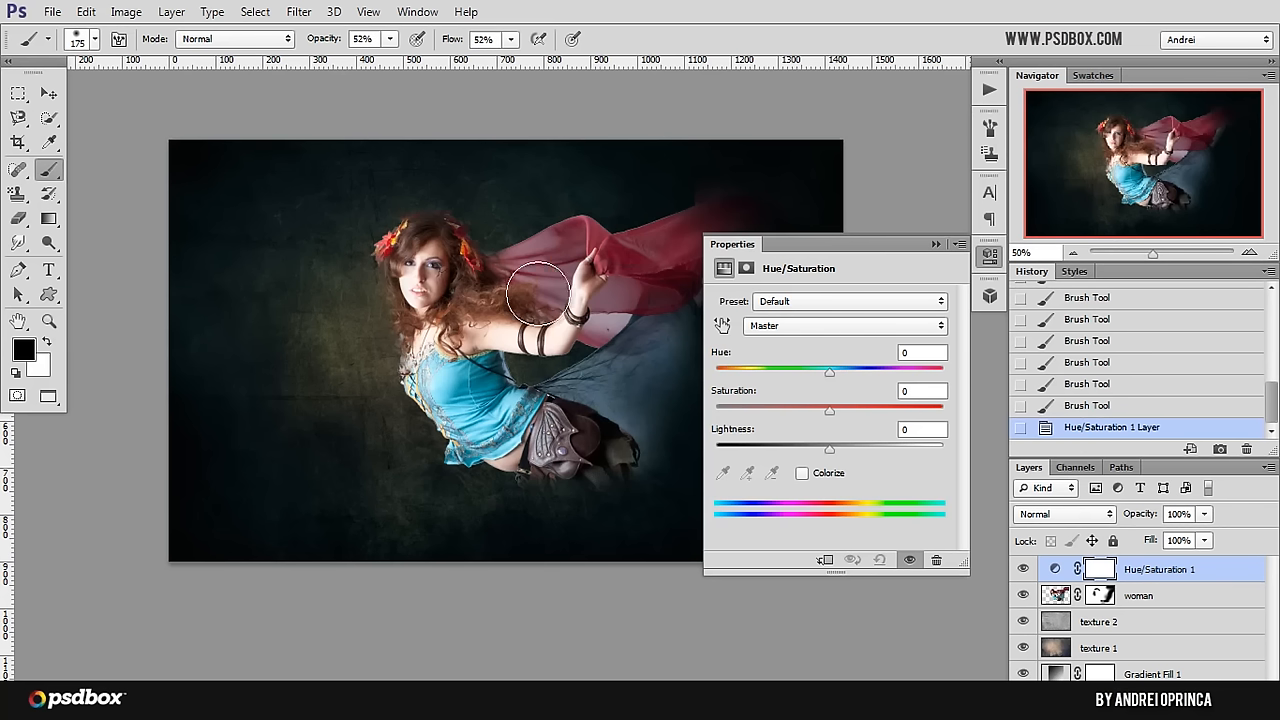
pyautogui.rightClick(1215, 572)
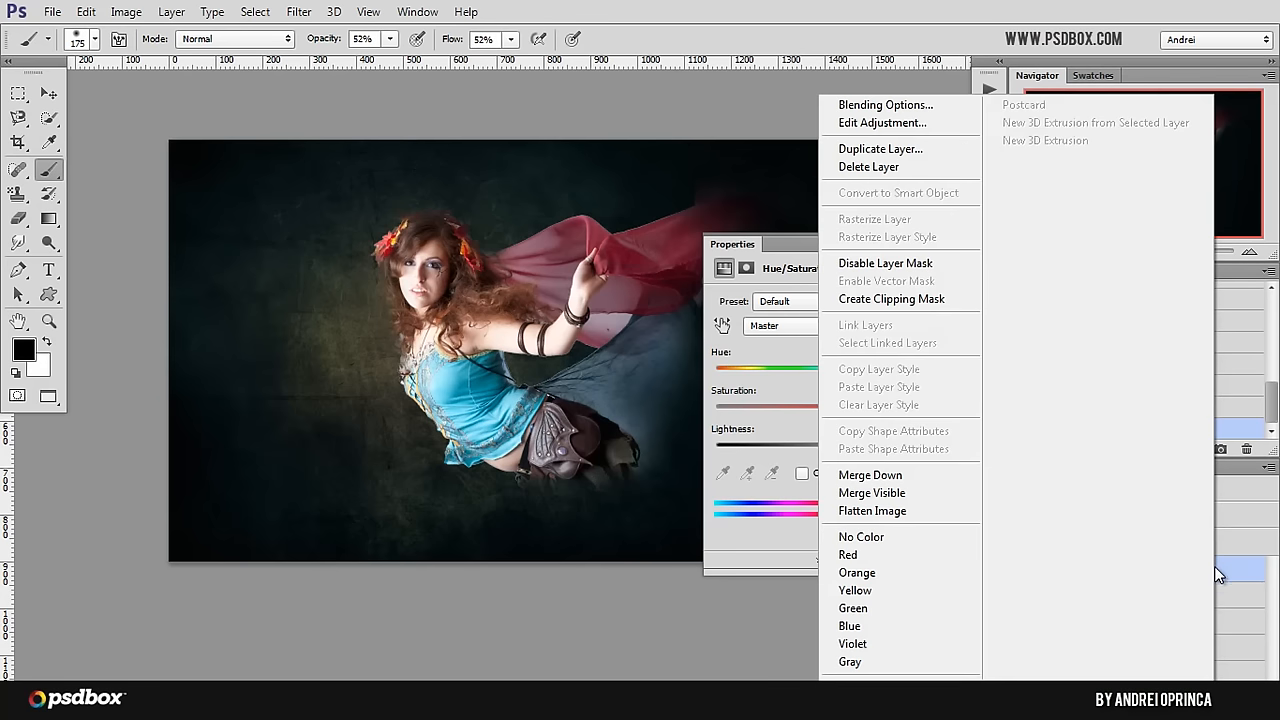
pyautogui.click(913, 301)
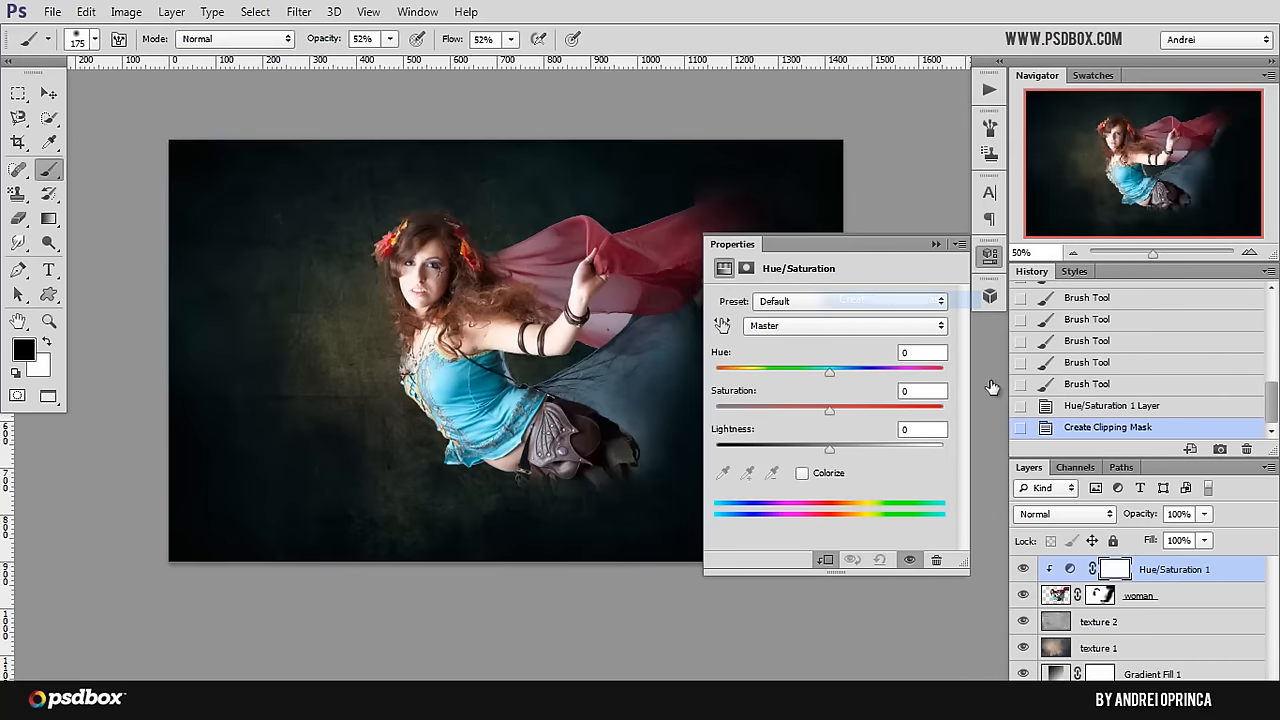
# Step: Release the clipping mask between the Hue/Saturation adjustment and the woman layer
pyautogui.press('alt')
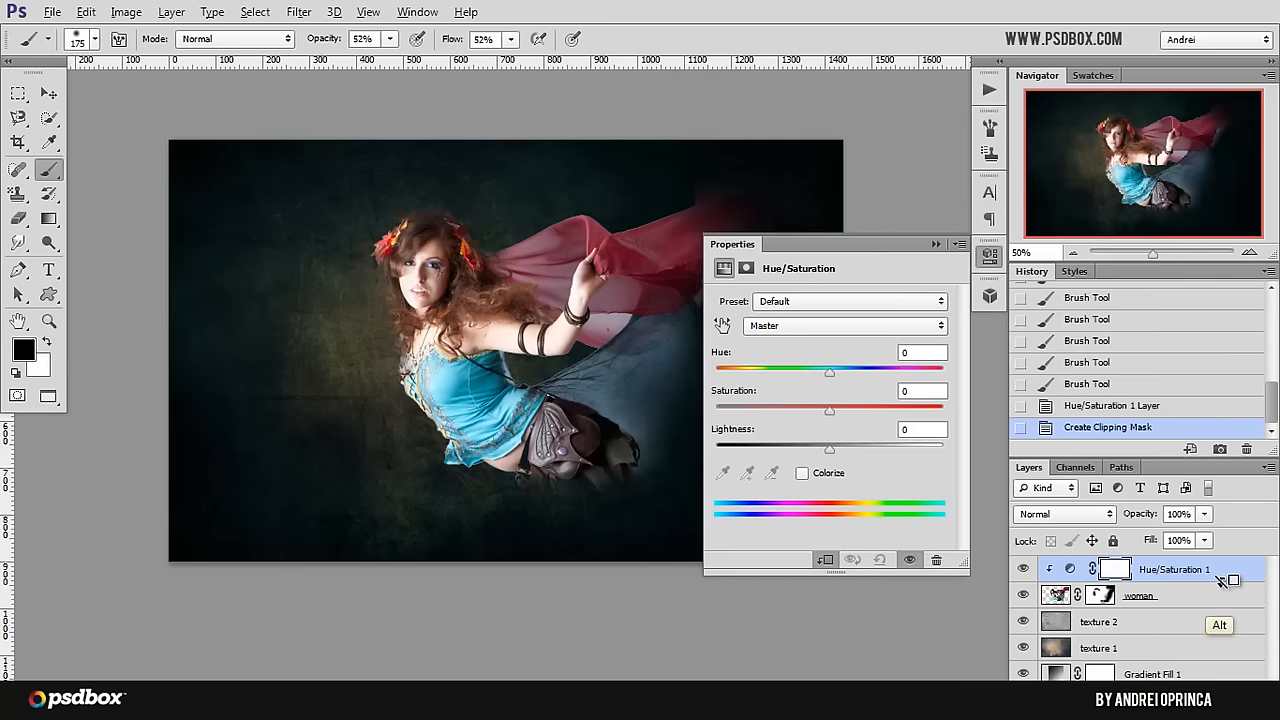
pyautogui.keyDown('alt'); pyautogui.click(1219, 582); pyautogui.keyUp('alt')
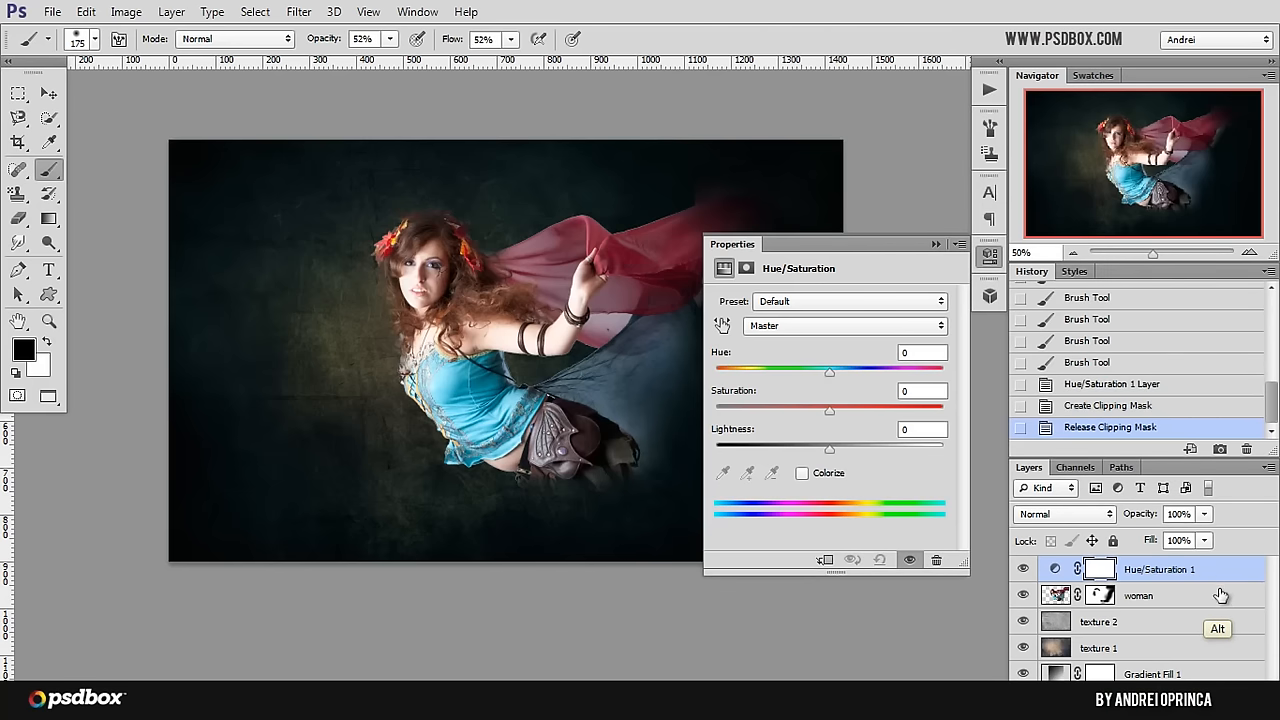
# Step: Clip the Hue/Saturation adjustment to the woman layer again and set its saturation to -45
pyautogui.keyDown('alt'); pyautogui.click(1219, 582); pyautogui.keyUp('alt')
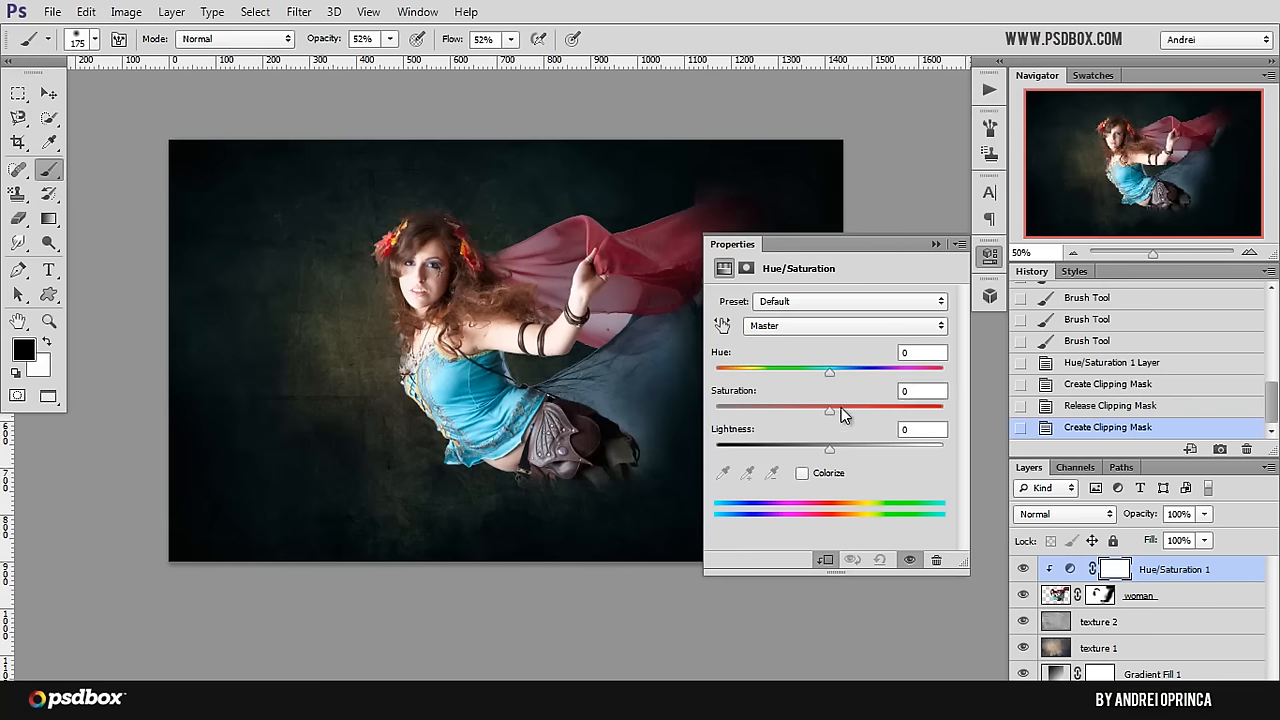
pyautogui.press('BackSpace')
pyautogui.write('-45')
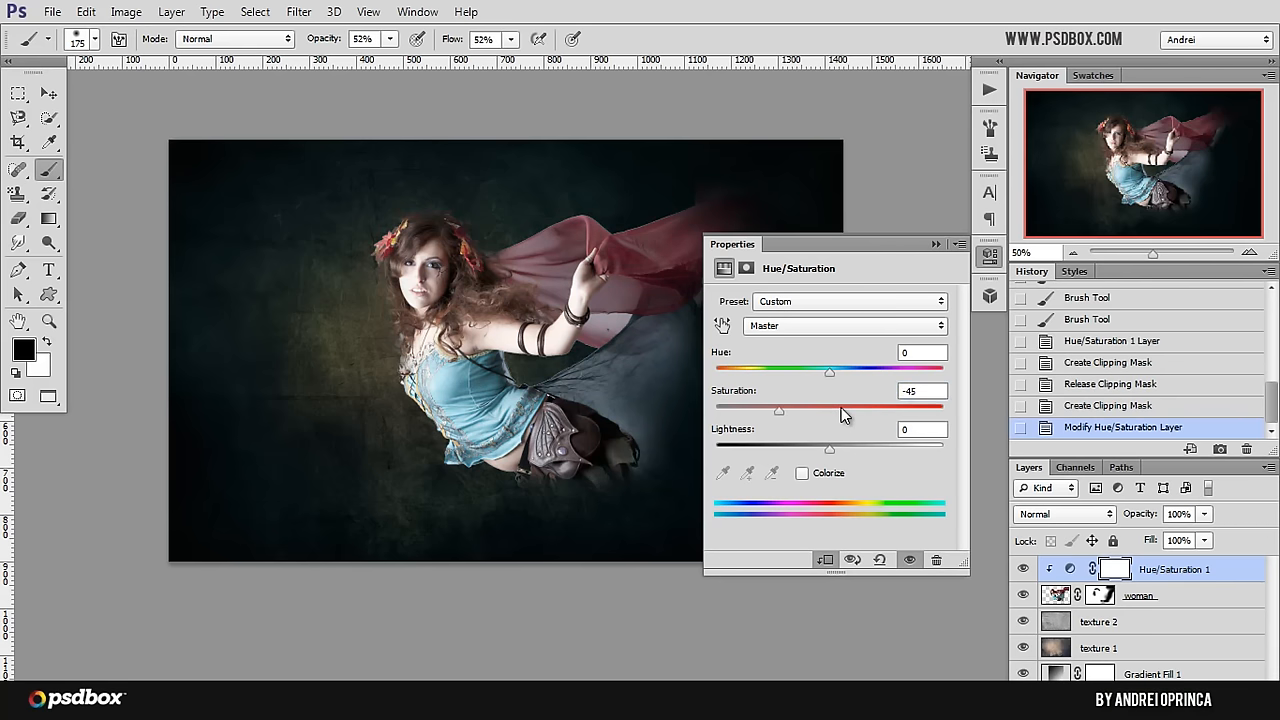
pyautogui.click(958, 244)
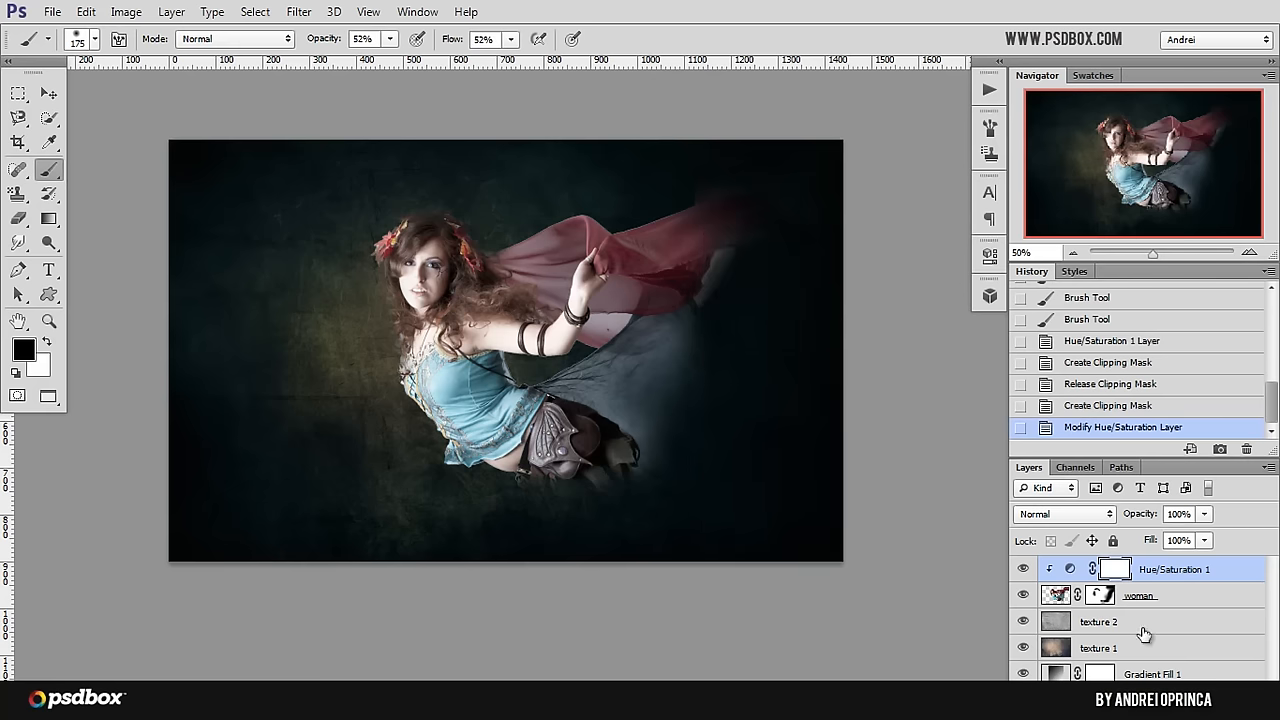
# Step: Add a Curves adjustment layer above the Hue/Saturation layer and clip it to the woman layer
pyautogui.click(1163, 700)
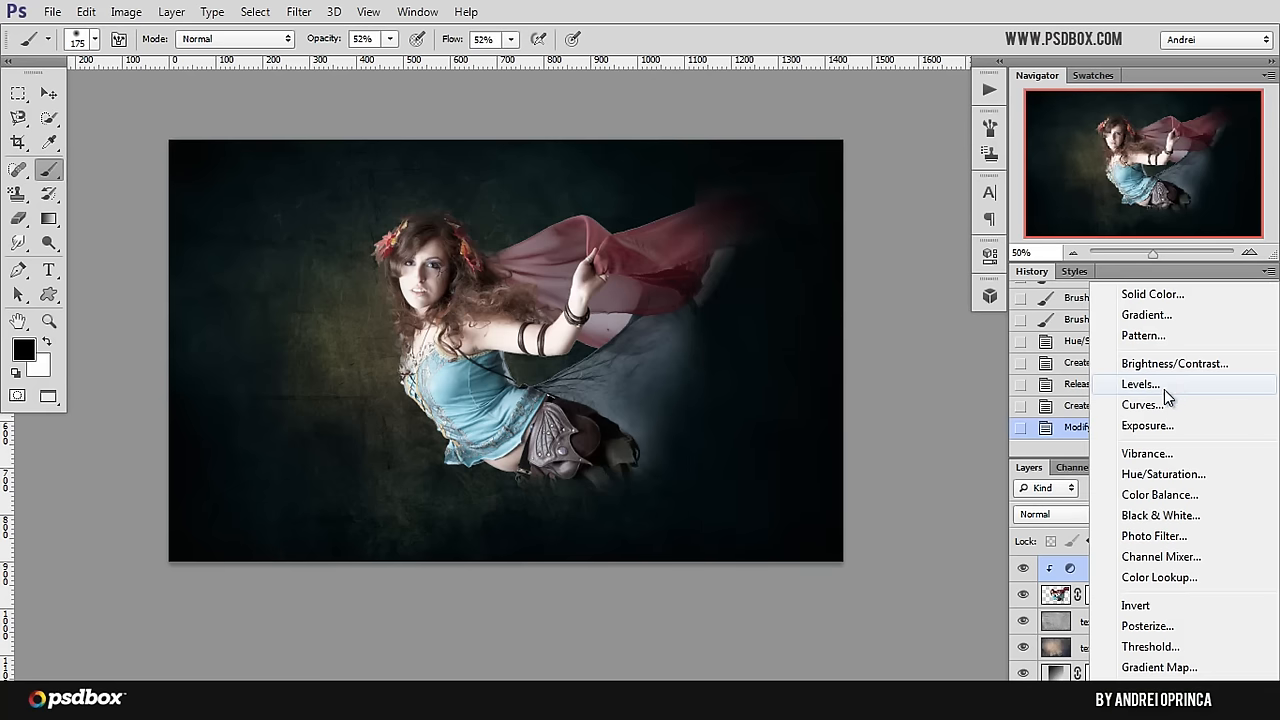
pyautogui.click(1143, 405)
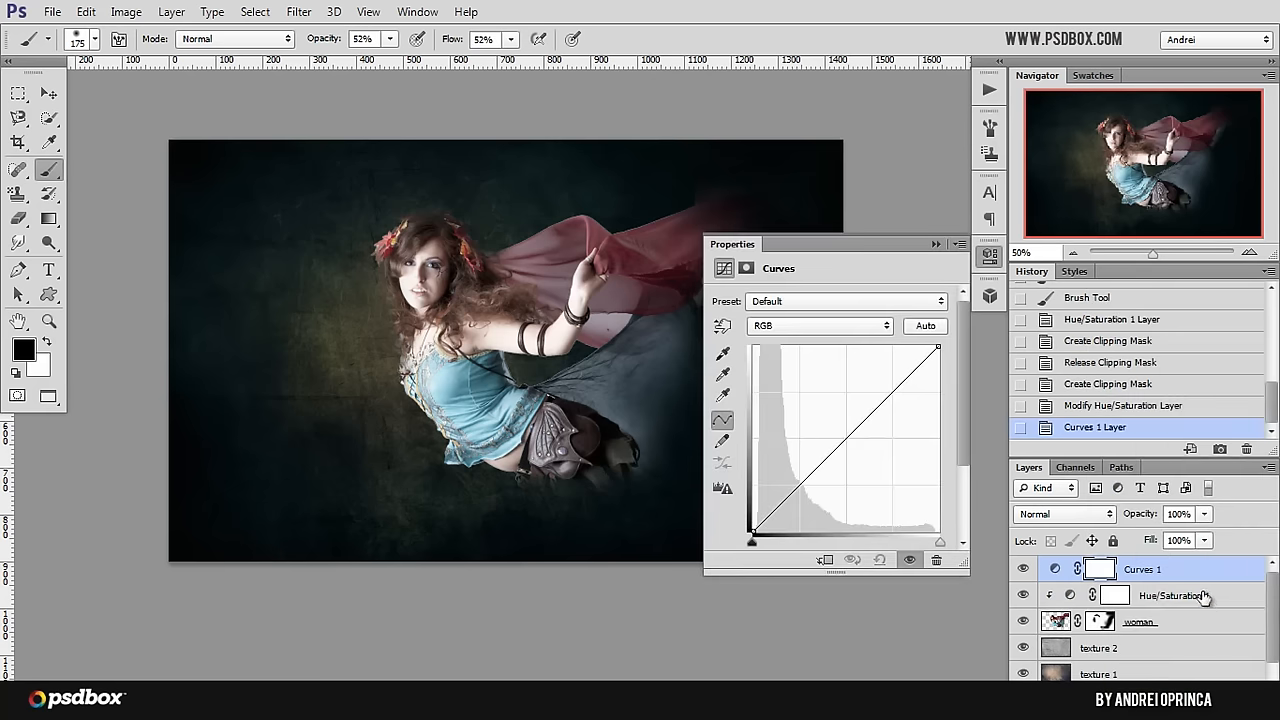
pyautogui.hotkey('ctrl', 'alt', 'g')
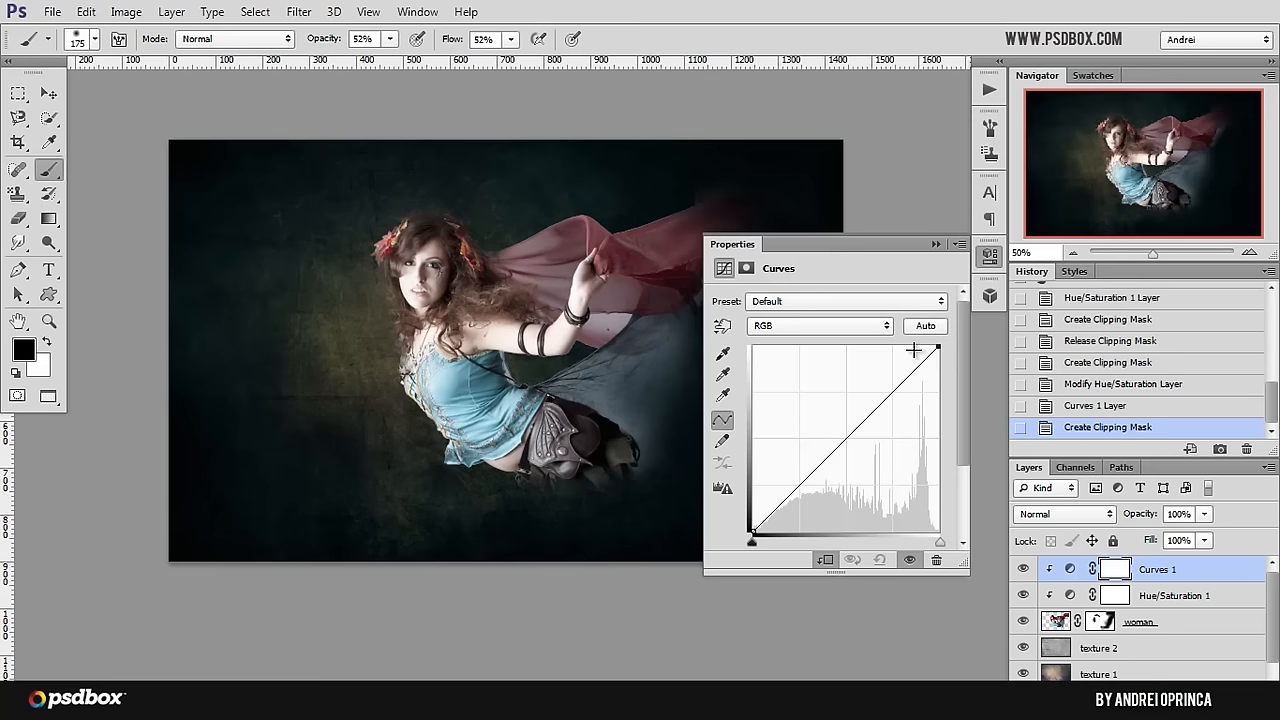
# Step: Darken the woman by slightly lowering the white point of the RGB curve and pulling its midtones down a little
pyautogui.moveTo(938, 345); pyautogui.dragTo(938, 357)
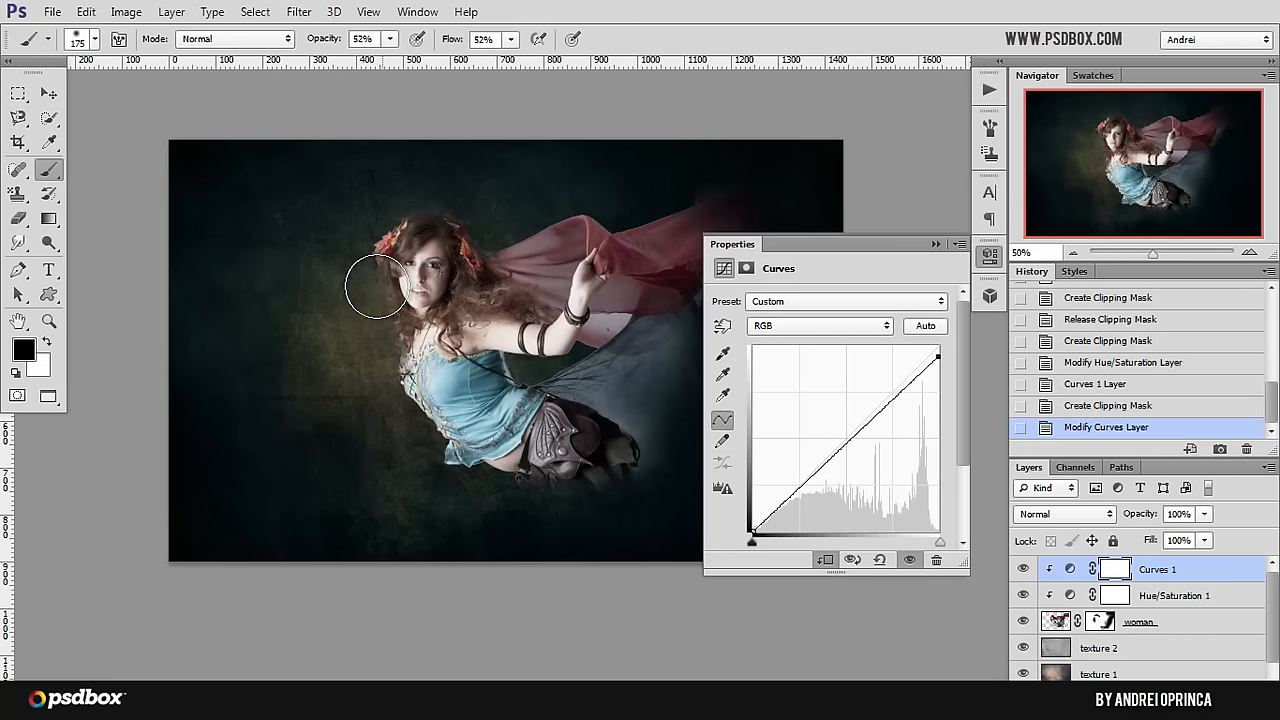
pyautogui.scroll(4, 375, 283)
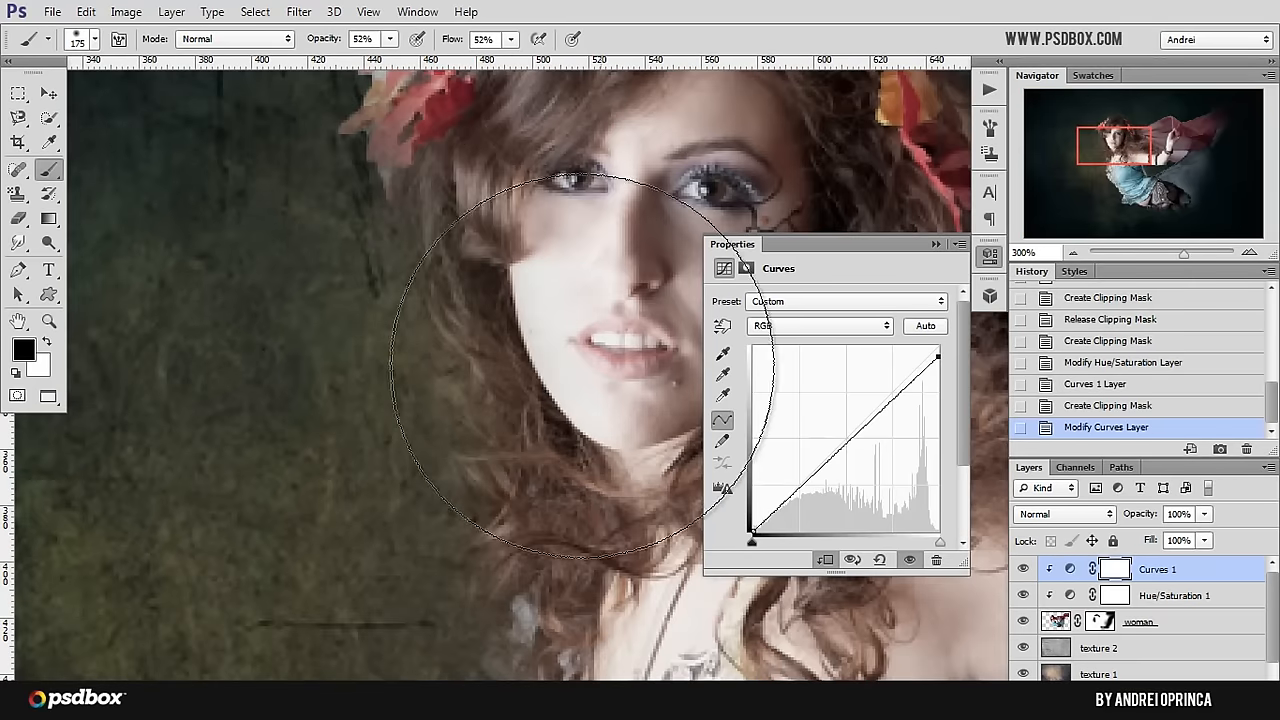
pyautogui.moveTo(400, 309); pyautogui.dragTo(325, 319)
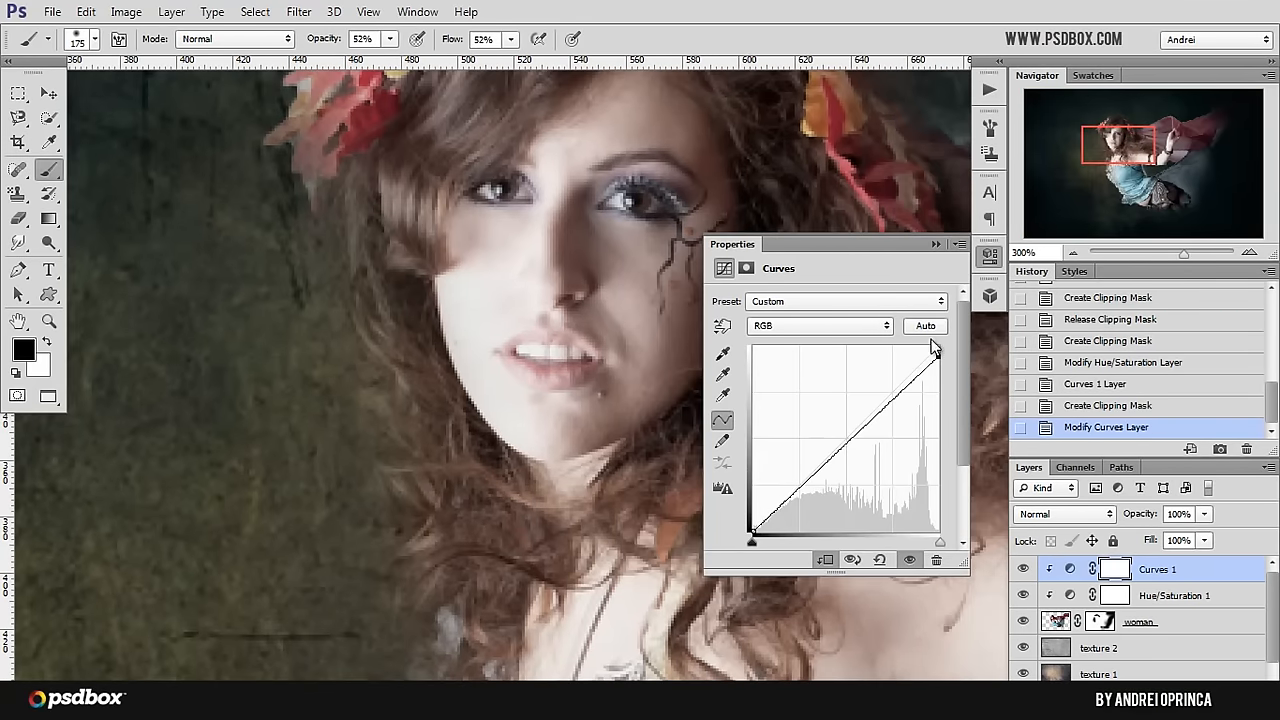
pyautogui.moveTo(938, 357); pyautogui.dragTo(938, 347)
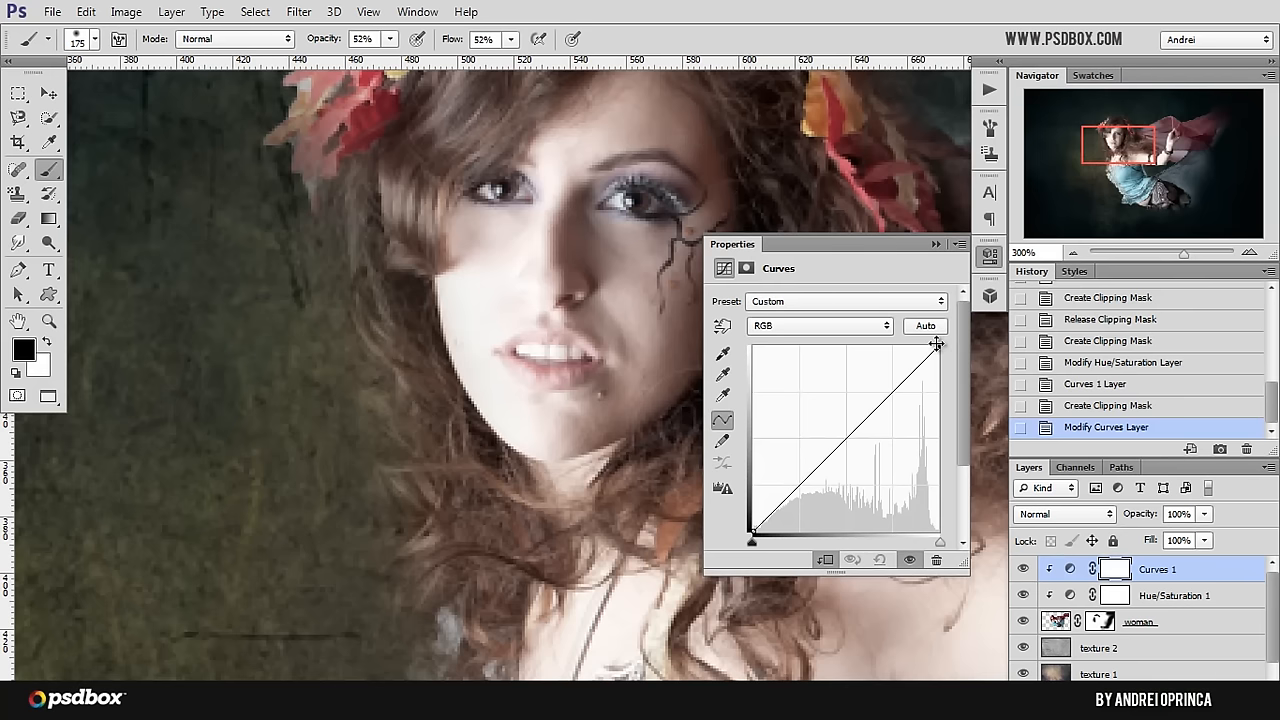
pyautogui.moveTo(938, 347)
pyautogui.mouseDown()
pyautogui.moveTo(940, 378)
pyautogui.moveTo(940, 345)
pyautogui.moveTo(946, 366)
pyautogui.moveTo(949, 356)
pyautogui.mouseUp()
pyautogui.hotkey('ctrl', '1')
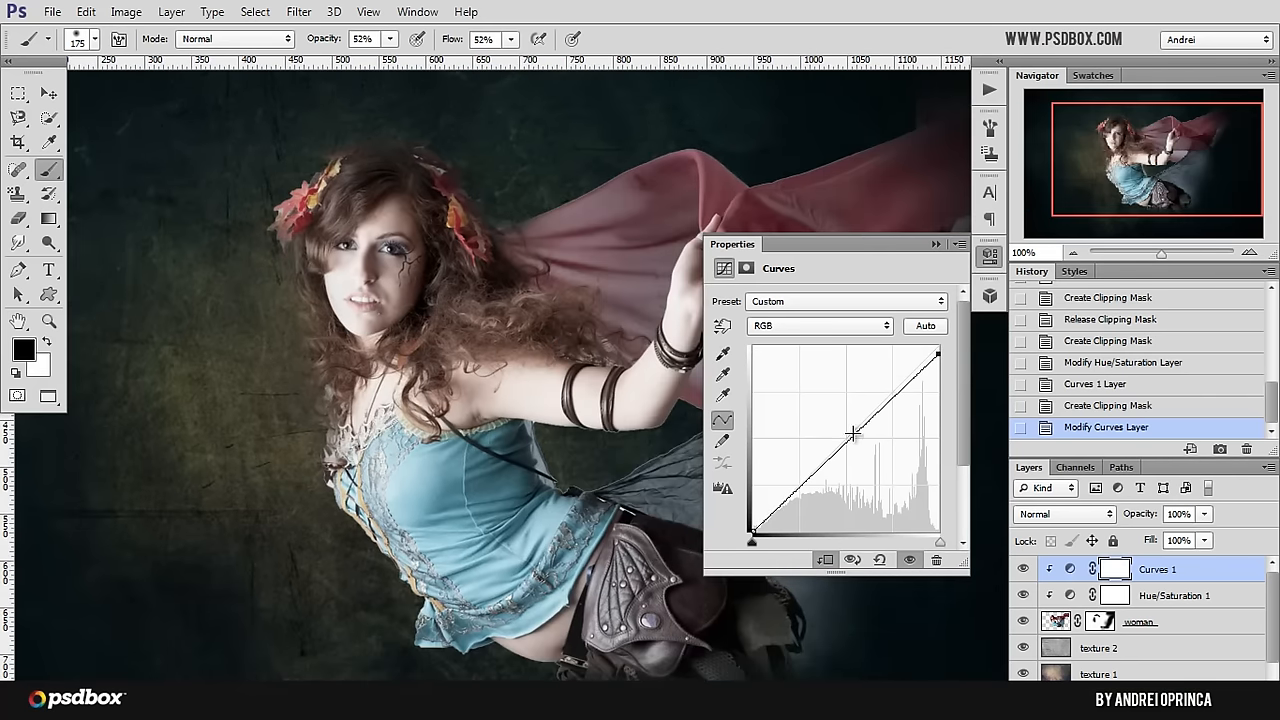
pyautogui.moveTo(854, 433)
pyautogui.mouseDown()
pyautogui.moveTo(851, 456)
pyautogui.moveTo(862, 440)
pyautogui.mouseUp()
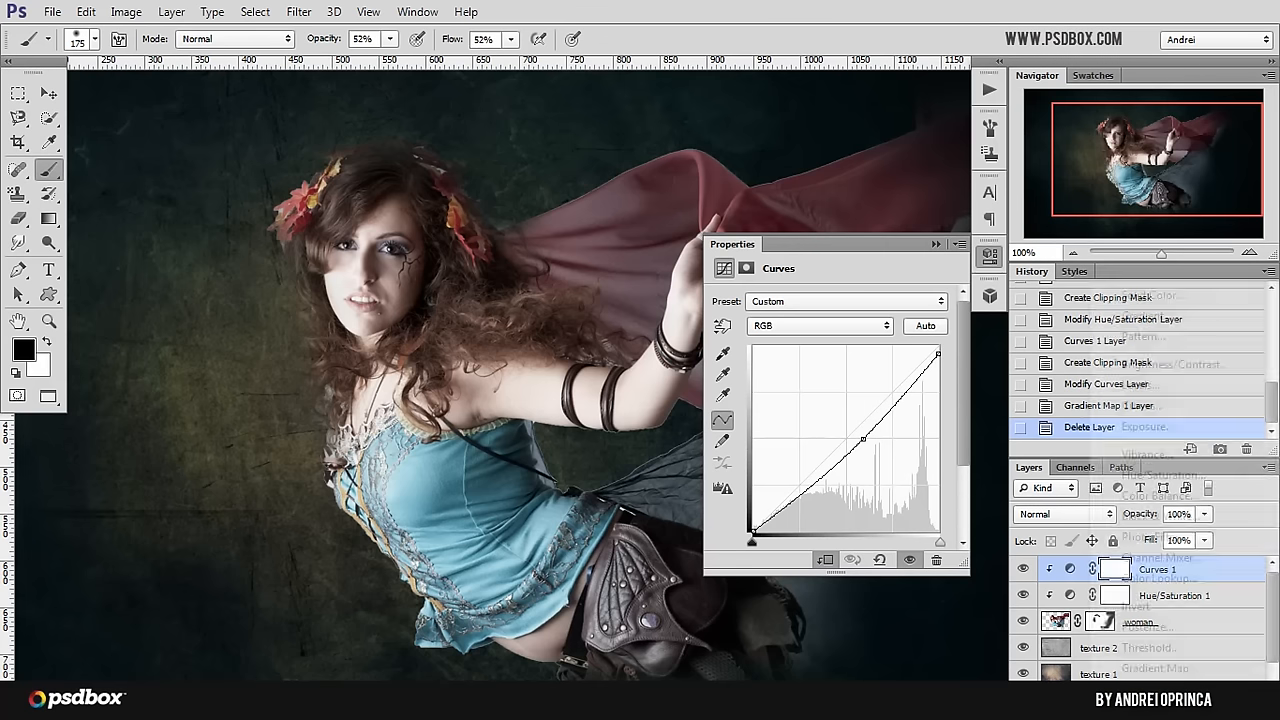
# Step: Add a Gradient Map adjustment layer above the Curves layer and clip it to the woman layer
pyautogui.click(1158, 679)
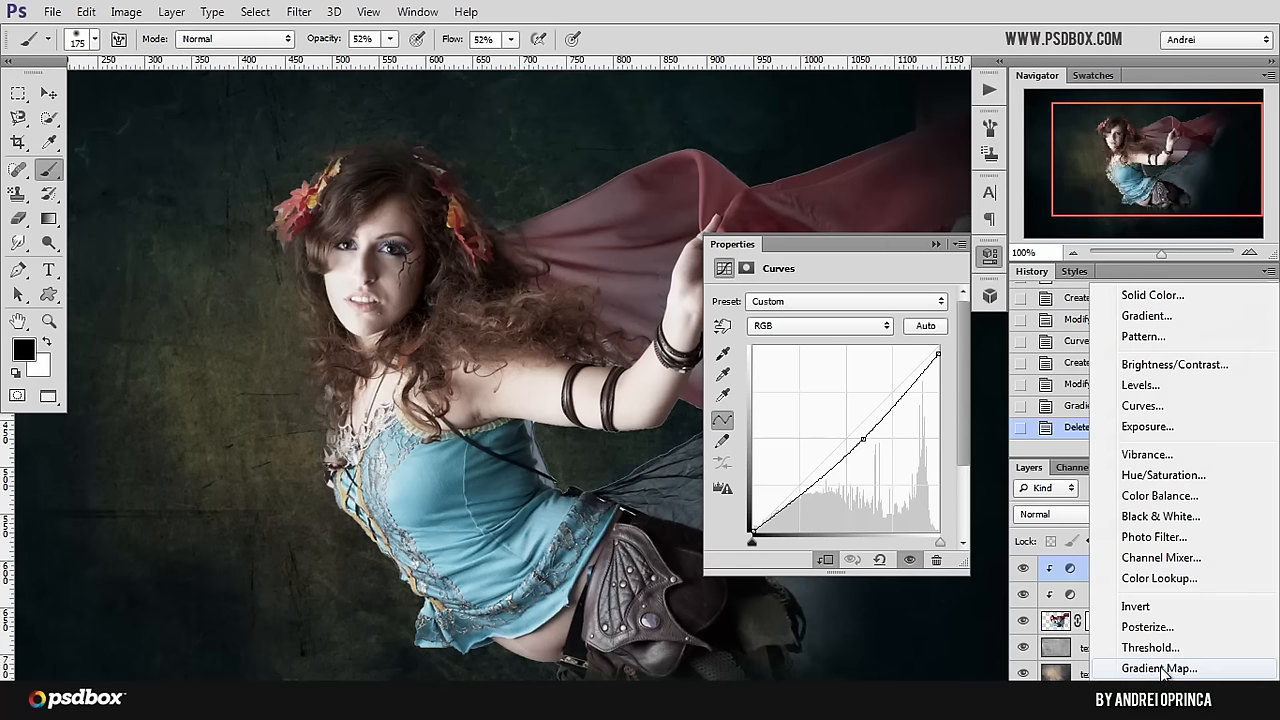
pyautogui.click(1160, 670)
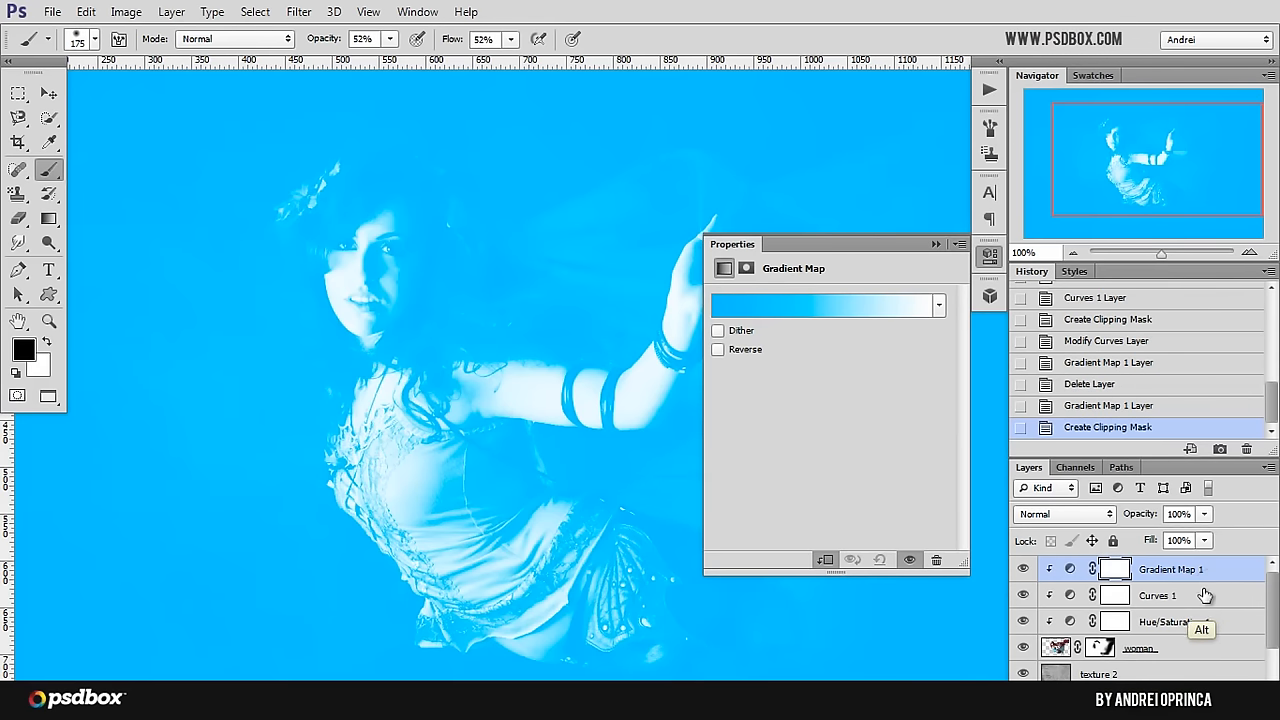
pyautogui.keyDown('alt'); pyautogui.click(1213, 578); pyautogui.keyUp('alt')
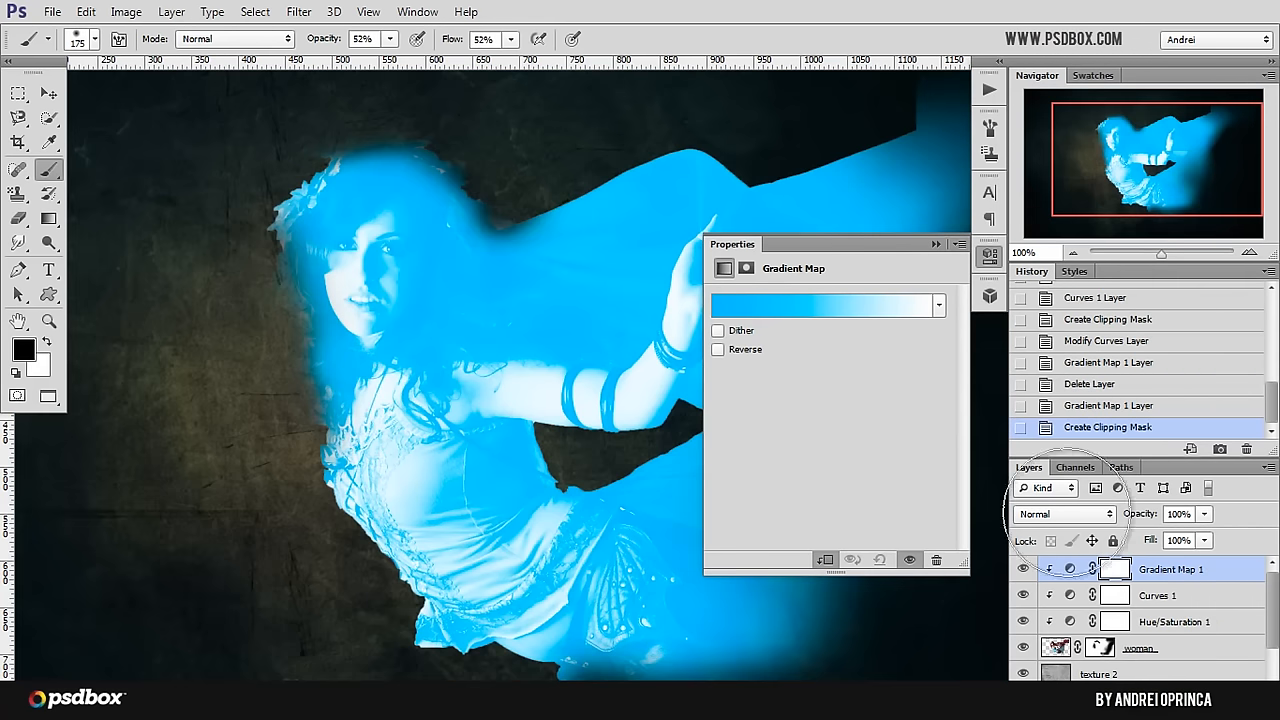
# Step: Edit the Gradient Map's gradient and set the colour stop at location 0% to dark teal #20616f
pyautogui.click(791, 303)
pyautogui.click(762, 493)
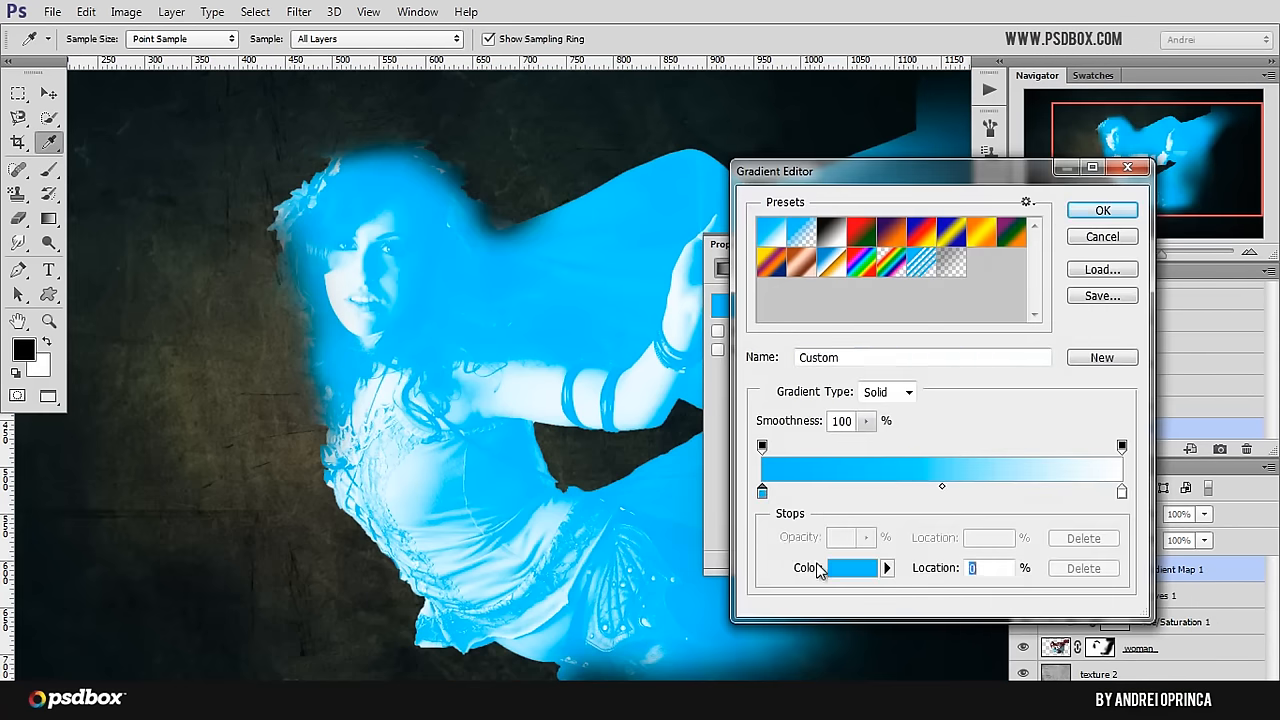
pyautogui.click(855, 568)
pyautogui.click(1178, 495)
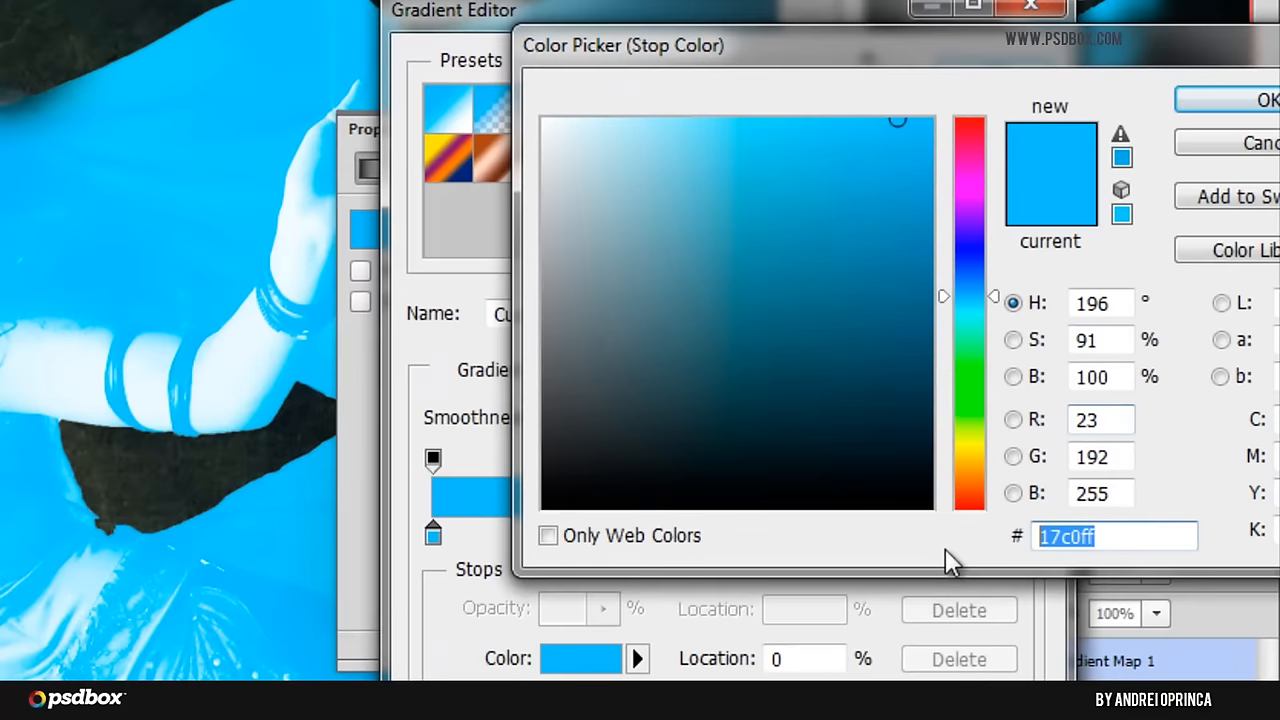
pyautogui.write('20')
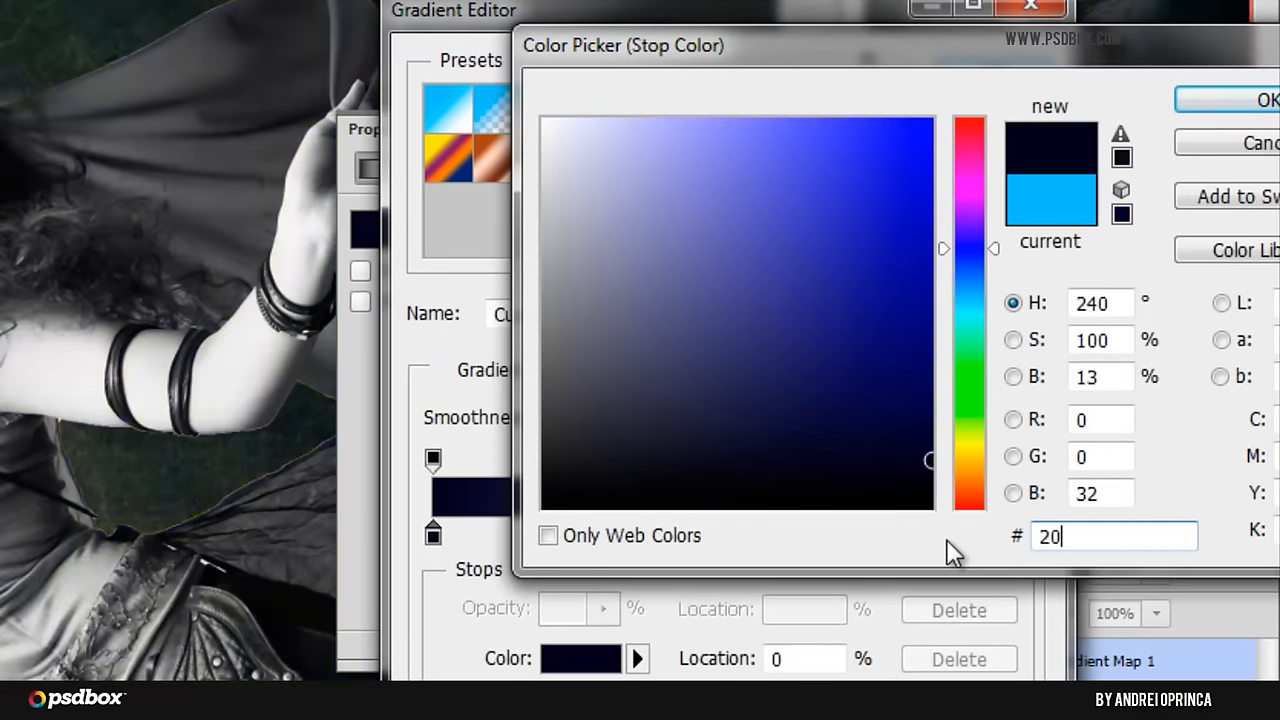
pyautogui.press('BackSpace')
pyautogui.press('BackSpace')
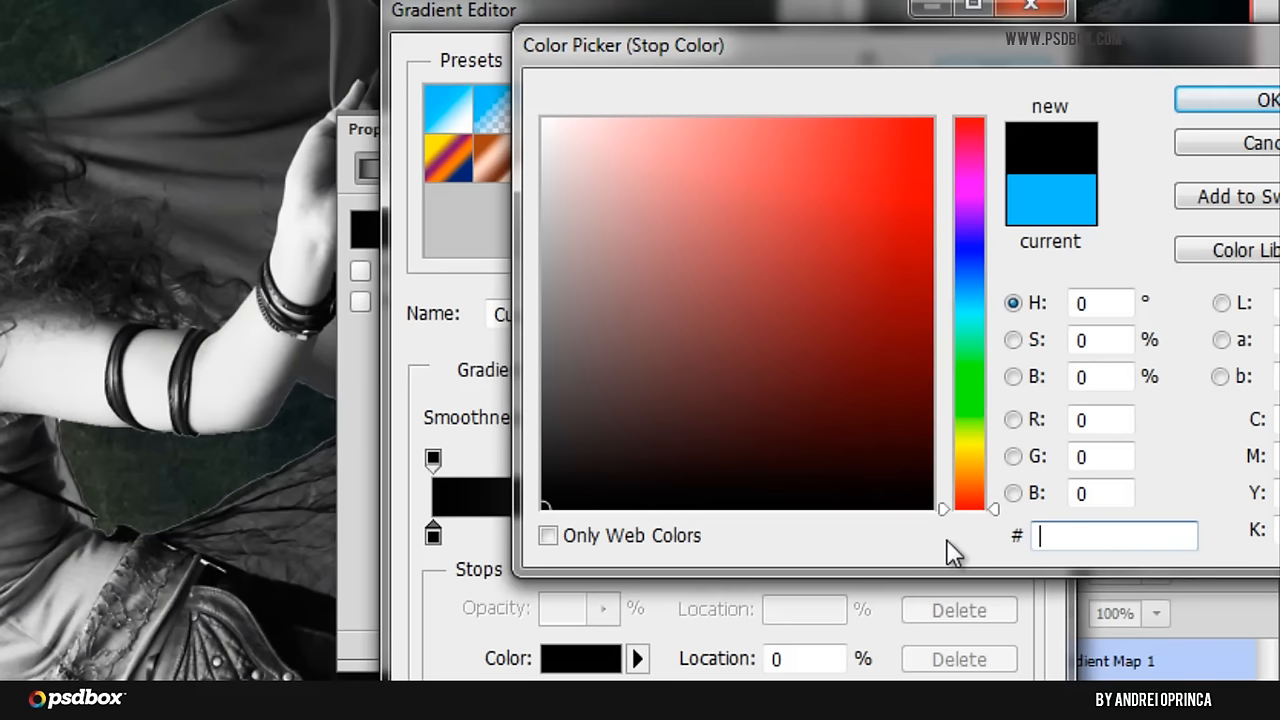
pyautogui.write('2061')
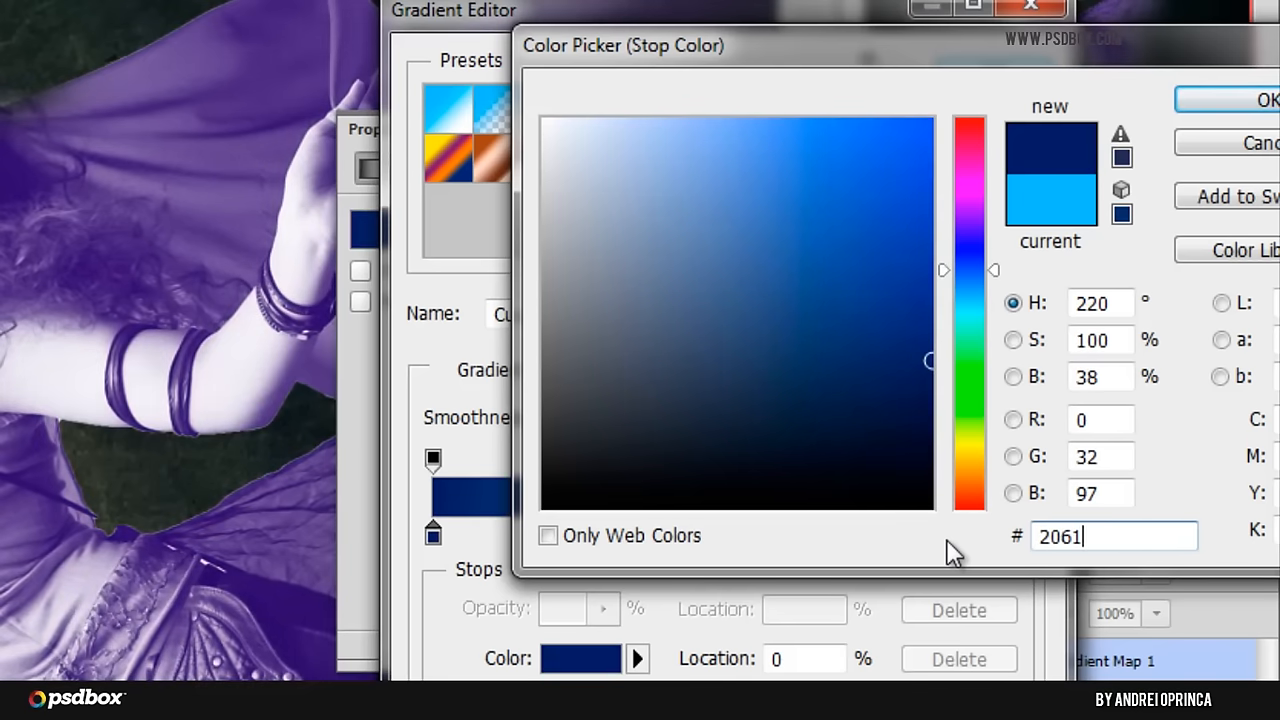
pyautogui.write('6f')
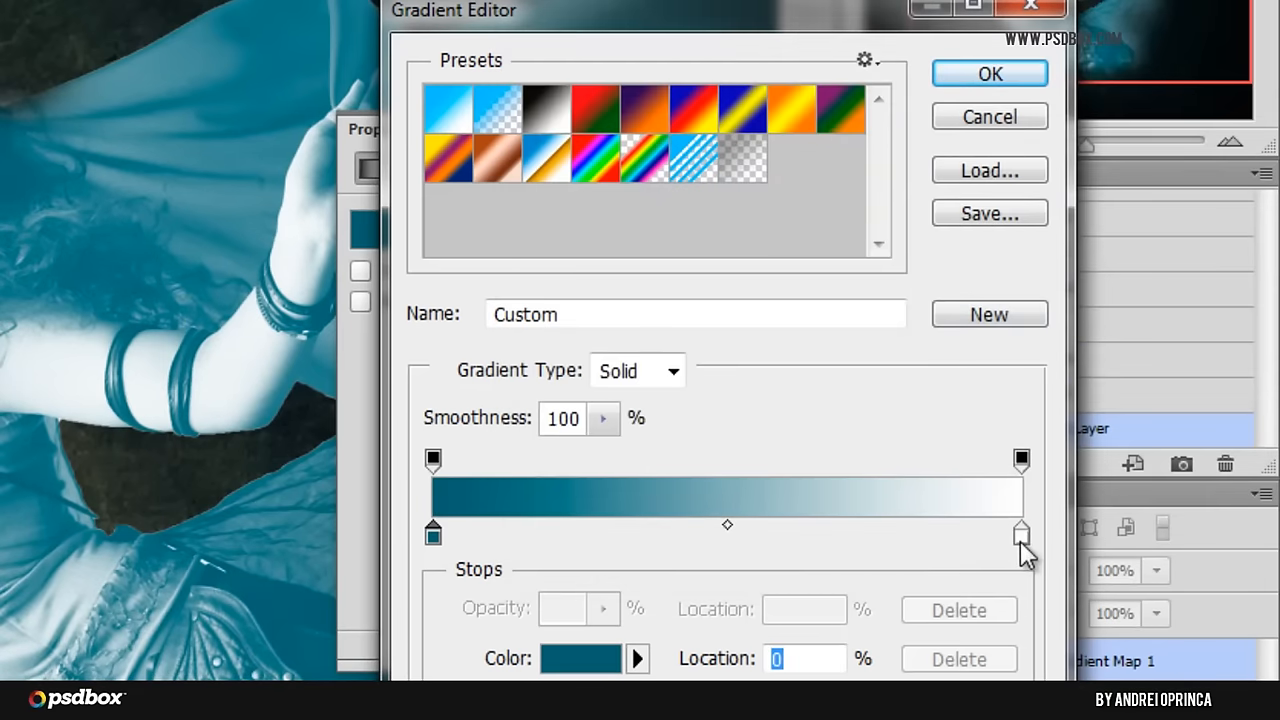
# Step: Set the colour stop at location 100% to light brown #c29667 and apply the edited gradient
pyautogui.click(1021, 534)
pyautogui.click(583, 658)
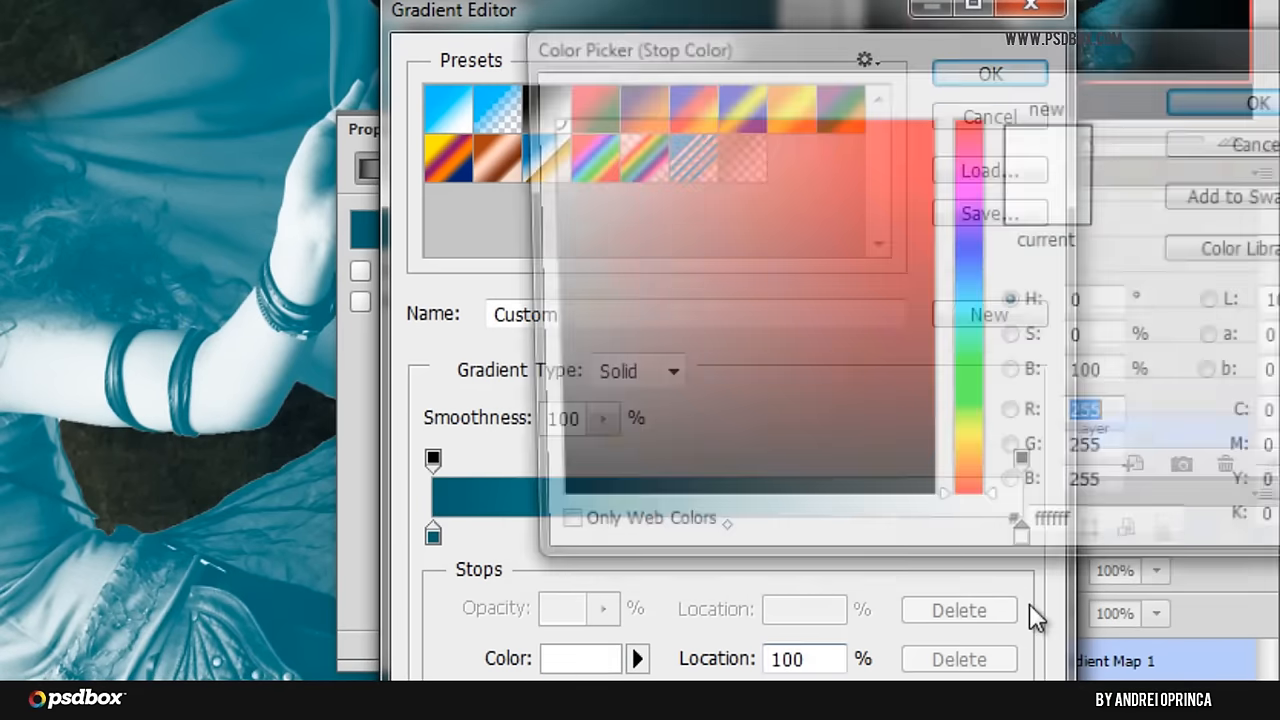
pyautogui.write('c2')
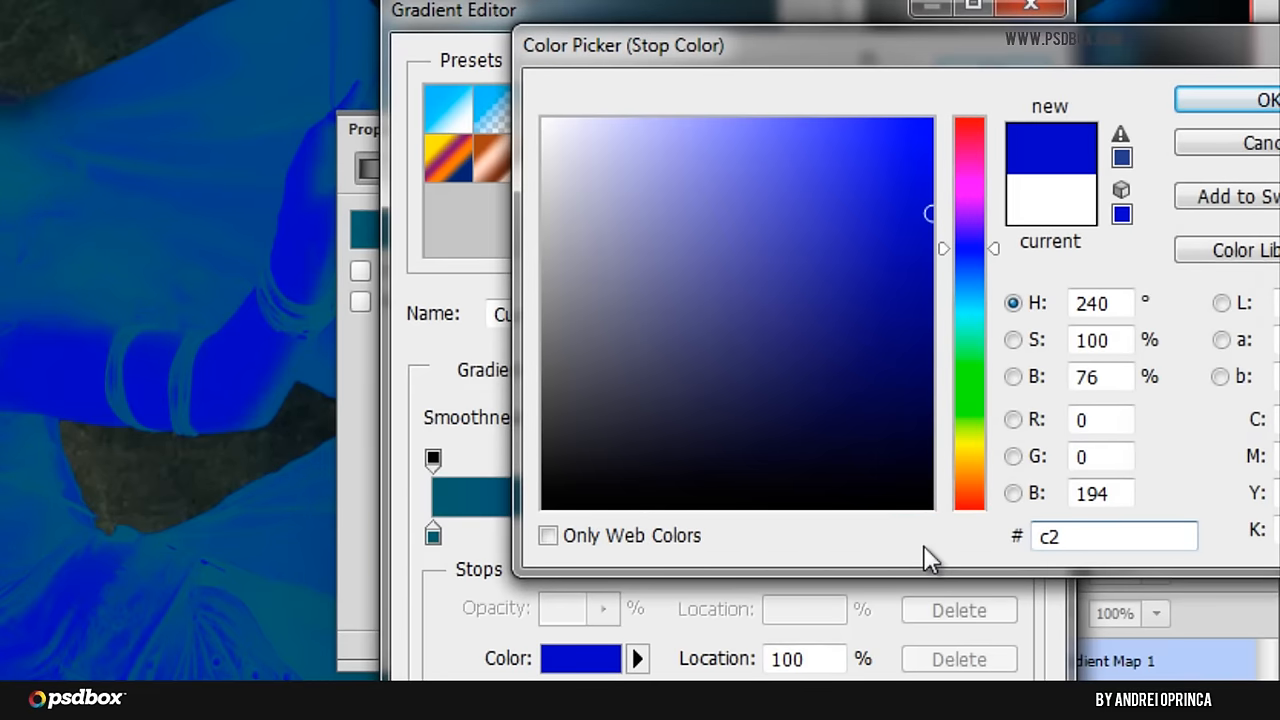
pyautogui.write('9667')
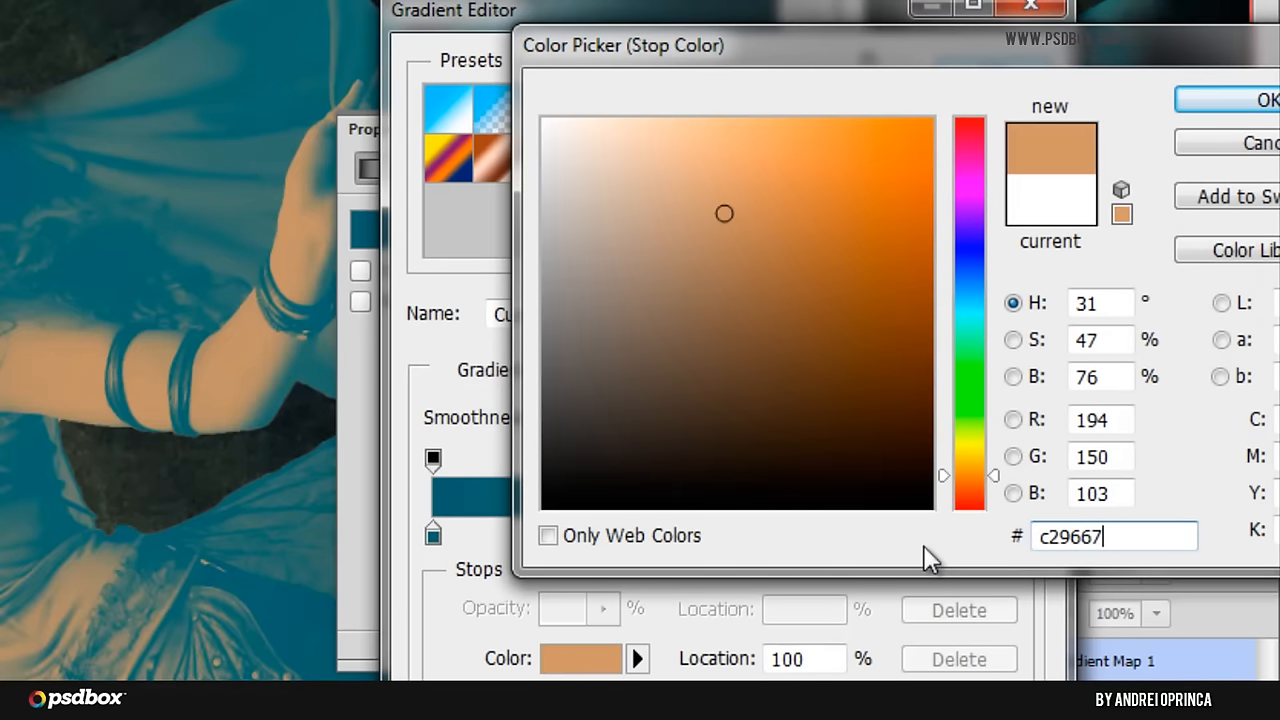
pyautogui.click(1205, 97)
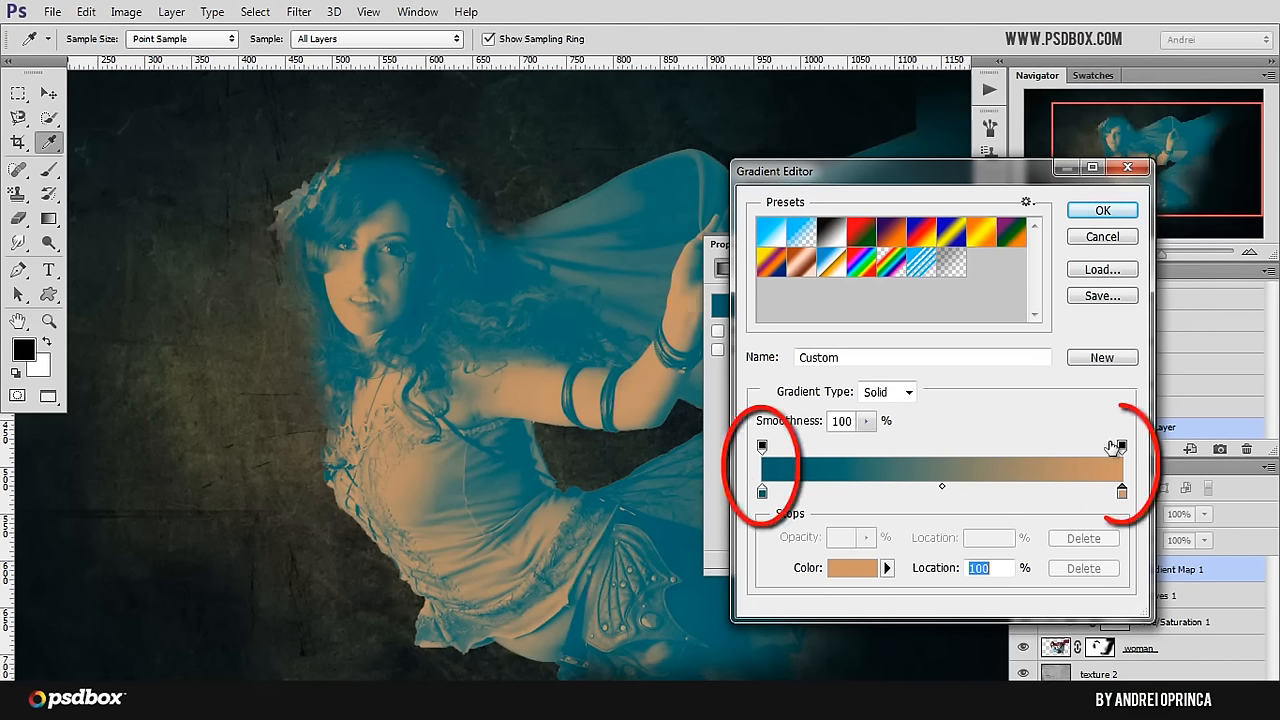
pyautogui.click(762, 491)
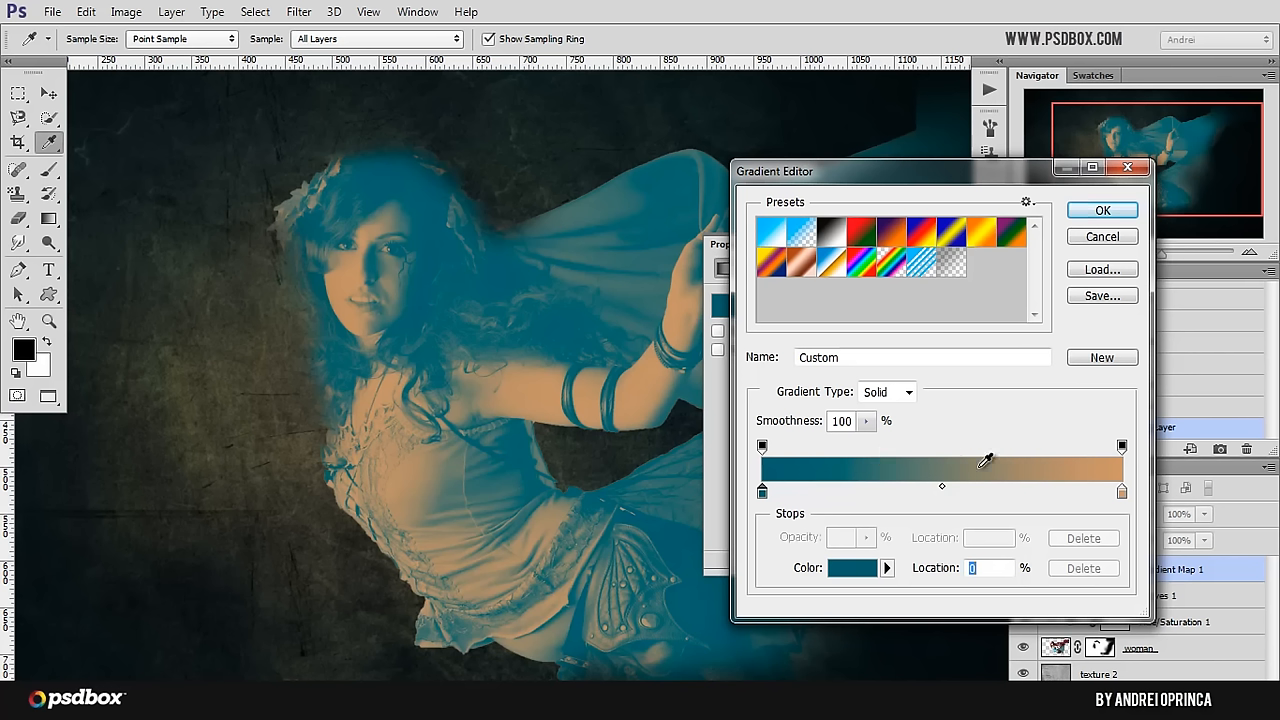
pyautogui.click(1098, 213)
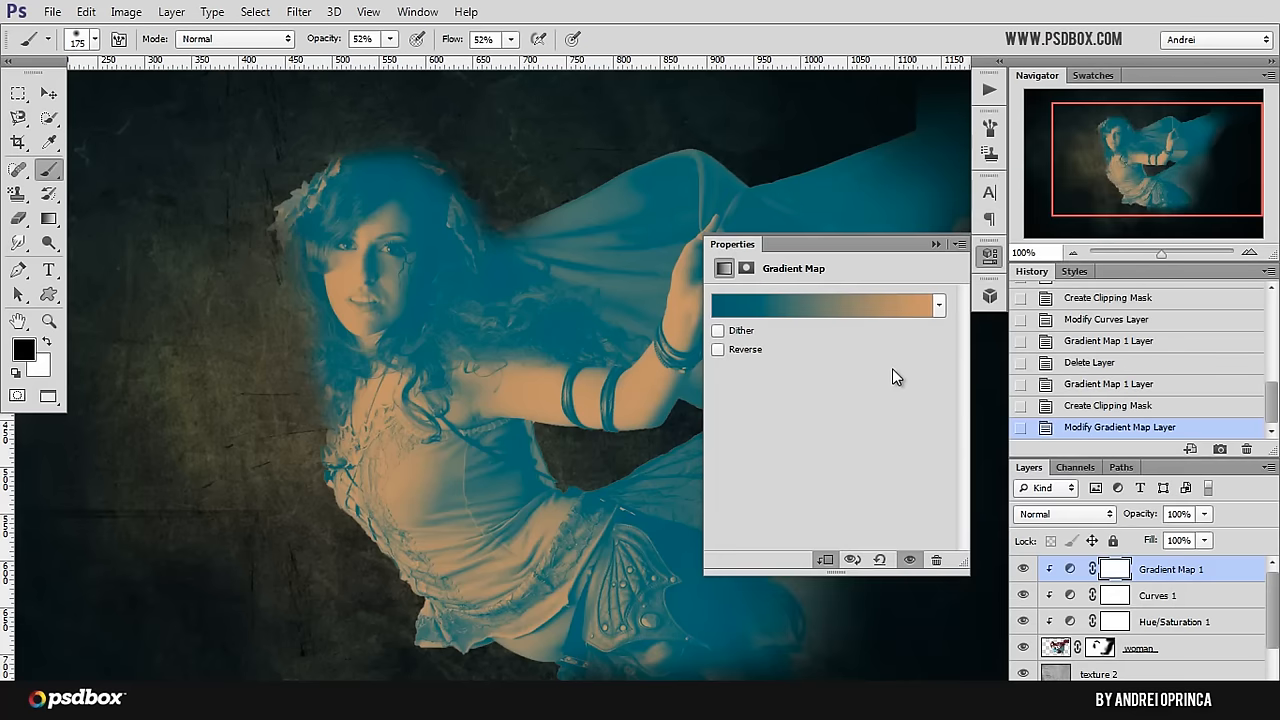
# Step: Set the Gradient Map layer's blend mode to Hard Light and its opacity to 50%
pyautogui.click(1070, 513)
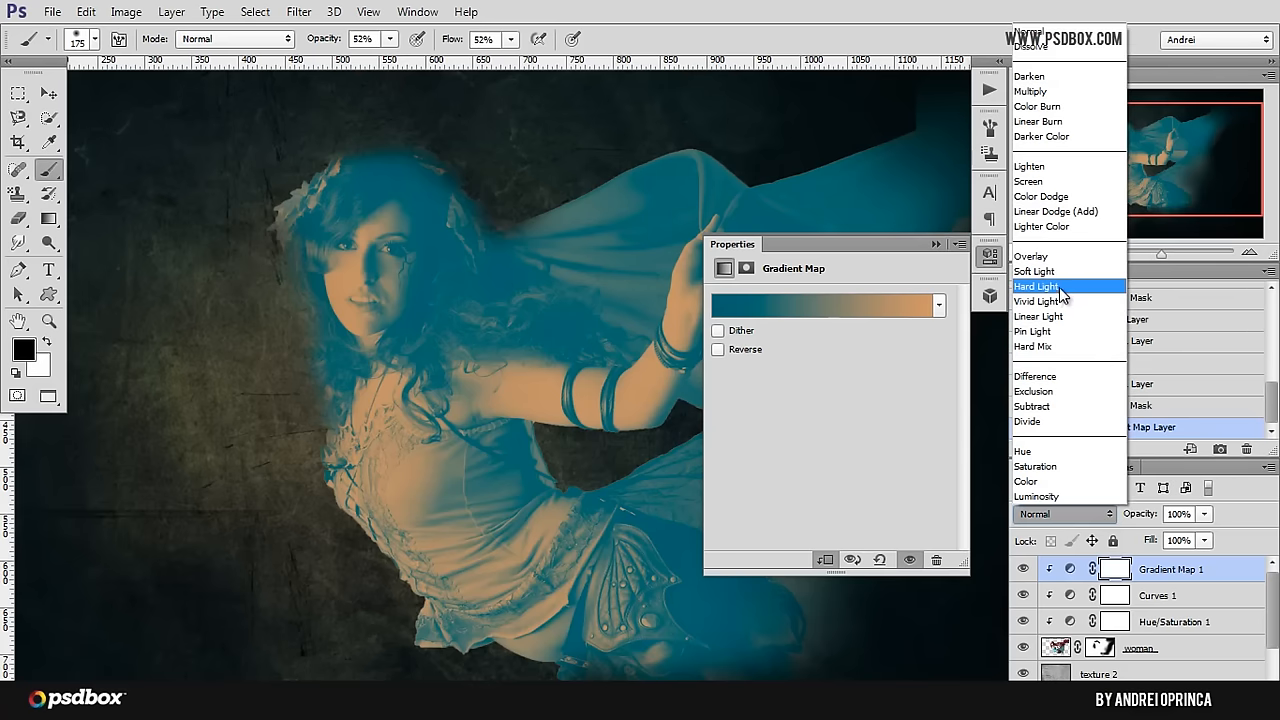
pyautogui.click(1062, 290)
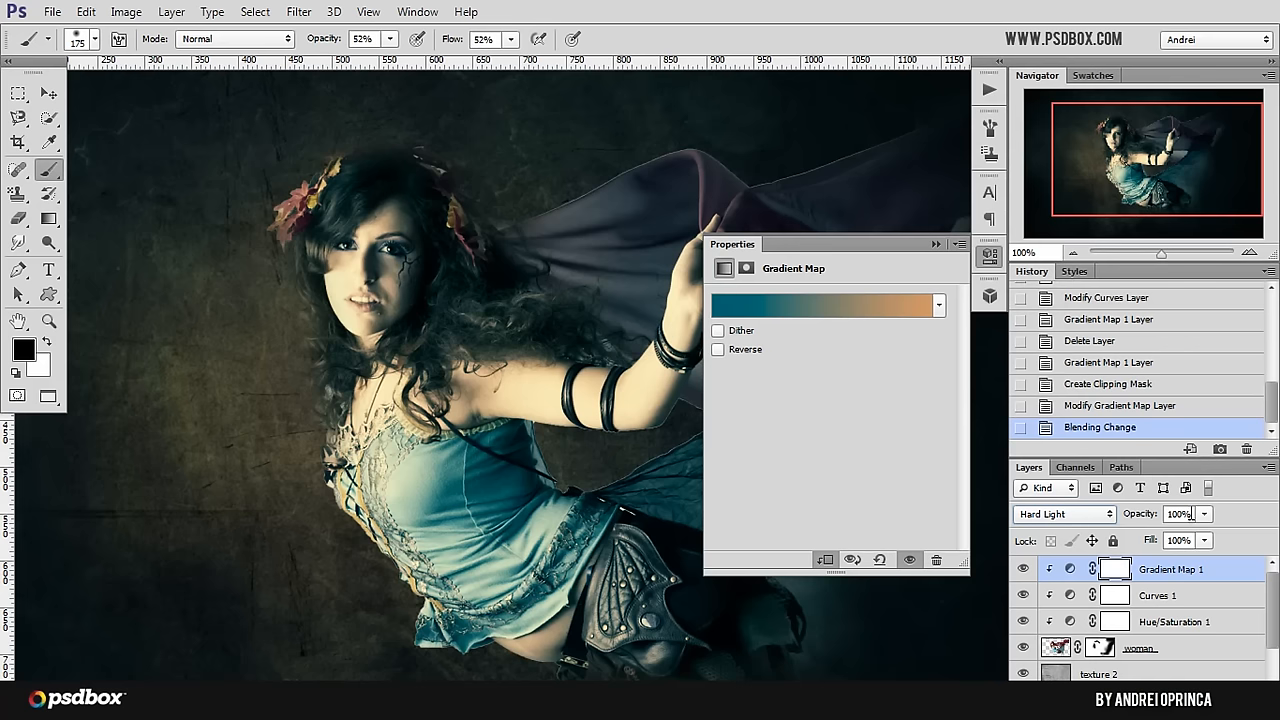
pyautogui.click(1191, 513)
pyautogui.write('50')
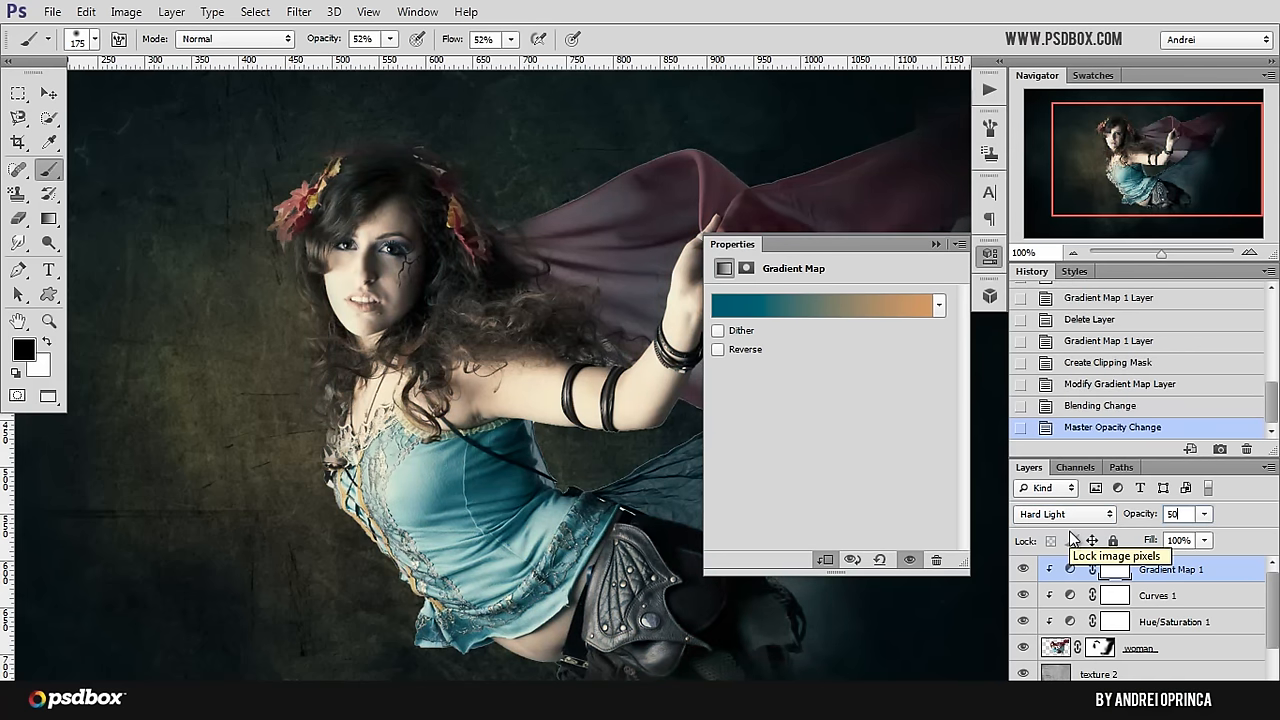
pyautogui.click(936, 244)
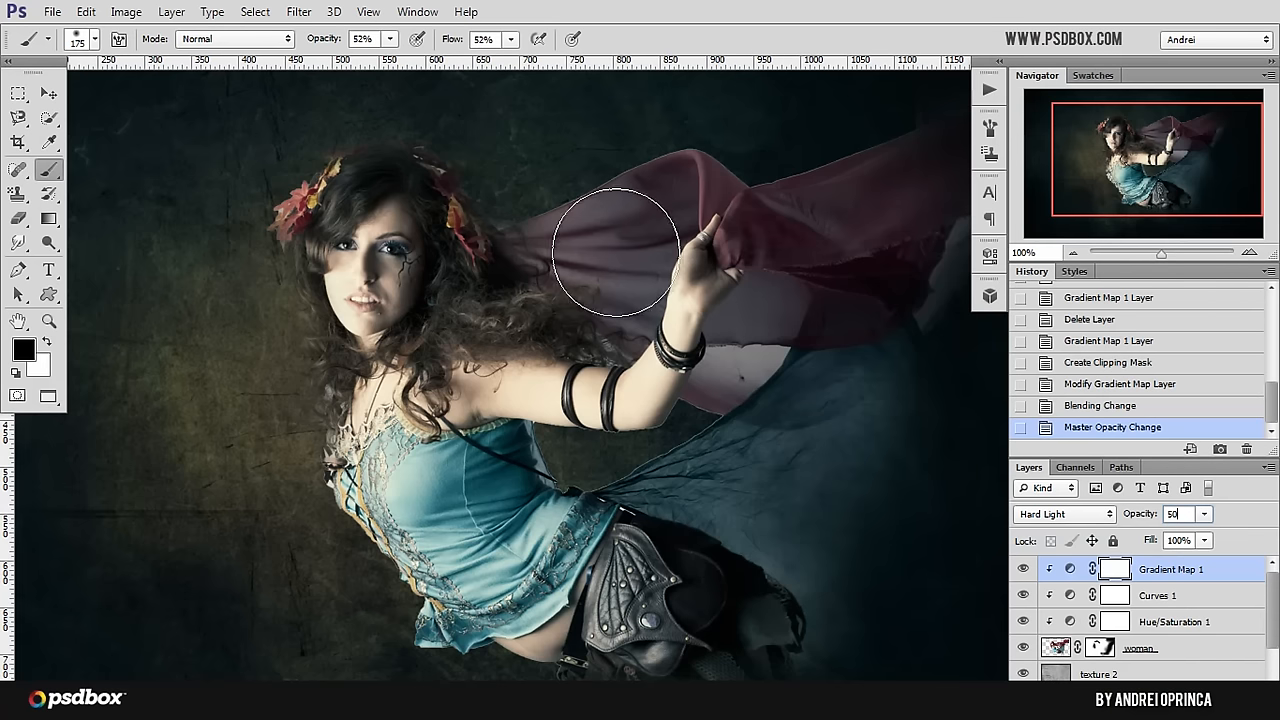
# Step: Compare the full image with and without the Gradient Map 1 layer, leaving the layer visible
pyautogui.scroll(-1, 574, 332)
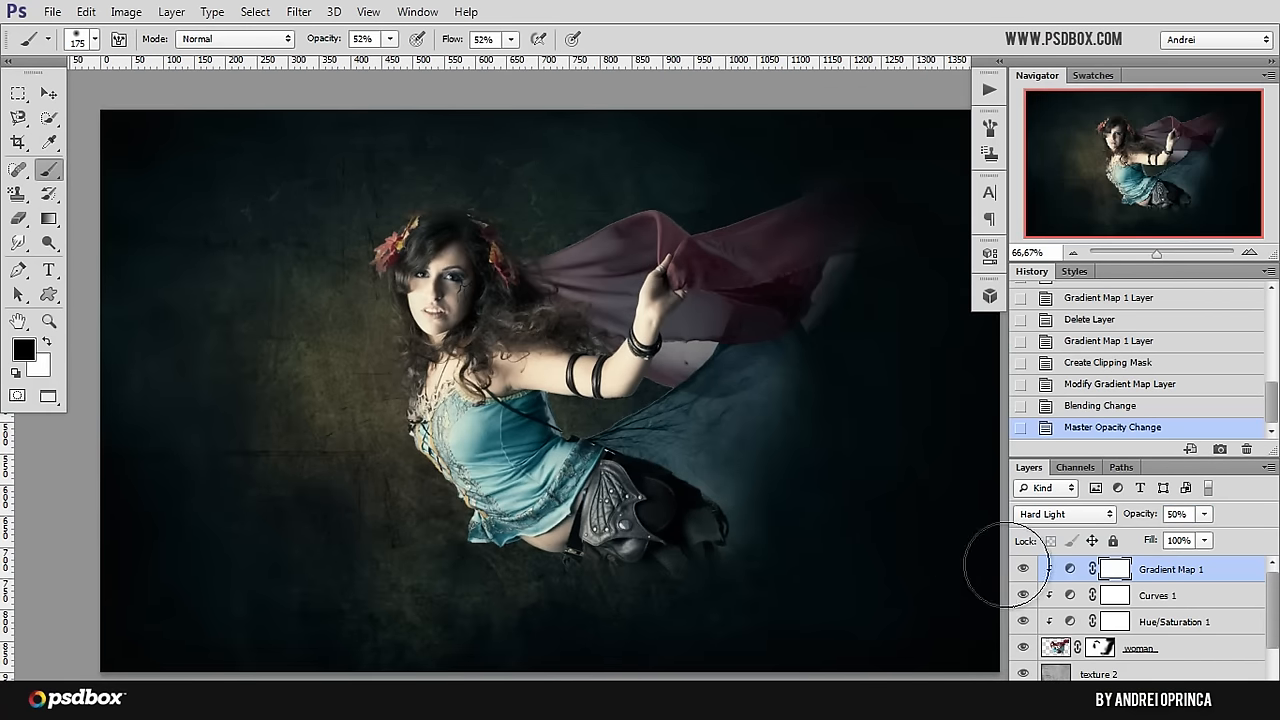
pyautogui.click(1022, 571)
pyautogui.click(1020, 573)
pyautogui.click(1023, 572)
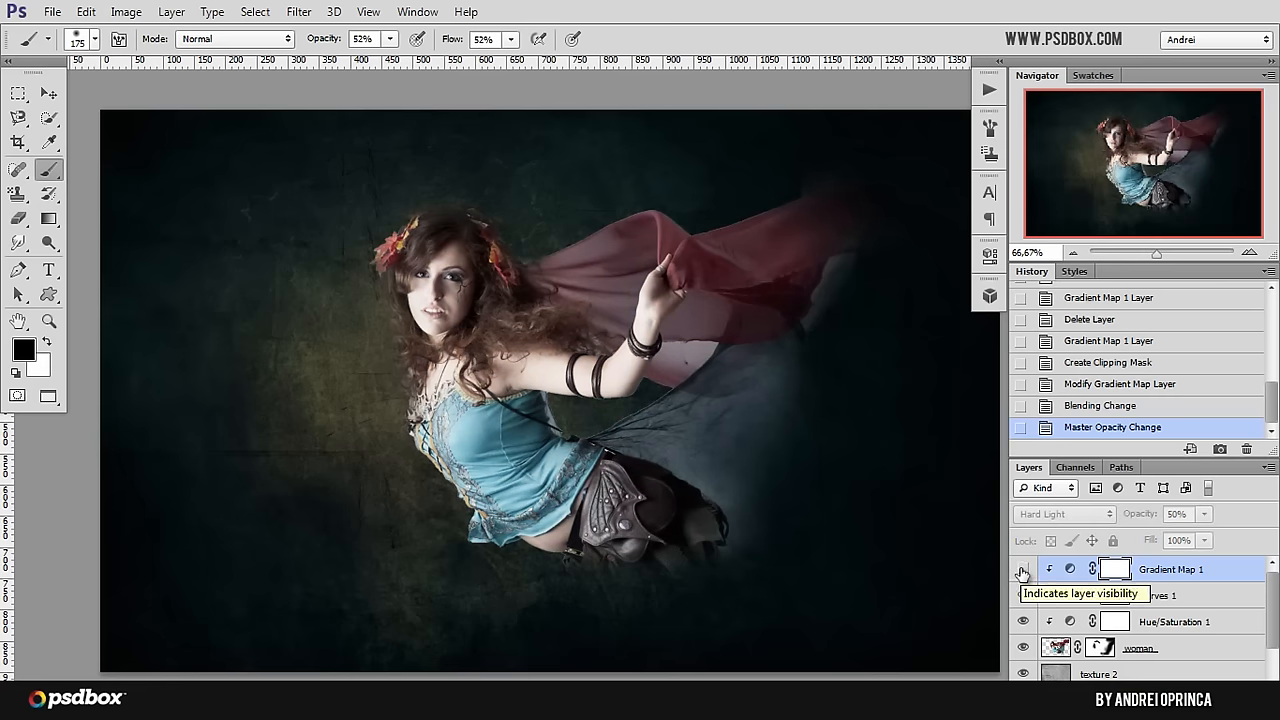
pyautogui.click(1022, 571)
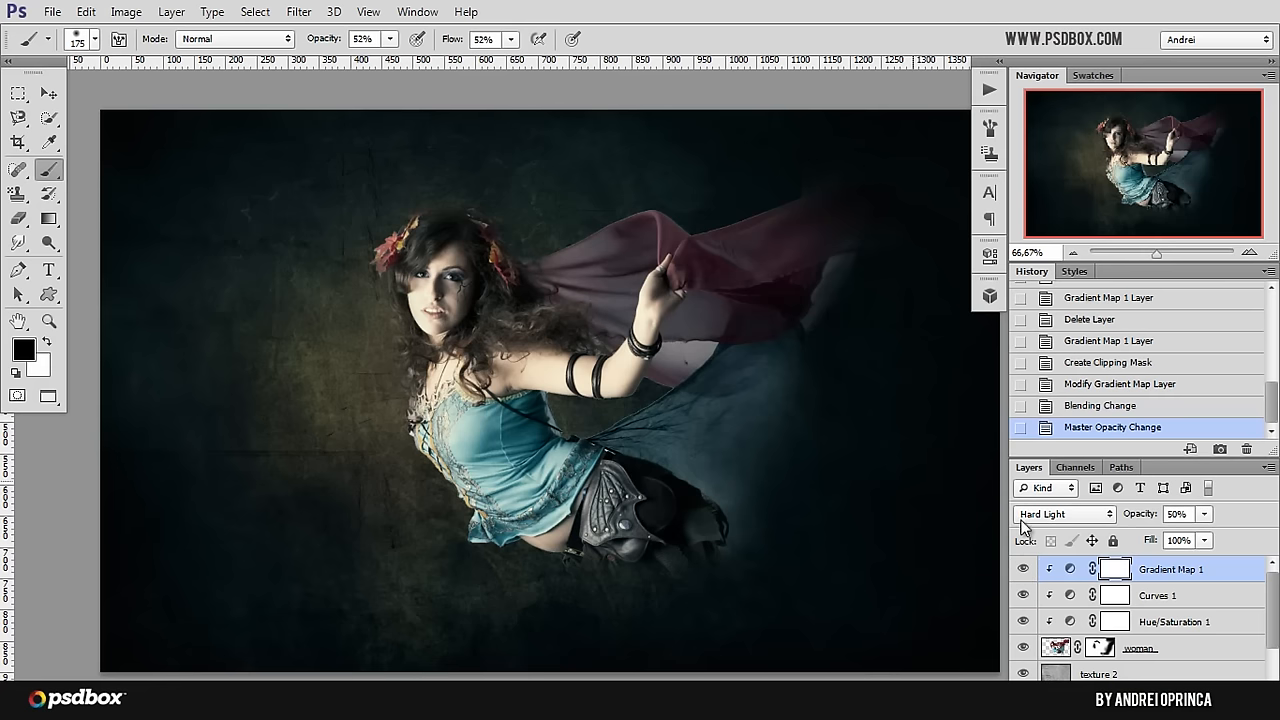
# Step: Compare the woman's colours with and without the Hue/Saturation 1 layer, leaving the layer visible
pyautogui.click(1022, 621)
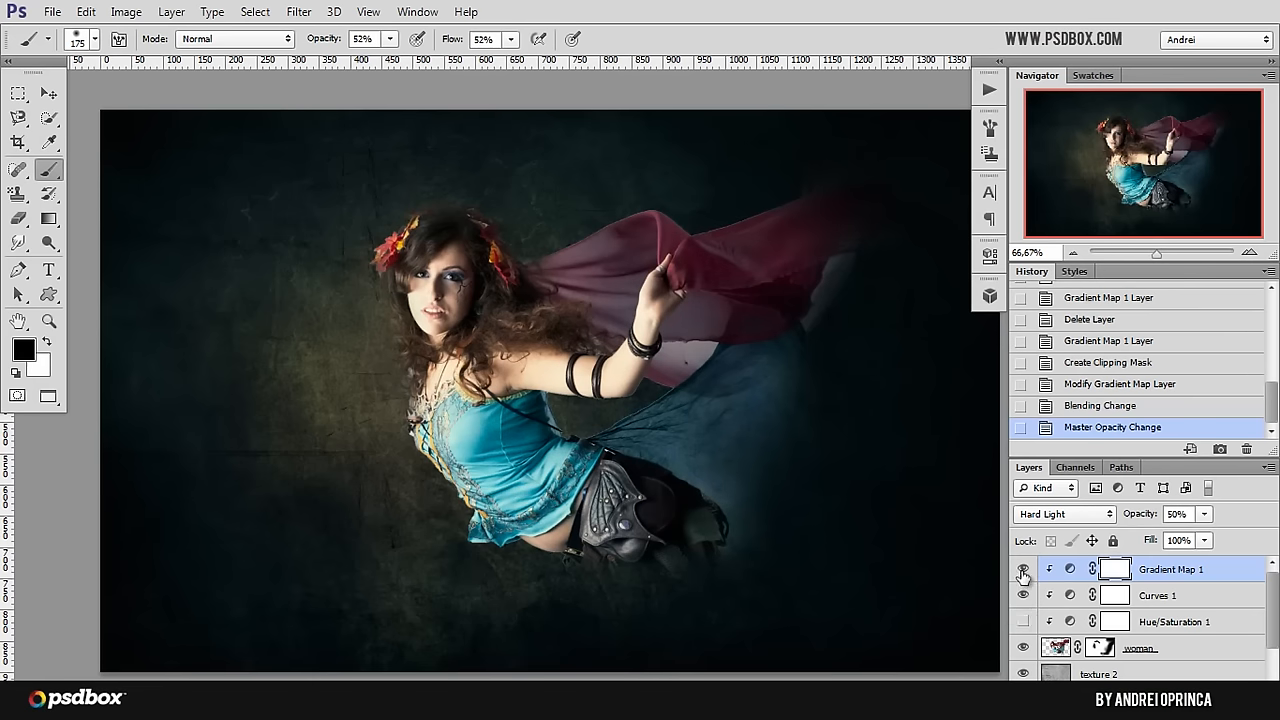
pyautogui.click(1022, 621)
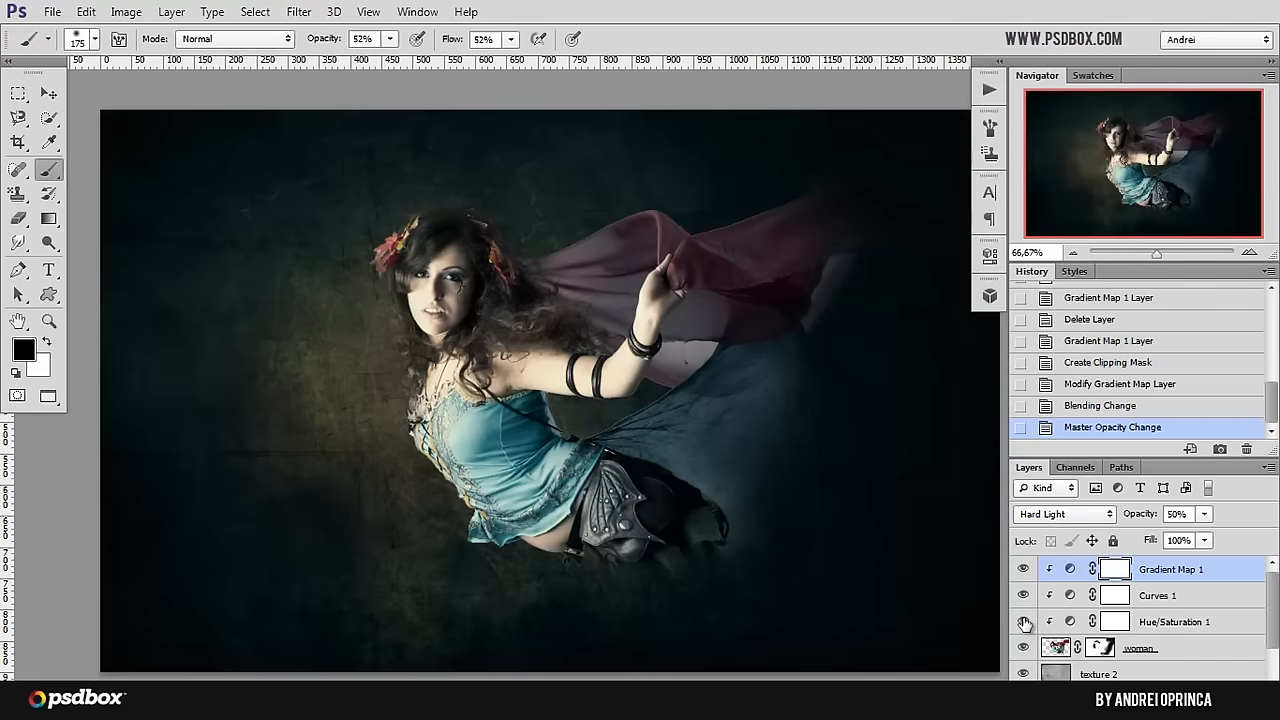
pyautogui.click(1022, 622)
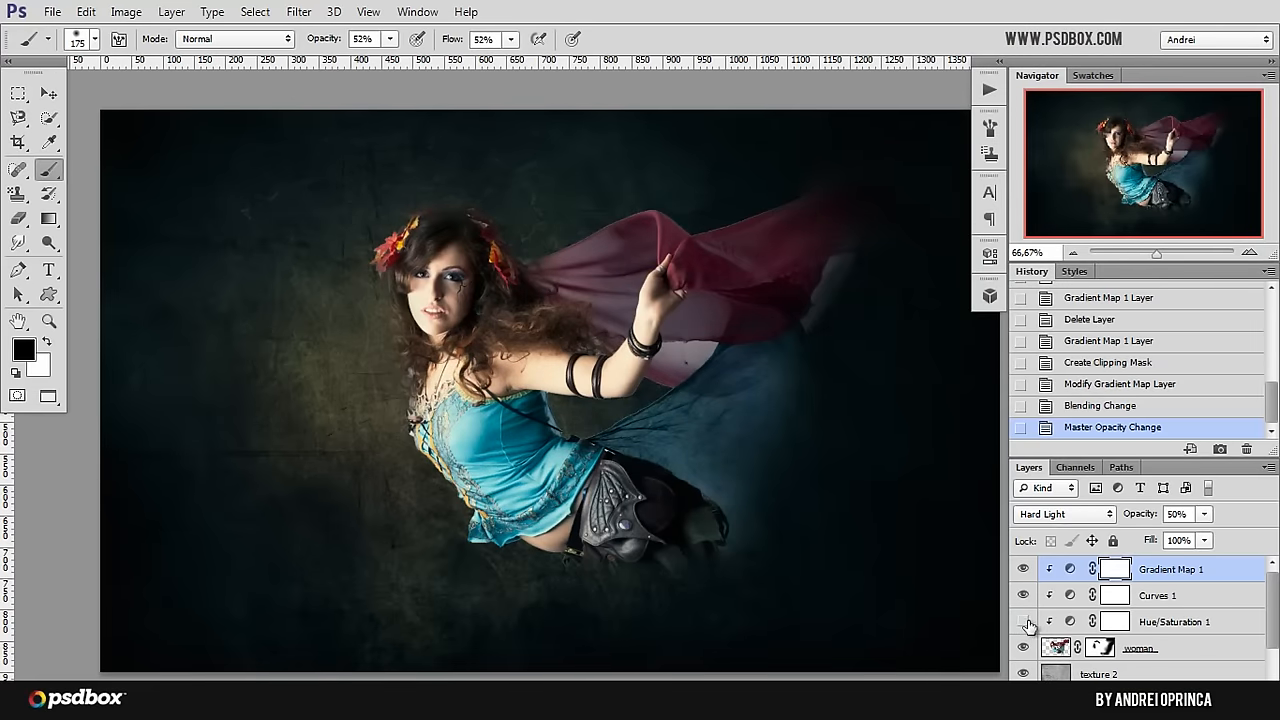
pyautogui.click(1023, 622)
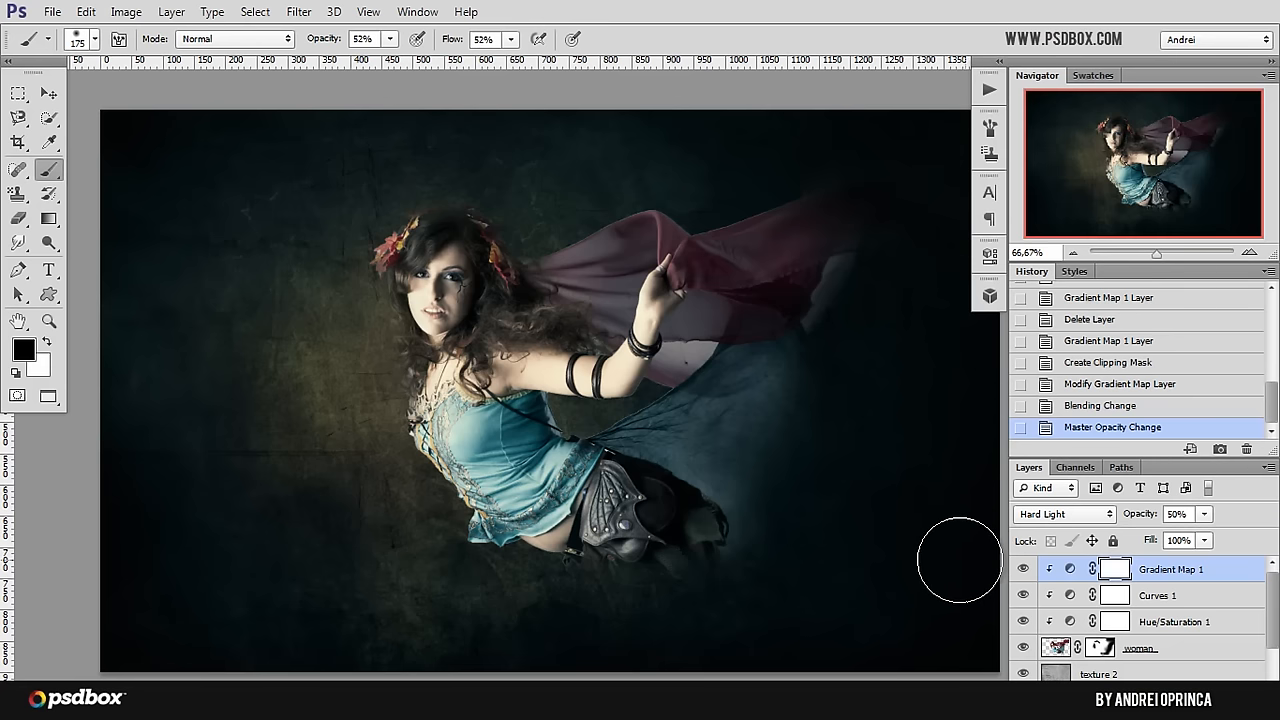
# Step: Open the stock image Let_the_sparks_fly__by_SmileUmbrella from the Stock folder
pyautogui.click(1070, 569)
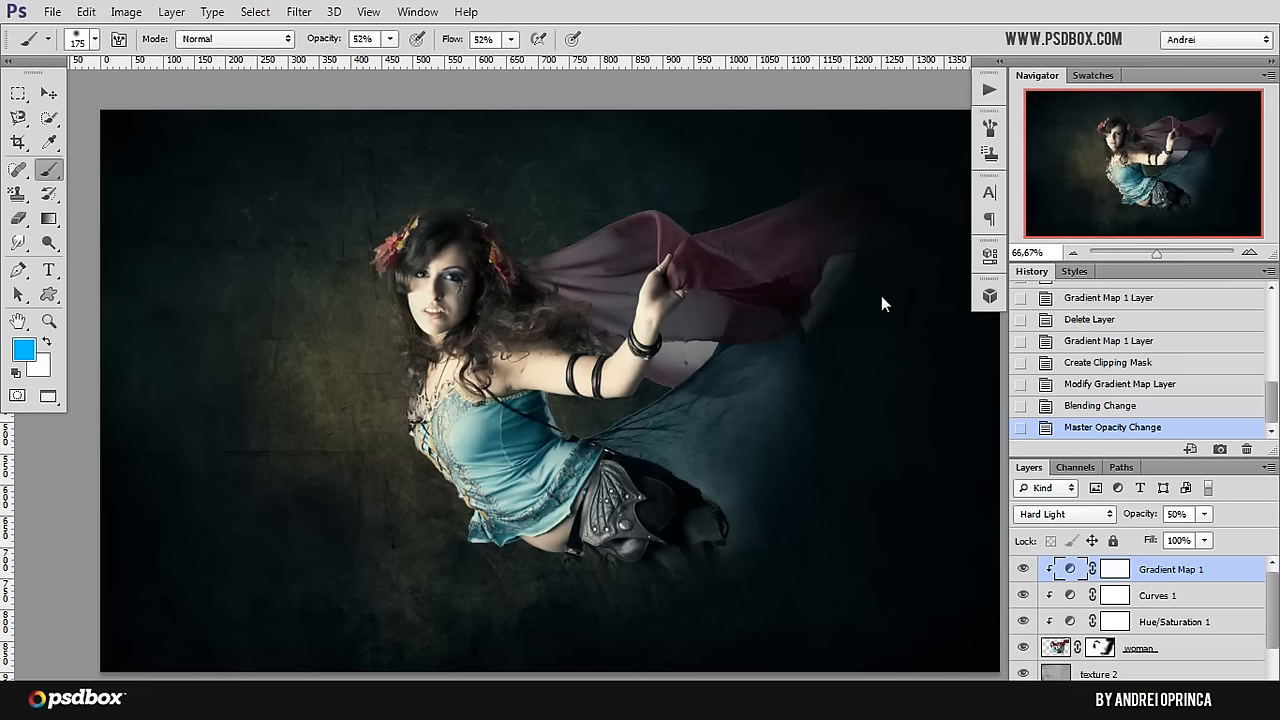
pyautogui.hotkey('ctrl', 'o')
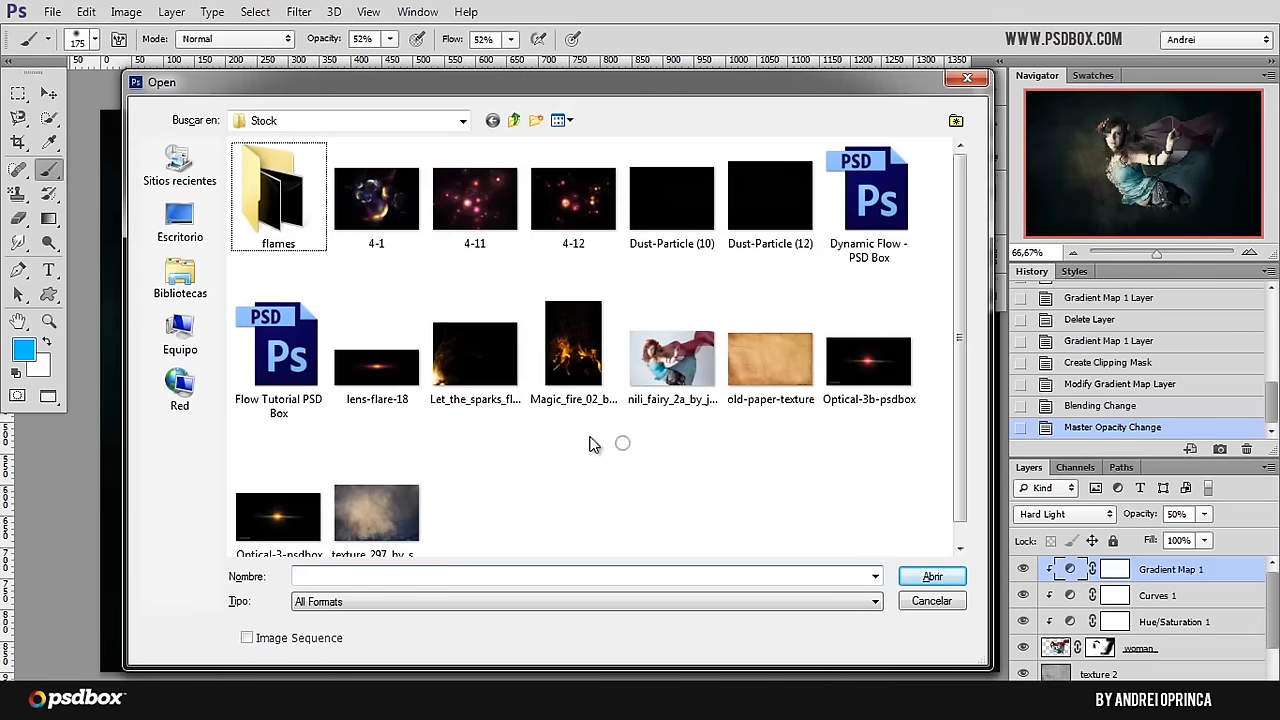
pyautogui.click(462, 382)
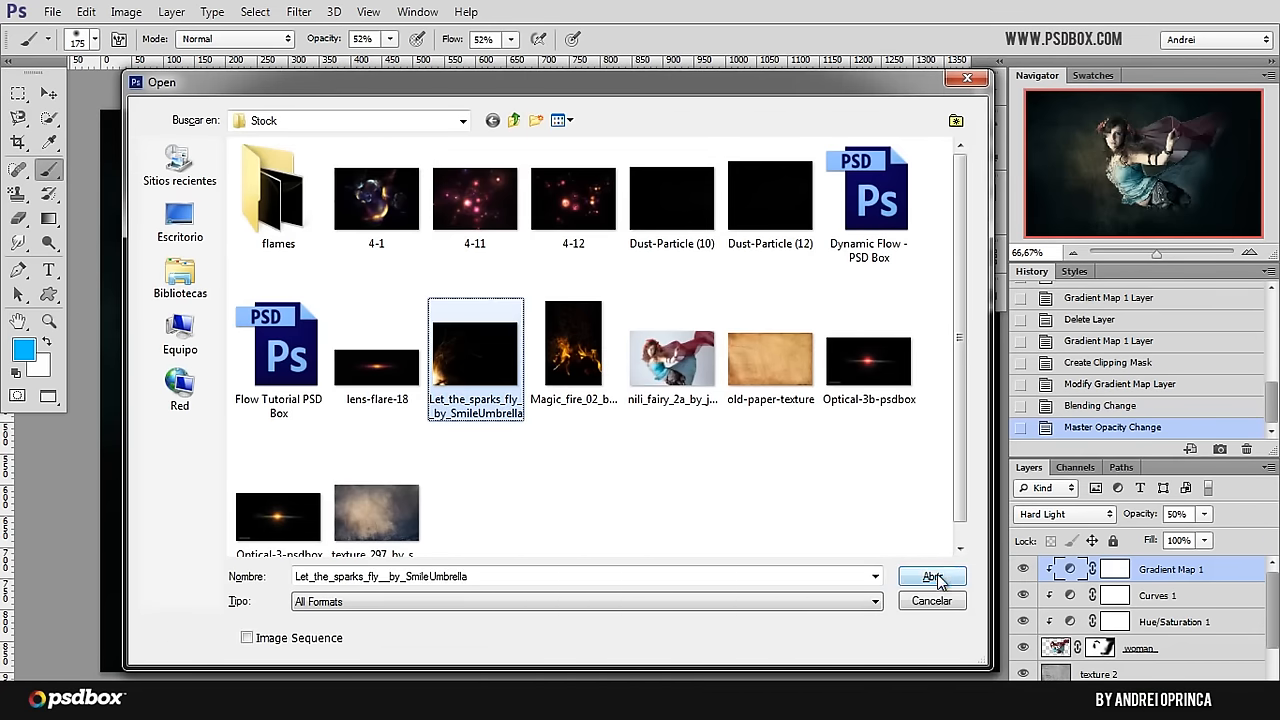
pyautogui.click(931, 577)
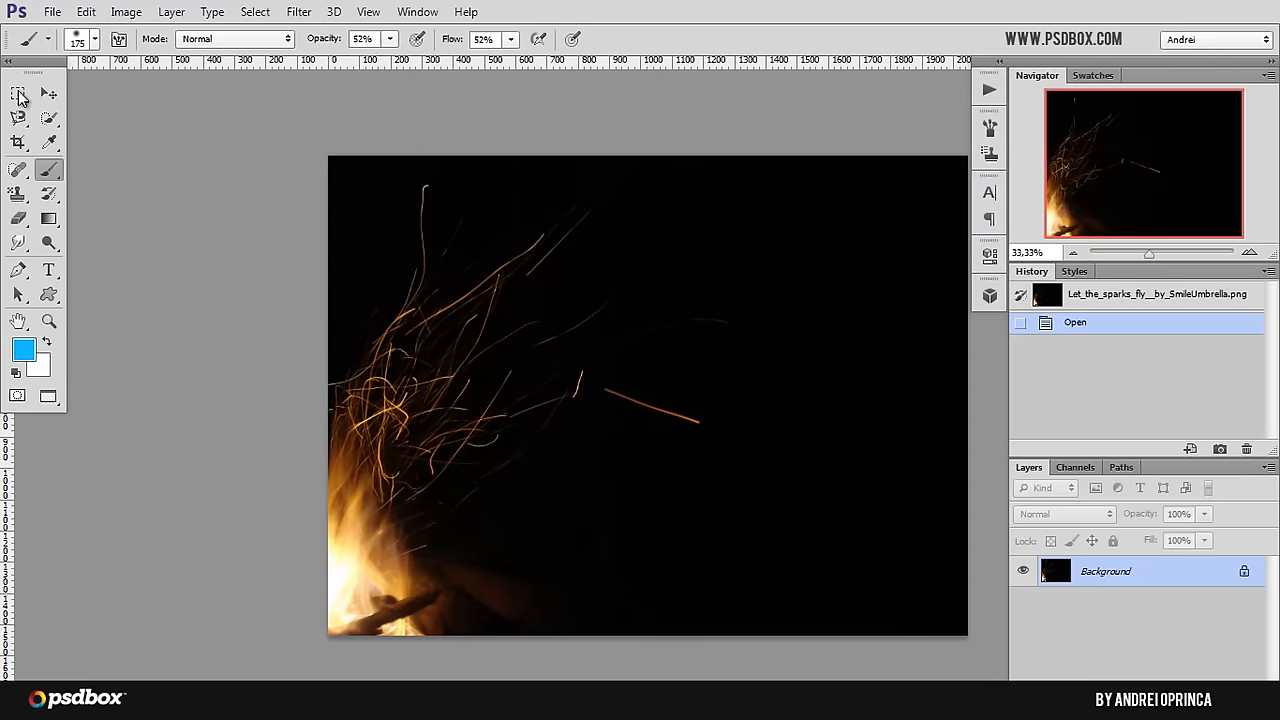
# Step: Select a rectangular area of the flying sparks, leaving out most of the flames below, and copy it
pyautogui.click(19, 94)
pyautogui.moveTo(329, 156); pyautogui.dragTo(770, 517)
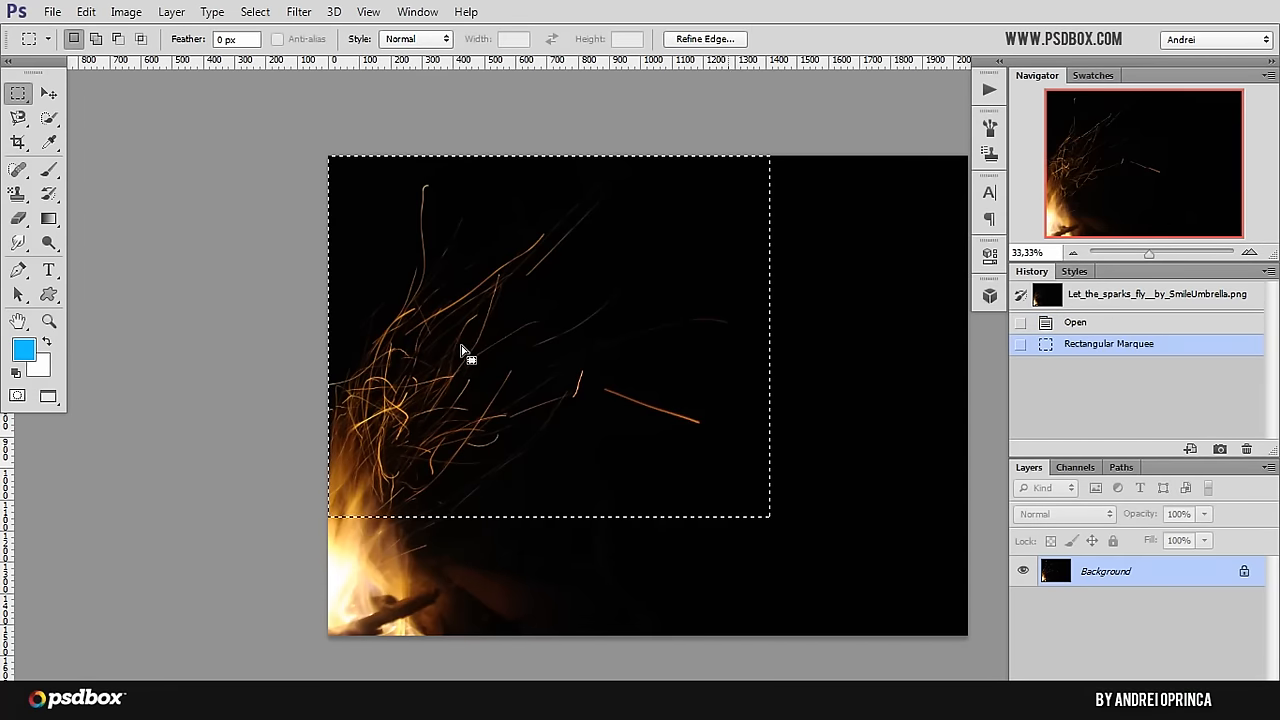
pyautogui.press('ctrl')
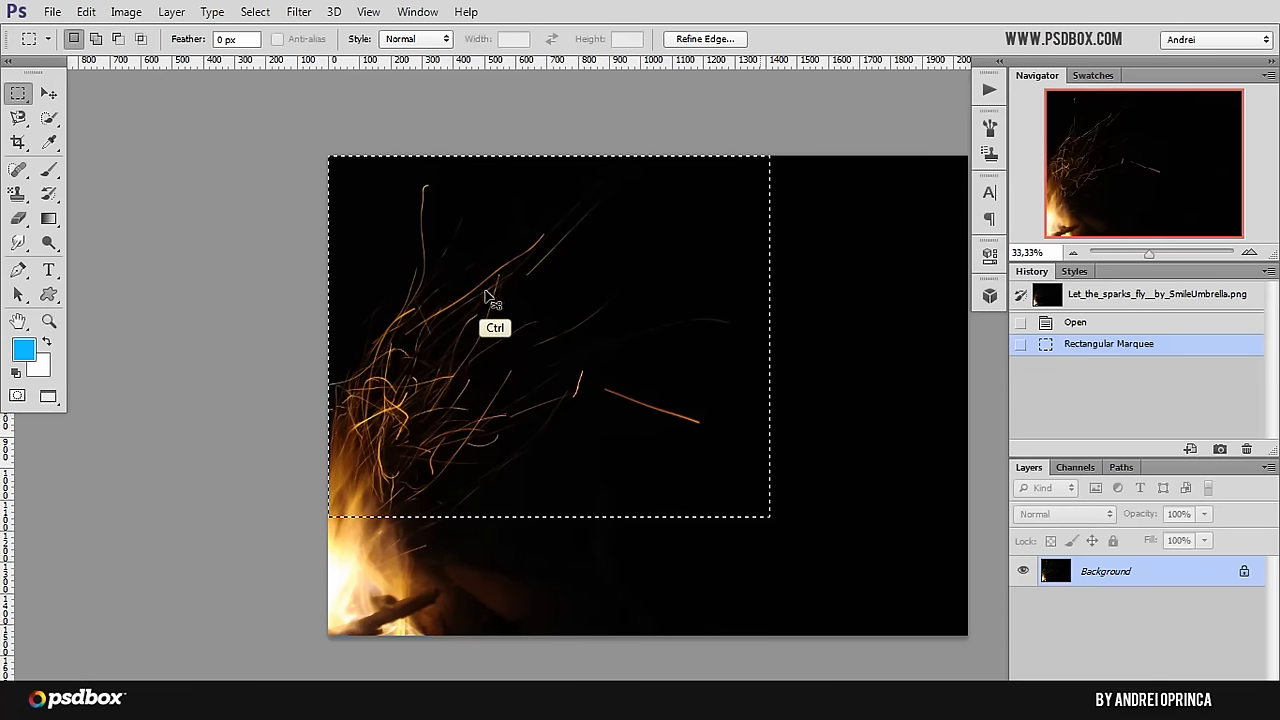
# Step: Switch to the fairy composition and paste the sparks as a new layer directly above the texture 2 layer
pyautogui.hotkey('ctrl', 'Tab')
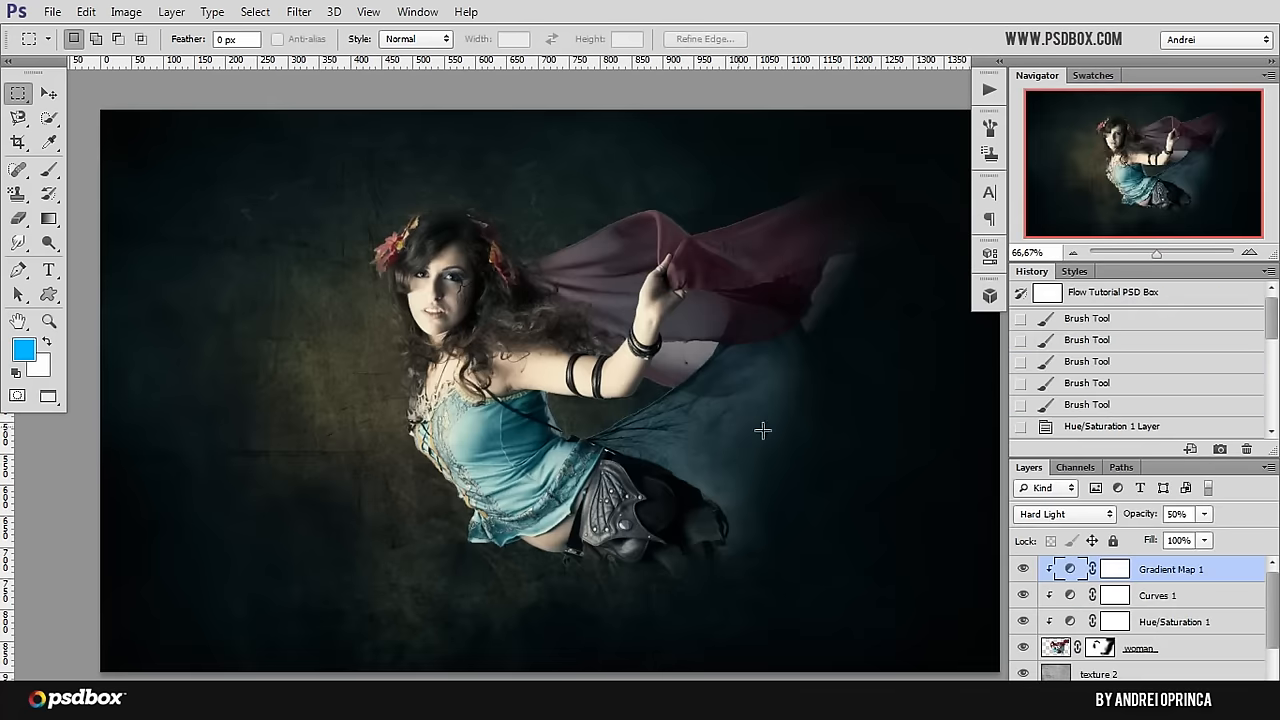
pyautogui.scroll(-2, 1274, 645)
pyautogui.click(1178, 631)
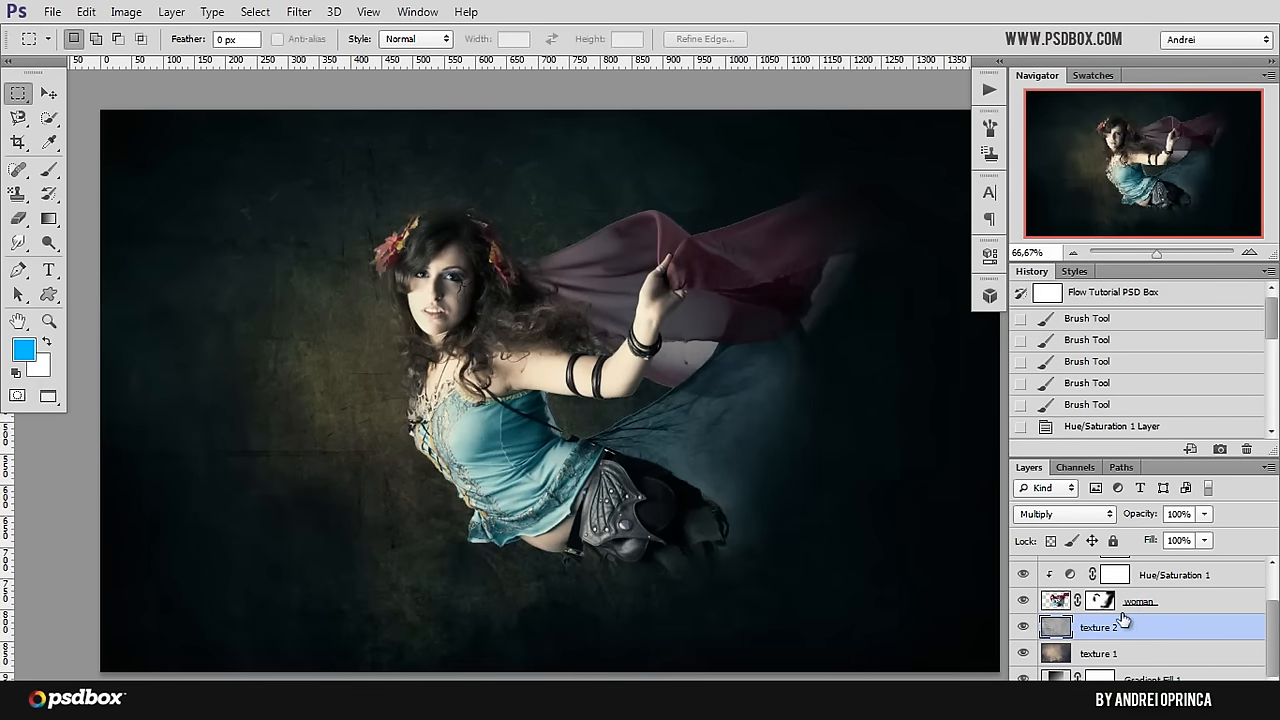
pyautogui.hotkey('ctrl', 'v')
# Step: Free Transform the pasted sparks down to about 27% of their size and place them behind the woman's upper body
pyautogui.hotkey('ctrl', 't')
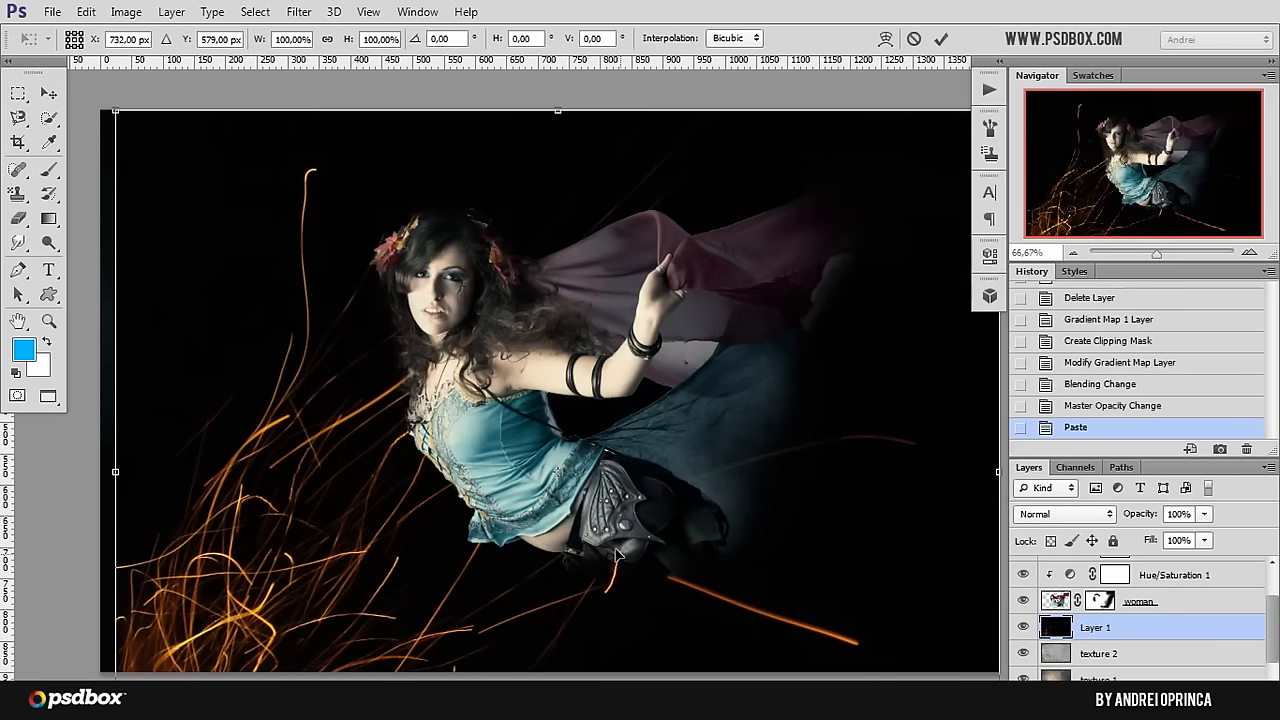
pyautogui.keyDown('alt'); pyautogui.click(556, 638); pyautogui.keyUp('alt')
pyautogui.keyDown('alt'); pyautogui.click(556, 638); pyautogui.keyUp('alt')
pyautogui.keyDown('alt'); pyautogui.click(556, 638); pyautogui.keyUp('alt')
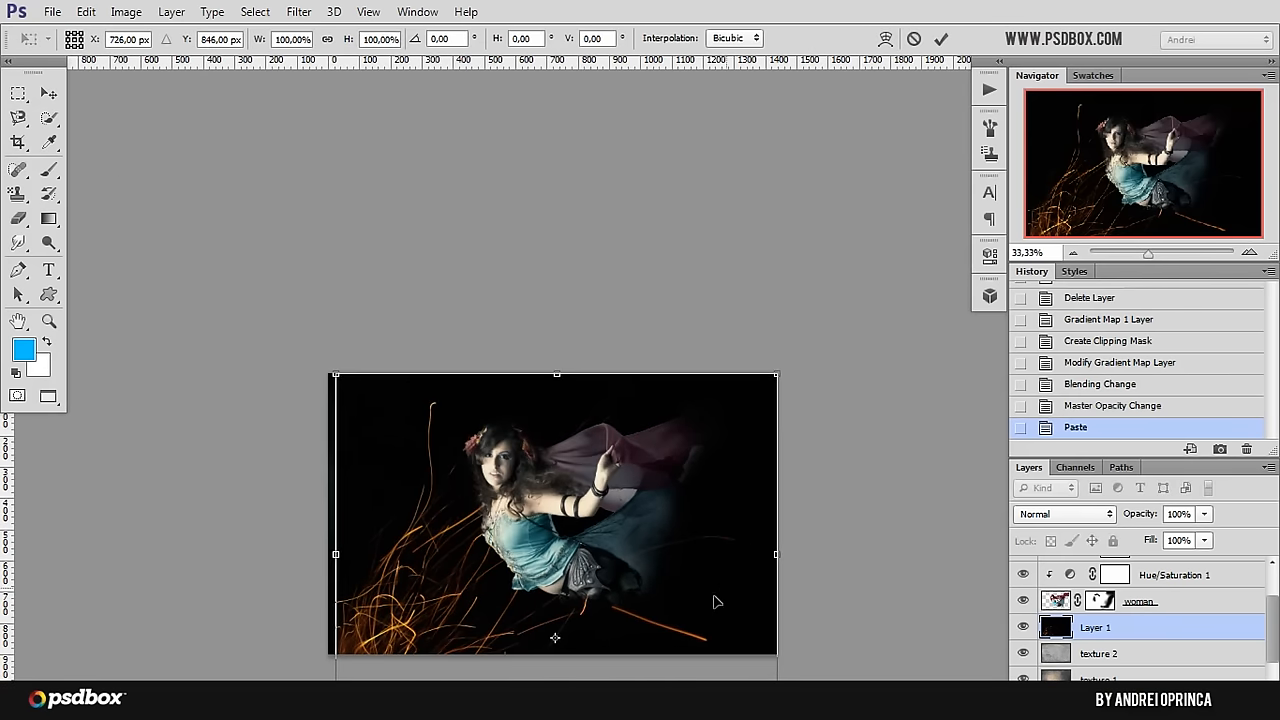
pyautogui.moveTo(772, 378); pyautogui.dragTo(570, 543)
pyautogui.moveTo(565, 615); pyautogui.dragTo(737, 425)
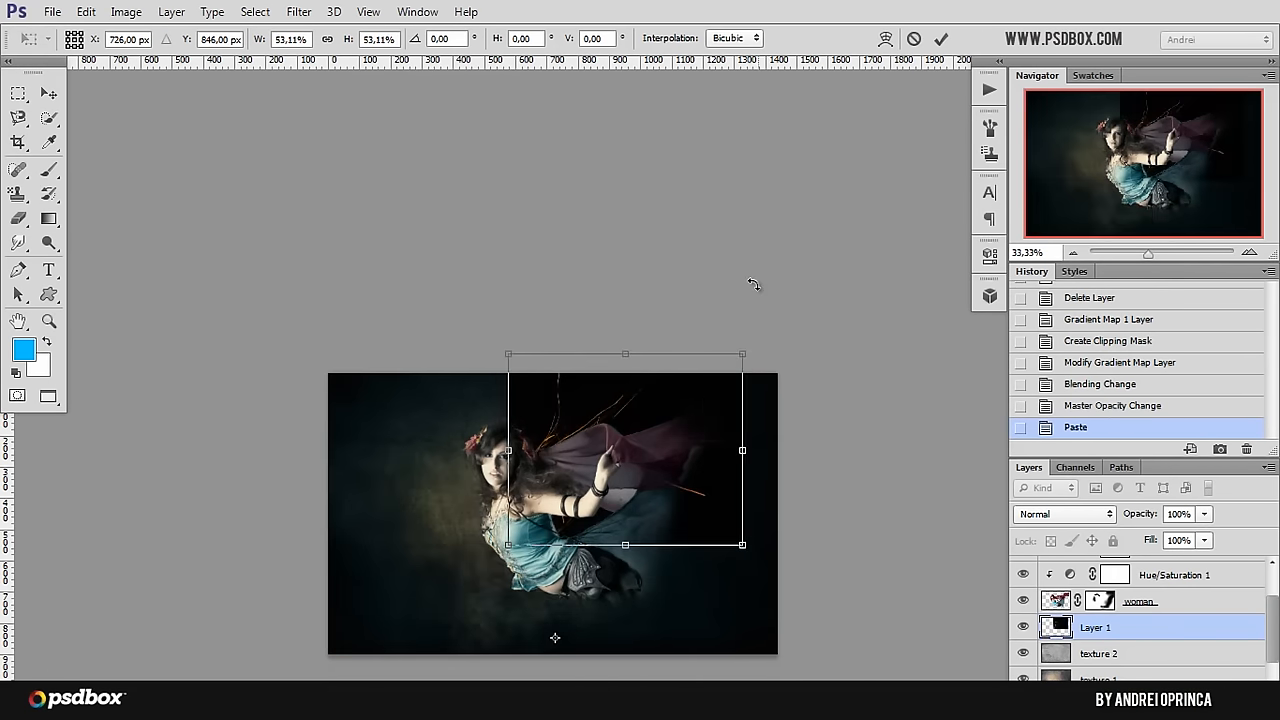
pyautogui.moveTo(748, 347); pyautogui.dragTo(618, 430)
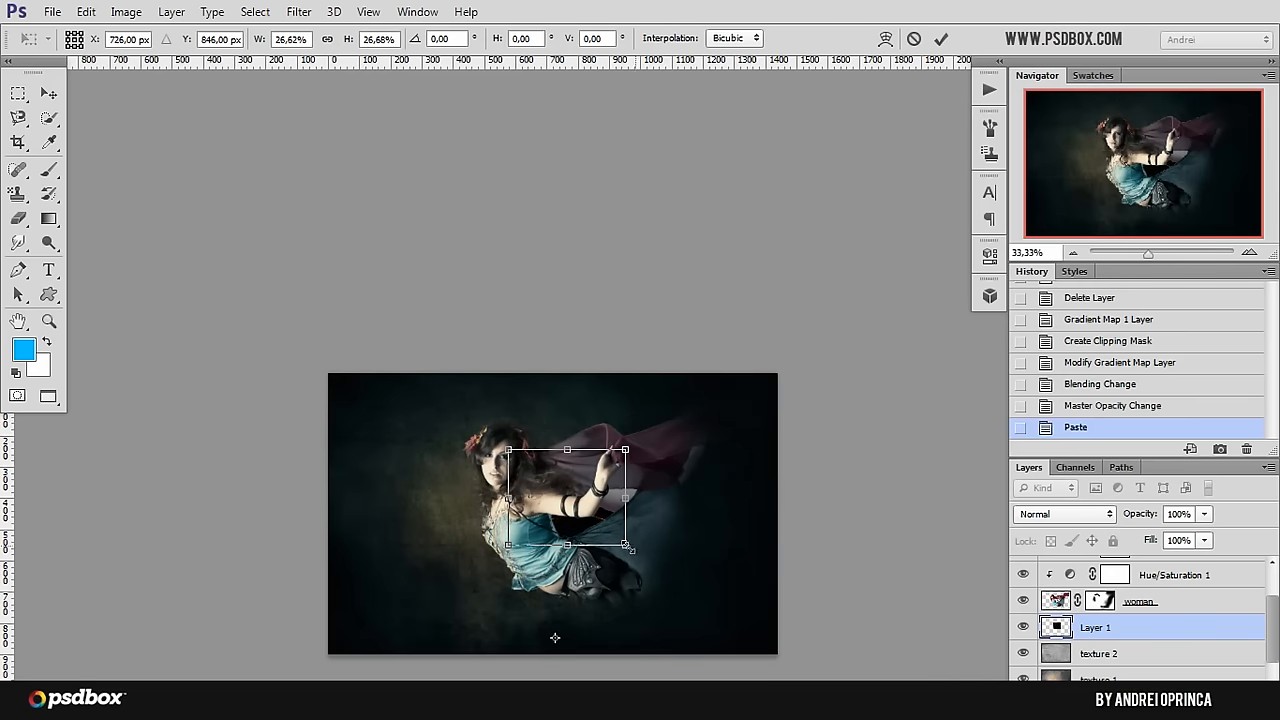
pyautogui.press('Return')
# Step: Move the sparks layer up behind the woman's head and set its blend mode to Screen
pyautogui.press('m')
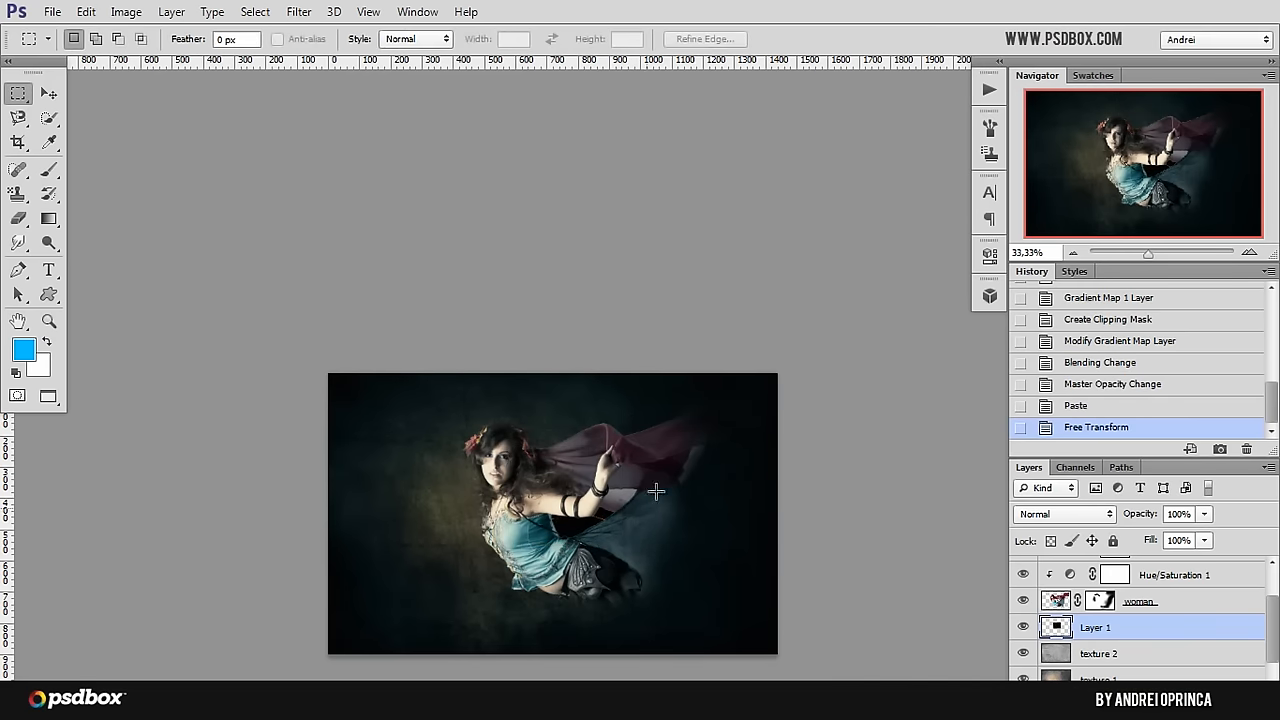
pyautogui.click(47, 93)
pyautogui.moveTo(563, 443); pyautogui.dragTo(606, 443)
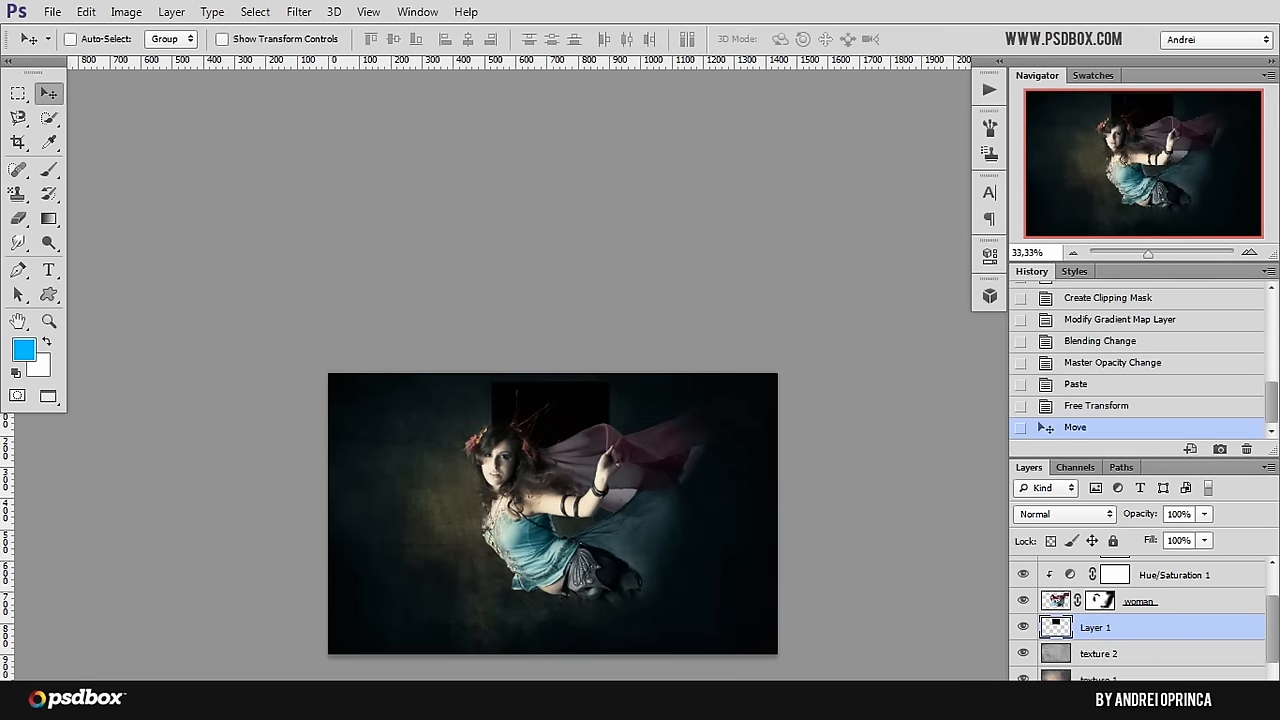
pyautogui.click(1045, 517)
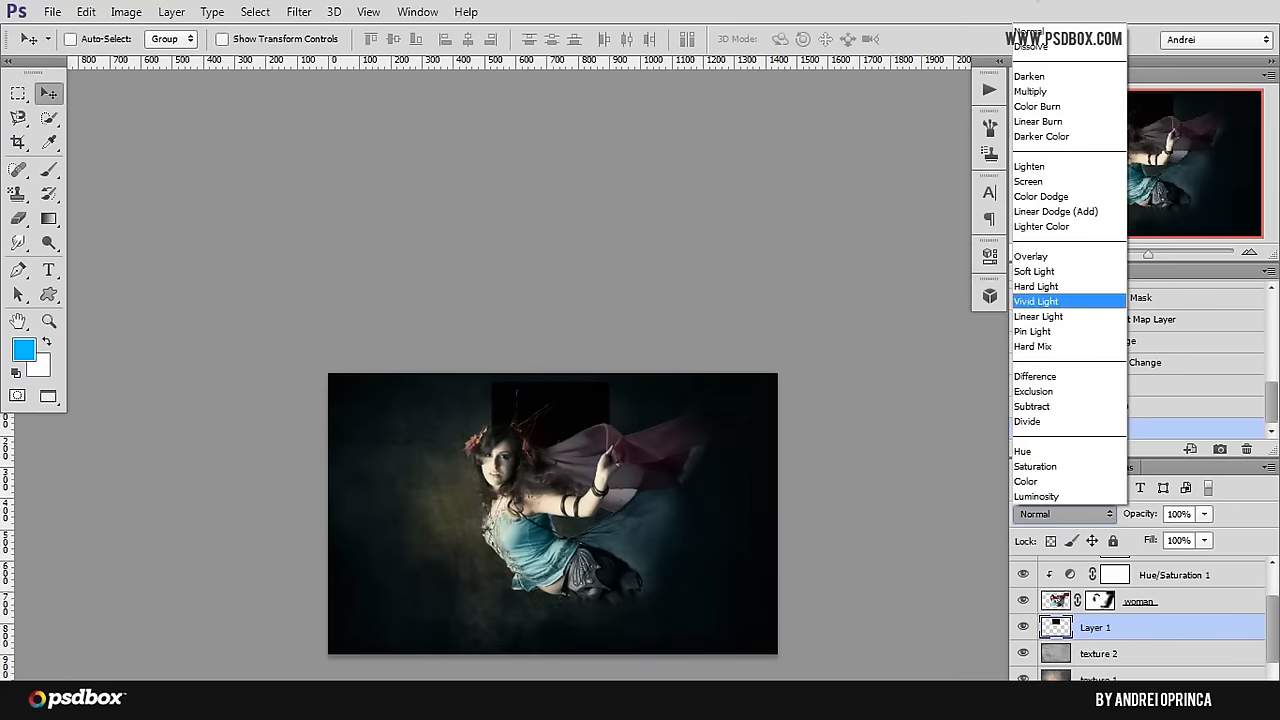
pyautogui.click(1050, 185)
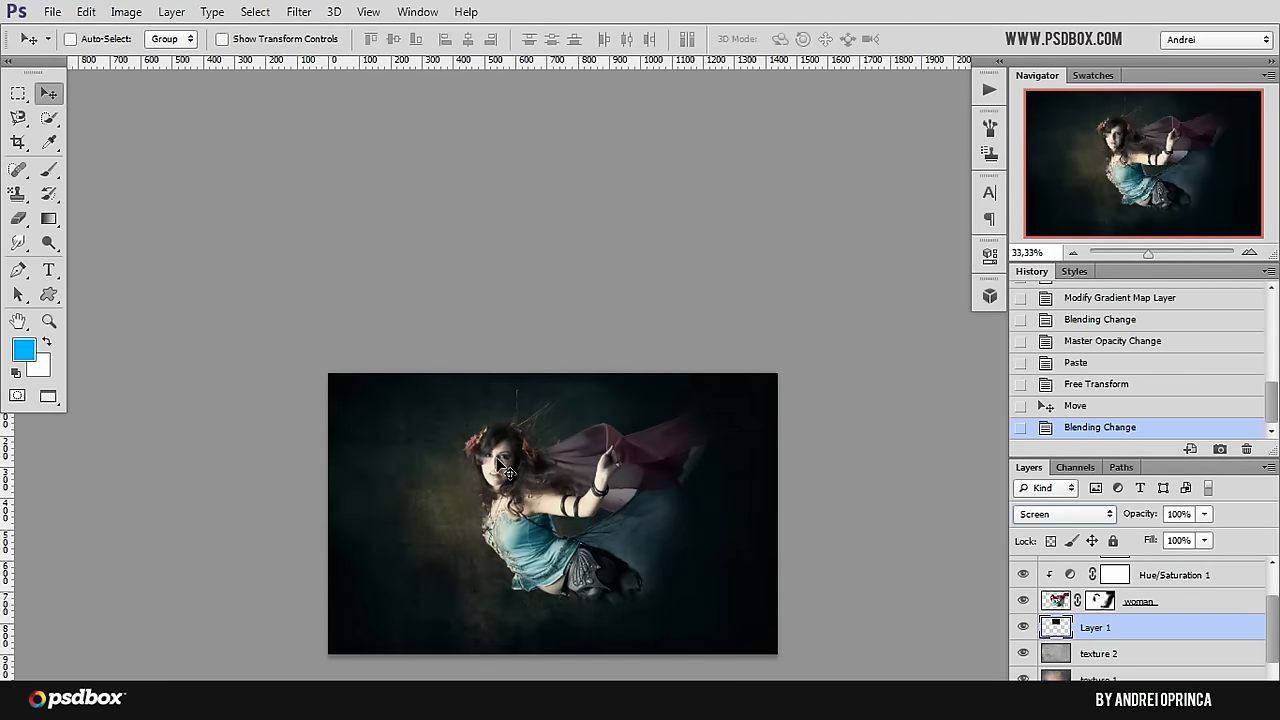
# Step: Reselect the sparks layer instead of the woman layer and shift the sparks slightly down towards her hair
pyautogui.keyDown('ctrl'); pyautogui.click(499, 454); pyautogui.keyUp('ctrl')
pyautogui.keyDown('ctrl'); pyautogui.click(499, 453); pyautogui.keyUp('ctrl')
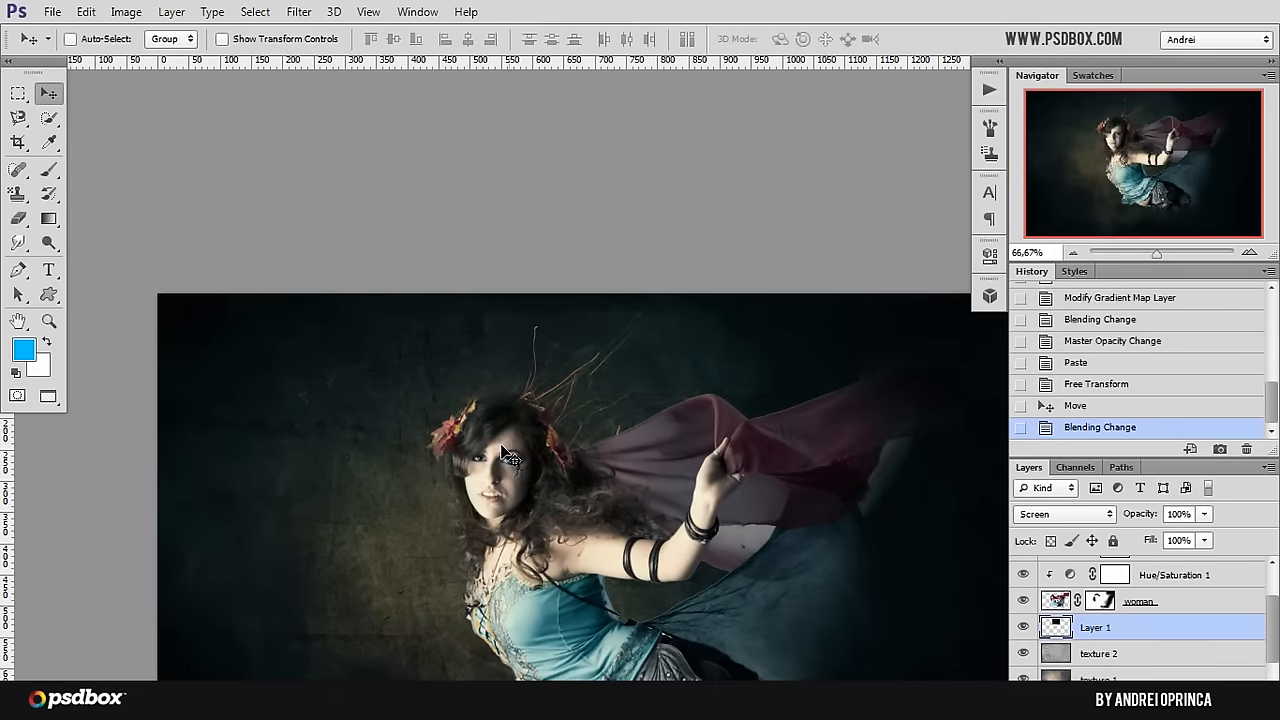
pyautogui.keyDown('ctrl'); pyautogui.click(506, 453); pyautogui.keyUp('ctrl')
pyautogui.keyDown('ctrl'); pyautogui.click(509, 446); pyautogui.keyUp('ctrl')
pyautogui.moveTo(713, 374); pyautogui.dragTo(661, 375)
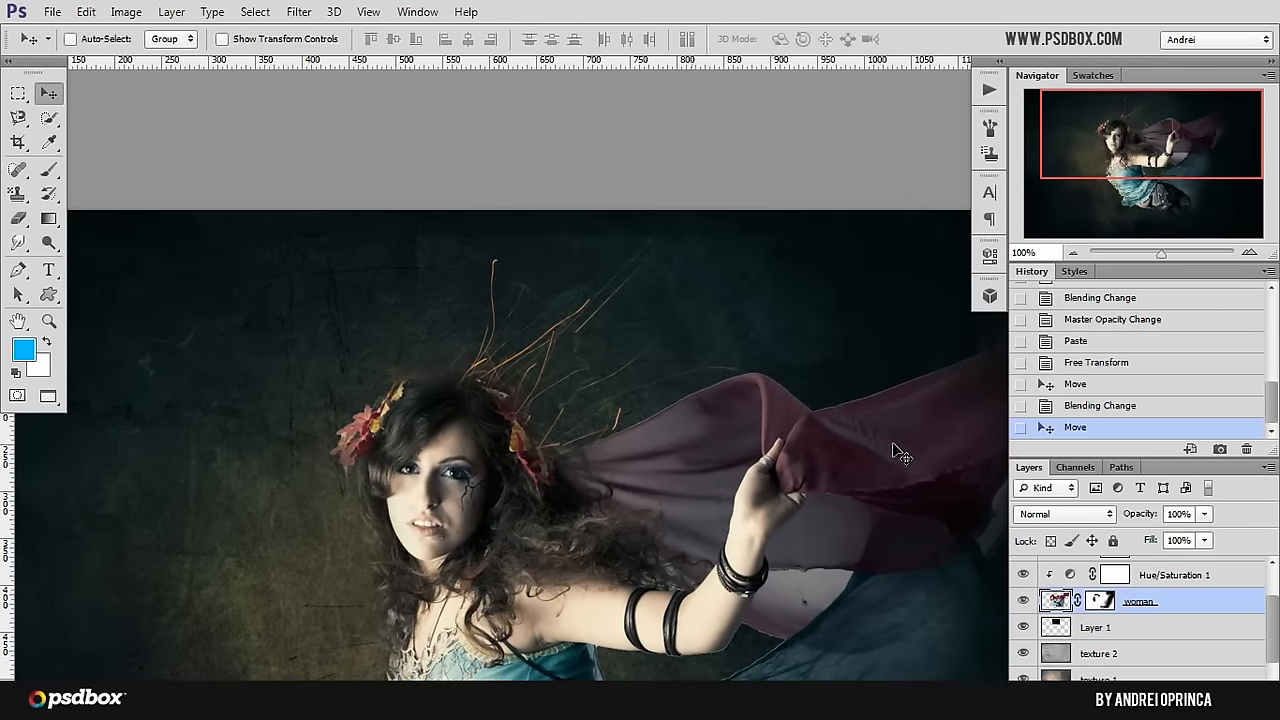
pyautogui.hotkey('ctrl', 'z')
pyautogui.click(1205, 652)
pyautogui.click(1204, 630)
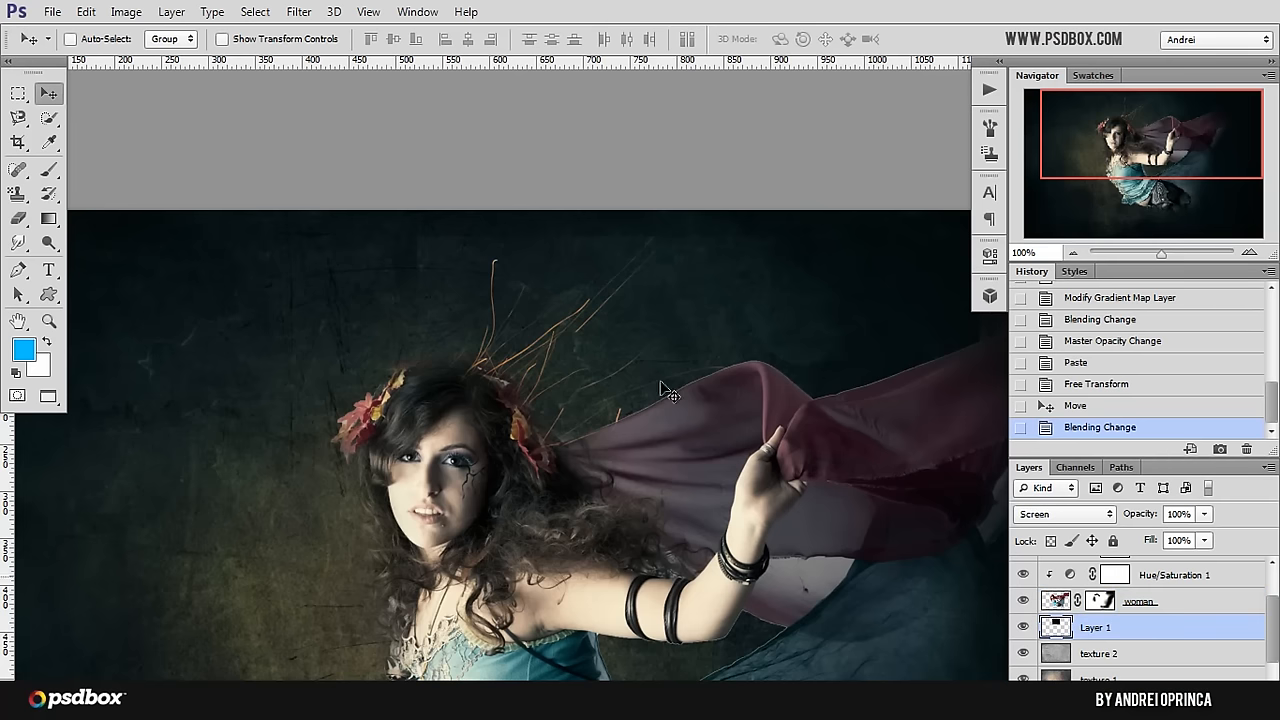
pyautogui.moveTo(530, 318)
pyautogui.mouseDown()
pyautogui.moveTo(545, 343)
pyautogui.moveTo(538, 333)
pyautogui.mouseUp()
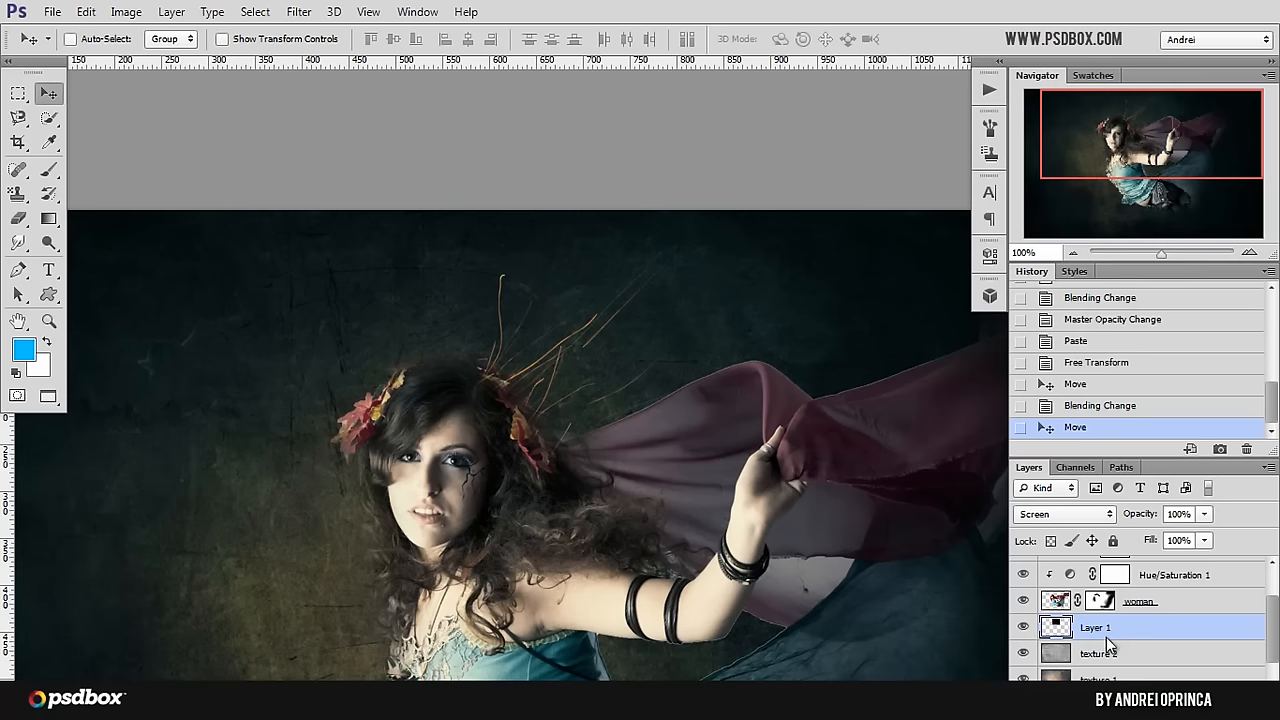
# Step: Adjust the sparks layer's shadow input with Levels and move the sparks to the back of the woman's head
pyautogui.hotkey('ctrl', 'l')
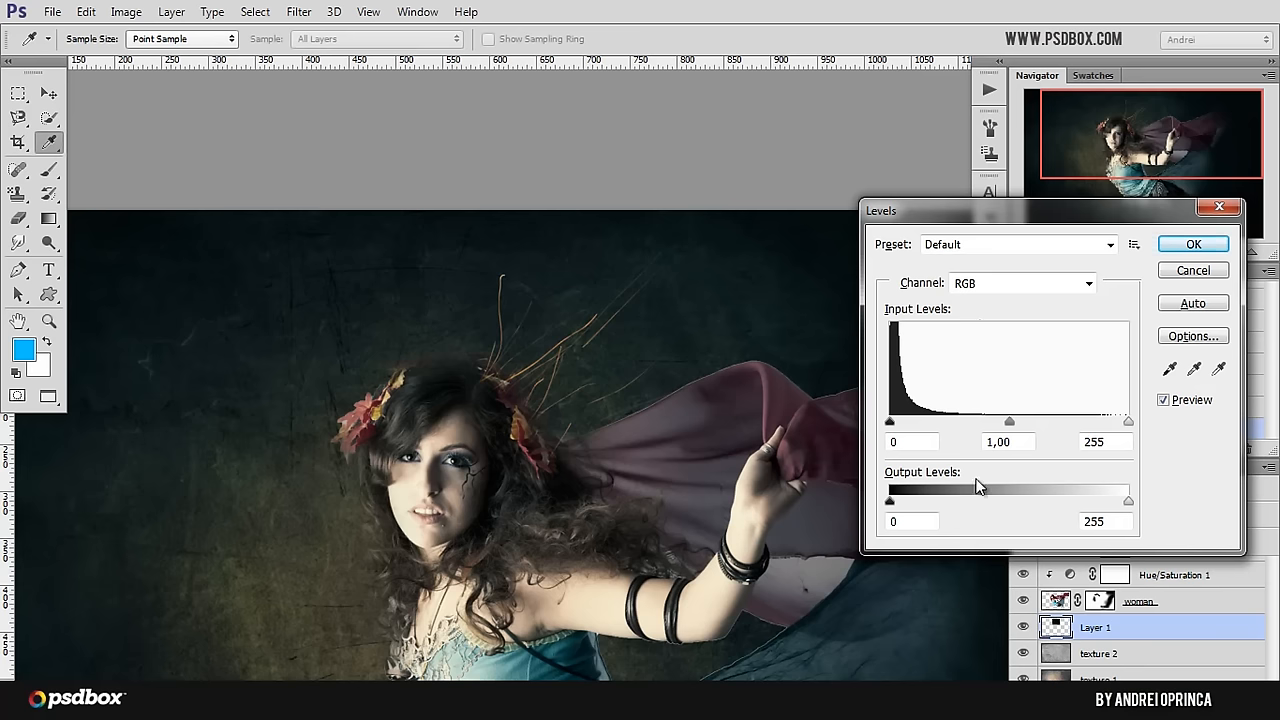
pyautogui.moveTo(890, 421); pyautogui.dragTo(882, 419)
pyautogui.moveTo(895, 419); pyautogui.dragTo(893, 424)
pyautogui.click(1193, 246)
pyautogui.press('v')
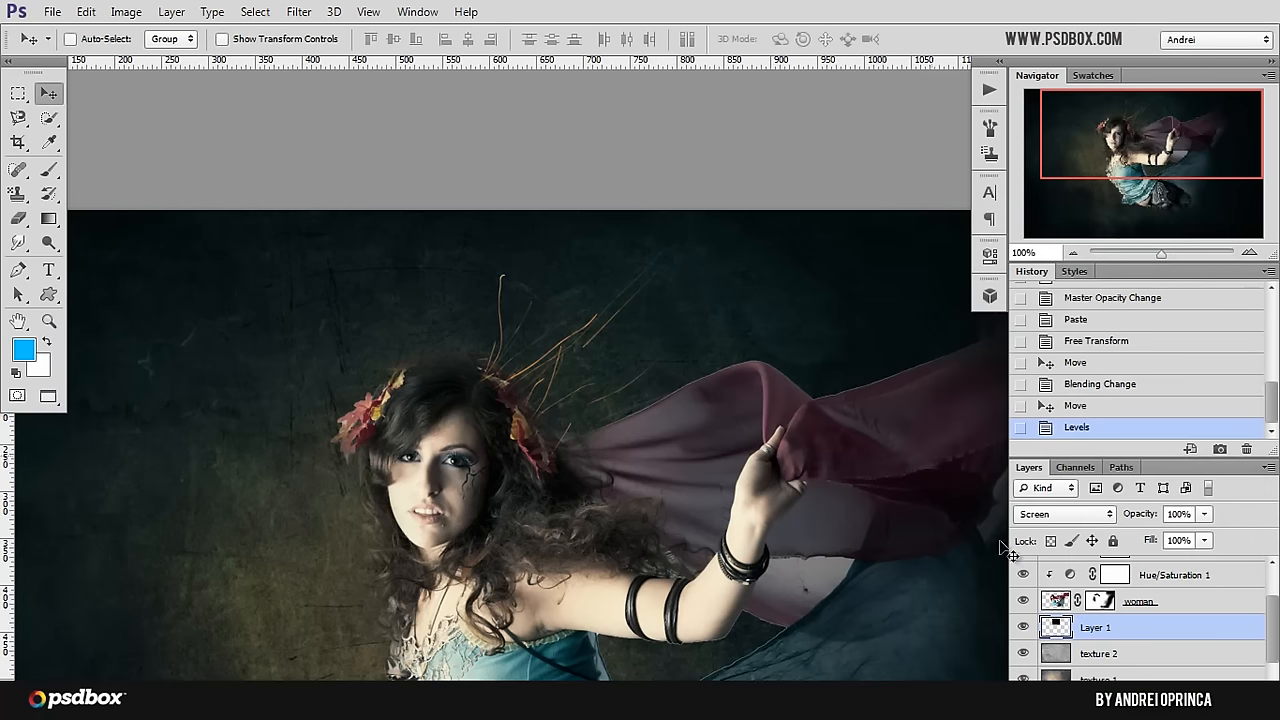
pyautogui.moveTo(483, 424); pyautogui.dragTo(537, 443)
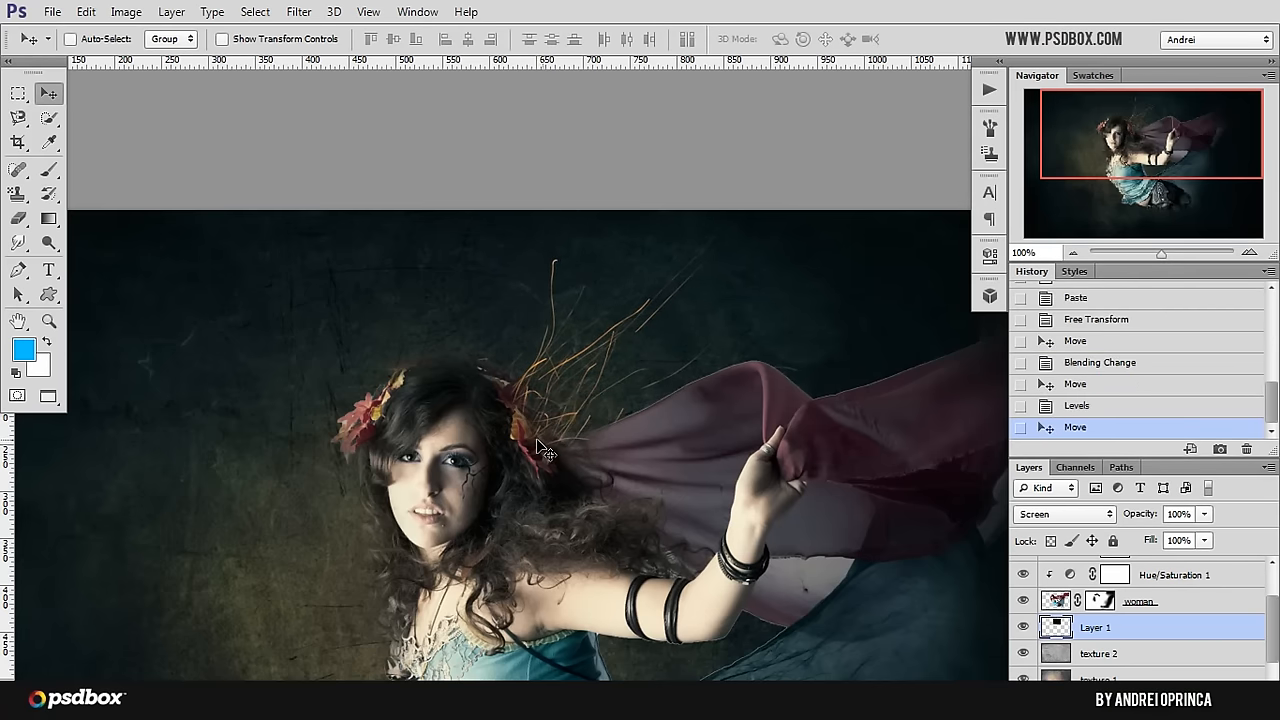
# Step: Darken the sparks layer with Levels, setting the midtone input to 0.83 and the shadow input to 5
pyautogui.hotkey('ctrl', 'l')
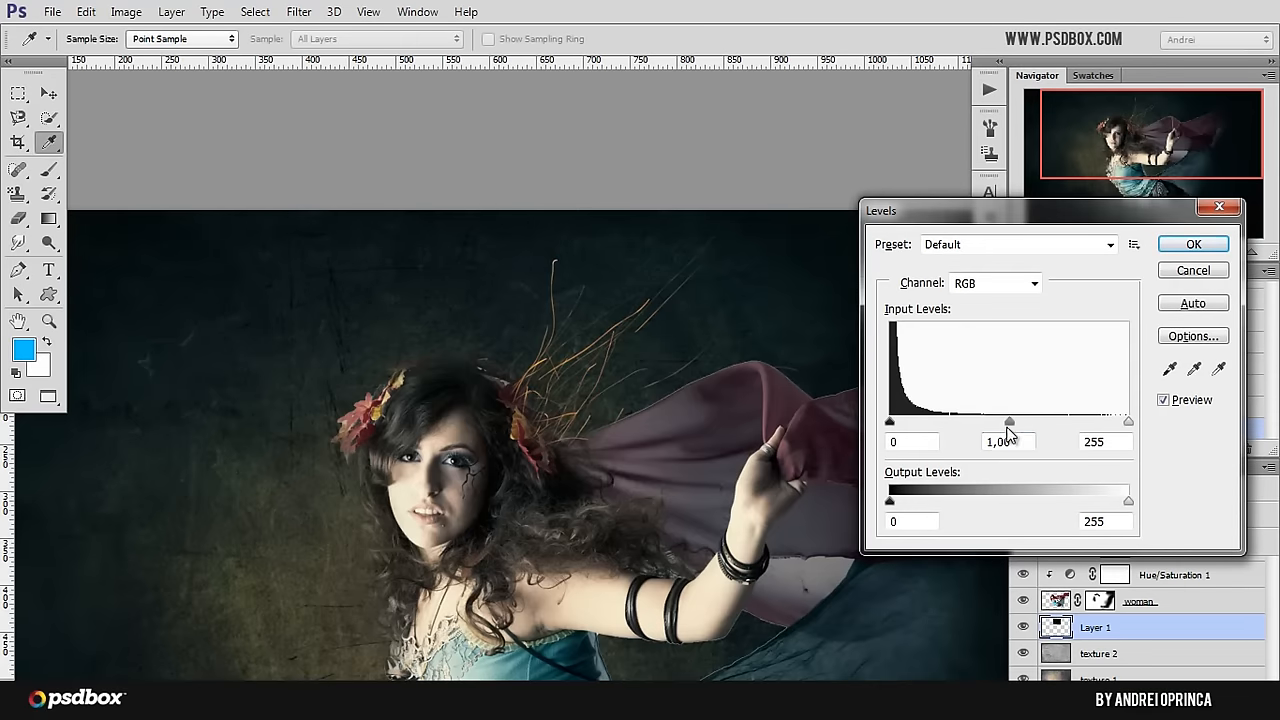
pyautogui.moveTo(1011, 424)
pyautogui.mouseDown()
pyautogui.moveTo(998, 424)
pyautogui.moveTo(1027, 430)
pyautogui.mouseUp()
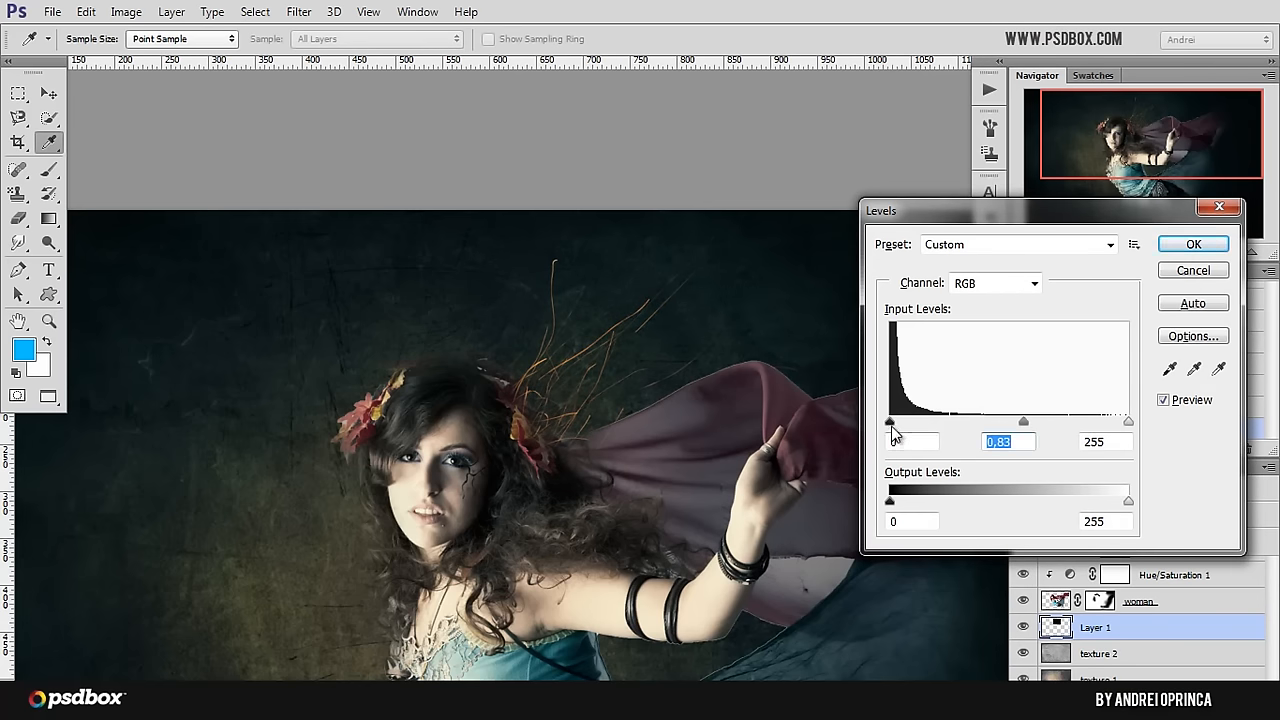
pyautogui.moveTo(893, 424); pyautogui.dragTo(896, 424)
pyautogui.click(1193, 246)
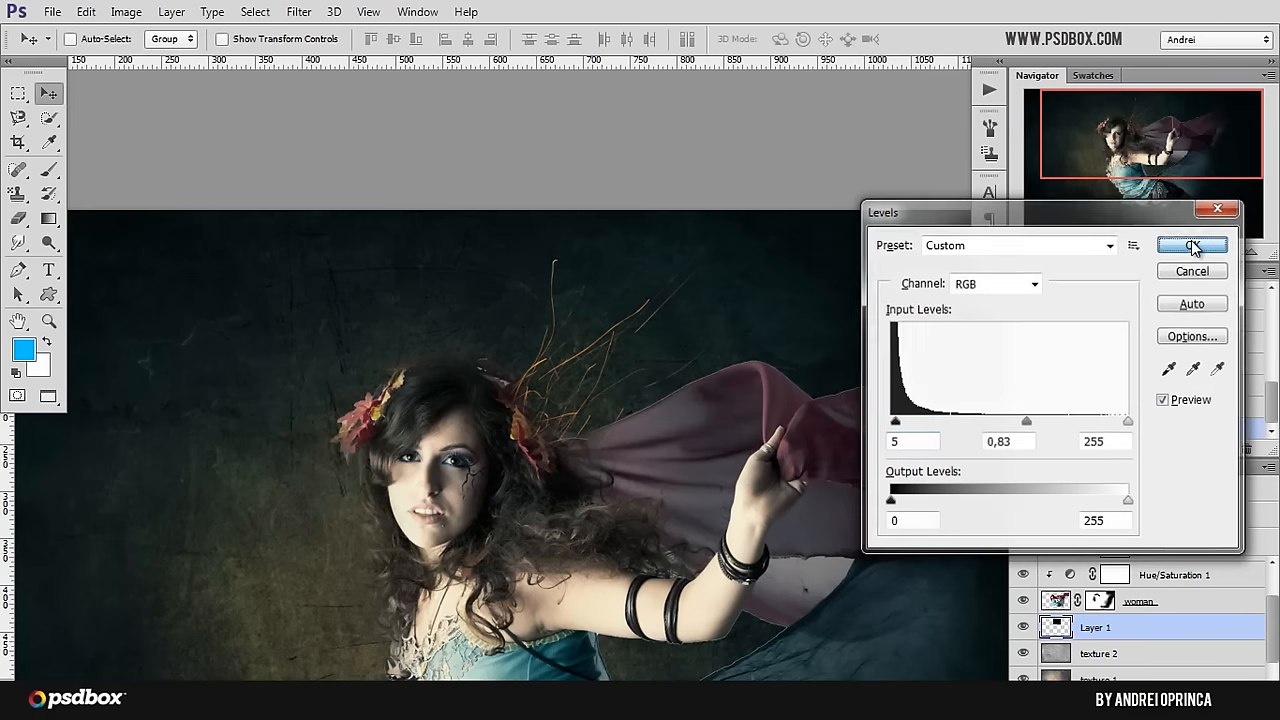
pyautogui.moveTo(770, 487); pyautogui.dragTo(750, 460)
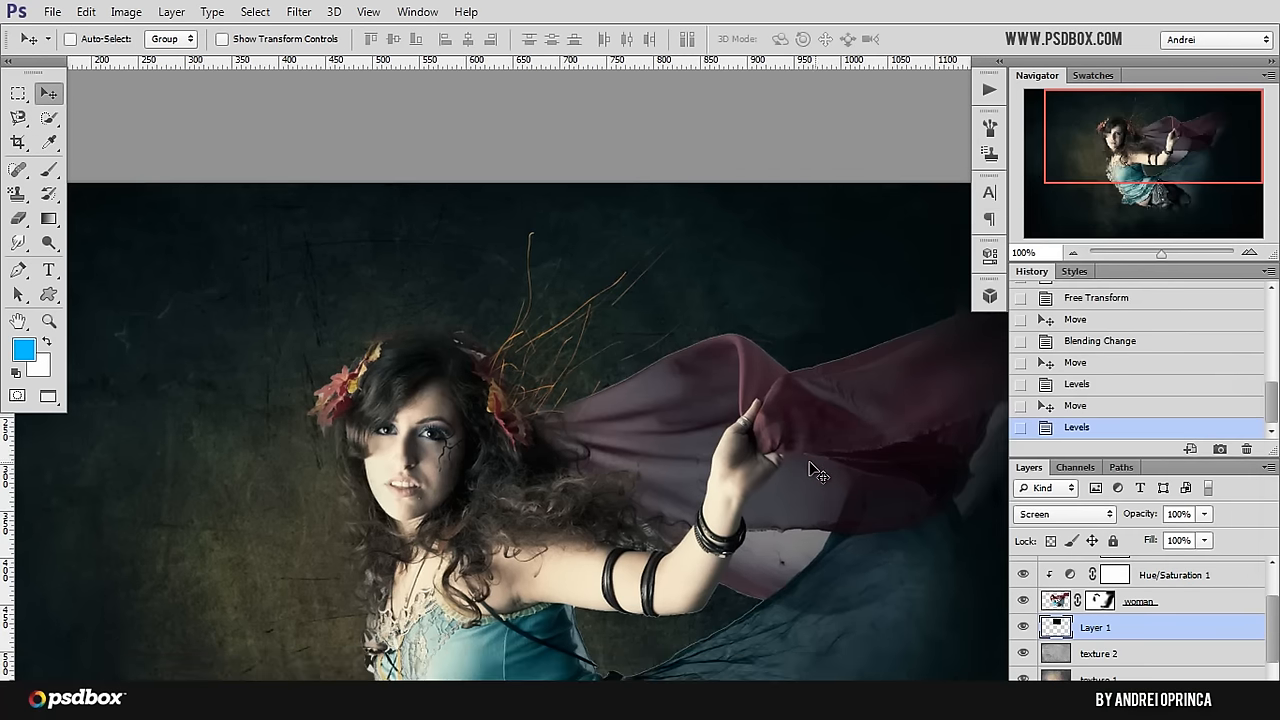
pyautogui.moveTo(635, 361); pyautogui.dragTo(663, 399)
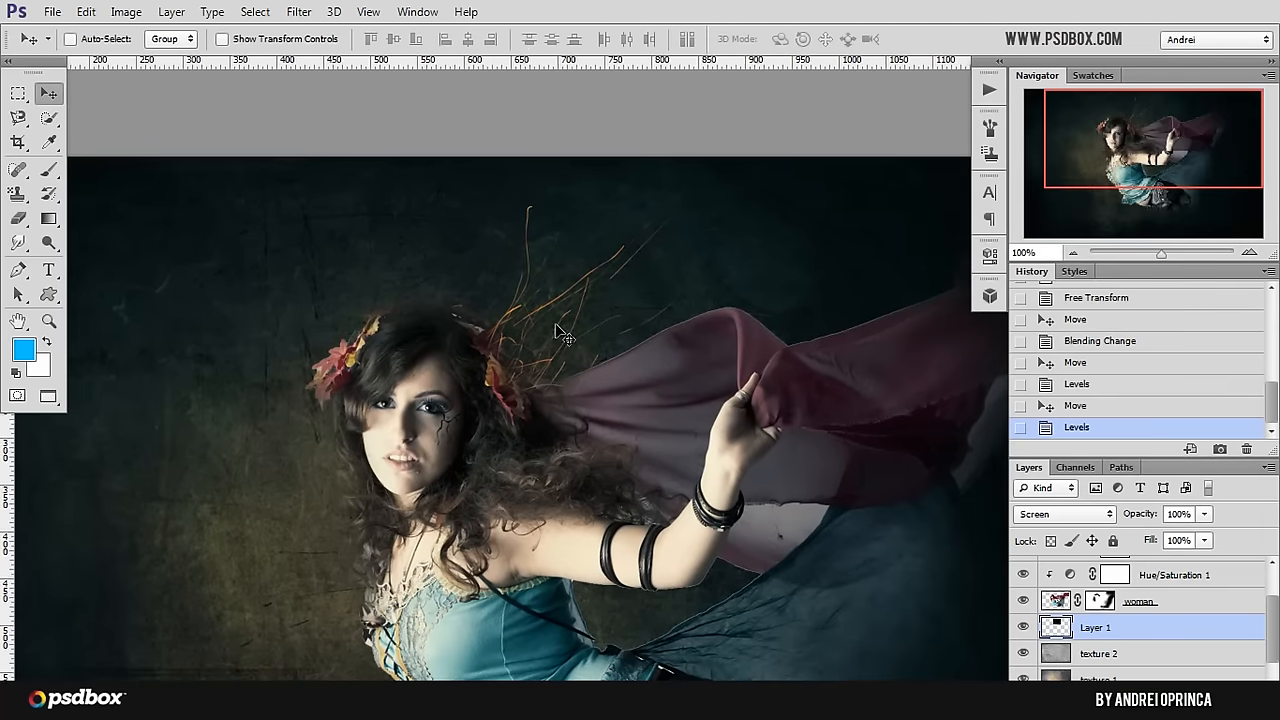
# Step: Shift the sparks layer up, rotate it about 23° clockwise, and place it behind the woman's head
pyautogui.moveTo(538, 308); pyautogui.dragTo(530, 270)
pyautogui.hotkey('ctrl', 't')
pyautogui.moveTo(867, 296); pyautogui.dragTo(847, 390)
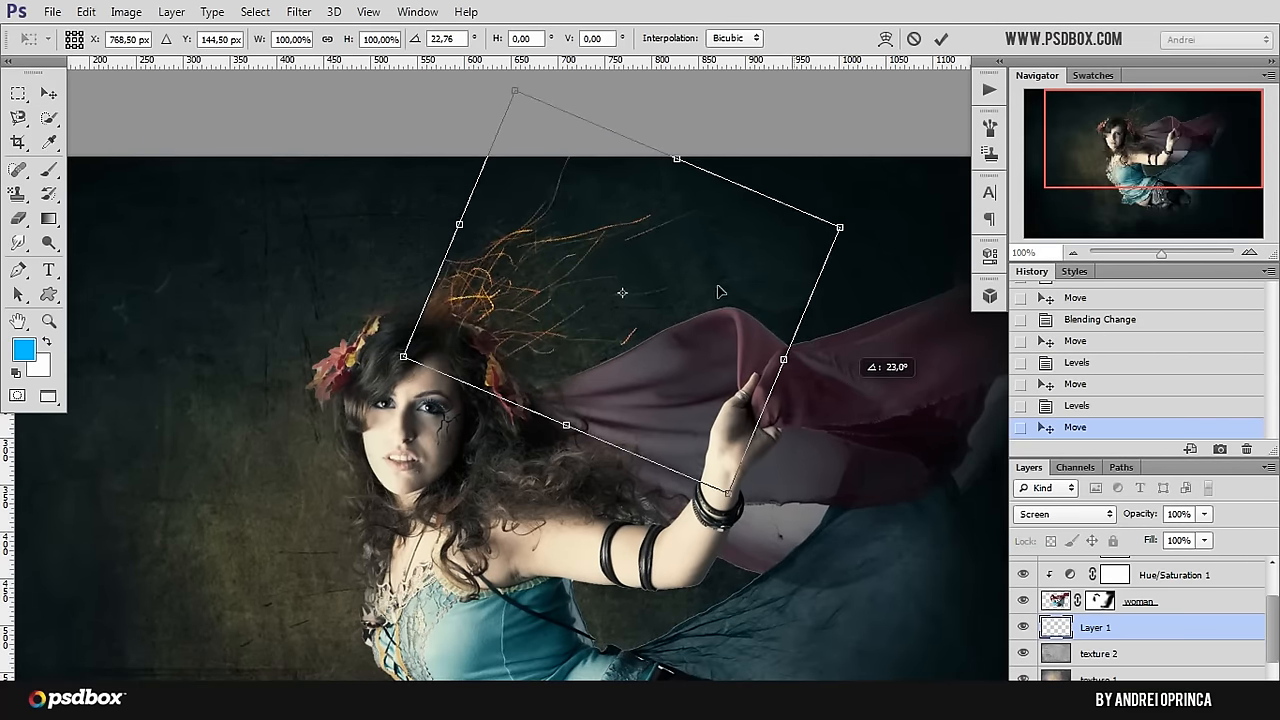
pyautogui.moveTo(716, 292); pyautogui.dragTo(750, 352)
pyautogui.press('Return')
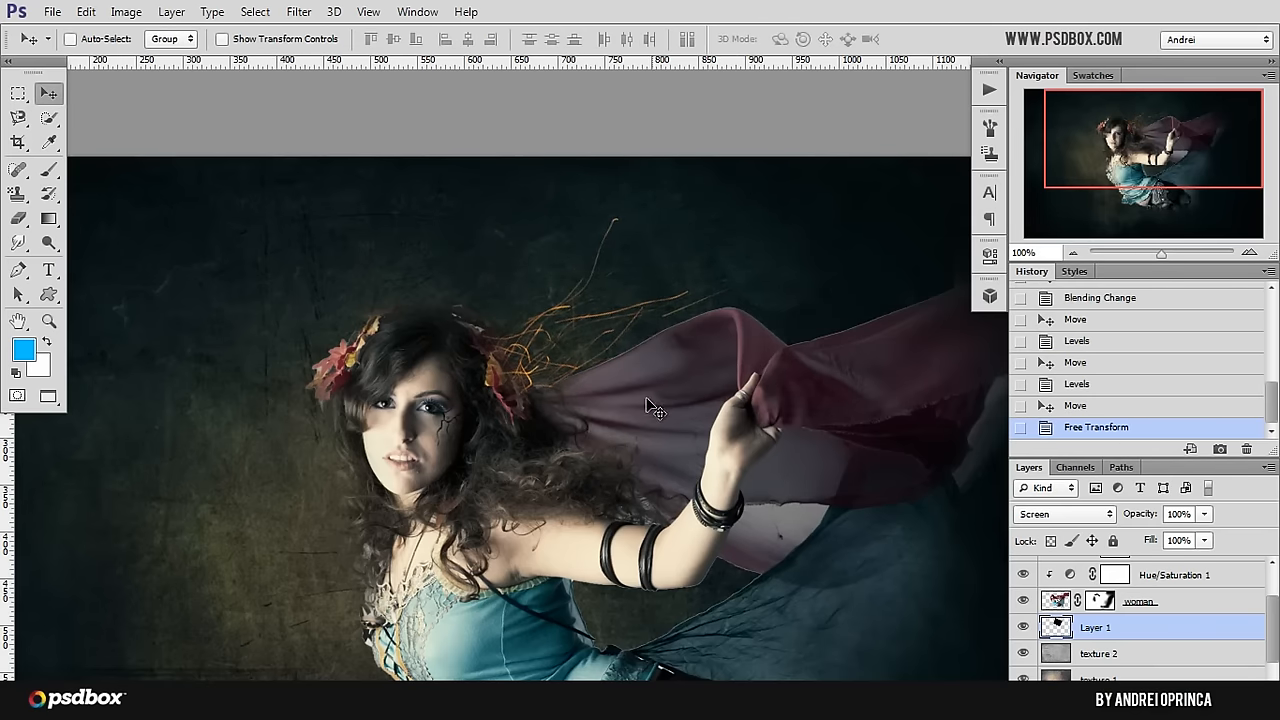
# Step: Raise the sparks layer's saturation to +35 and nudge the sparks closer to the woman's hair
pyautogui.press('i')
pyautogui.hotkey('ctrl', 'u')
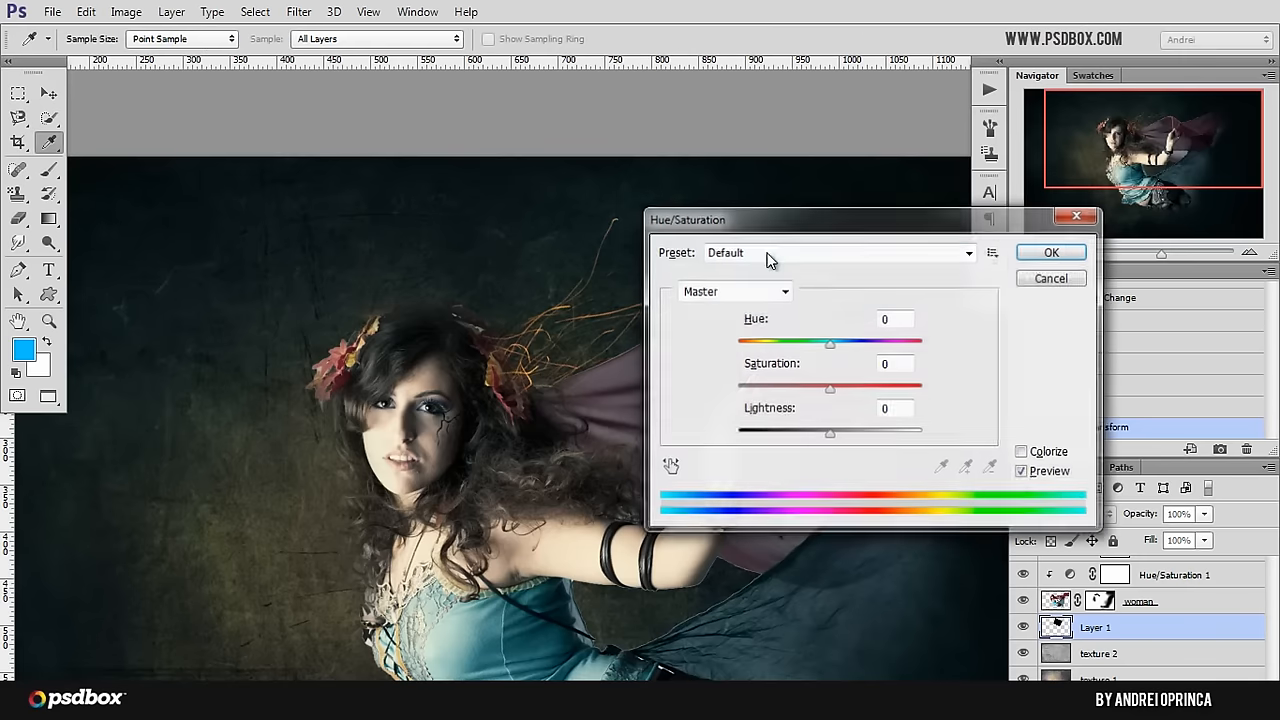
pyautogui.moveTo(832, 389); pyautogui.dragTo(867, 389)
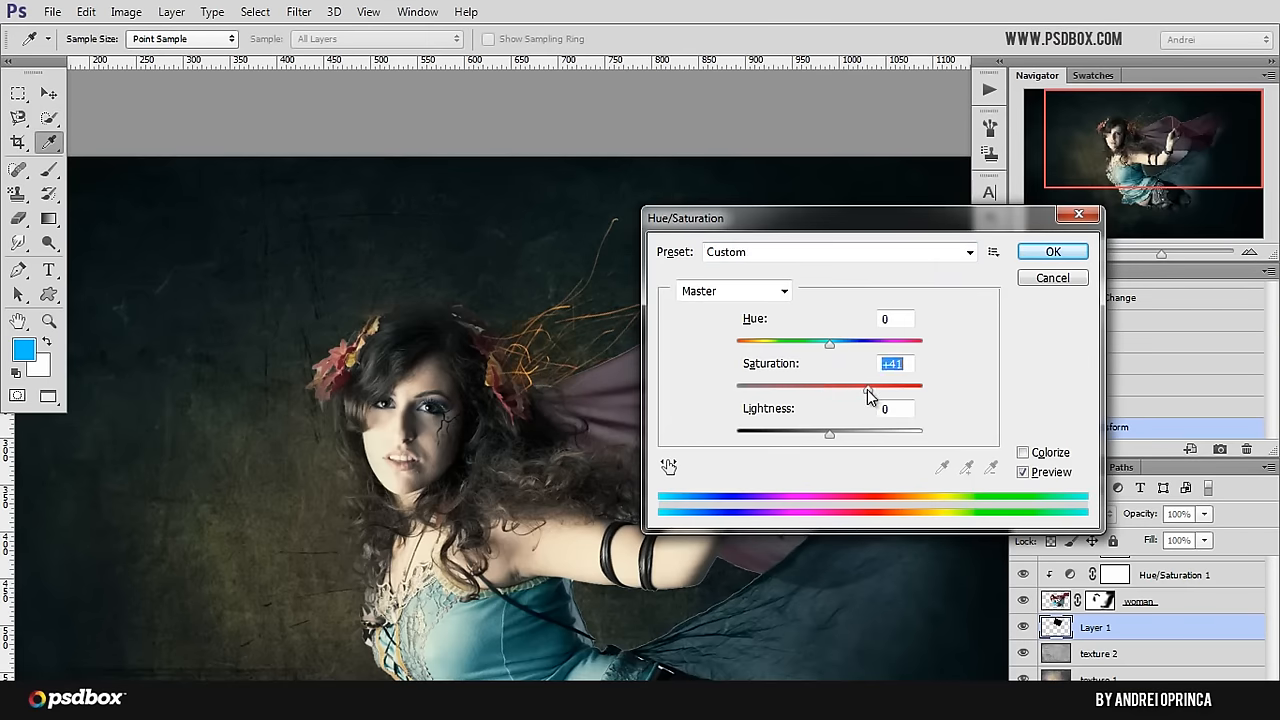
pyautogui.click(1053, 251)
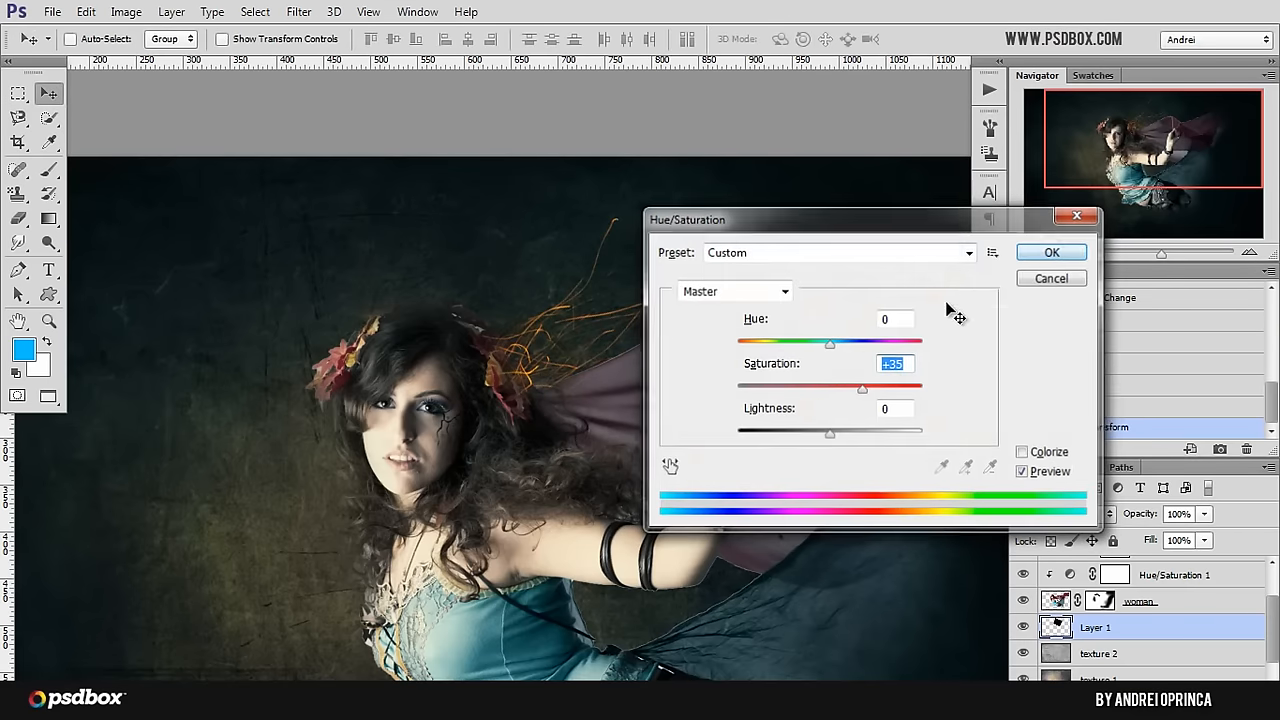
pyautogui.moveTo(802, 392); pyautogui.dragTo(793, 360)
pyautogui.moveTo(608, 361)
pyautogui.mouseDown()
pyautogui.moveTo(632, 359)
pyautogui.moveTo(612, 380)
pyautogui.mouseUp()
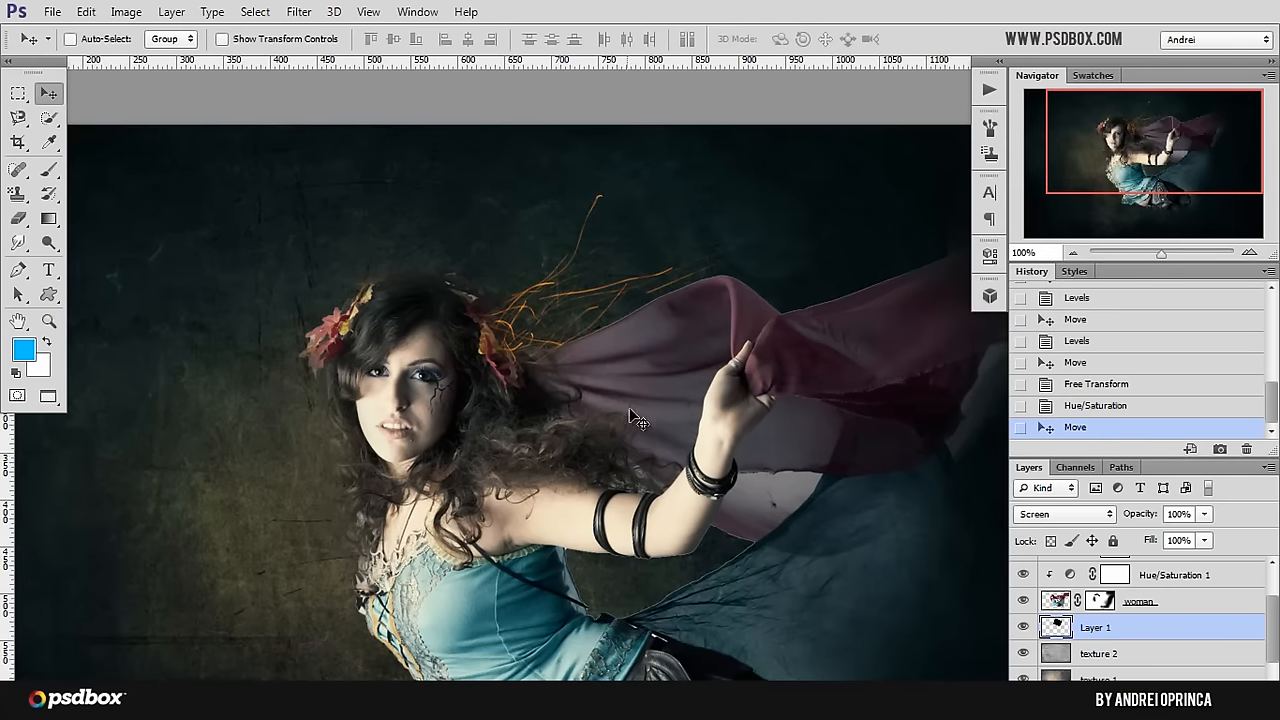
# Step: Paste a second copy of the sparks image, move it up behind the woman, and set its blend mode to Screen
pyautogui.hotkey('ctrl', 'v')
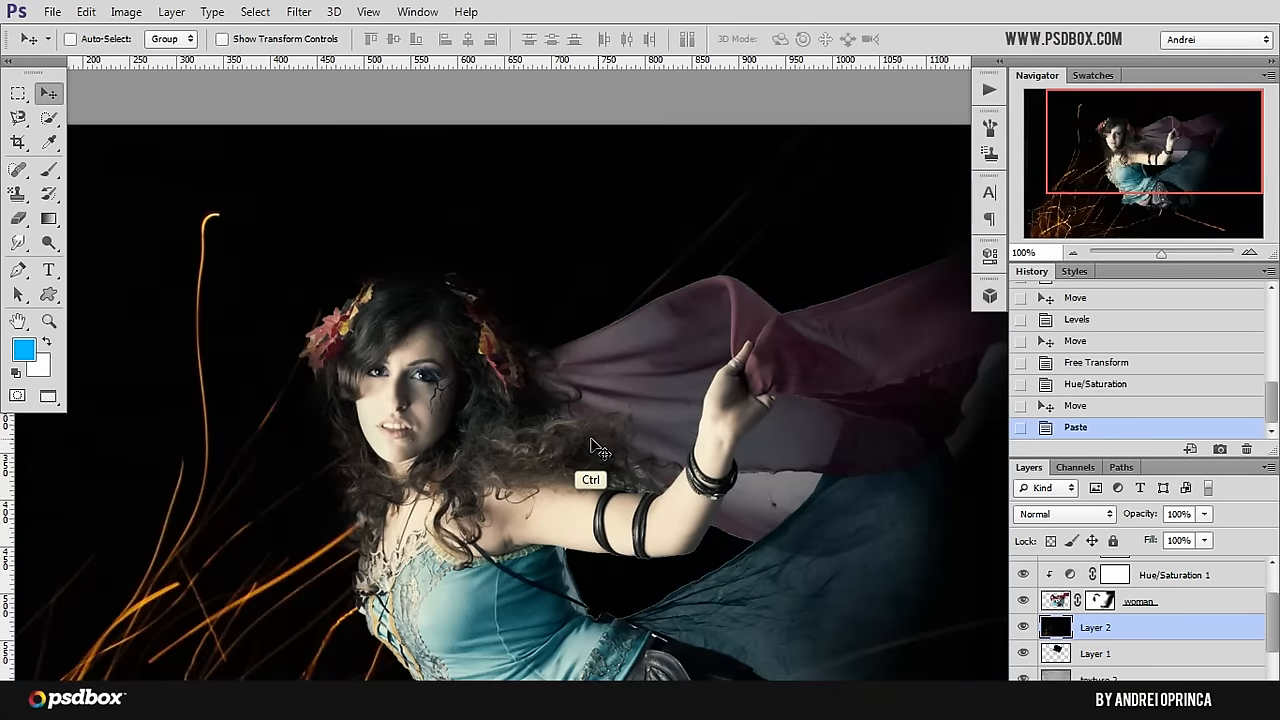
pyautogui.moveTo(488, 518); pyautogui.dragTo(546, 420)
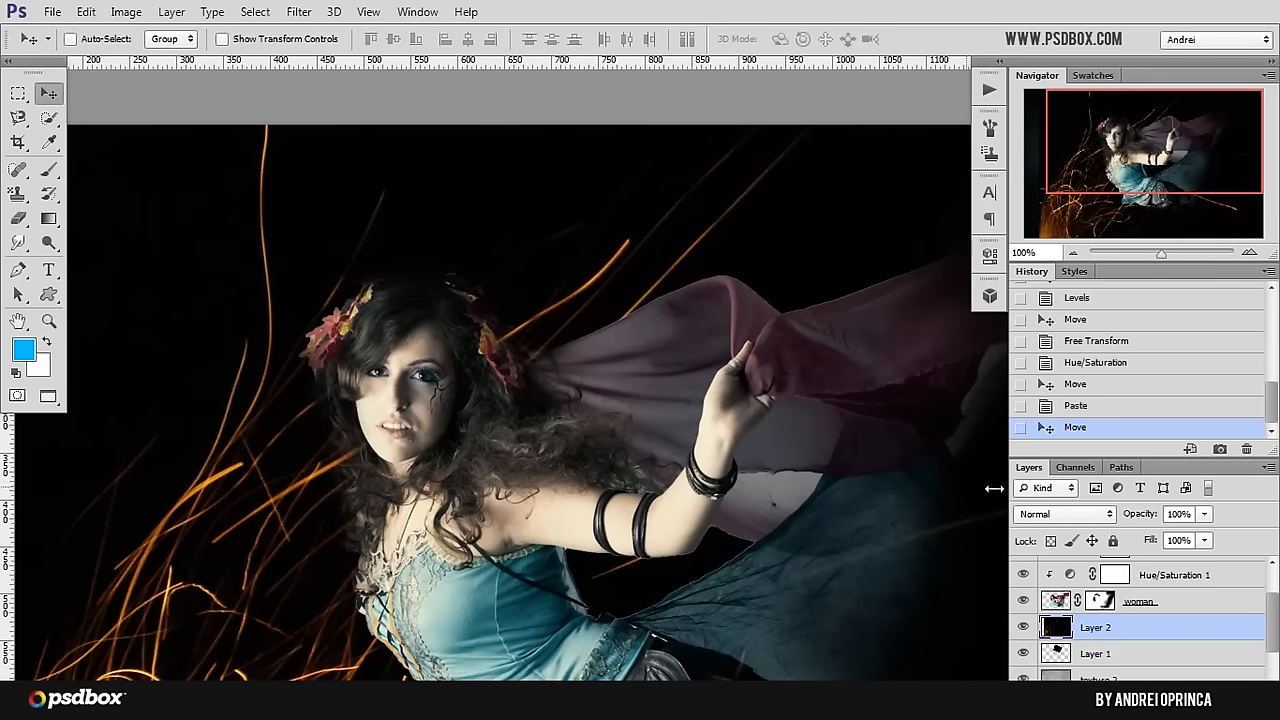
pyautogui.click(1036, 518)
pyautogui.click(1050, 178)
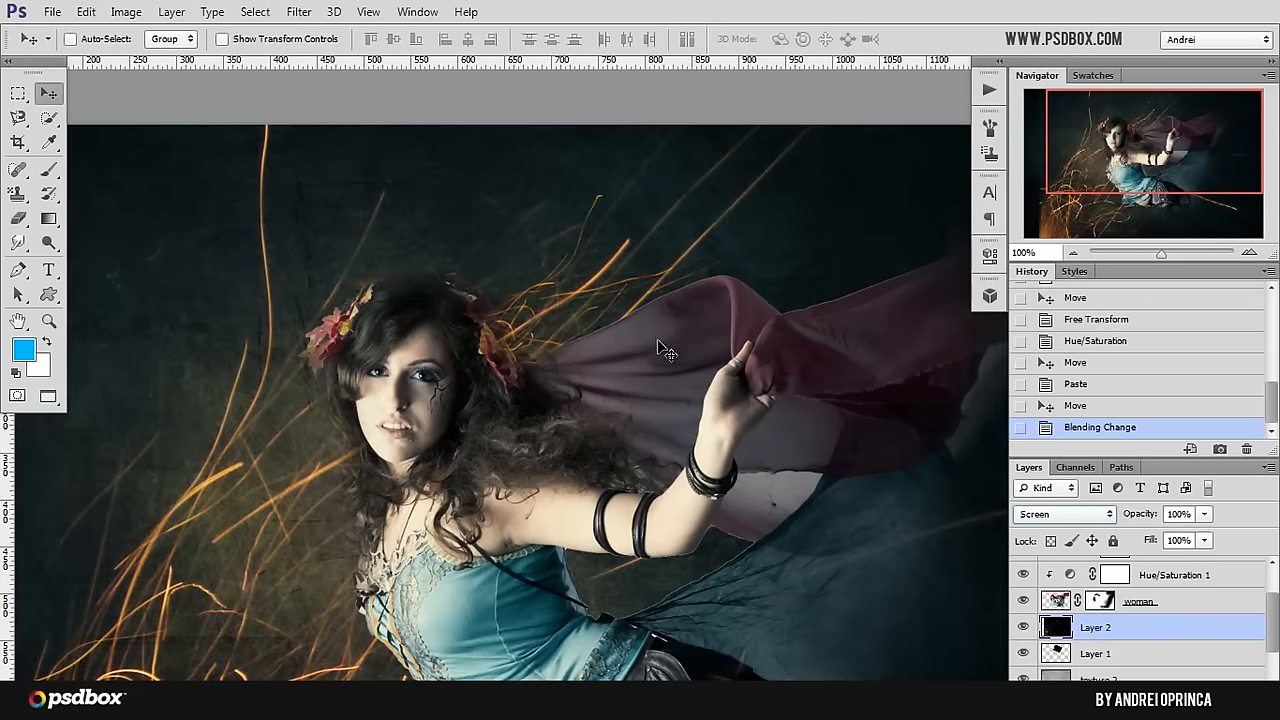
# Step: Scale the second sparks layer to about 37%, rotate it 16.53°, and flip it over the scarf area
pyautogui.scroll(-3, 637, 325)
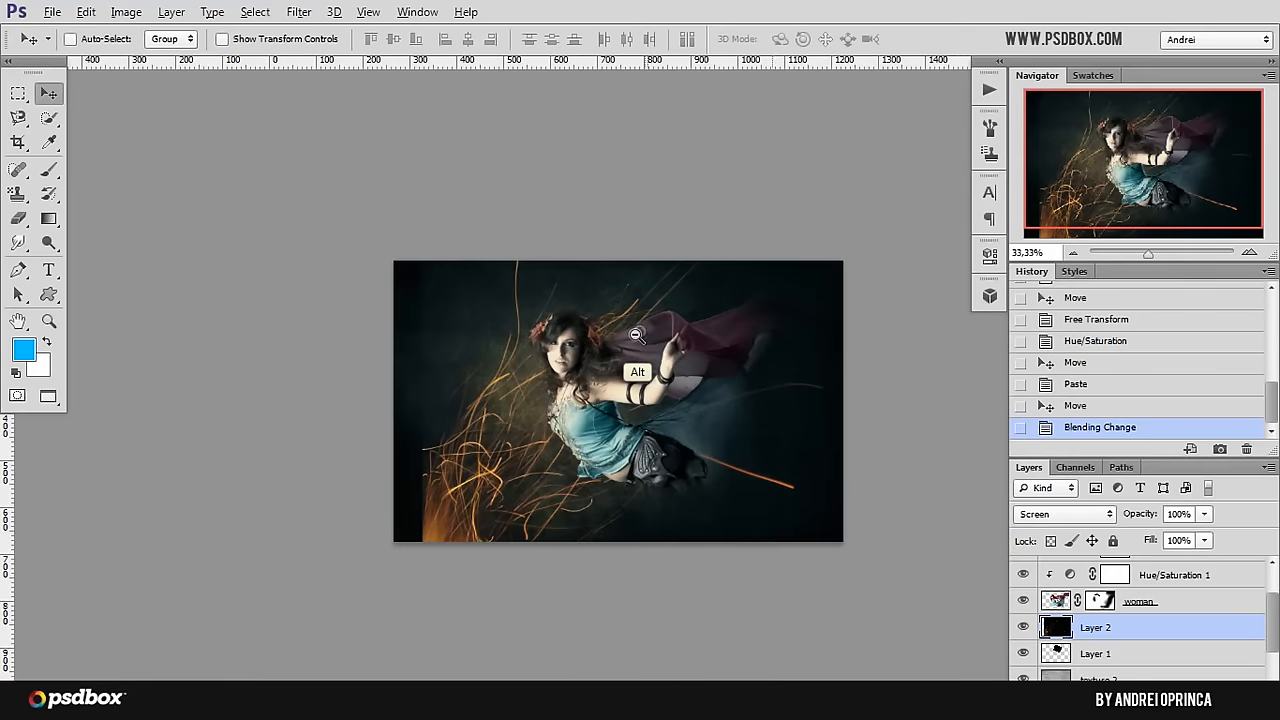
pyautogui.hotkey('ctrl', 't')
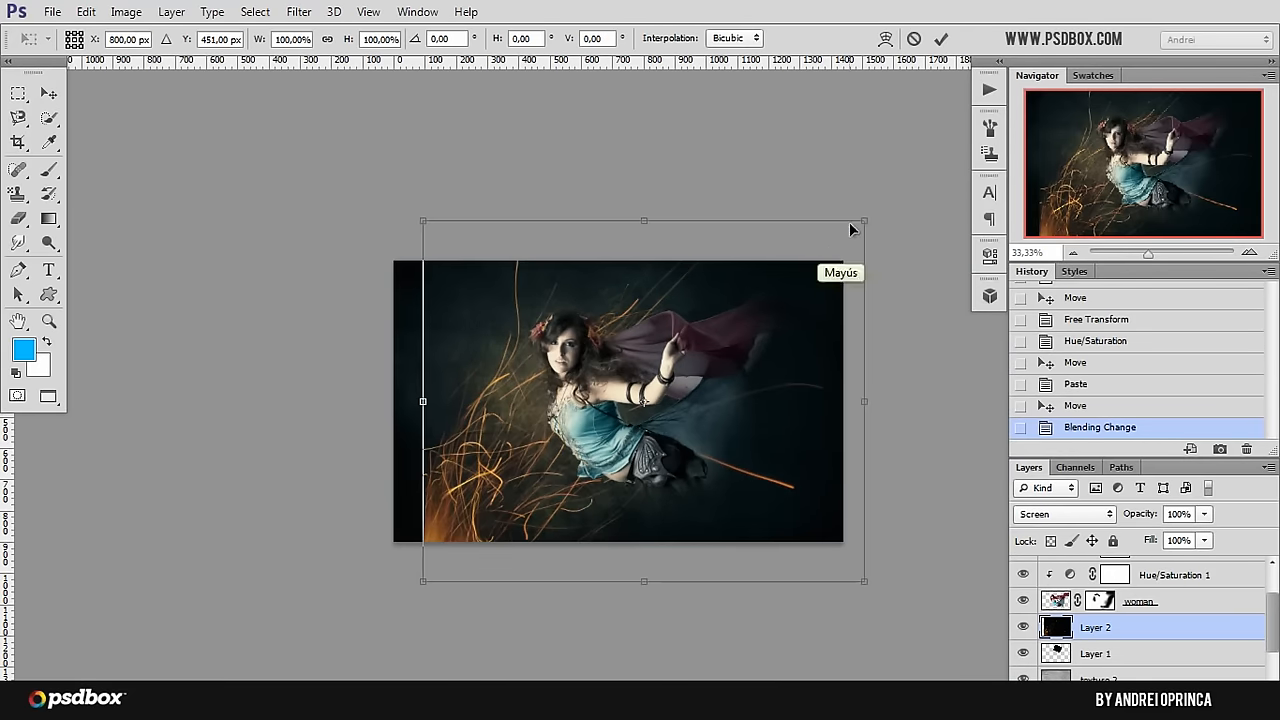
pyautogui.moveTo(810, 256); pyautogui.dragTo(758, 322)
pyautogui.moveTo(801, 270); pyautogui.dragTo(834, 329)
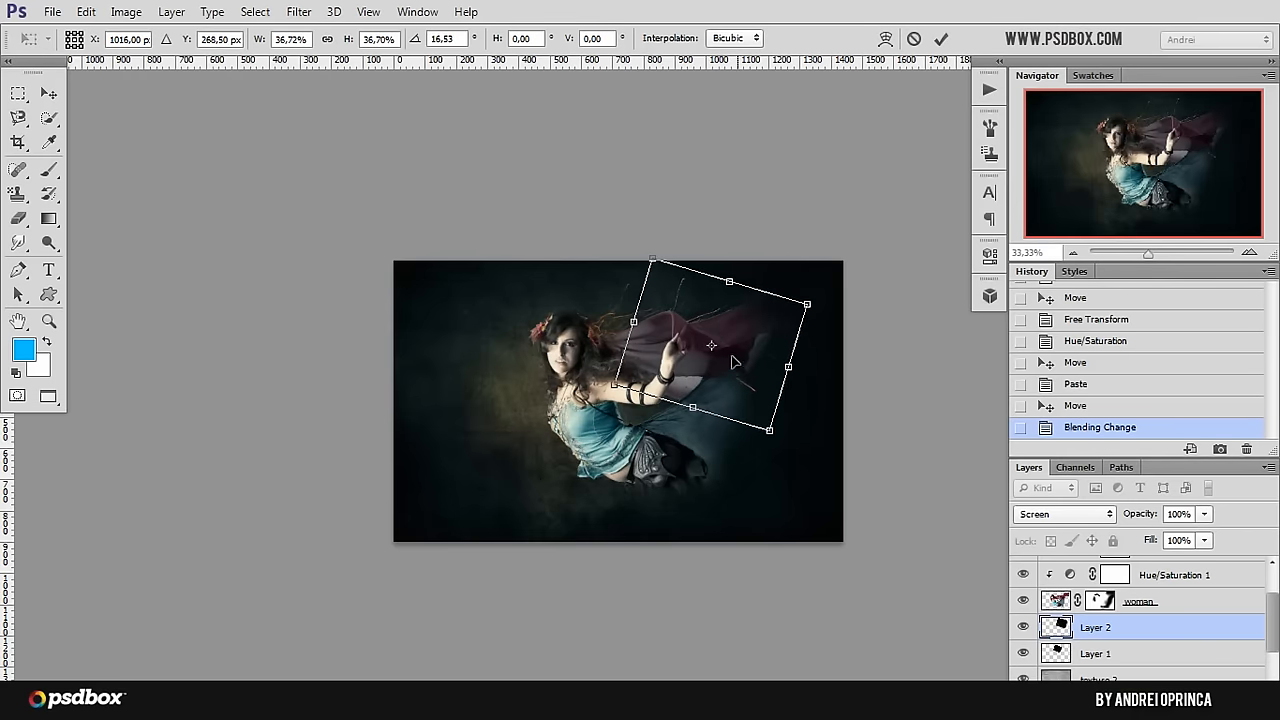
pyautogui.rightClick(790, 373)
pyautogui.click(792, 351)
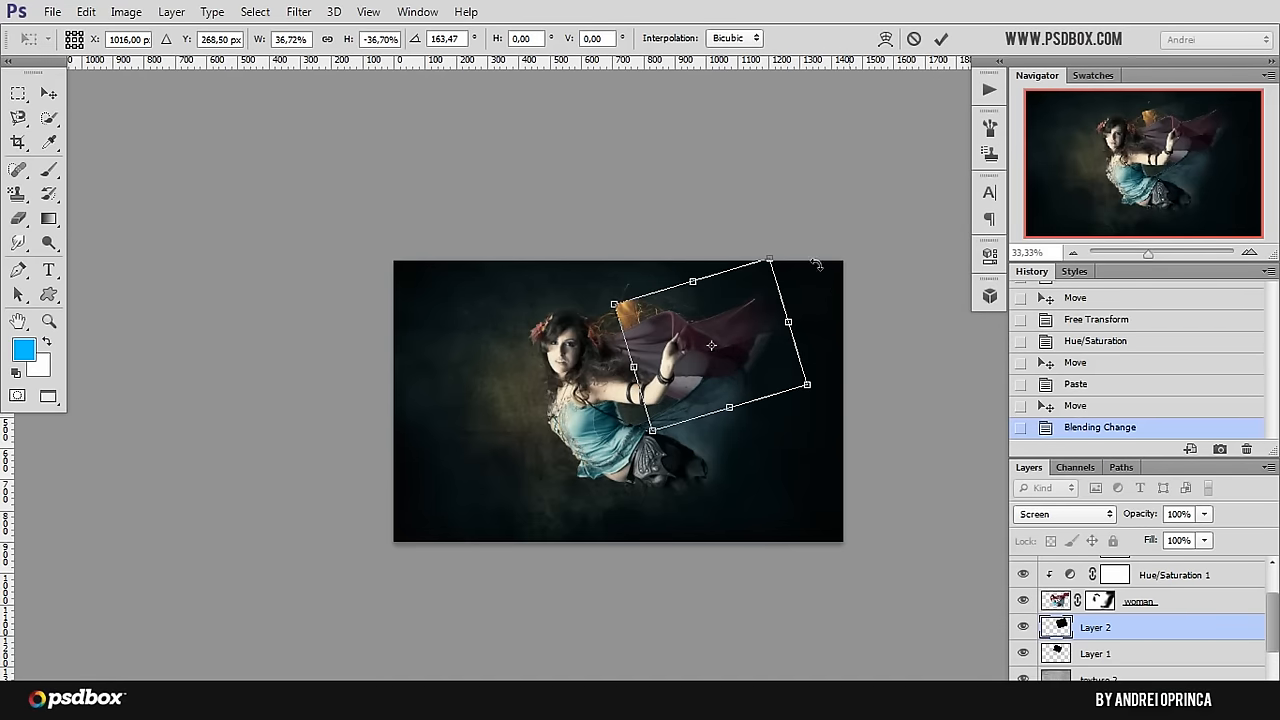
# Step: Rotate the flipped sparks to 120.67° and position them along the upper edge of the scarf
pyautogui.moveTo(817, 265); pyautogui.dragTo(770, 220)
pyautogui.moveTo(747, 336); pyautogui.dragTo(753, 312)
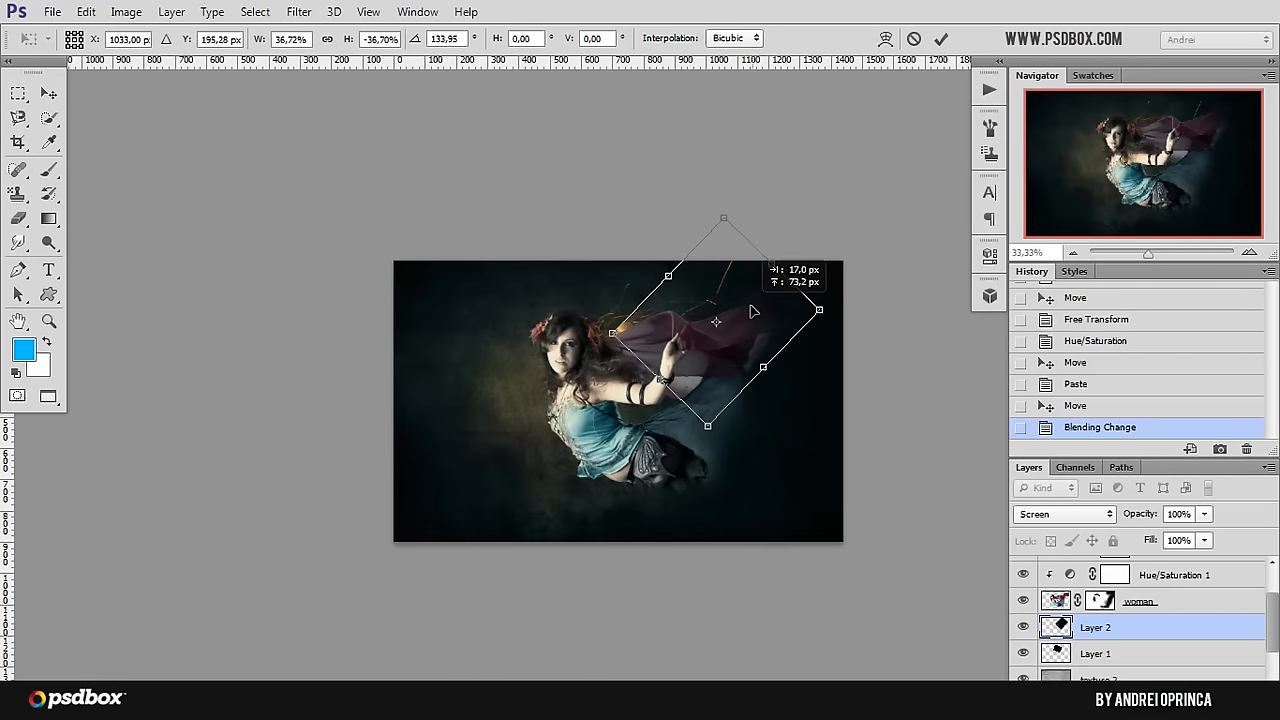
pyautogui.moveTo(886, 306); pyautogui.dragTo(811, 291)
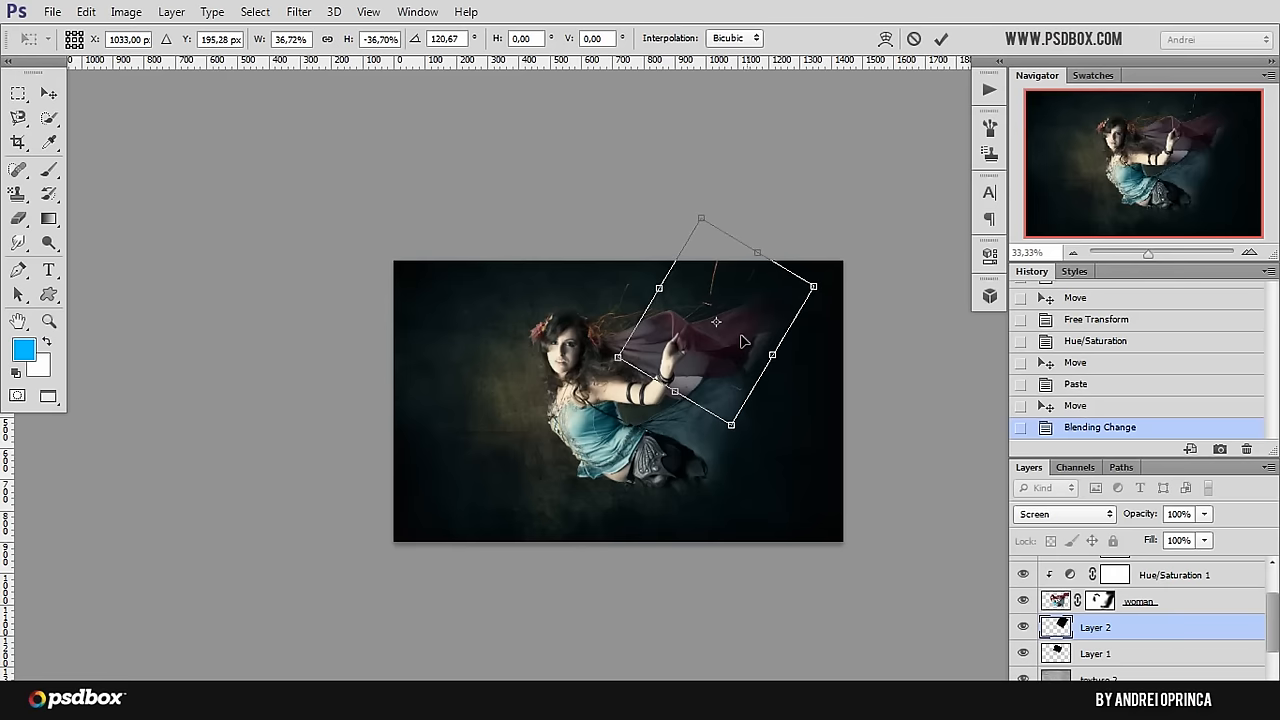
pyautogui.rightClick(734, 313)
pyautogui.click(713, 348)
pyautogui.moveTo(713, 348); pyautogui.dragTo(714, 331)
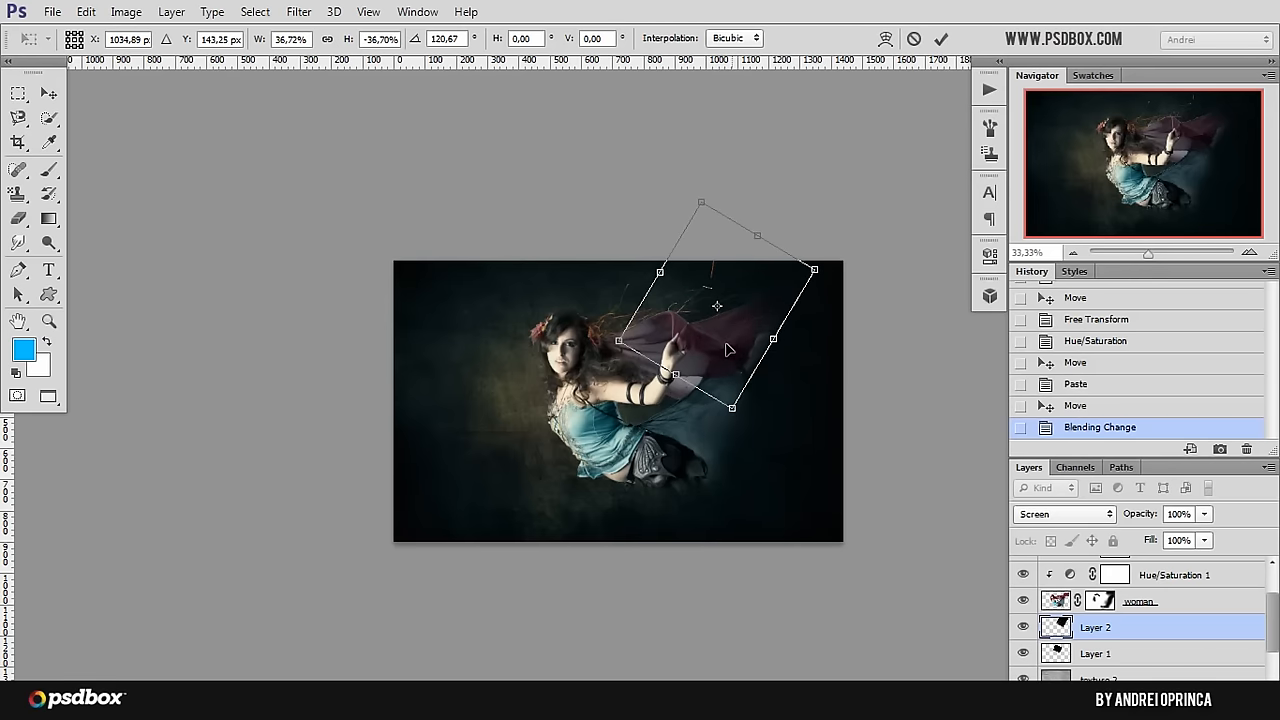
pyautogui.press('Return')
pyautogui.keyDown('ctrl'); pyautogui.click(740, 308); pyautogui.keyUp('ctrl')
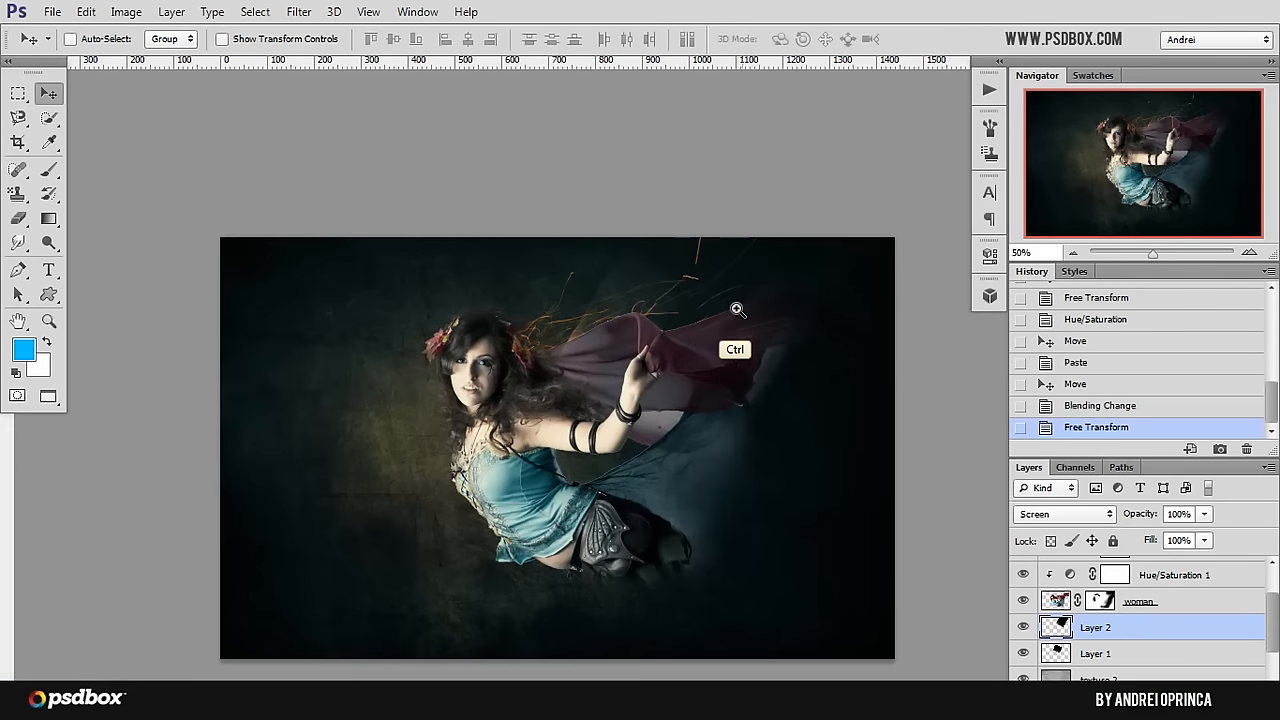
pyautogui.keyDown('ctrl'); pyautogui.click(737, 306); pyautogui.keyUp('ctrl')
pyautogui.keyDown('ctrl'); pyautogui.click(686, 345); pyautogui.keyUp('ctrl')
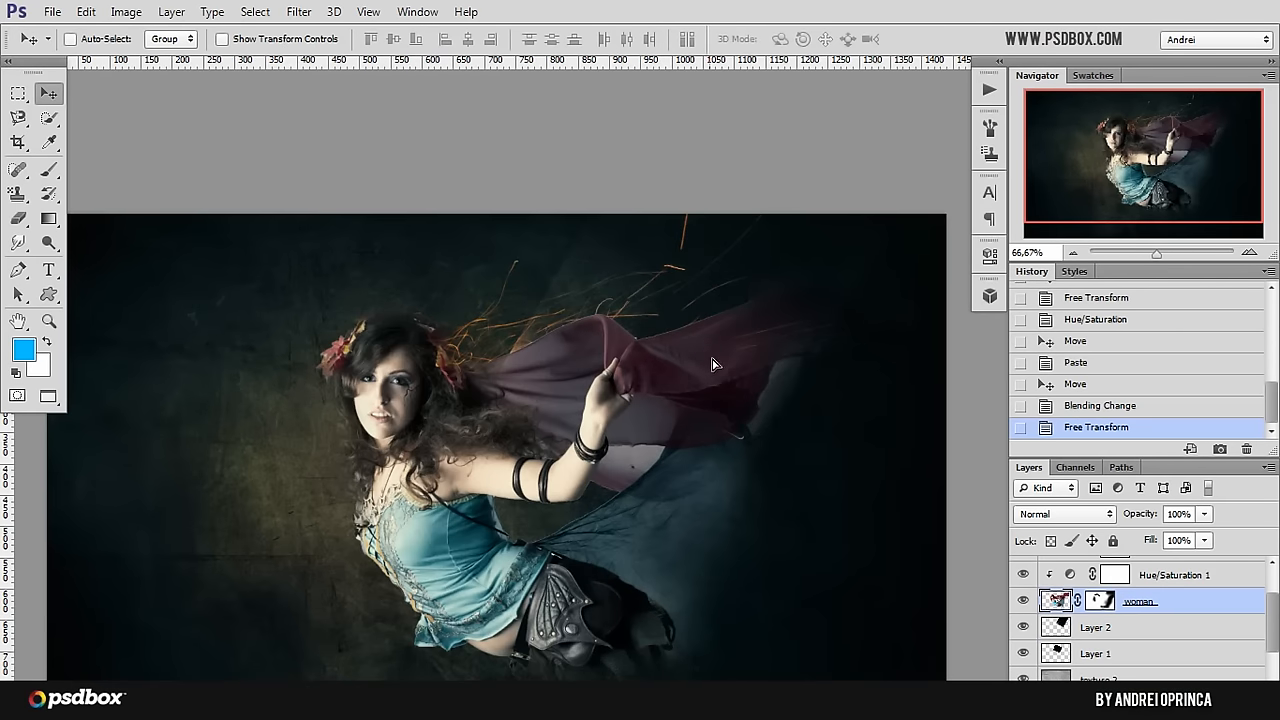
pyautogui.moveTo(712, 364); pyautogui.dragTo(684, 357)
pyautogui.hotkey('ctrl', 'z')
# Step: Shift the second sparks layer slightly down towards the scarf and erase its bright vertical streak near the image's upper edge
pyautogui.keyDown('ctrl'); pyautogui.click(638, 262); pyautogui.keyUp('ctrl')
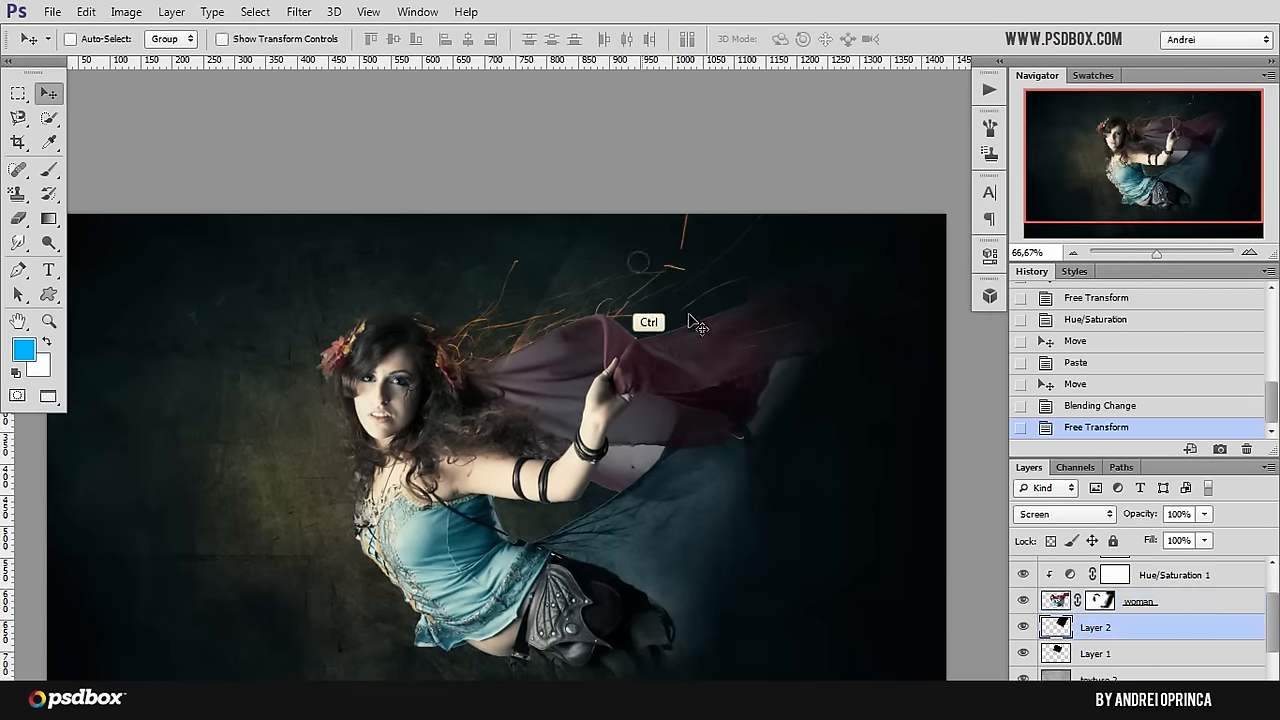
pyautogui.moveTo(690, 326); pyautogui.dragTo(672, 337)
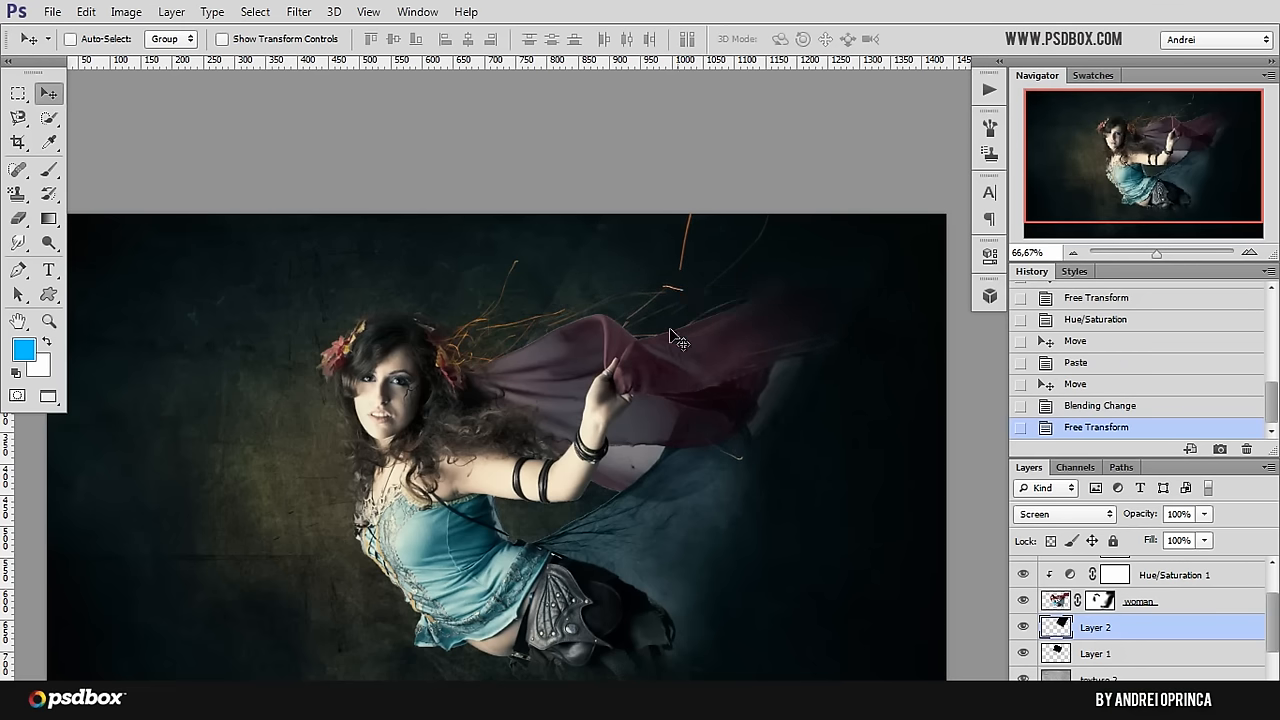
pyautogui.press('e')
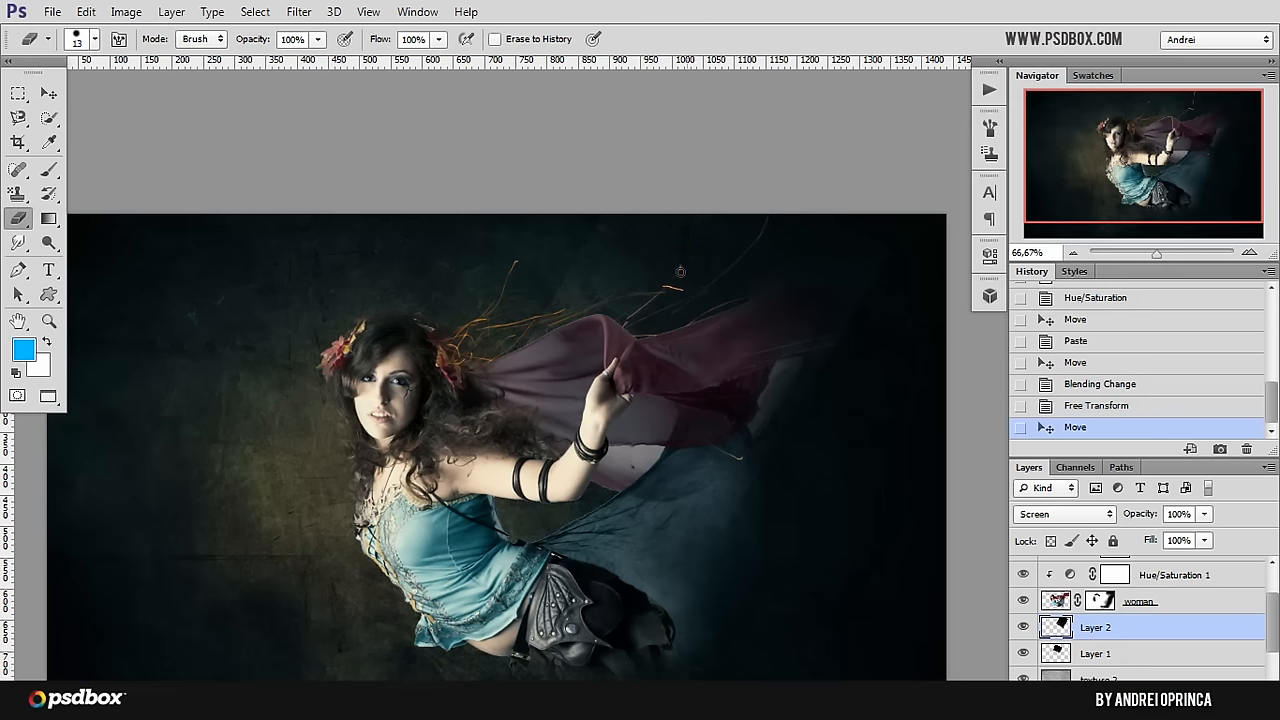
pyautogui.moveTo(681, 255); pyautogui.dragTo(750, 229)
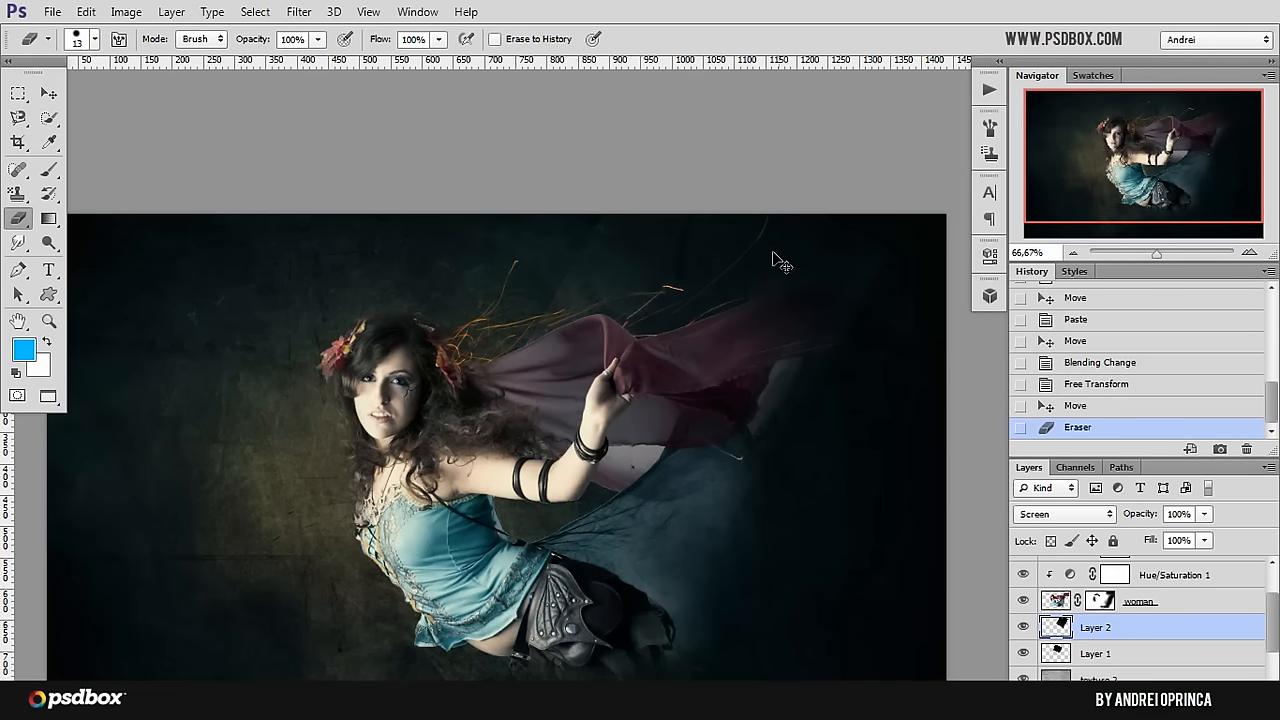
# Step: Darken the second sparks layer with Levels, setting the shadow input to 8
pyautogui.hotkey('ctrl', 'l')
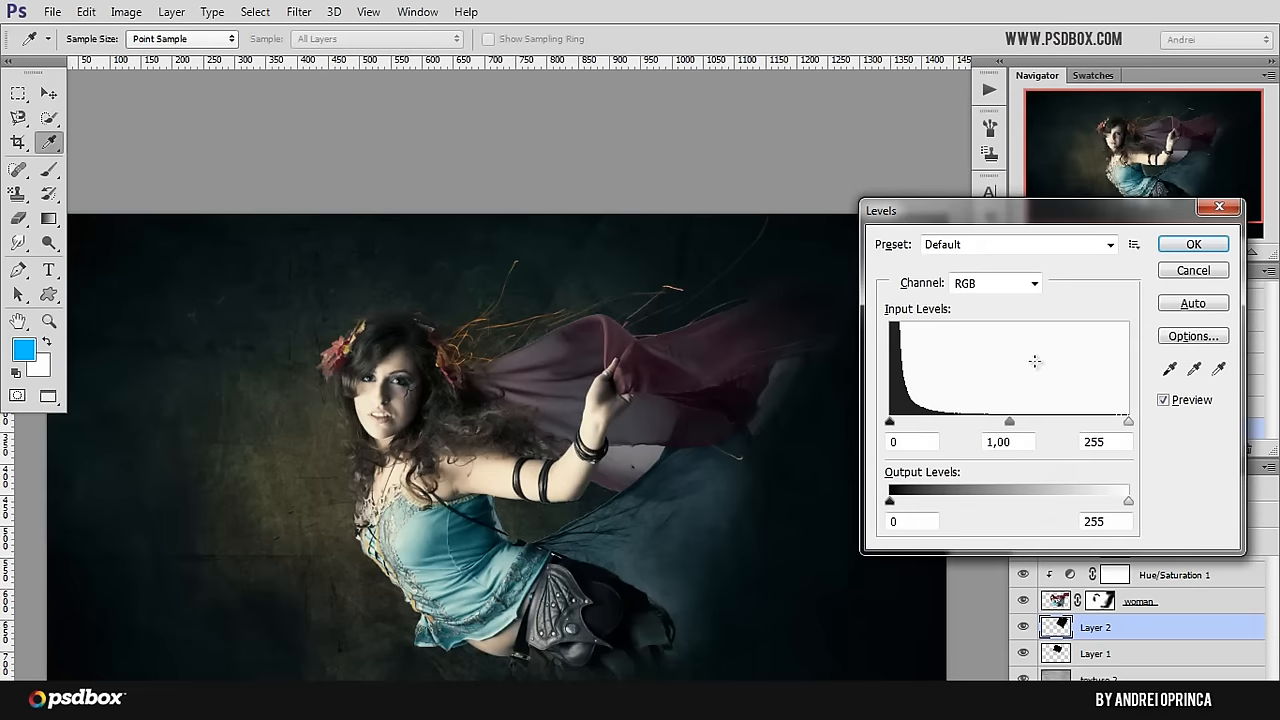
pyautogui.click(890, 422)
pyautogui.moveTo(891, 423); pyautogui.dragTo(896, 425)
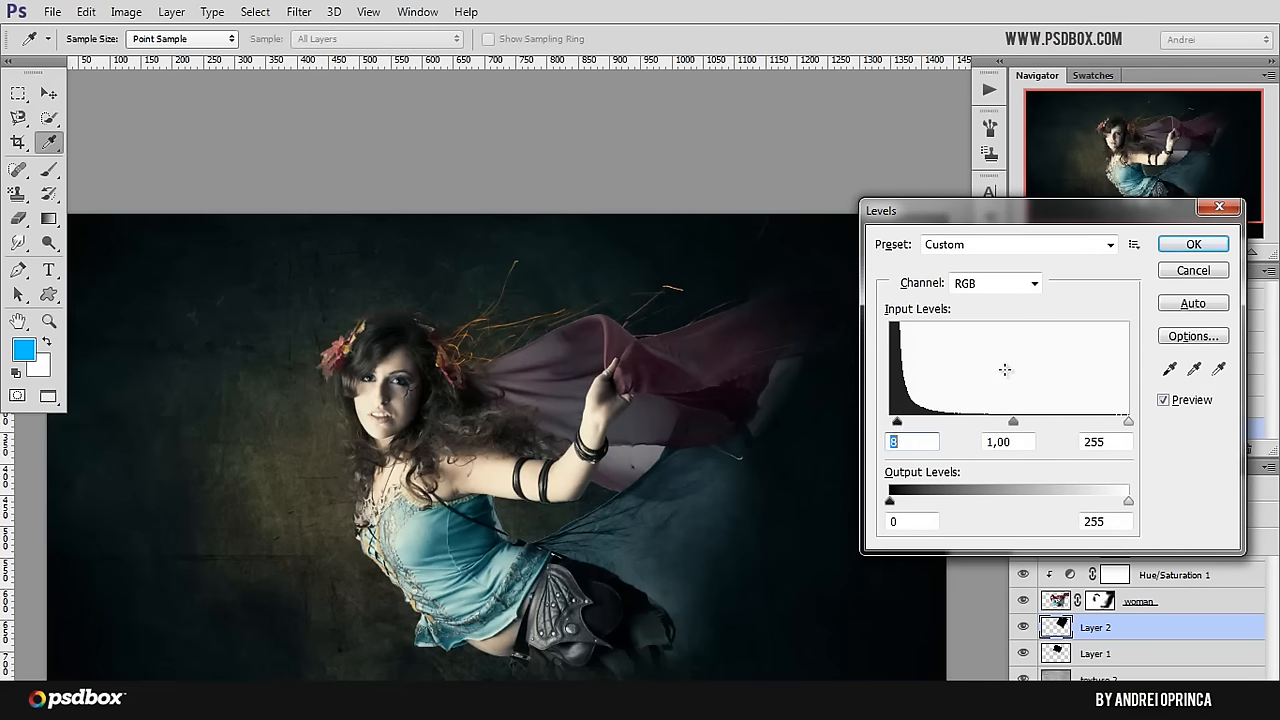
pyautogui.click(1163, 401)
pyautogui.click(1163, 402)
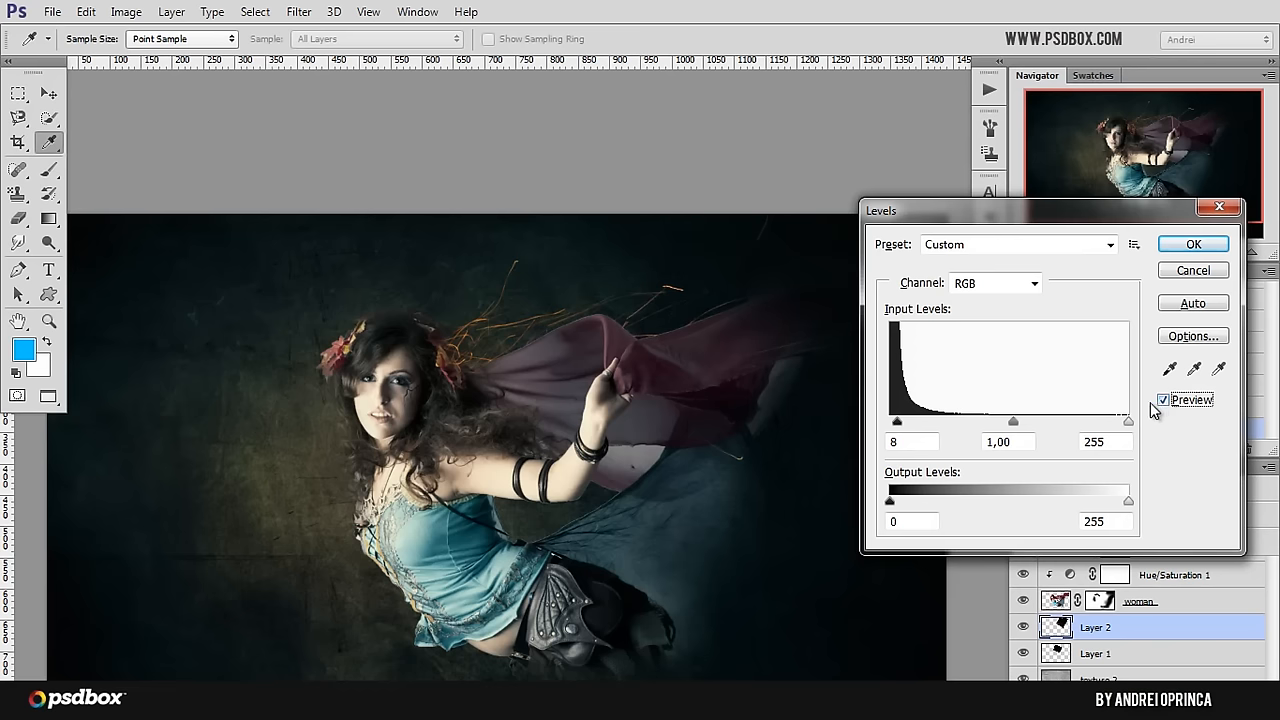
pyautogui.click(1013, 424)
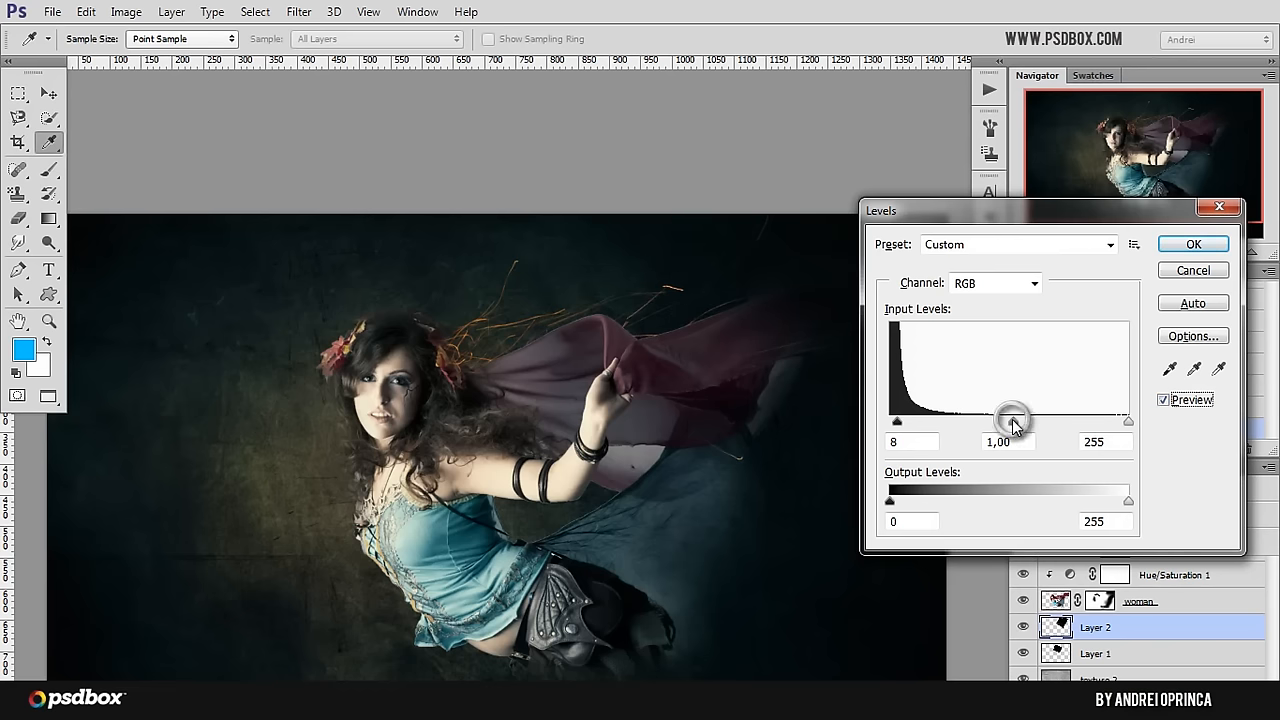
pyautogui.click(1194, 245)
# Step: Try to erase the stray spark strand at the lower edge of the scarf
pyautogui.press('e')
pyautogui.keyDown('ctrl'); pyautogui.click(651, 314); pyautogui.keyUp('ctrl')
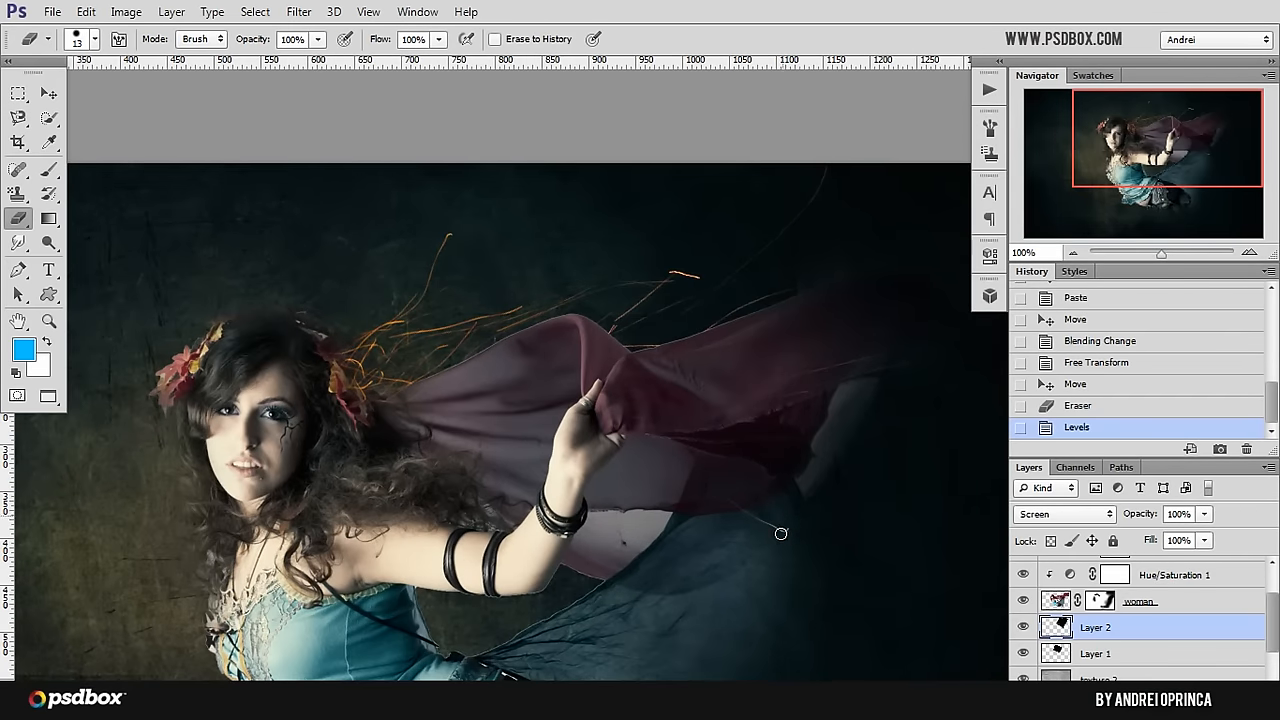
pyautogui.click(740, 510)
pyautogui.click(763, 523)
pyautogui.click(800, 511)
pyautogui.hotkey('ctrl', 'z')
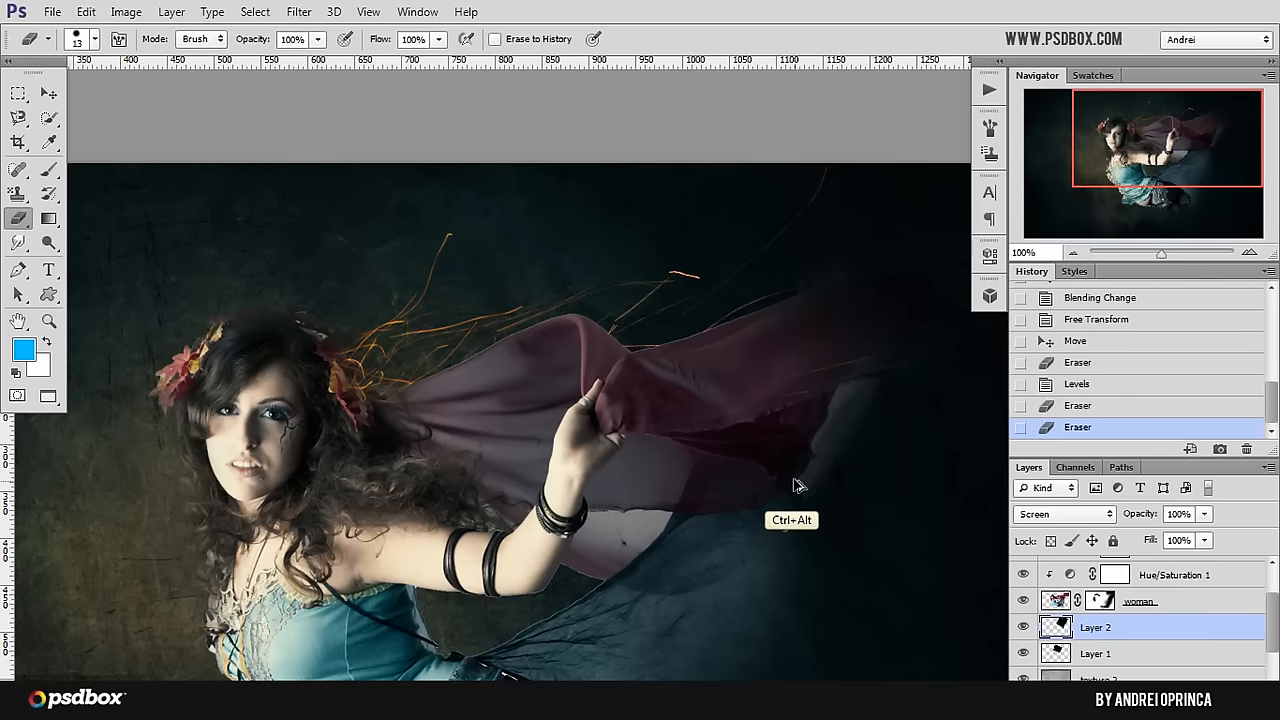
pyautogui.hotkey('ctrl', 'alt', 'z')
pyautogui.hotkey('ctrl', 'alt', 'z')
# Step: Group the two sparks layers and name the group "hair fire"
pyautogui.moveTo(688, 572); pyautogui.dragTo(706, 450)
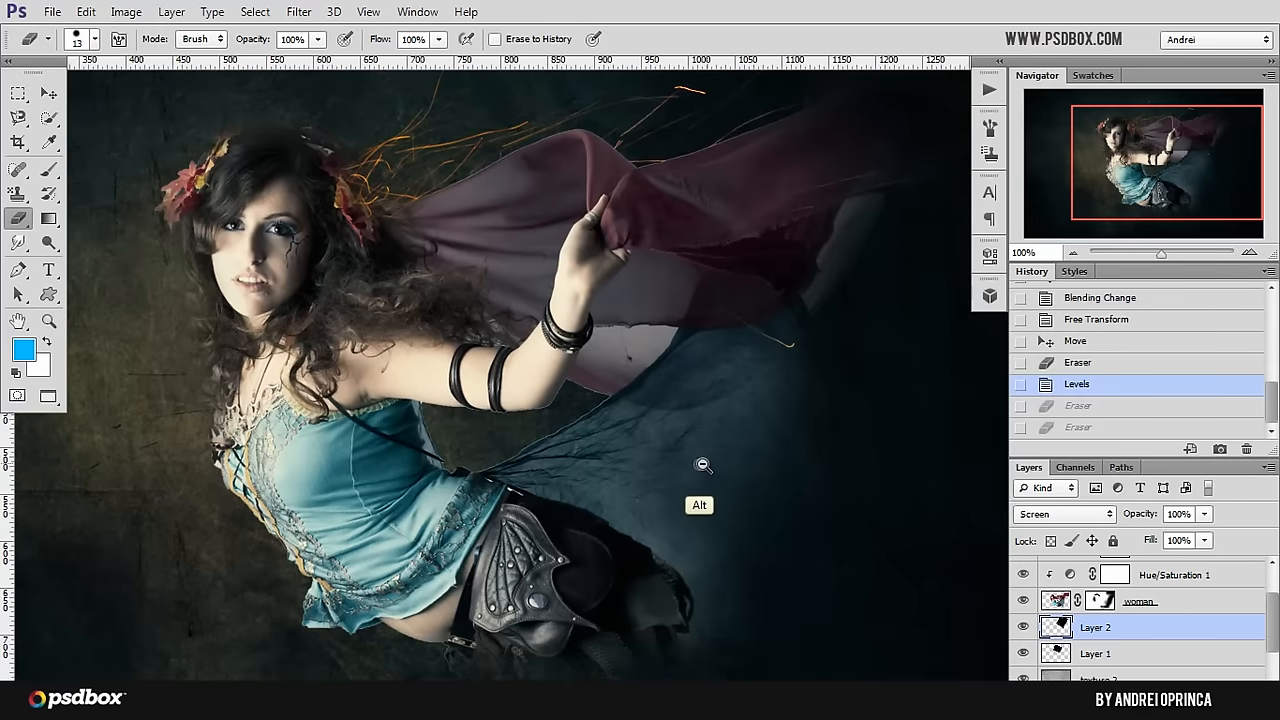
pyautogui.scroll(-2, 700, 460)
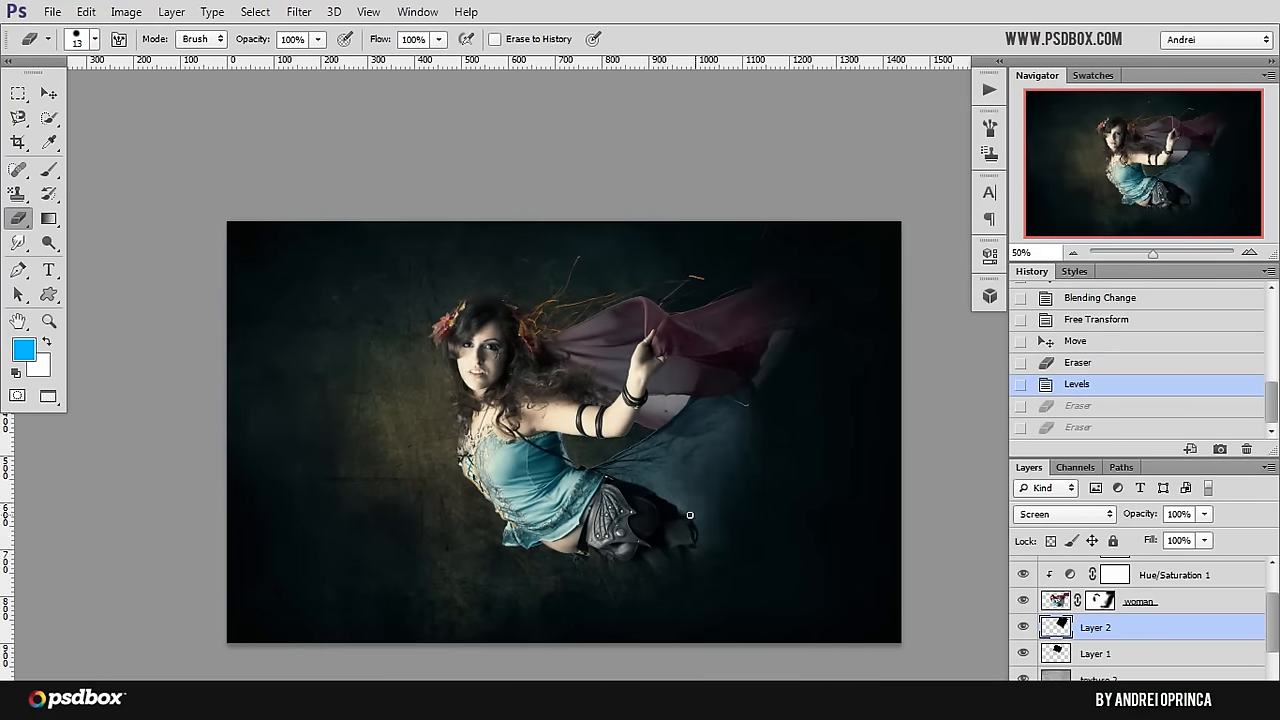
pyautogui.hotkey('ctrl', 'o')
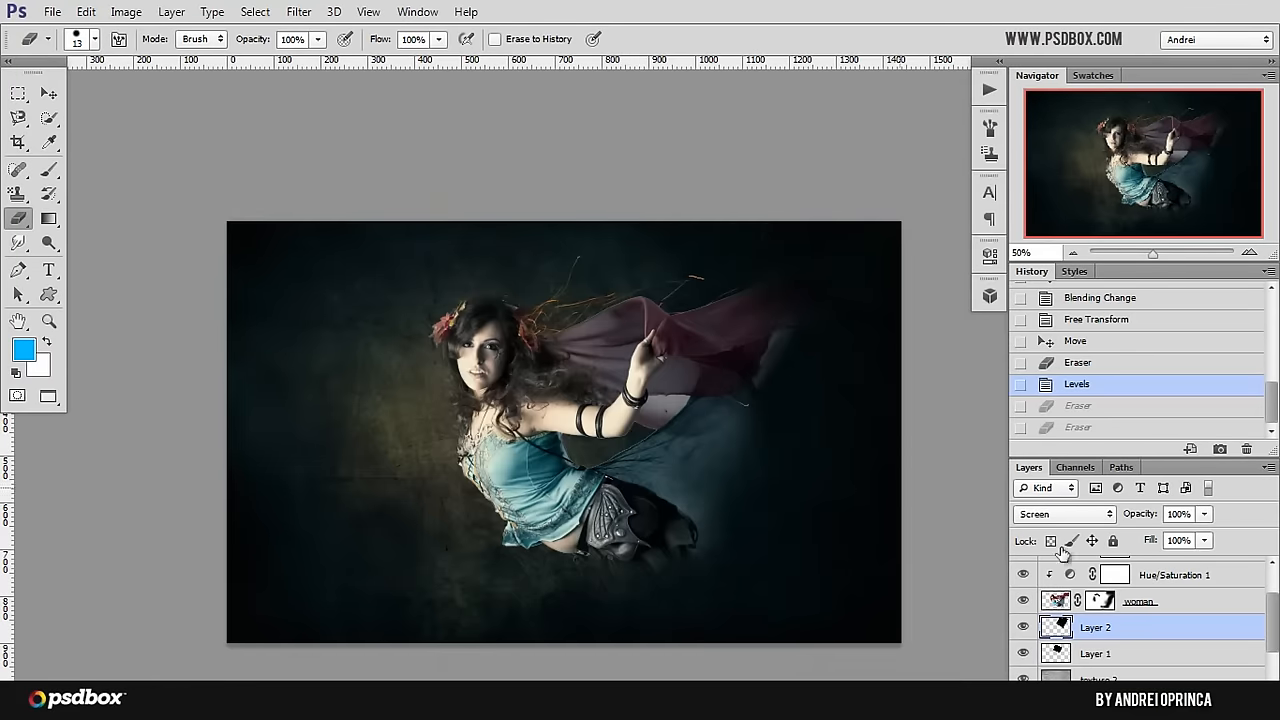
pyautogui.keyDown('shift'); pyautogui.click(1136, 653); pyautogui.keyUp('shift')
pyautogui.hotkey('ctrl', 'g')
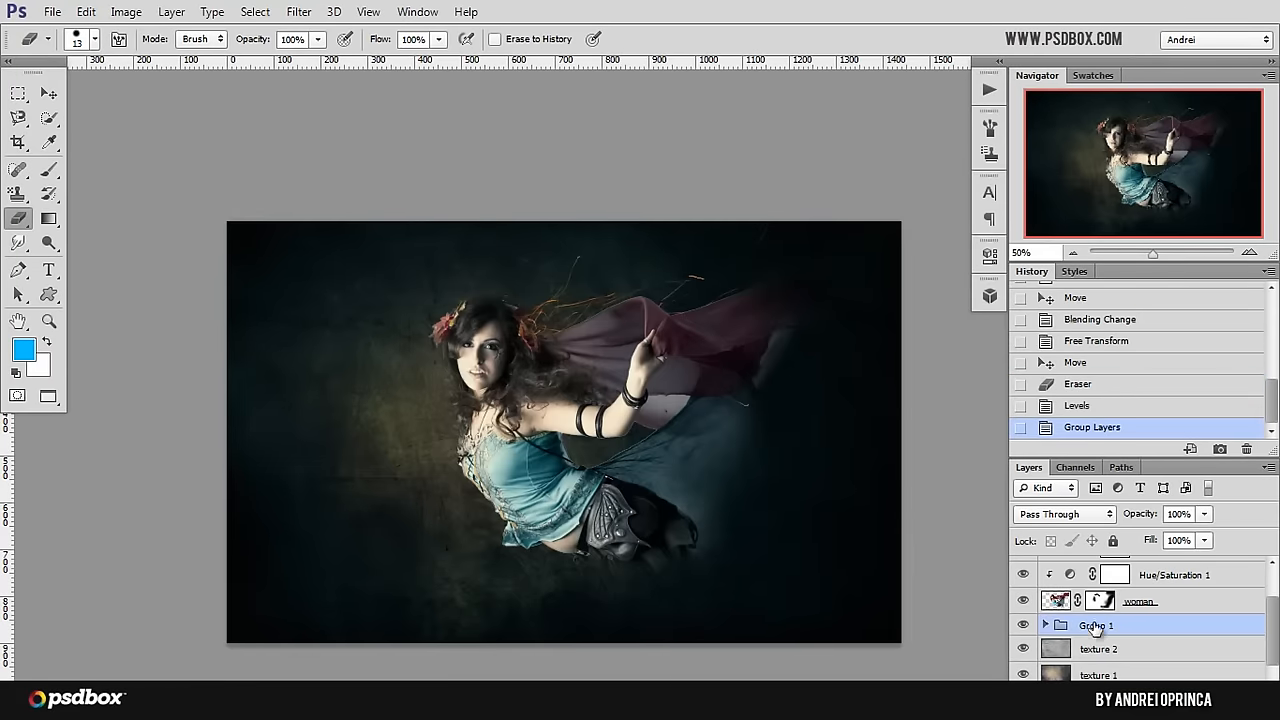
pyautogui.doubleClick(1092, 625)
pyautogui.press('Return')
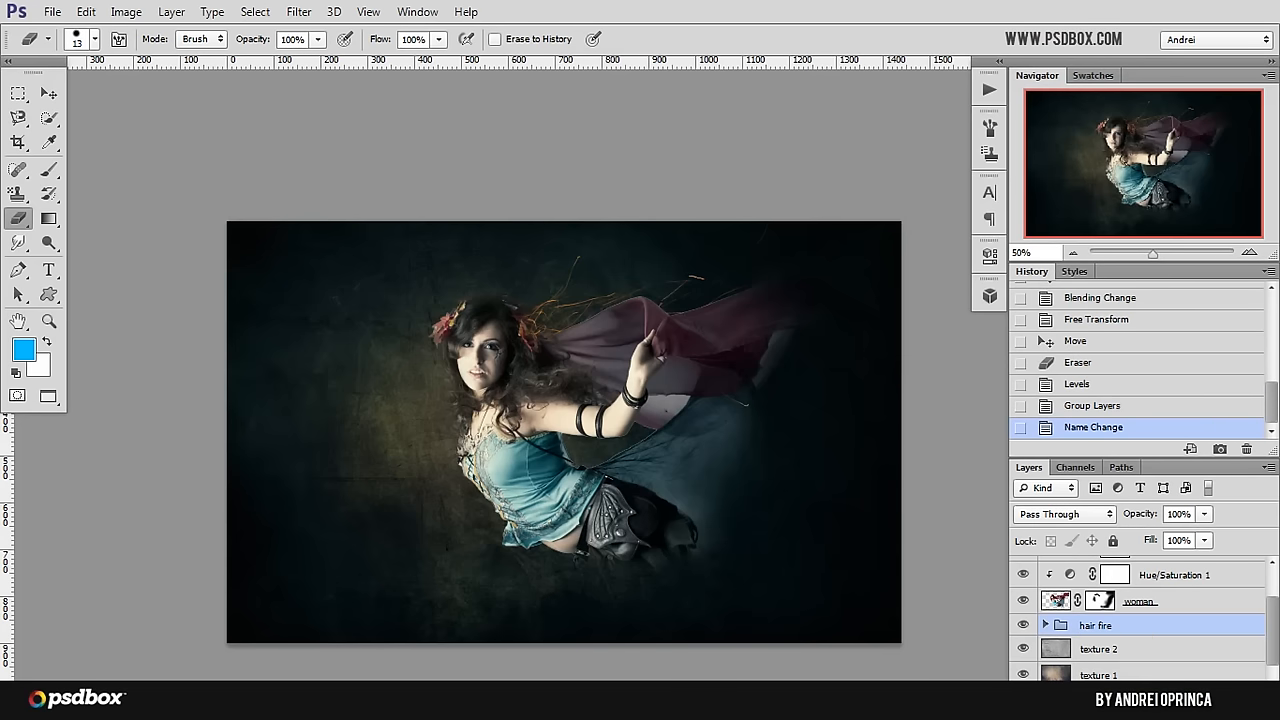
# Step: Paste the sparks image onto a new layer above the "hair fire" group and shift it up towards the scarf
pyautogui.hotkey('ctrl', 'shift', 'alt', 'n')
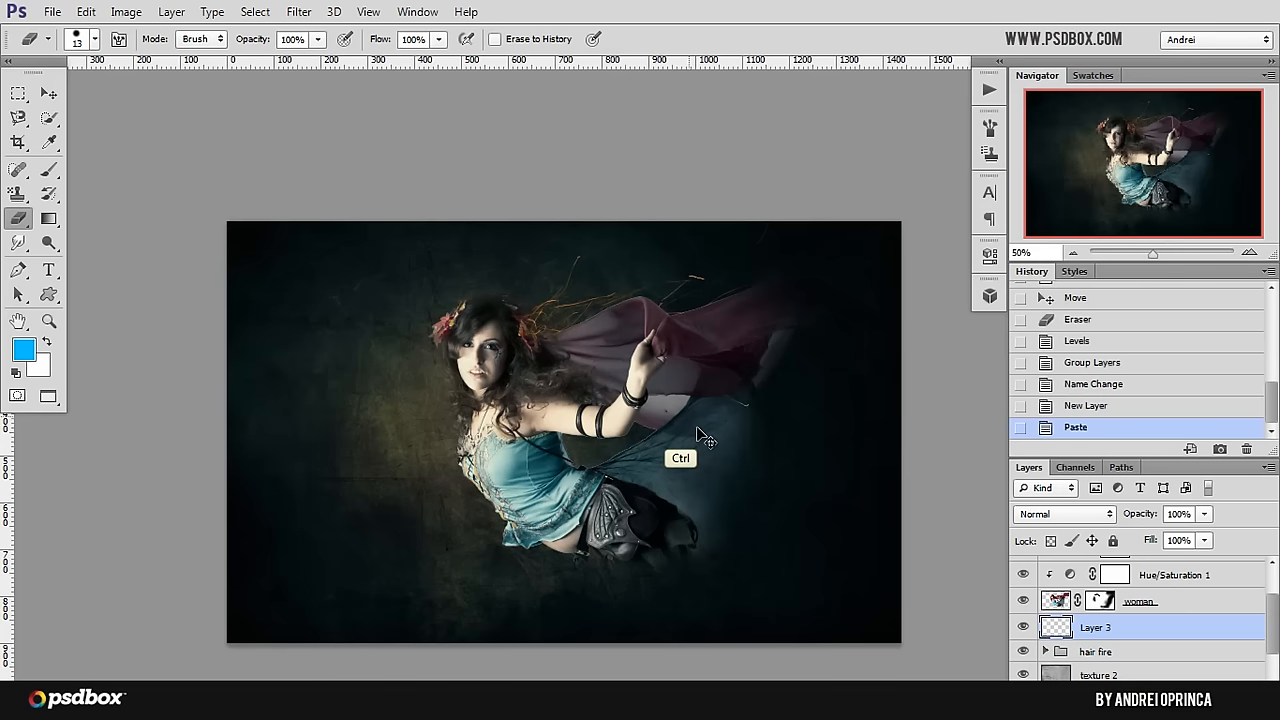
pyautogui.hotkey('ctrl', 'v')
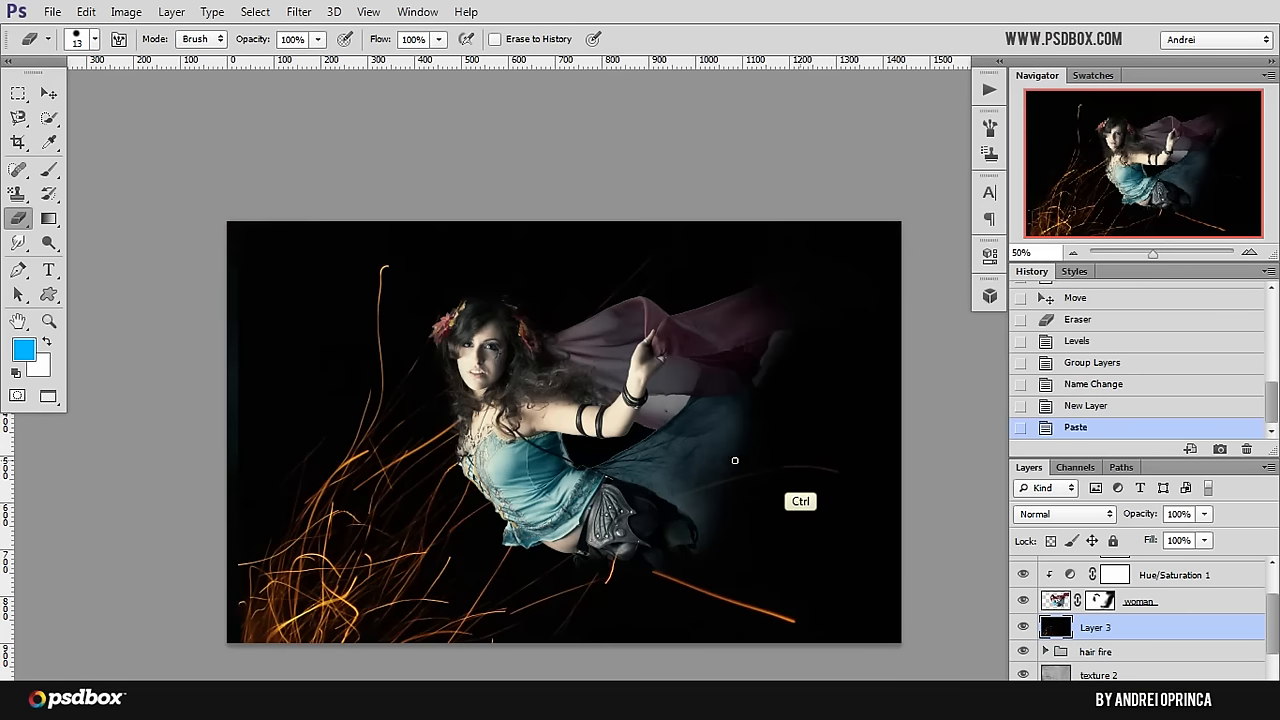
pyautogui.click(48, 94)
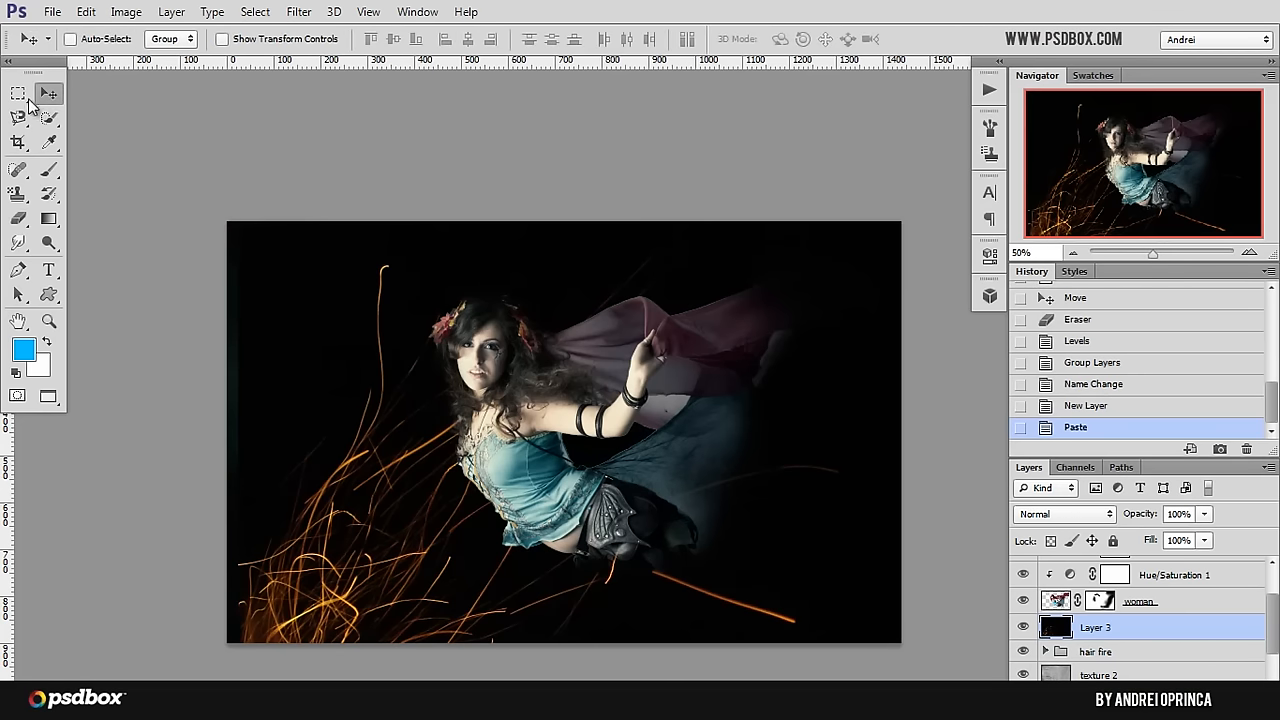
pyautogui.moveTo(288, 590); pyautogui.dragTo(553, 362)
# Step: Scale the pasted sparks down with Free Transform and place them behind the woman's hips and belt
pyautogui.hotkey('ctrl', 't')
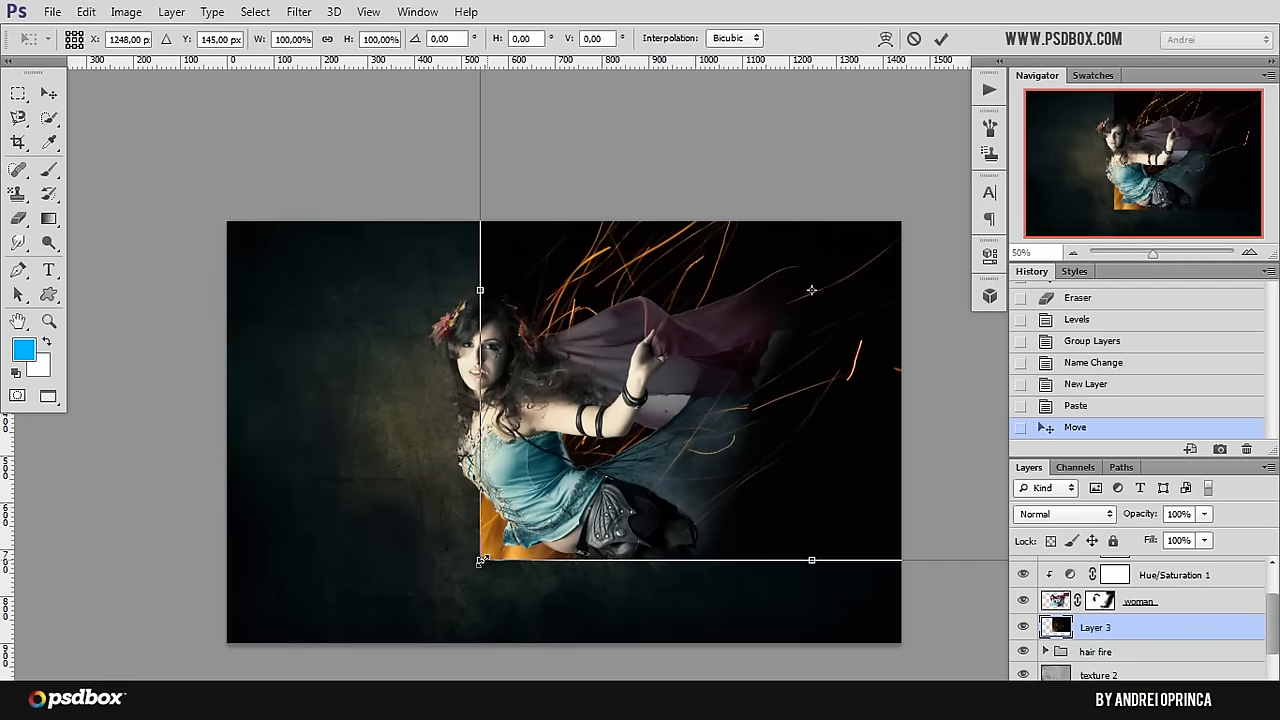
pyautogui.moveTo(480, 562); pyautogui.dragTo(835, 271)
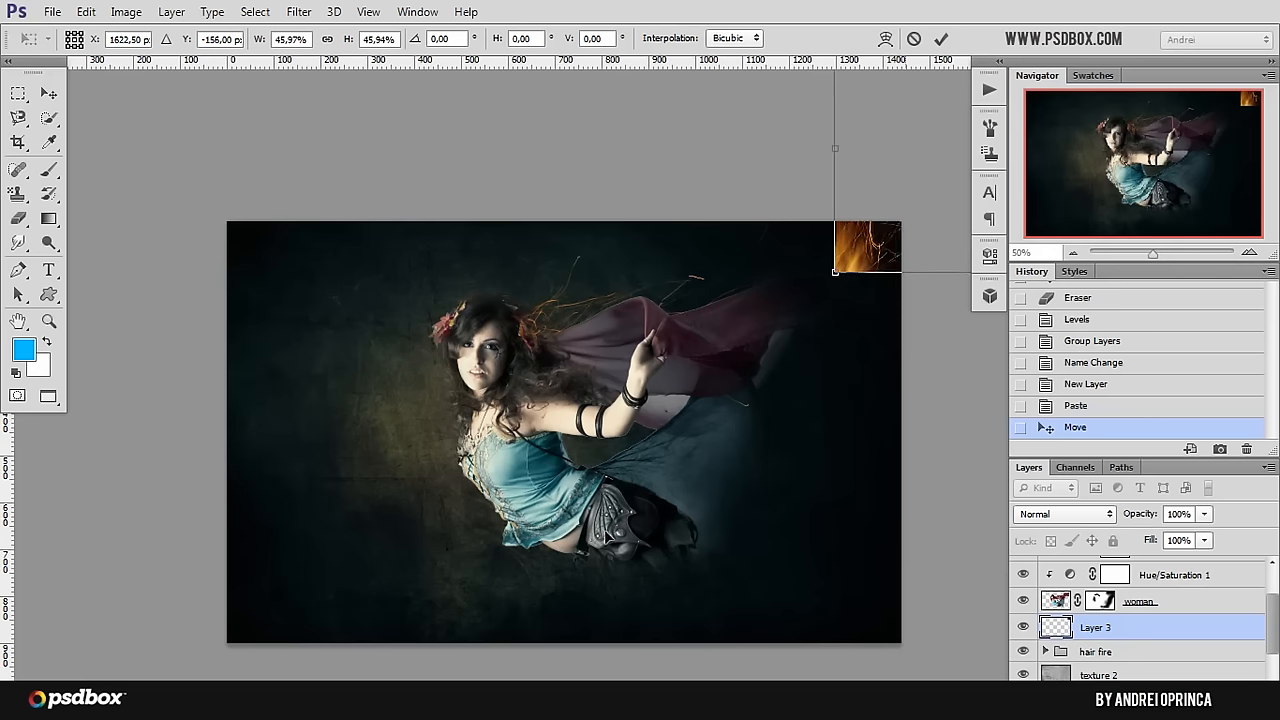
pyautogui.moveTo(920, 181); pyautogui.dragTo(612, 534)
pyautogui.moveTo(812, 397); pyautogui.dragTo(720, 468)
pyautogui.press('Return')
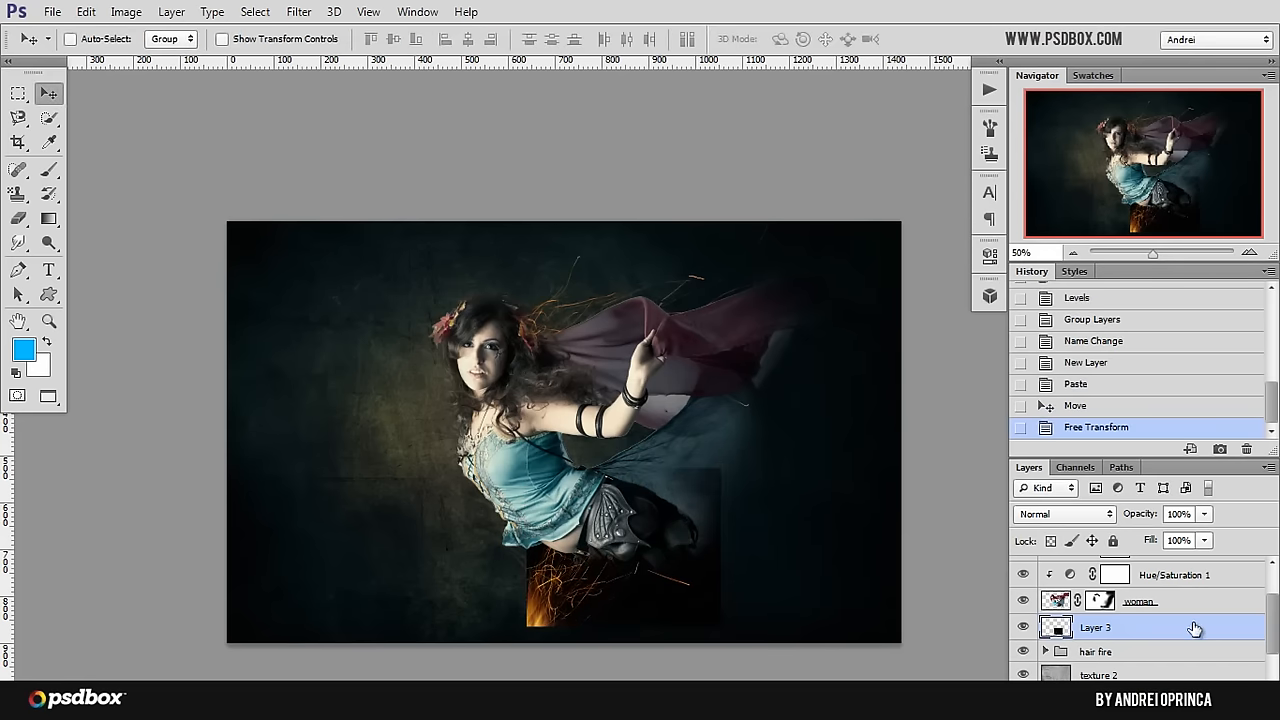
# Step: Reorder the new sparks layer above the Gradient Map 1 adjustment and shift it slightly up over the woman
pyautogui.scroll(2, 1196, 645)
pyautogui.moveTo(1185, 677); pyautogui.dragTo(1178, 565)
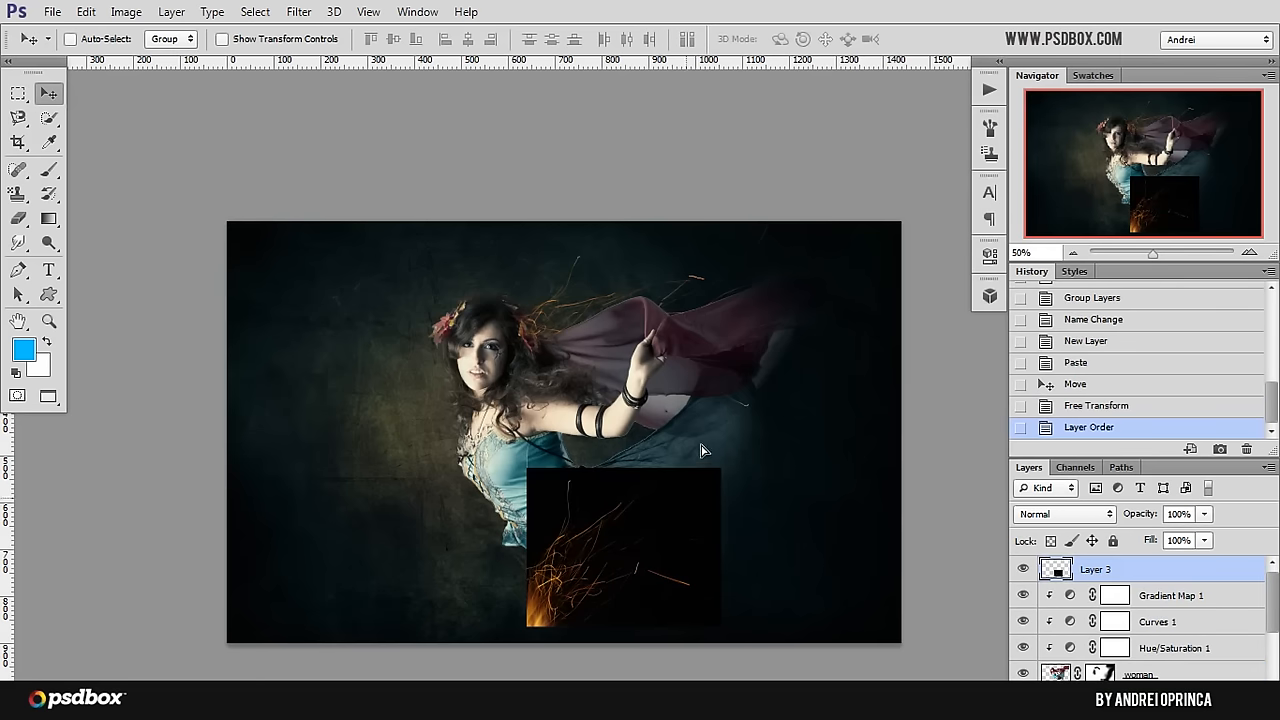
pyautogui.moveTo(697, 450); pyautogui.dragTo(723, 388)
pyautogui.scroll(3, 697, 512)
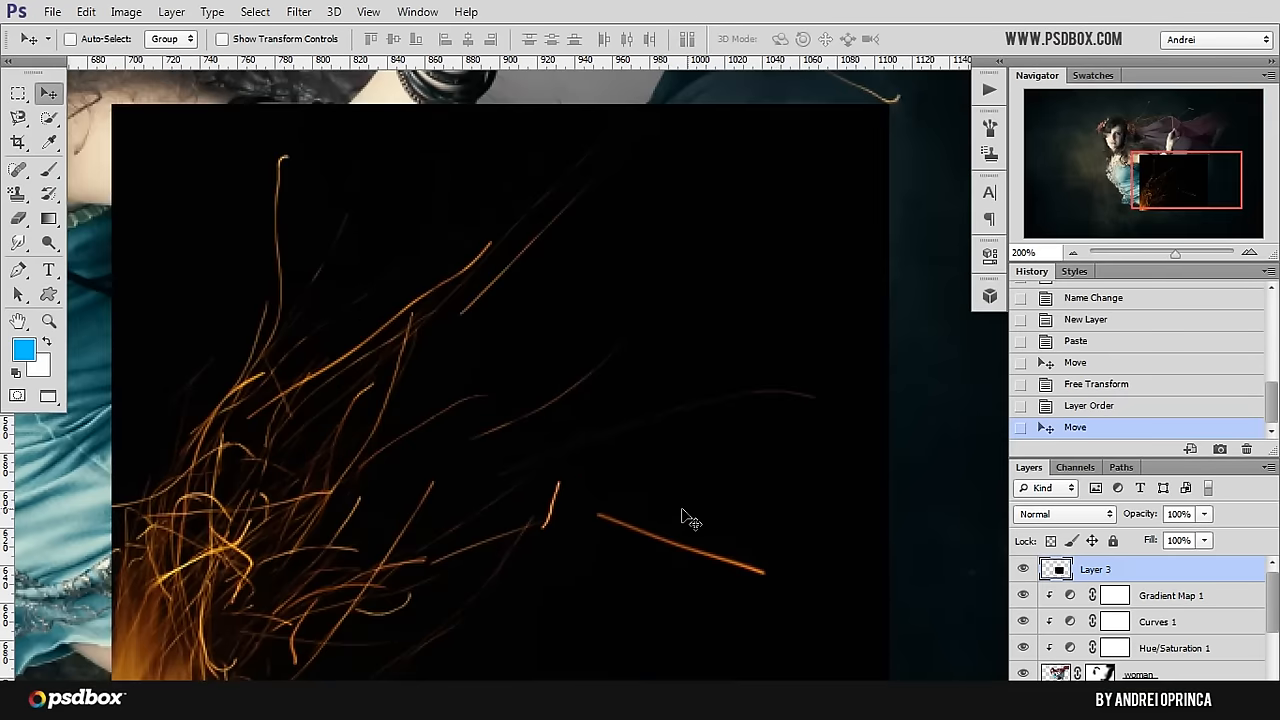
pyautogui.scroll(-2, 665, 522)
# Step: Set the new sparks layer's blending mode to Screen and position the sparks over the leather hip armour
pyautogui.click(1048, 520)
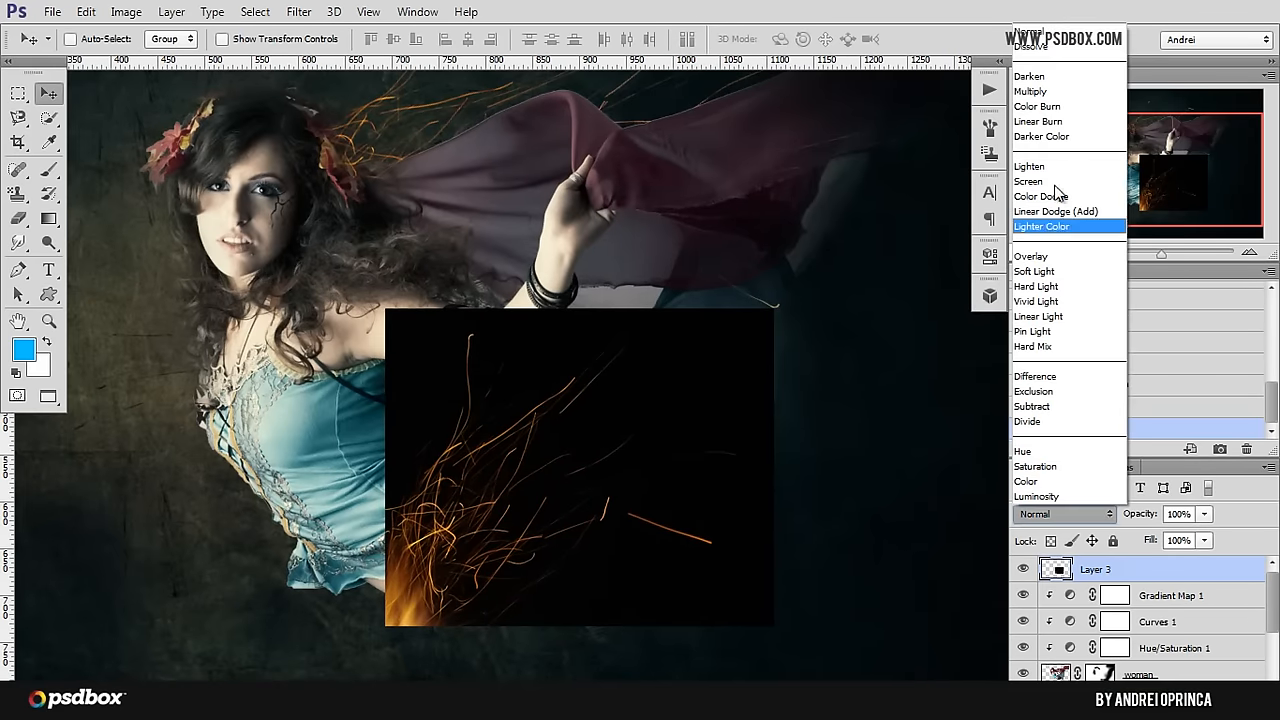
pyautogui.click(1030, 170)
pyautogui.moveTo(598, 455); pyautogui.dragTo(686, 443)
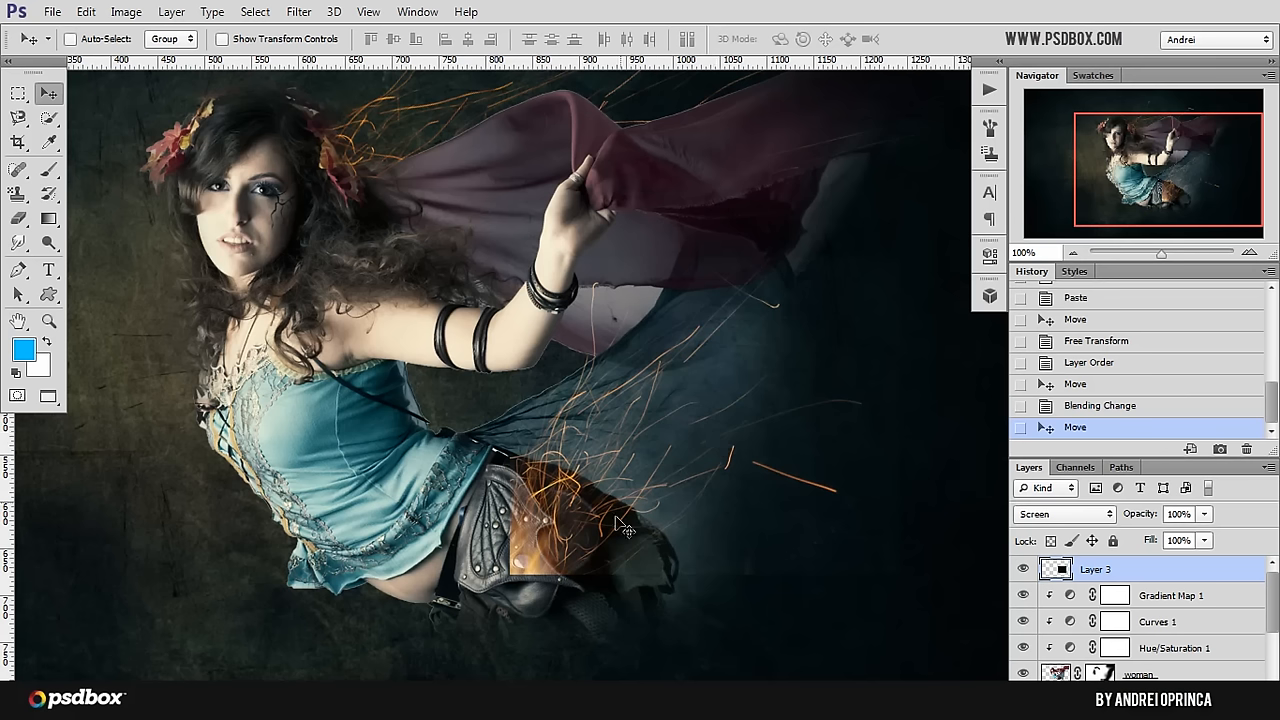
pyautogui.scroll(2, 552, 596)
pyautogui.moveTo(578, 462); pyautogui.dragTo(619, 490)
pyautogui.scroll(-1, 602, 464)
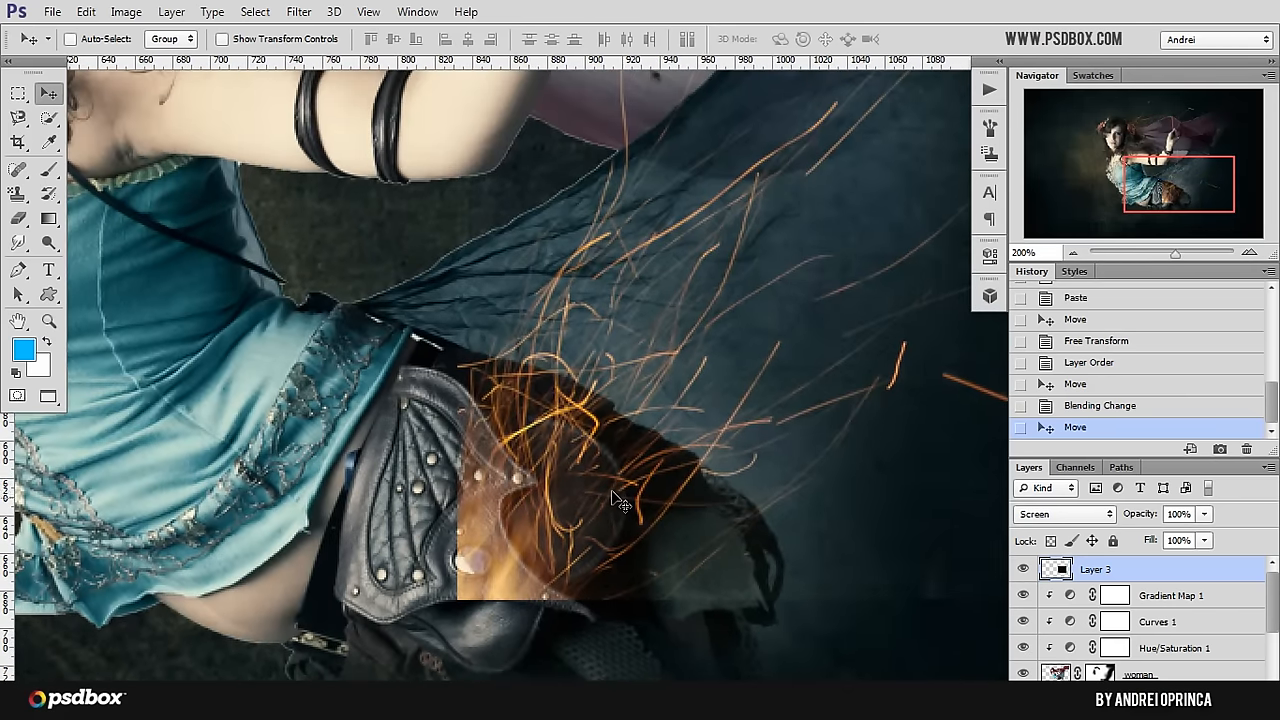
# Step: Darken the hip sparks layer with Levels, setting the shadow input to 15
pyautogui.hotkey('ctrl', 'l')
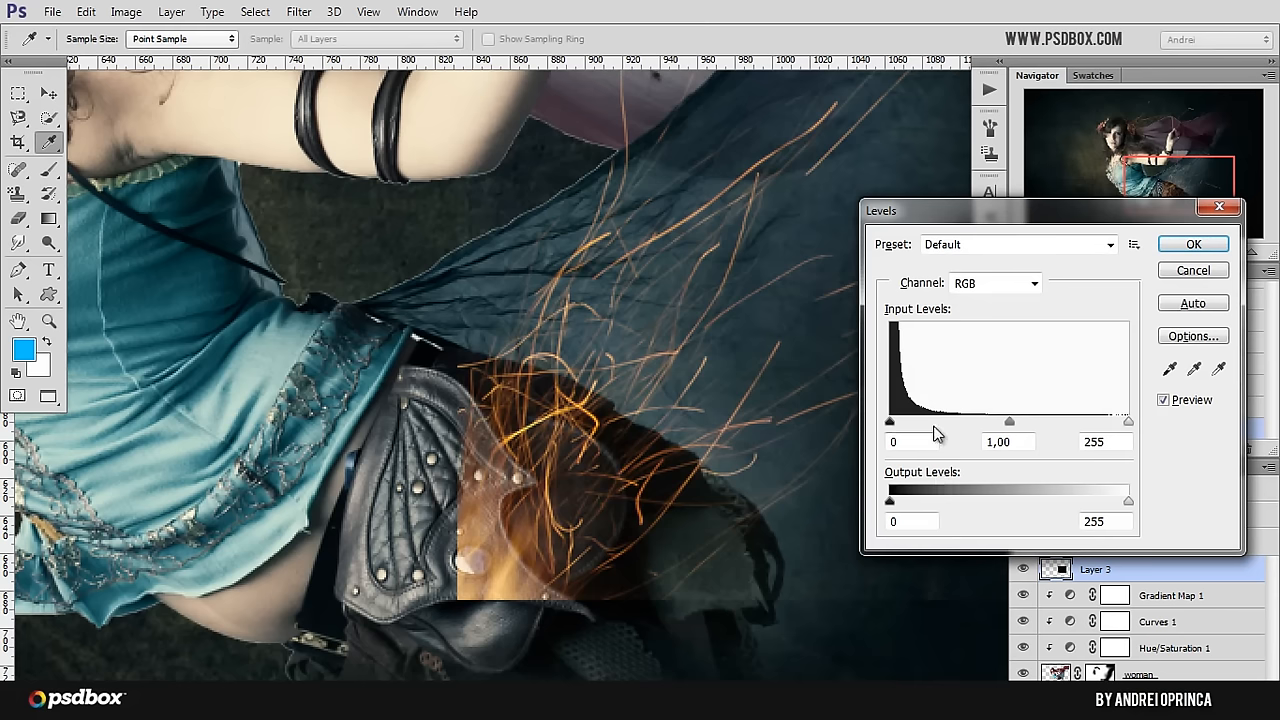
pyautogui.moveTo(889, 421); pyautogui.dragTo(904, 422)
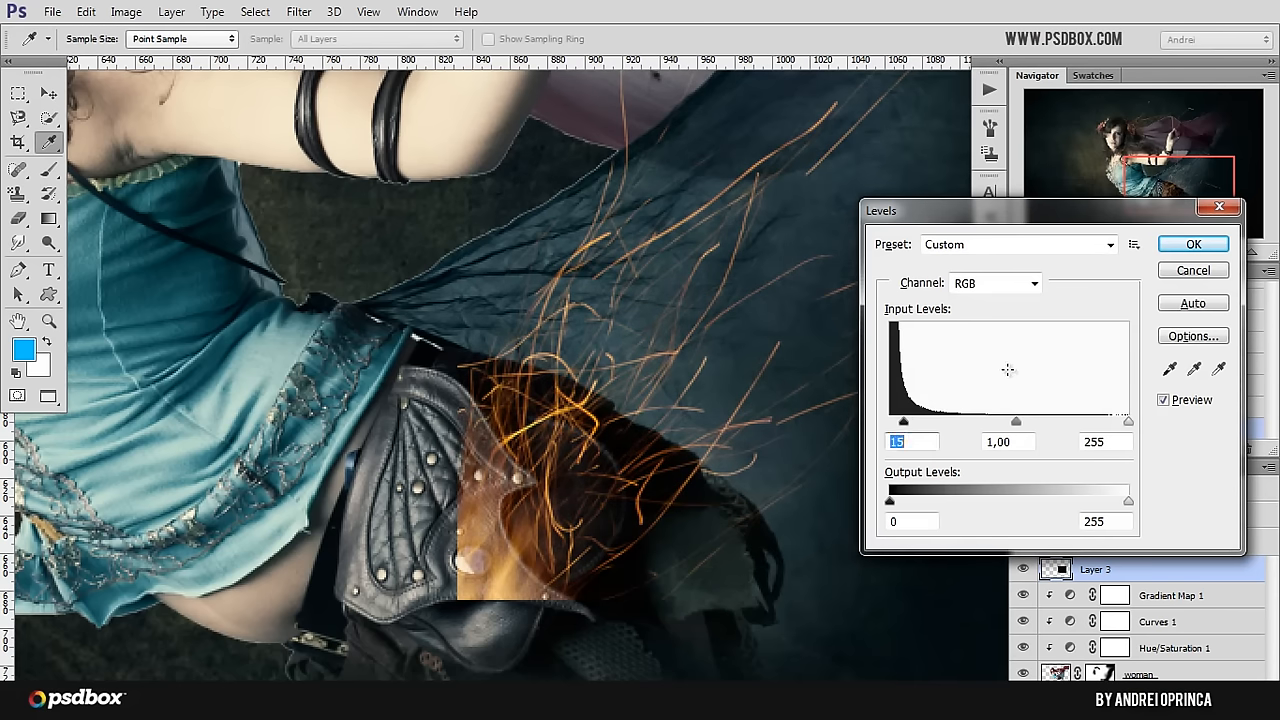
pyautogui.click(1200, 250)
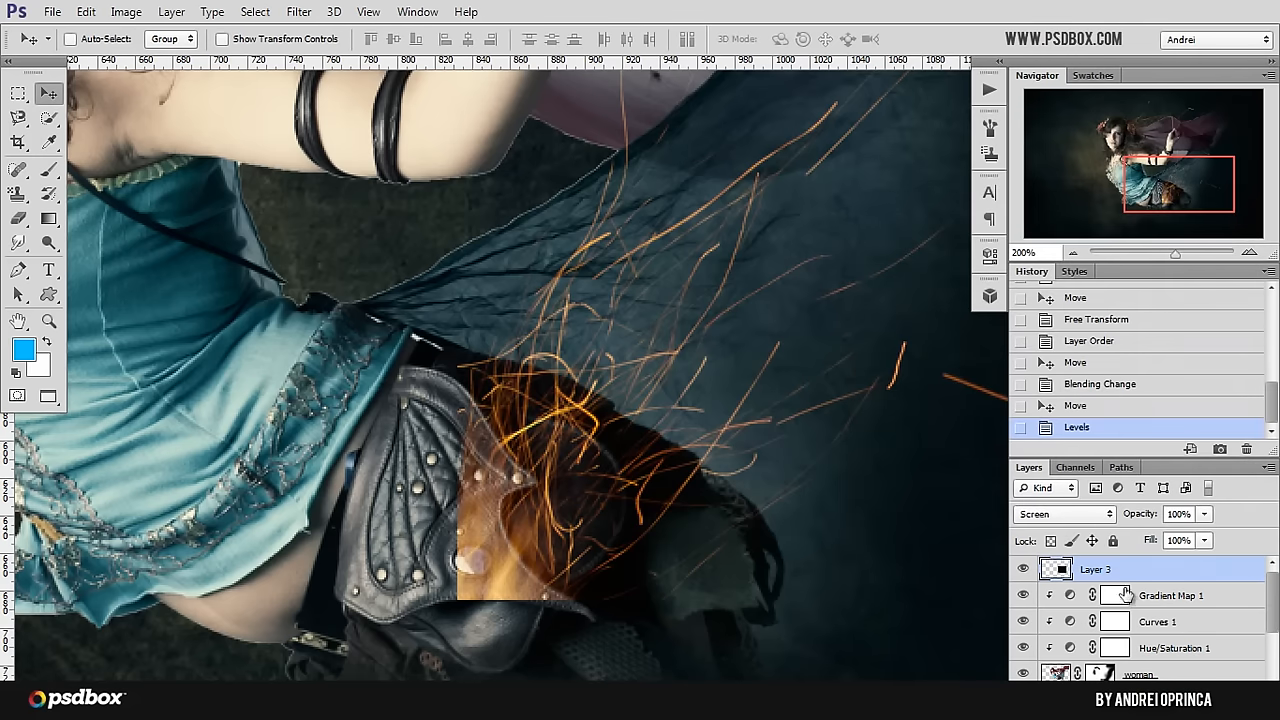
# Step: Add a layer mask to the hip sparks layer and nudge the sparks slightly up over the leather armour
pyautogui.click(1112, 690)
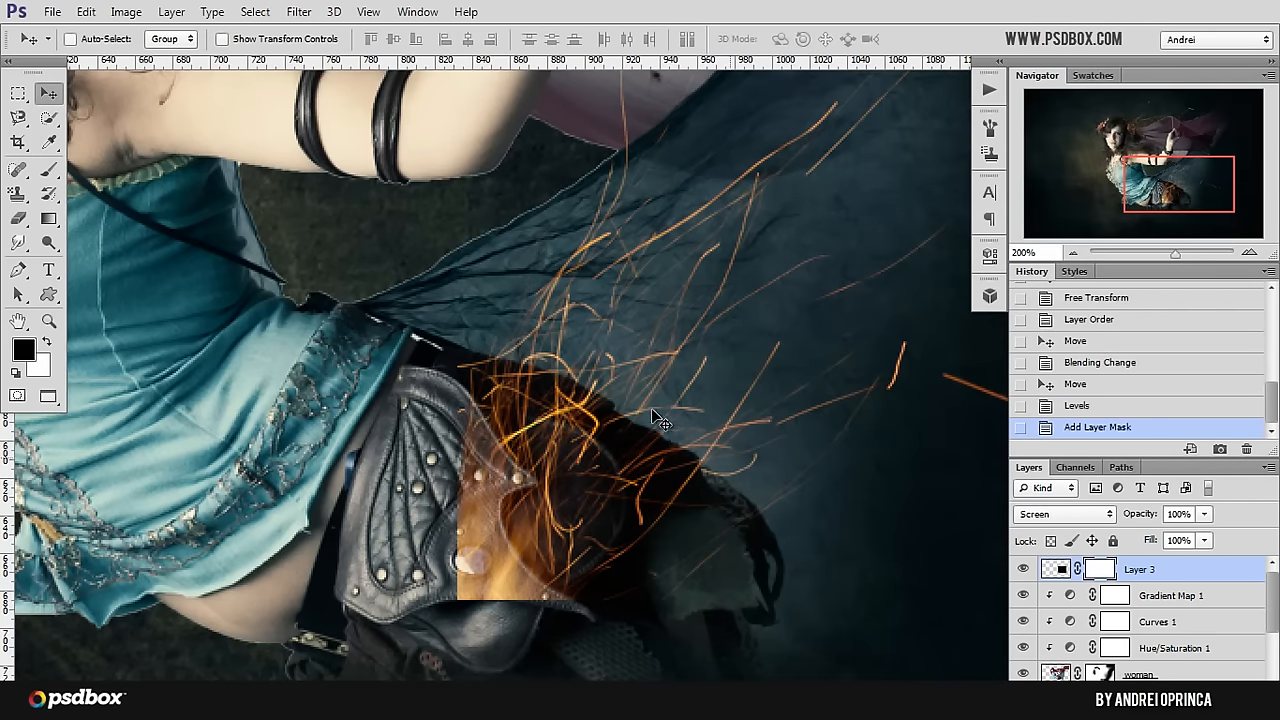
pyautogui.scroll(1, 518, 488)
pyautogui.moveTo(519, 491)
pyautogui.mouseDown()
pyautogui.moveTo(516, 463)
pyautogui.moveTo(505, 478)
pyautogui.mouseUp()
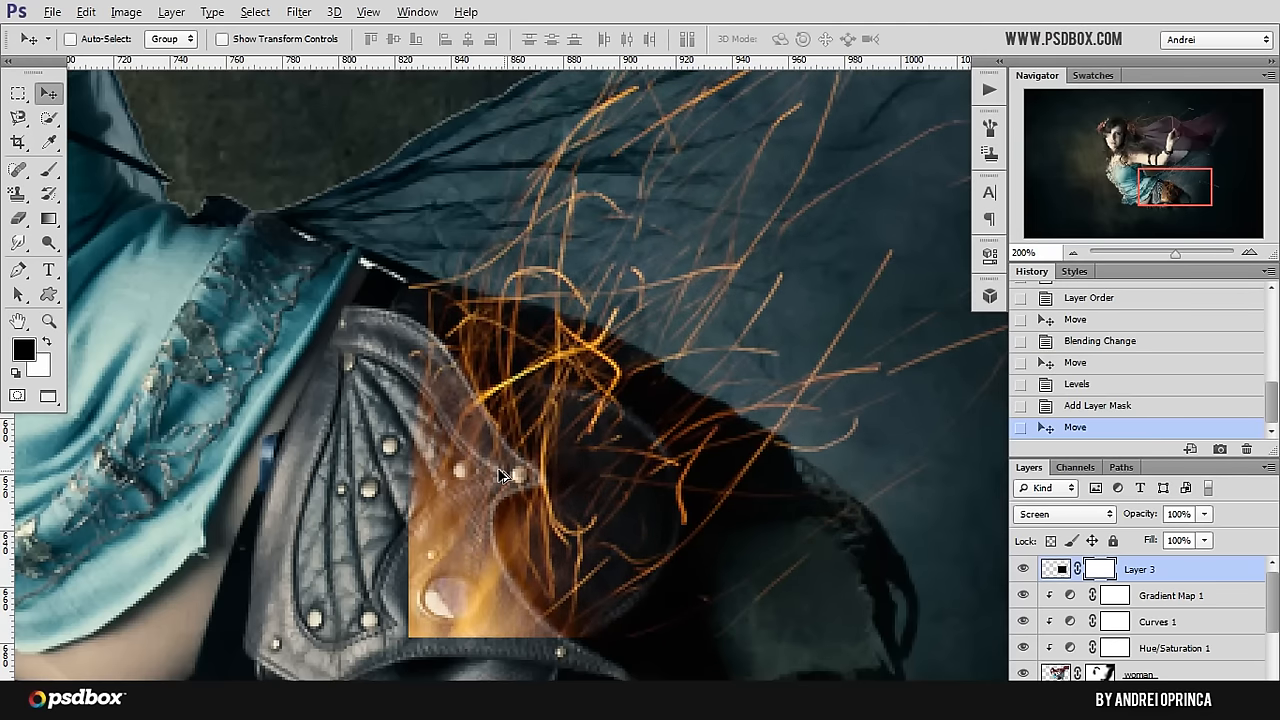
pyautogui.scroll(-1, 514, 476)
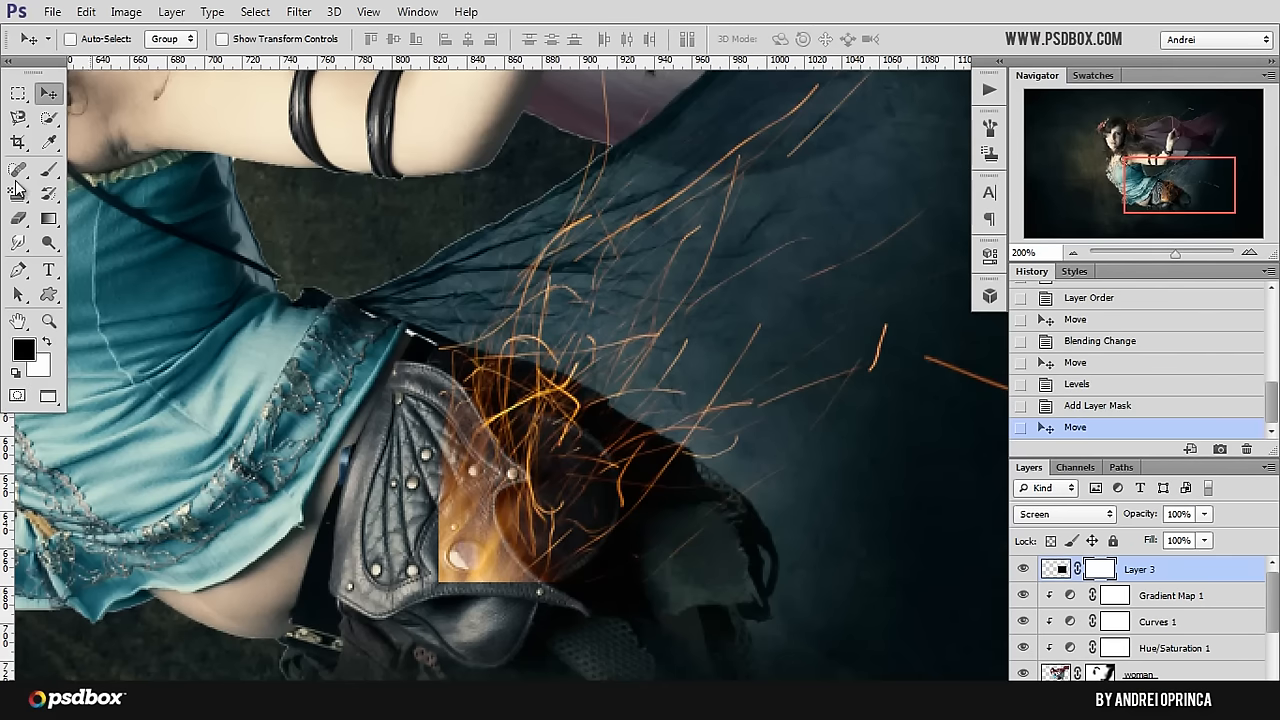
# Step: Set the Brush to 23 px with 58% hardness and paint black on the mask over the hip armour's upper edge
pyautogui.click(48, 168)
pyautogui.scroll(1, 552, 500)
pyautogui.rightClick(525, 461)
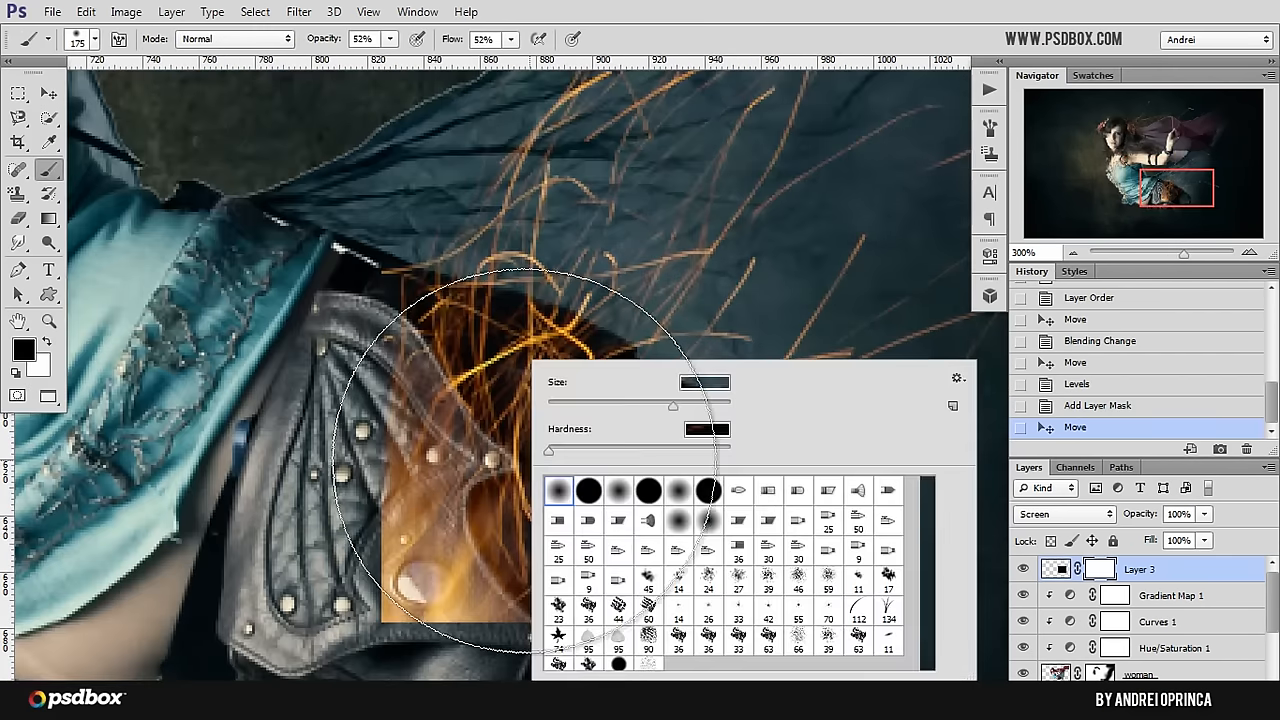
pyautogui.moveTo(636, 452); pyautogui.dragTo(654, 447)
pyautogui.moveTo(673, 405); pyautogui.dragTo(586, 405)
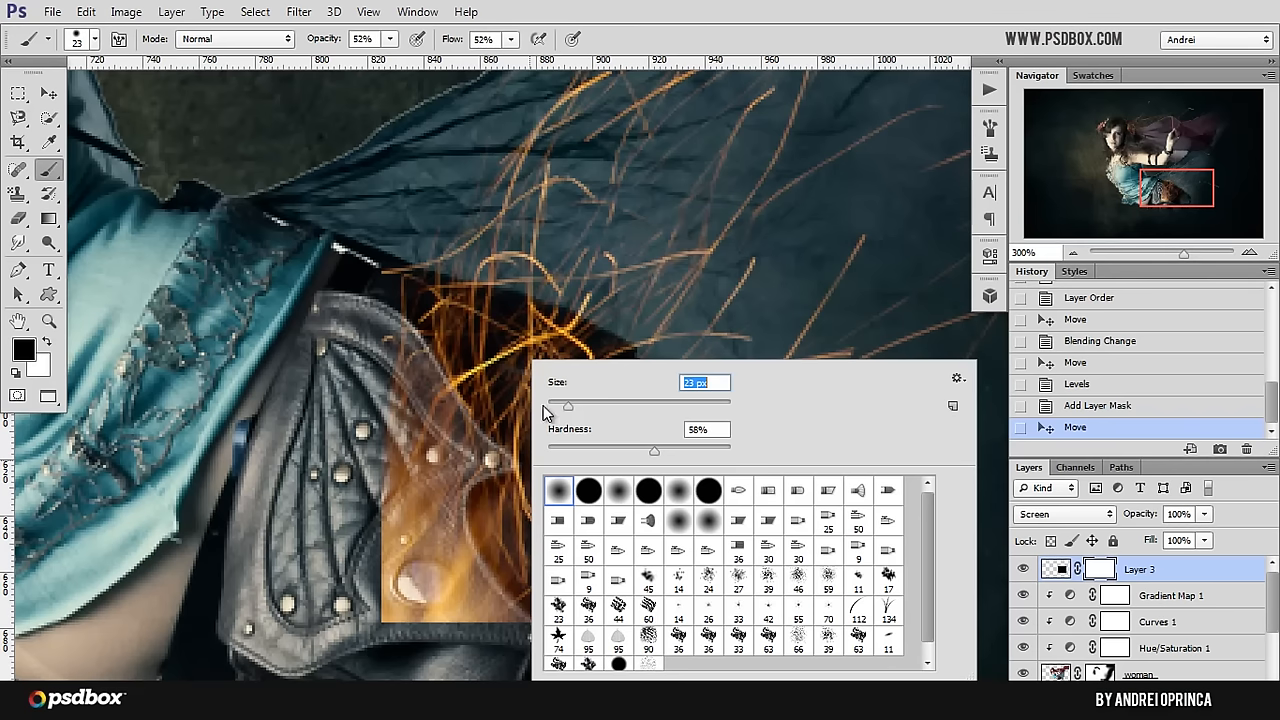
pyautogui.moveTo(386, 399)
pyautogui.mouseDown()
pyautogui.moveTo(388, 431)
pyautogui.moveTo(355, 303)
pyautogui.mouseUp()
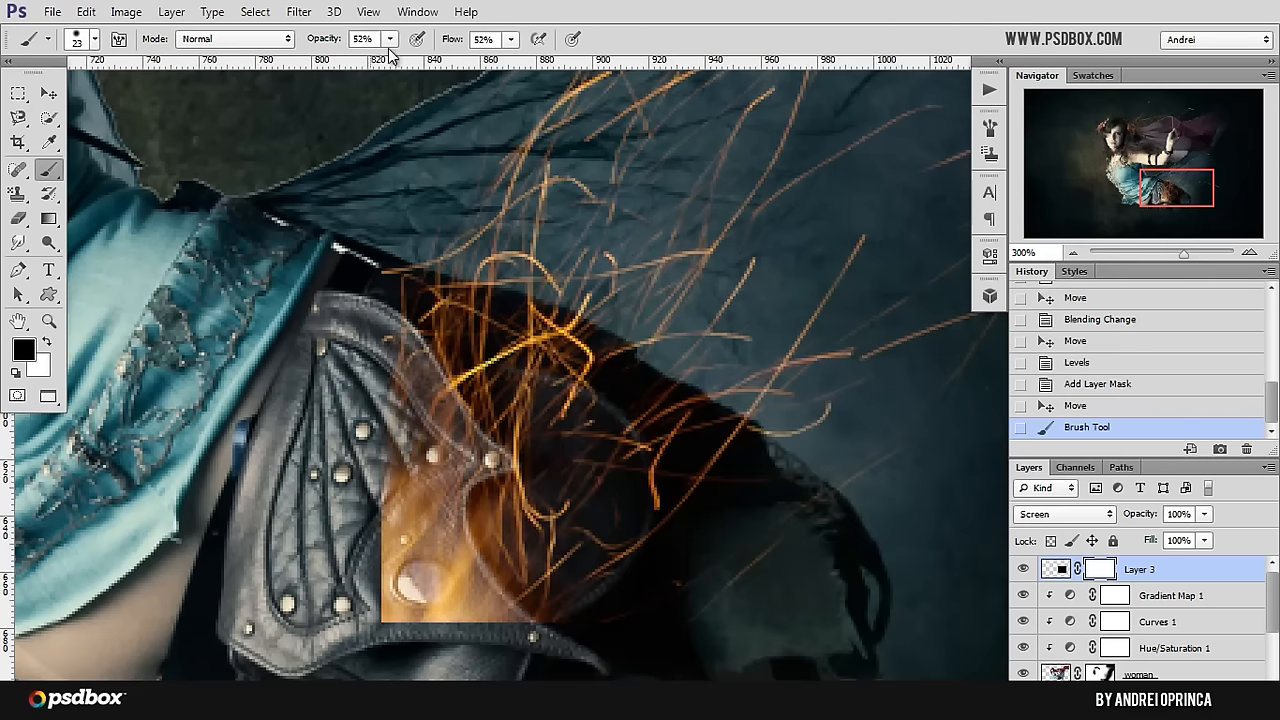
# Step: Raise the brush opacity and flow to 100% and mask out the fiery glow covering the leather hip armour
pyautogui.click(391, 39)
pyautogui.moveTo(391, 57); pyautogui.dragTo(572, 70)
pyautogui.click(510, 39)
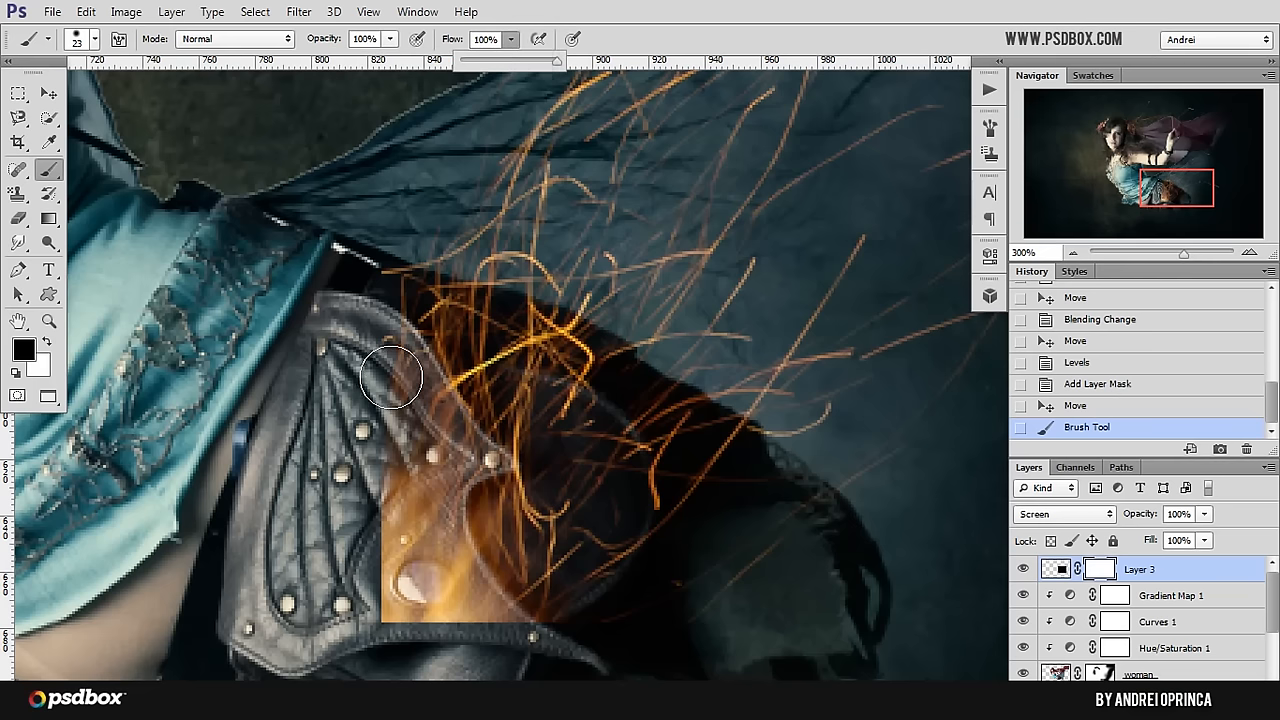
pyautogui.moveTo(421, 380)
pyautogui.mouseDown()
pyautogui.moveTo(423, 423)
pyautogui.moveTo(389, 383)
pyautogui.moveTo(445, 472)
pyautogui.moveTo(402, 433)
pyautogui.moveTo(435, 528)
pyautogui.moveTo(383, 478)
pyautogui.moveTo(409, 548)
pyautogui.moveTo(379, 498)
pyautogui.moveTo(377, 544)
pyautogui.moveTo(456, 613)
pyautogui.moveTo(441, 630)
pyautogui.moveTo(401, 602)
pyautogui.moveTo(479, 613)
pyautogui.moveTo(440, 572)
pyautogui.moveTo(491, 615)
pyautogui.moveTo(452, 578)
pyautogui.moveTo(427, 476)
pyautogui.mouseUp()
# Step: Reduce the brush to 9 px and refine the sparks mask along the hip armour's curved outer edge
pyautogui.press('[')
pyautogui.press('[')
pyautogui.press('[')
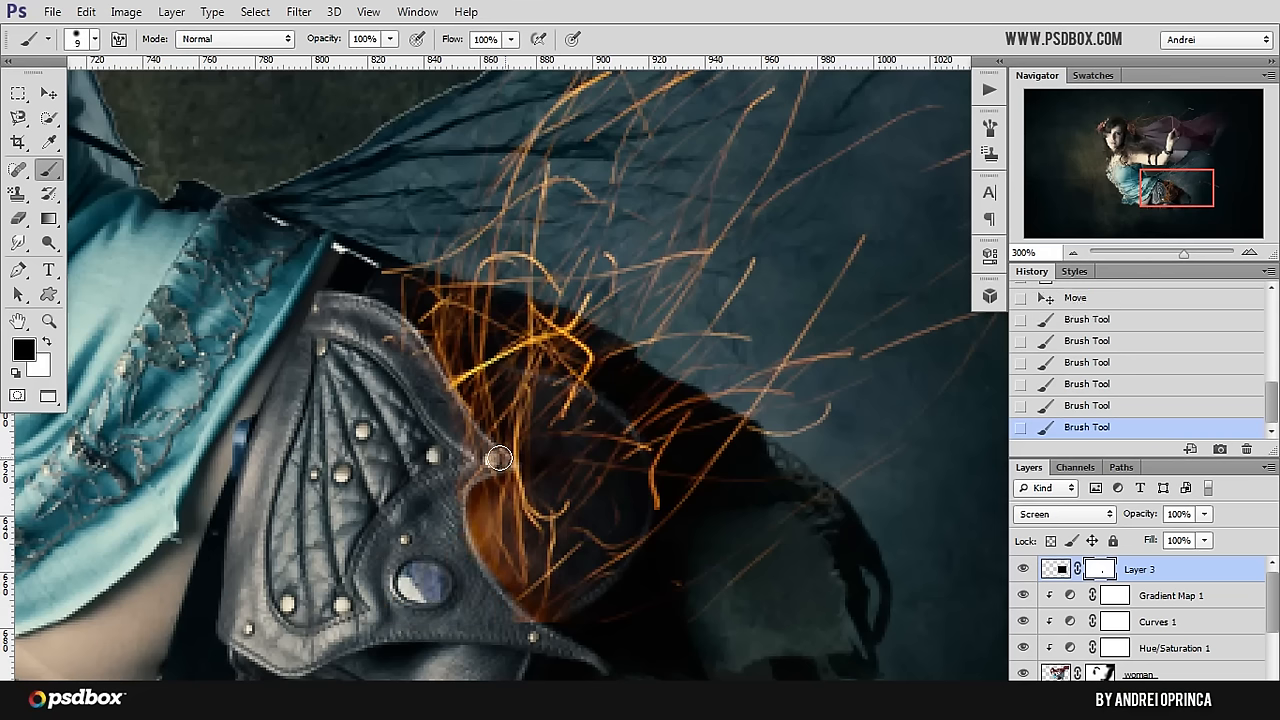
pyautogui.moveTo(398, 342)
pyautogui.mouseDown()
pyautogui.moveTo(413, 342)
pyautogui.moveTo(482, 448)
pyautogui.moveTo(463, 480)
pyautogui.moveTo(469, 554)
pyautogui.moveTo(517, 613)
pyautogui.moveTo(566, 639)
pyautogui.mouseUp()
pyautogui.press('x')
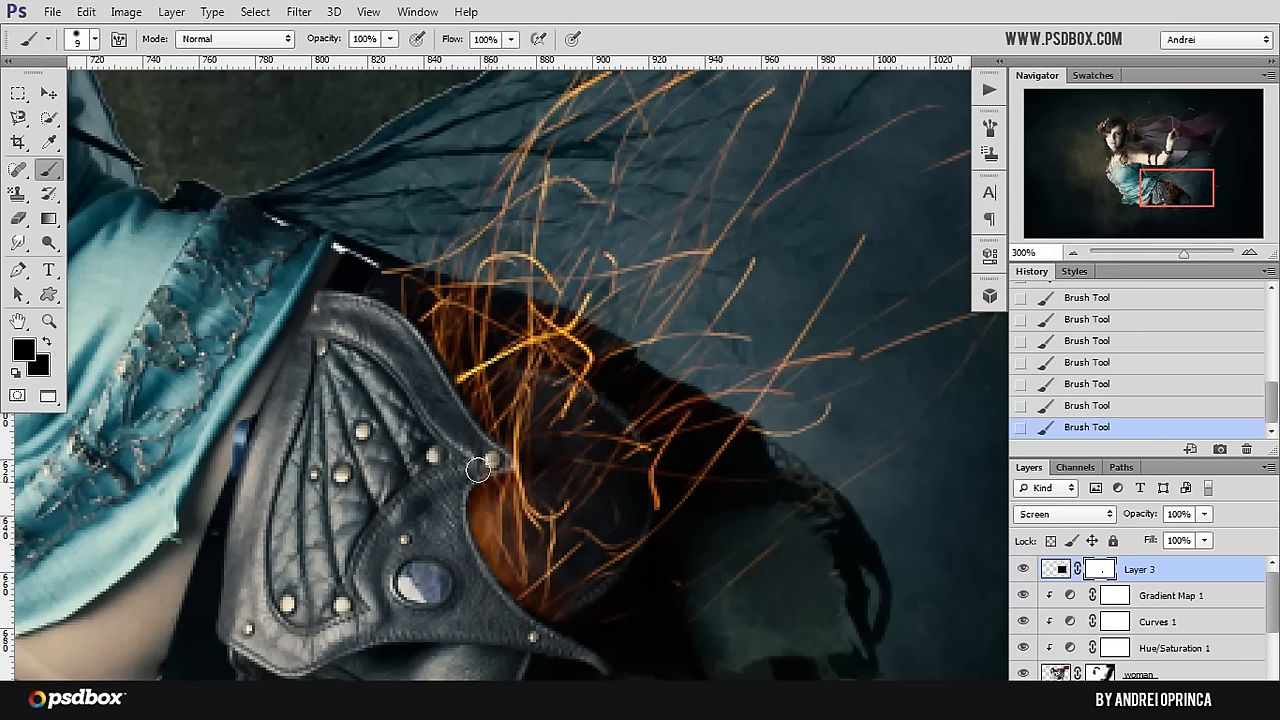
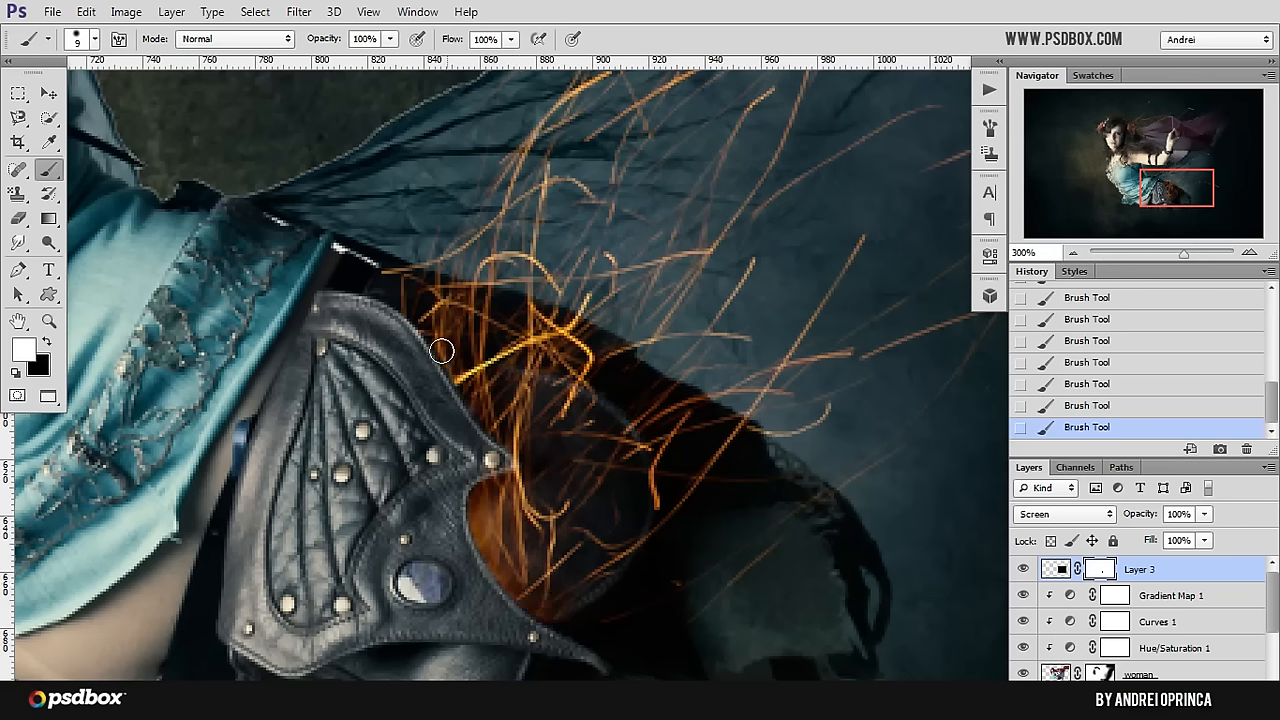
# Step: Review the masked hip sparks within the whole fairy composition
pyautogui.keyDown('alt'); pyautogui.click(526, 394); pyautogui.keyUp('alt')
pyautogui.keyDown('alt'); pyautogui.click(526, 395); pyautogui.keyUp('alt')
pyautogui.keyDown('alt'); pyautogui.click(526, 395); pyautogui.keyUp('alt')
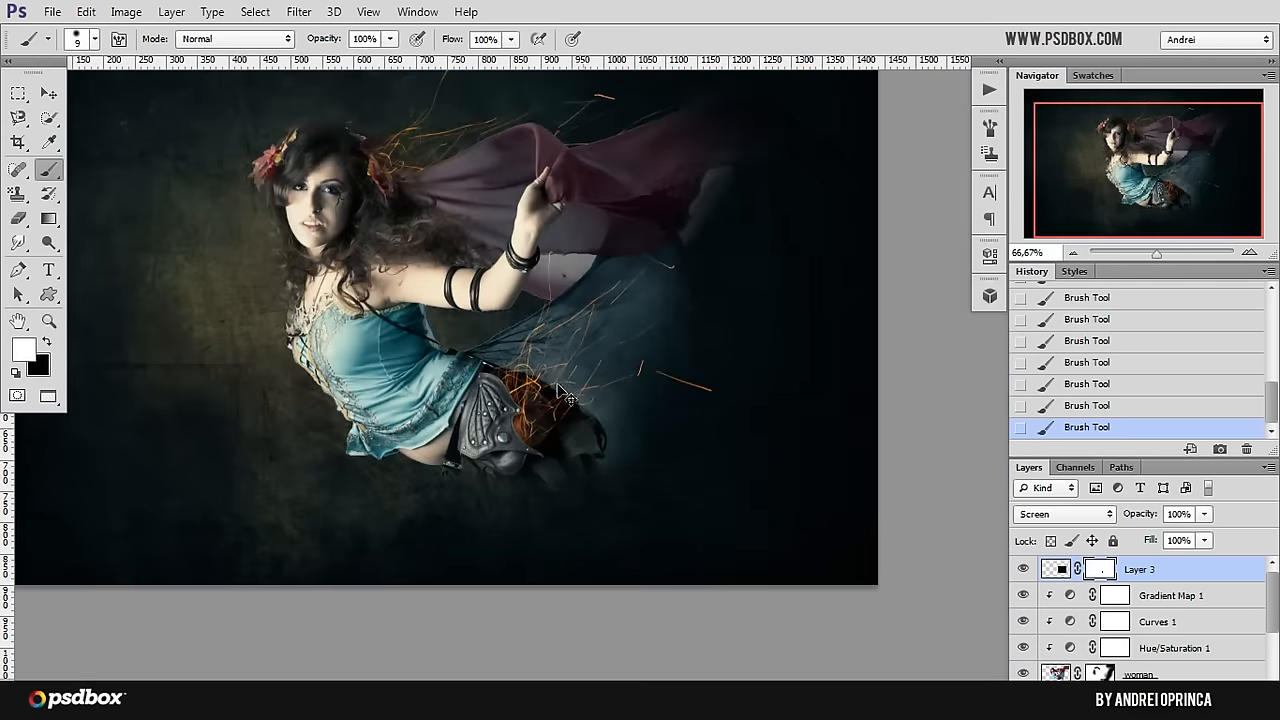
pyautogui.keyDown('ctrl'); pyautogui.click(516, 390); pyautogui.keyUp('ctrl')
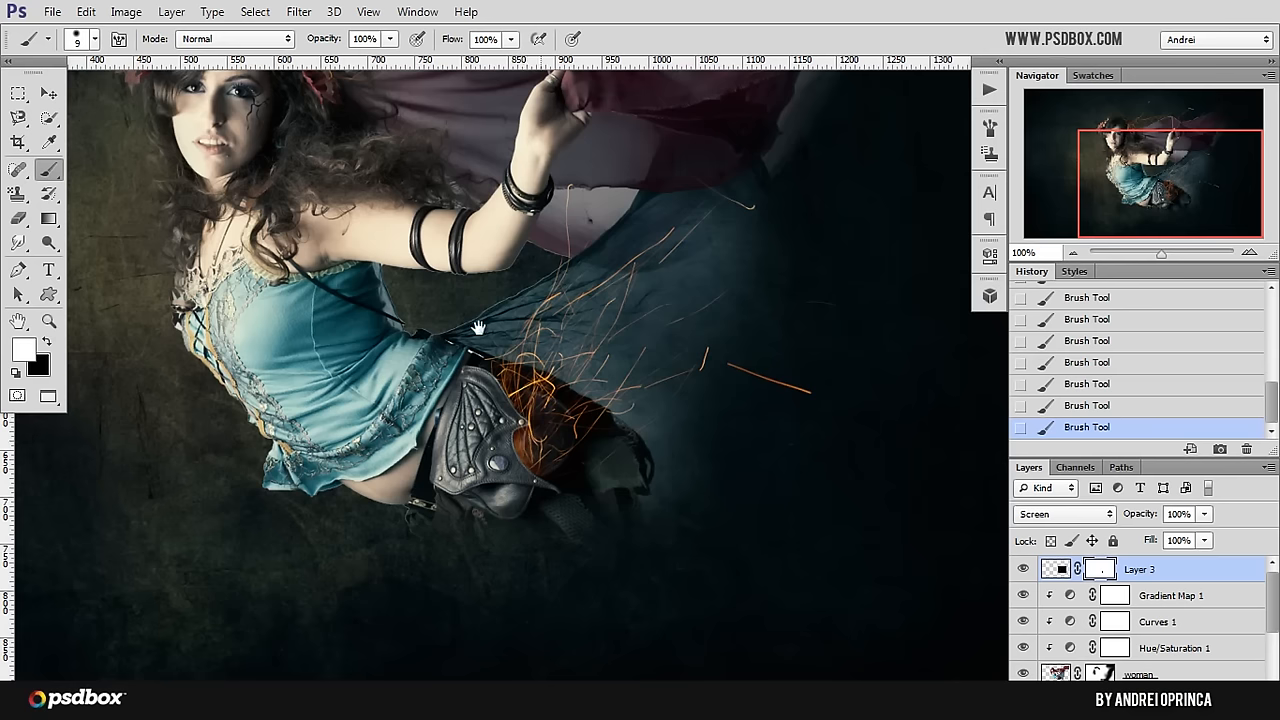
pyautogui.moveTo(478, 327); pyautogui.dragTo(556, 393)
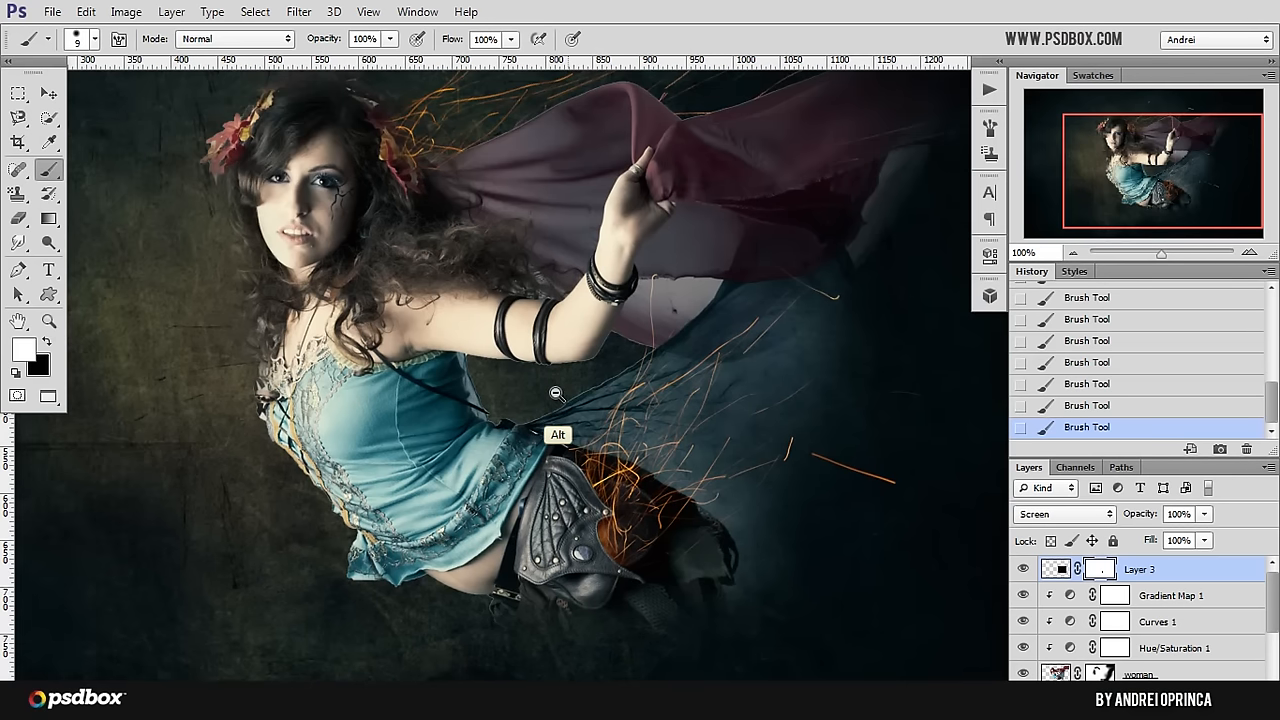
pyautogui.keyDown('alt'); pyautogui.click(556, 393); pyautogui.keyUp('alt')
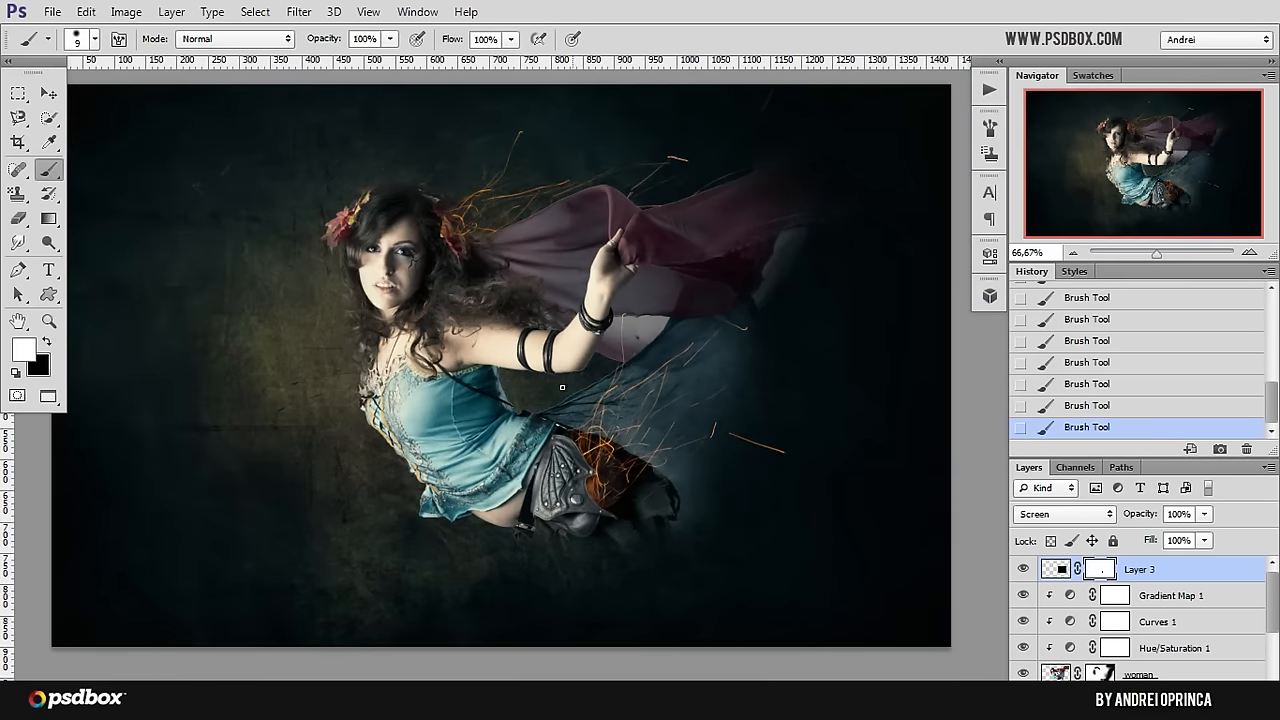
pyautogui.moveTo(613, 417); pyautogui.dragTo(625, 425)
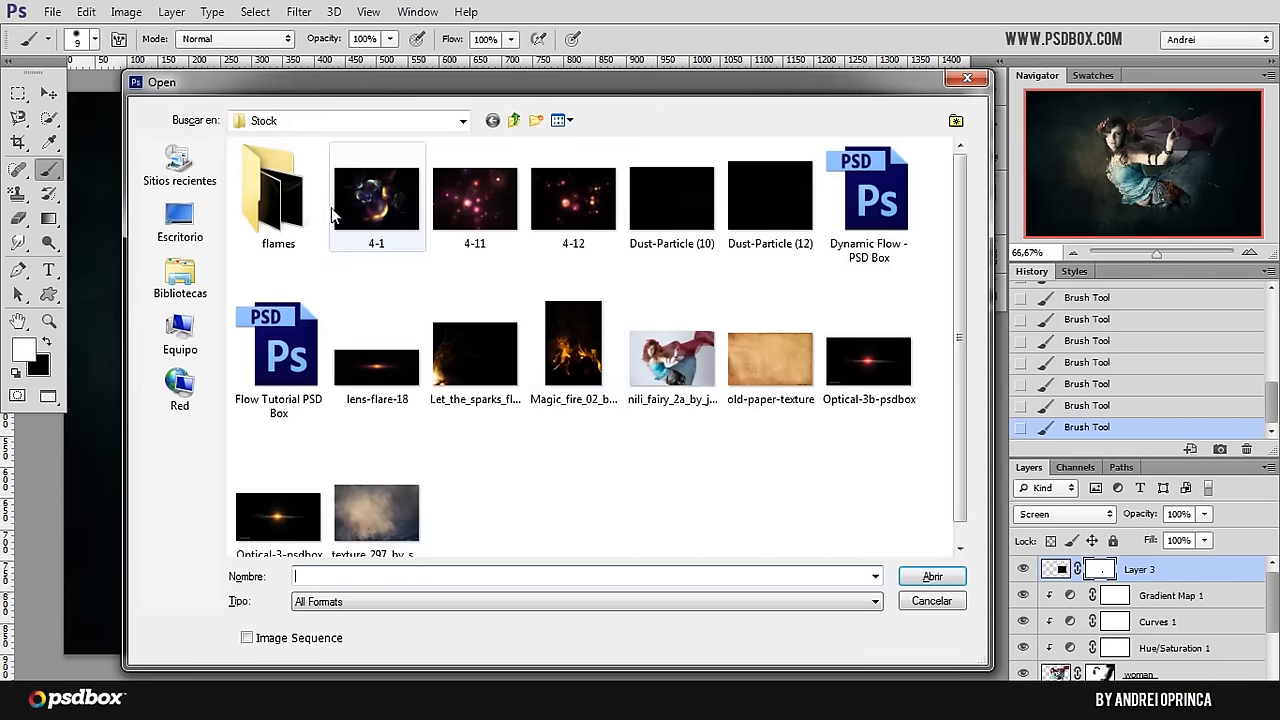
# Step: Open the blue flame image 9 from the flames folder inside Stock
pyautogui.doubleClick(295, 207)
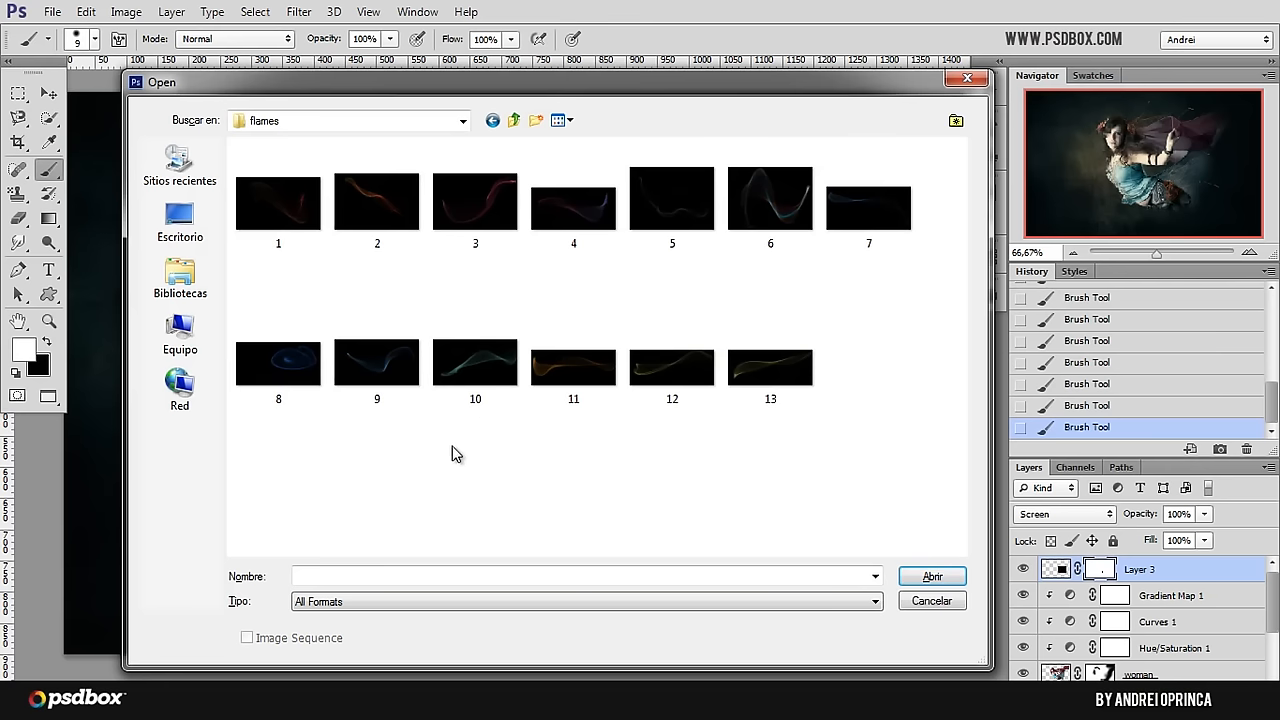
pyautogui.click(475, 357)
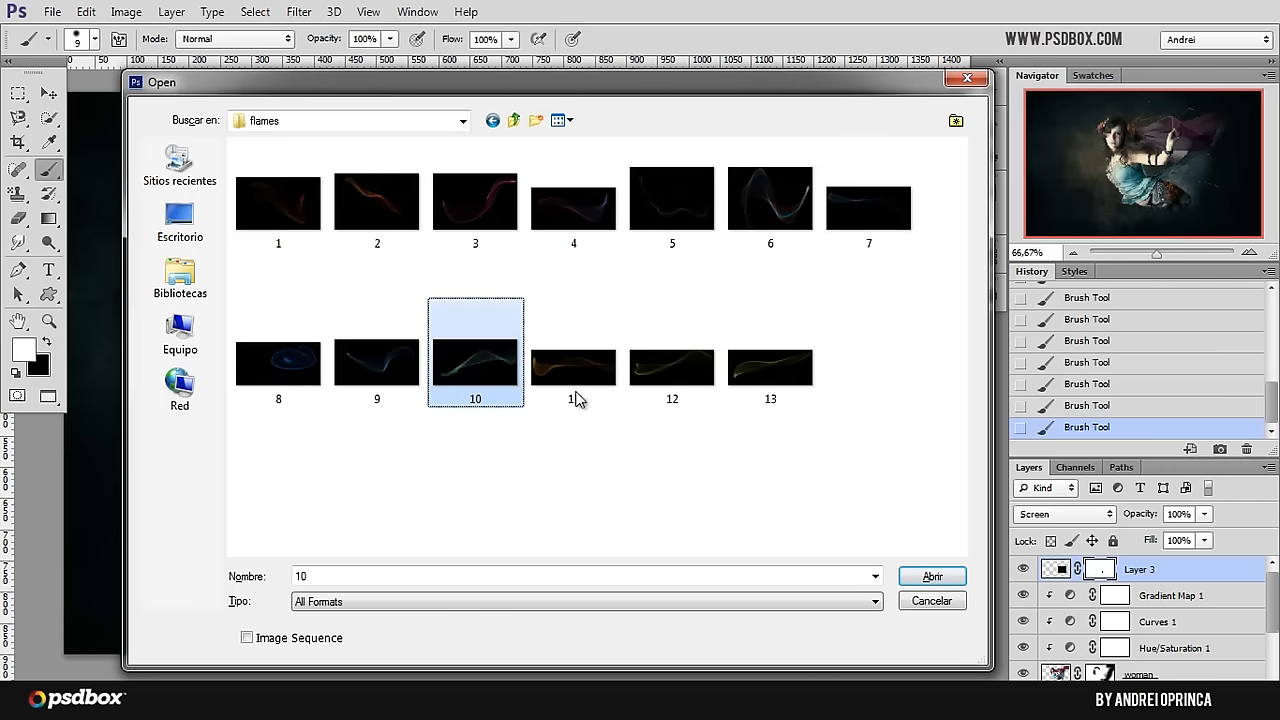
pyautogui.click(377, 362)
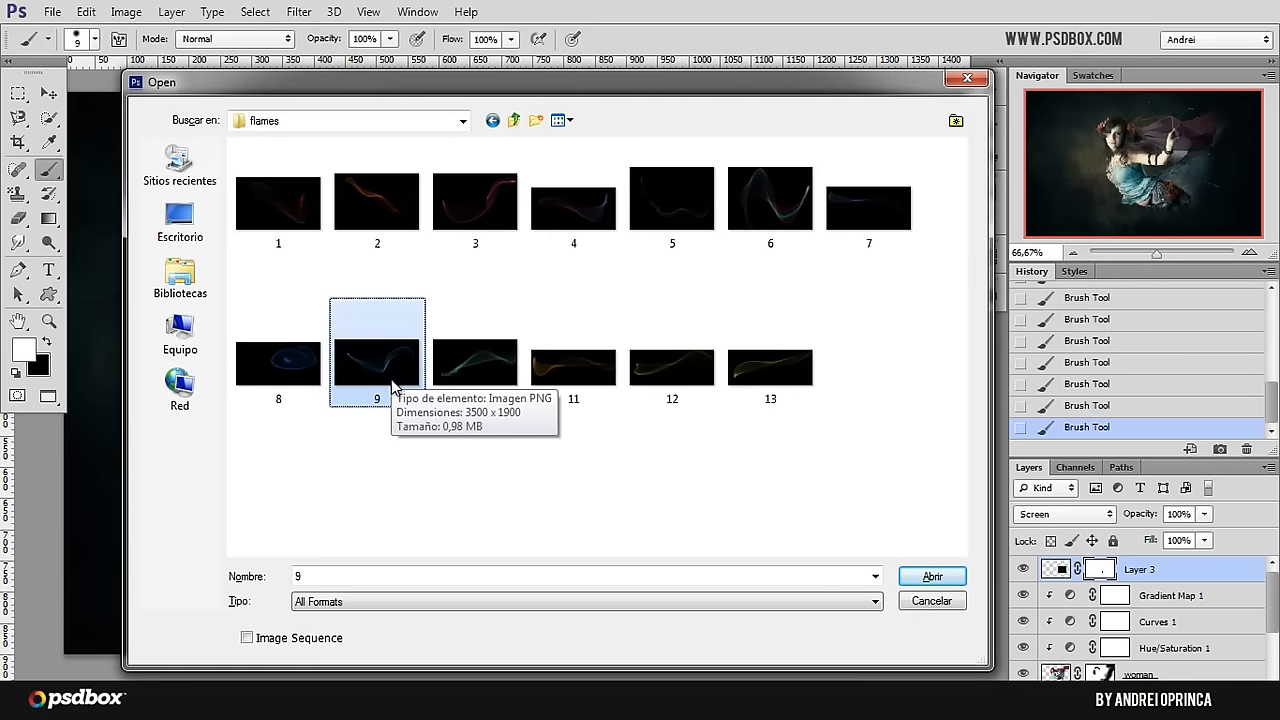
pyautogui.click(938, 578)
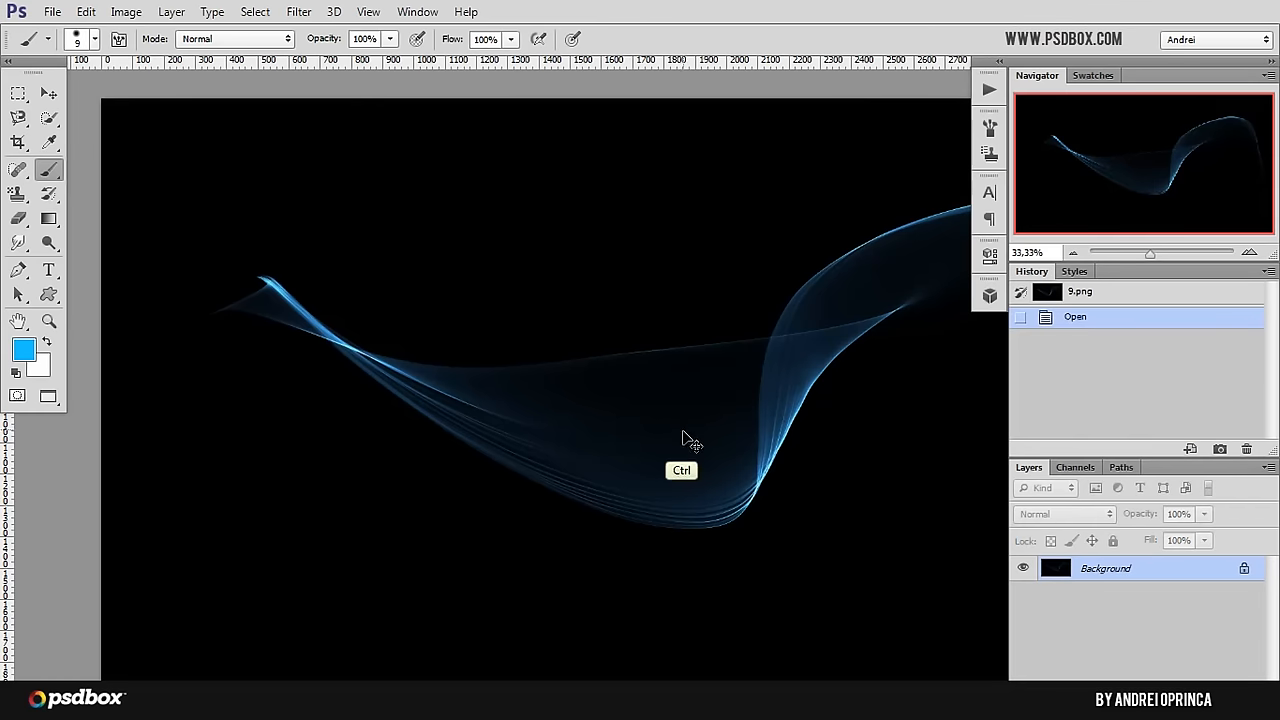
# Step: Select the entire canvas of the blue flame image and copy it
pyautogui.hotkey('ctrl', 'a')
pyautogui.scroll(-2, 683, 439)
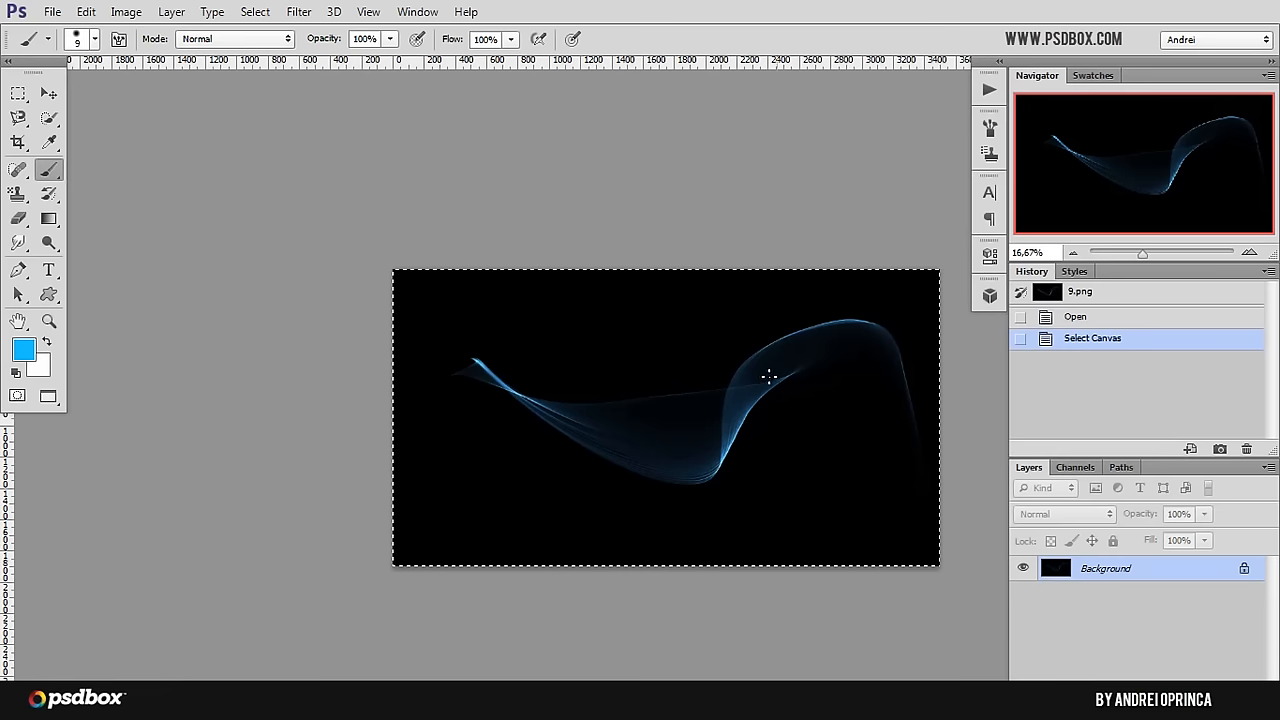
pyautogui.press('ctrl')
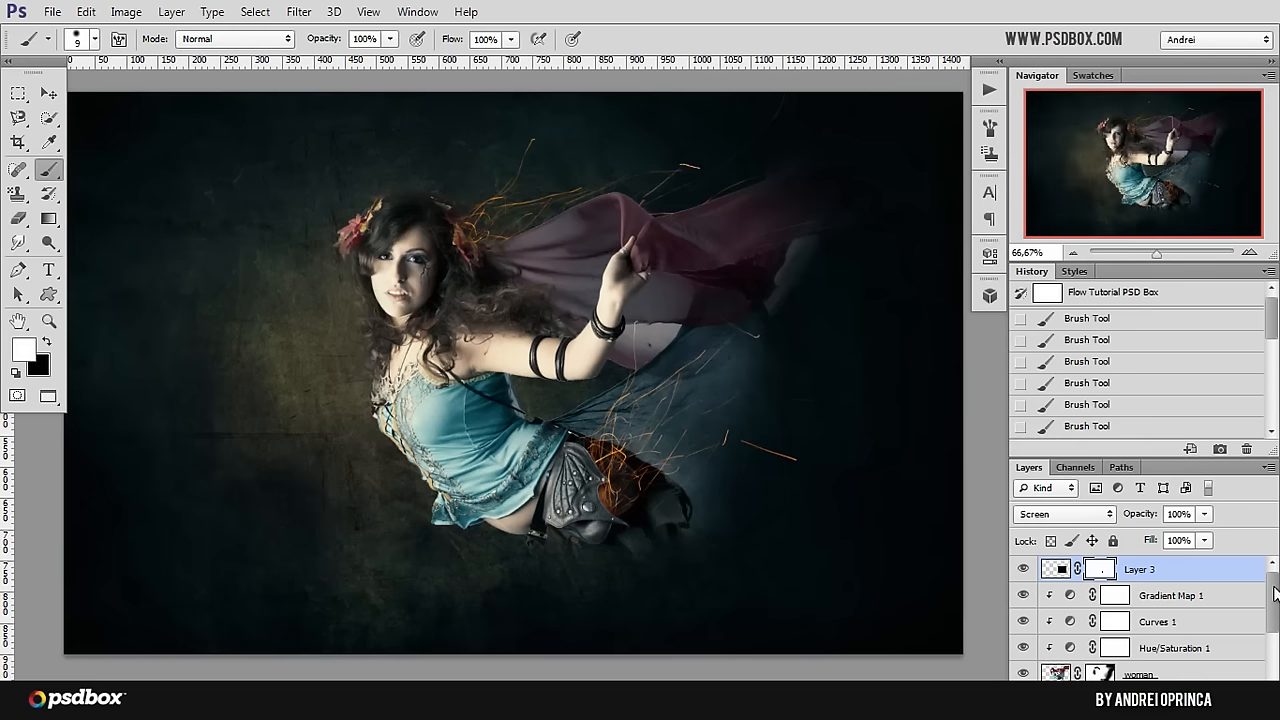
# Step: In the fairy composition, rename the hip sparks layer as "bottom fire"
pyautogui.doubleClick(1140, 570)
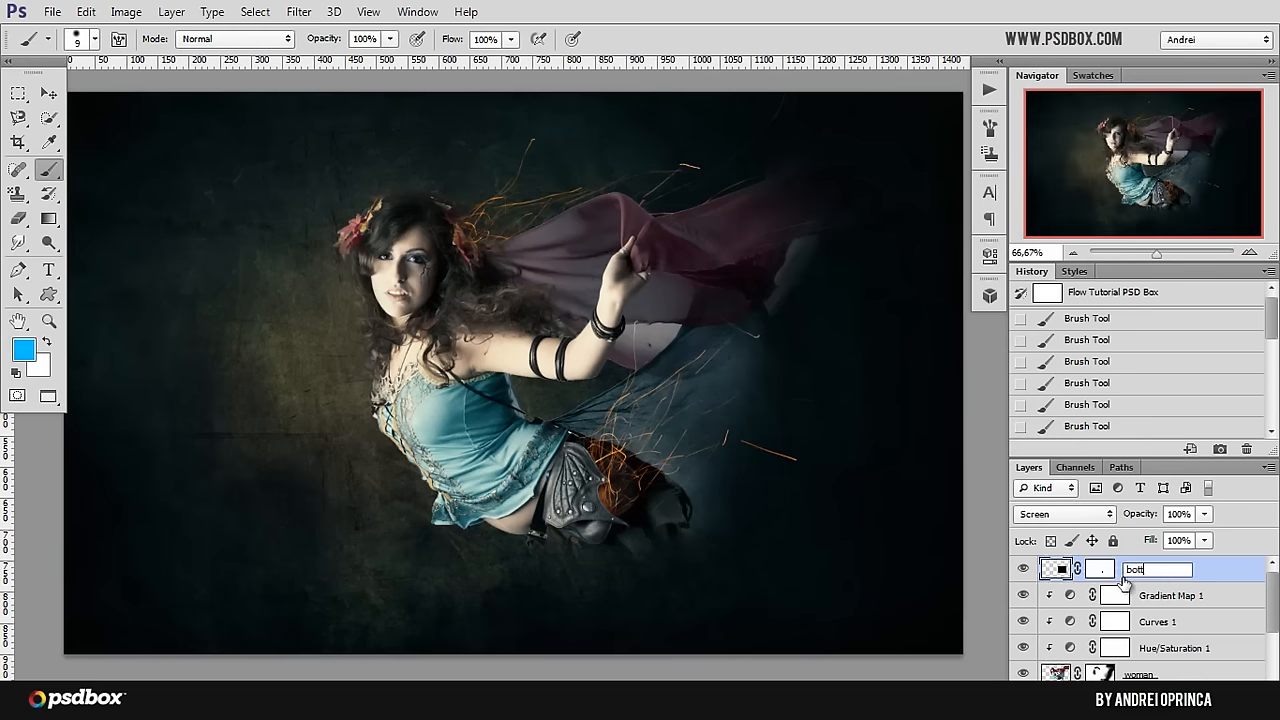
pyautogui.write('bottom fire')
pyautogui.press('Return')
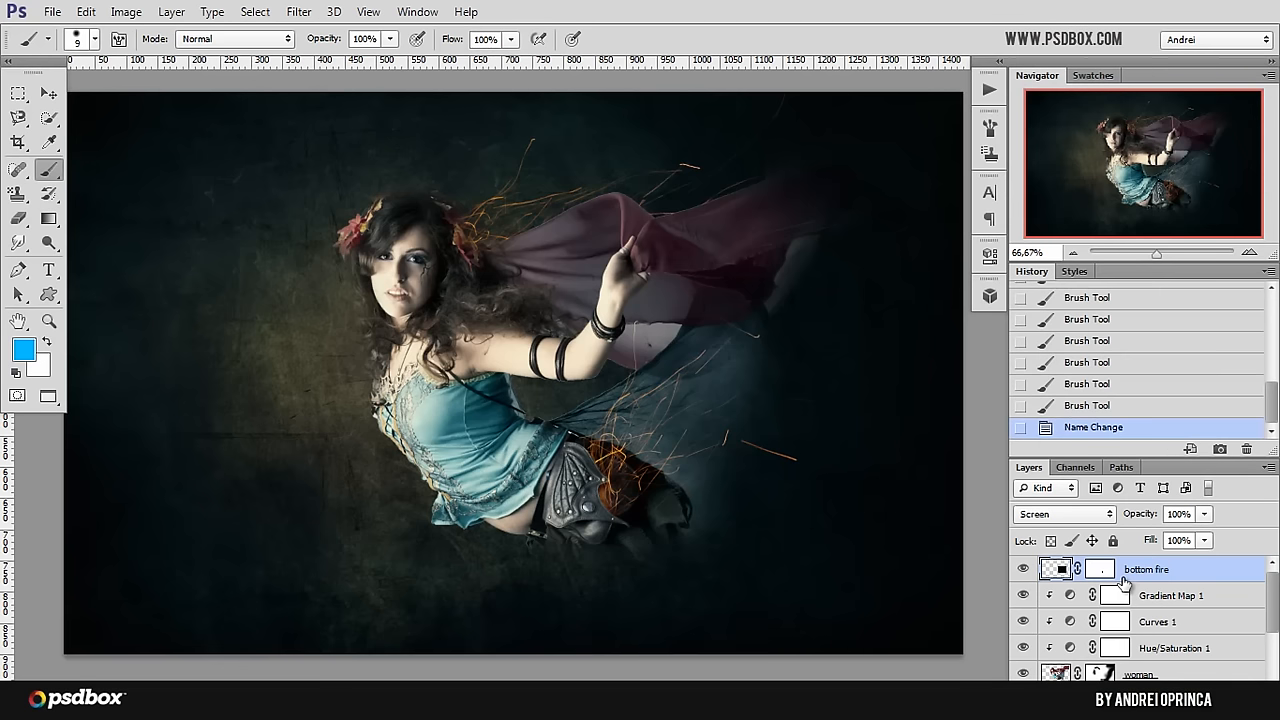
# Step: Paste the blue flame above the bottom fire layer, move it up across the model and set its blending mode to Screen
pyautogui.hotkey('ctrl', 'v')
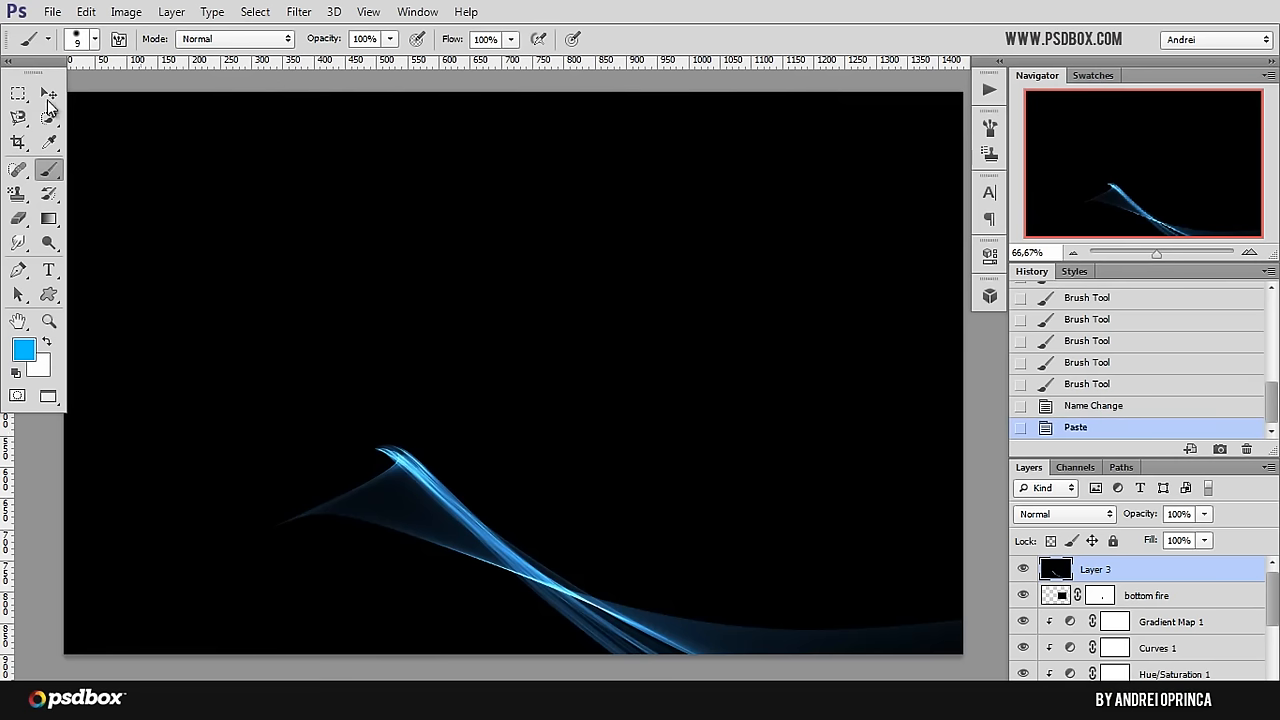
pyautogui.click(48, 96)
pyautogui.moveTo(690, 418)
pyautogui.mouseDown()
pyautogui.moveTo(647, 367)
pyautogui.moveTo(594, 251)
pyautogui.moveTo(533, 317)
pyautogui.moveTo(373, 207)
pyautogui.mouseUp()
pyautogui.click(1065, 514)
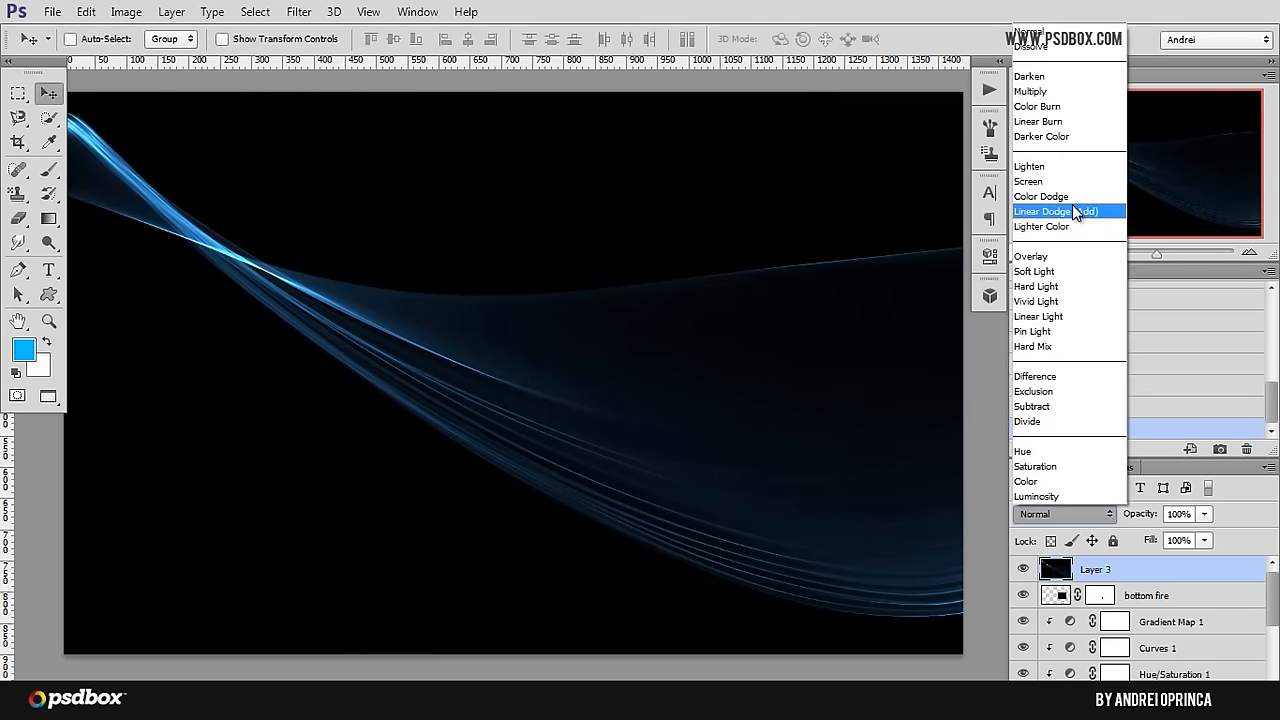
pyautogui.click(1048, 182)
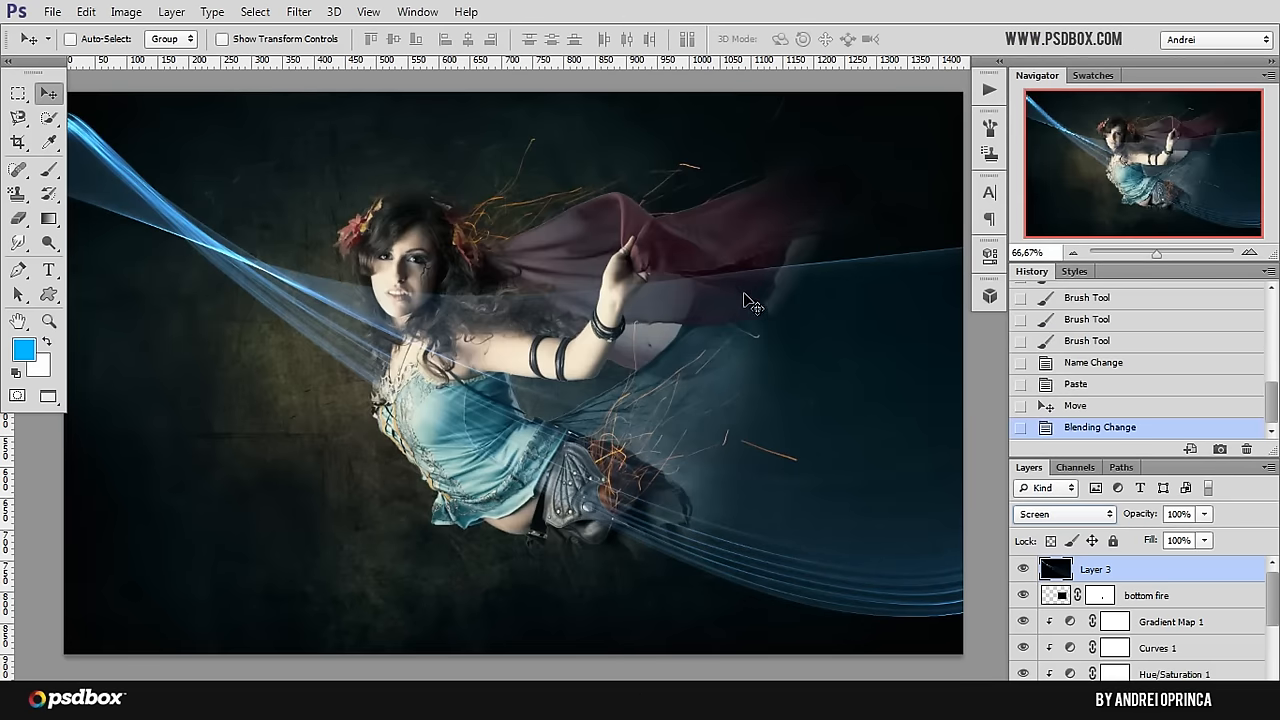
pyautogui.scroll(-2, 743, 293)
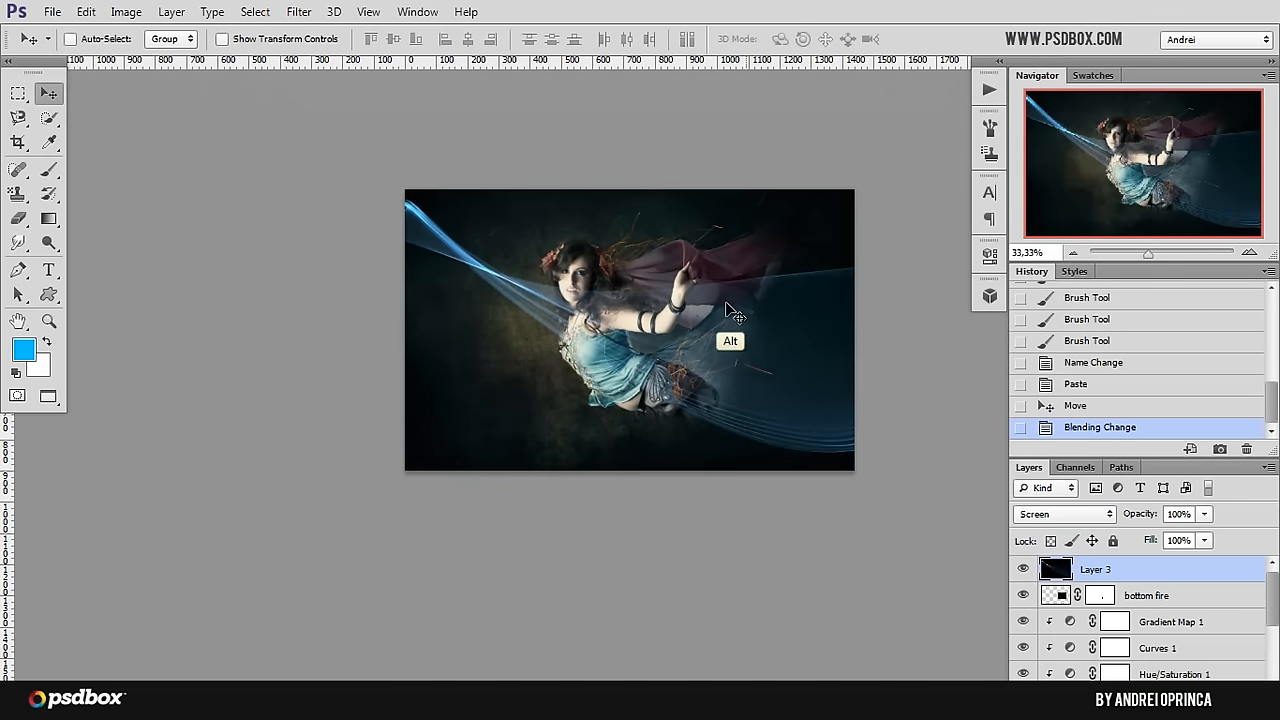
# Step: Free-transform the blue flame down to about 37.8% and place it so that it sweeps around the model's hips
pyautogui.hotkey('ctrl', 't')
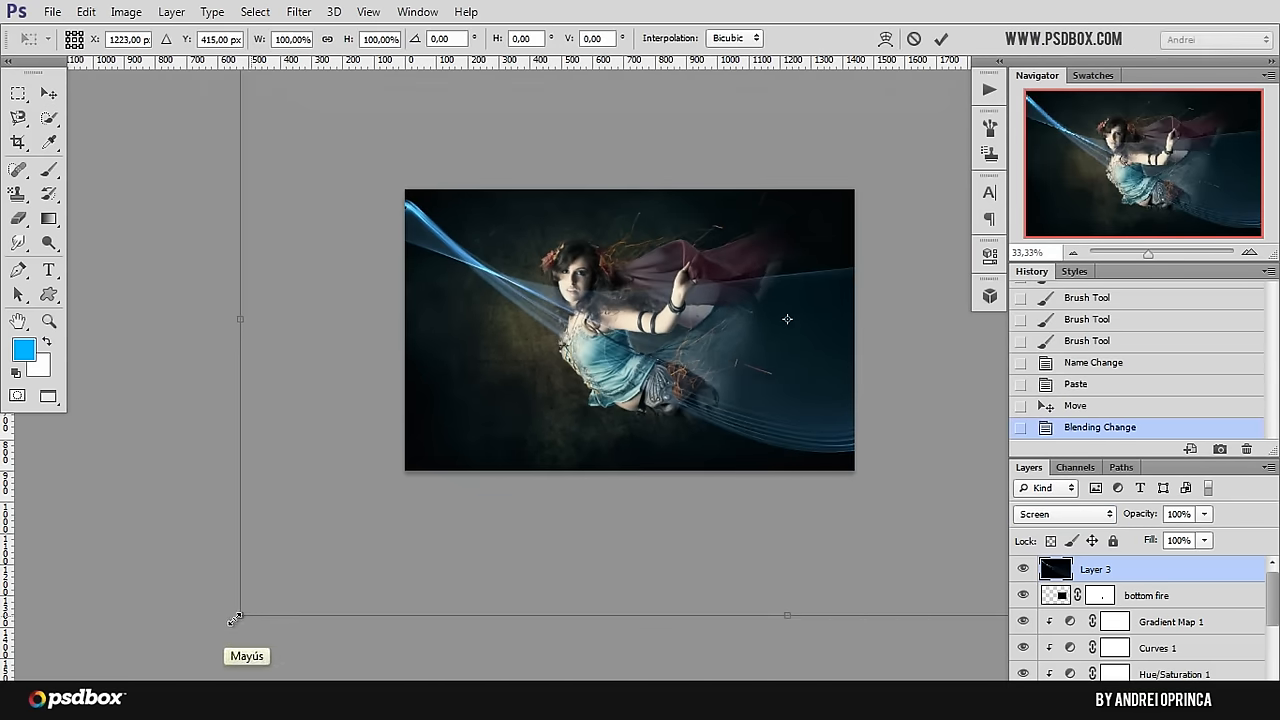
pyautogui.moveTo(236, 617); pyautogui.dragTo(709, 360)
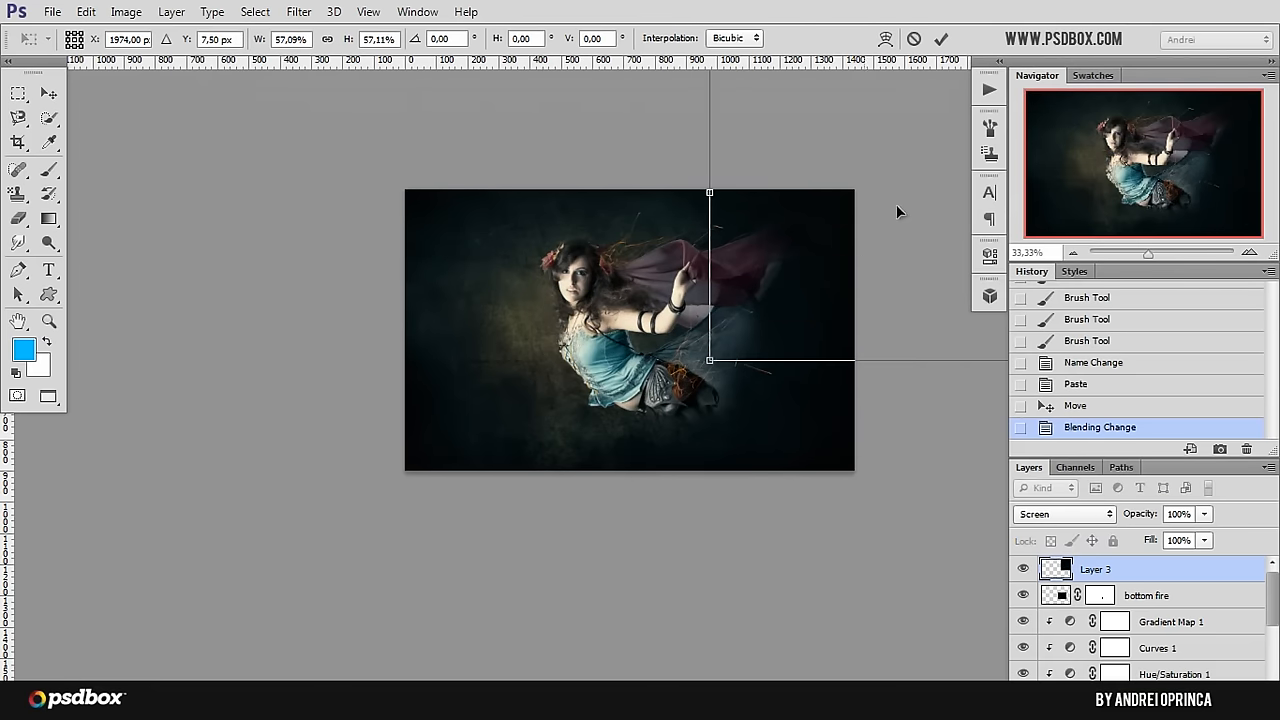
pyautogui.moveTo(896, 210); pyautogui.dragTo(602, 381)
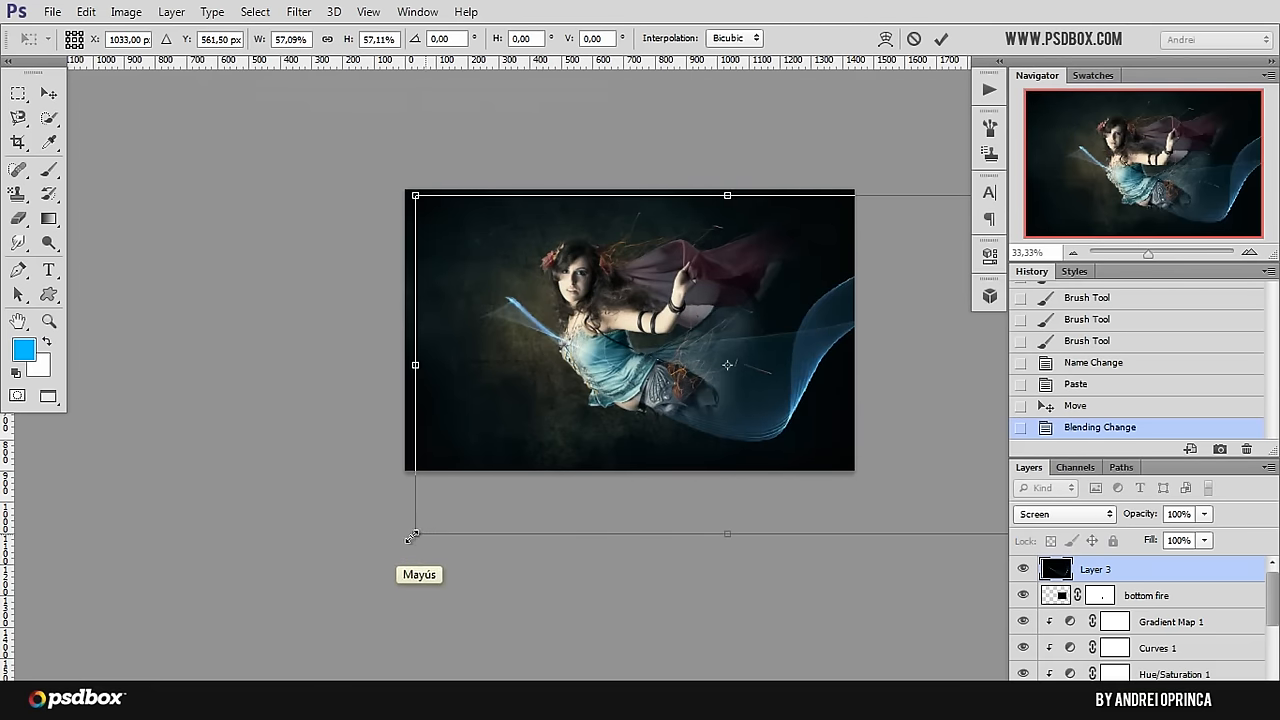
pyautogui.moveTo(412, 536); pyautogui.dragTo(626, 417)
pyautogui.moveTo(871, 309); pyautogui.dragTo(716, 363)
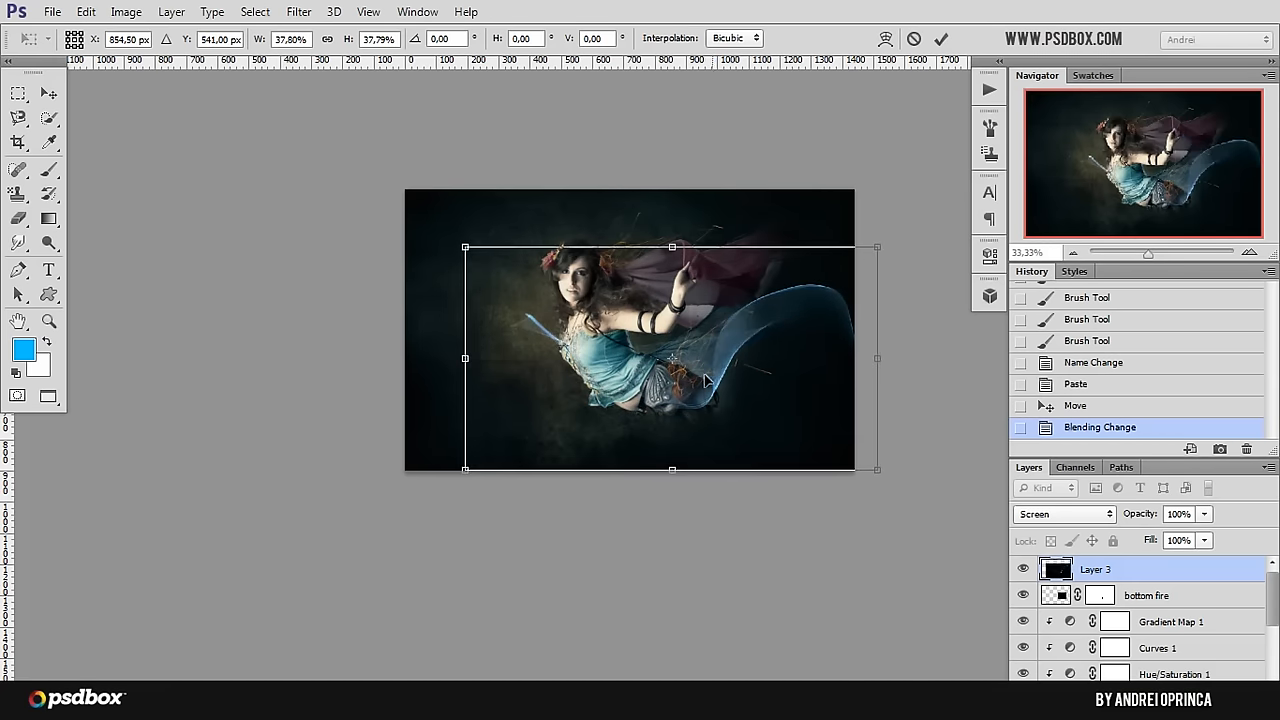
pyautogui.press('Return')
# Step: Compare the composition with and without the blue flame, and move the flame slightly left over the hips
pyautogui.keyDown('ctrl'); pyautogui.click(731, 342); pyautogui.keyUp('ctrl')
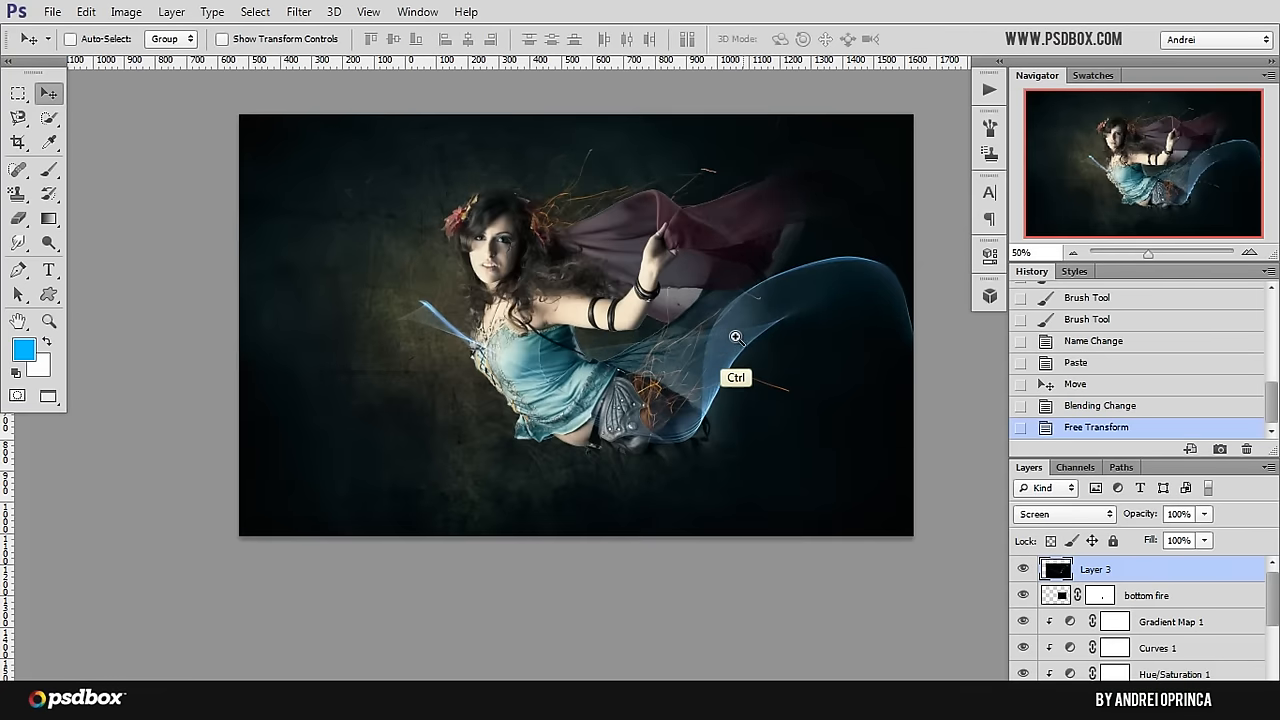
pyautogui.keyDown('ctrl'); pyautogui.click(731, 342); pyautogui.keyUp('ctrl')
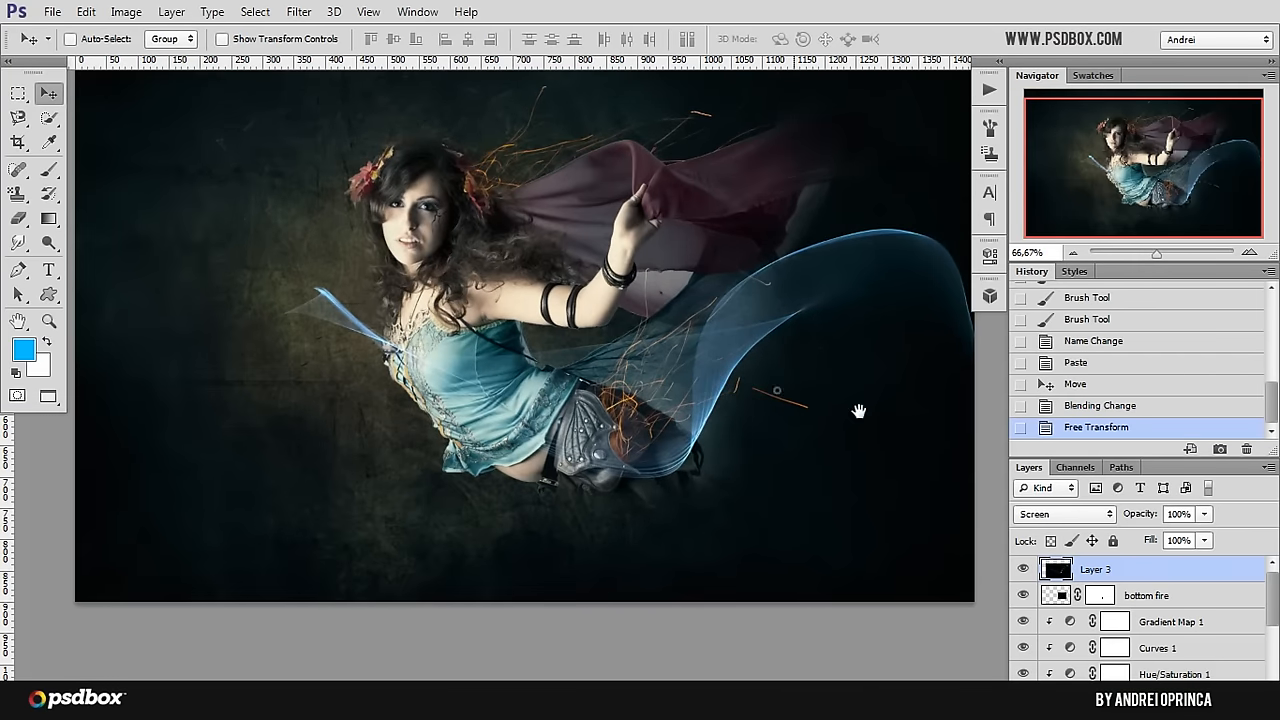
pyautogui.click(1022, 569)
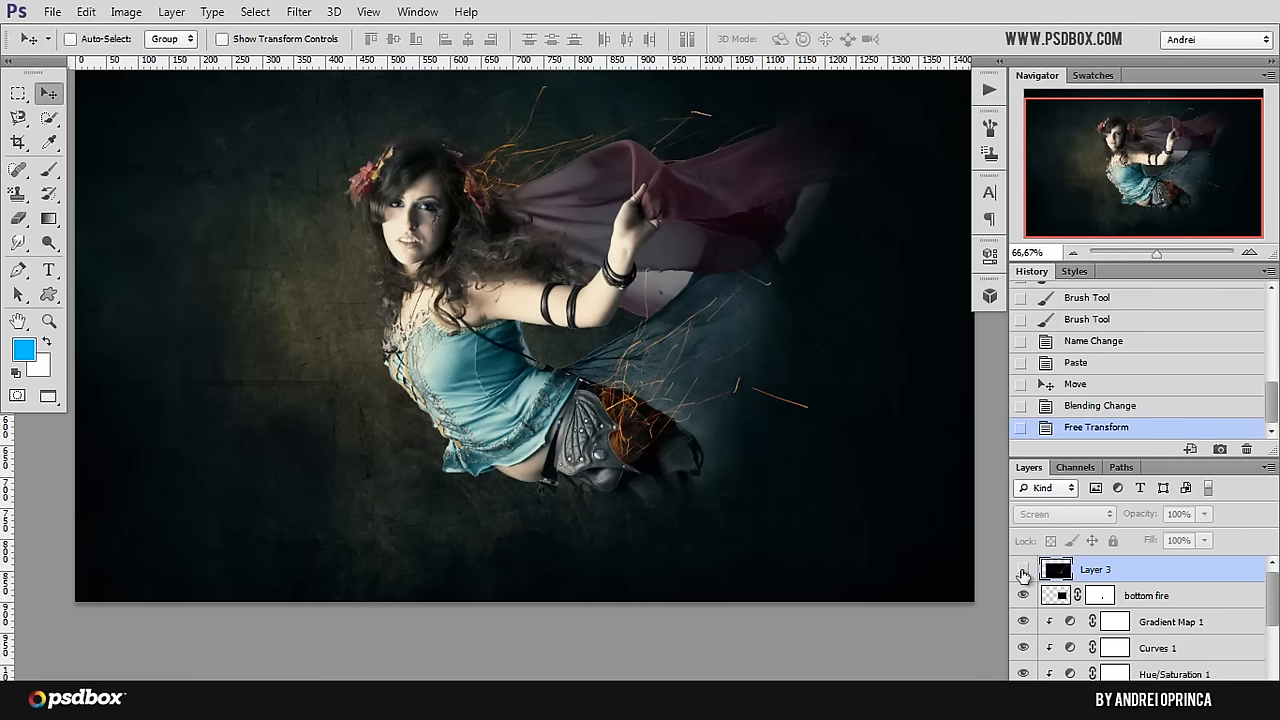
pyautogui.click(1022, 569)
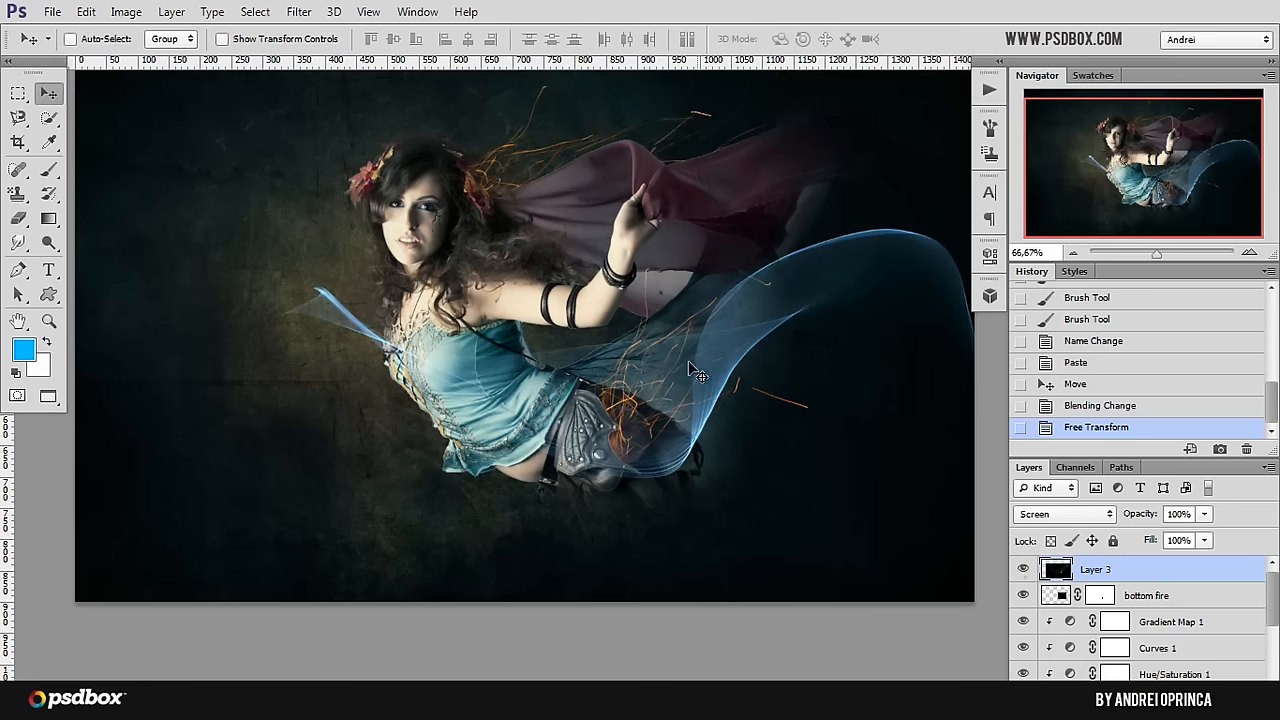
pyautogui.click(1016, 568)
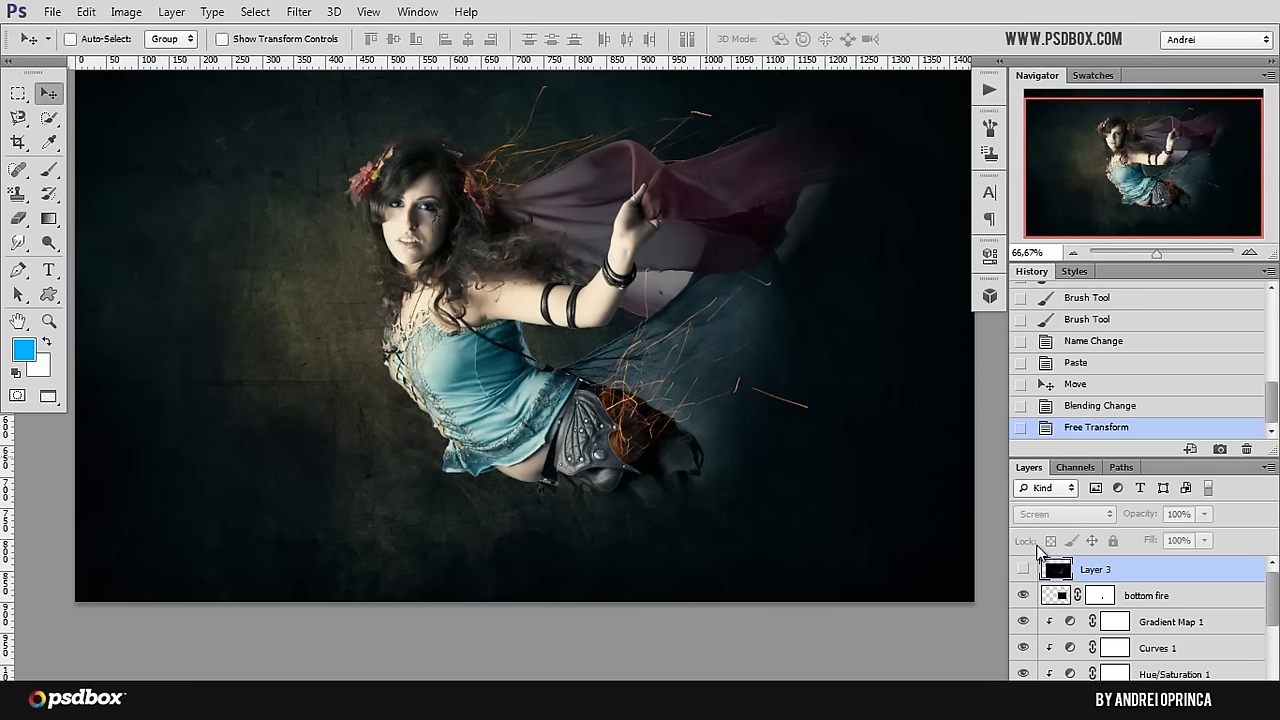
pyautogui.click(1022, 570)
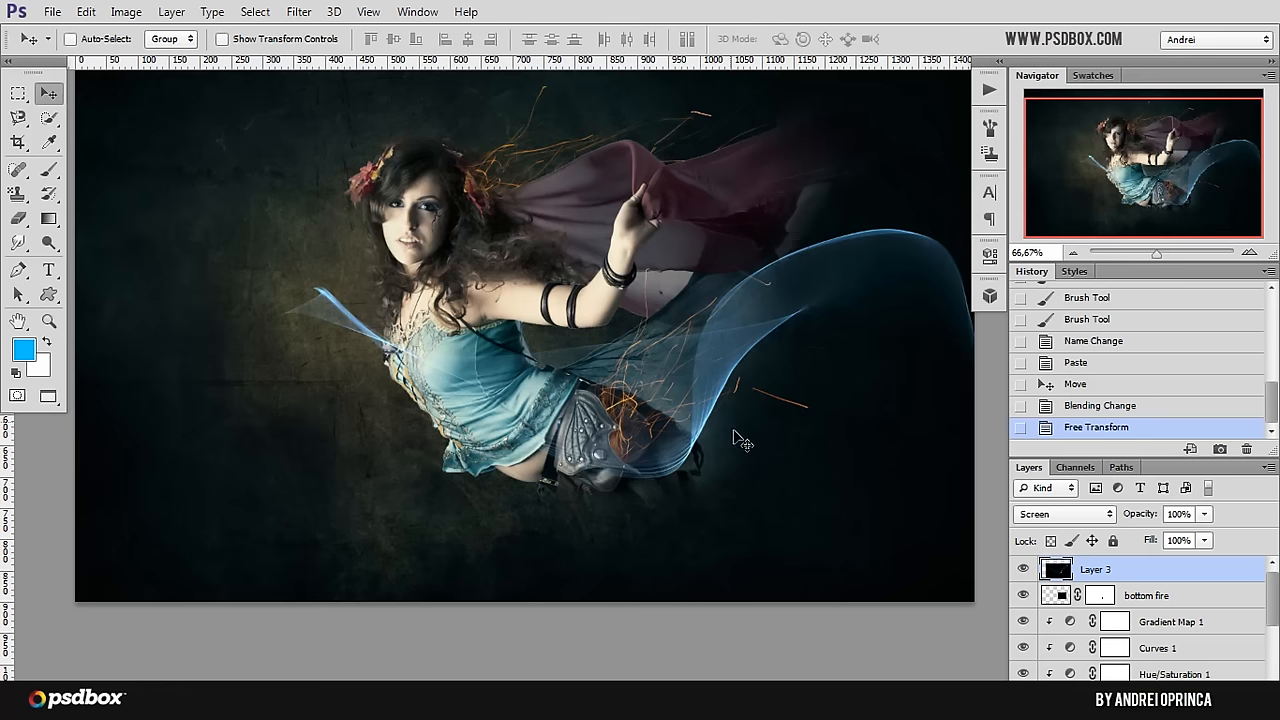
pyautogui.moveTo(706, 388); pyautogui.dragTo(662, 410)
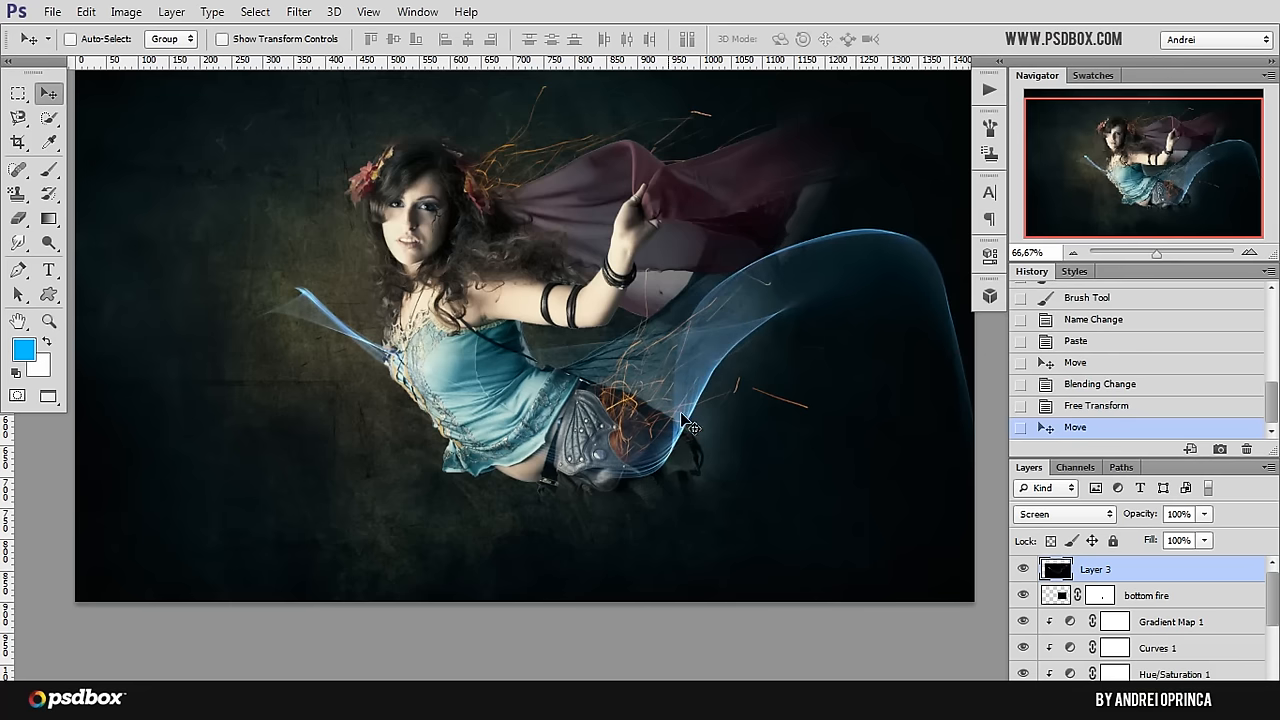
pyautogui.moveTo(765, 417); pyautogui.dragTo(711, 415)
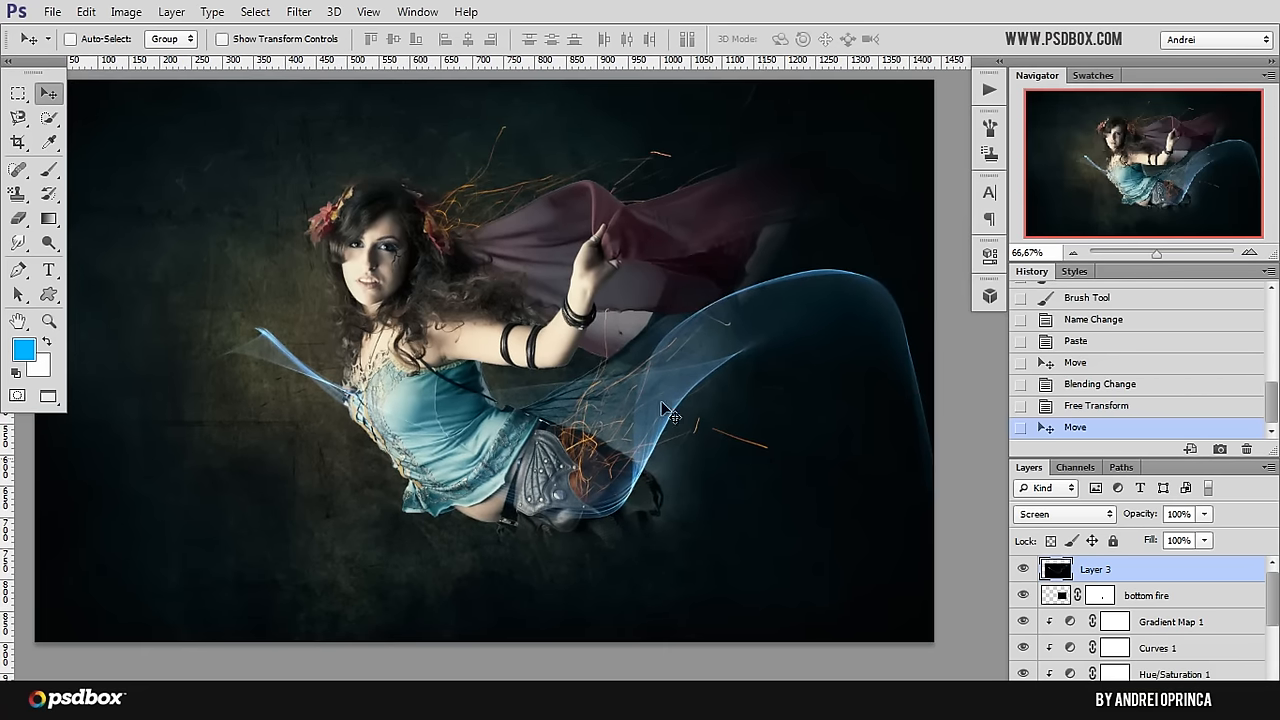
pyautogui.hotkey('ctrl', 't')
pyautogui.rightClick(652, 396)
pyautogui.click(712, 356)
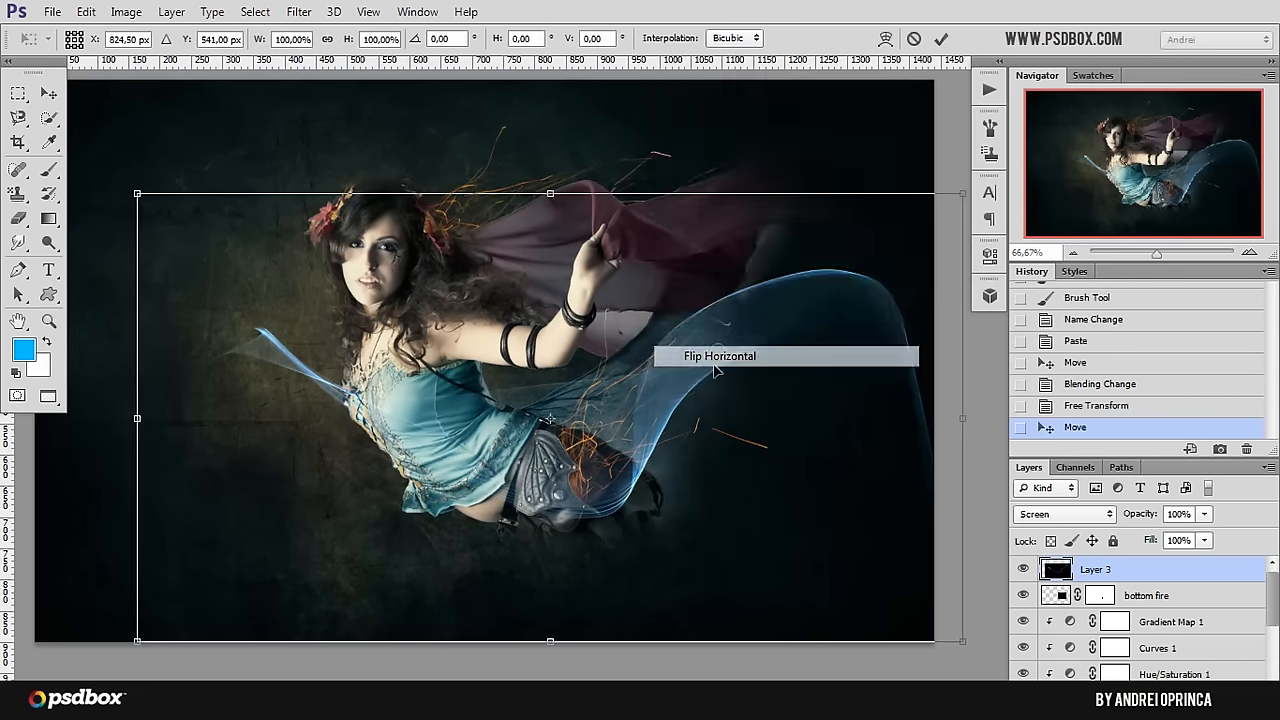
pyautogui.moveTo(735, 398); pyautogui.dragTo(800, 402)
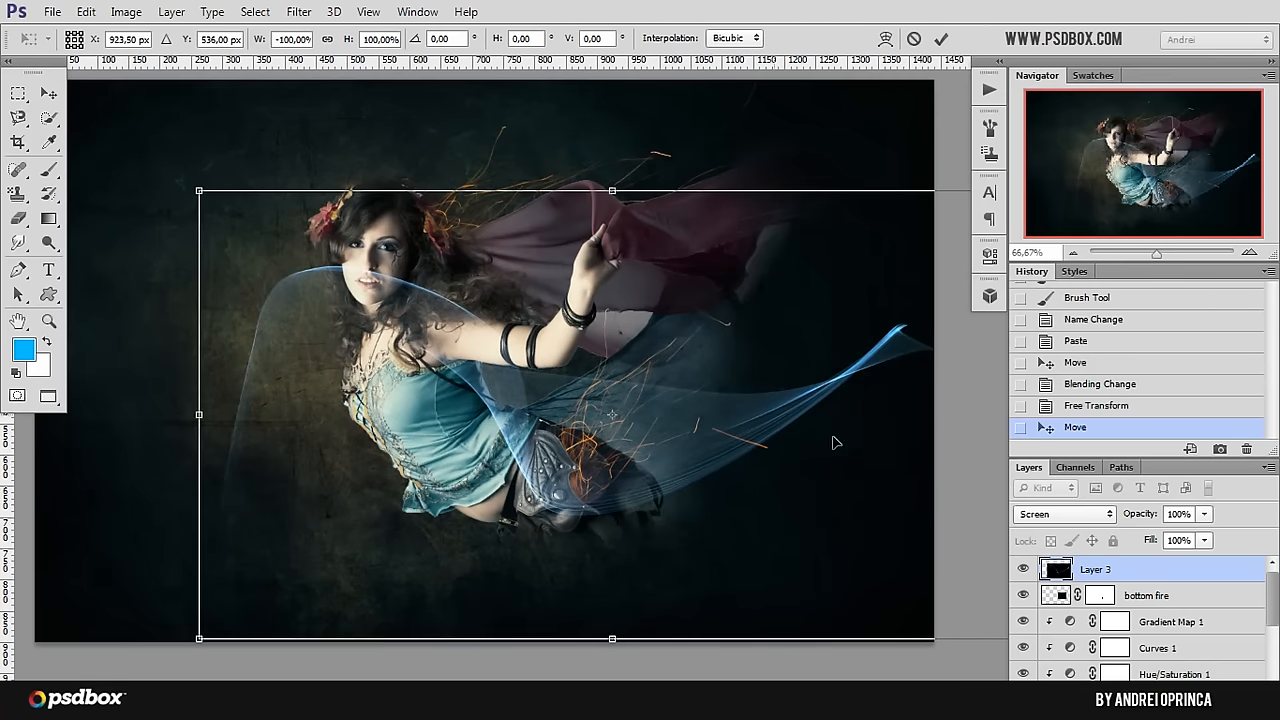
pyautogui.moveTo(689, 389); pyautogui.dragTo(757, 428)
pyautogui.press('Escape')
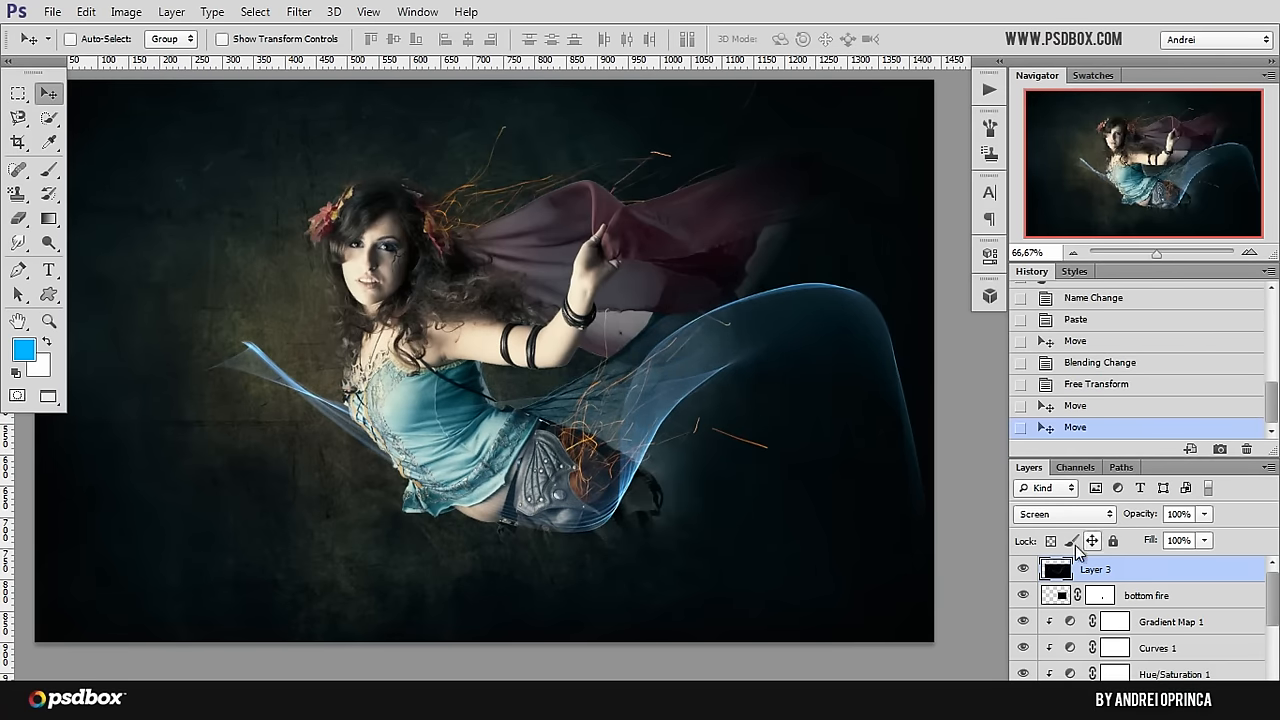
# Step: Rename the blue flame layer as "blue shape" and add a layer mask to it
pyautogui.doubleClick(1094, 569)
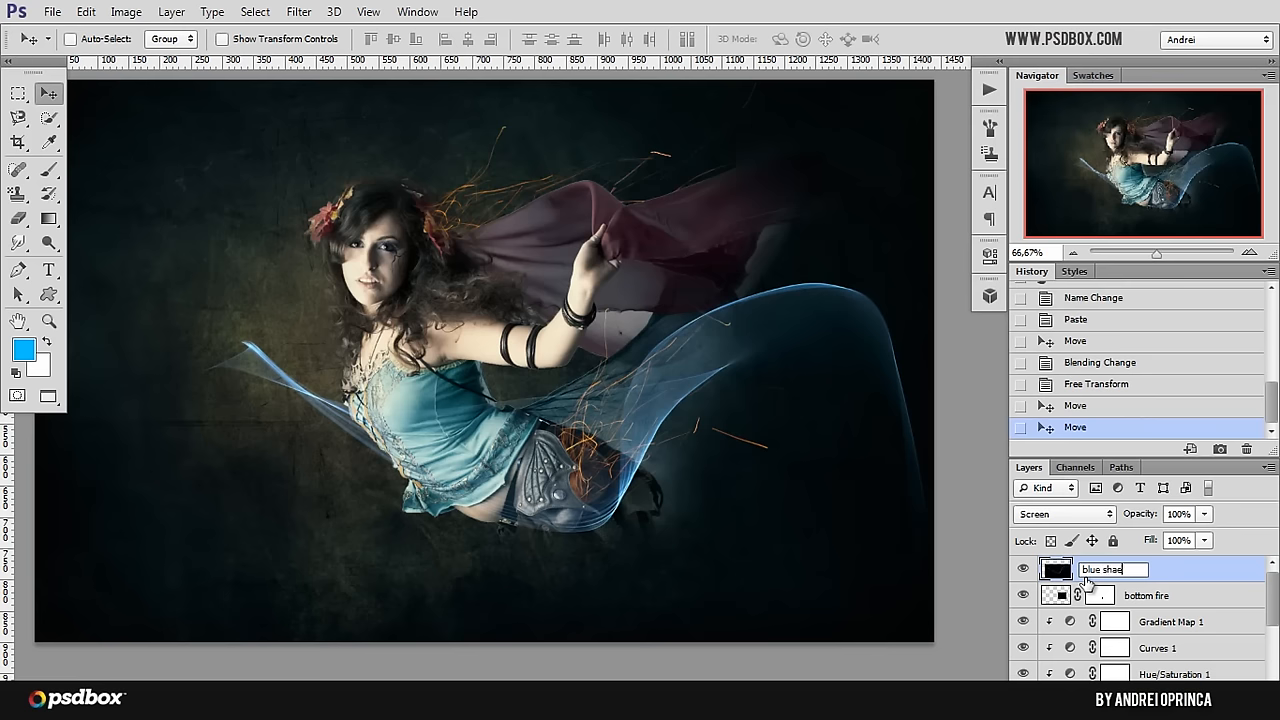
pyautogui.press('Return')
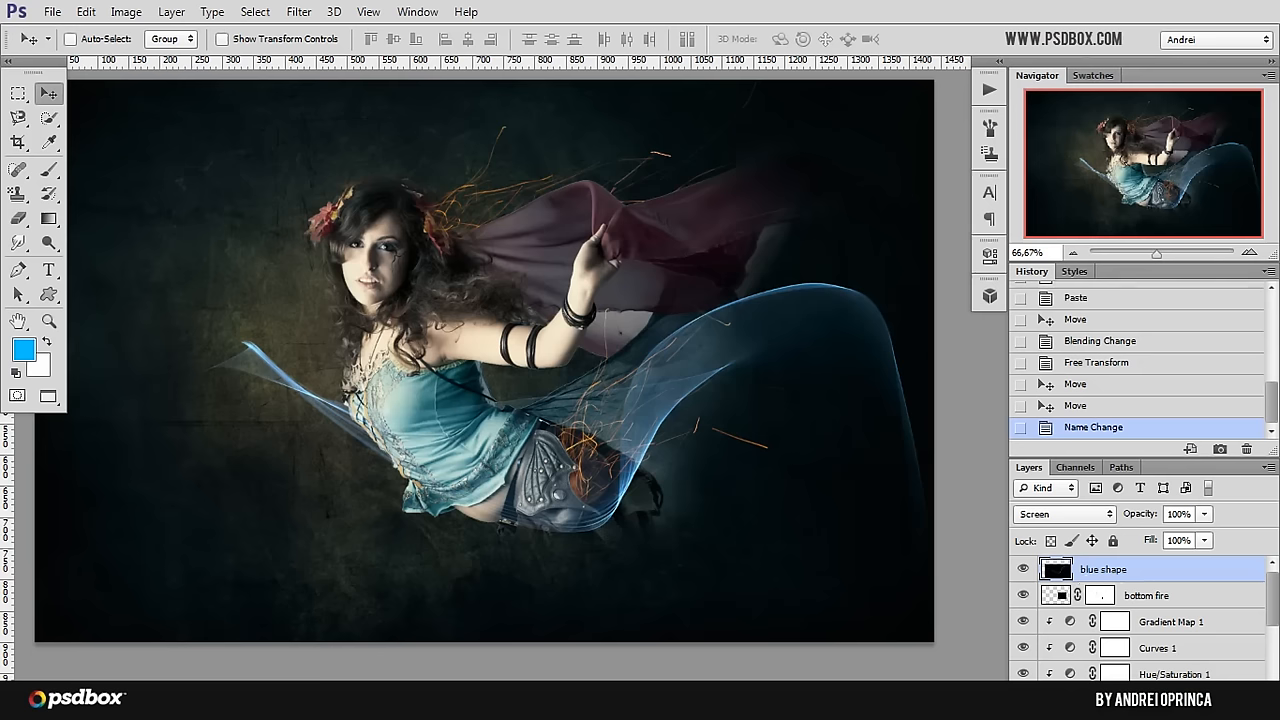
pyautogui.click(1134, 700)
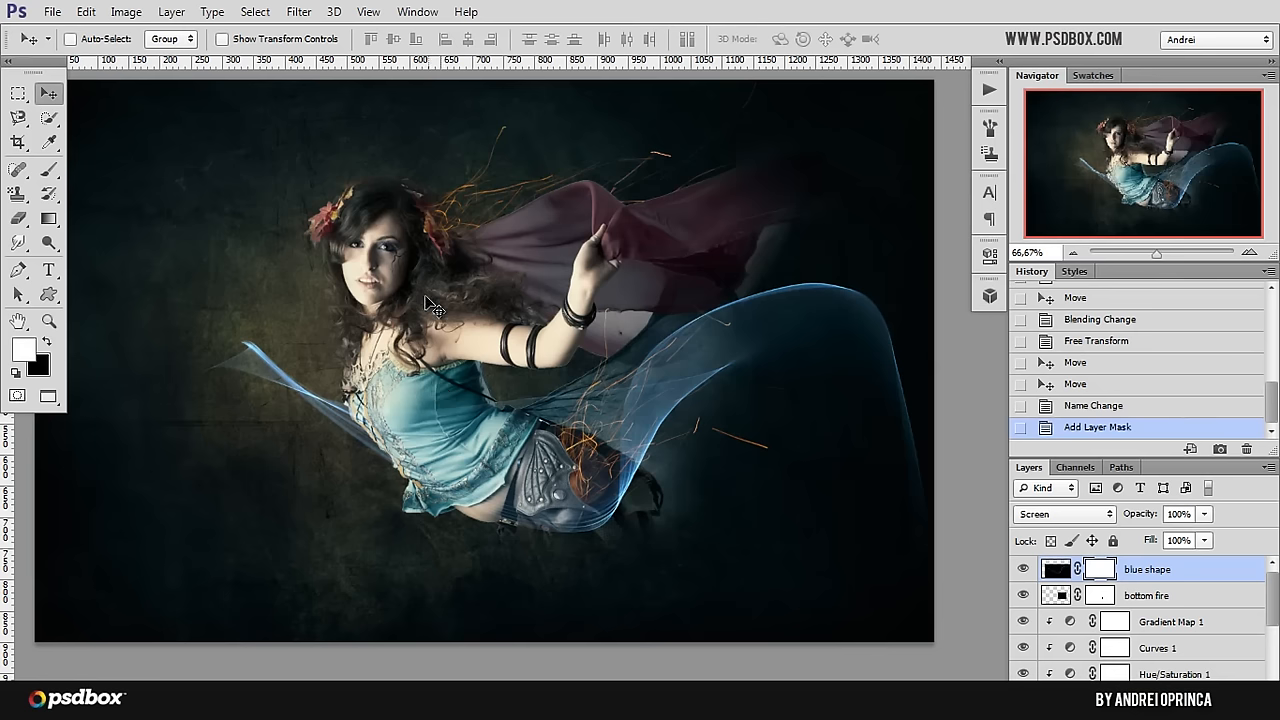
# Step: Set up a soft round brush at 226 px with 0% hardness for painting on the blue shape layer's mask
pyautogui.press('b')
pyautogui.rightClick(467, 347)
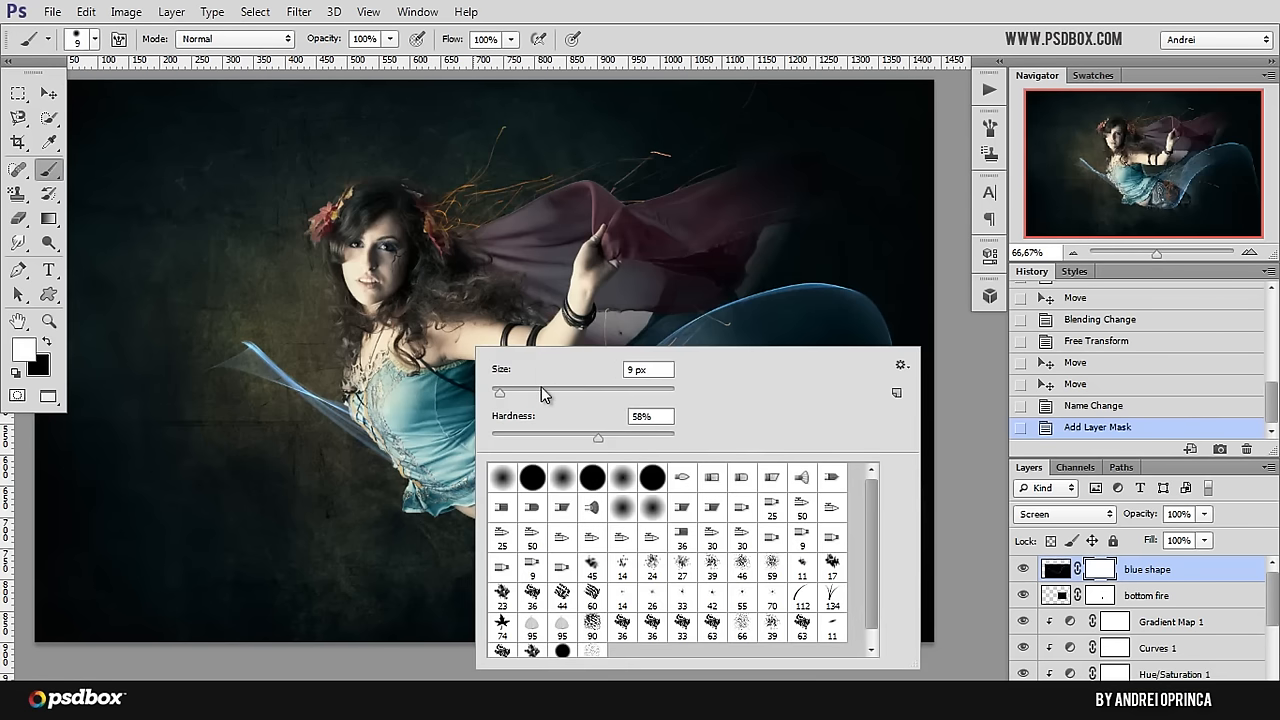
pyautogui.moveTo(541, 390); pyautogui.dragTo(600, 392)
pyautogui.moveTo(598, 440); pyautogui.dragTo(490, 440)
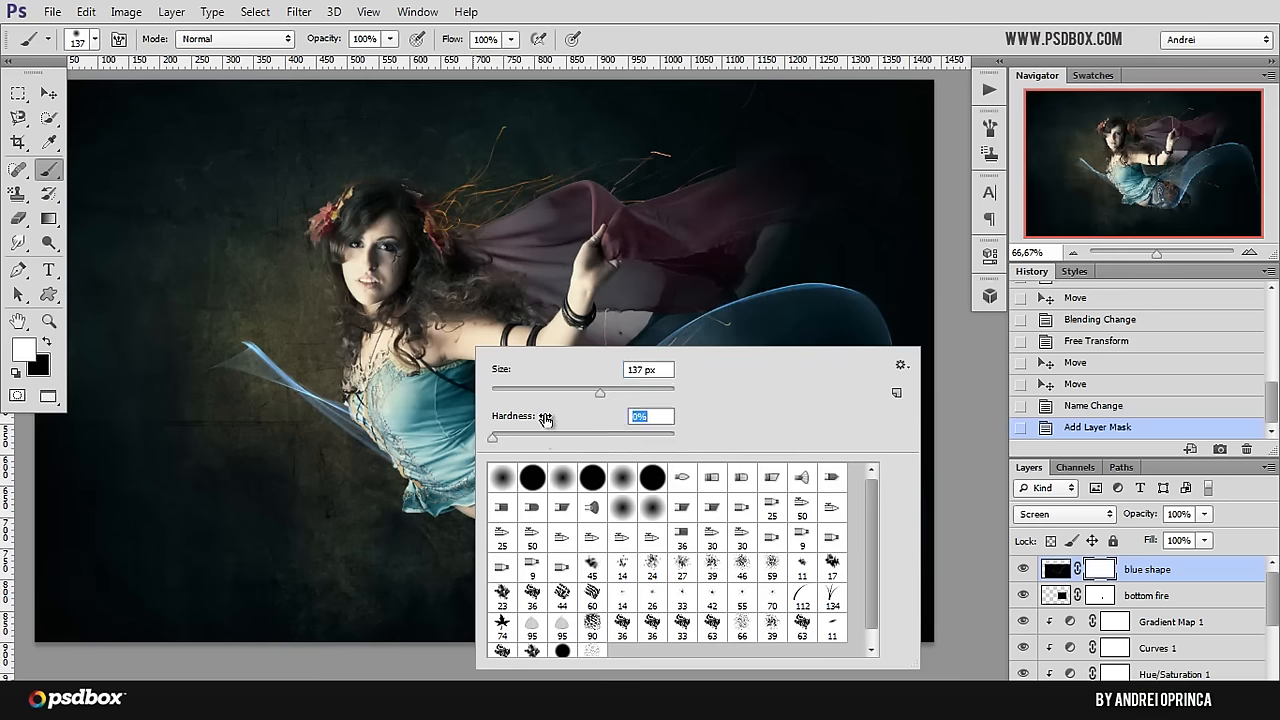
pyautogui.moveTo(600, 392); pyautogui.dragTo(631, 392)
pyautogui.click(1100, 570)
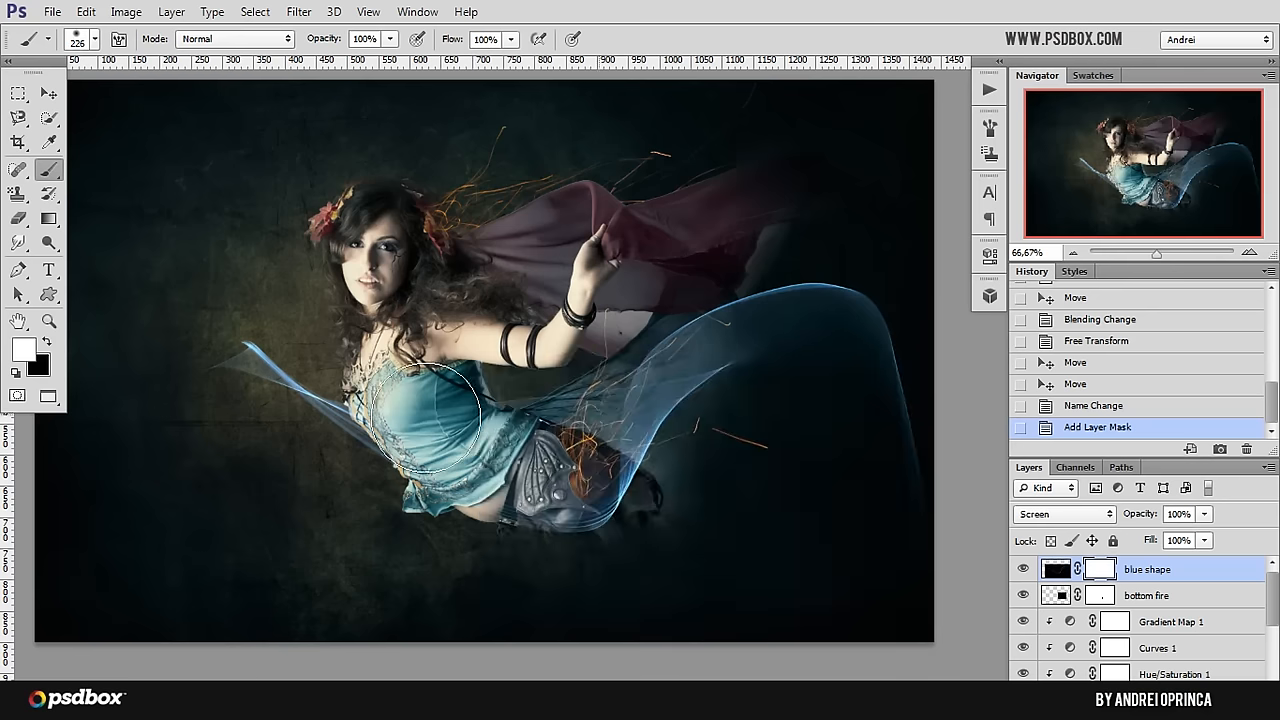
# Step: Paint with black on the blue shape mask to hide the part of the flame crossing the model's chest and the background before her
pyautogui.moveTo(231, 352)
pyautogui.mouseDown()
pyautogui.moveTo(355, 418)
pyautogui.moveTo(294, 443)
pyautogui.mouseUp()
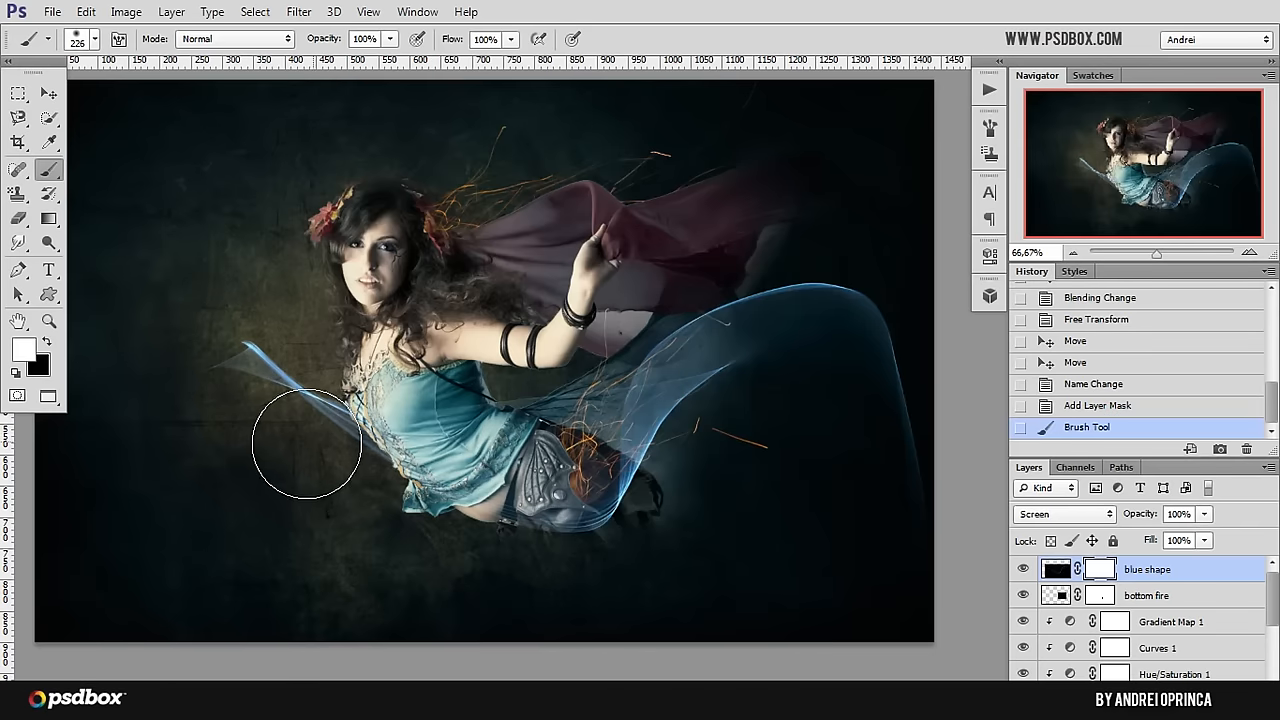
pyautogui.press('x')
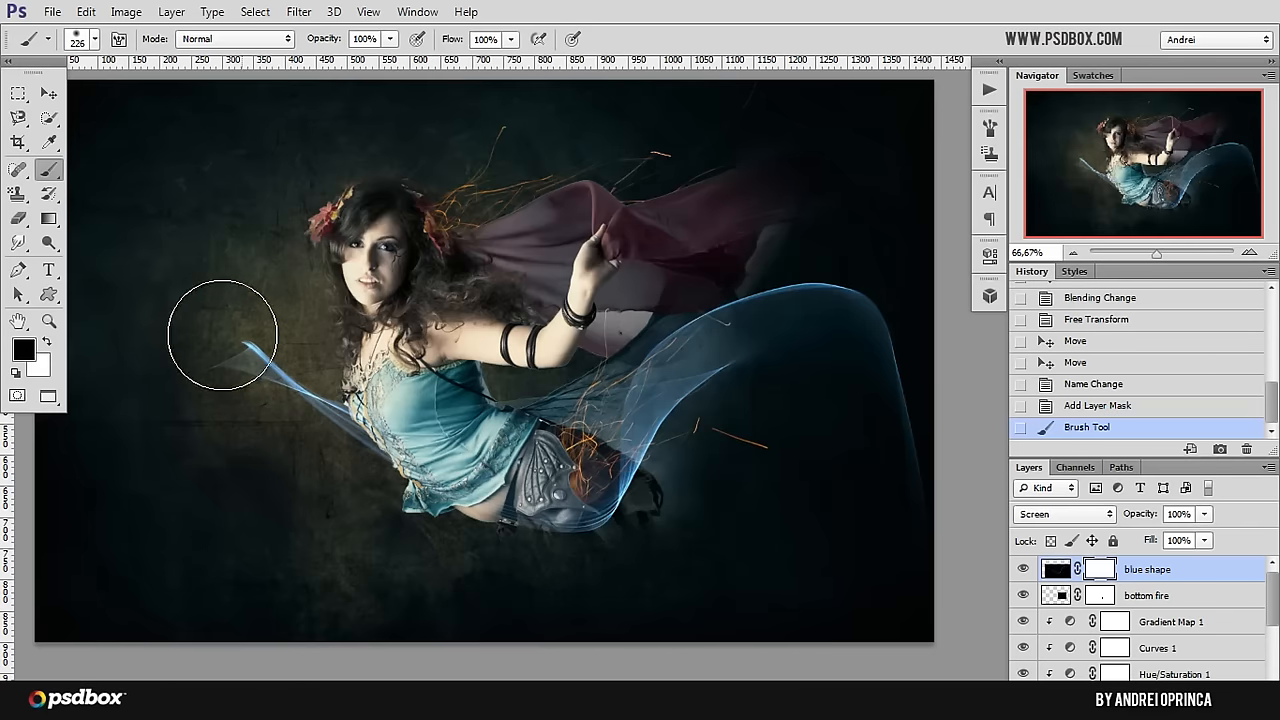
pyautogui.moveTo(223, 337)
pyautogui.mouseDown()
pyautogui.moveTo(382, 414)
pyautogui.moveTo(213, 366)
pyautogui.moveTo(347, 400)
pyautogui.mouseUp()
pyautogui.moveTo(423, 440)
pyautogui.mouseDown()
pyautogui.moveTo(398, 400)
pyautogui.moveTo(557, 357)
pyautogui.moveTo(493, 370)
pyautogui.mouseUp()
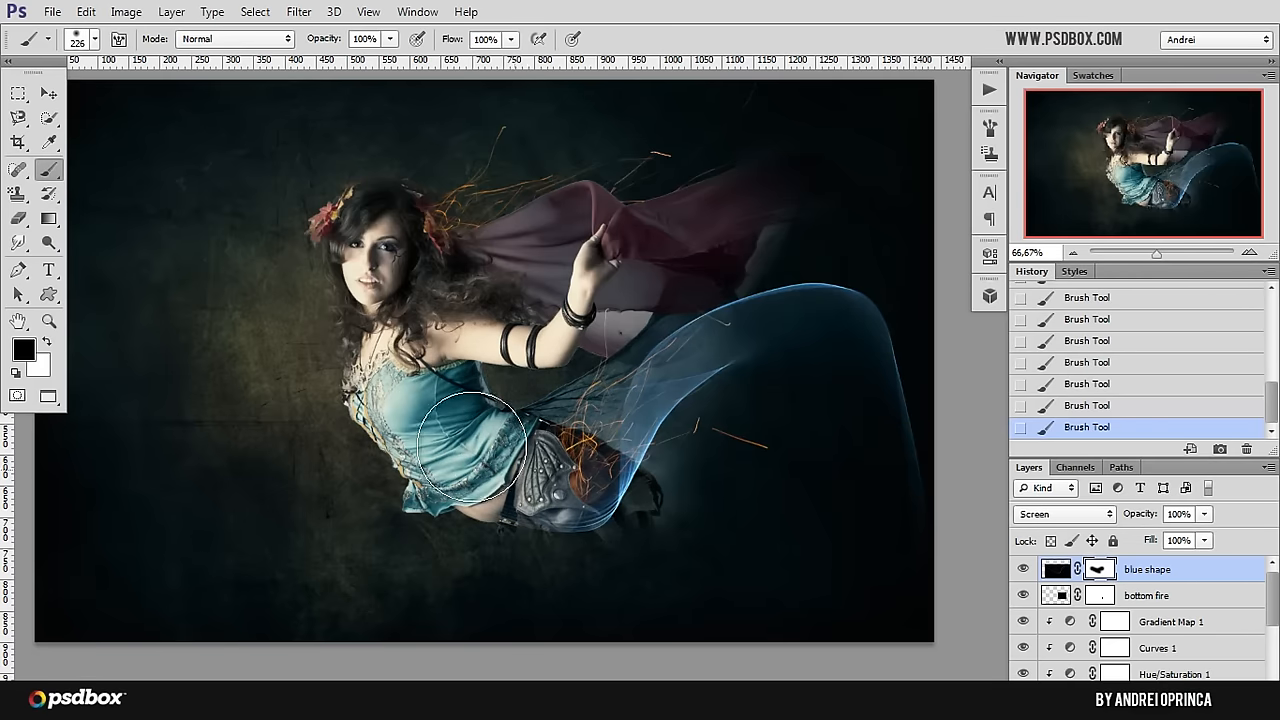
pyautogui.click(49, 93)
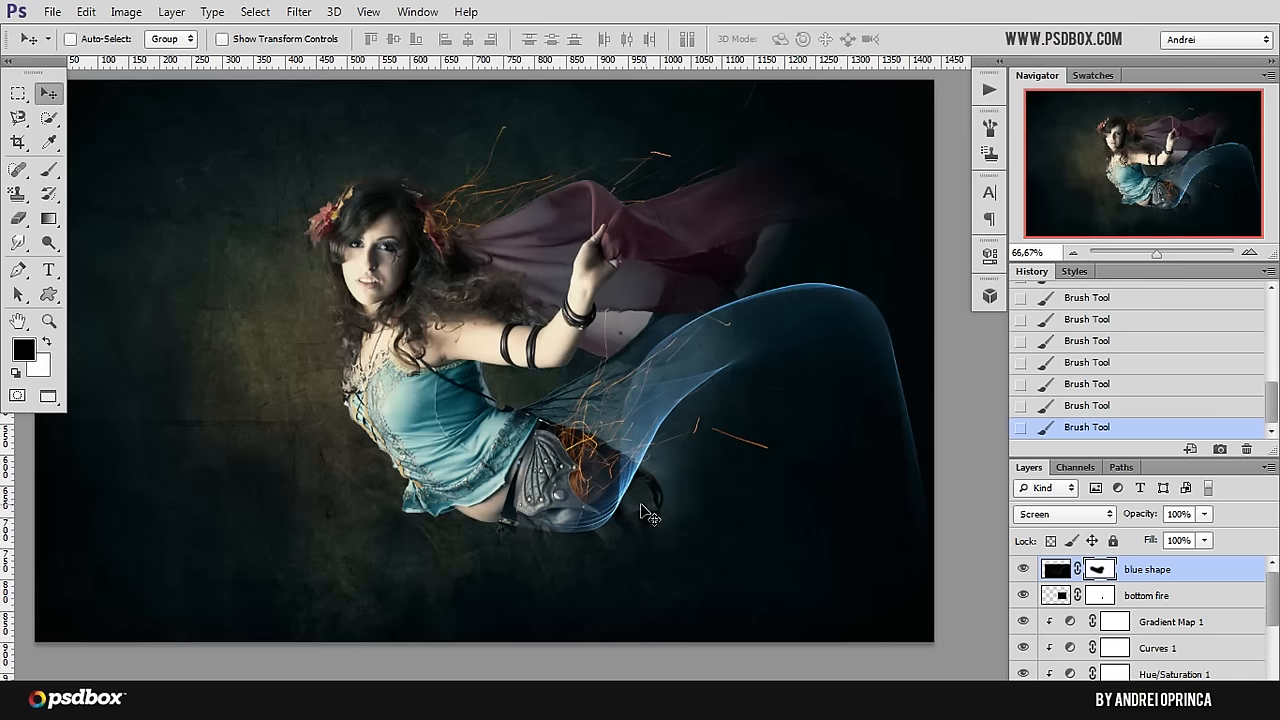
# Step: Switch to the Flame Painter website and open its free online version with the painting canvas and brush settings in view
pyautogui.click(26, 699)
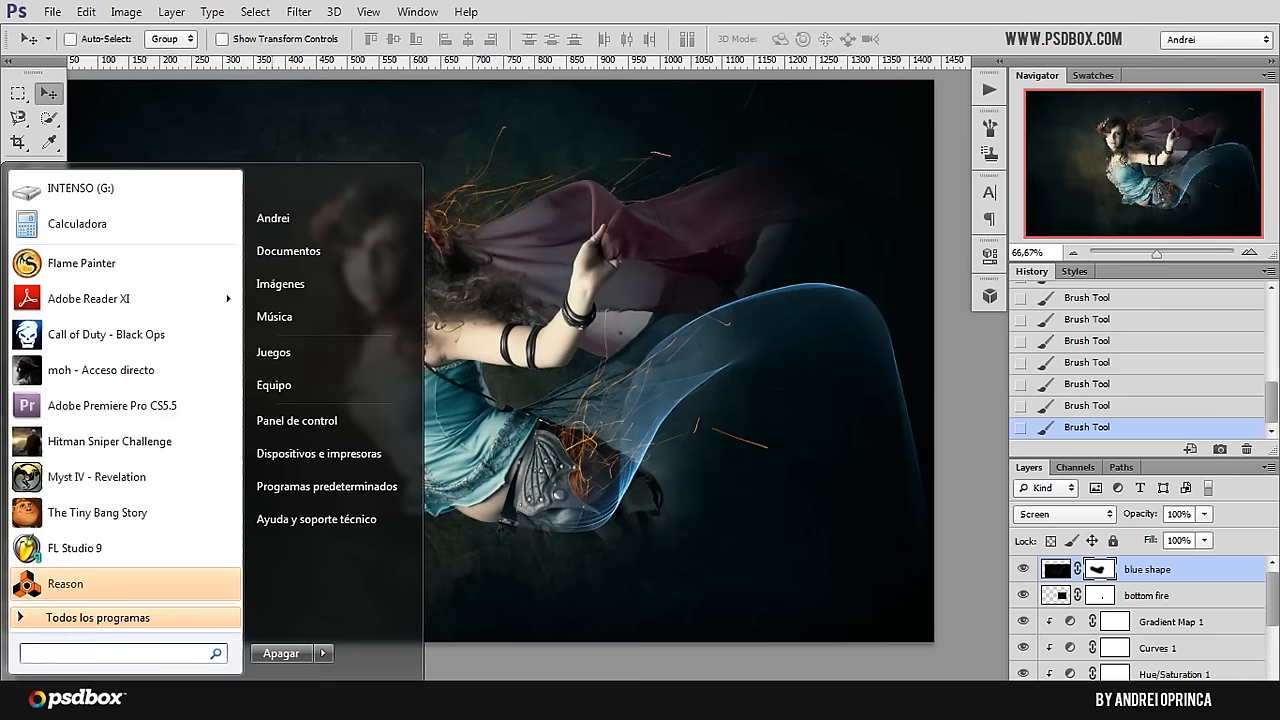
pyautogui.click(80, 263)
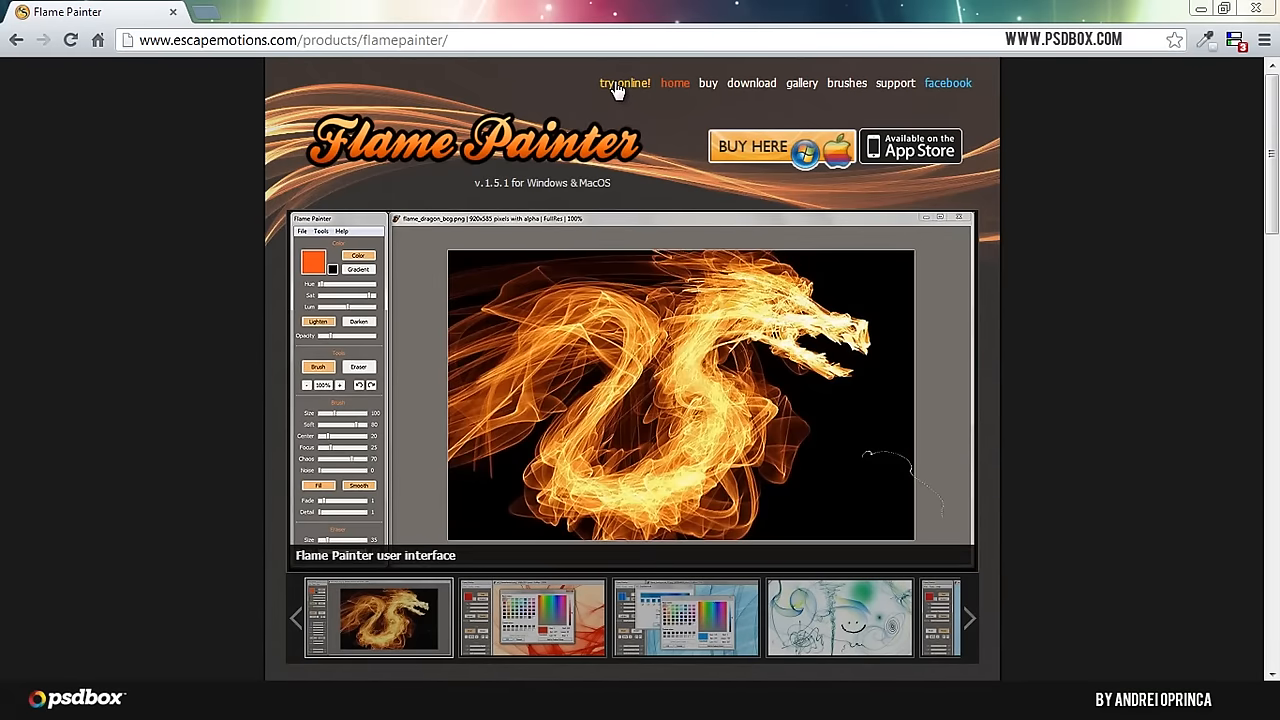
pyautogui.click(617, 88)
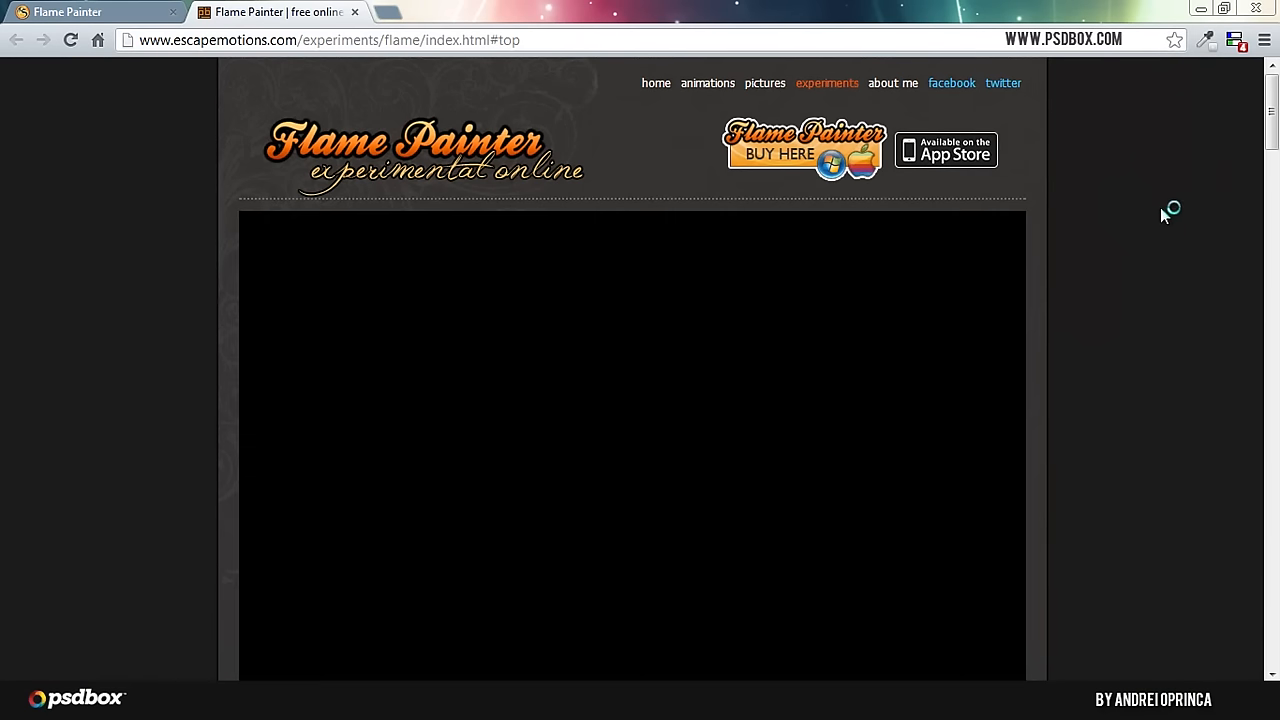
pyautogui.moveTo(1273, 108); pyautogui.dragTo(1273, 118)
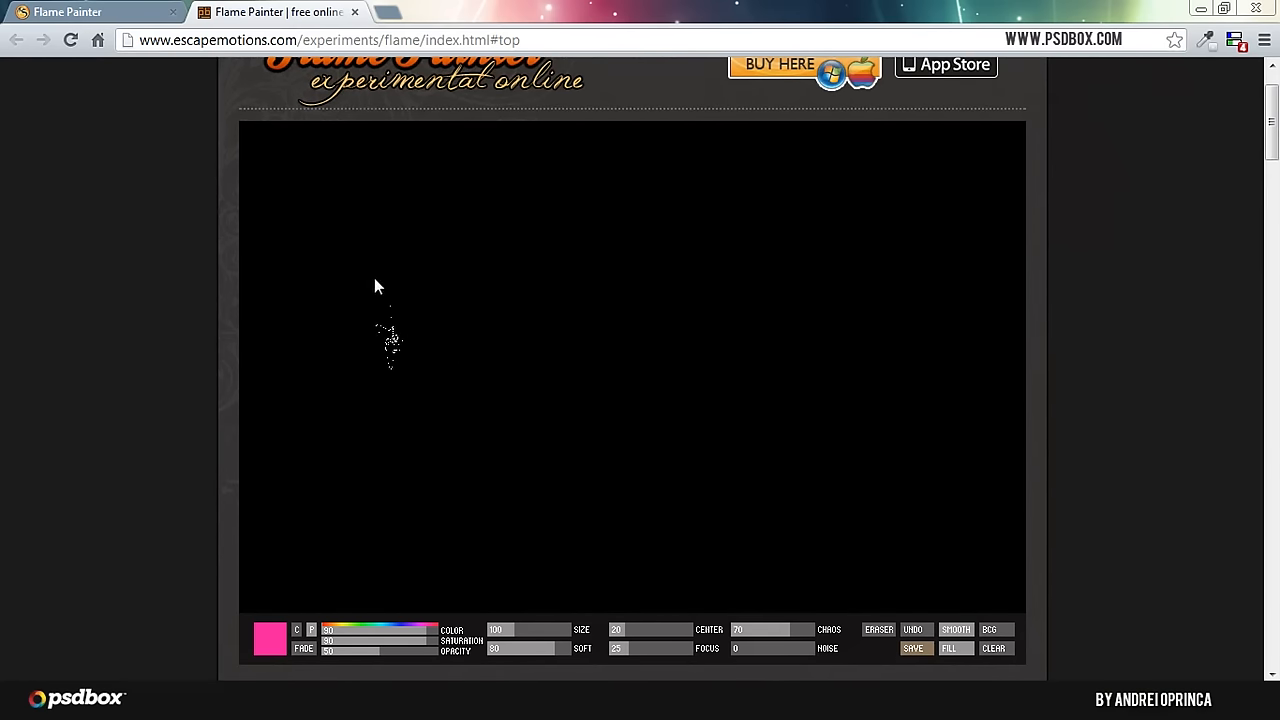
# Step: Paint trial flames on the online canvas, set Chaos to 0 and clear the canvas again
pyautogui.moveTo(374, 279)
pyautogui.mouseDown()
pyautogui.moveTo(395, 400)
pyautogui.moveTo(636, 285)
pyautogui.moveTo(900, 349)
pyautogui.moveTo(944, 460)
pyautogui.mouseUp()
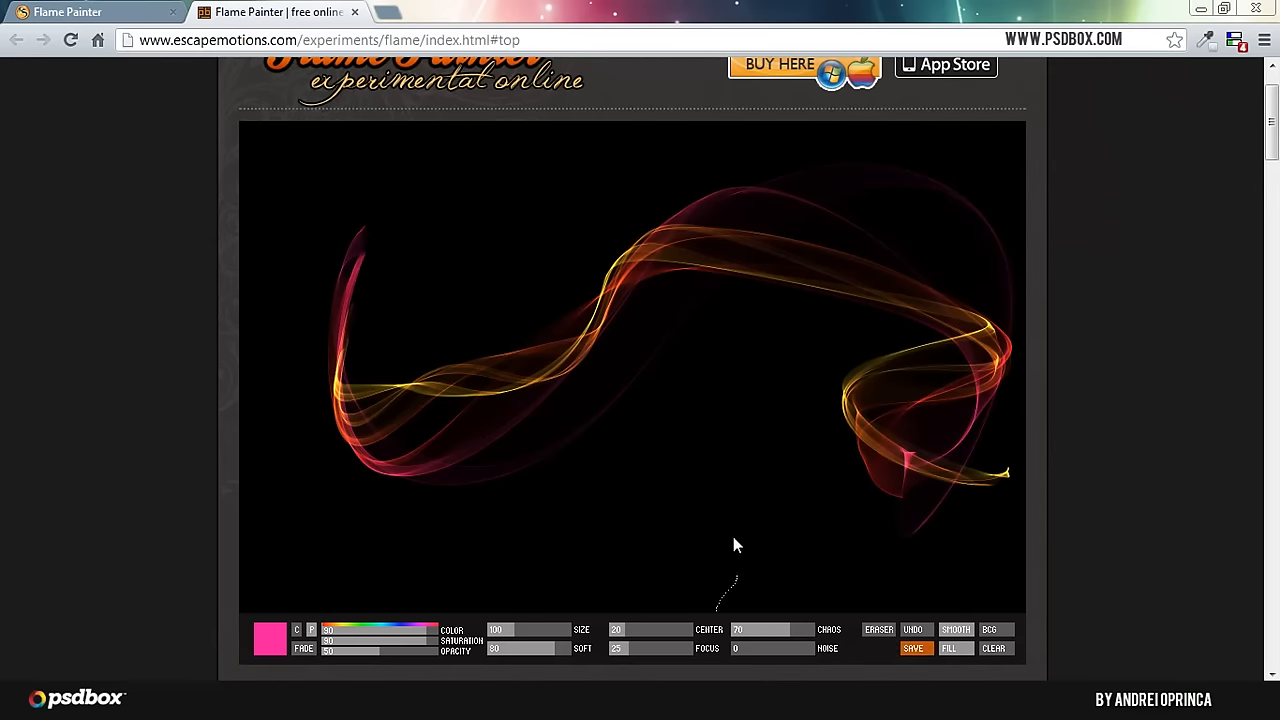
pyautogui.click(912, 631)
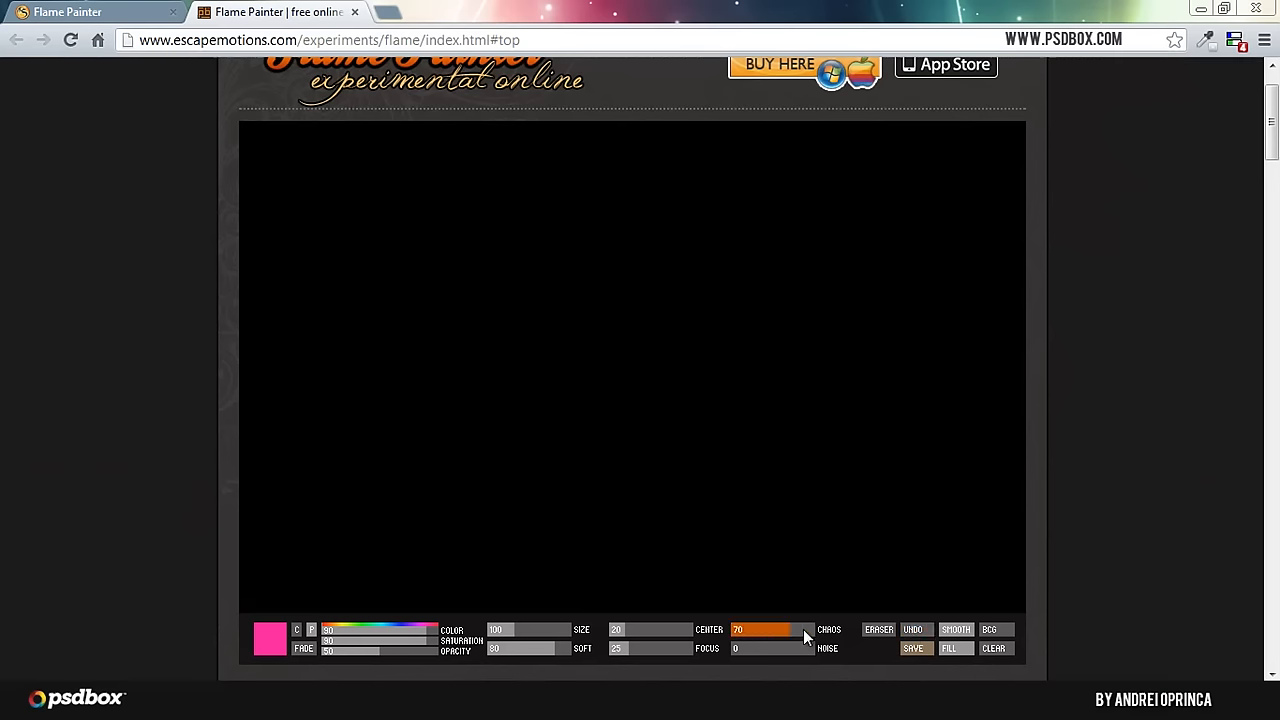
pyautogui.moveTo(480, 341)
pyautogui.mouseDown()
pyautogui.moveTo(603, 294)
pyautogui.moveTo(923, 377)
pyautogui.moveTo(489, 333)
pyautogui.moveTo(480, 285)
pyautogui.mouseUp()
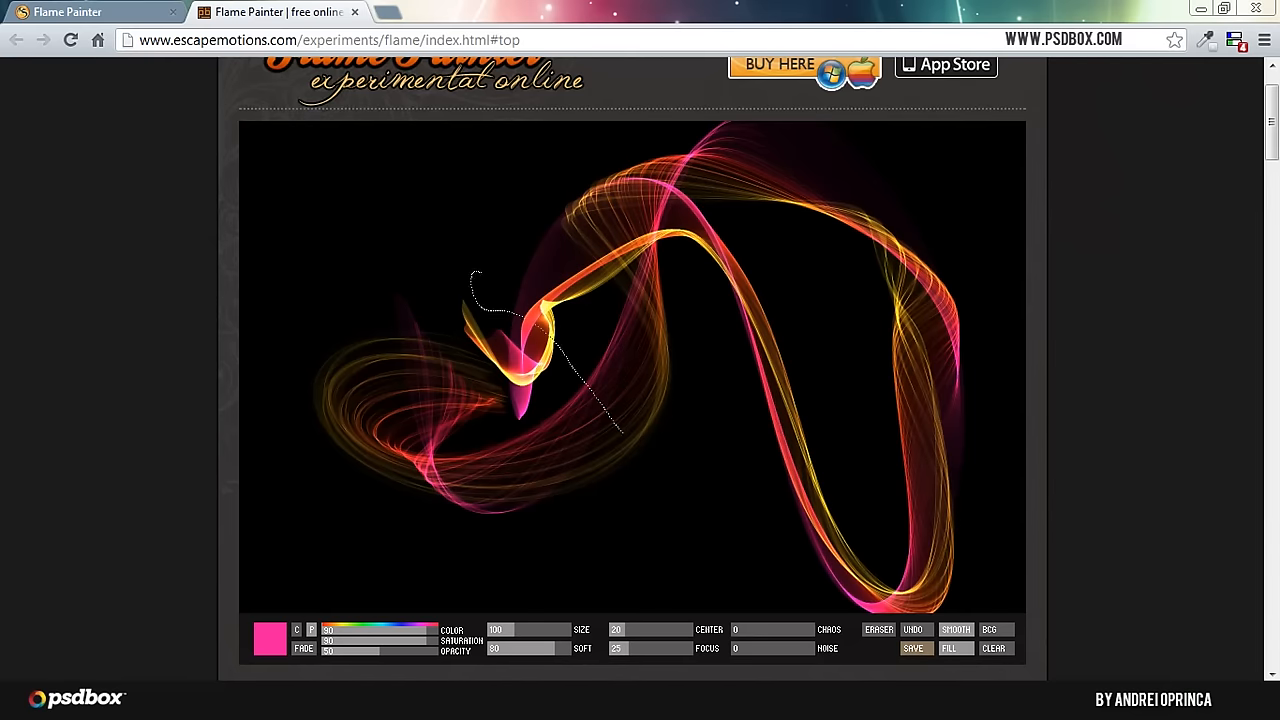
pyautogui.click(993, 648)
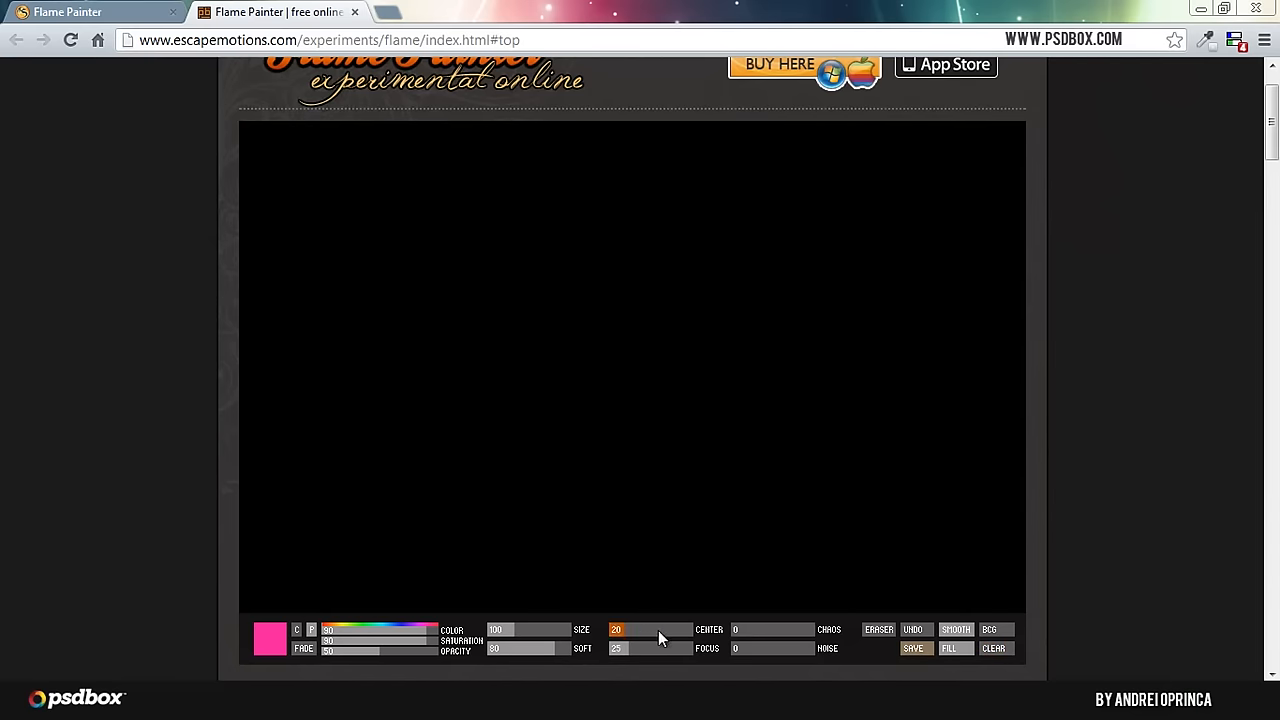
# Step: Set Center to 1, Focus to 91 and Opacity to 97, paint a new flowing flame and save it as a picture
pyautogui.moveTo(658, 630); pyautogui.dragTo(681, 627)
pyautogui.moveTo(588, 400)
pyautogui.mouseDown()
pyautogui.moveTo(640, 313)
pyautogui.moveTo(697, 463)
pyautogui.moveTo(826, 386)
pyautogui.moveTo(885, 249)
pyautogui.moveTo(984, 405)
pyautogui.moveTo(948, 518)
pyautogui.mouseUp()
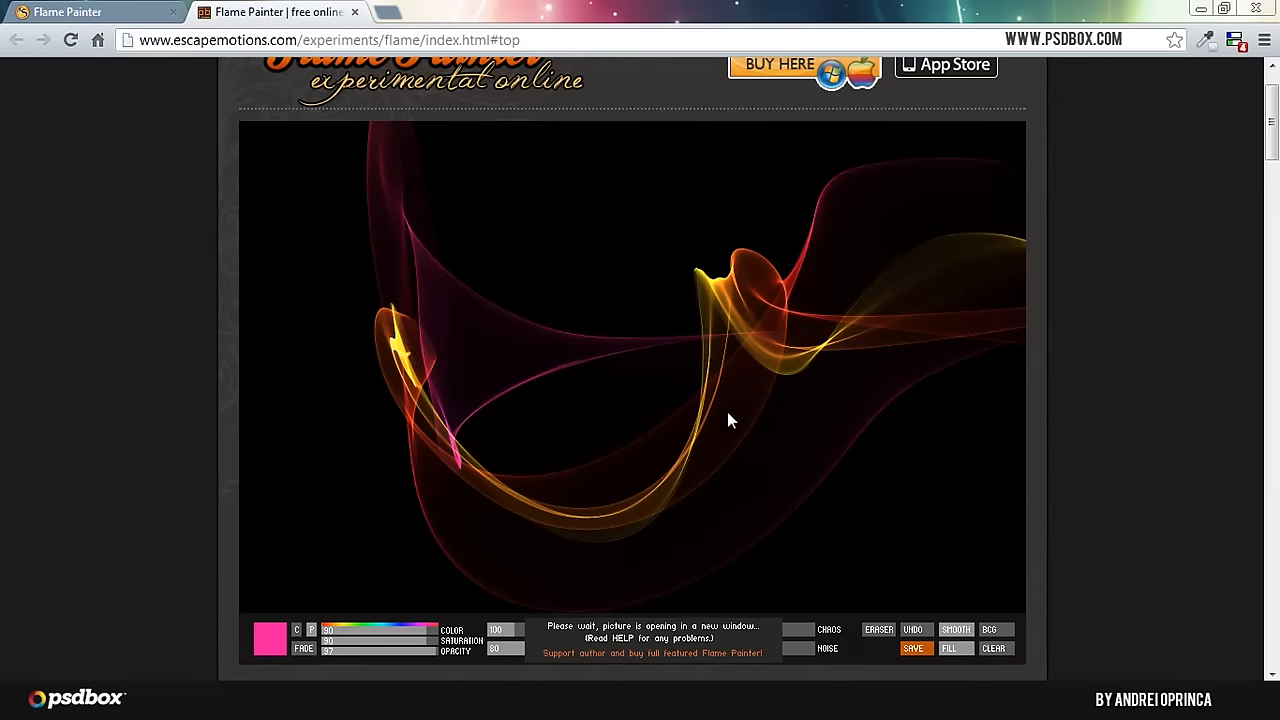
pyautogui.scroll(-3, 612, 610)
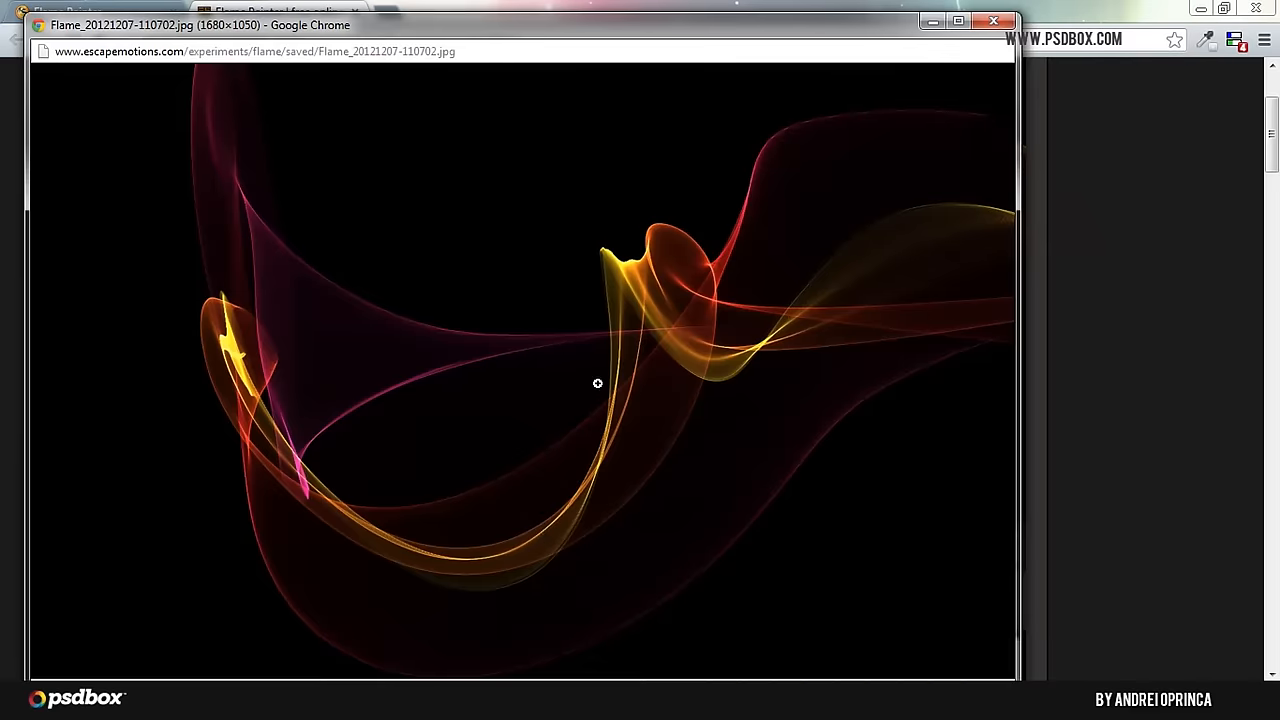
# Step: Examine the saved flame picture at full size in a maximized window, close it and look over the online painter page
pyautogui.doubleClick(580, 28)
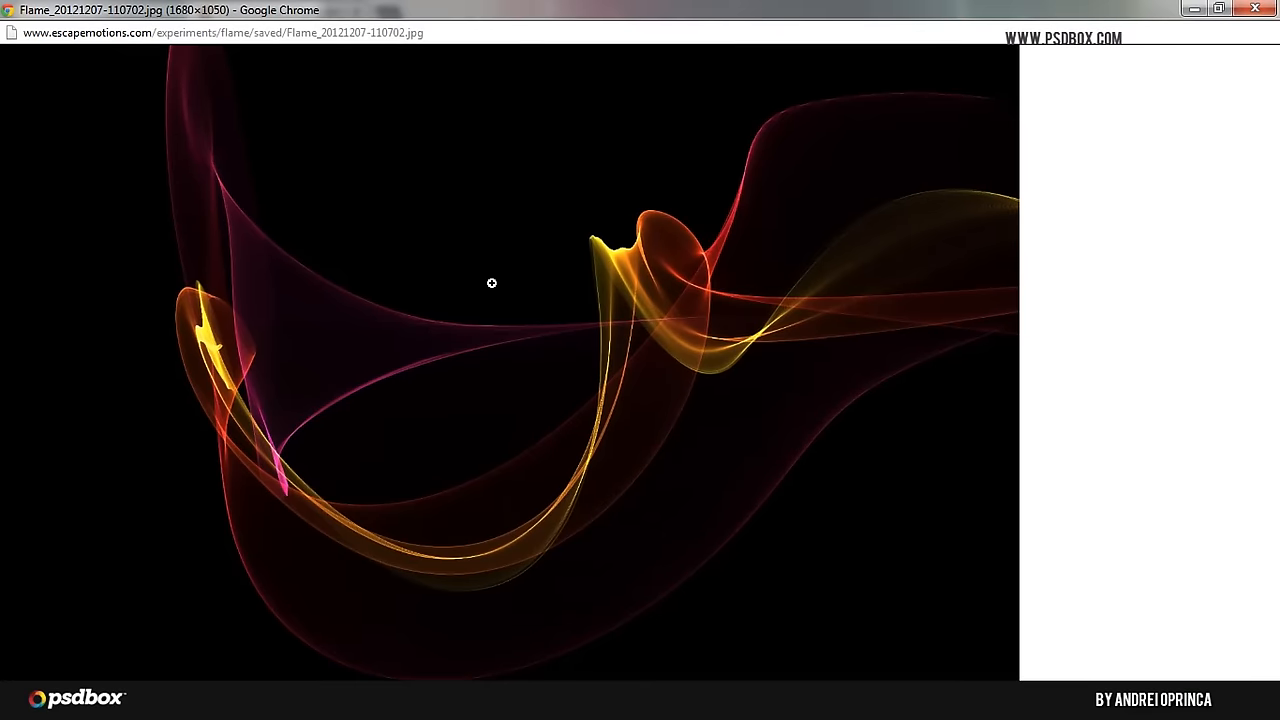
pyautogui.click(492, 280)
pyautogui.scroll(-3, 432, 367)
pyautogui.scroll(5, 474, 282)
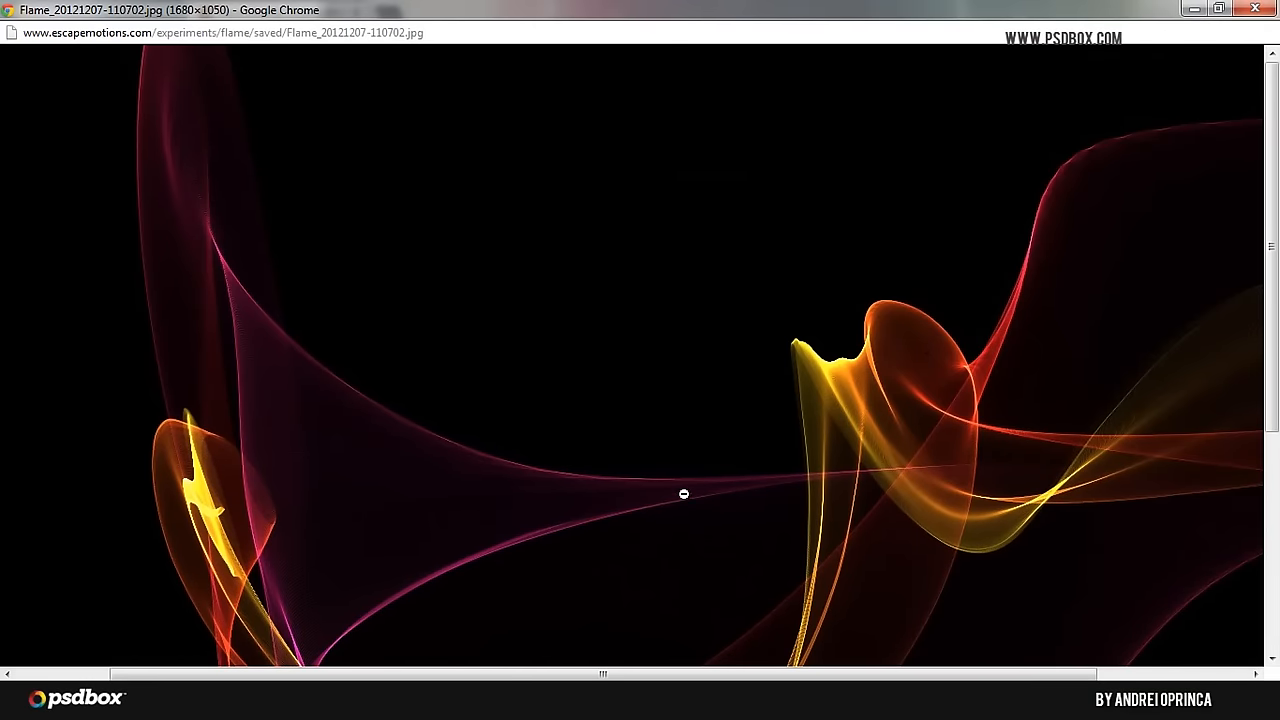
pyautogui.scroll(-1, 666, 474)
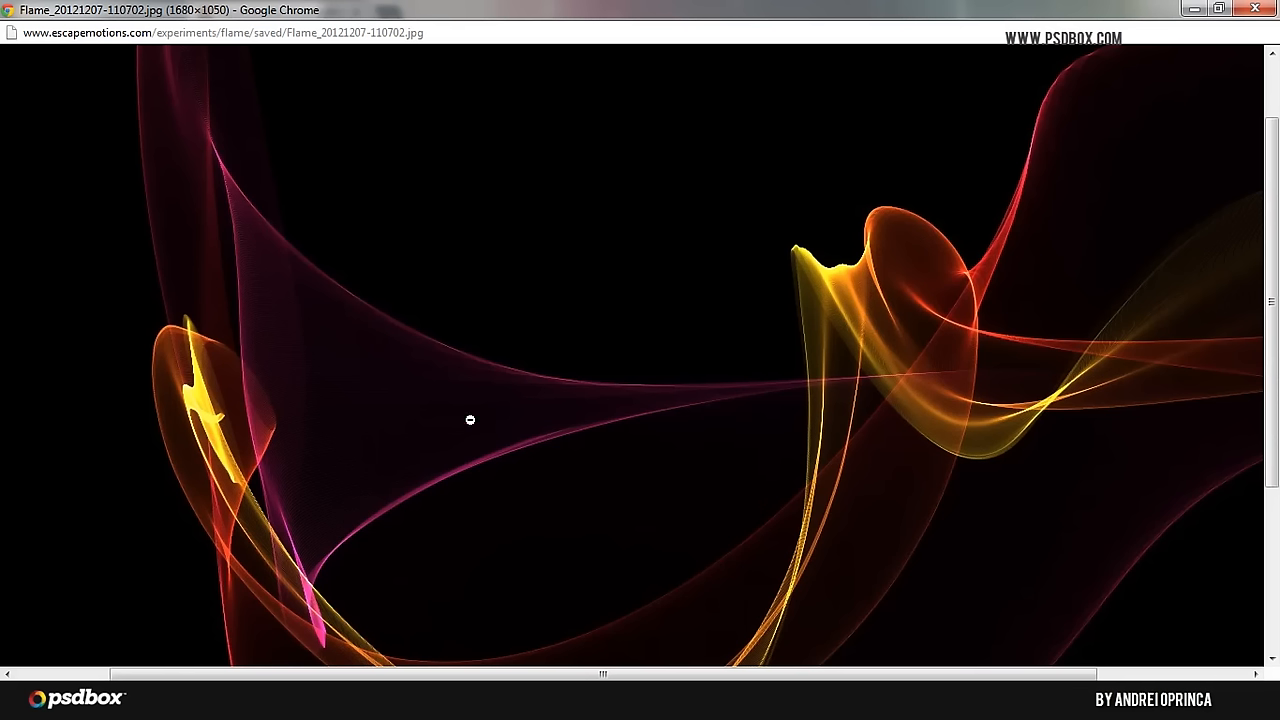
pyautogui.click(1253, 10)
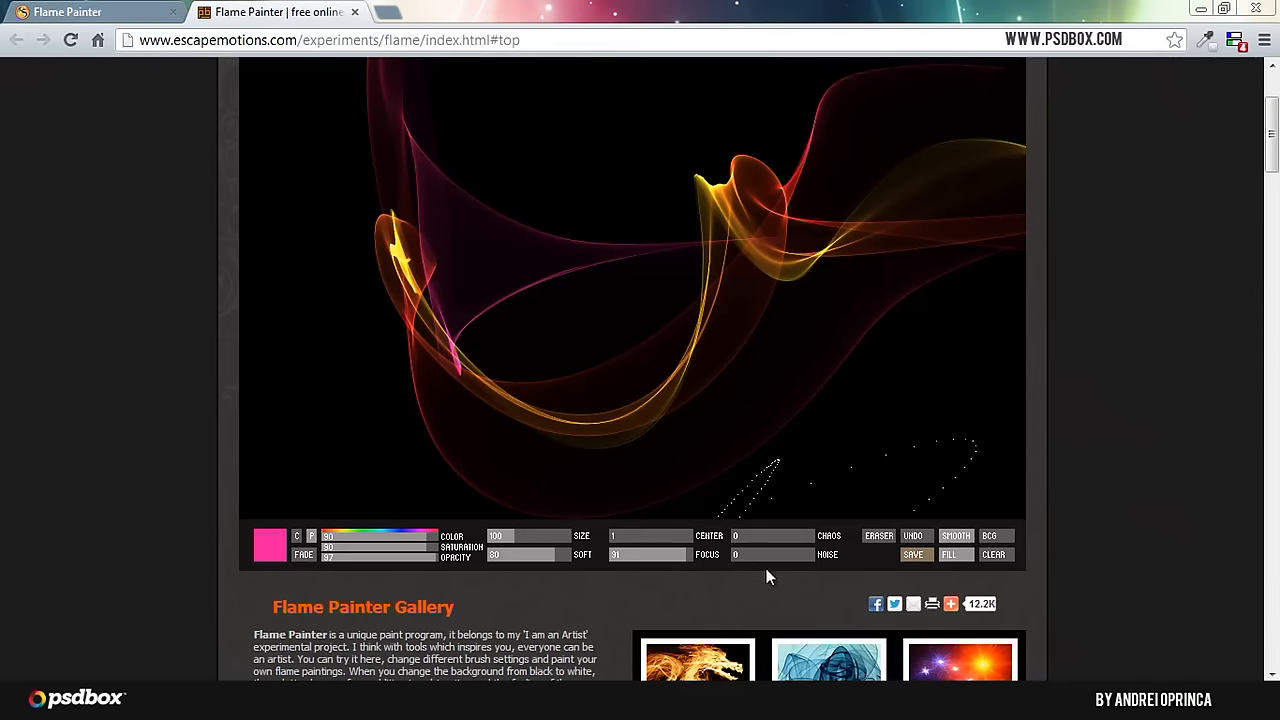
pyautogui.scroll(1, 549, 409)
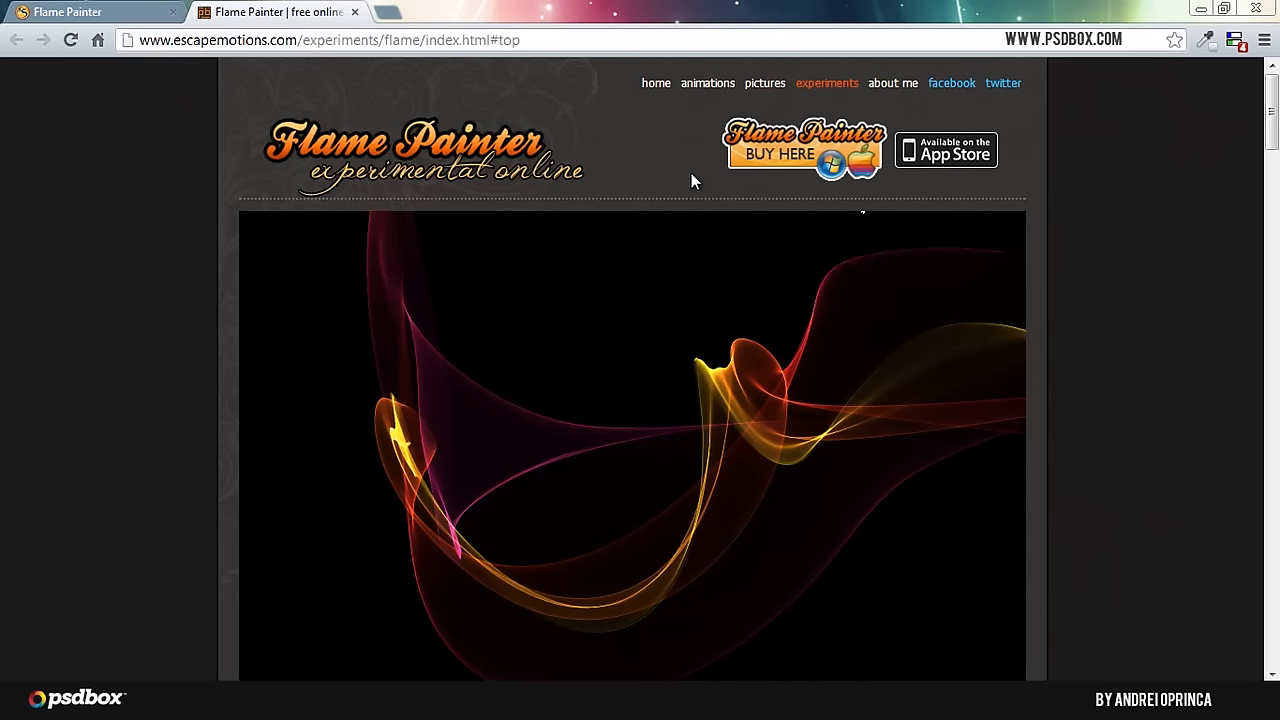
pyautogui.scroll(-1, 541, 392)
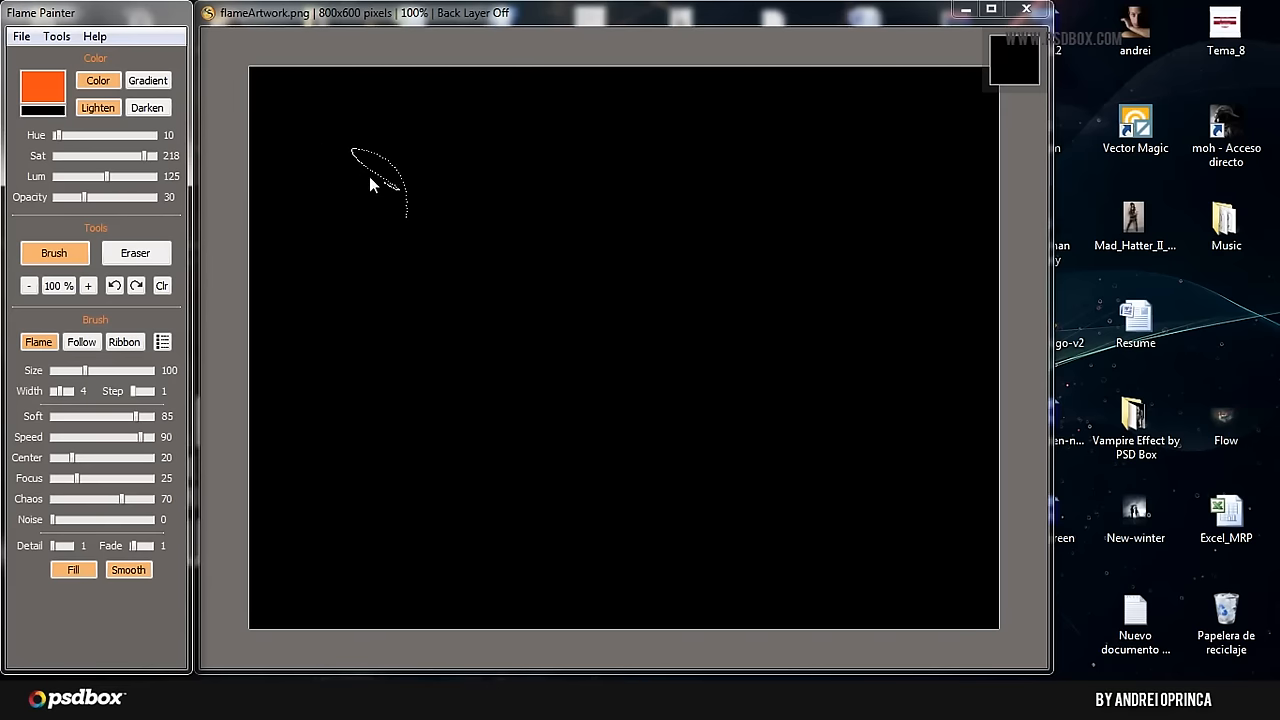
# Step: Switch to the Flame Painter desktop program and paint a flame stroke on its black 800x600 canvas
pyautogui.moveTo(569, 466)
pyautogui.mouseDown()
pyautogui.moveTo(754, 369)
pyautogui.moveTo(754, 194)
pyautogui.moveTo(497, 350)
pyautogui.moveTo(447, 365)
pyautogui.mouseUp()
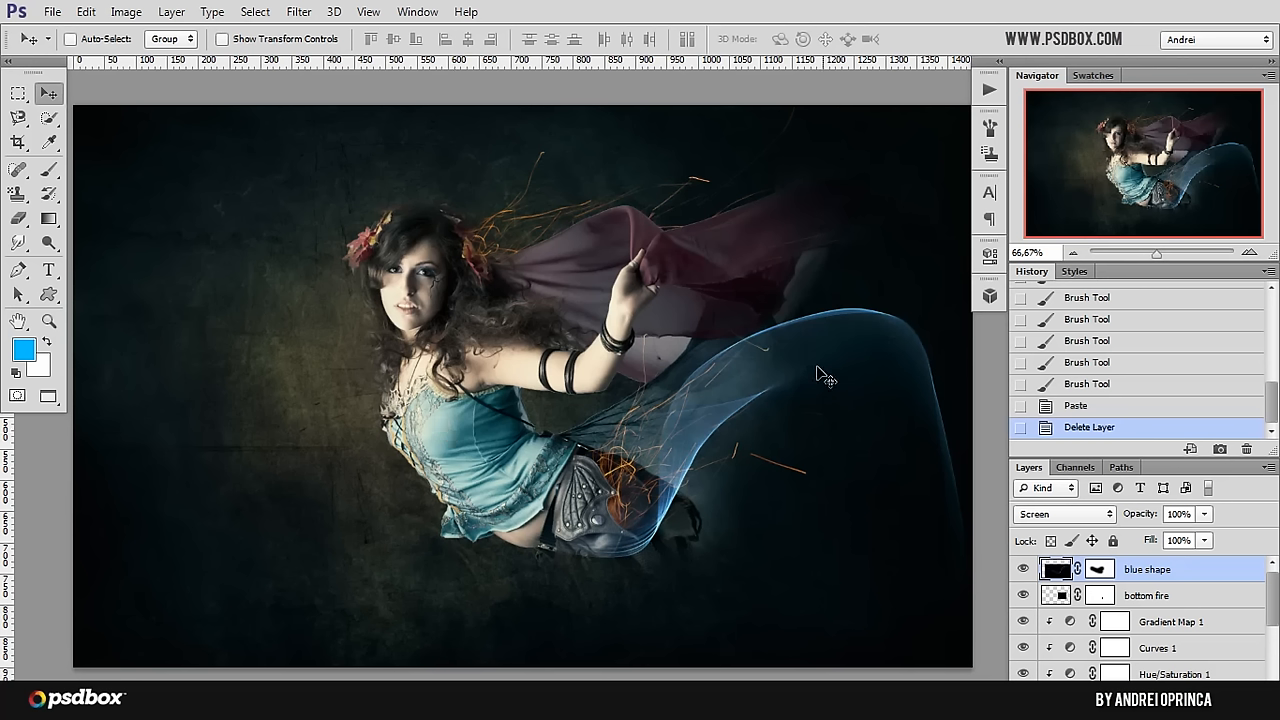
# Step: In Photoshop, open image 4 from the flames folder and paste all of it into the composition above the blue shape layer
pyautogui.hotkey('ctrl', 'o')
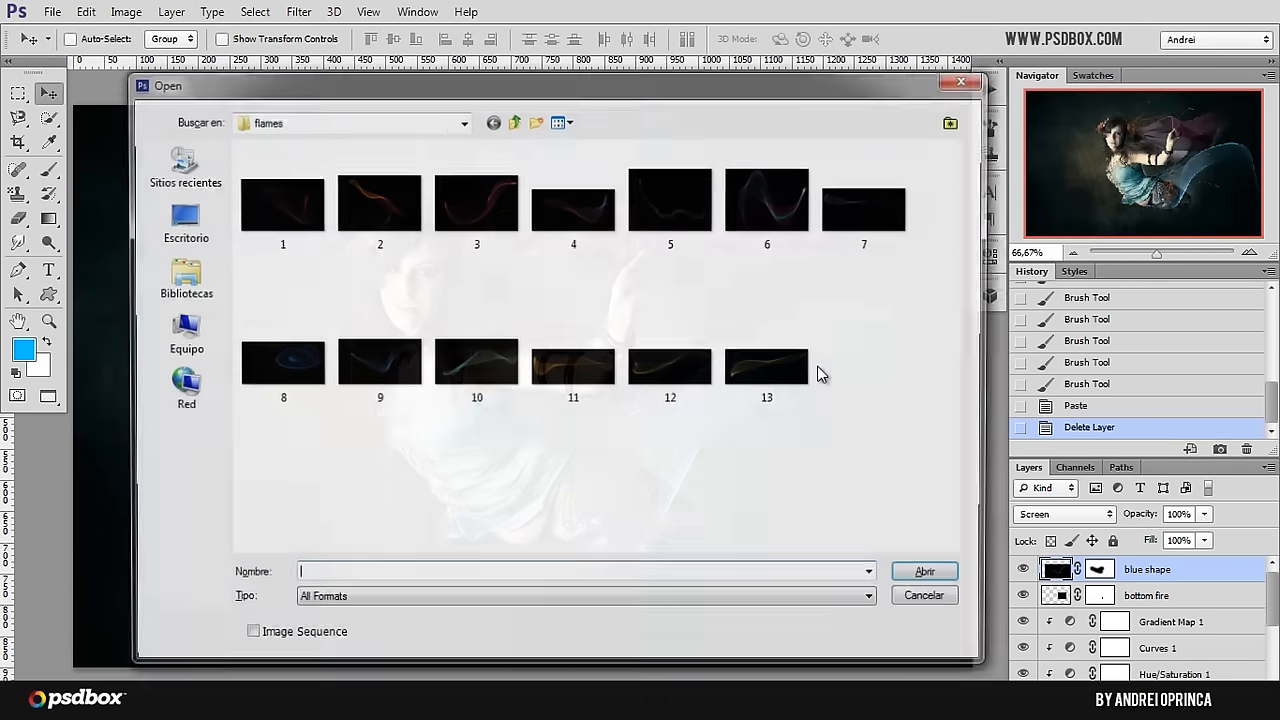
pyautogui.click(577, 212)
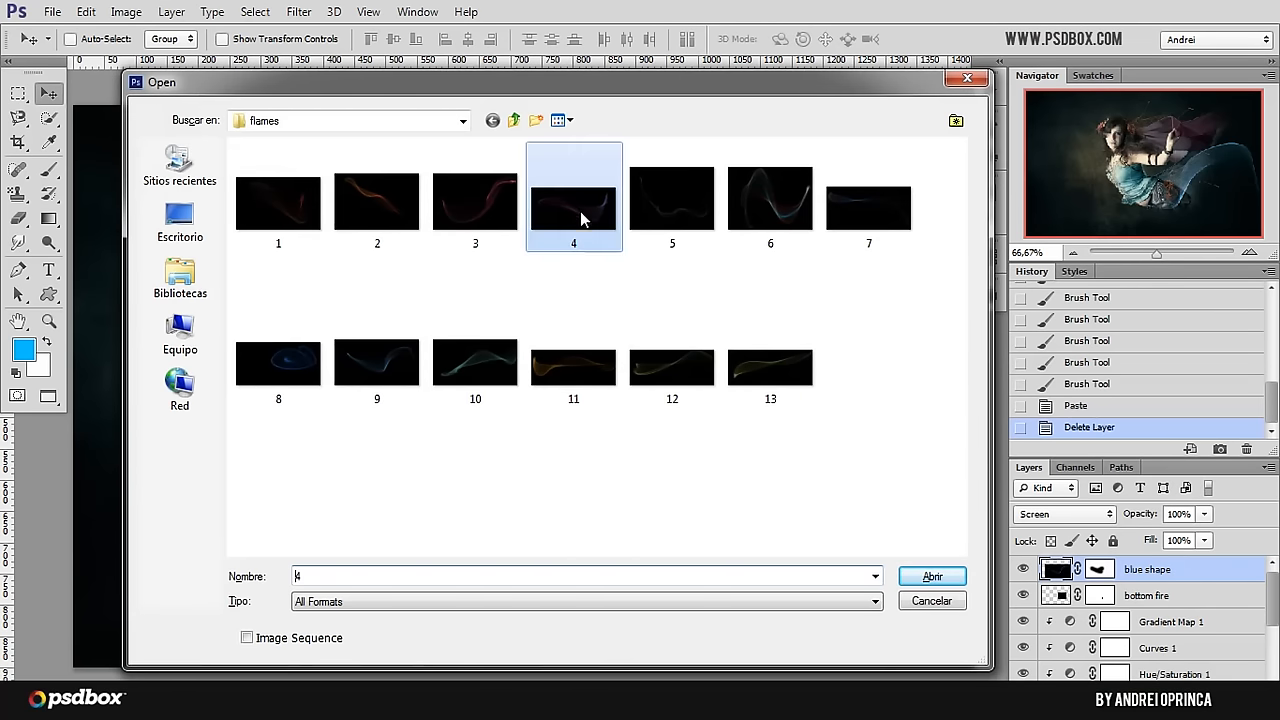
pyautogui.click(933, 576)
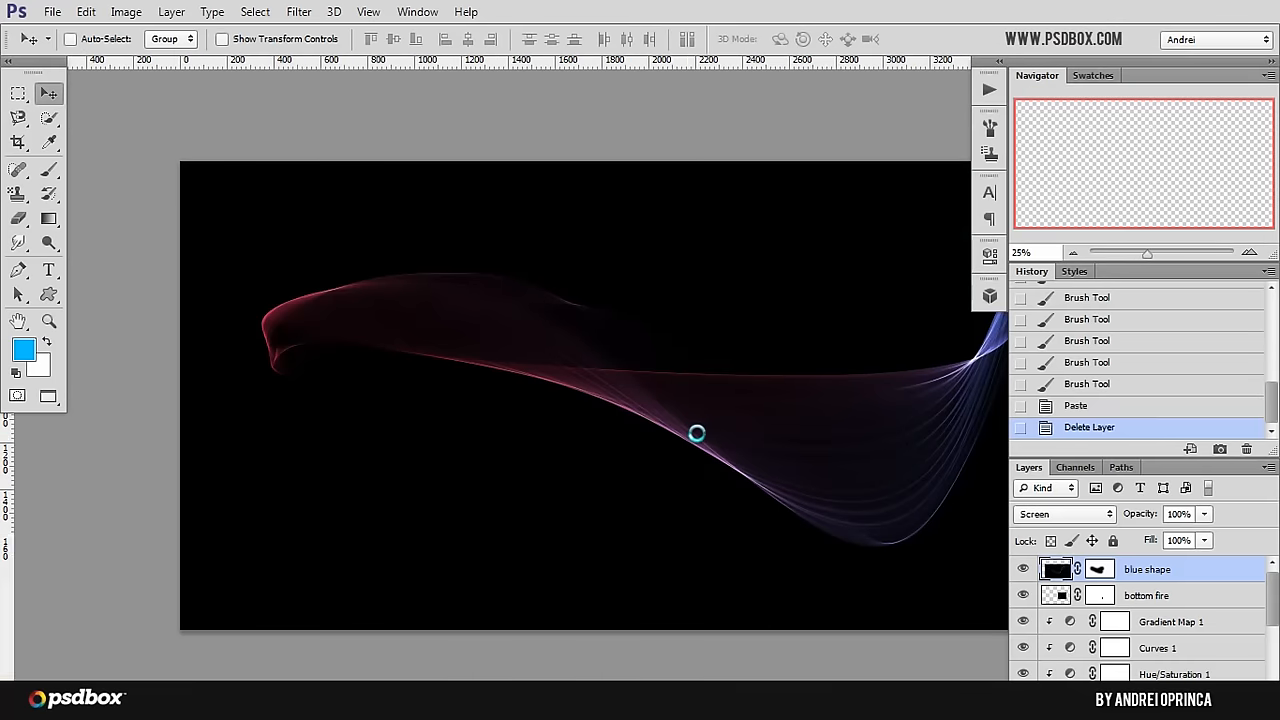
pyautogui.hotkey('ctrl', 'a')
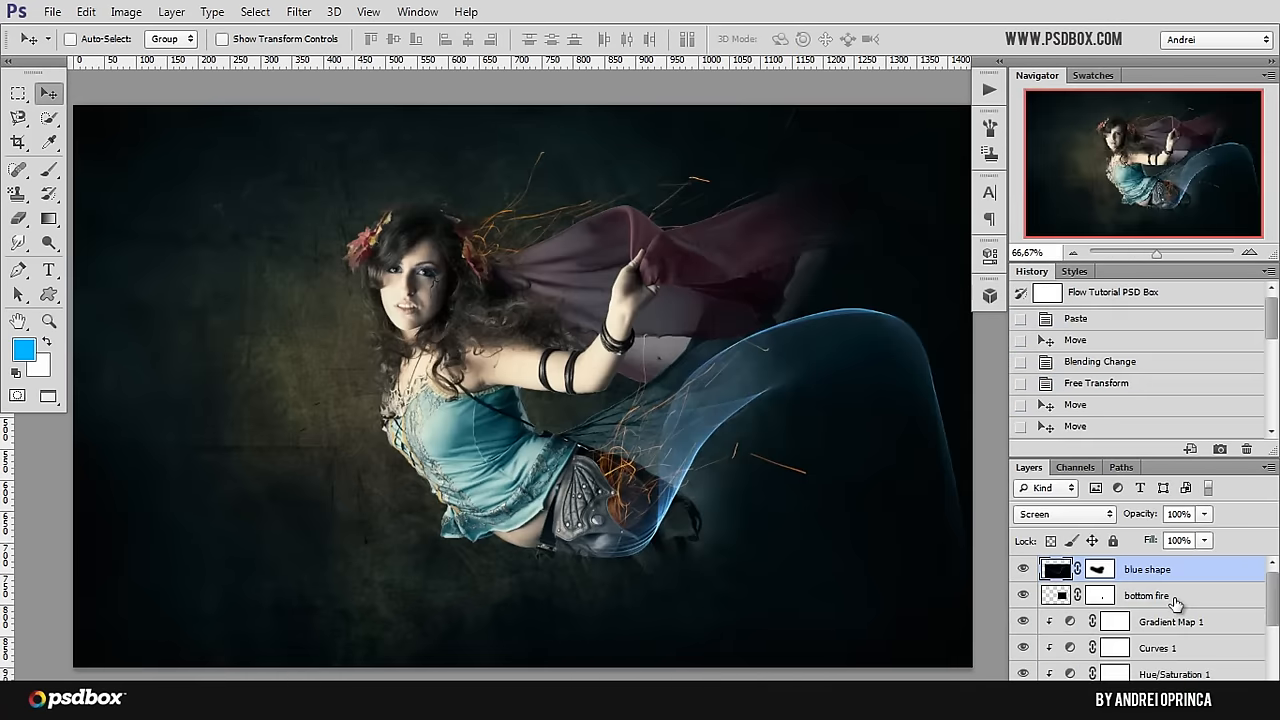
pyautogui.hotkey('ctrl', 'v')
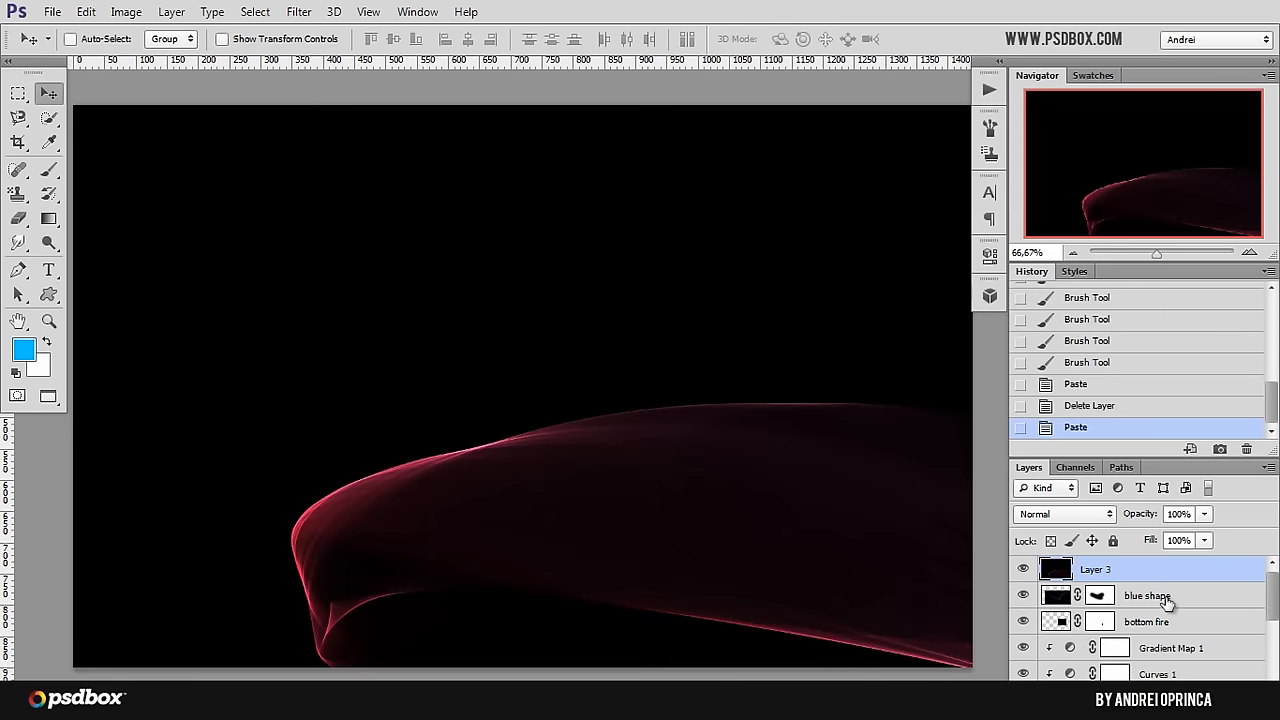
# Step: Set the pasted red flame layer's blending mode to Screen and move it up and left across the model
pyautogui.moveTo(591, 297); pyautogui.dragTo(447, 77)
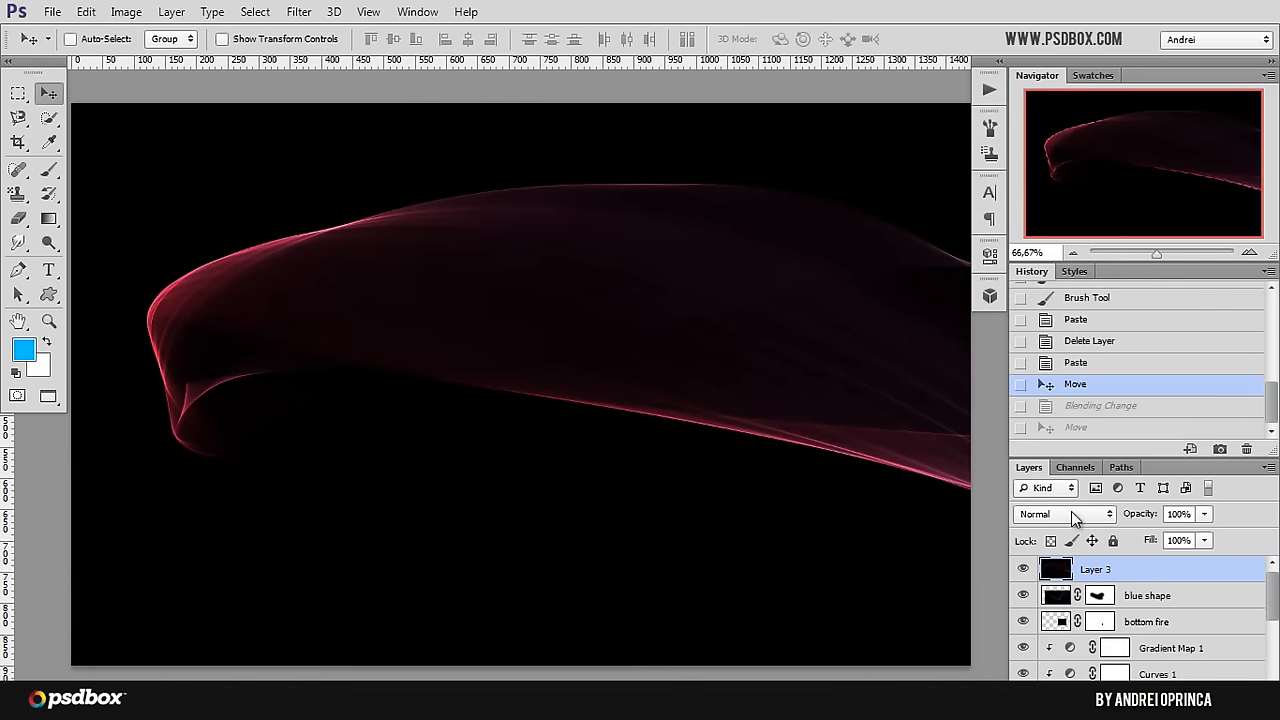
pyautogui.click(1071, 511)
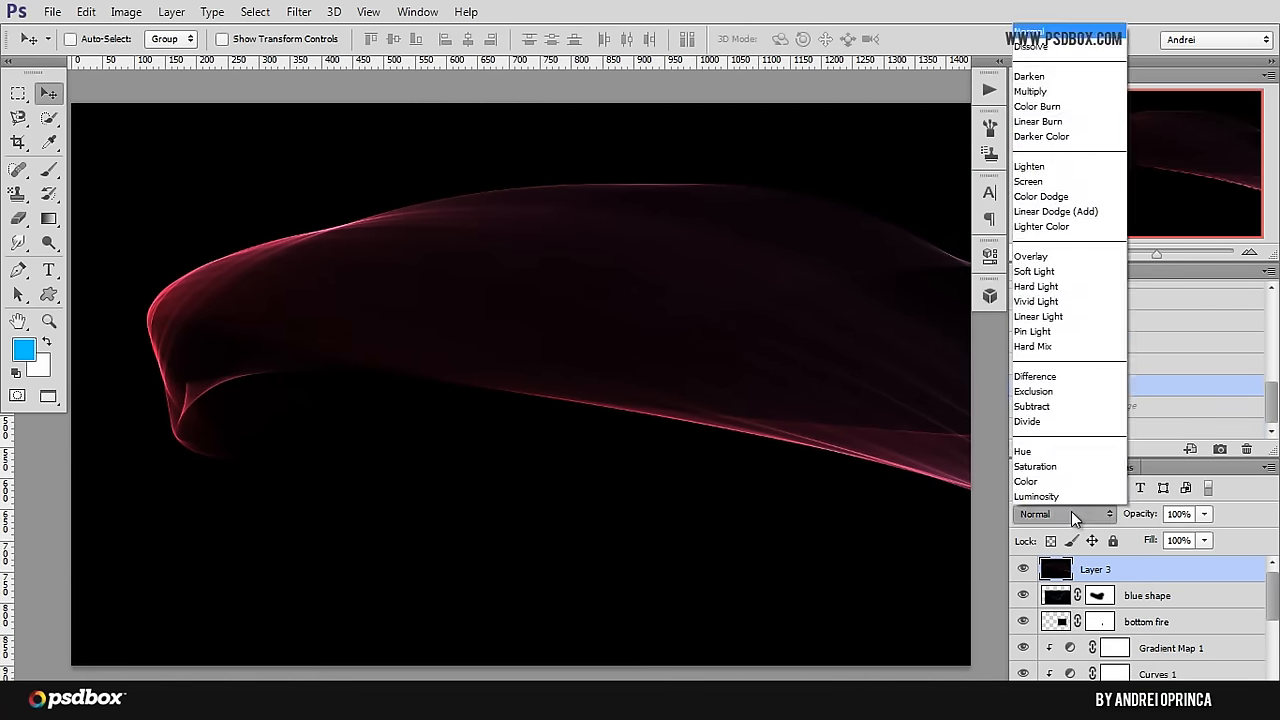
pyautogui.click(1036, 190)
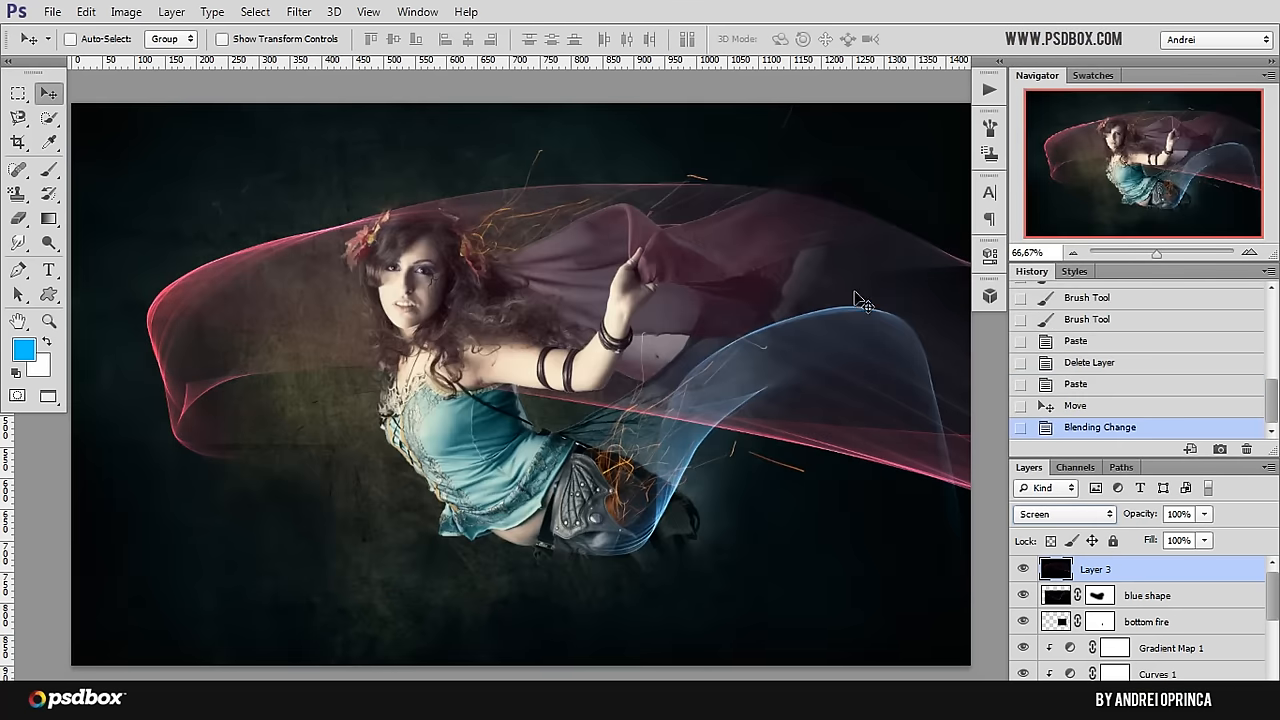
pyautogui.moveTo(846, 386); pyautogui.dragTo(652, 378)
# Step: Scale the red flame layer down proportionally to about 33% with Free Transform and position it across the model
pyautogui.scroll(-3, 655, 378)
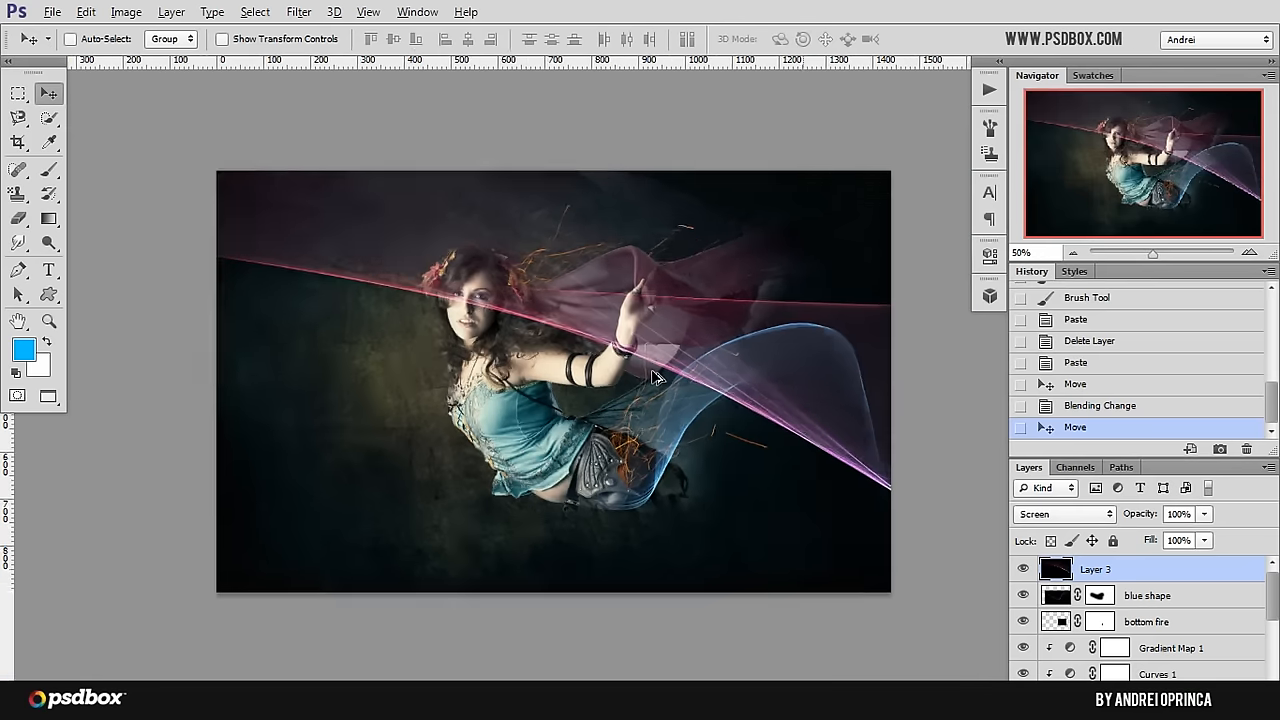
pyautogui.hotkey('ctrl', 't')
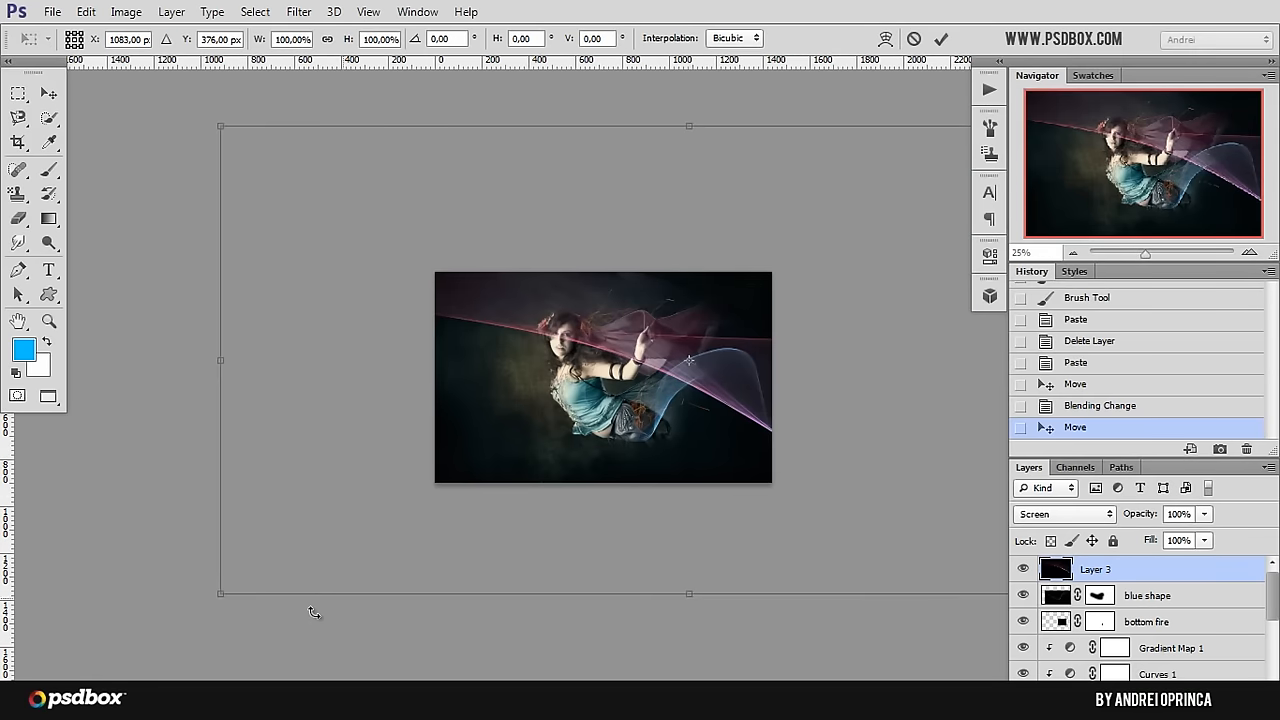
pyautogui.moveTo(230, 607); pyautogui.dragTo(680, 365)
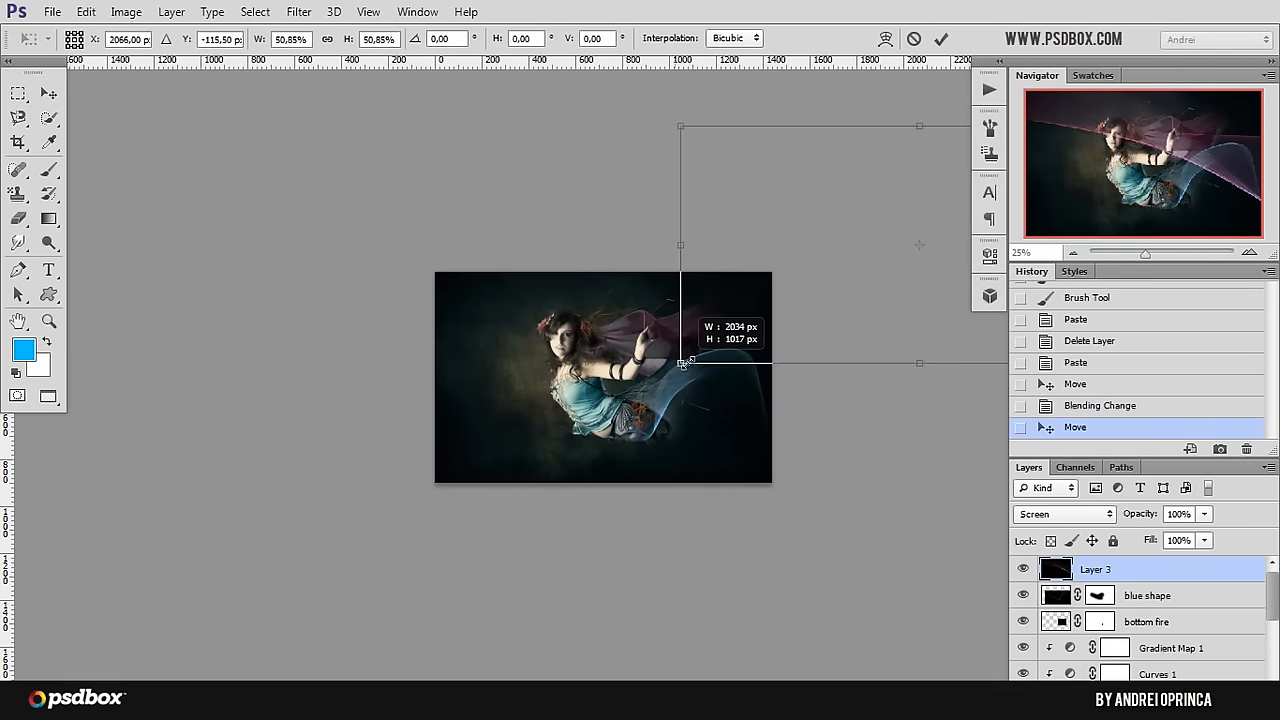
pyautogui.moveTo(717, 306); pyautogui.dragTo(483, 430)
pyautogui.scroll(1, 491, 487)
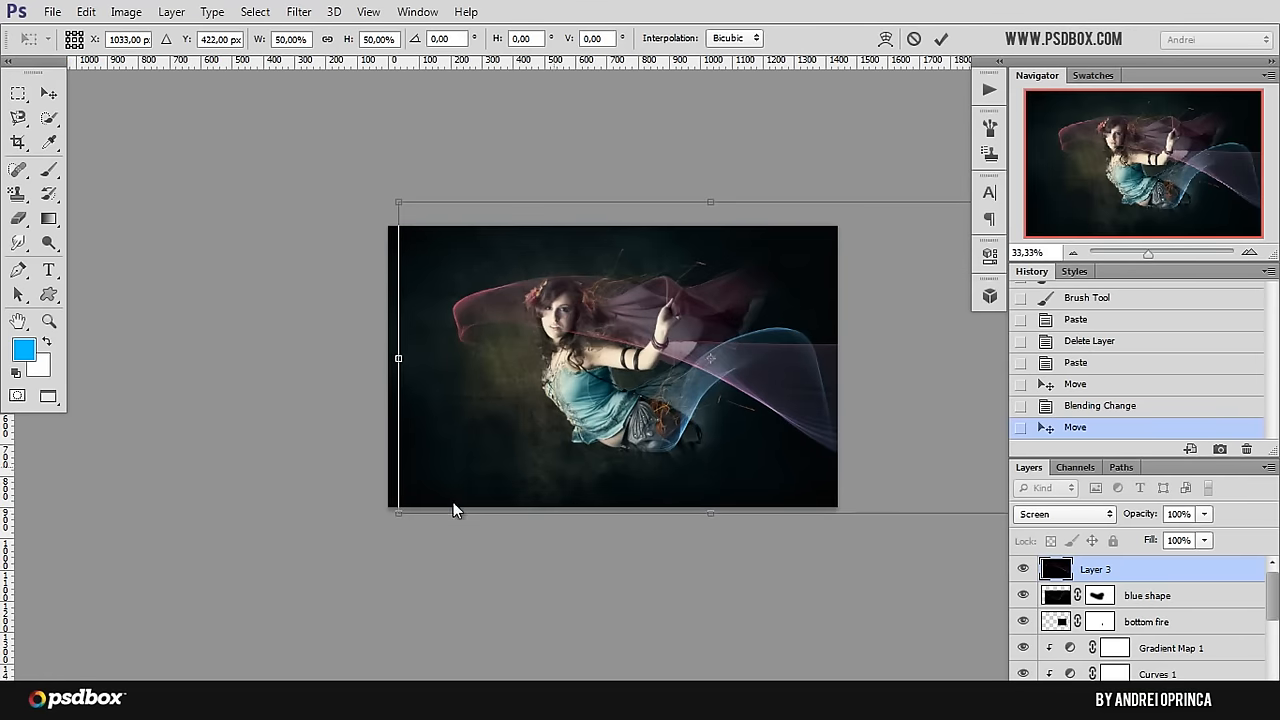
pyautogui.moveTo(458, 471); pyautogui.dragTo(655, 398)
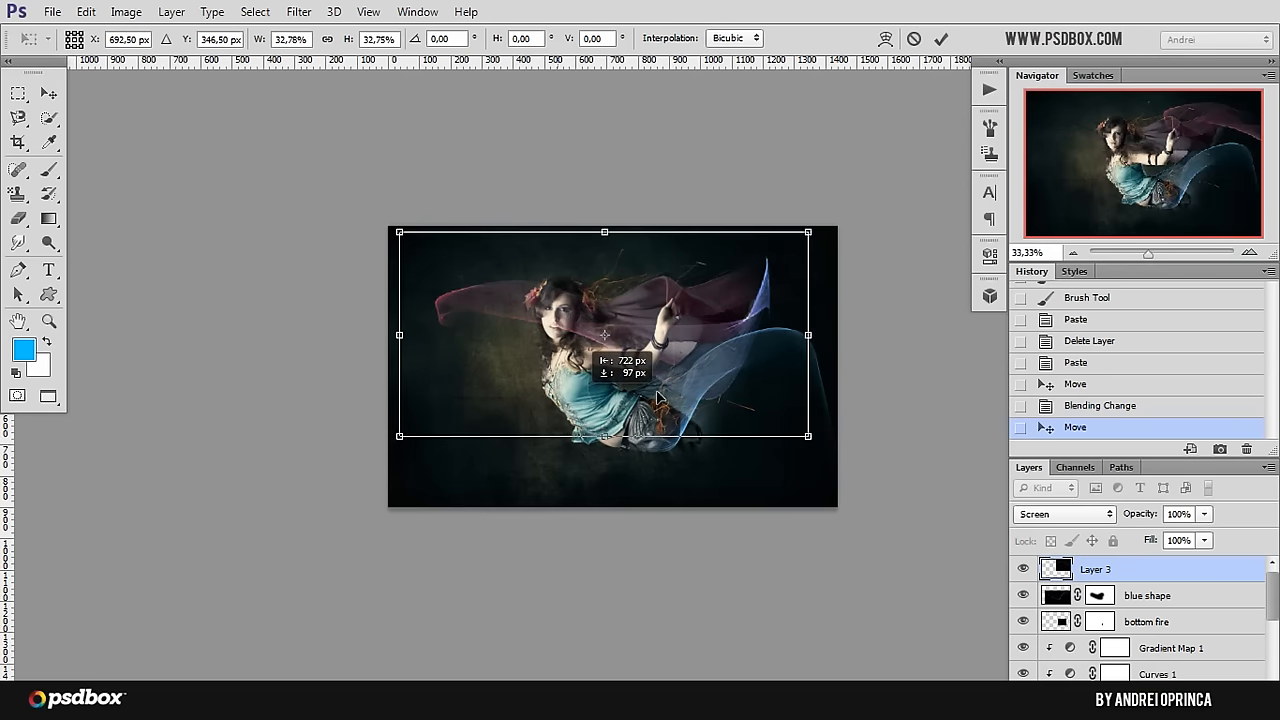
pyautogui.press('Return')
pyautogui.scroll(1, 697, 370)
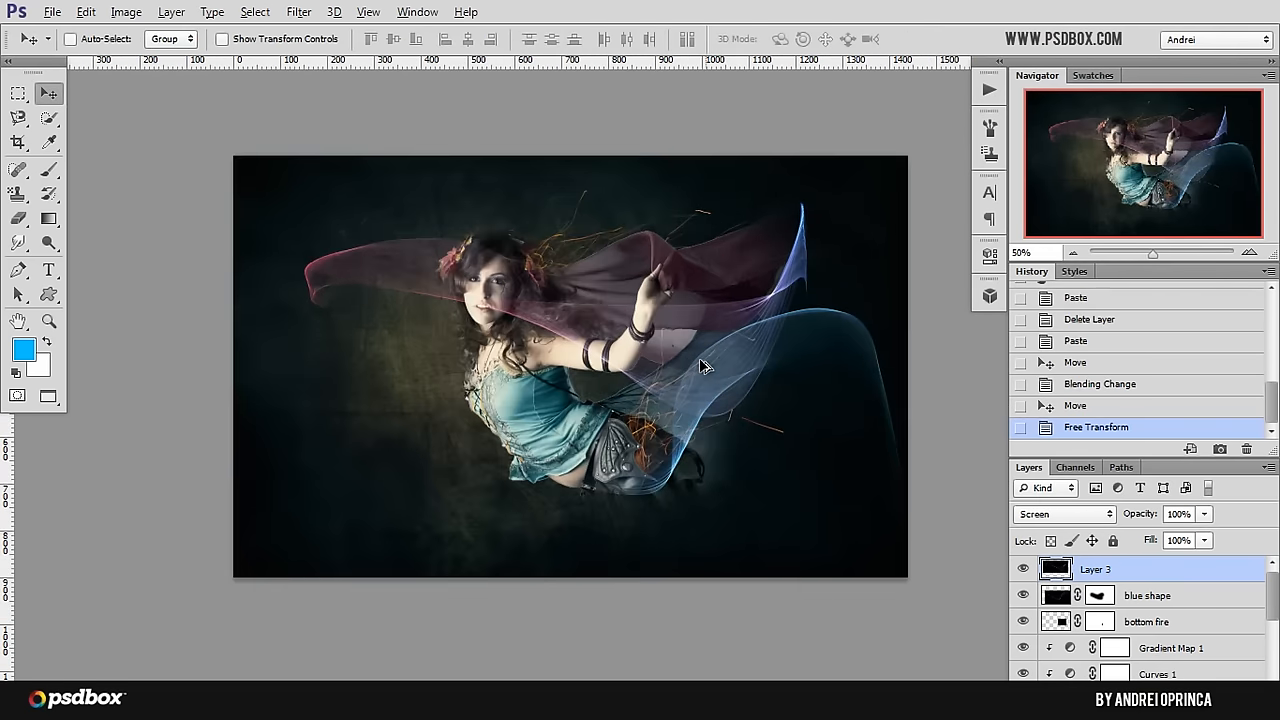
# Step: Start another Free Transform on the flame layer, flip it horizontally and move it up and right so it trails behind the model
pyautogui.scroll(3, 695, 370)
pyautogui.click(1172, 172)
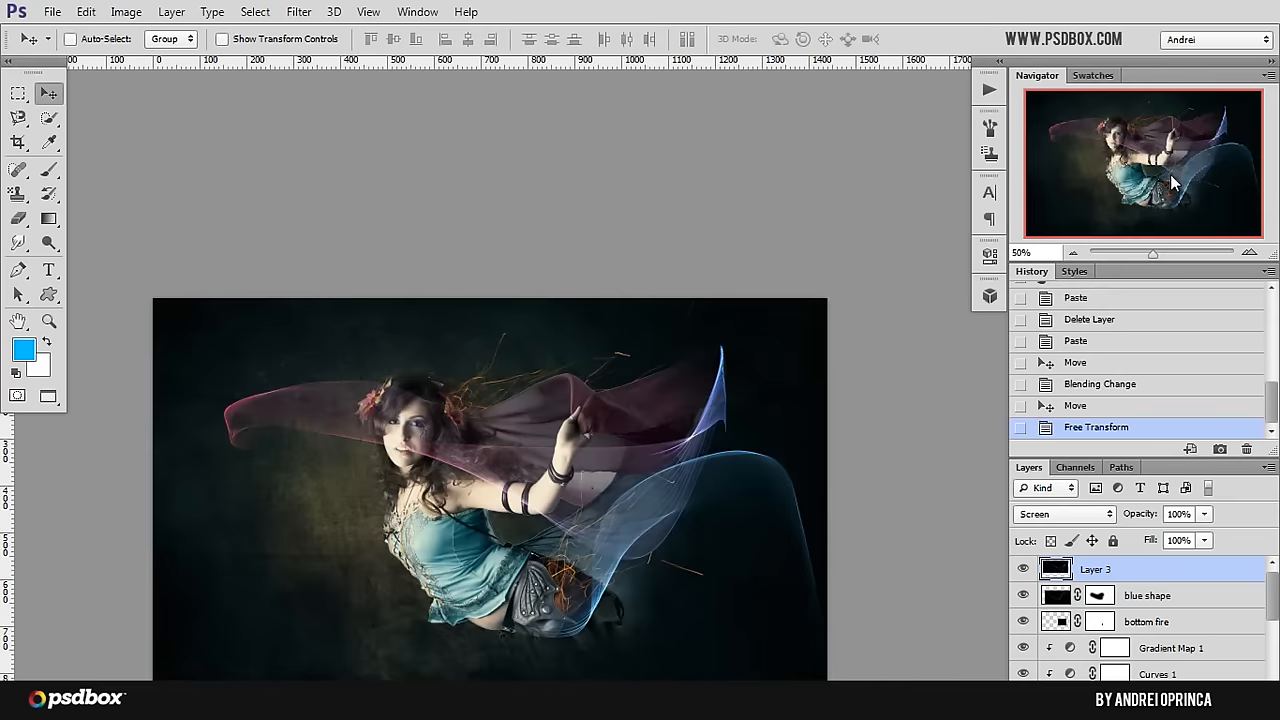
pyautogui.moveTo(641, 562); pyautogui.dragTo(626, 457)
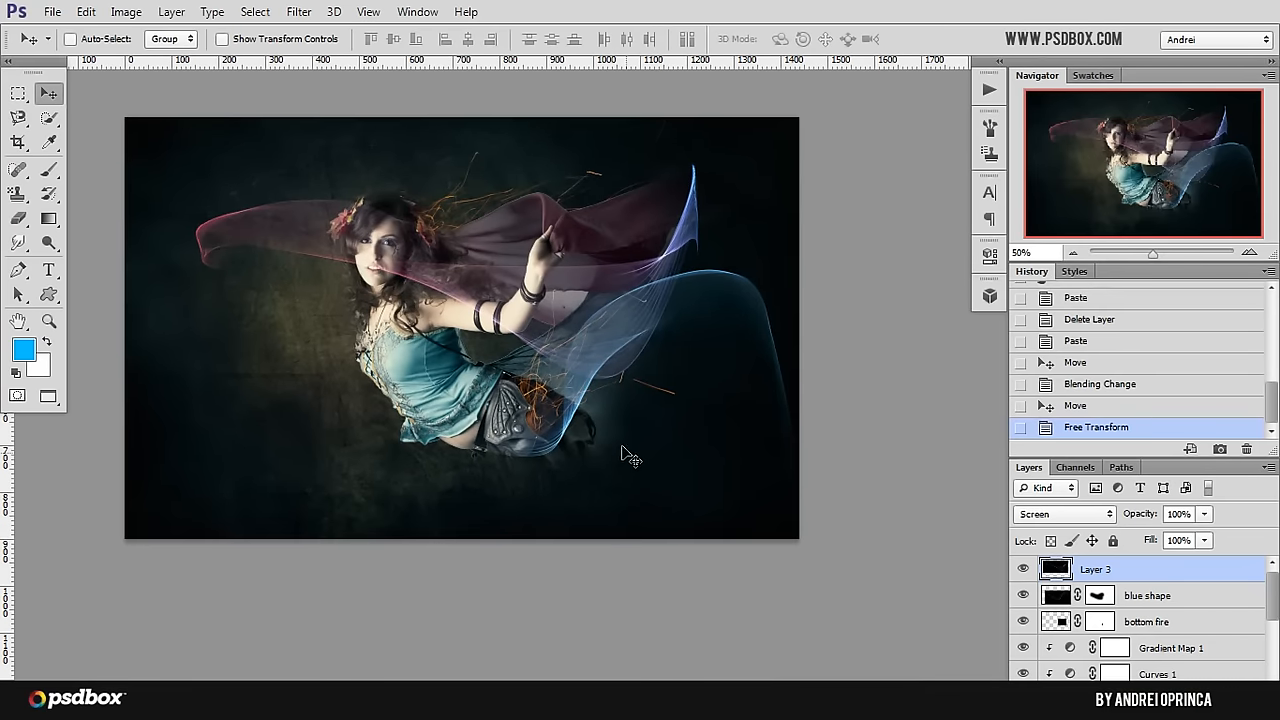
pyautogui.hotkey('ctrl', 't')
pyautogui.rightClick(605, 332)
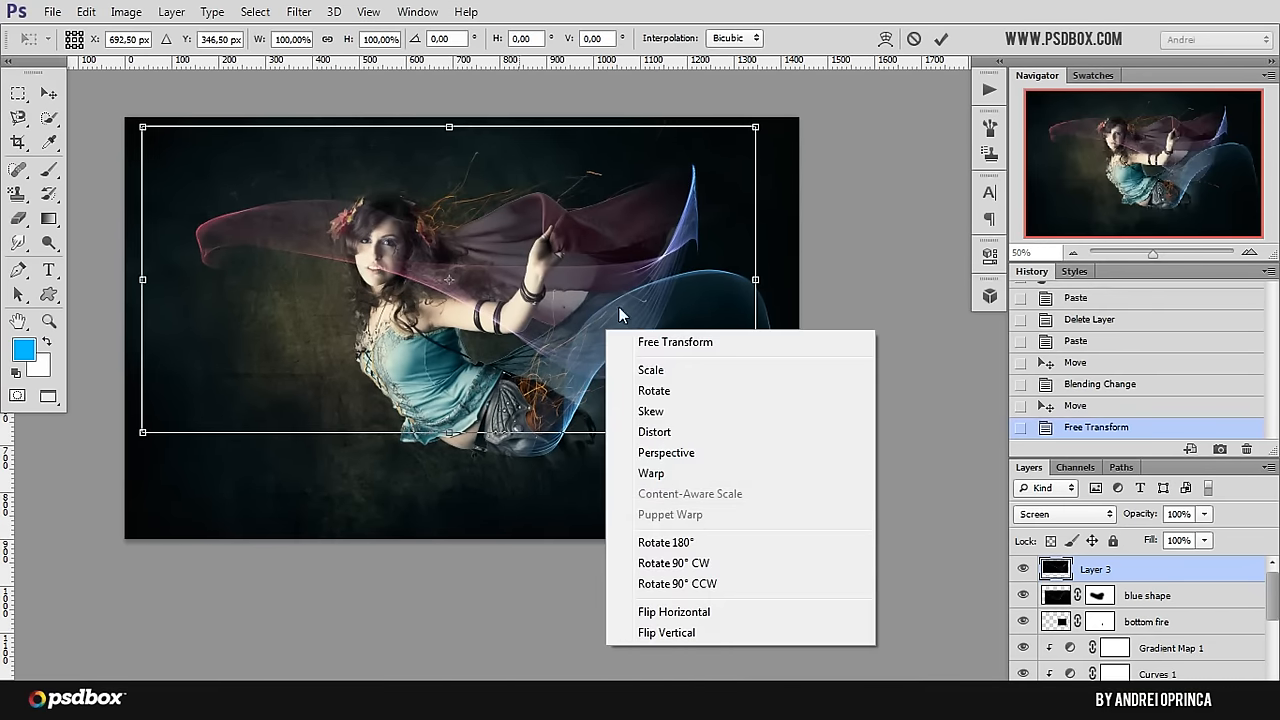
pyautogui.click(703, 622)
pyautogui.moveTo(587, 287); pyautogui.dragTo(785, 260)
pyautogui.moveTo(787, 255); pyautogui.dragTo(780, 269)
pyautogui.rightClick(728, 261)
pyautogui.click(644, 256)
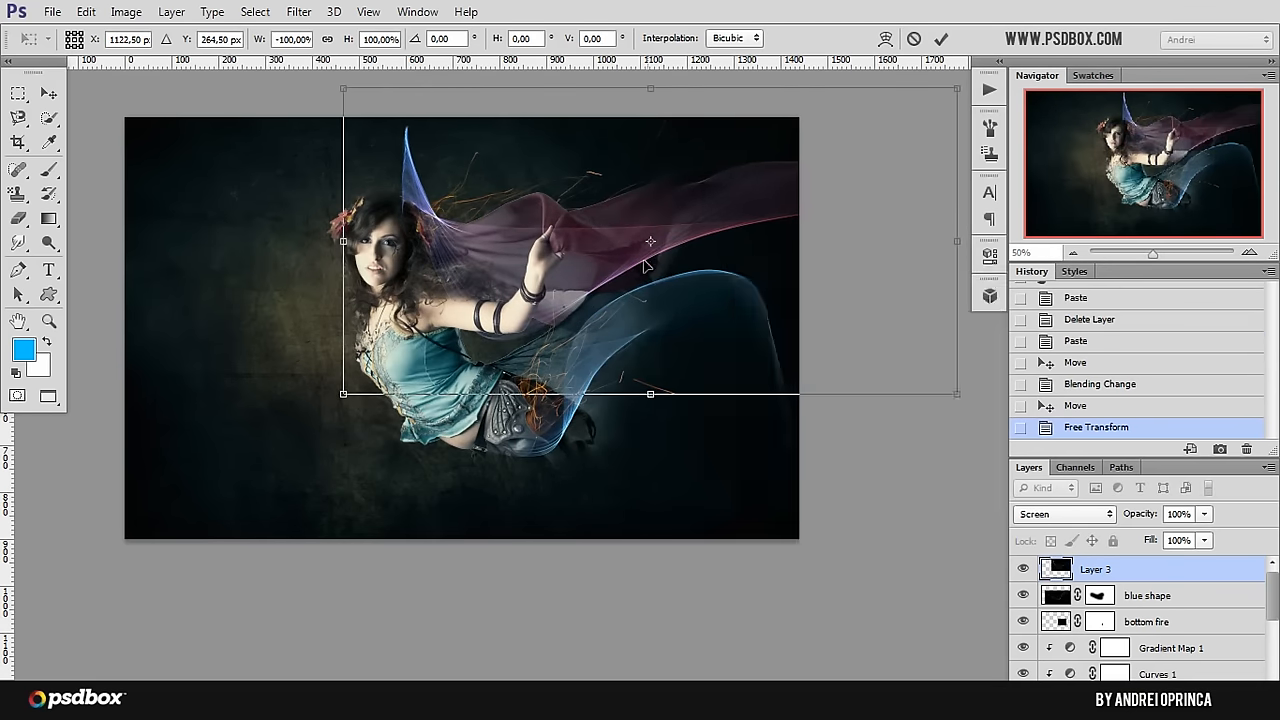
# Step: Scale the mirrored flame layer to about 74% and move it down and right behind the model's raised hand
pyautogui.moveTo(822, 341); pyautogui.dragTo(797, 286)
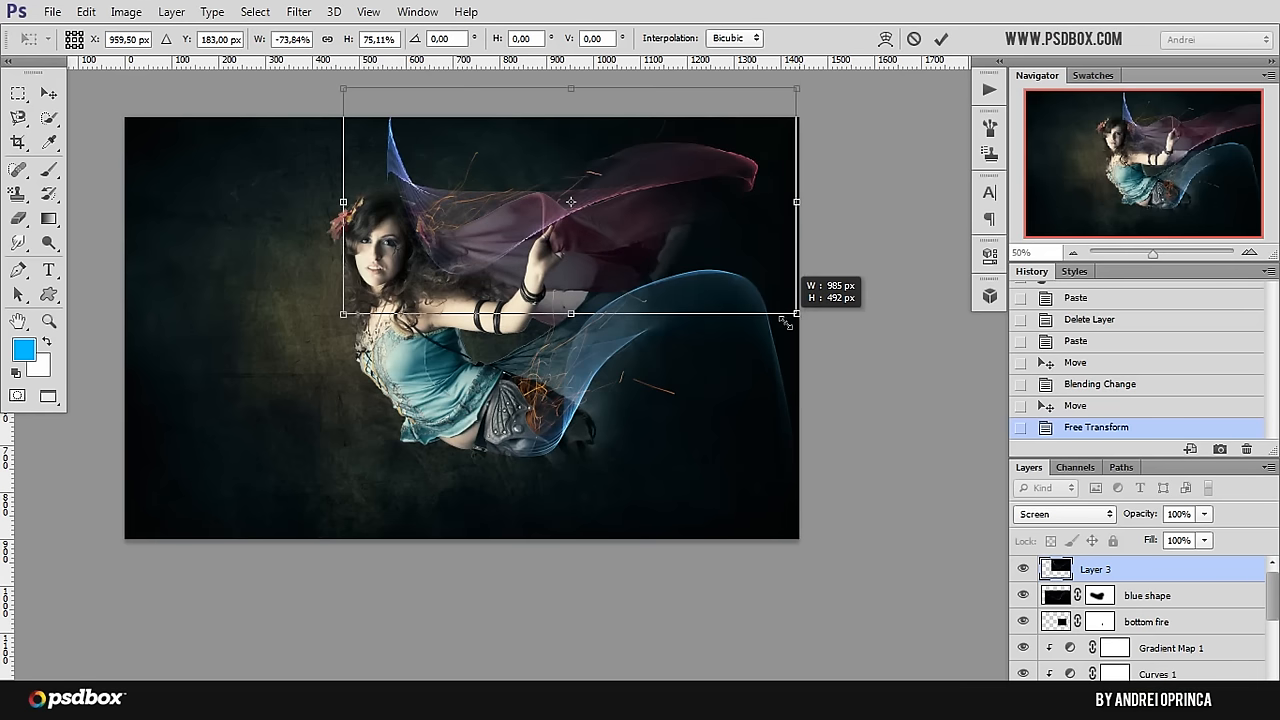
pyautogui.hotkey('ctrl', 'z')
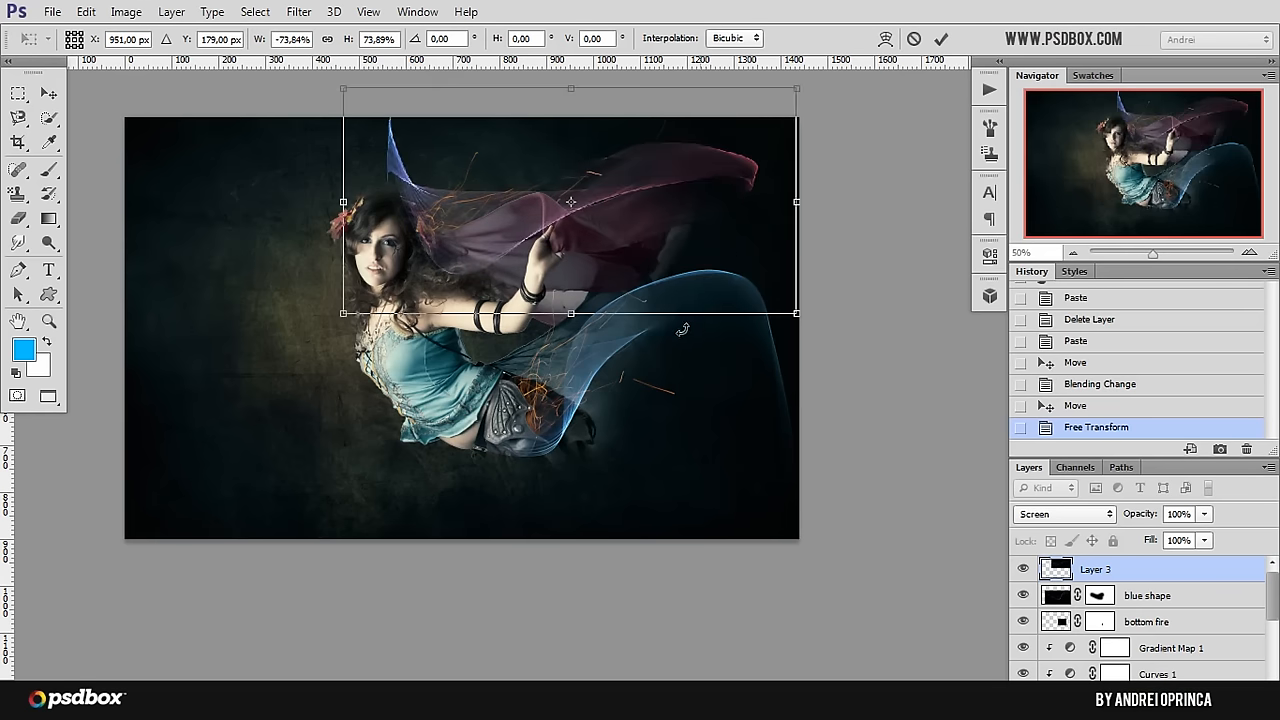
pyautogui.moveTo(700, 305); pyautogui.dragTo(760, 283)
# Step: Try the flame layer flipped vertically and rotated beside the model's raised arm, and flip it again
pyautogui.rightClick(724, 285)
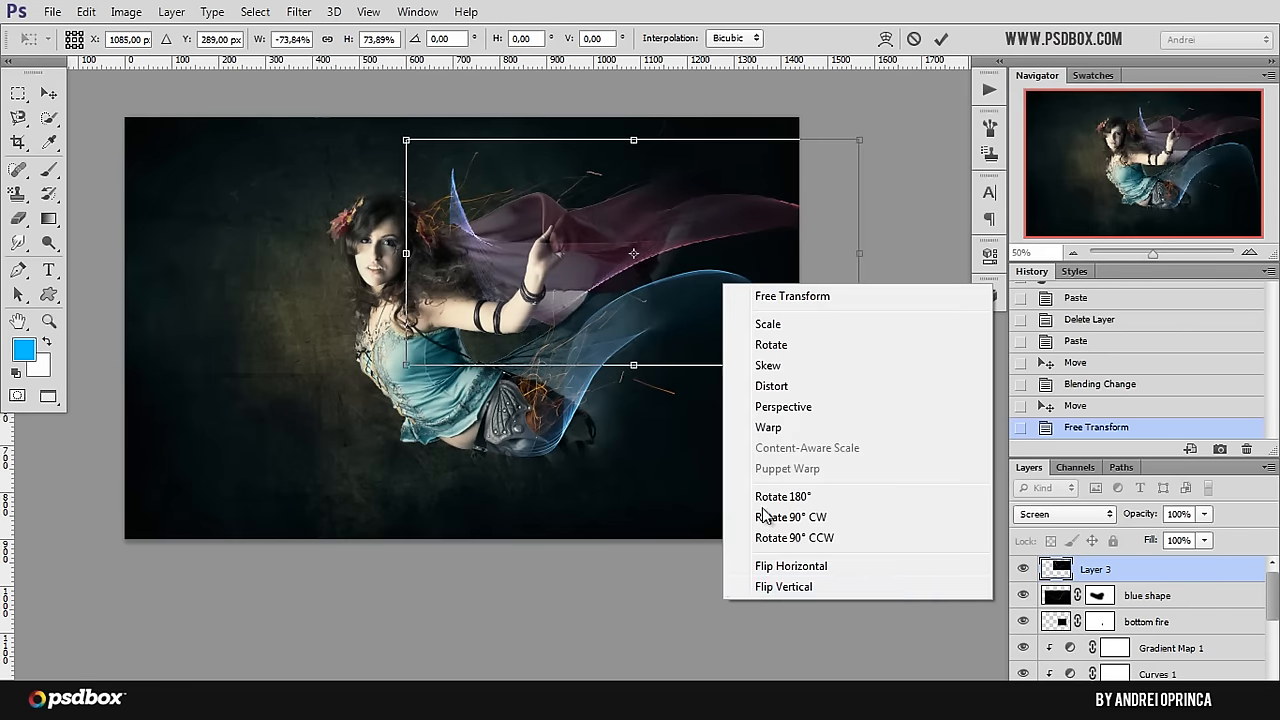
pyautogui.click(797, 591)
pyautogui.moveTo(676, 242); pyautogui.dragTo(650, 259)
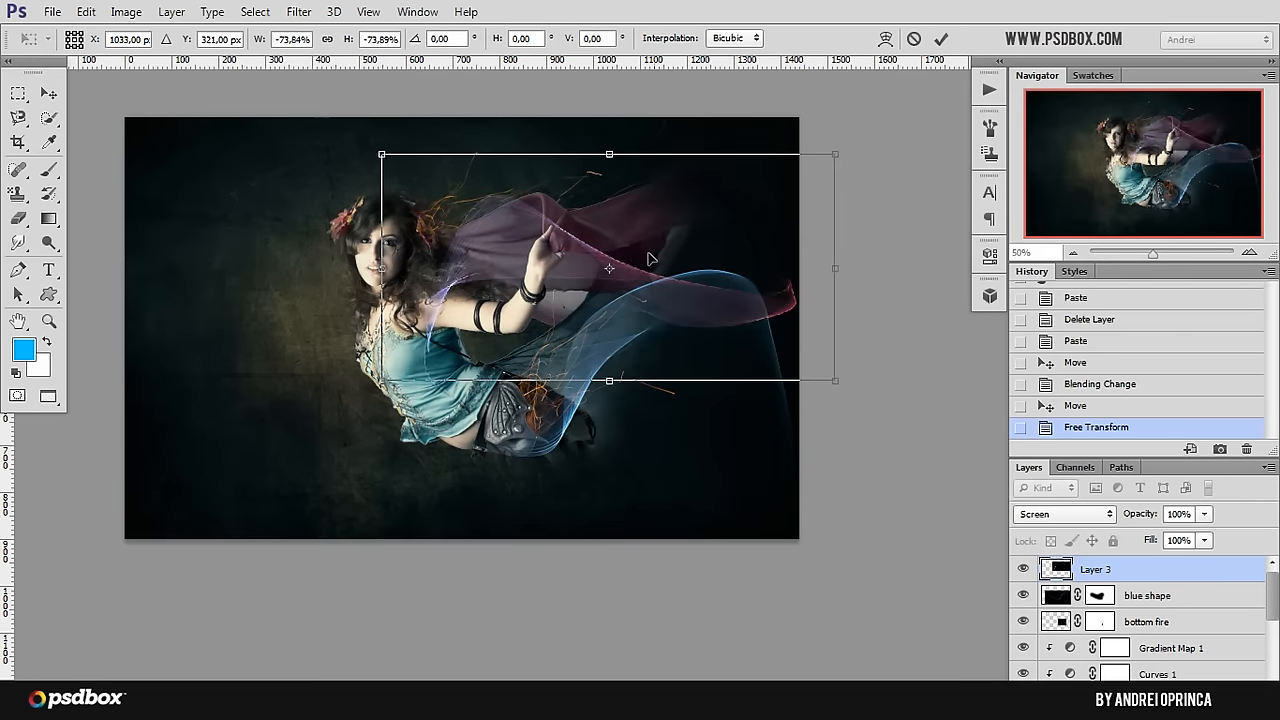
pyautogui.moveTo(797, 220); pyautogui.dragTo(762, 196)
pyautogui.moveTo(848, 139); pyautogui.dragTo(790, 45)
pyautogui.moveTo(660, 218); pyautogui.dragTo(698, 196)
pyautogui.rightClick(690, 221)
pyautogui.click(778, 525)
# Step: Enlarge the flame layer to about 89%, rotate it to about -14° and position it flowing from her hair past the canvas's upper-right edge
pyautogui.moveTo(723, 266); pyautogui.dragTo(792, 127)
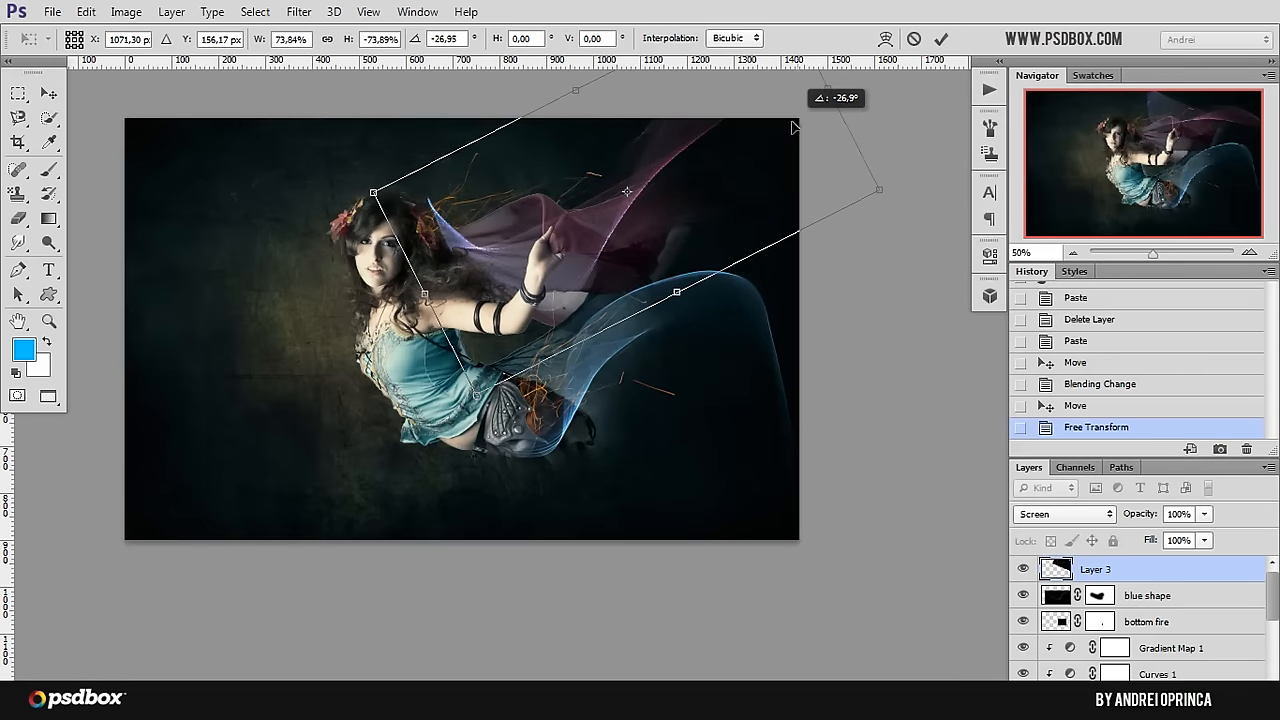
pyautogui.moveTo(681, 247); pyautogui.dragTo(698, 258)
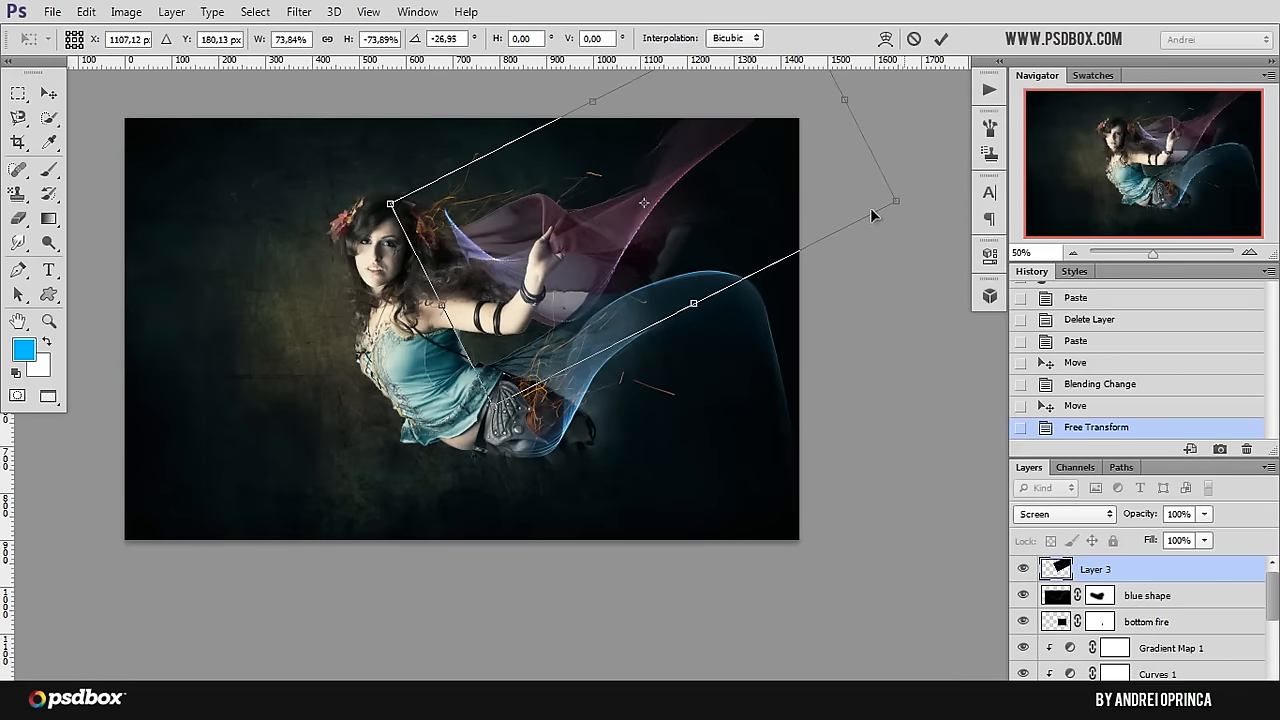
pyautogui.moveTo(893, 202); pyautogui.dragTo(1008, 210)
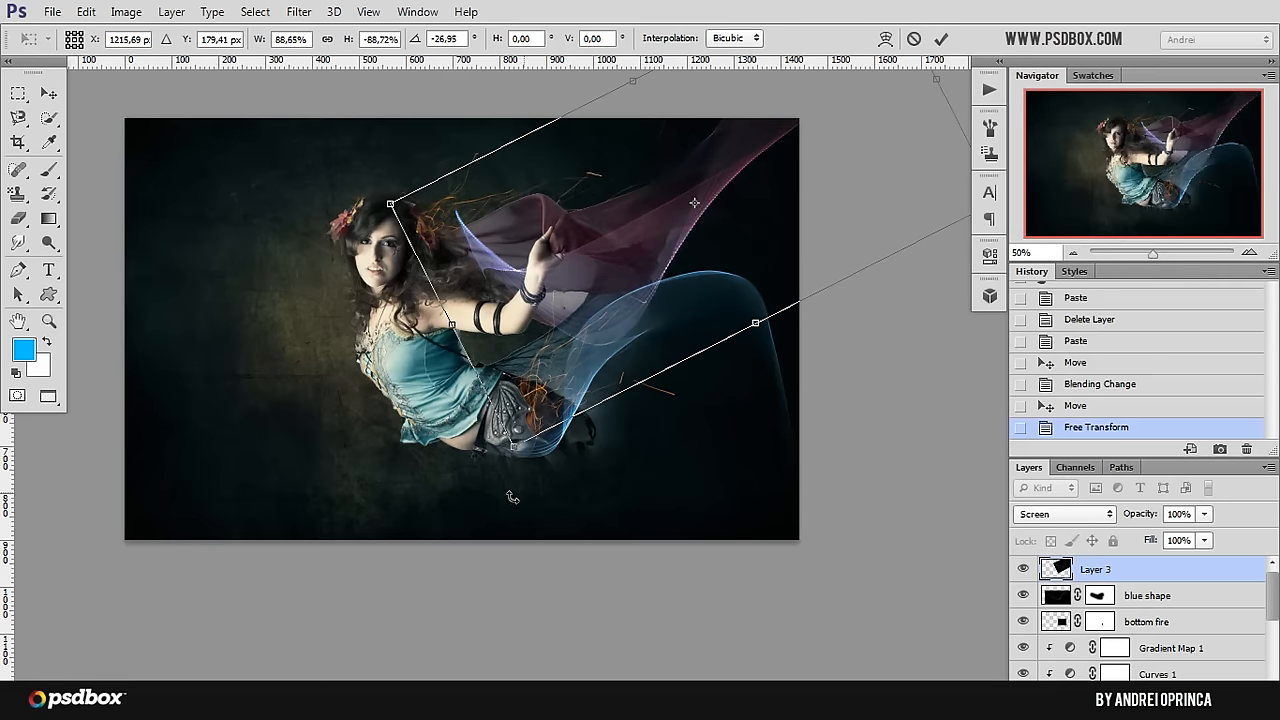
pyautogui.moveTo(509, 486); pyautogui.dragTo(440, 430)
pyautogui.moveTo(837, 214); pyautogui.dragTo(810, 219)
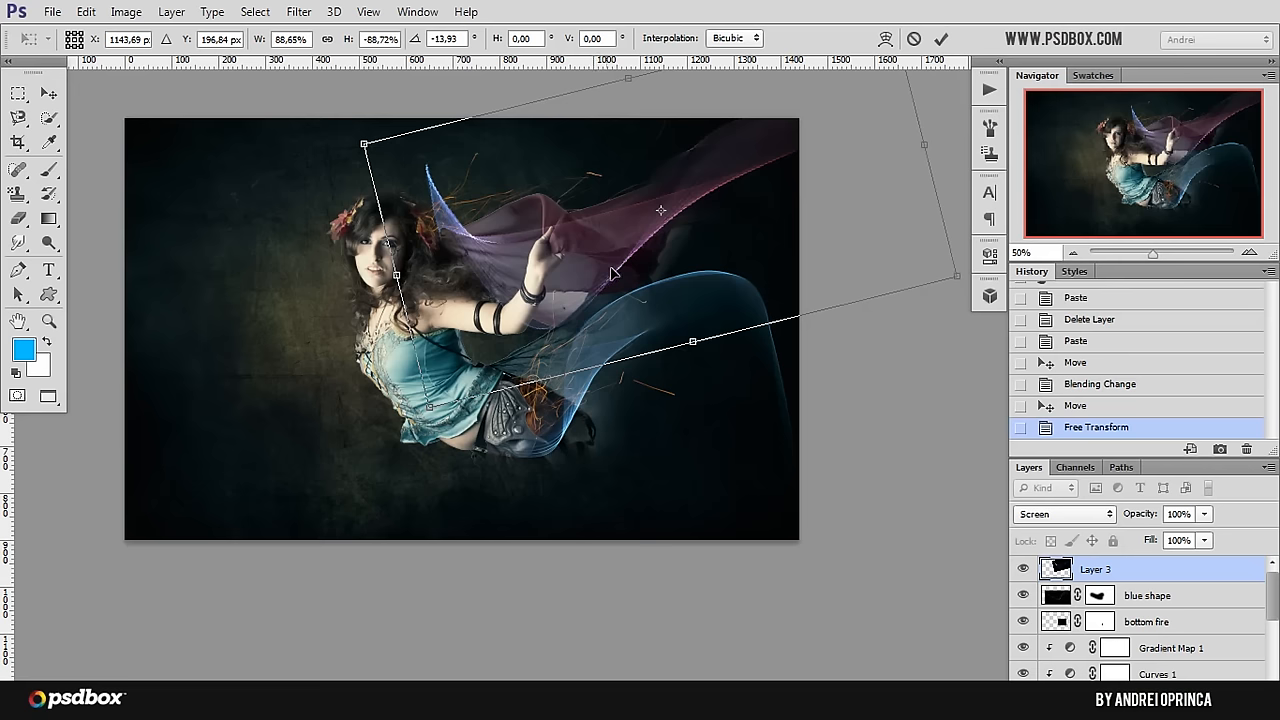
pyautogui.press('Return')
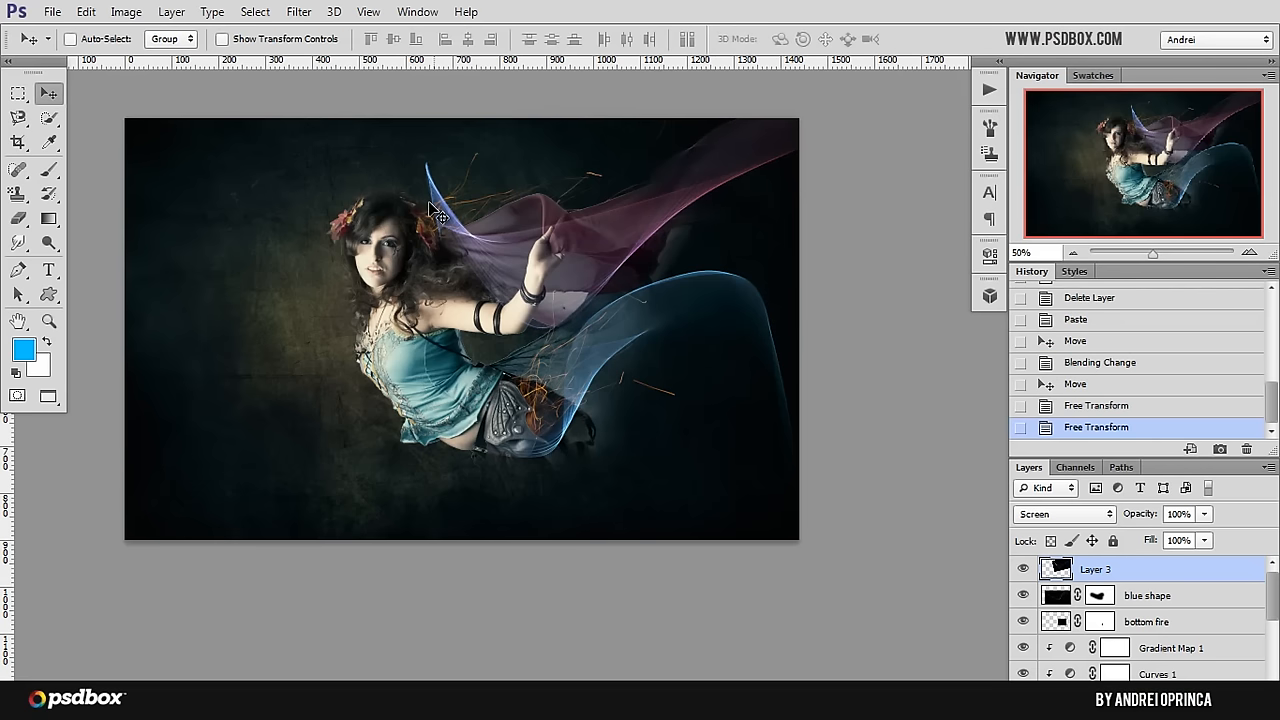
# Step: Colorize the flame layer pinkish red using Hue/Saturation with hue 345 and saturation 58
pyautogui.scroll(1, 409, 211)
pyautogui.moveTo(687, 328); pyautogui.dragTo(614, 394)
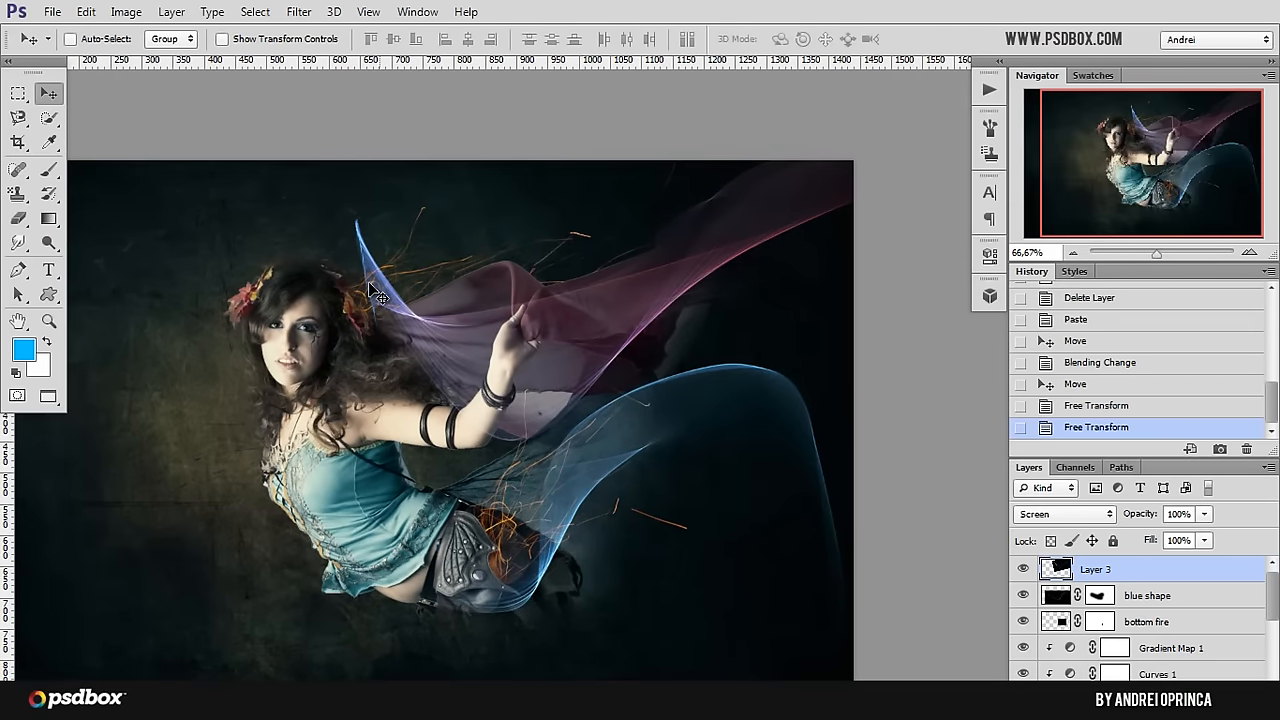
pyautogui.hotkey('ctrl', 'u')
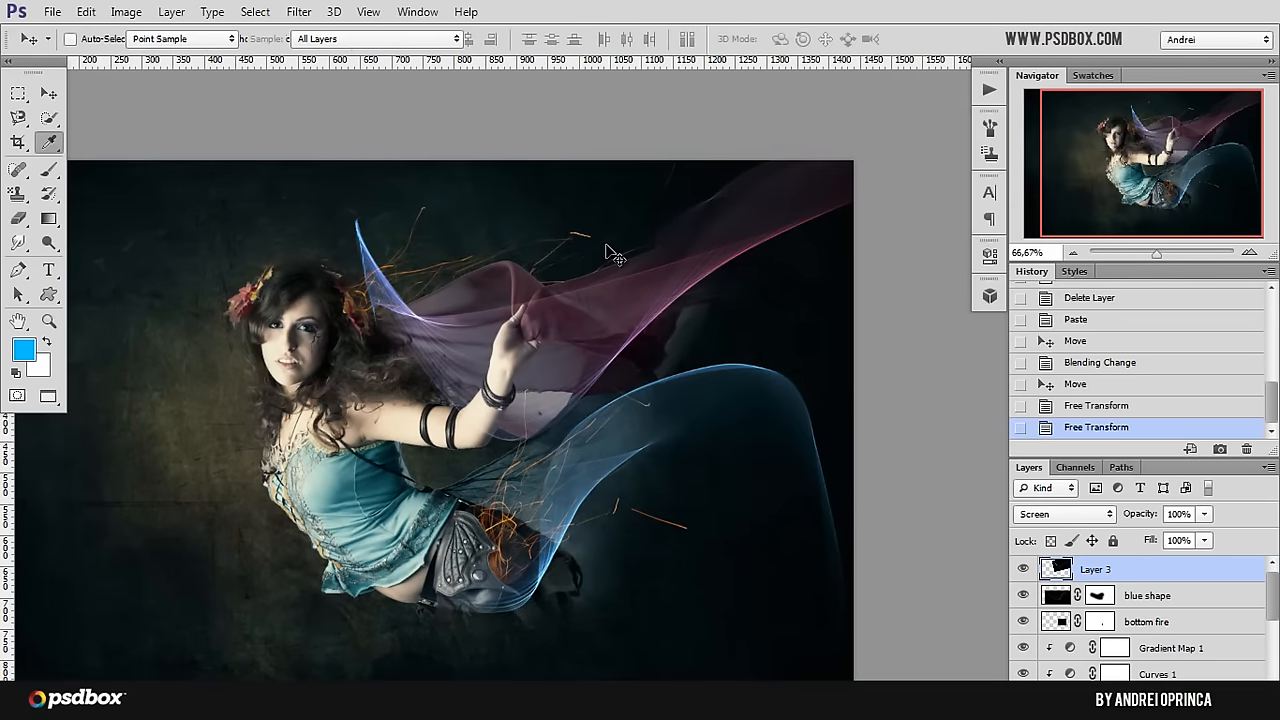
pyautogui.moveTo(803, 351); pyautogui.dragTo(799, 350)
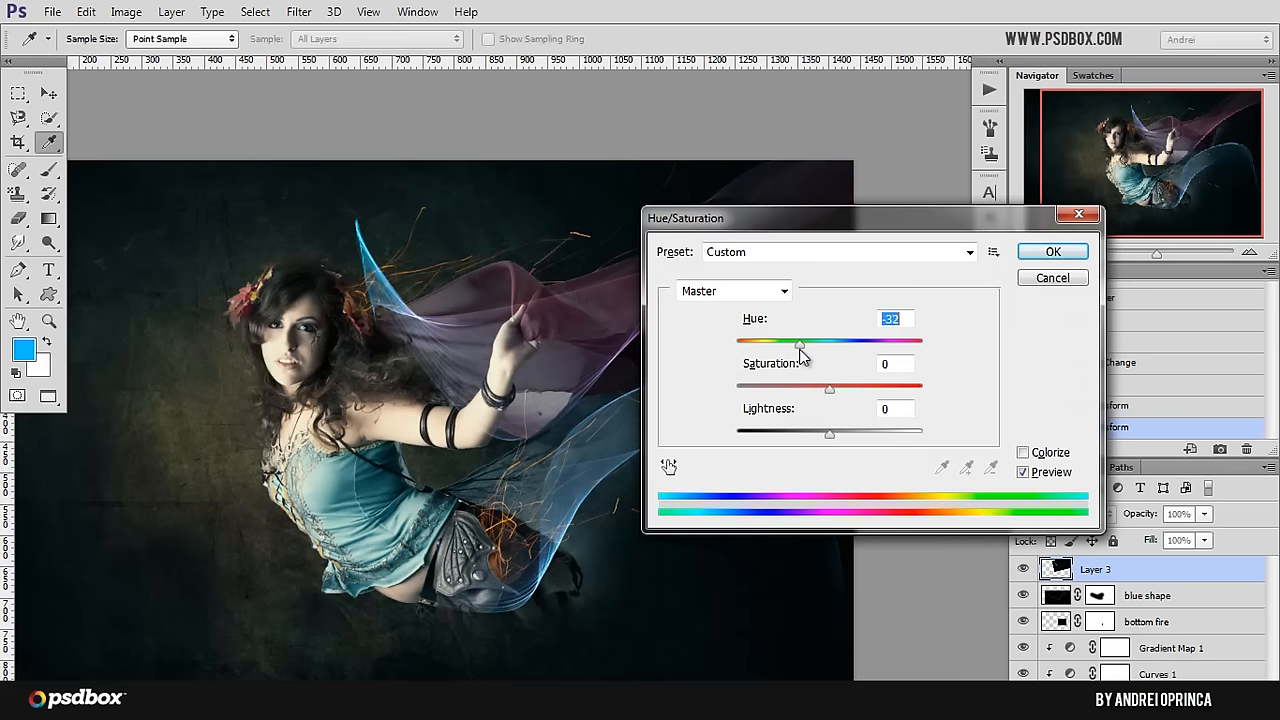
pyautogui.moveTo(830, 235); pyautogui.dragTo(951, 238)
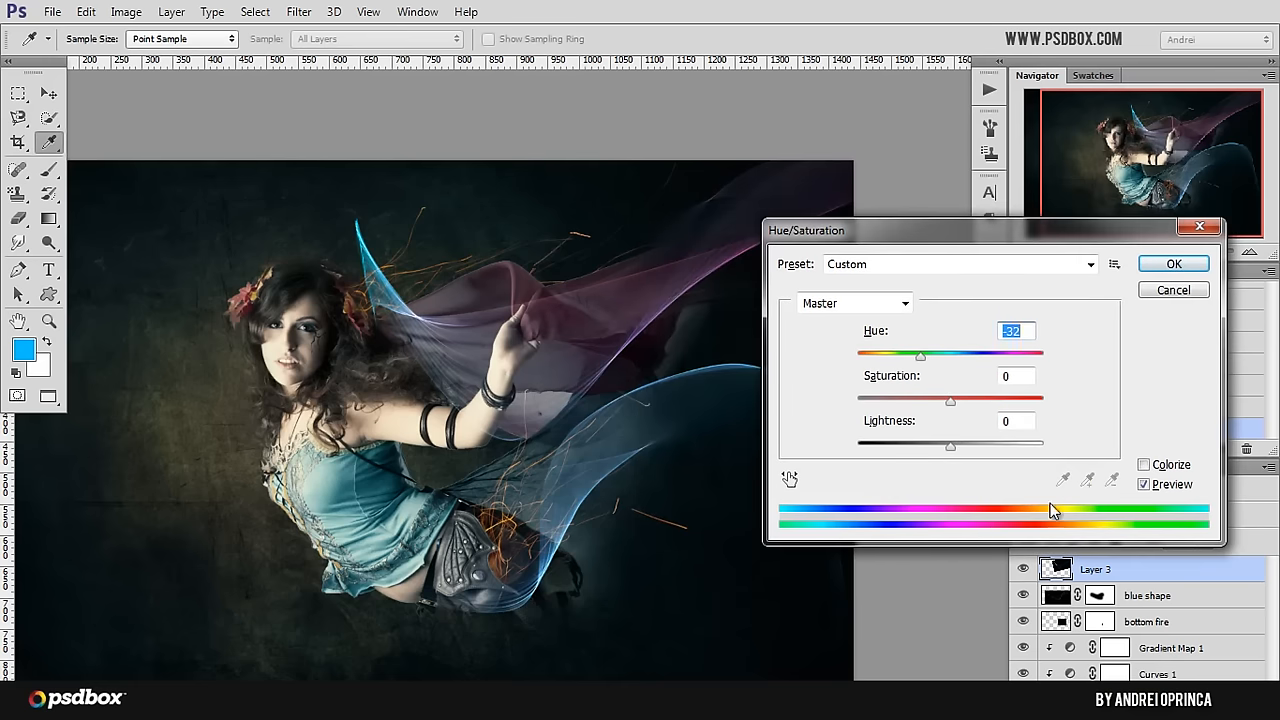
pyautogui.click(1150, 466)
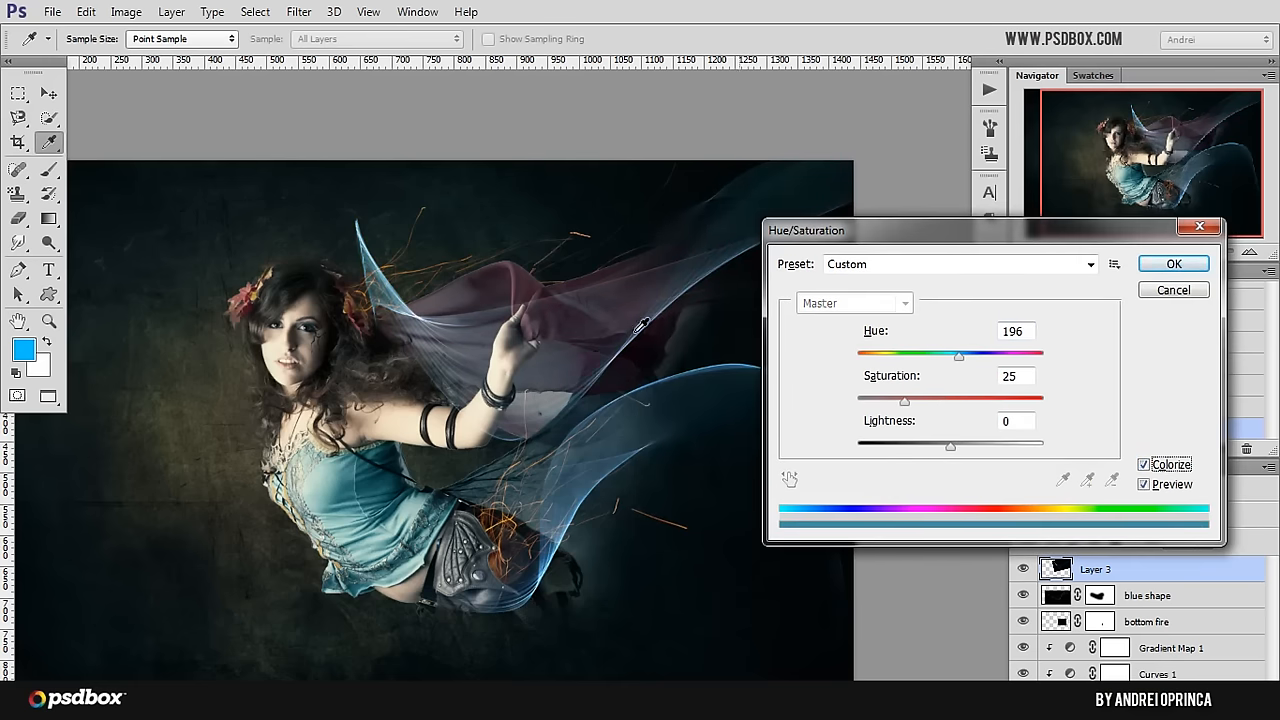
pyautogui.moveTo(926, 404); pyautogui.dragTo(1006, 362)
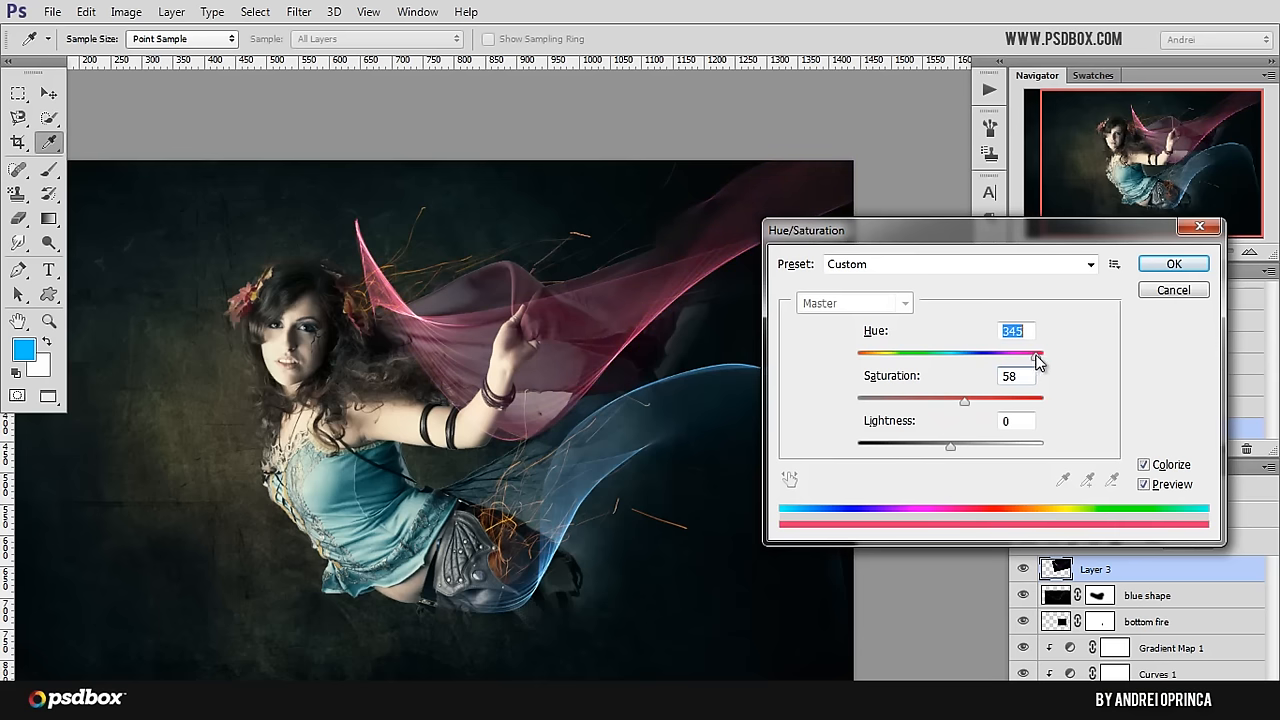
pyautogui.click(1170, 265)
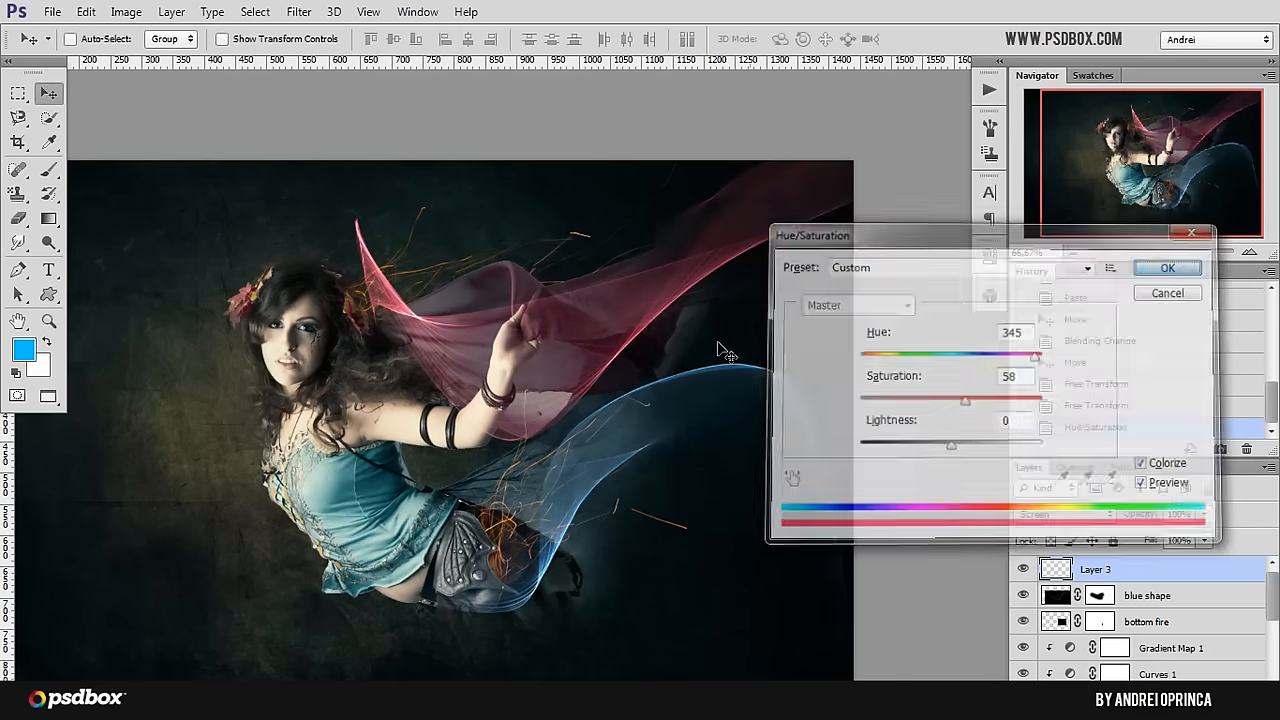
# Step: Add a mask to the flame layer and paint black with a soft brush, enlarged to 349, to hide the flame near her hair and arm
pyautogui.click(1139, 704)
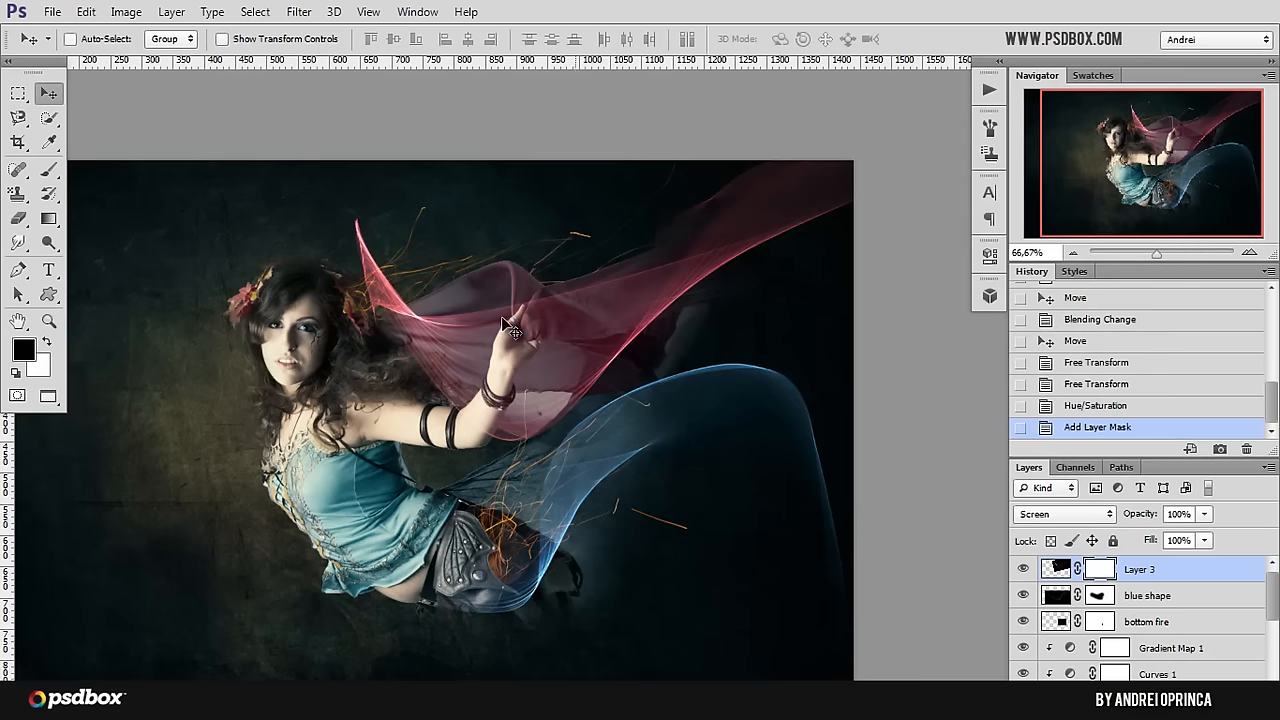
pyautogui.press('b')
pyautogui.moveTo(357, 243)
pyautogui.mouseDown()
pyautogui.moveTo(380, 294)
pyautogui.moveTo(440, 265)
pyautogui.mouseUp()
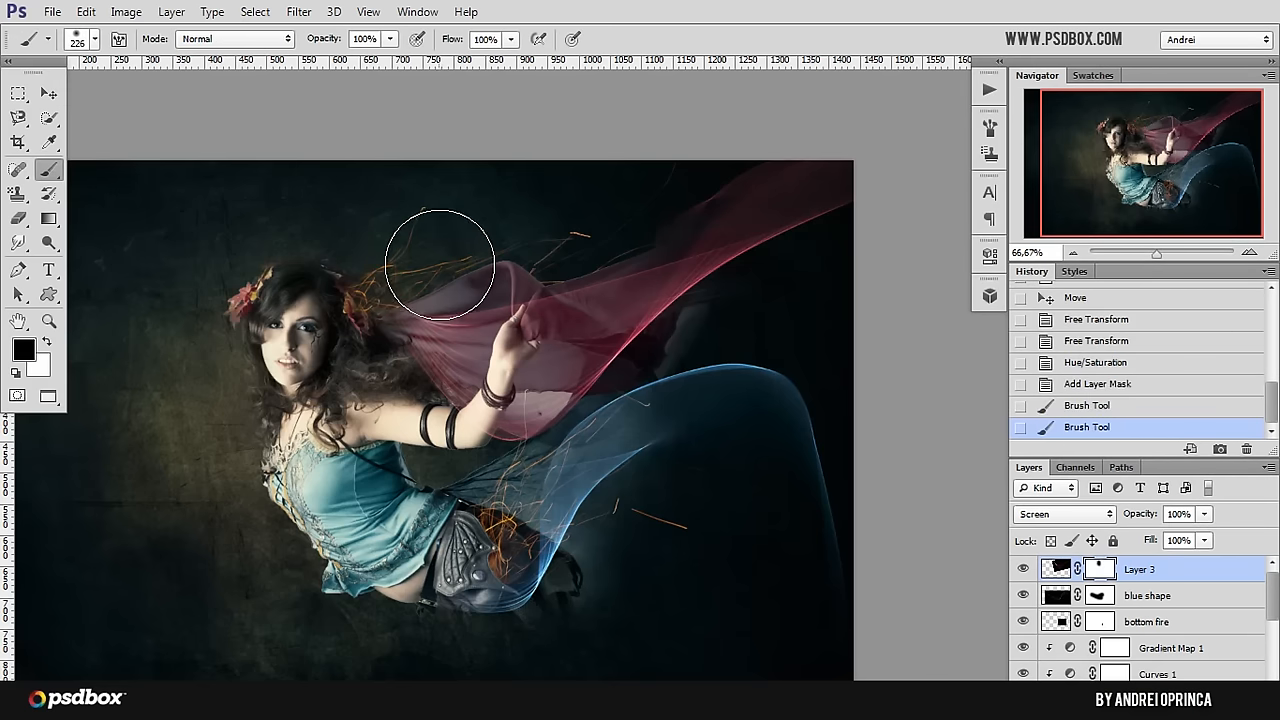
pyautogui.rightClick(440, 265)
pyautogui.moveTo(612, 310); pyautogui.dragTo(615, 310)
pyautogui.moveTo(440, 220)
pyautogui.mouseDown()
pyautogui.moveTo(409, 242)
pyautogui.moveTo(430, 256)
pyautogui.moveTo(375, 303)
pyautogui.mouseUp()
pyautogui.moveTo(475, 243)
pyautogui.mouseDown()
pyautogui.moveTo(405, 305)
pyautogui.moveTo(389, 356)
pyautogui.mouseUp()
pyautogui.moveTo(367, 399); pyautogui.dragTo(404, 346)
pyautogui.moveTo(460, 294); pyautogui.dragTo(423, 377)
pyautogui.moveTo(451, 332)
pyautogui.mouseDown()
pyautogui.moveTo(483, 321)
pyautogui.moveTo(437, 426)
pyautogui.moveTo(500, 360)
pyautogui.moveTo(457, 375)
pyautogui.mouseUp()
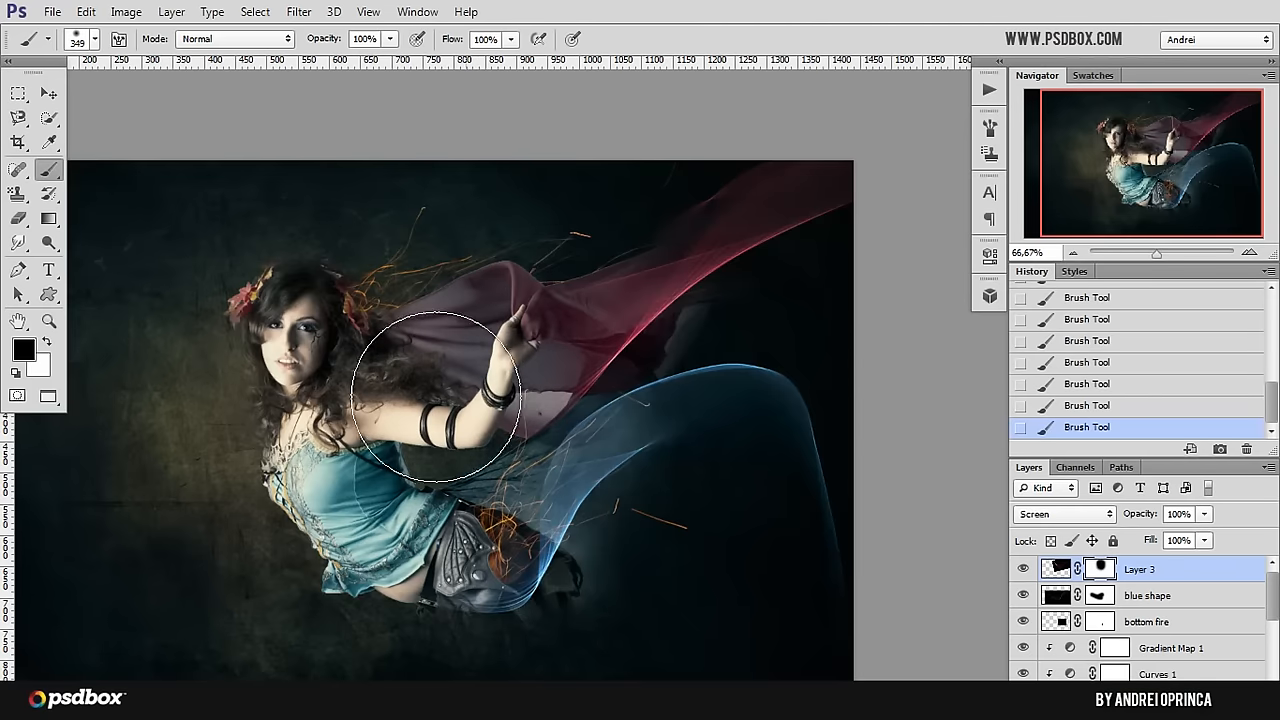
pyautogui.click(50, 93)
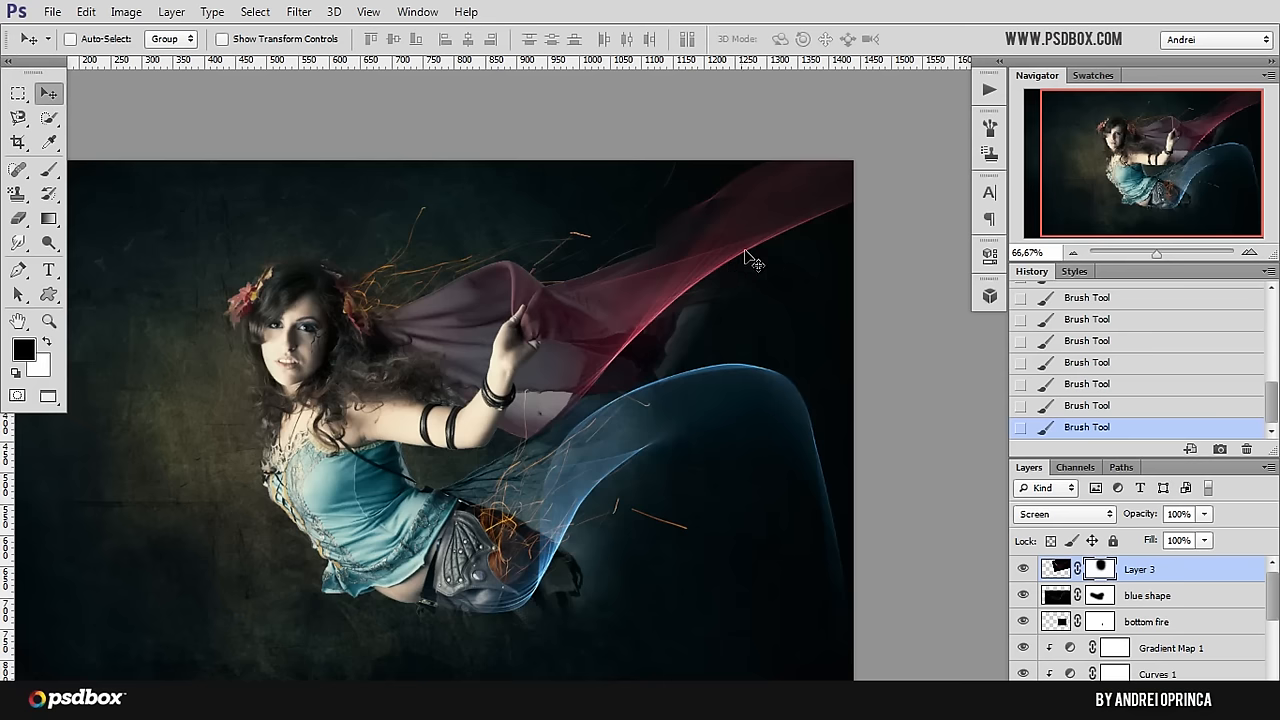
# Step: Open image 3 from the flames folder, cut its whole canvas and close the file to return to the composition
pyautogui.scroll(1, 616, 318)
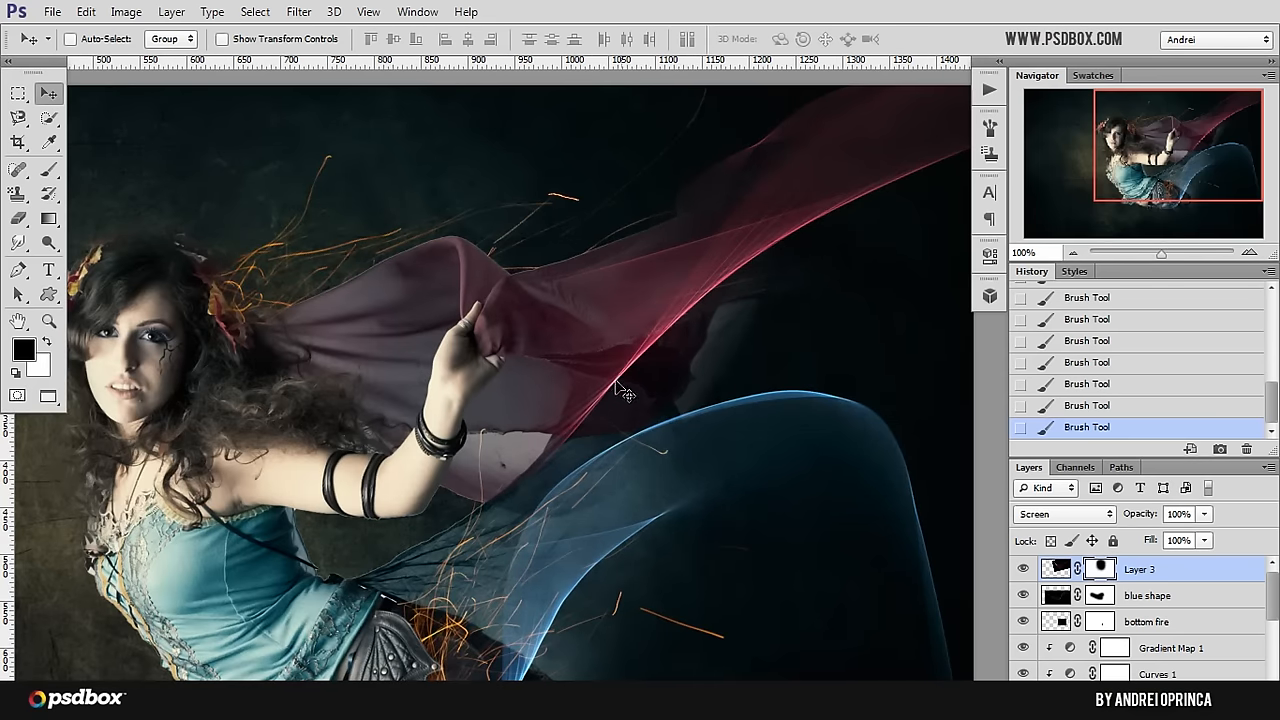
pyautogui.scroll(-2, 616, 381)
pyautogui.hotkey('ctrl', 'o')
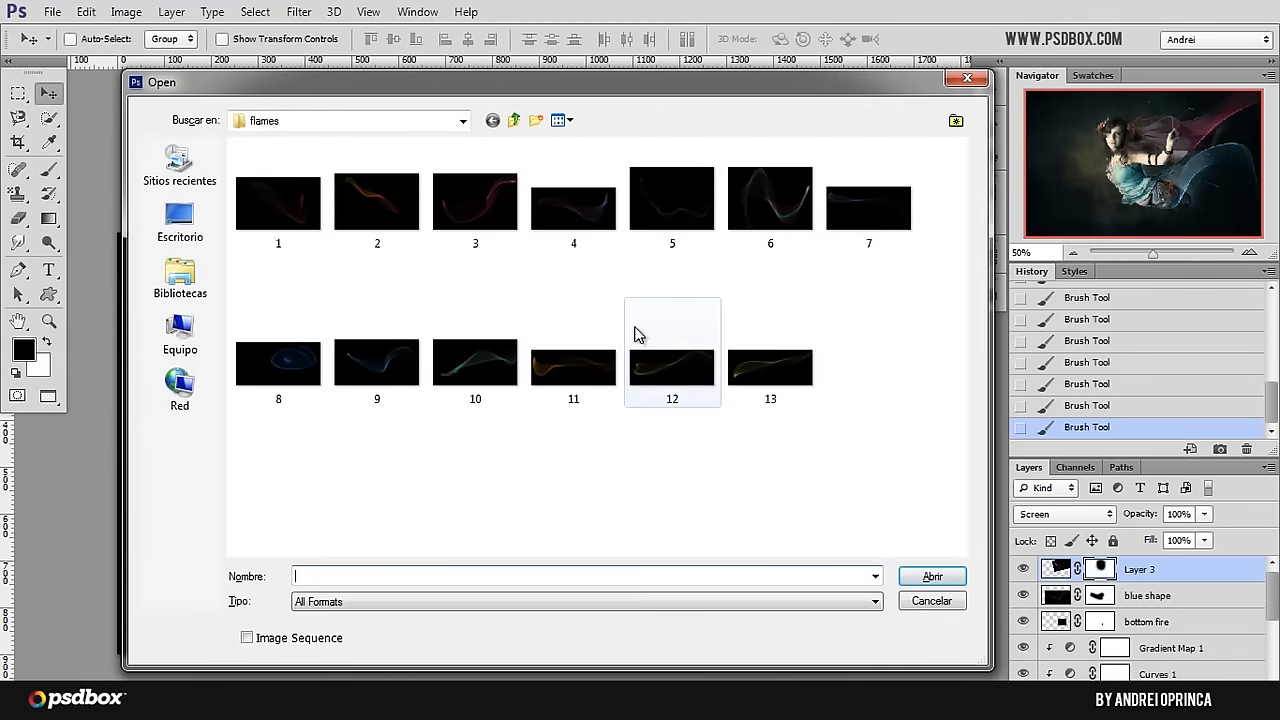
pyautogui.click(490, 214)
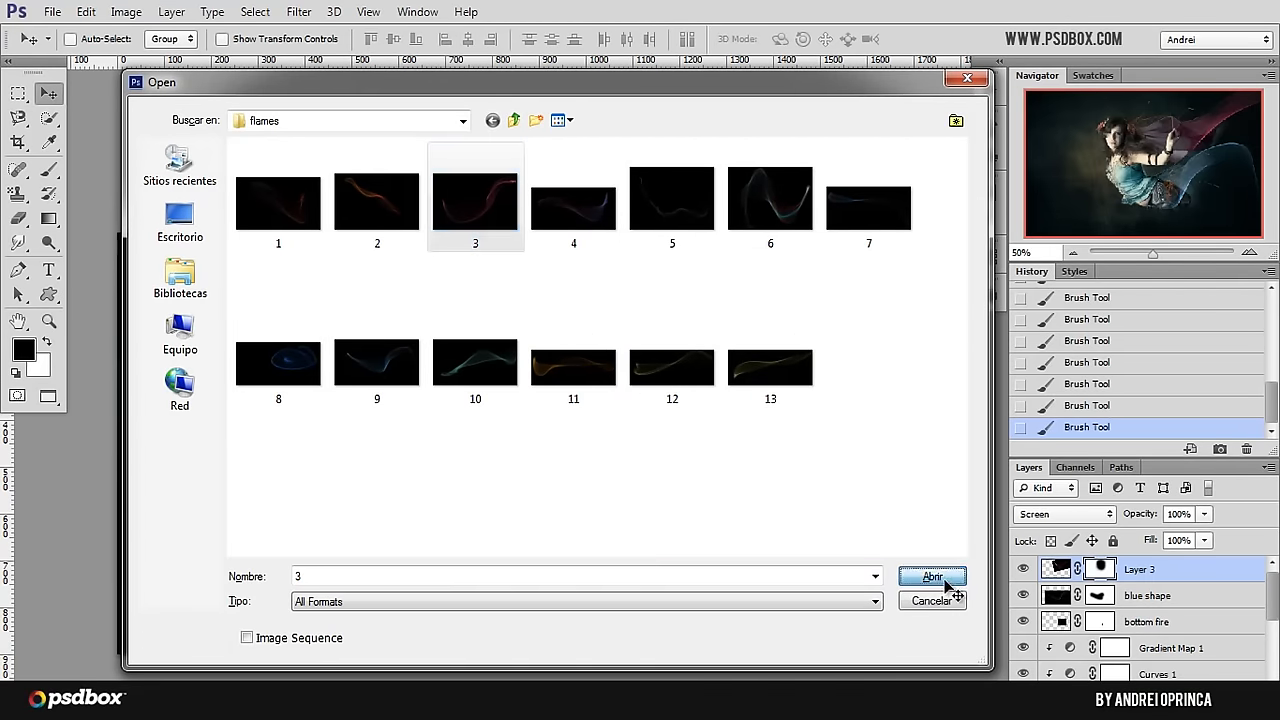
pyautogui.click(945, 583)
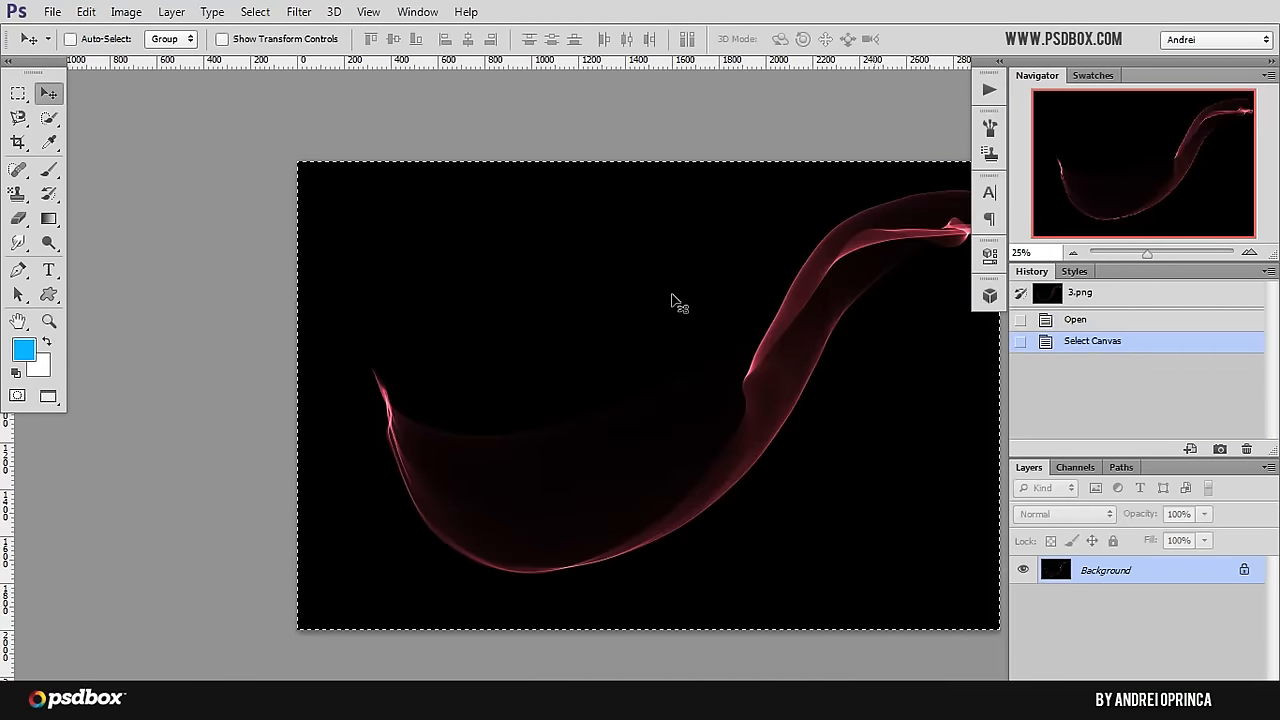
pyautogui.hotkey('ctrl', 'x')
pyautogui.hotkey('ctrl', 'w')
pyautogui.click(688, 267)
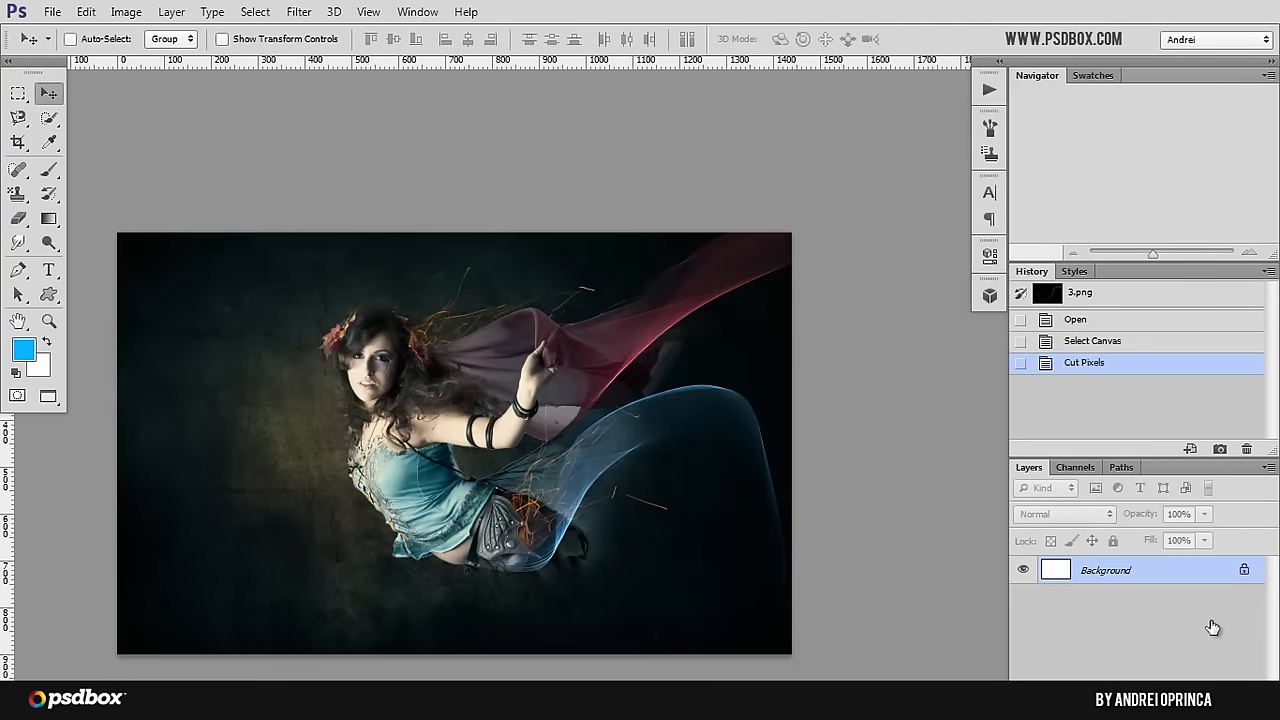
# Step: Paste the copied flame image as a new layer, set its blend mode to Screen and shift it over the composition
pyautogui.hotkey('ctrl', 'v')
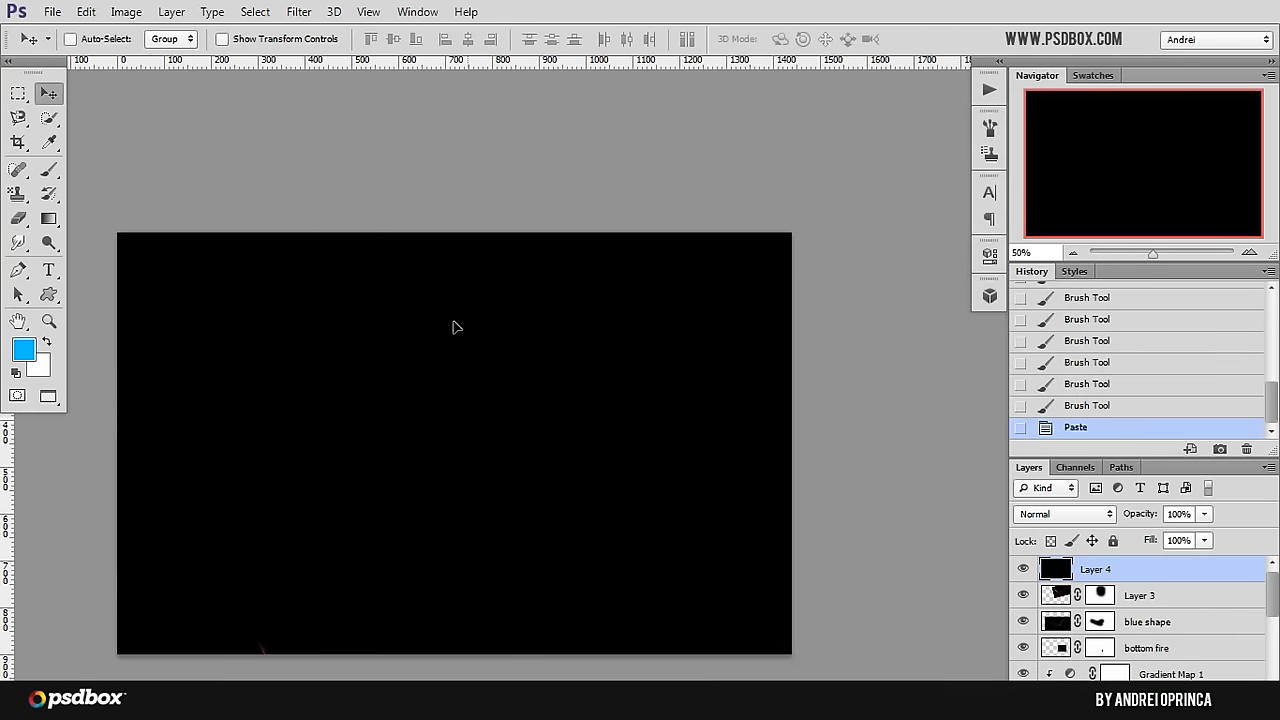
pyautogui.moveTo(453, 327); pyautogui.dragTo(600, 405)
pyautogui.click(1060, 514)
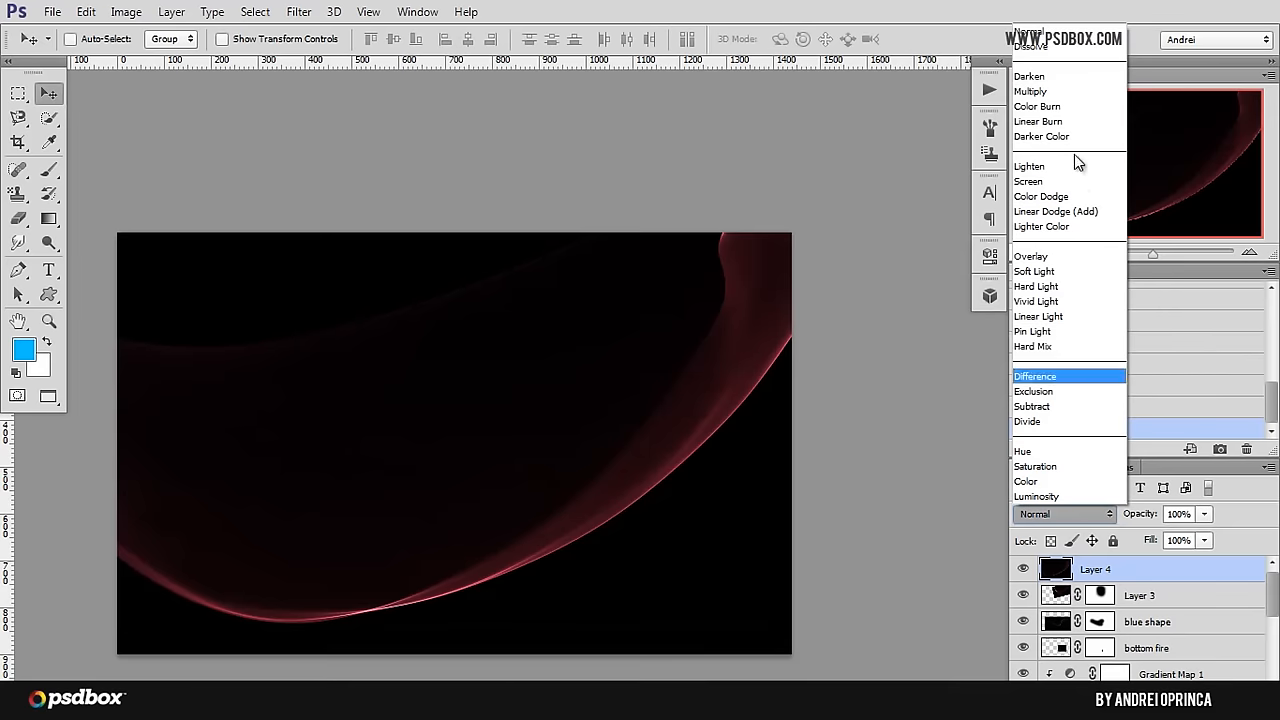
pyautogui.click(1170, 575)
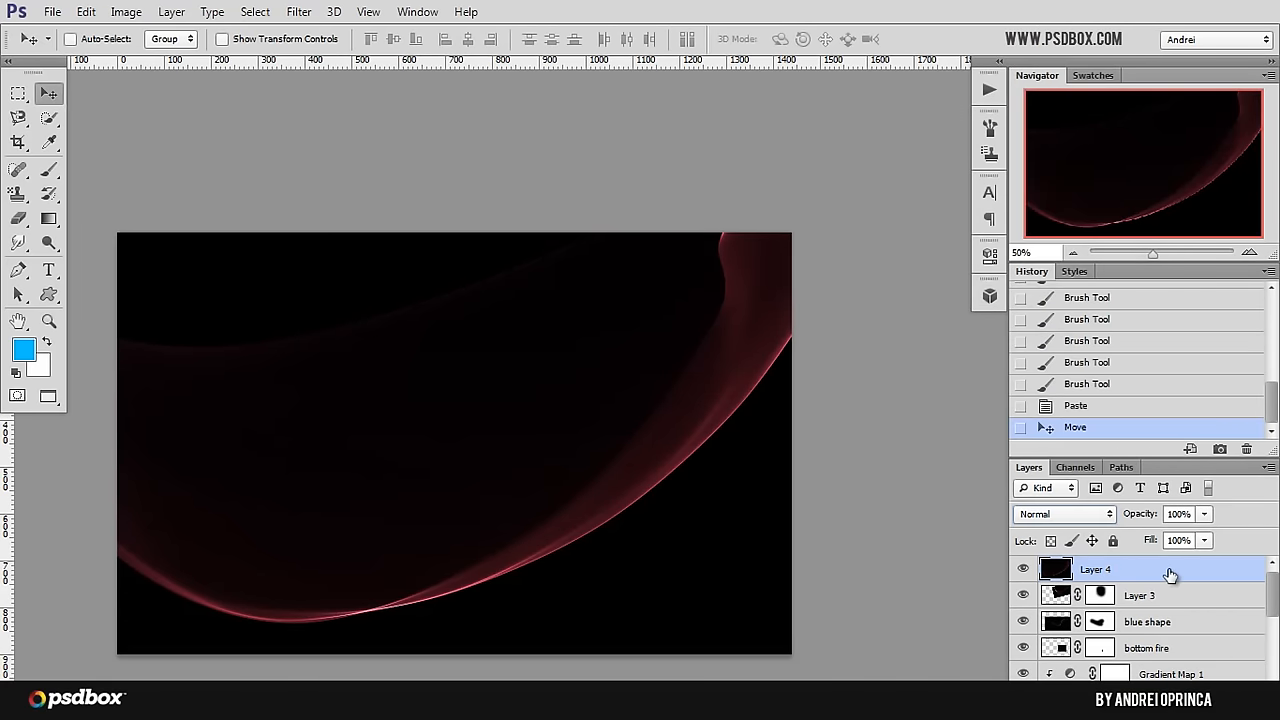
pyautogui.click(1062, 516)
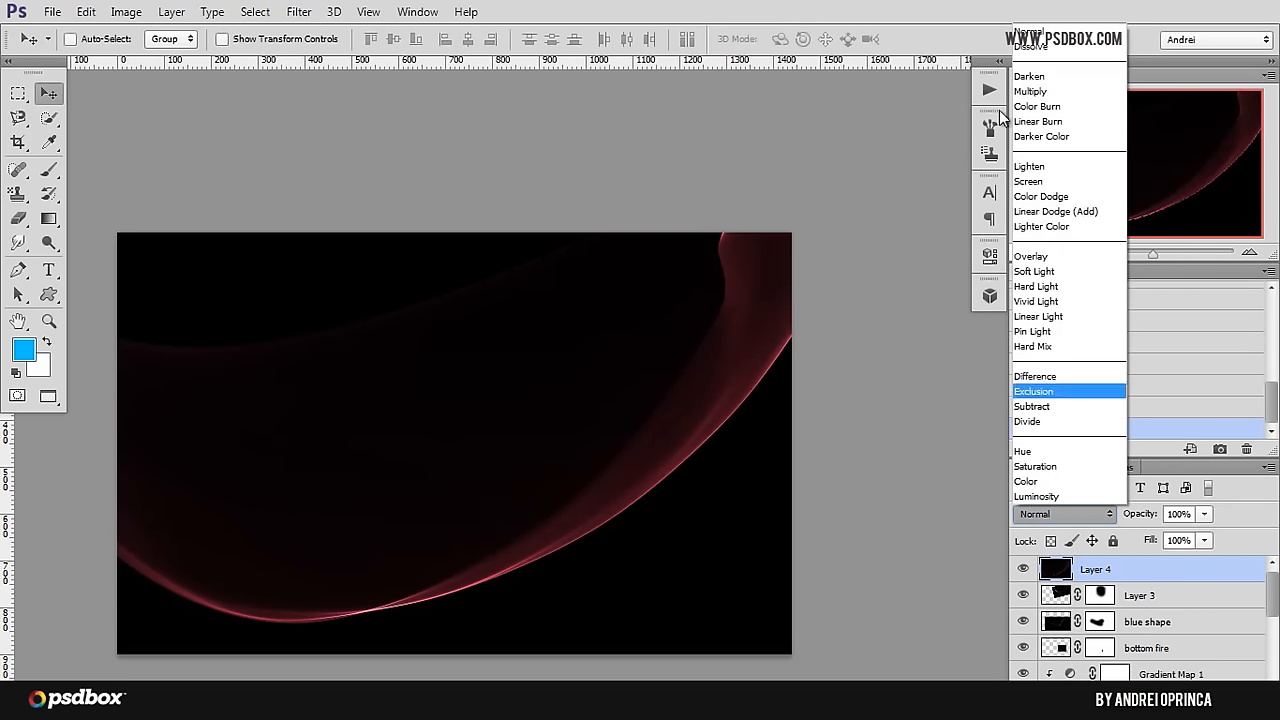
pyautogui.click(1045, 185)
pyautogui.moveTo(680, 460); pyautogui.dragTo(771, 400)
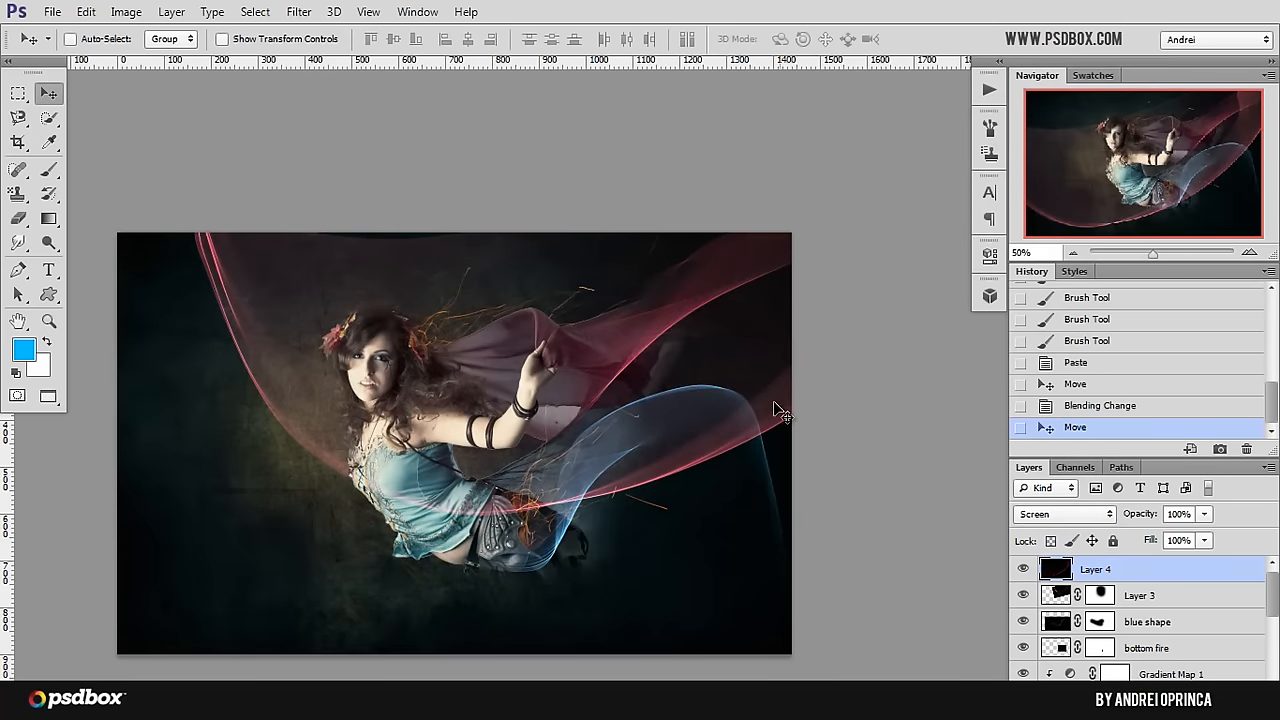
# Step: Scale the new flame layer down to about 26.3% over the red veil and flip it both horizontally and vertically
pyautogui.hotkey('ctrl', 't')
pyautogui.scroll(-1, 490, 612)
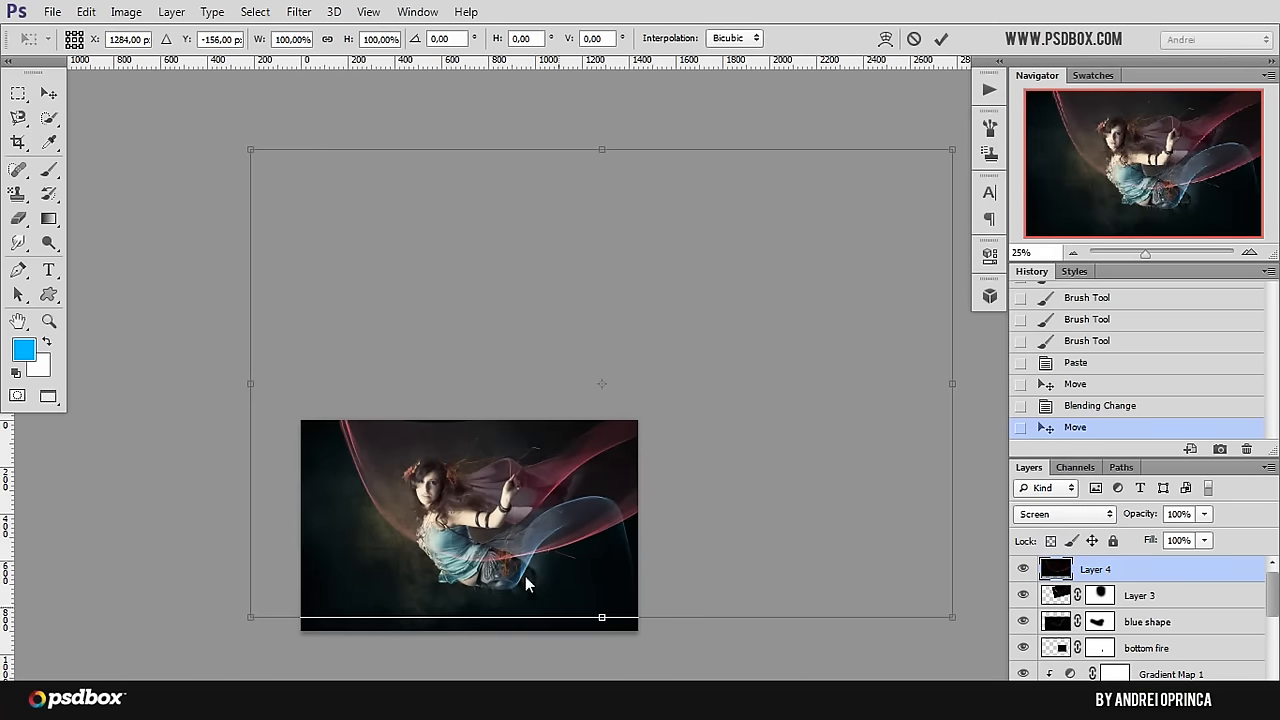
pyautogui.moveTo(950, 150); pyautogui.dragTo(434, 491)
pyautogui.moveTo(365, 565); pyautogui.dragTo(565, 487)
pyautogui.scroll(2, 565, 487)
pyautogui.moveTo(607, 600); pyautogui.dragTo(588, 434)
pyautogui.rightClick(590, 435)
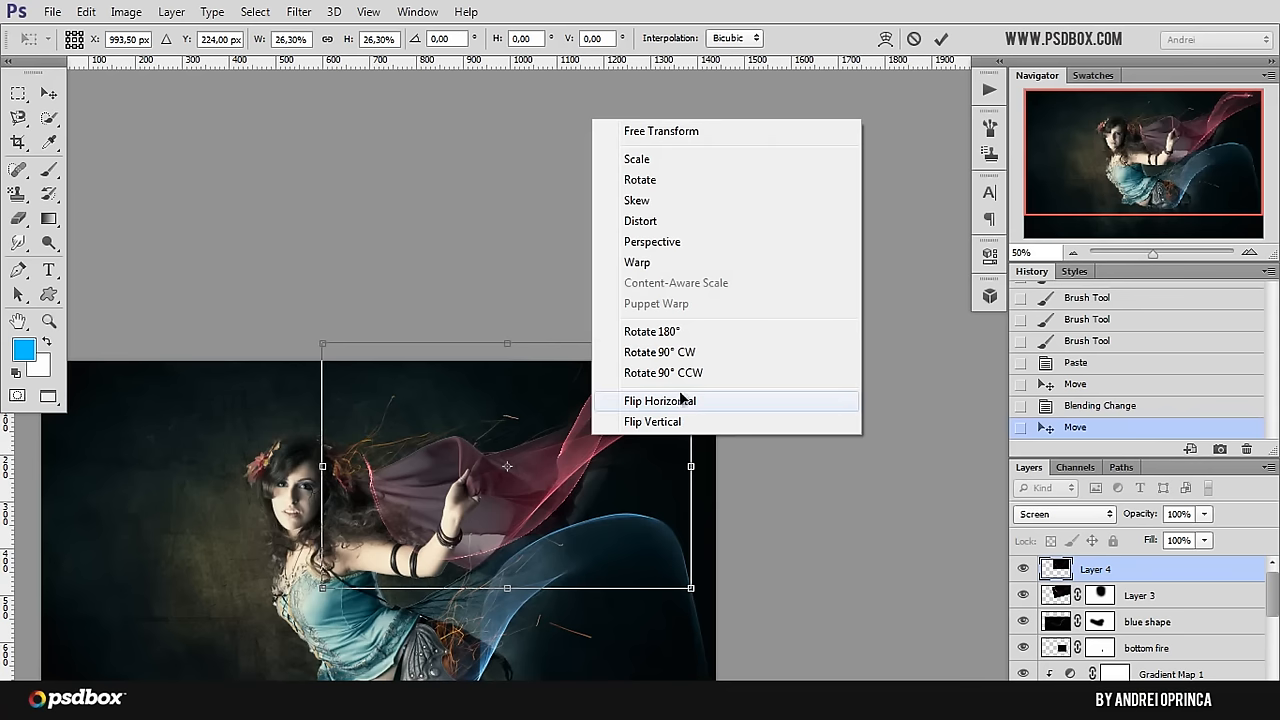
pyautogui.click(681, 400)
pyautogui.rightClick(590, 455)
pyautogui.click(651, 437)
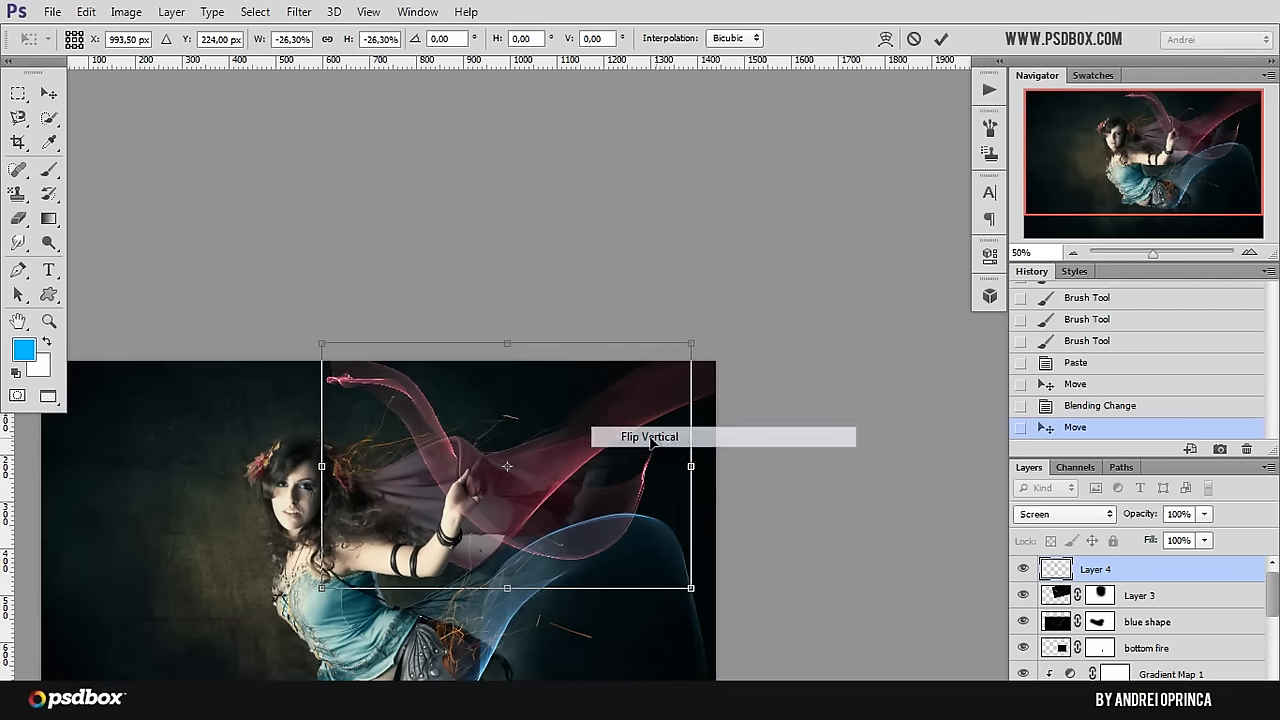
# Step: Flip the flame again, rotate it to about -36° and scale it to about 32% across her body and the blue flame
pyautogui.moveTo(607, 426); pyautogui.dragTo(508, 427)
pyautogui.moveTo(405, 502); pyautogui.dragTo(474, 470)
pyautogui.rightClick(474, 478)
pyautogui.click(545, 454)
pyautogui.moveTo(545, 517); pyautogui.dragTo(595, 502)
pyautogui.moveTo(707, 388); pyautogui.dragTo(642, 262)
pyautogui.moveTo(630, 488); pyautogui.dragTo(707, 391)
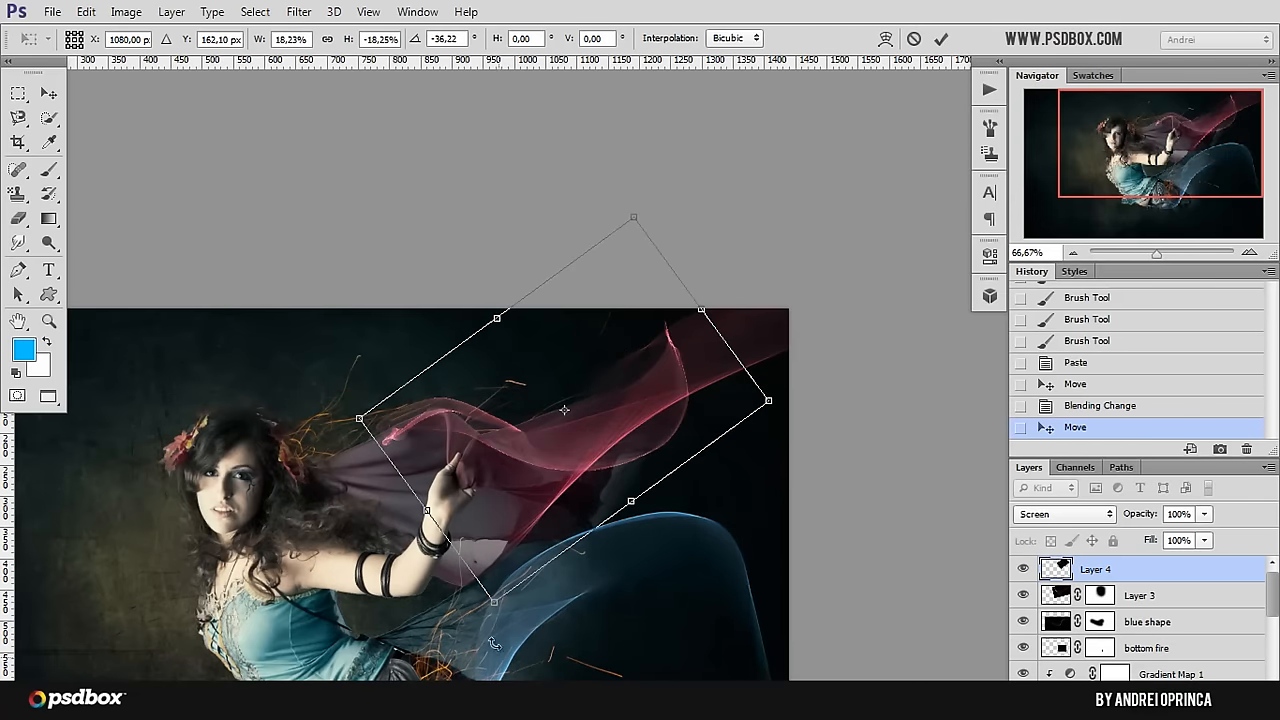
pyautogui.moveTo(497, 601); pyautogui.dragTo(440, 645)
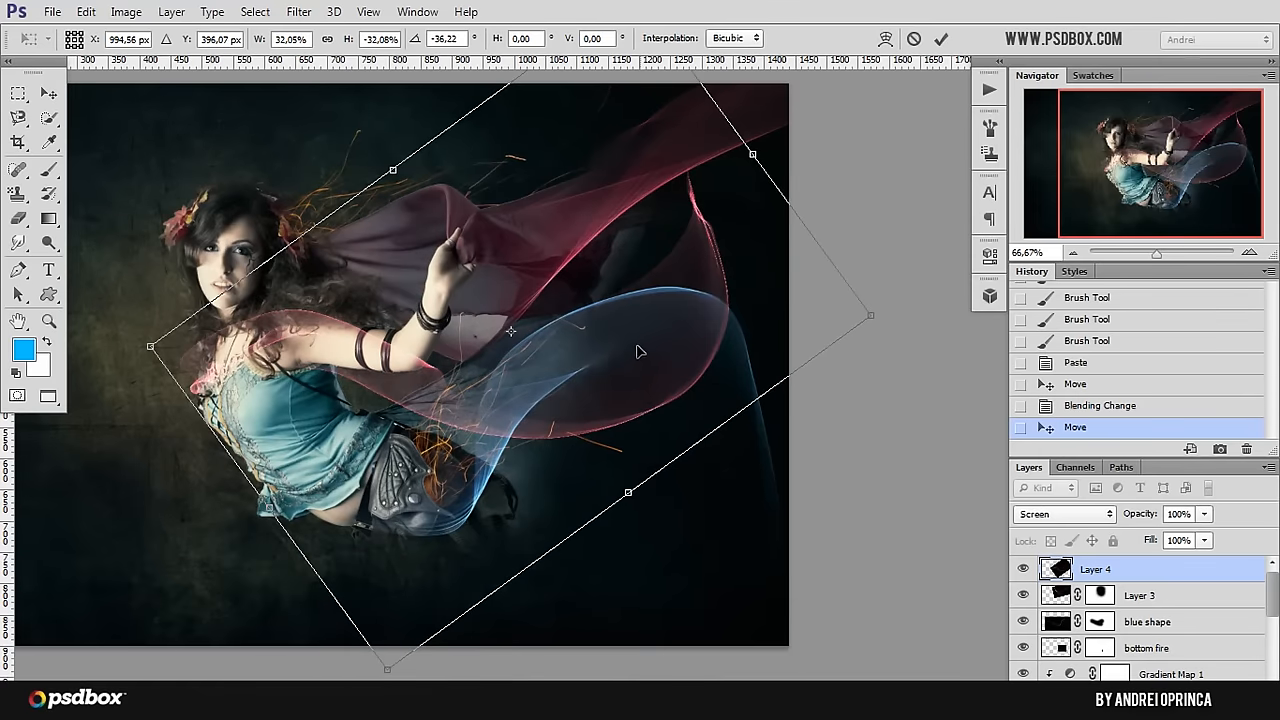
# Step: Flip the flame vertically, rotate it to about 172° and position it toward the canvas's right edge over the red and blue shapes
pyautogui.moveTo(647, 337); pyautogui.dragTo(650, 206)
pyautogui.moveTo(707, 568); pyautogui.dragTo(744, 679)
pyautogui.moveTo(883, 190); pyautogui.dragTo(928, 324)
pyautogui.moveTo(975, 404); pyautogui.dragTo(938, 212)
pyautogui.moveTo(713, 466)
pyautogui.mouseDown()
pyautogui.moveTo(766, 455)
pyautogui.moveTo(715, 469)
pyautogui.mouseUp()
pyautogui.rightClick(715, 469)
pyautogui.click(774, 458)
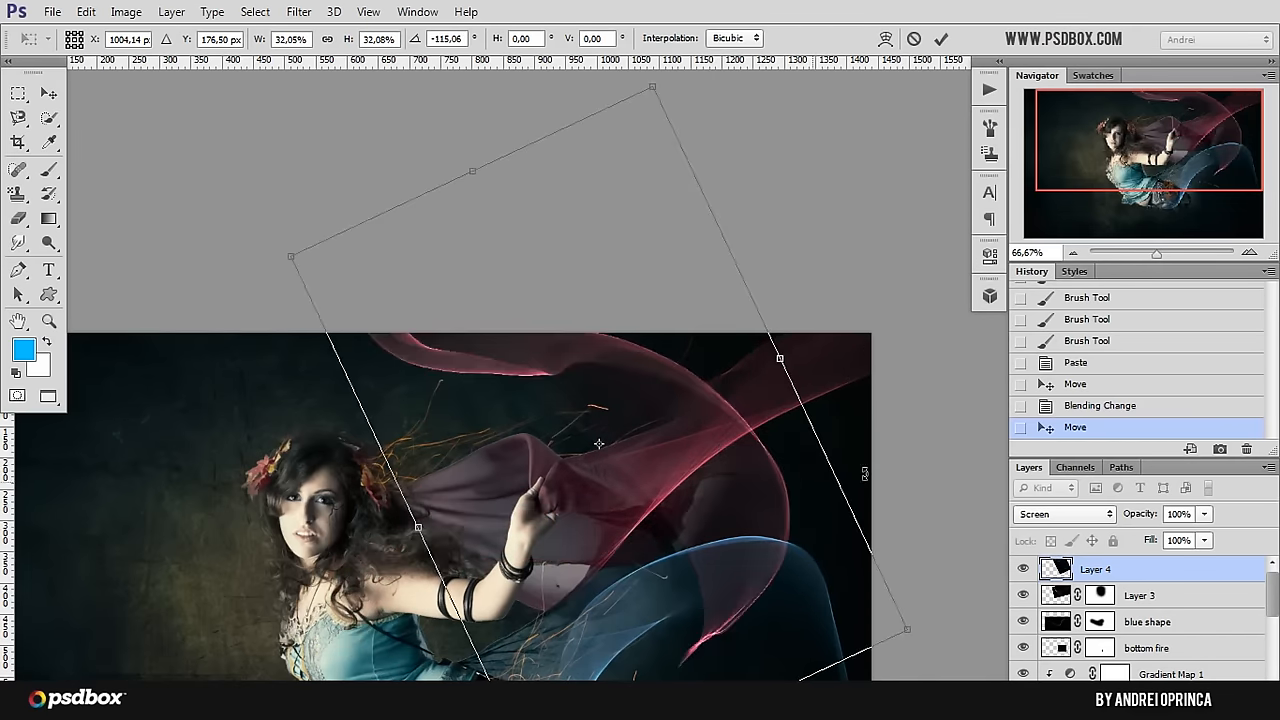
pyautogui.moveTo(892, 454); pyautogui.dragTo(605, 205)
pyautogui.moveTo(677, 422); pyautogui.dragTo(789, 512)
pyautogui.moveTo(280, 318); pyautogui.dragTo(330, 195)
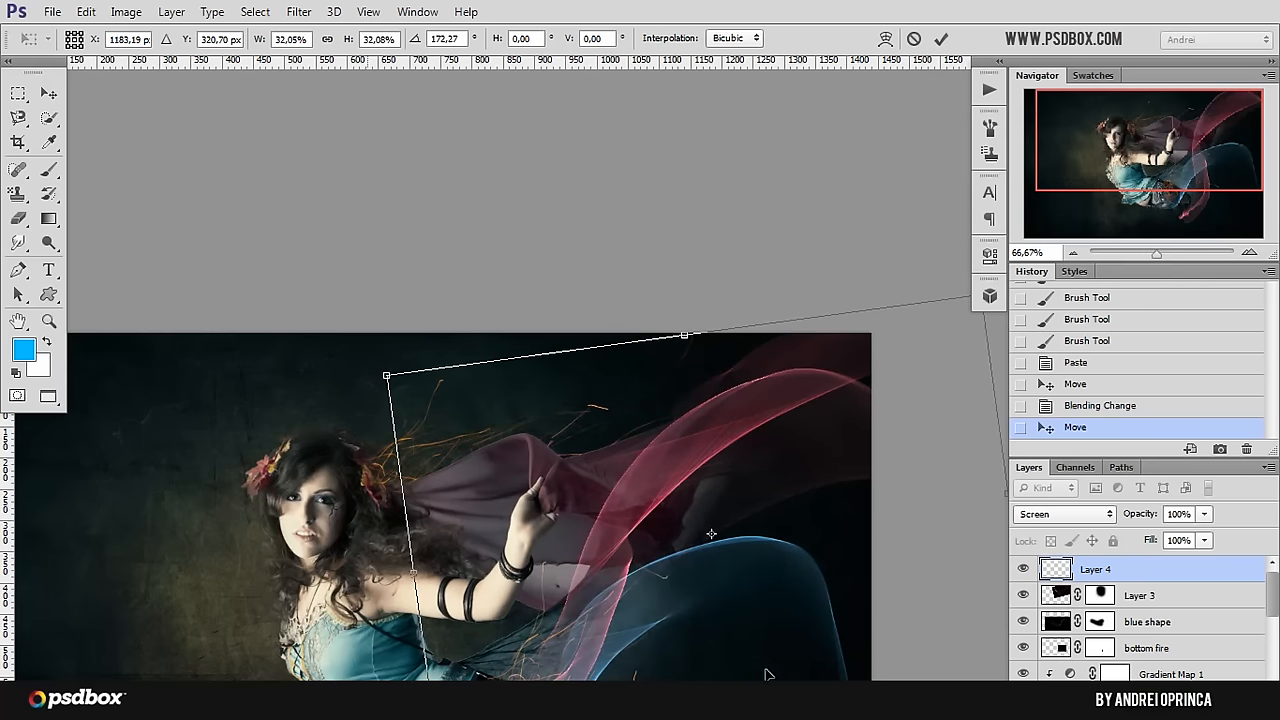
# Step: Move the flame back across her face and raised hand and rotate it to about -161°
pyautogui.moveTo(758, 587); pyautogui.dragTo(566, 633)
pyautogui.moveTo(889, 583); pyautogui.dragTo(850, 685)
pyautogui.moveTo(607, 489); pyautogui.dragTo(646, 501)
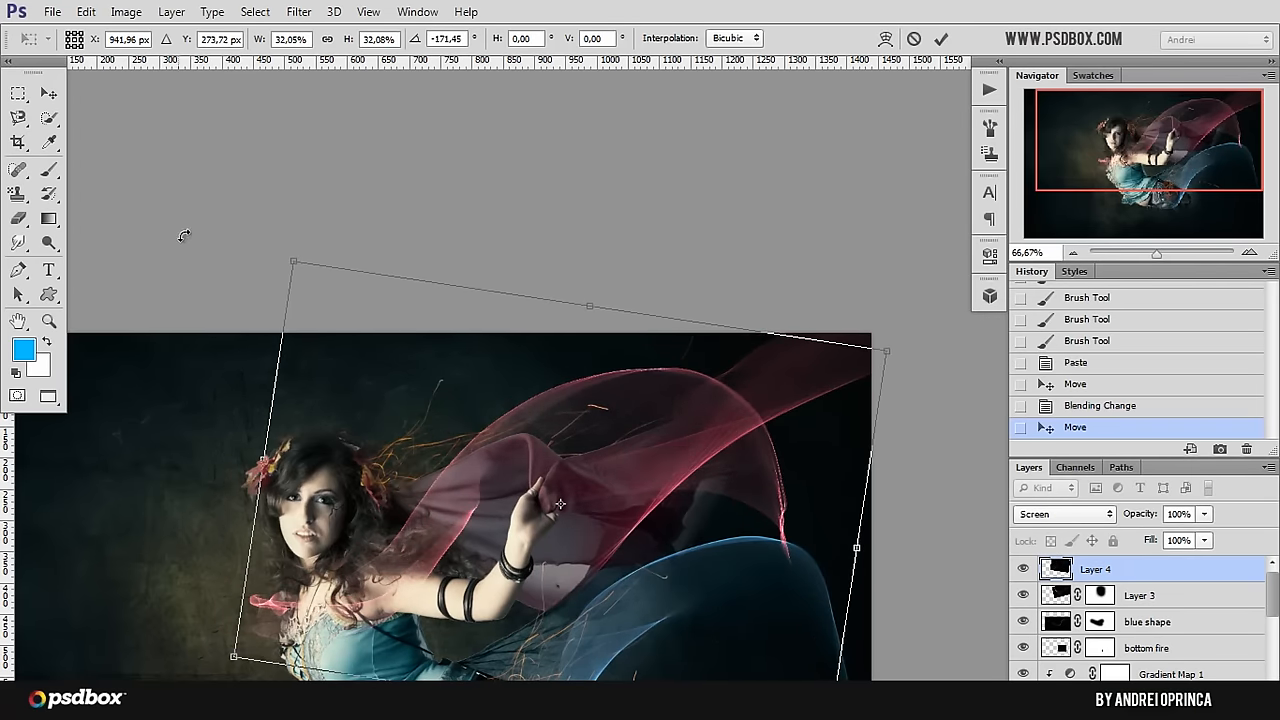
pyautogui.moveTo(186, 234); pyautogui.dragTo(250, 180)
pyautogui.moveTo(538, 528); pyautogui.dragTo(558, 530)
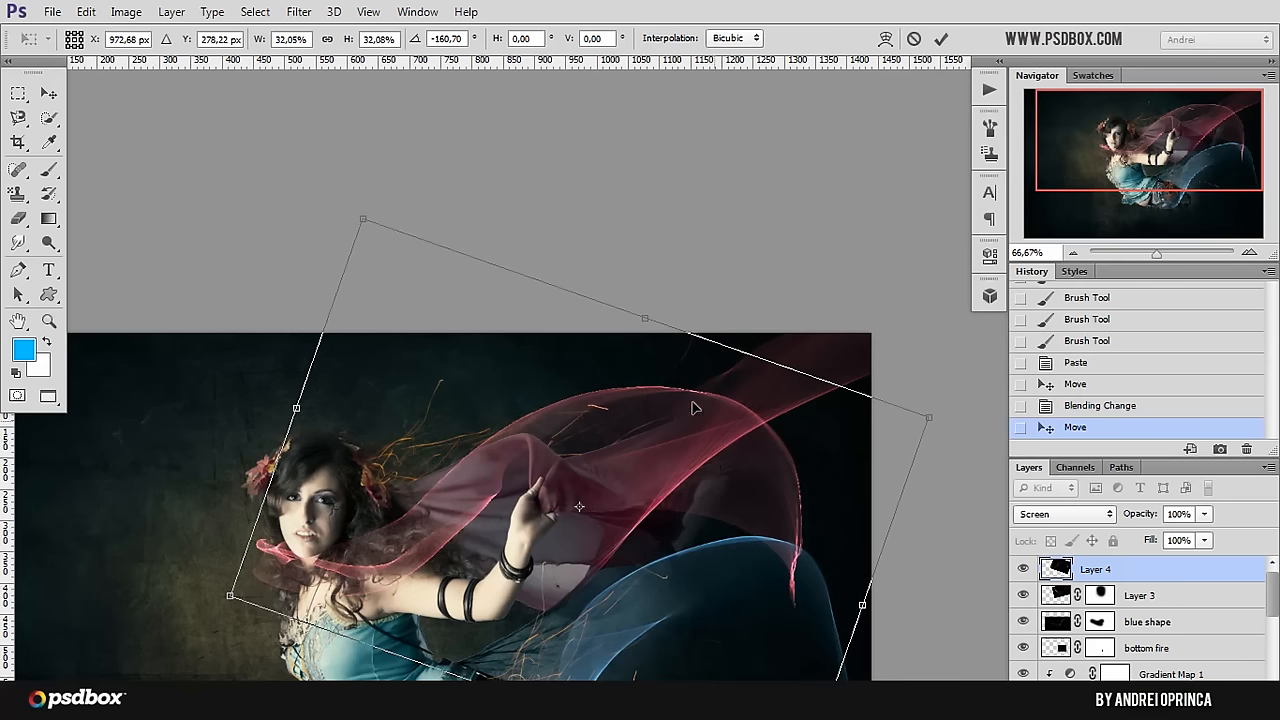
# Step: Flip the flame vertically, rotate it to about -30° and position it sweeping from above her hair to the upper-right corner
pyautogui.rightClick(838, 470)
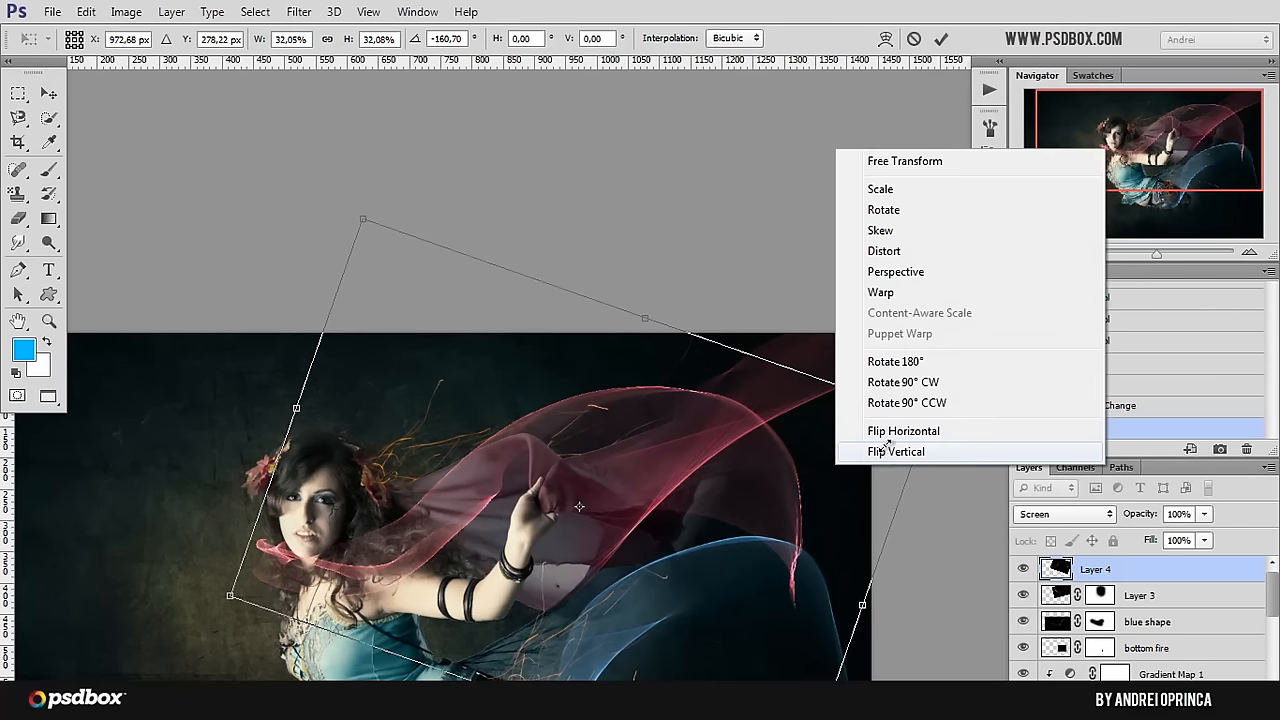
pyautogui.click(888, 450)
pyautogui.moveTo(830, 456); pyautogui.dragTo(847, 380)
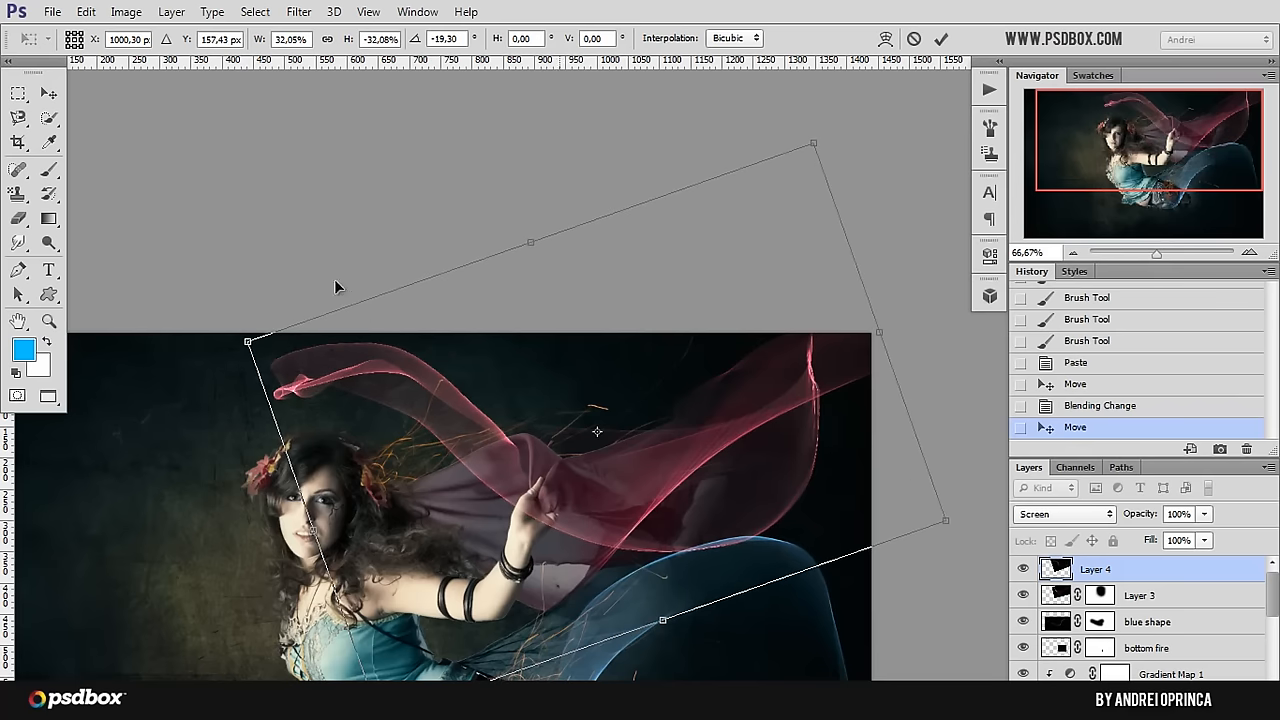
pyautogui.moveTo(206, 316); pyautogui.dragTo(212, 375)
pyautogui.moveTo(718, 517); pyautogui.dragTo(752, 484)
# Step: Warp the flame so its narrow end curls above her raised hand and its body follows the red veil, and apply the transform
pyautogui.rightClick(725, 468)
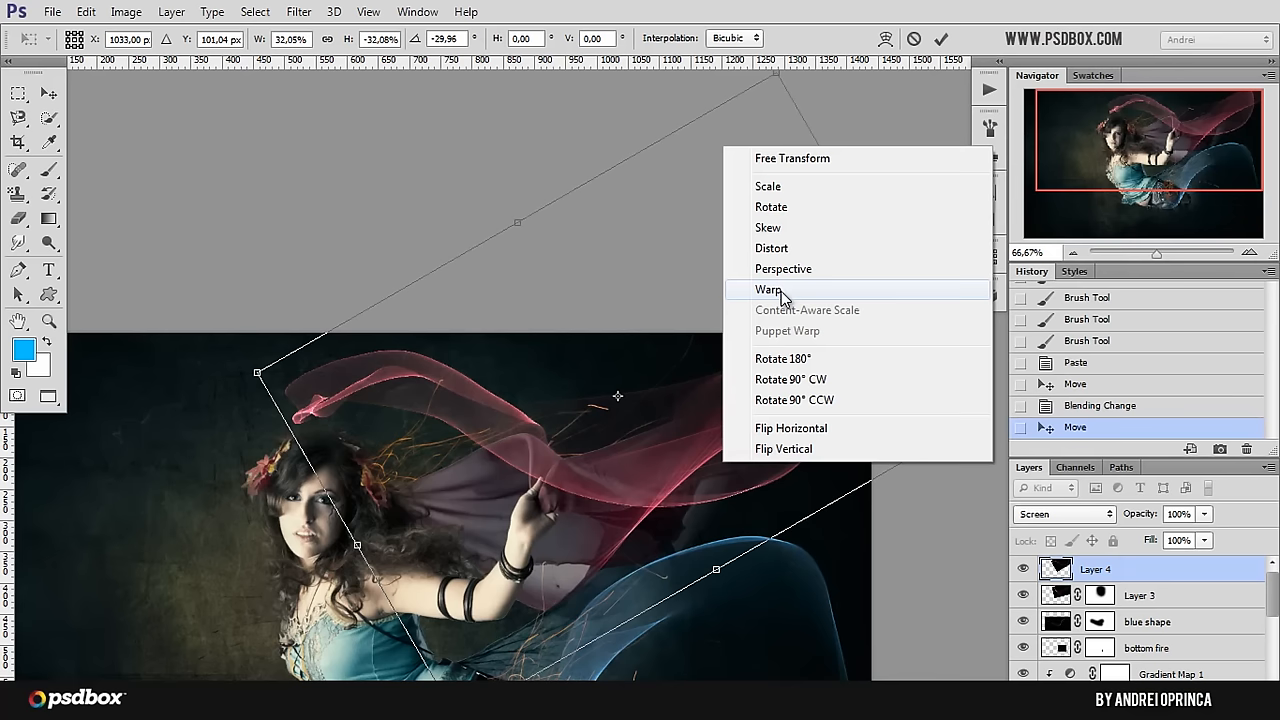
pyautogui.click(768, 290)
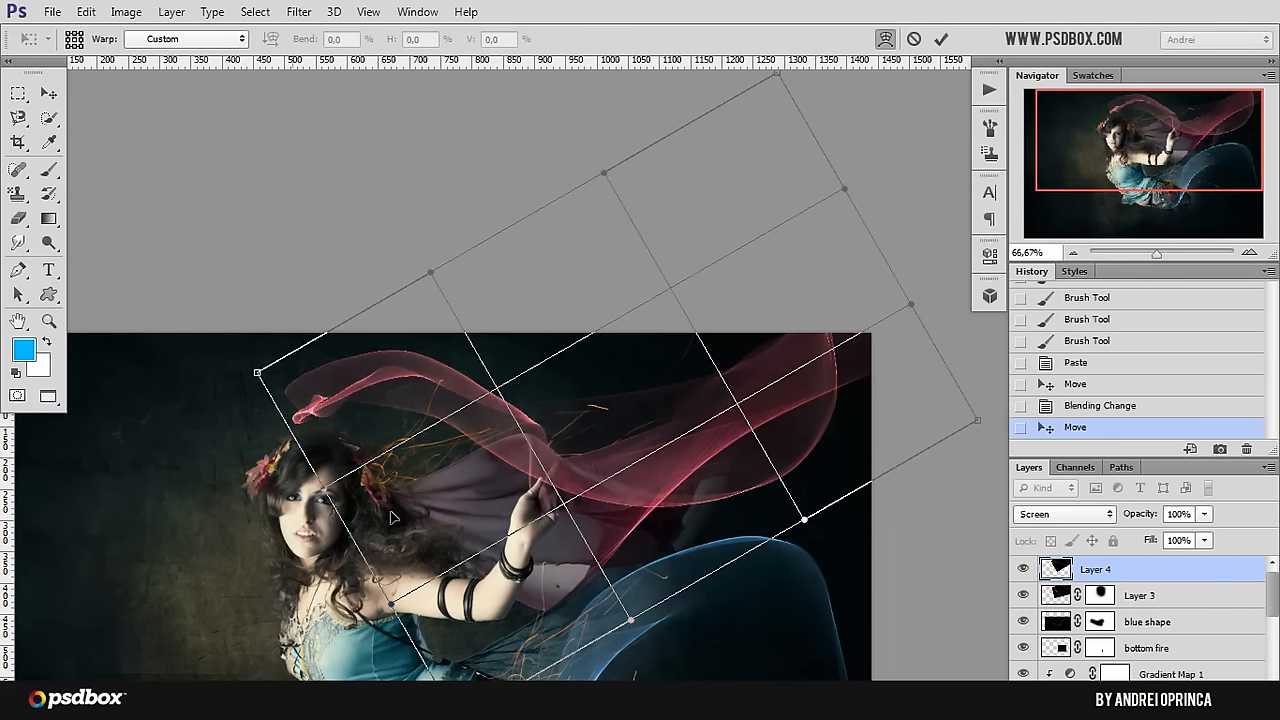
pyautogui.moveTo(363, 466); pyautogui.dragTo(415, 520)
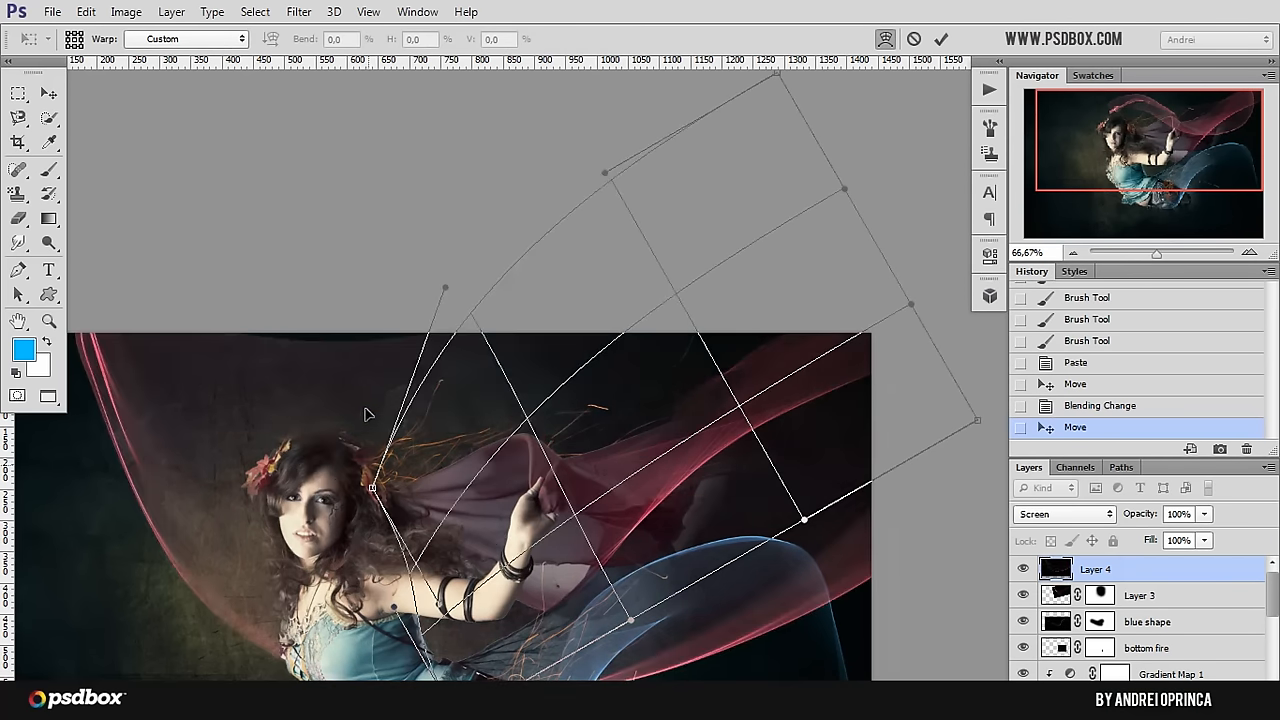
pyautogui.moveTo(538, 512); pyautogui.dragTo(554, 538)
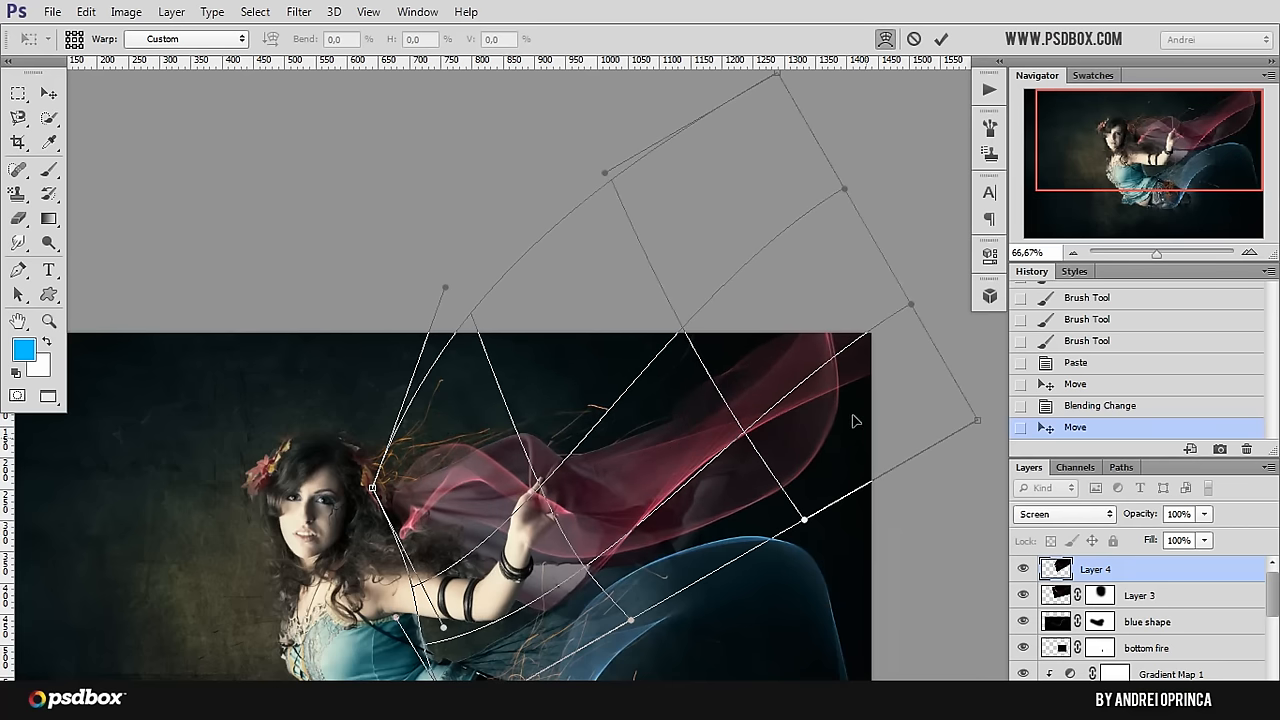
pyautogui.moveTo(853, 421); pyautogui.dragTo(842, 398)
pyautogui.moveTo(512, 597); pyautogui.dragTo(516, 576)
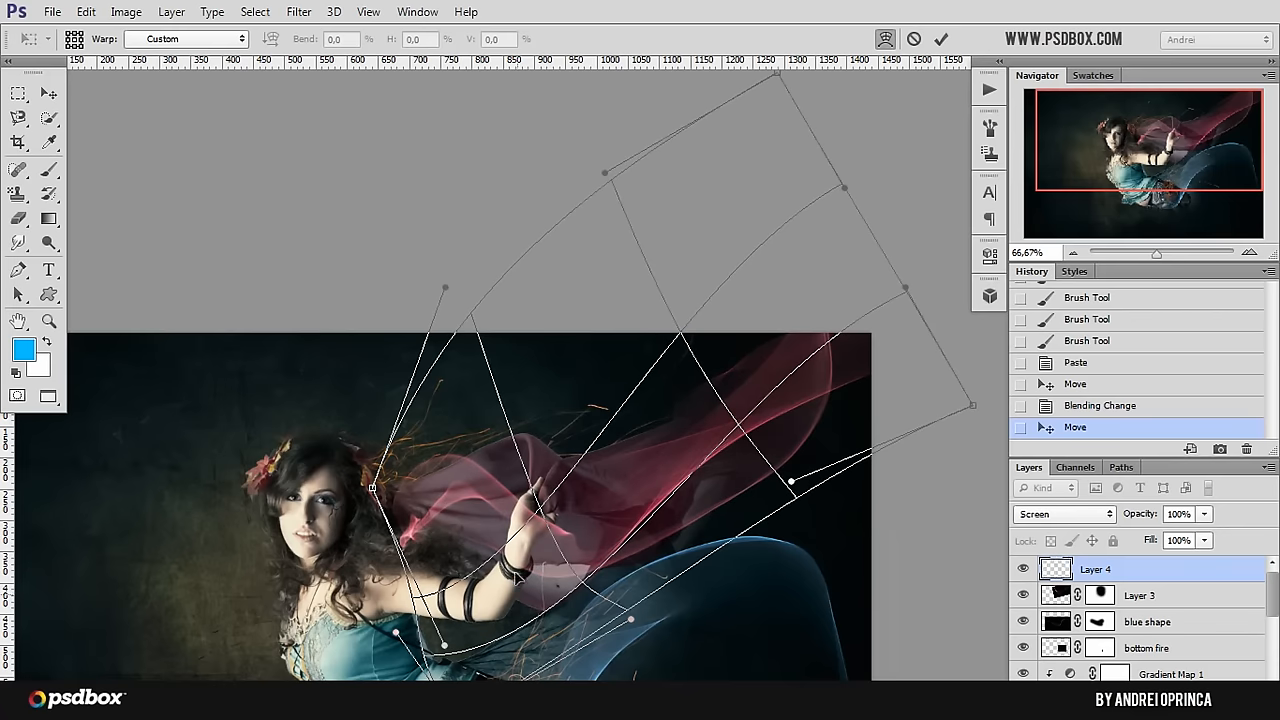
pyautogui.moveTo(493, 433); pyautogui.dragTo(511, 413)
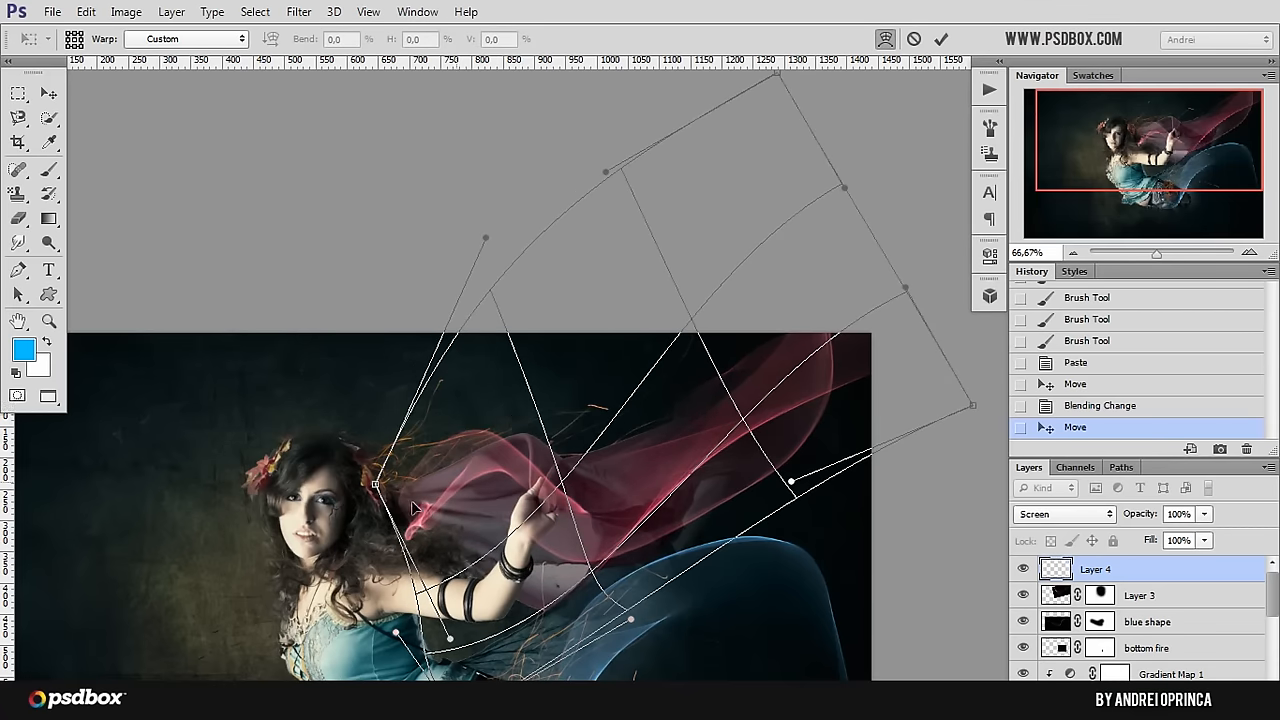
pyautogui.moveTo(445, 482); pyautogui.dragTo(506, 457)
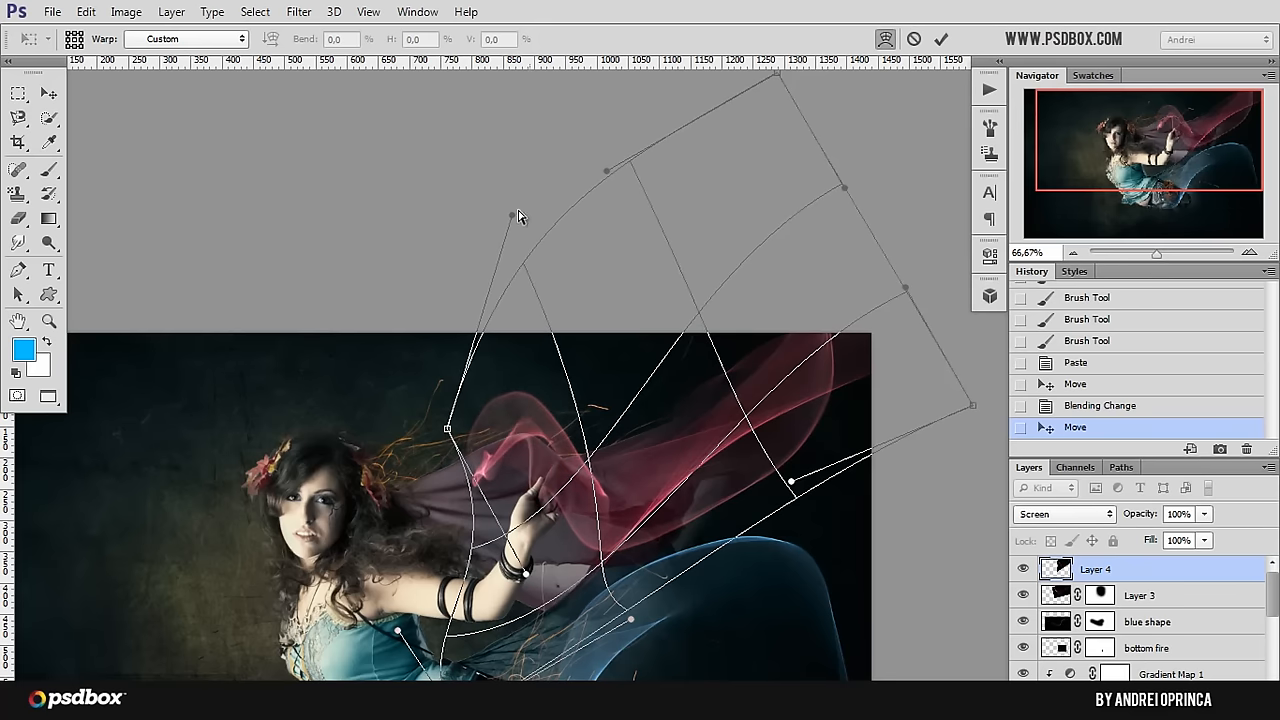
pyautogui.moveTo(511, 215); pyautogui.dragTo(508, 335)
pyautogui.press('Return')
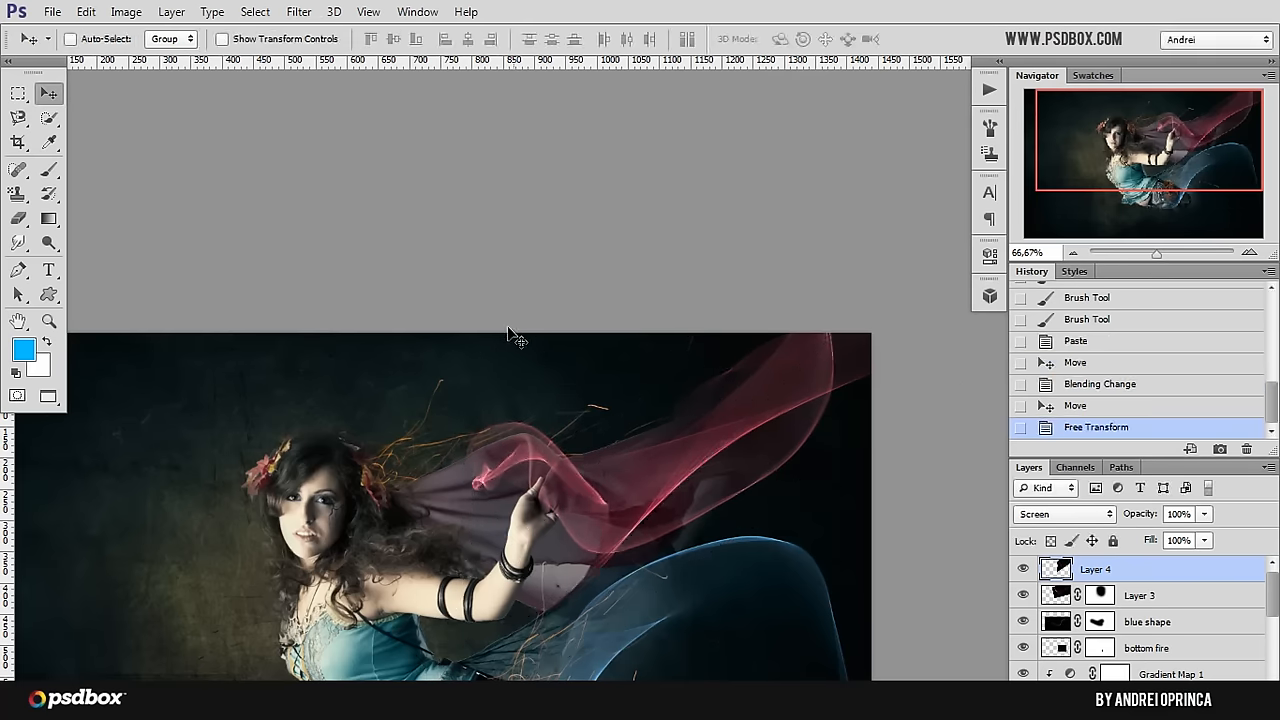
# Step: Add a mask to the warped flame layer and paint black with the soft 349 brush to hide its curled end near her hand
pyautogui.scroll(1, 518, 497)
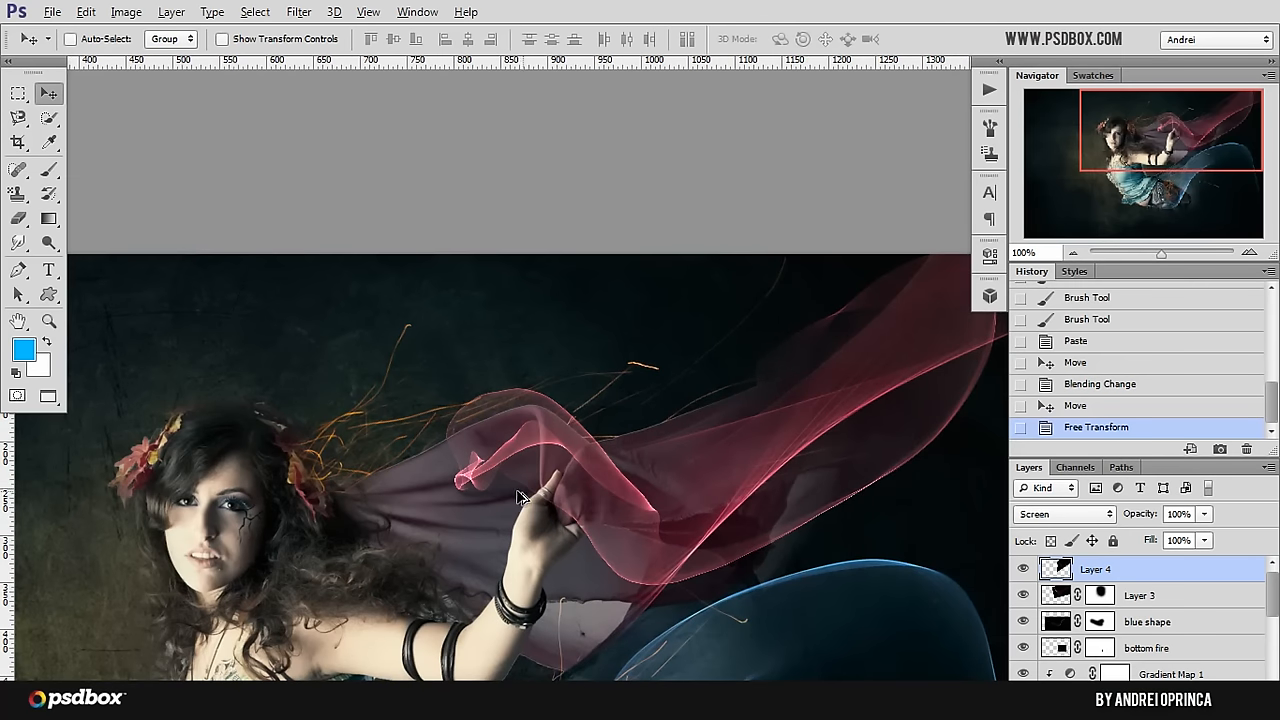
pyautogui.scroll(1, 597, 498)
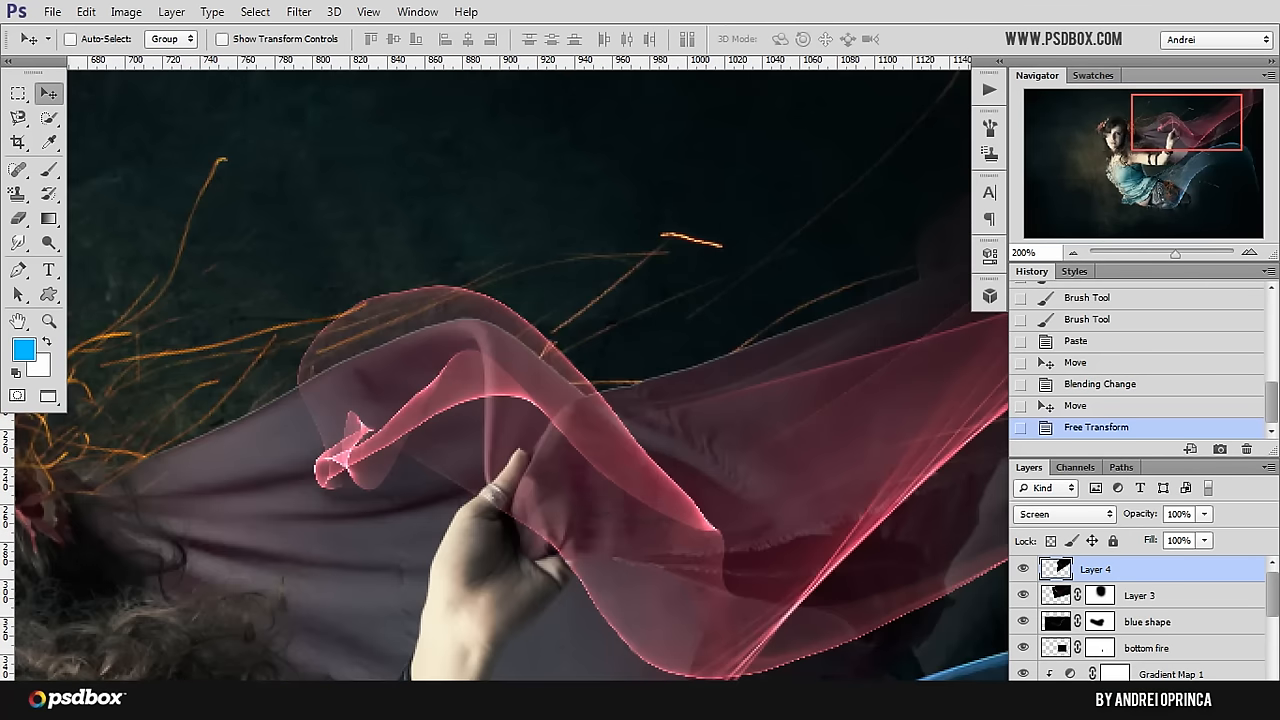
pyautogui.click(1135, 704)
pyautogui.scroll(-2, 622, 402)
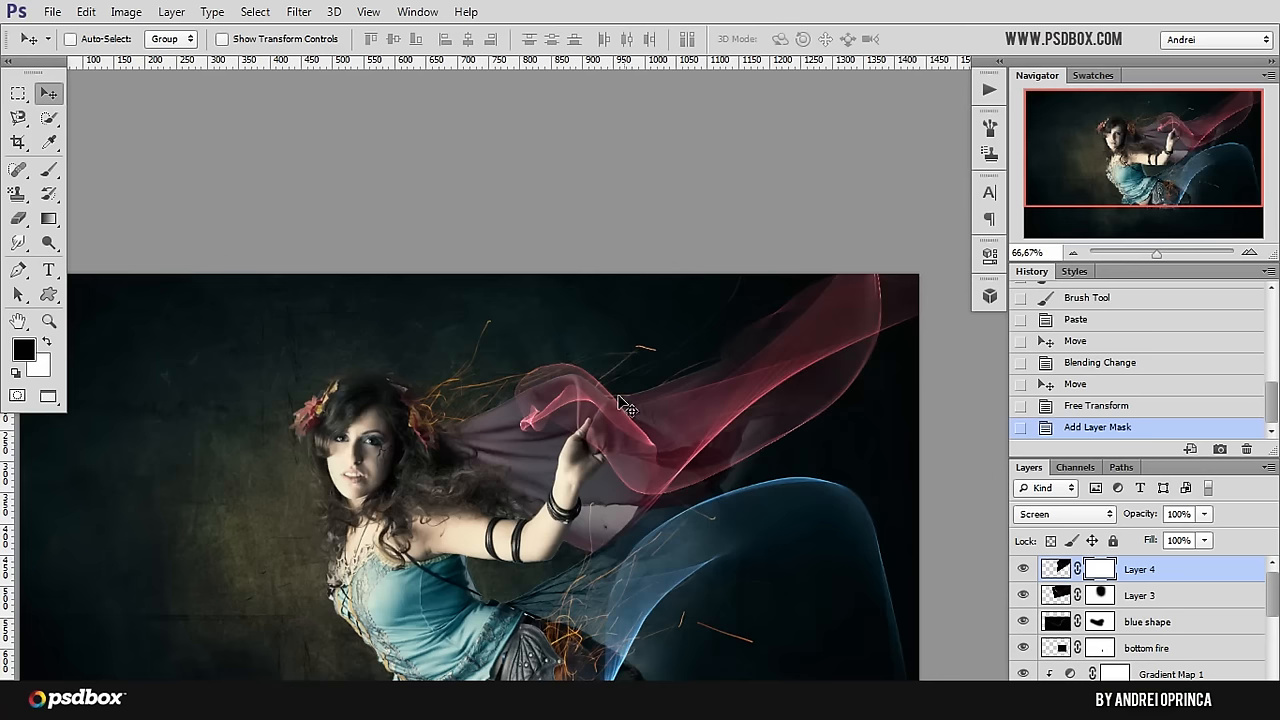
pyautogui.press('b')
pyautogui.moveTo(520, 380)
pyautogui.mouseDown()
pyautogui.moveTo(580, 356)
pyautogui.moveTo(550, 388)
pyautogui.mouseUp()
pyautogui.moveTo(550, 390); pyautogui.dragTo(612, 361)
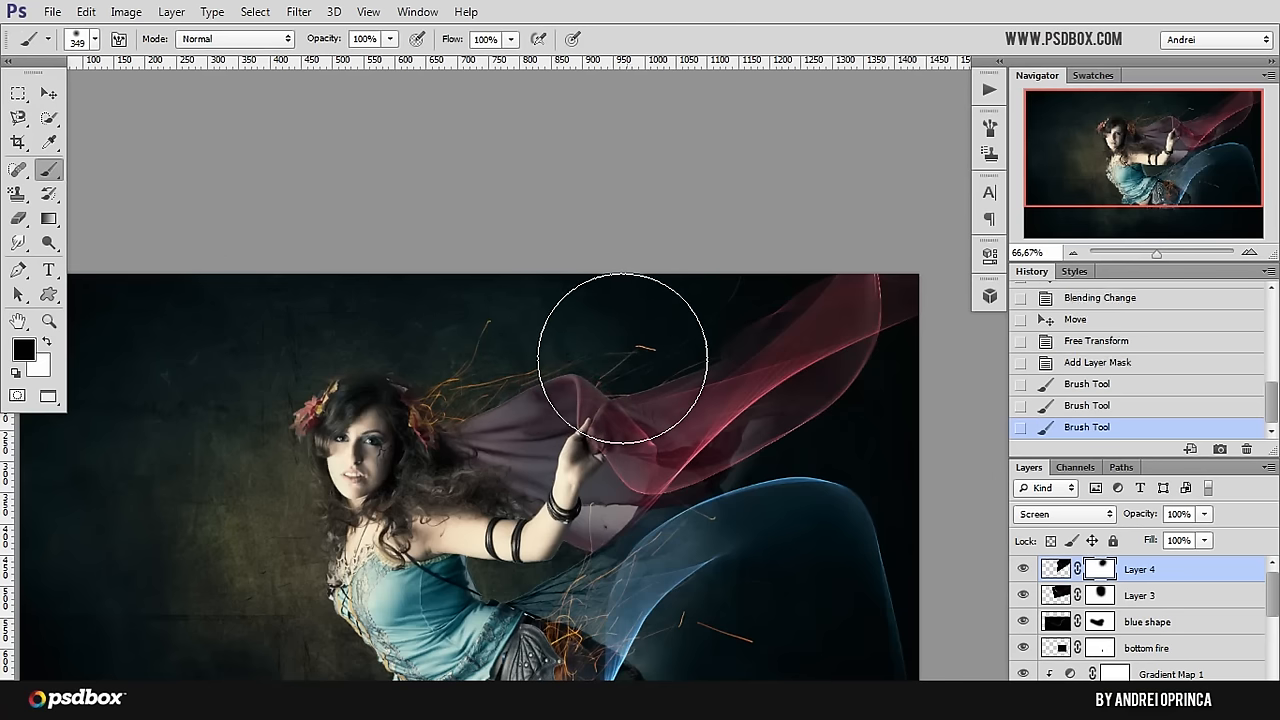
pyautogui.click(626, 367)
pyautogui.click(622, 373)
pyautogui.click(612, 358)
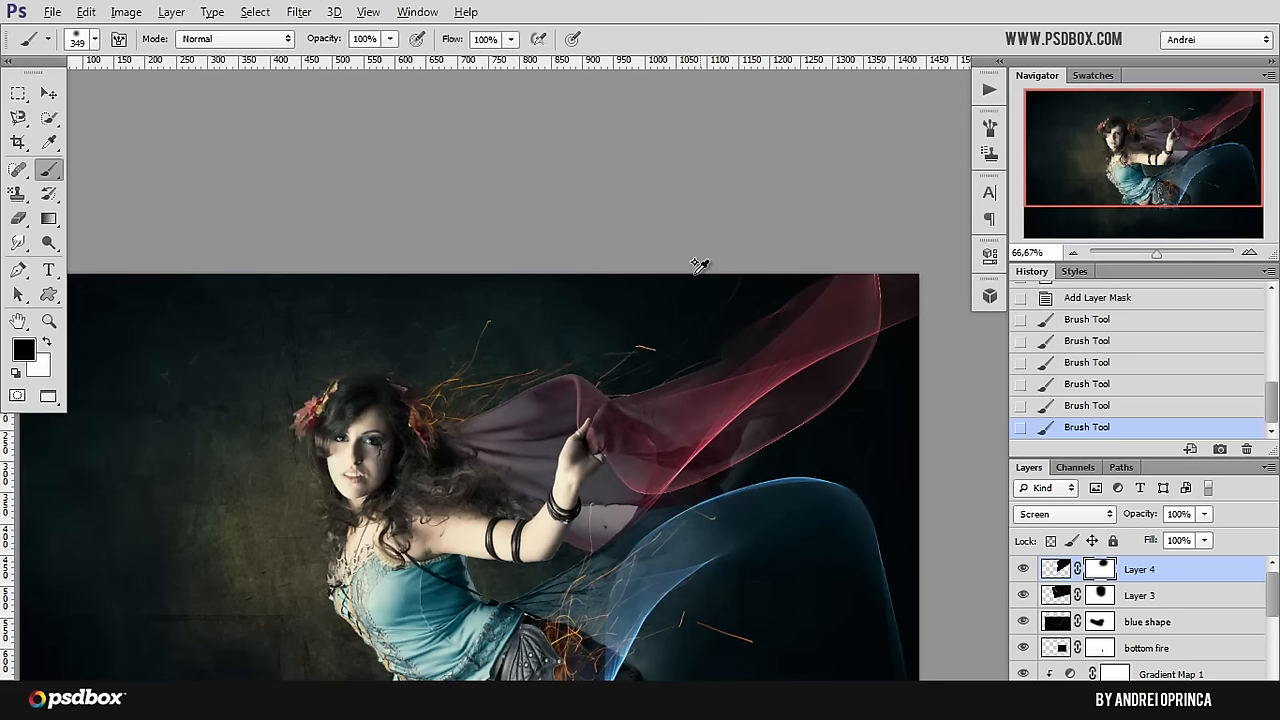
# Step: Open image 7 from the flames folder, cut its whole canvas and close the file without saving
pyautogui.scroll(-1, 699, 265)
pyautogui.scroll(1, 648, 400)
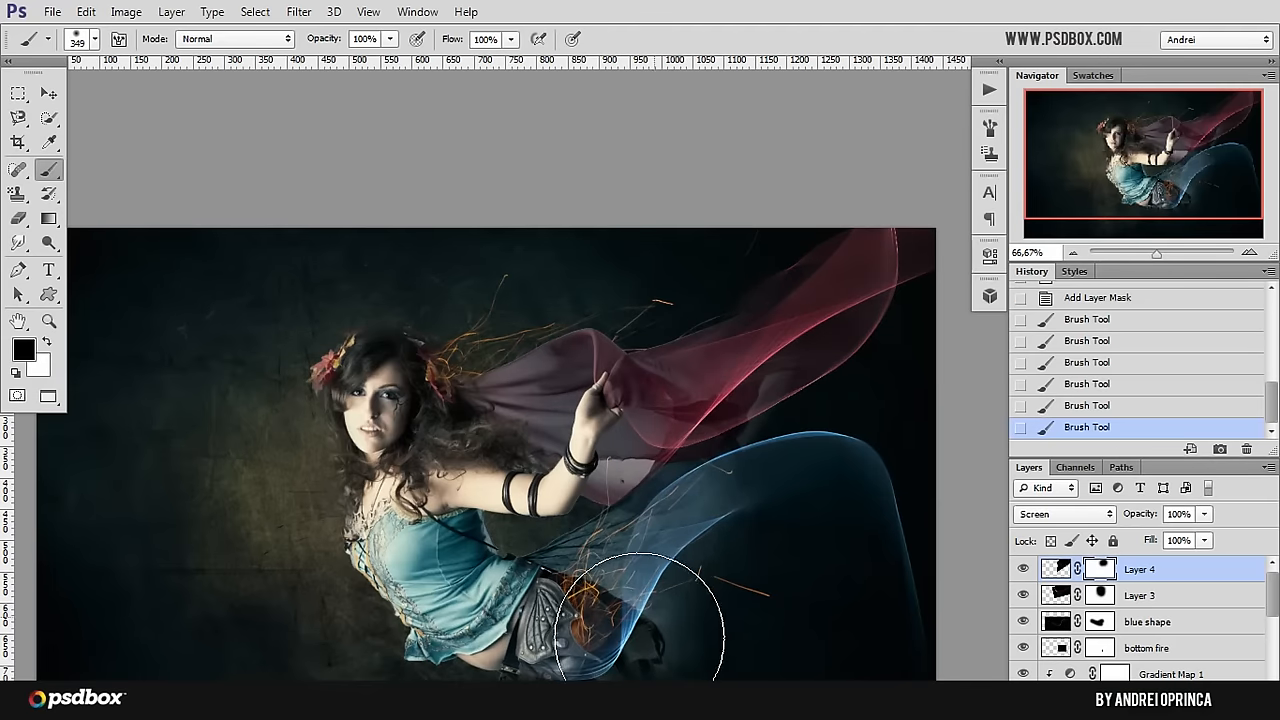
pyautogui.moveTo(638, 601); pyautogui.dragTo(603, 562)
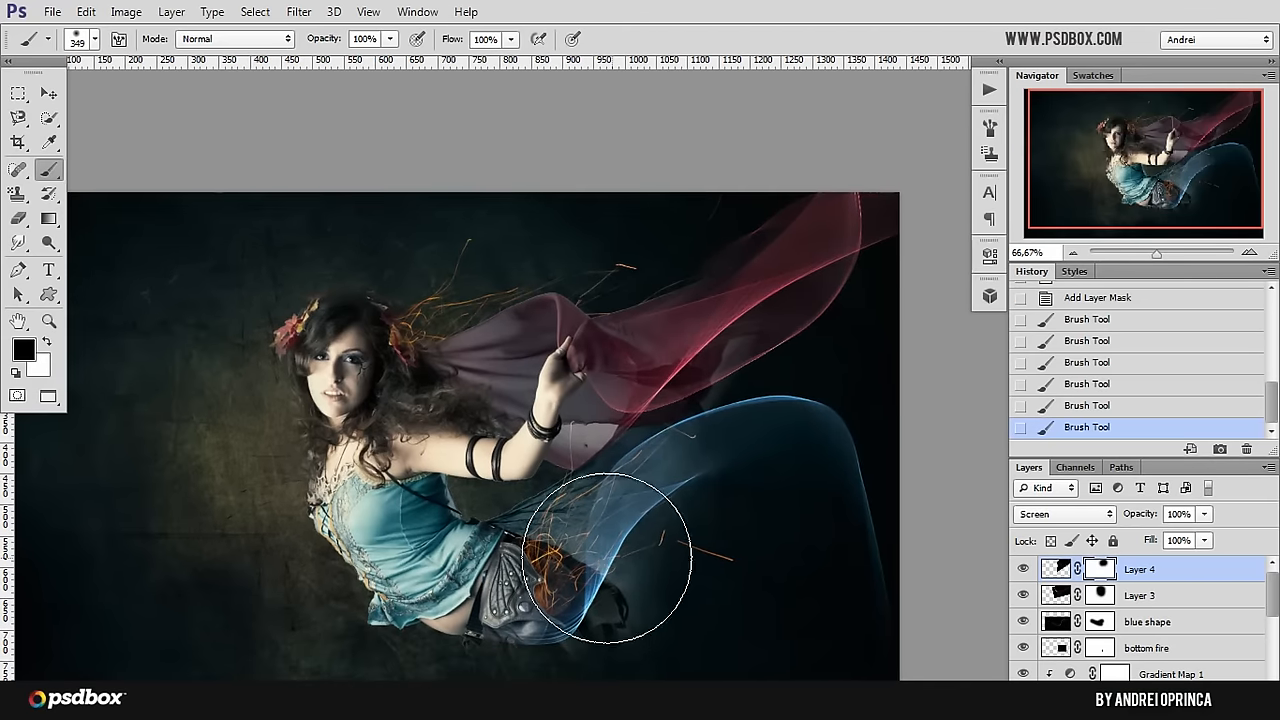
pyautogui.hotkey('ctrl', 'o')
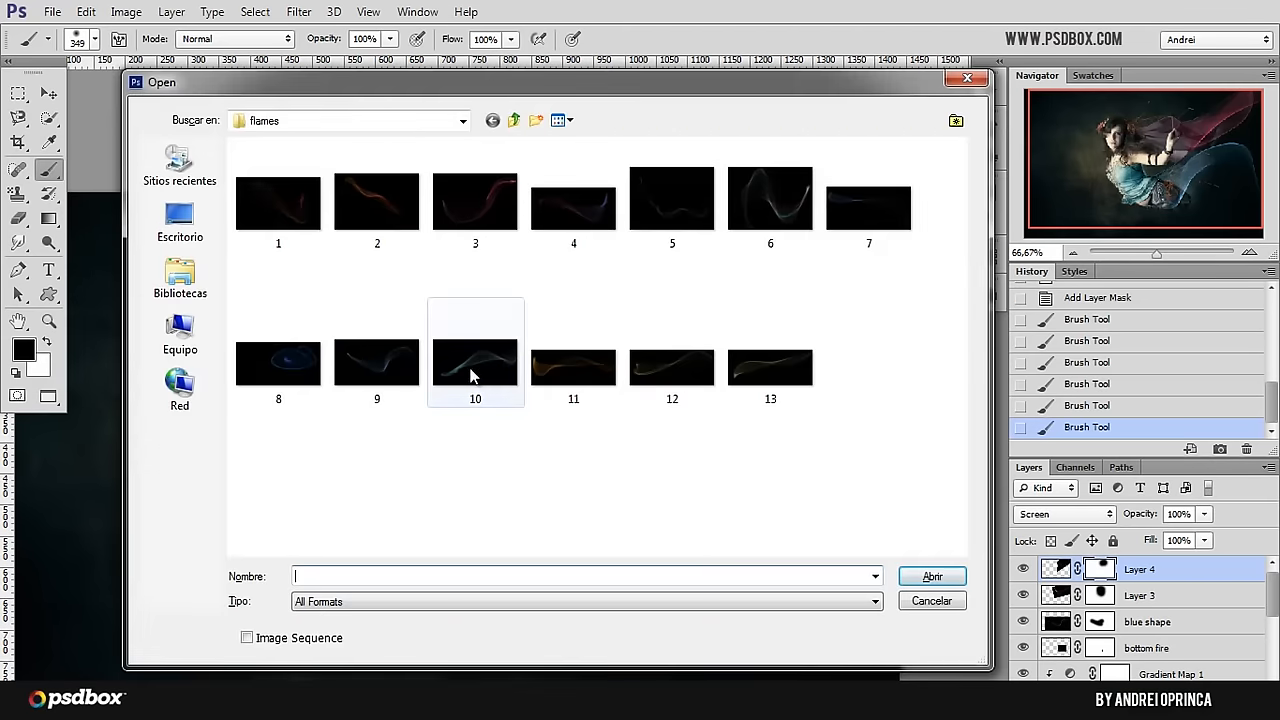
pyautogui.click(868, 205)
pyautogui.click(928, 577)
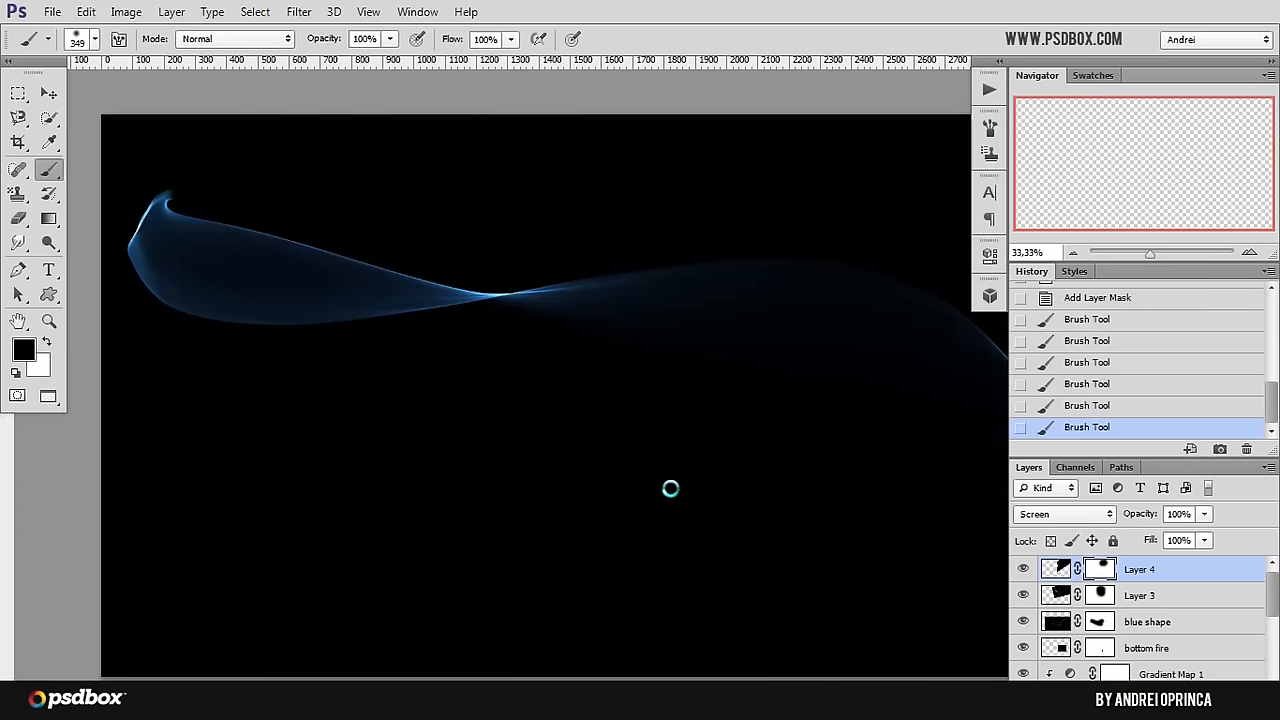
pyautogui.hotkey('ctrl', 'a')
pyautogui.hotkey('ctrl', 'w')
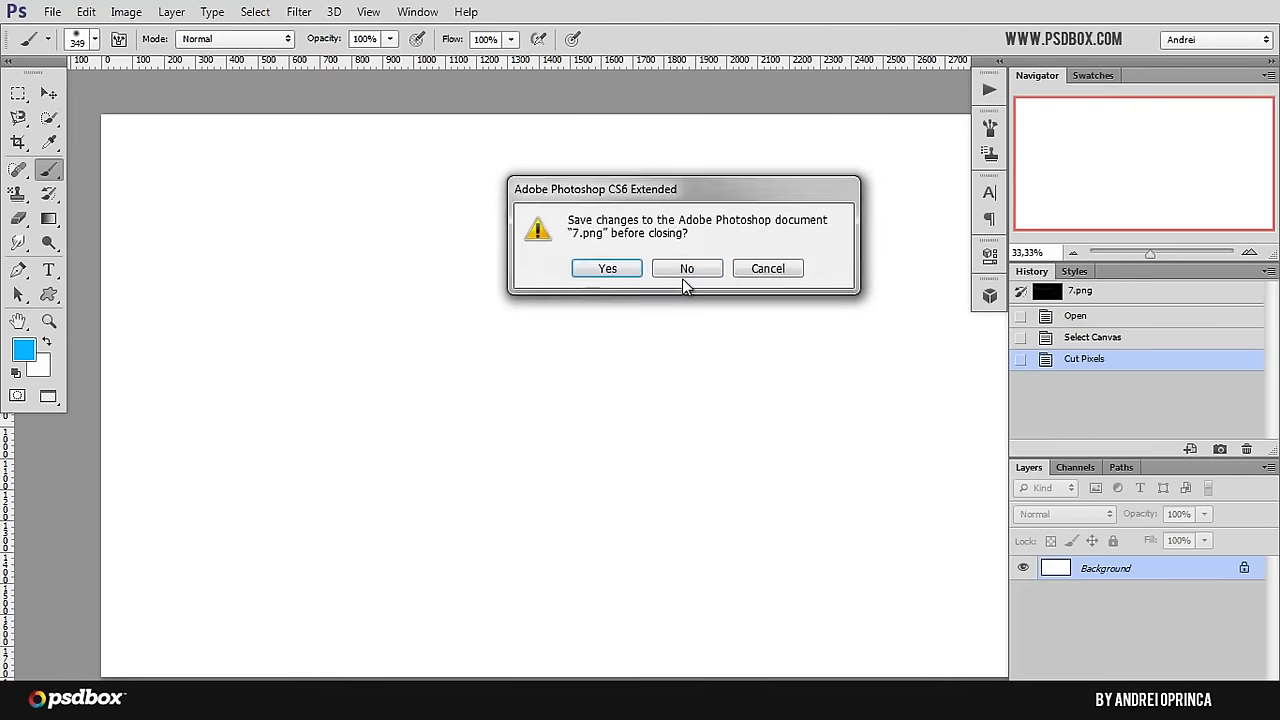
pyautogui.click(686, 266)
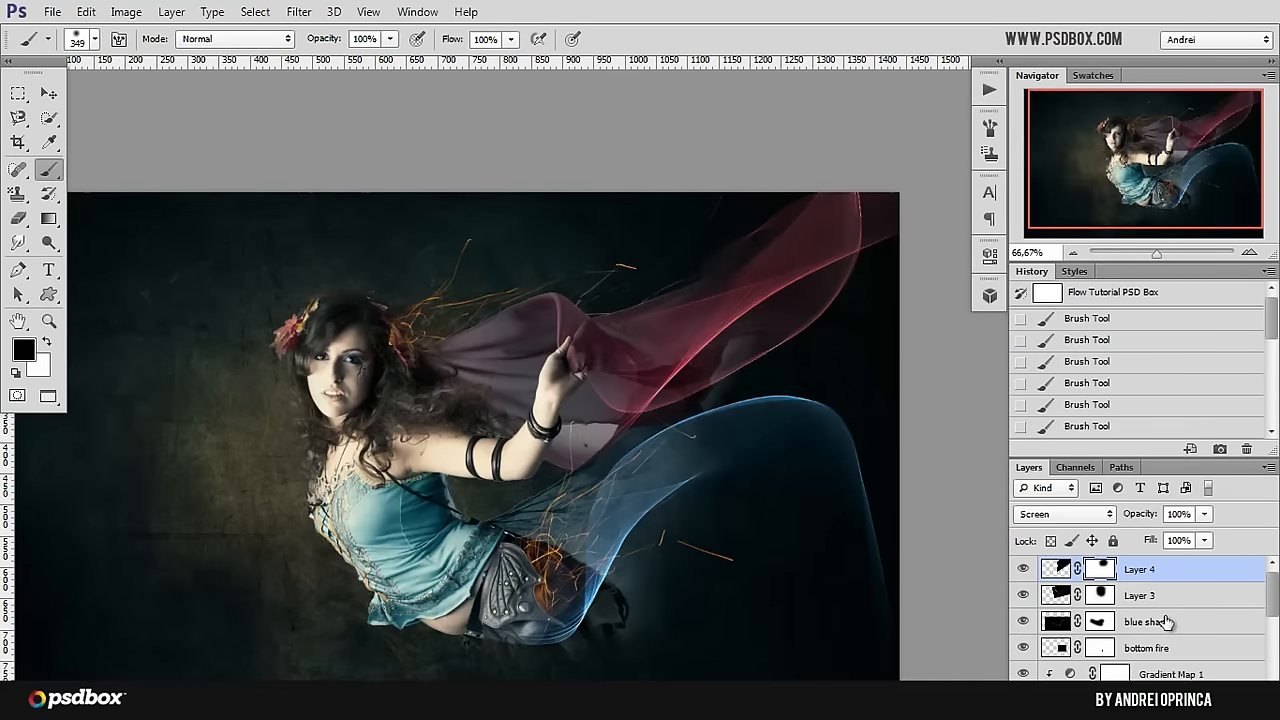
# Step: Paste the cut flame image as a new layer at the top and set its blending mode to Screen
pyautogui.hotkey('ctrl', 'v')
pyautogui.keyDown('alt'); pyautogui.scroll(-1, 614, 466); pyautogui.keyUp('alt')
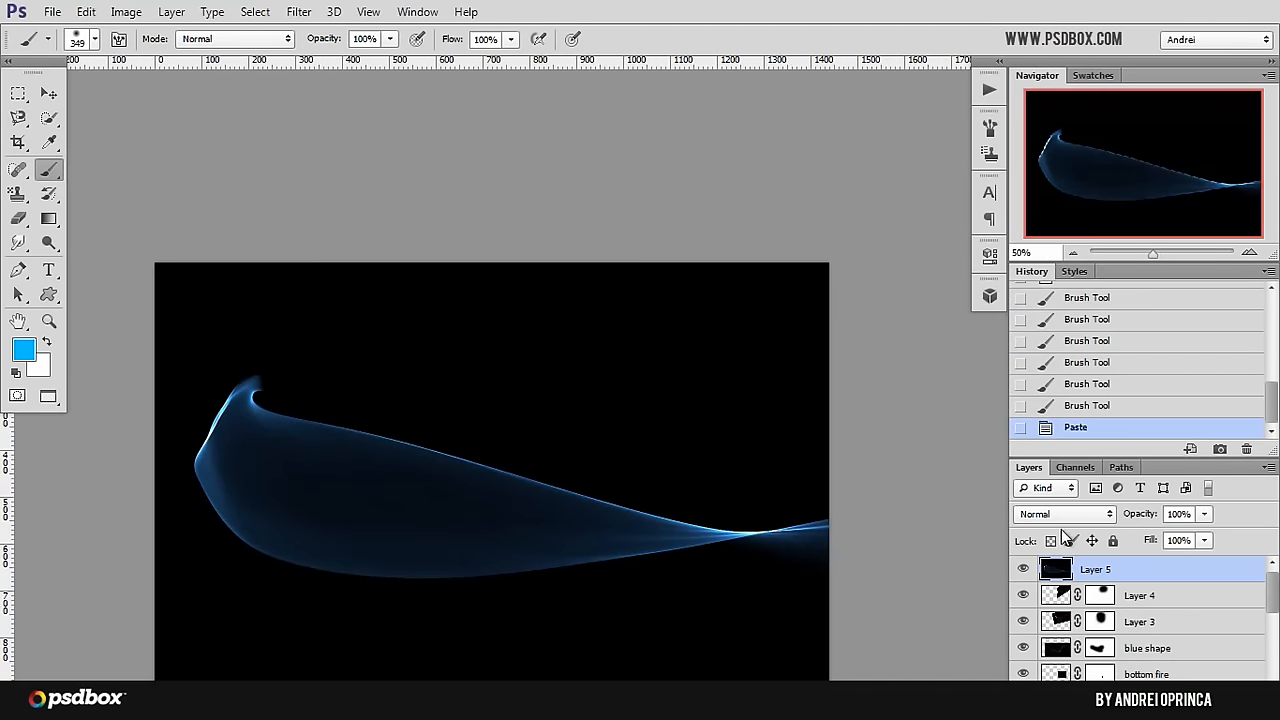
pyautogui.click(1065, 514)
pyautogui.click(1070, 180)
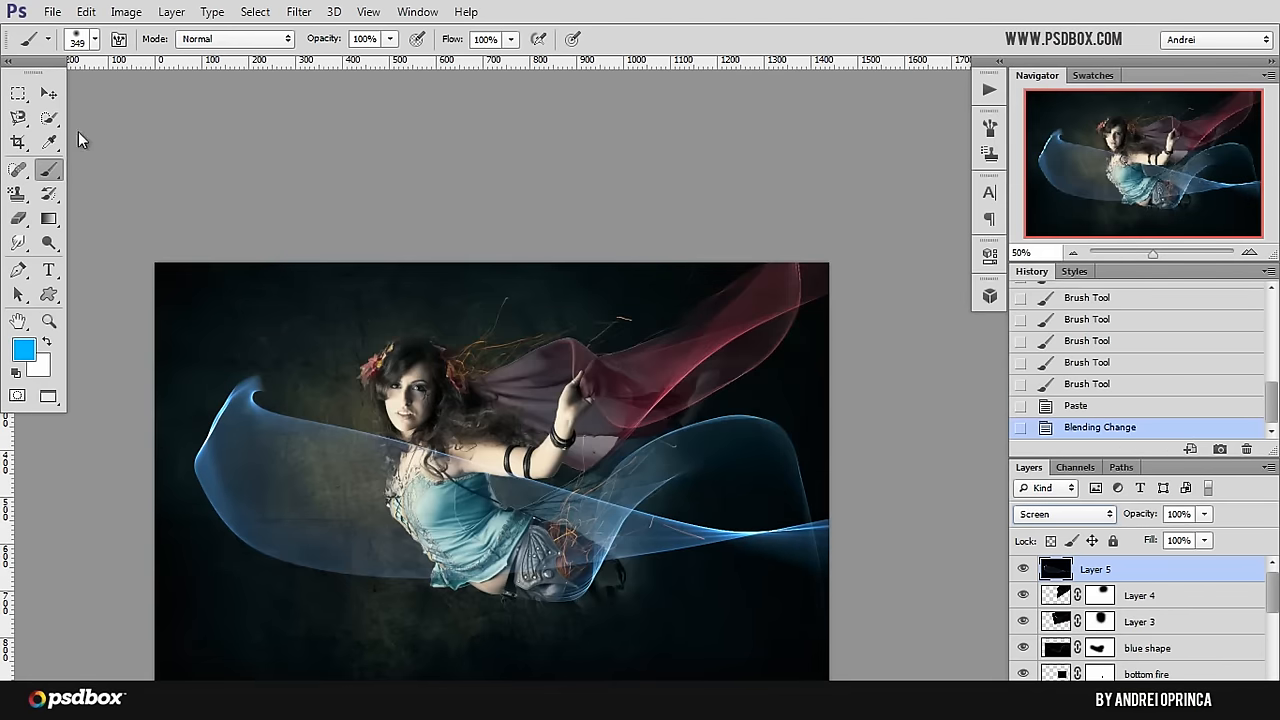
# Step: Scale the pasted flame to about 35.5%, rotate it to about -30° and move it over her legs and the lower-right part of the image
pyautogui.click(48, 92)
pyautogui.scroll(-2, 293, 227)
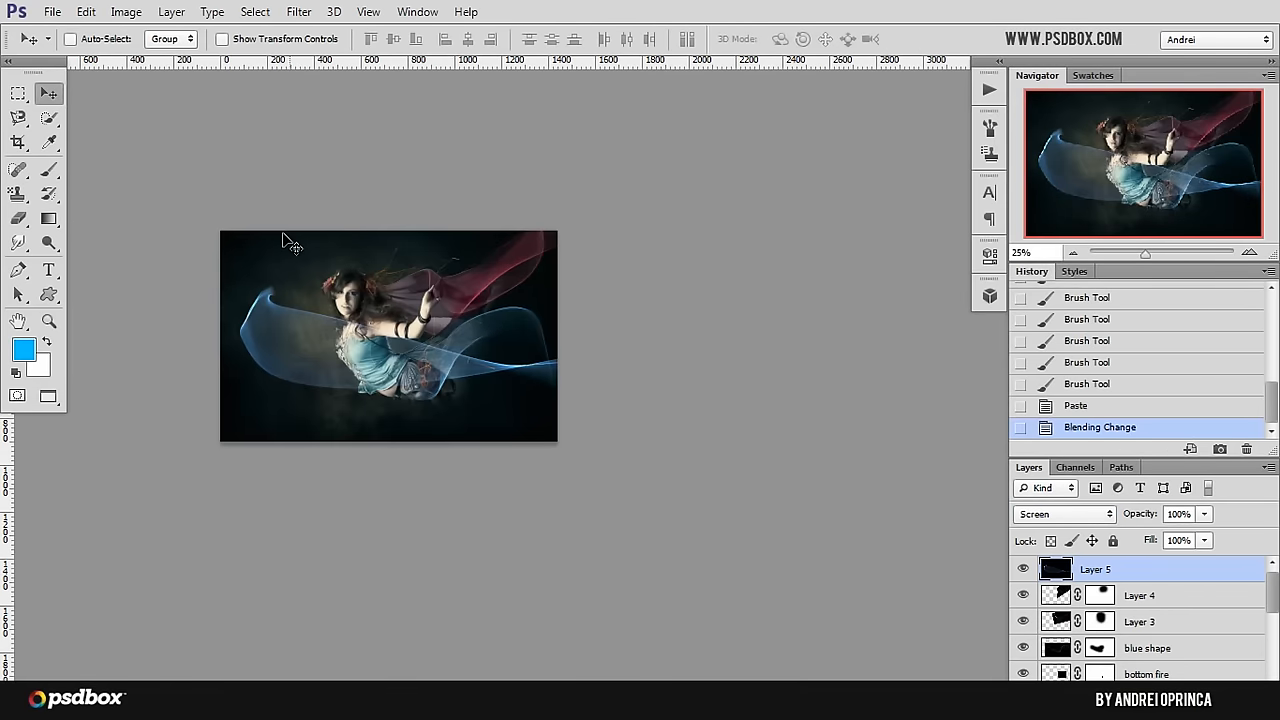
pyautogui.hotkey('ctrl', 't')
pyautogui.moveTo(221, 232); pyautogui.dragTo(749, 502)
pyautogui.moveTo(792, 557); pyautogui.dragTo(569, 353)
pyautogui.scroll(1, 569, 353)
pyautogui.moveTo(591, 252); pyautogui.dragTo(519, 369)
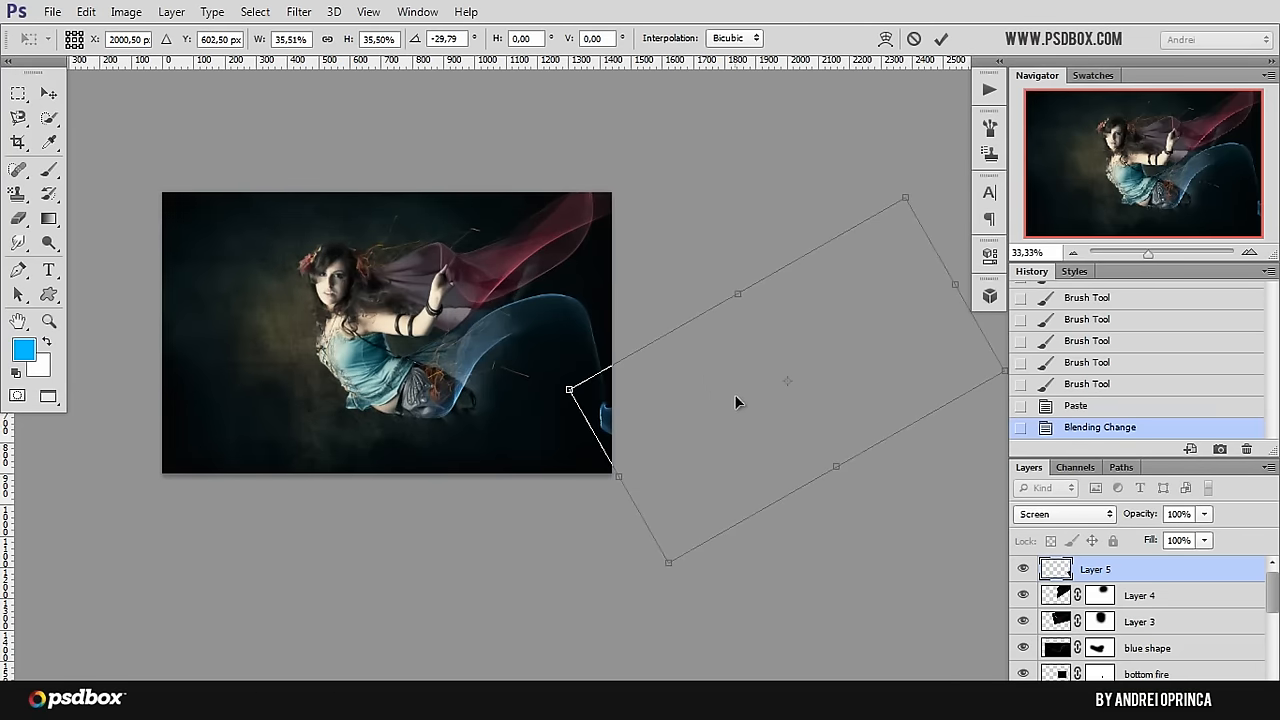
pyautogui.moveTo(735, 401); pyautogui.dragTo(463, 383)
# Step: Enlarge the flame to about 41.7%, place it trailing from her hips toward the image's right edge, and apply the transform
pyautogui.scroll(1, 480, 430)
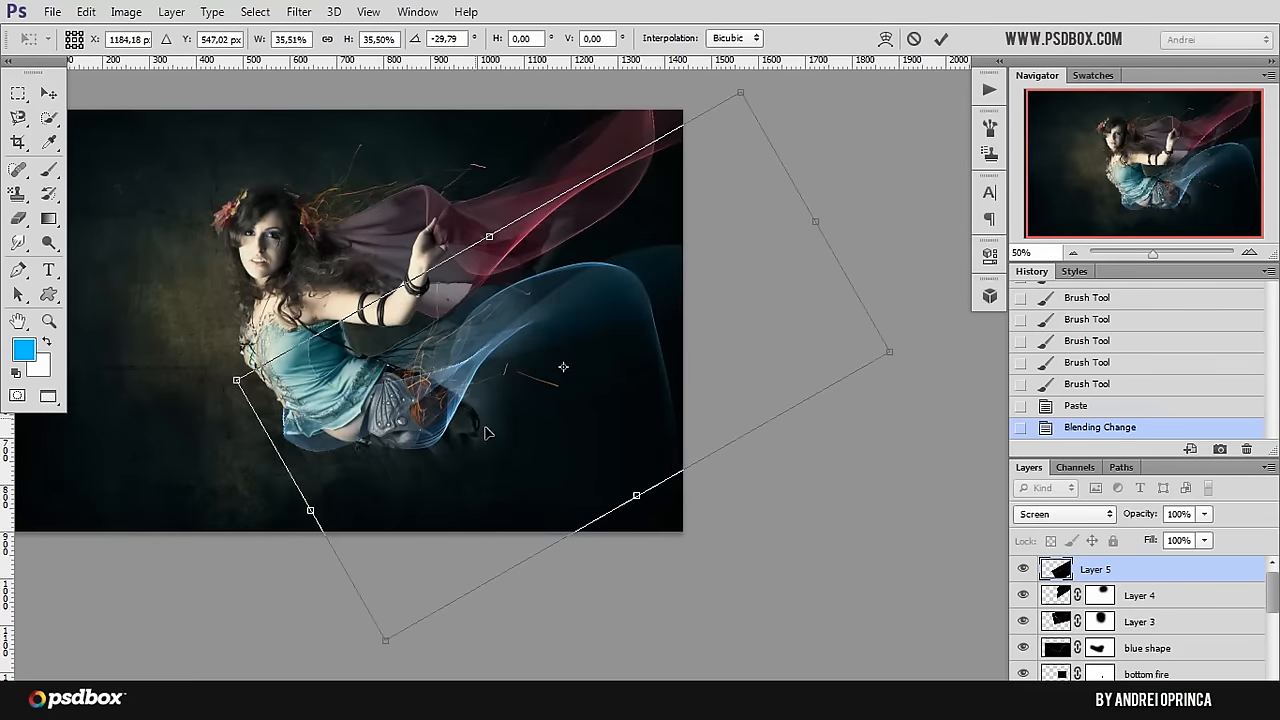
pyautogui.moveTo(487, 432); pyautogui.dragTo(562, 429)
pyautogui.moveTo(847, 91); pyautogui.dragTo(945, 95)
pyautogui.moveTo(797, 378); pyautogui.dragTo(783, 401)
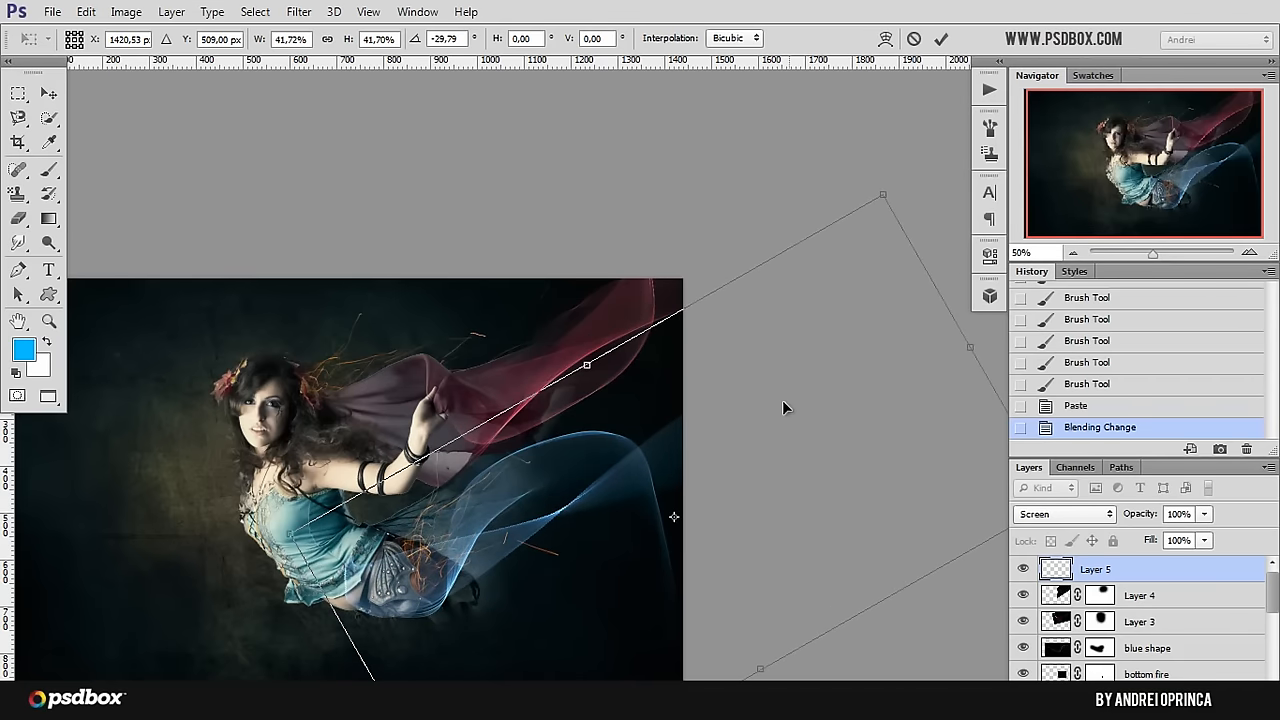
pyautogui.press('Return')
# Step: Bend the flame layer with the Polar Coordinates distortion, using Rectangular to Polar
pyautogui.hotkey('ctrl', '+')
pyautogui.moveTo(514, 583); pyautogui.dragTo(572, 508)
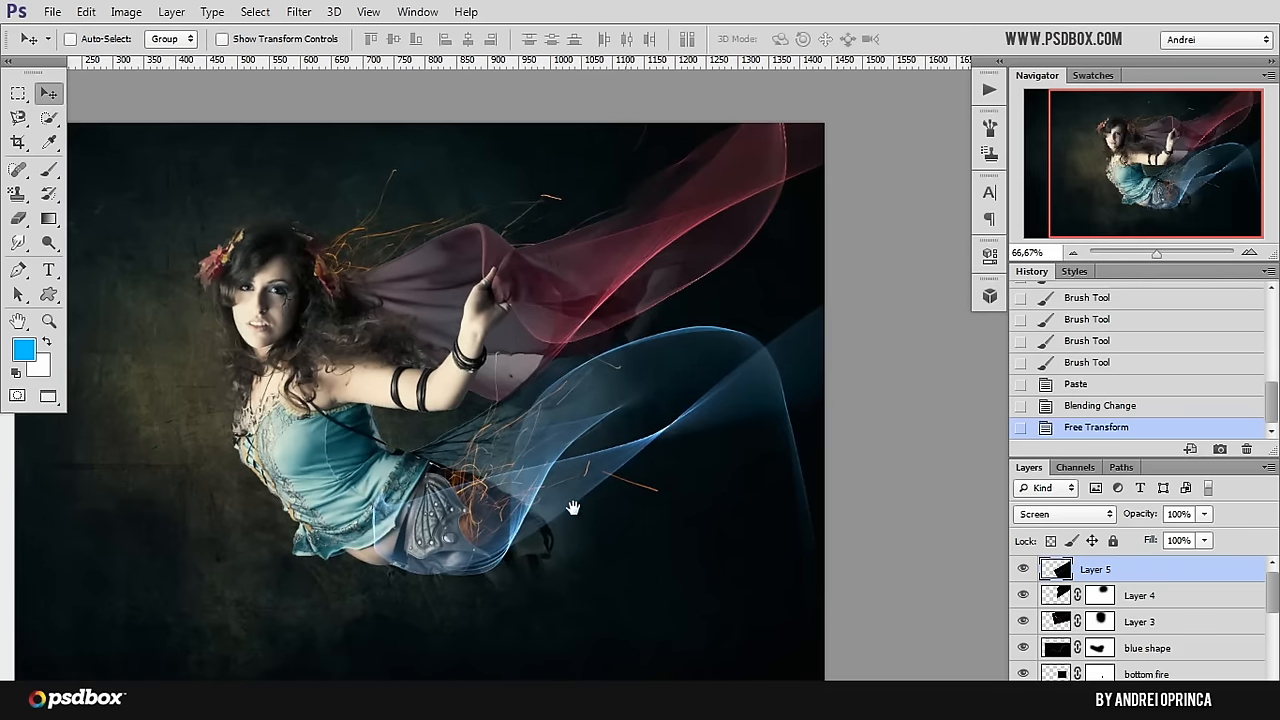
pyautogui.click(295, 12)
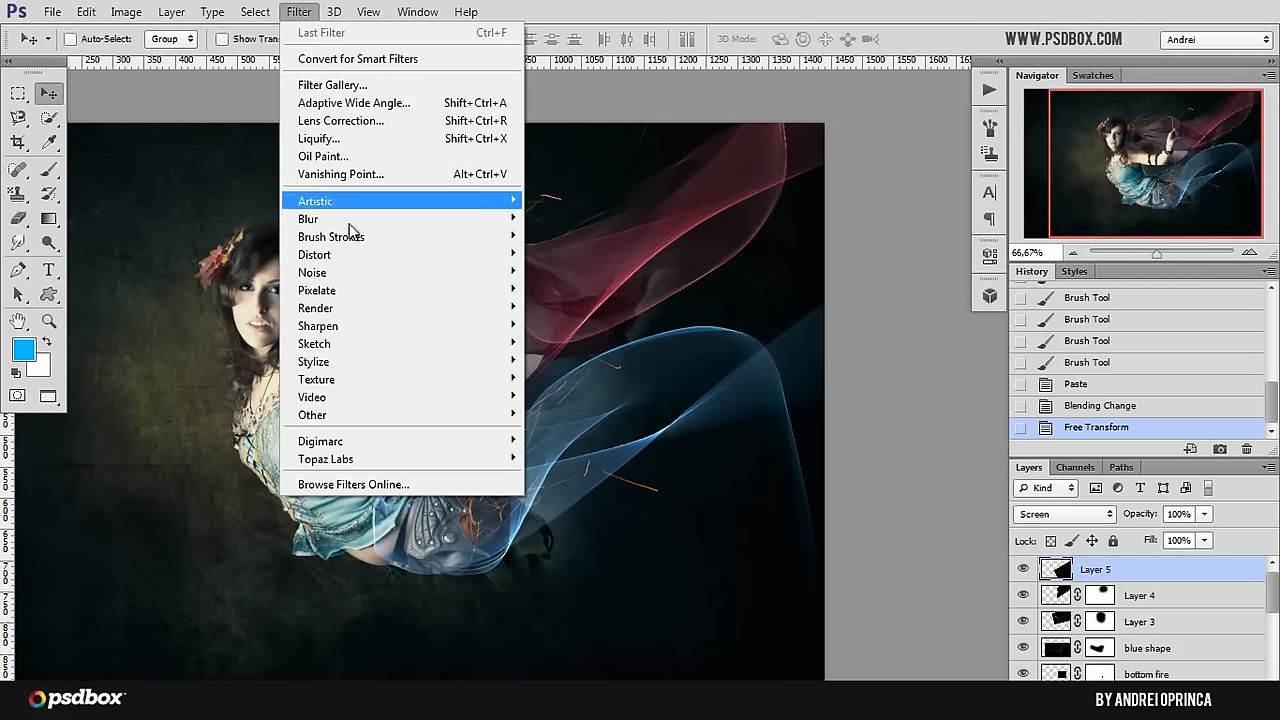
pyautogui.moveTo(343, 254)
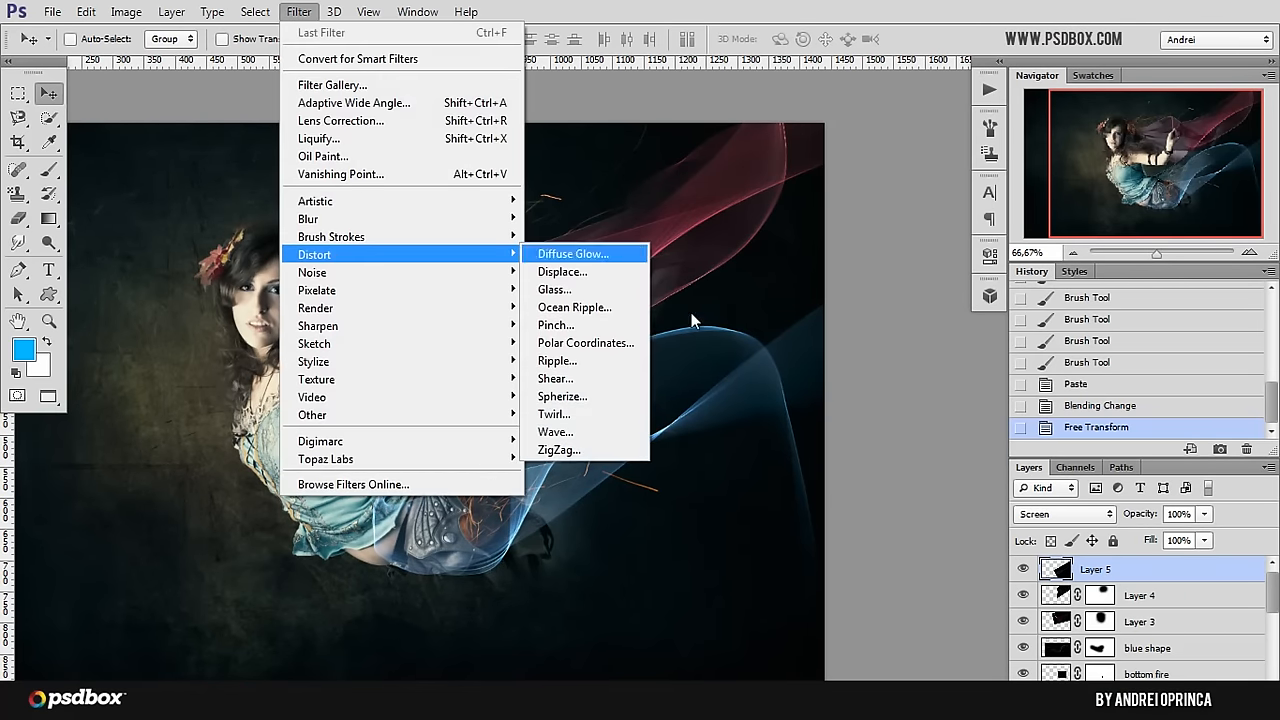
pyautogui.click(614, 343)
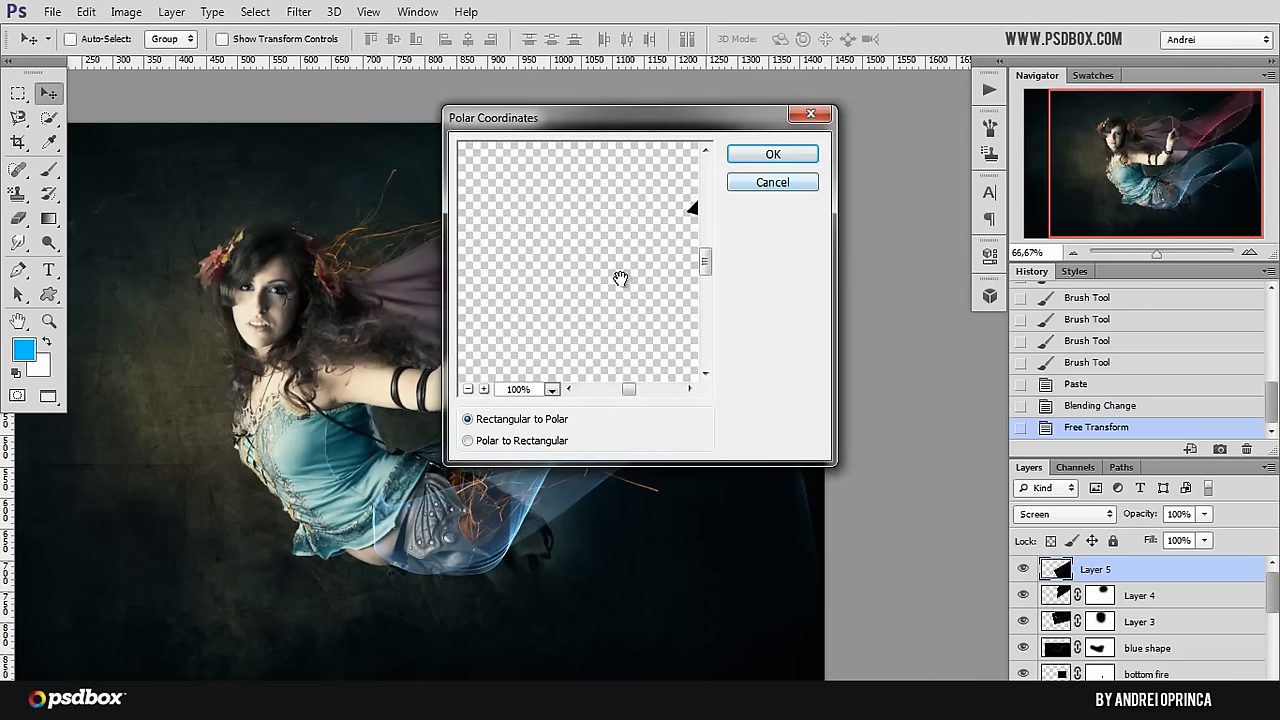
pyautogui.moveTo(631, 326); pyautogui.dragTo(598, 291)
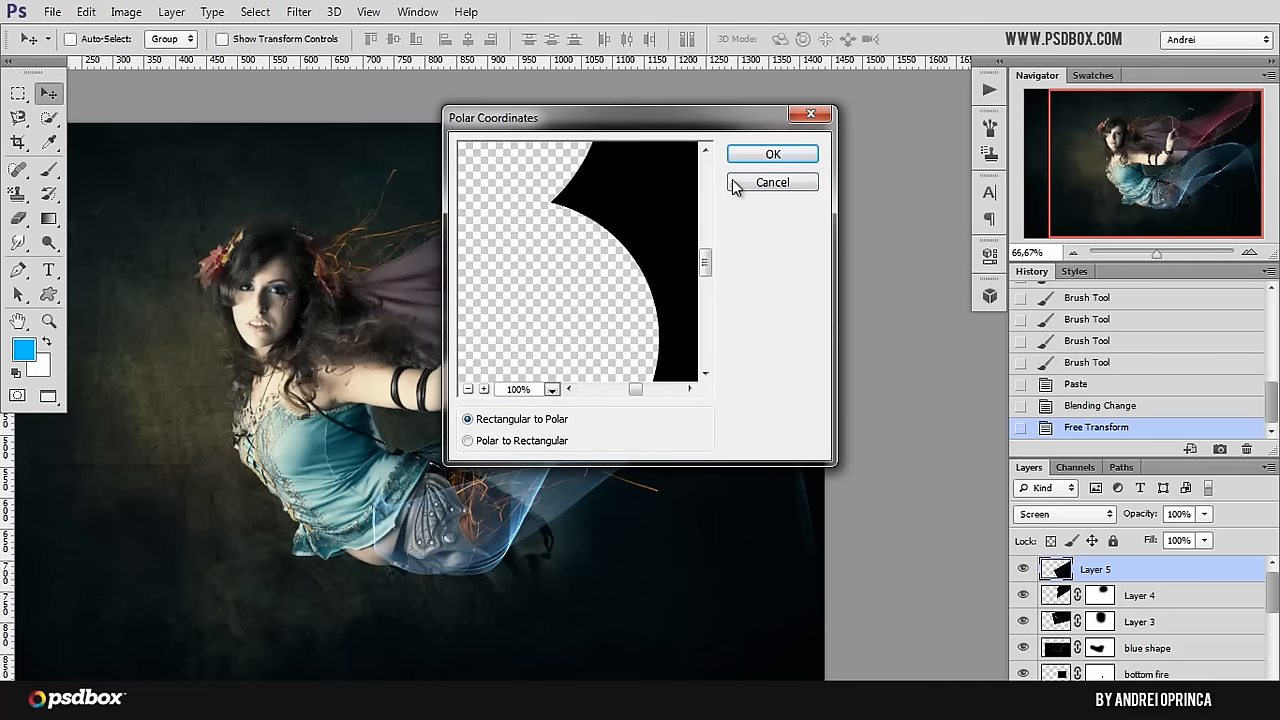
pyautogui.click(772, 153)
# Step: Move the curved flame up and to the left, scale it to about 57.4% and reposition it around her legs and the blue shape
pyautogui.moveTo(620, 497); pyautogui.dragTo(523, 396)
pyautogui.hotkey('ctrl', 't')
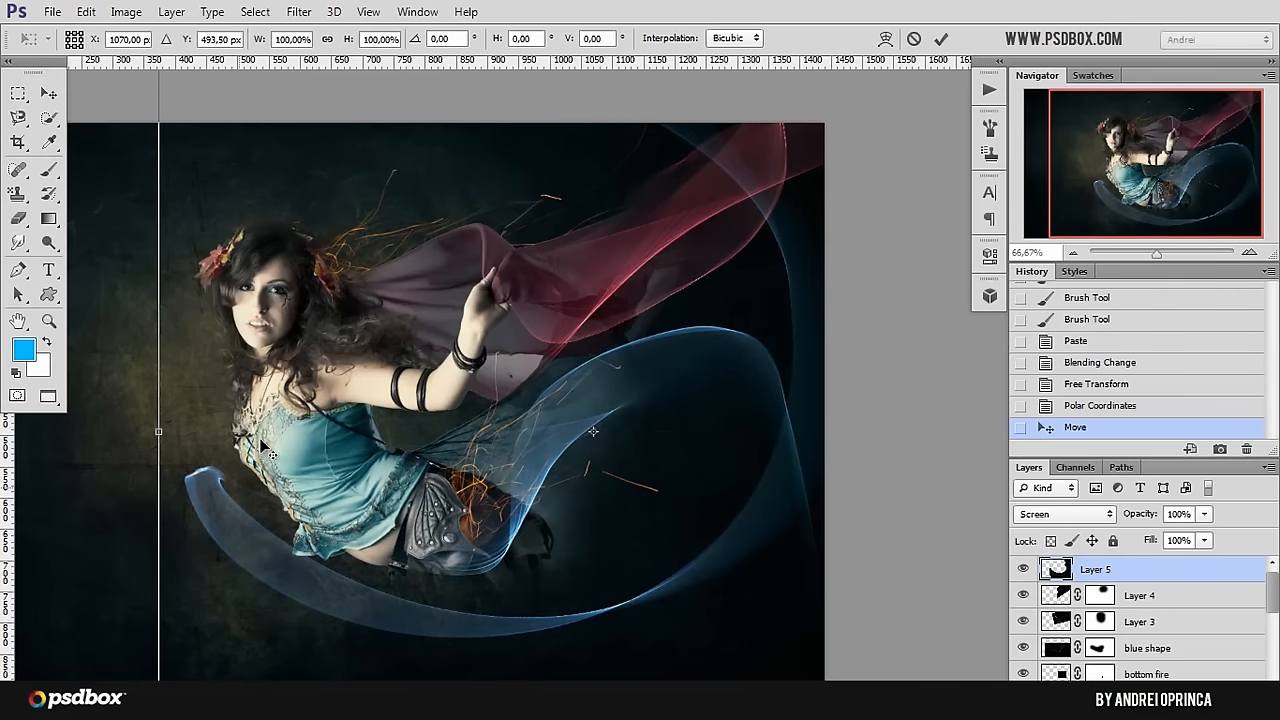
pyautogui.hotkey('ctrl', '-')
pyautogui.hotkey('ctrl', '-')
pyautogui.moveTo(213, 246); pyautogui.dragTo(394, 406)
pyautogui.moveTo(434, 506); pyautogui.dragTo(360, 450)
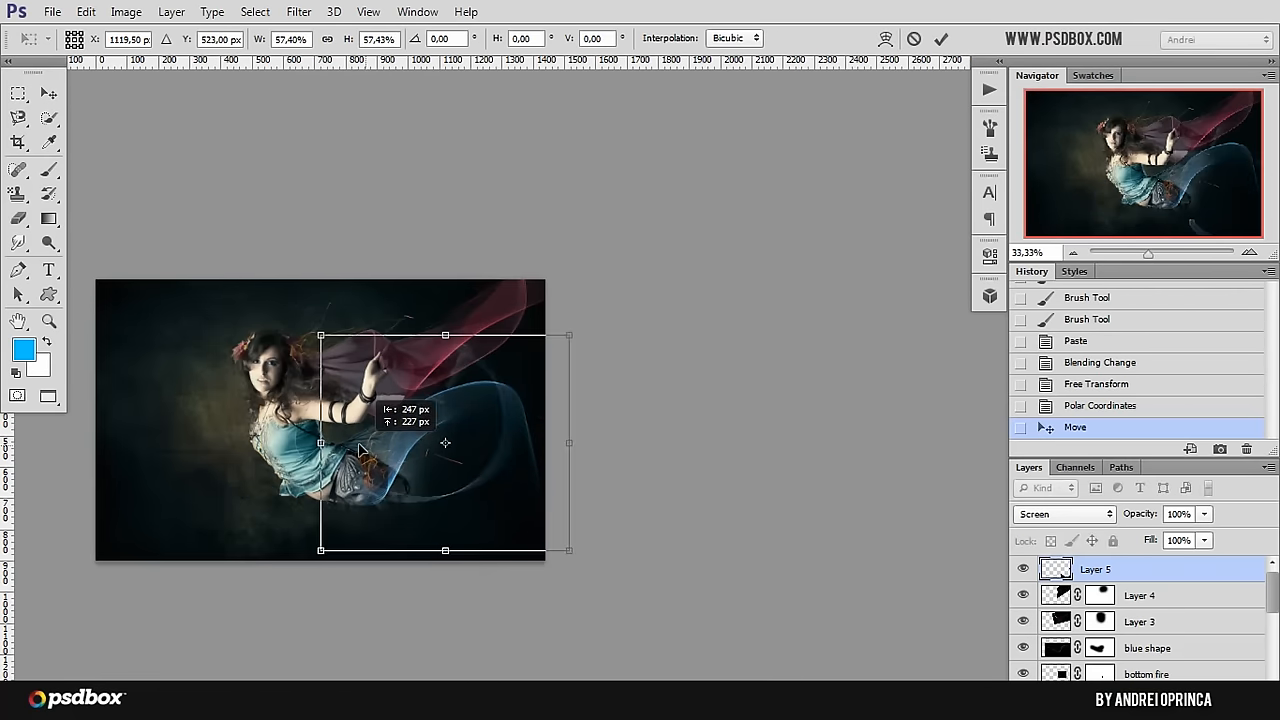
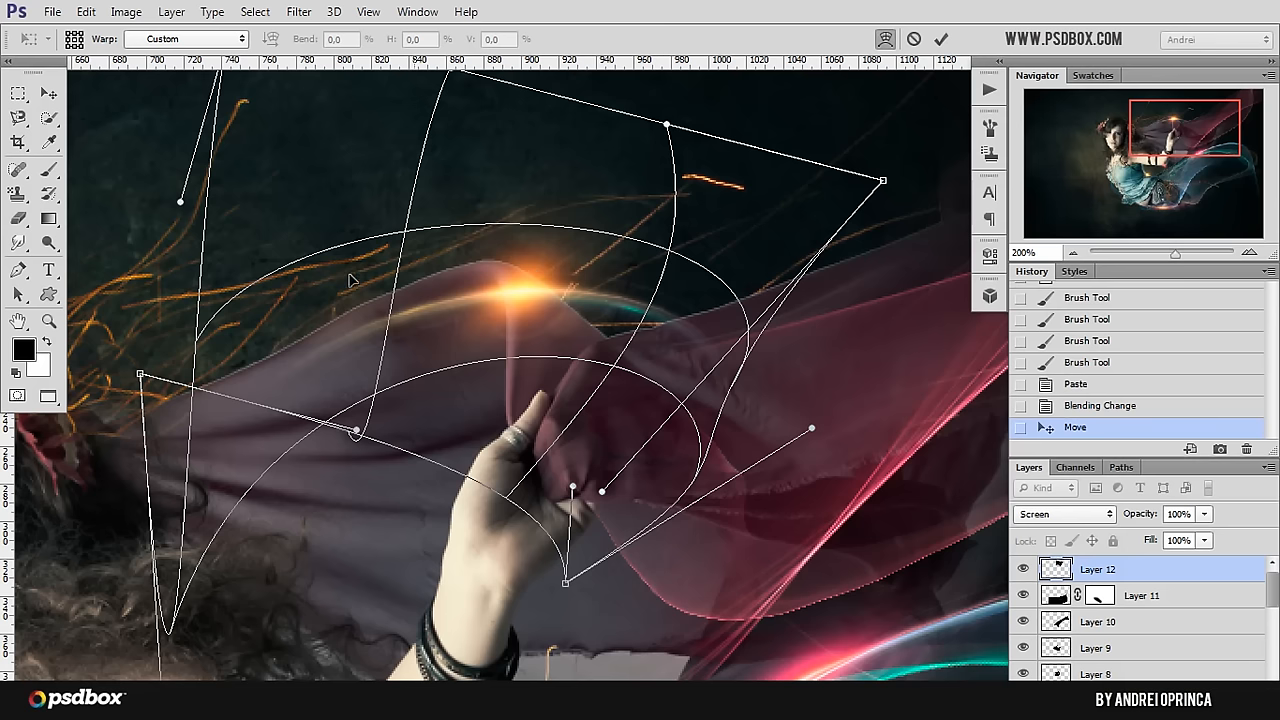
# Step: Warp the orange flare, pulling in its lower-left and upper-right corners so the light arcs along the veil's crest above the raised hand
pyautogui.moveTo(350, 280); pyautogui.dragTo(372, 372)
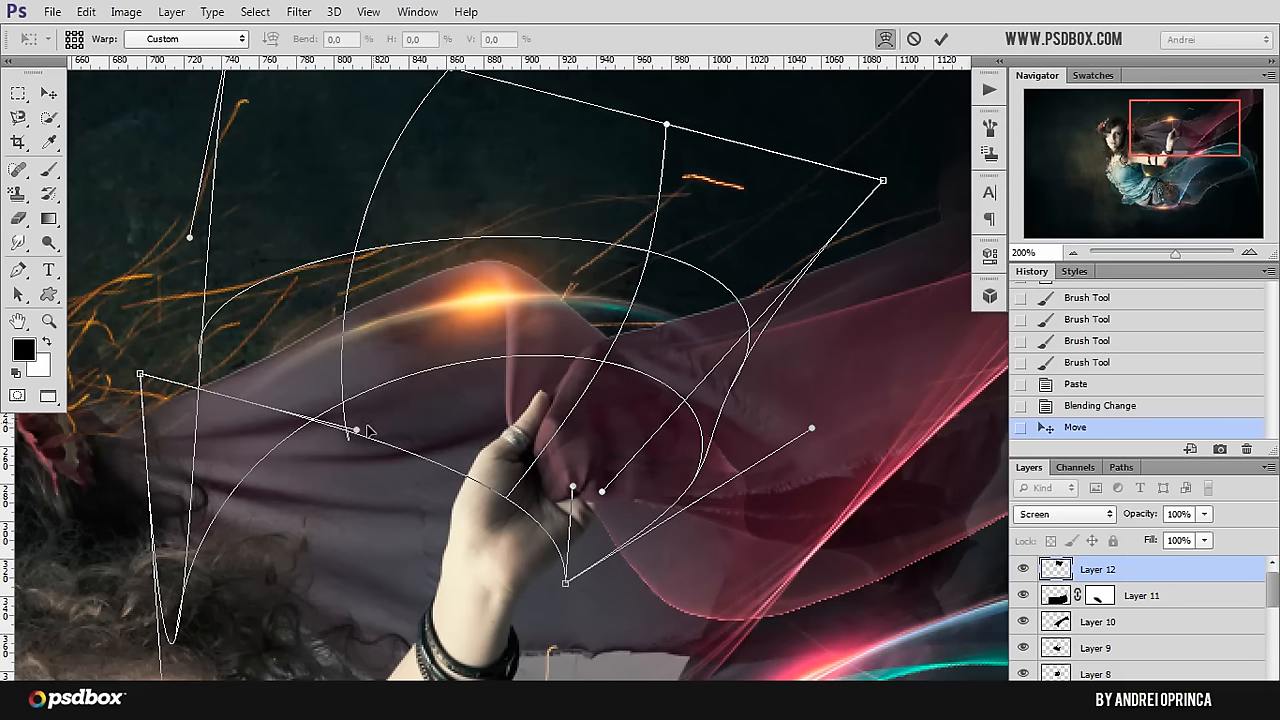
pyautogui.moveTo(357, 430); pyautogui.dragTo(391, 254)
pyautogui.moveTo(605, 430); pyautogui.dragTo(578, 403)
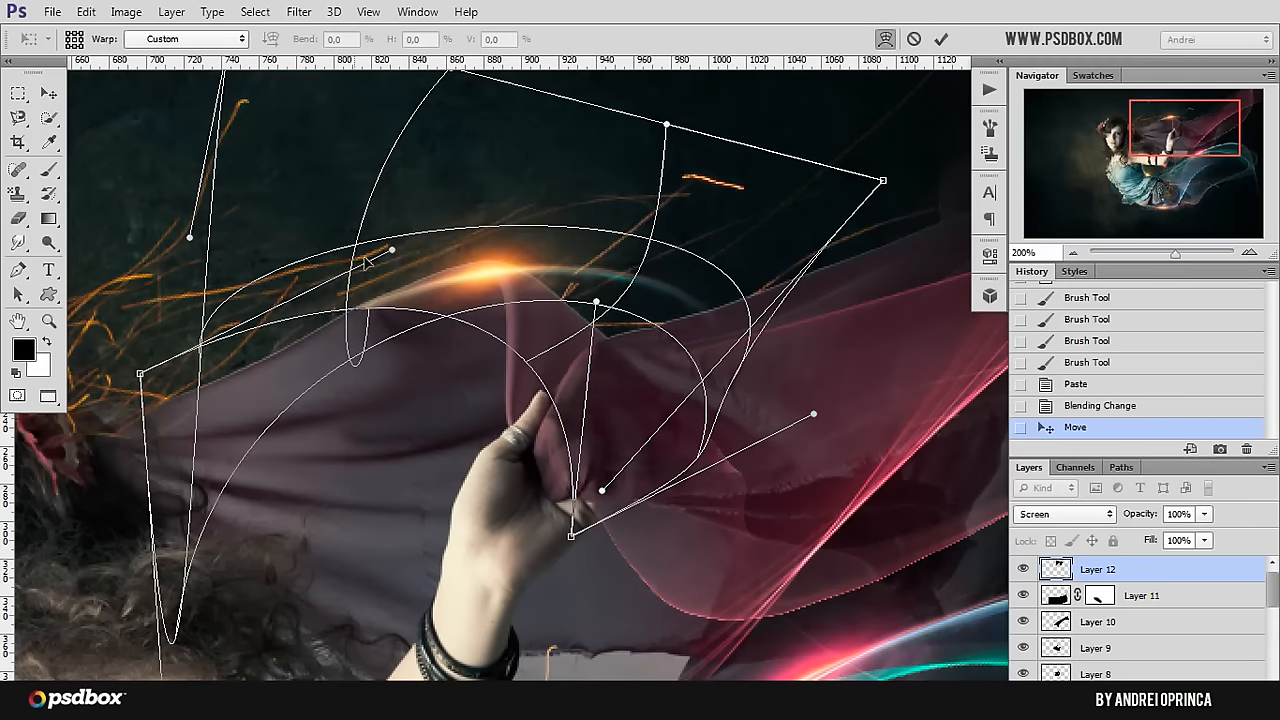
pyautogui.moveTo(141, 375); pyautogui.dragTo(197, 441)
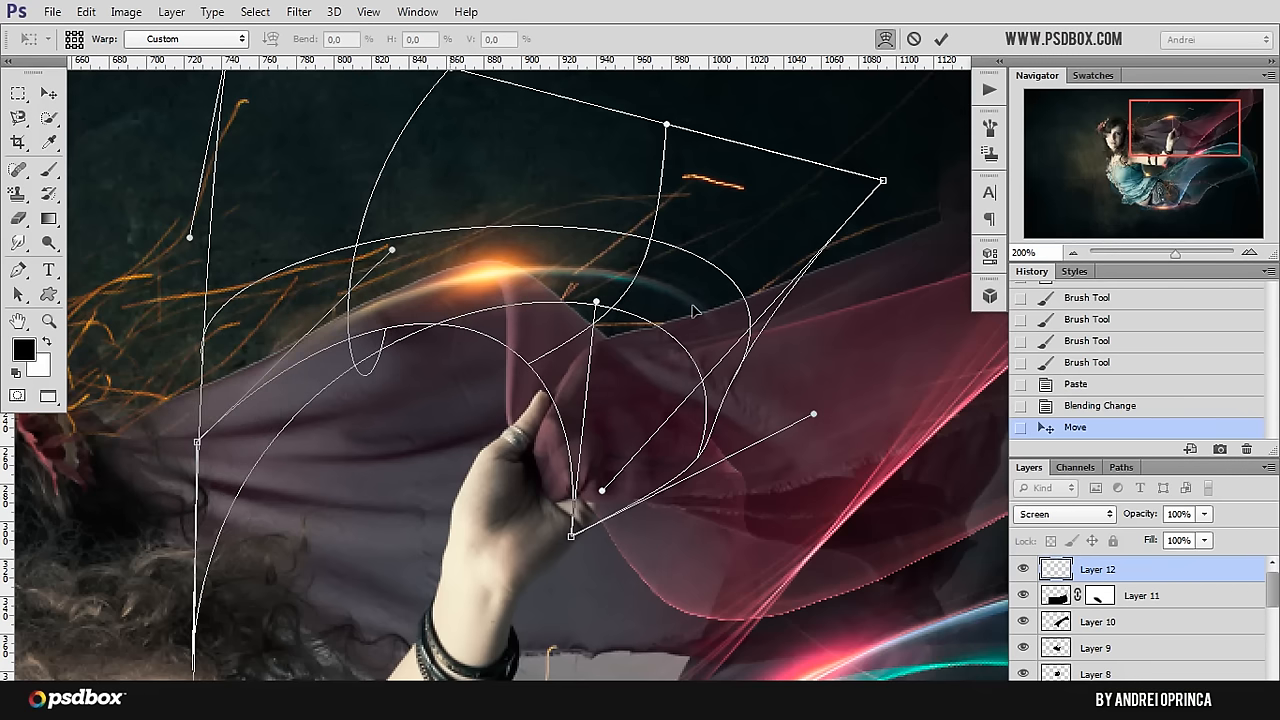
pyautogui.moveTo(683, 312); pyautogui.dragTo(582, 281)
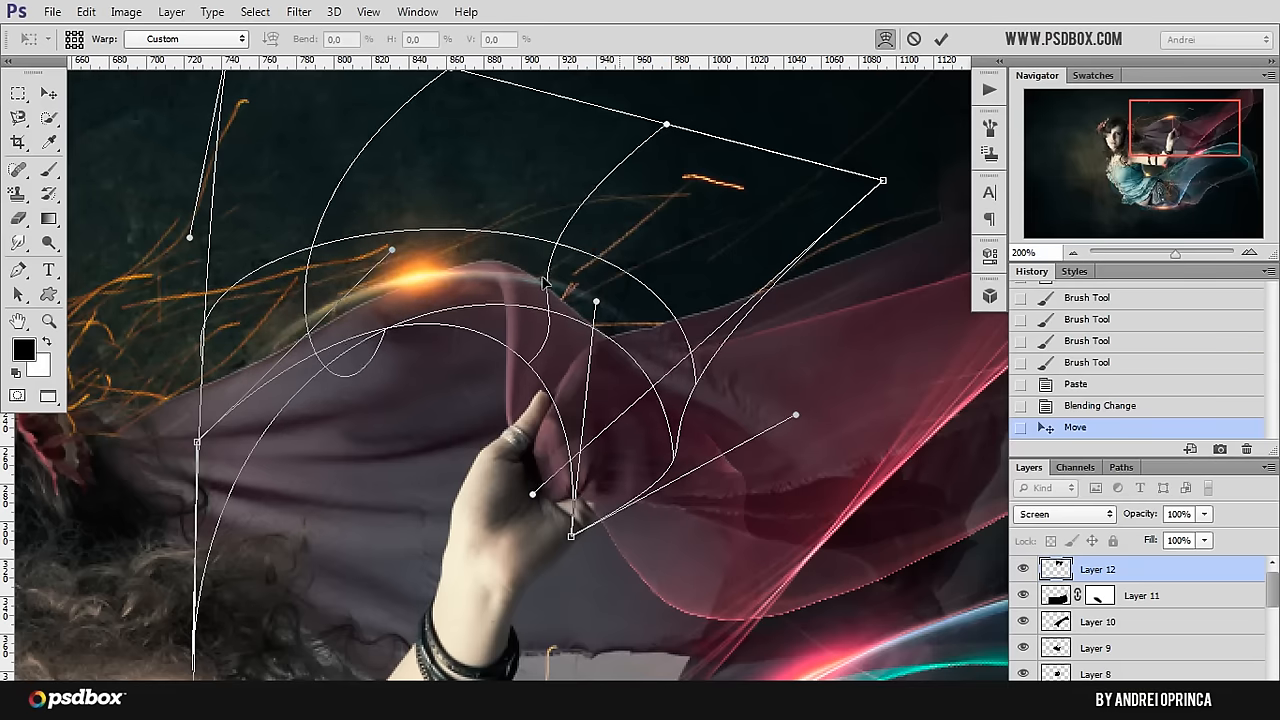
pyautogui.moveTo(307, 283); pyautogui.dragTo(344, 278)
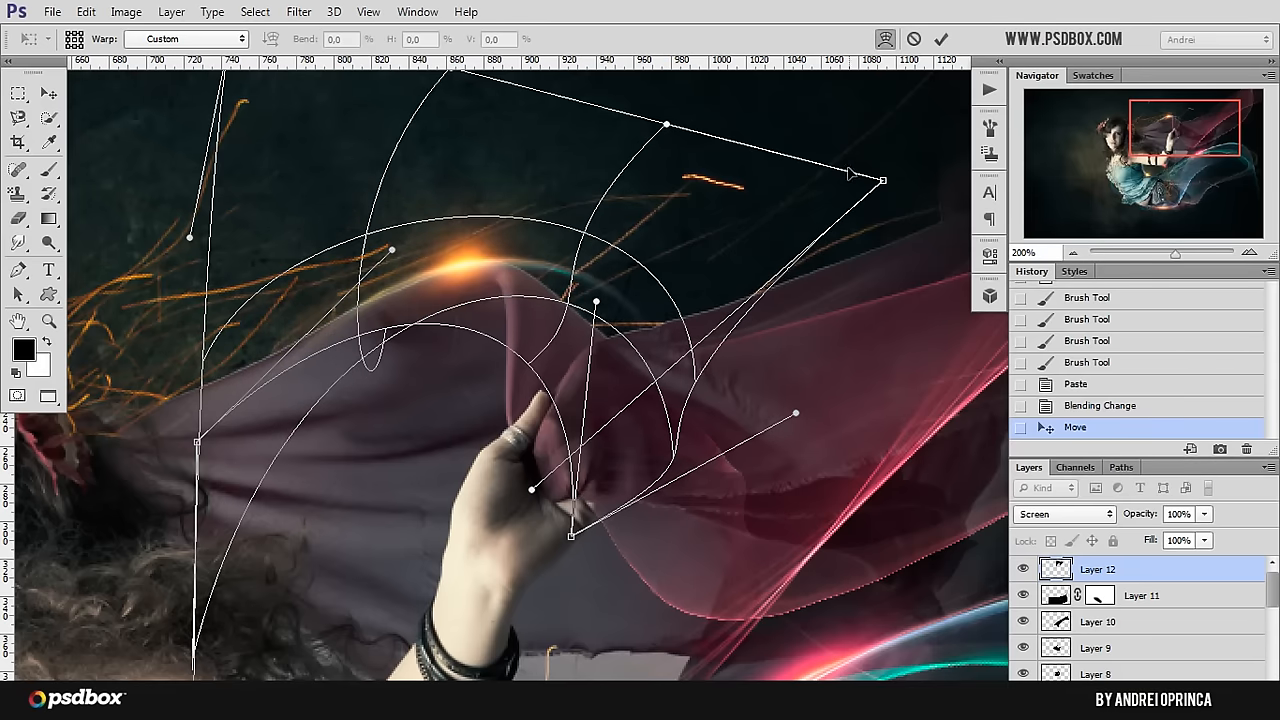
pyautogui.moveTo(882, 180); pyautogui.dragTo(757, 320)
pyautogui.moveTo(596, 356); pyautogui.dragTo(592, 354)
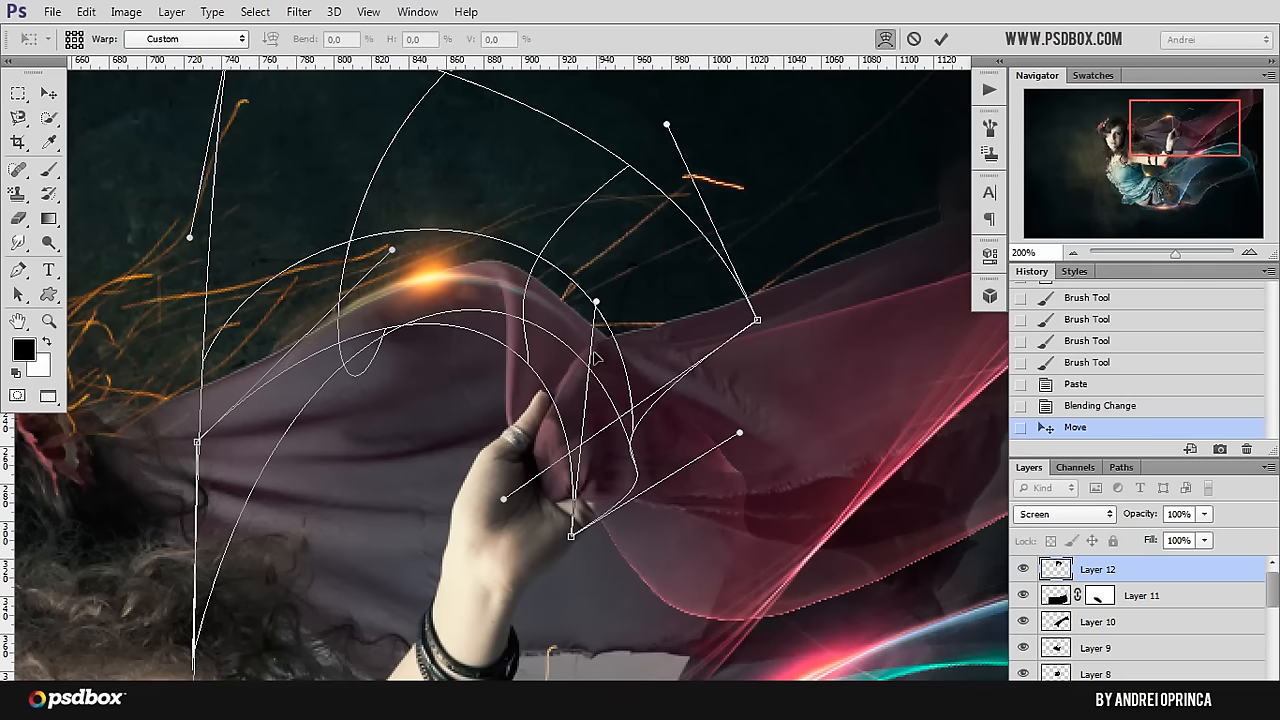
pyautogui.moveTo(380, 268); pyautogui.dragTo(395, 262)
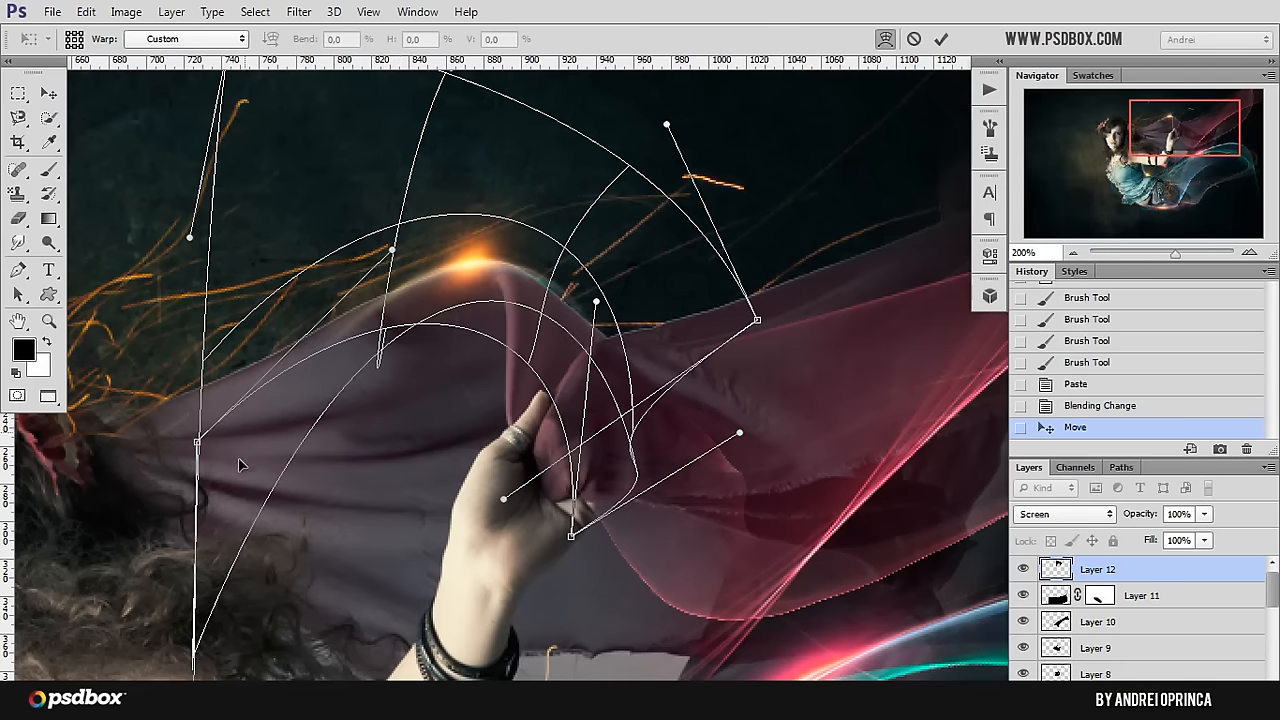
pyautogui.moveTo(188, 628); pyautogui.dragTo(151, 616)
pyautogui.moveTo(444, 253); pyautogui.dragTo(453, 277)
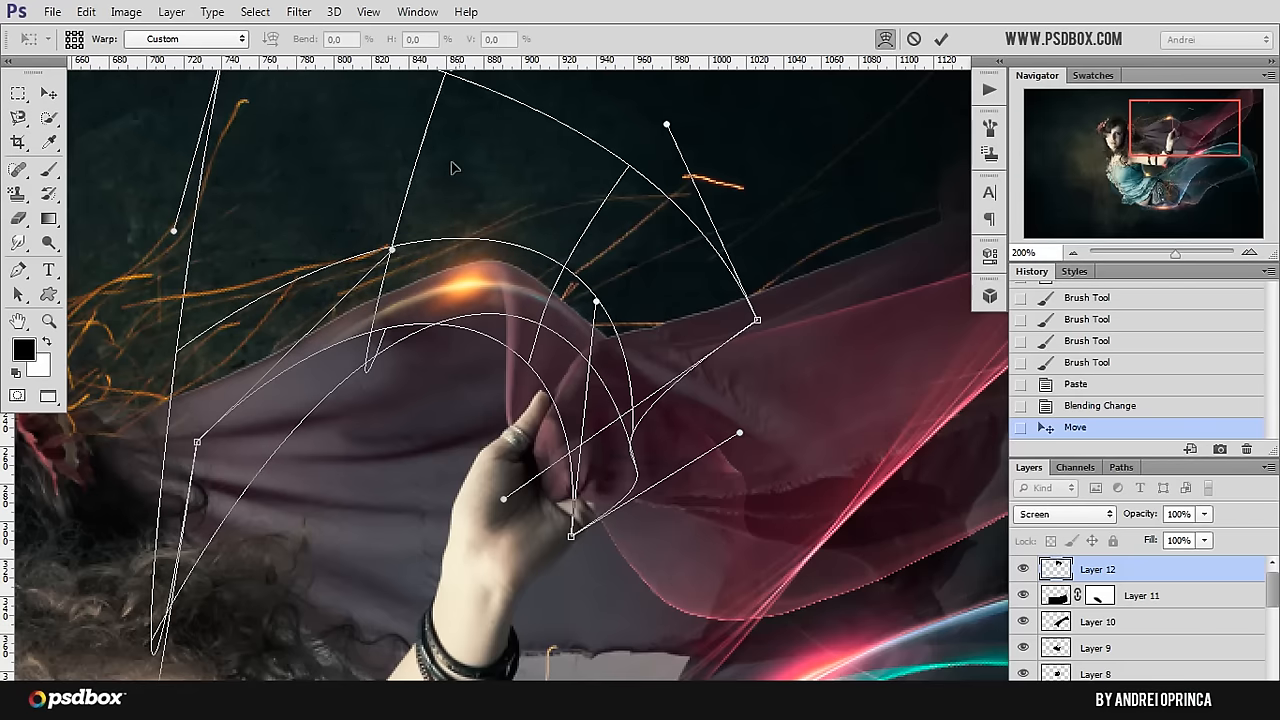
# Step: Bring the warp's upper-left corner down to fit the flare to the veil's edge, apply the warp and nudge the layer into place
pyautogui.scroll(5, 229, 137)
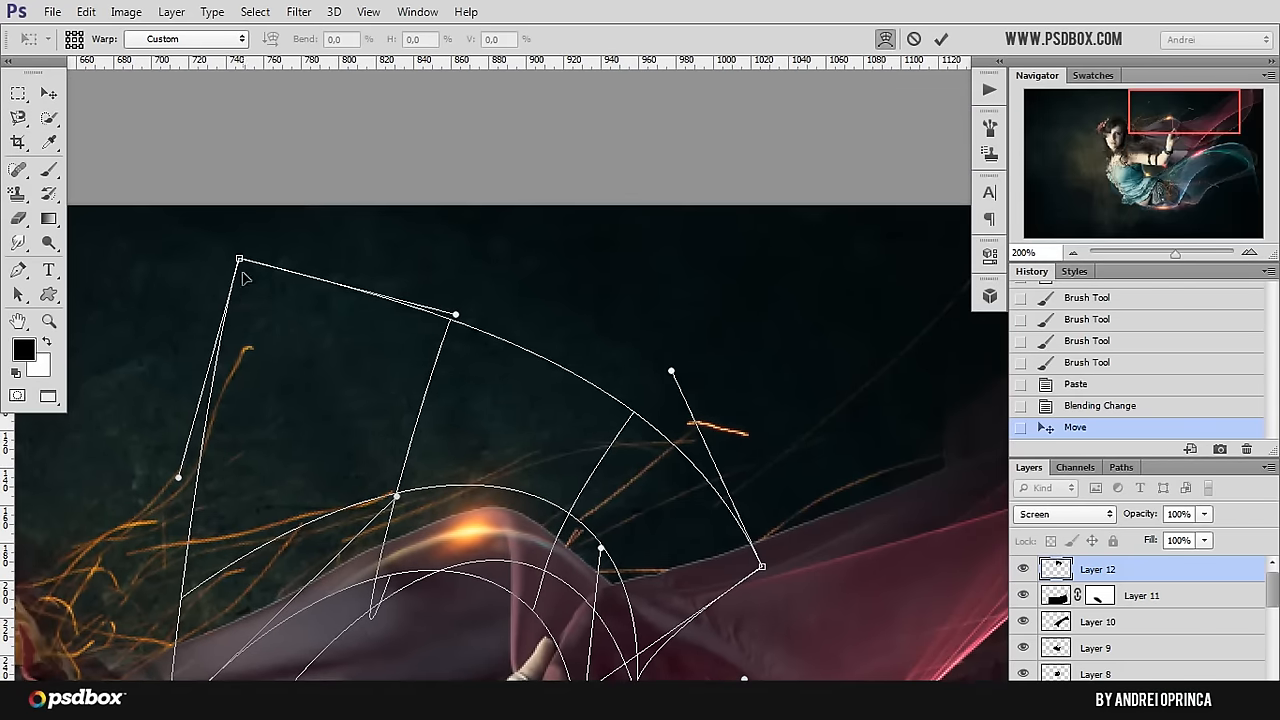
pyautogui.moveTo(239, 260); pyautogui.dragTo(200, 529)
pyautogui.moveTo(474, 541); pyautogui.dragTo(474, 515)
pyautogui.moveTo(193, 698); pyautogui.dragTo(166, 669)
pyautogui.moveTo(367, 585); pyautogui.dragTo(352, 577)
pyautogui.moveTo(544, 437); pyautogui.dragTo(548, 447)
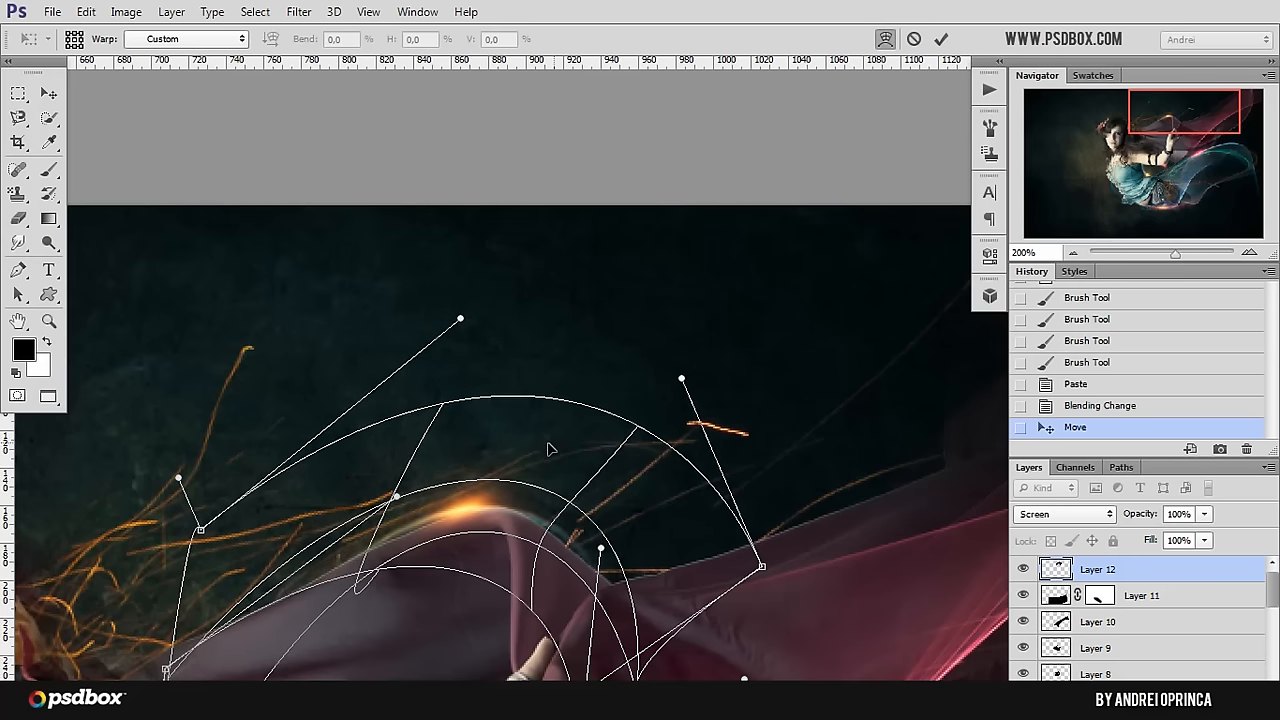
pyautogui.press('Return')
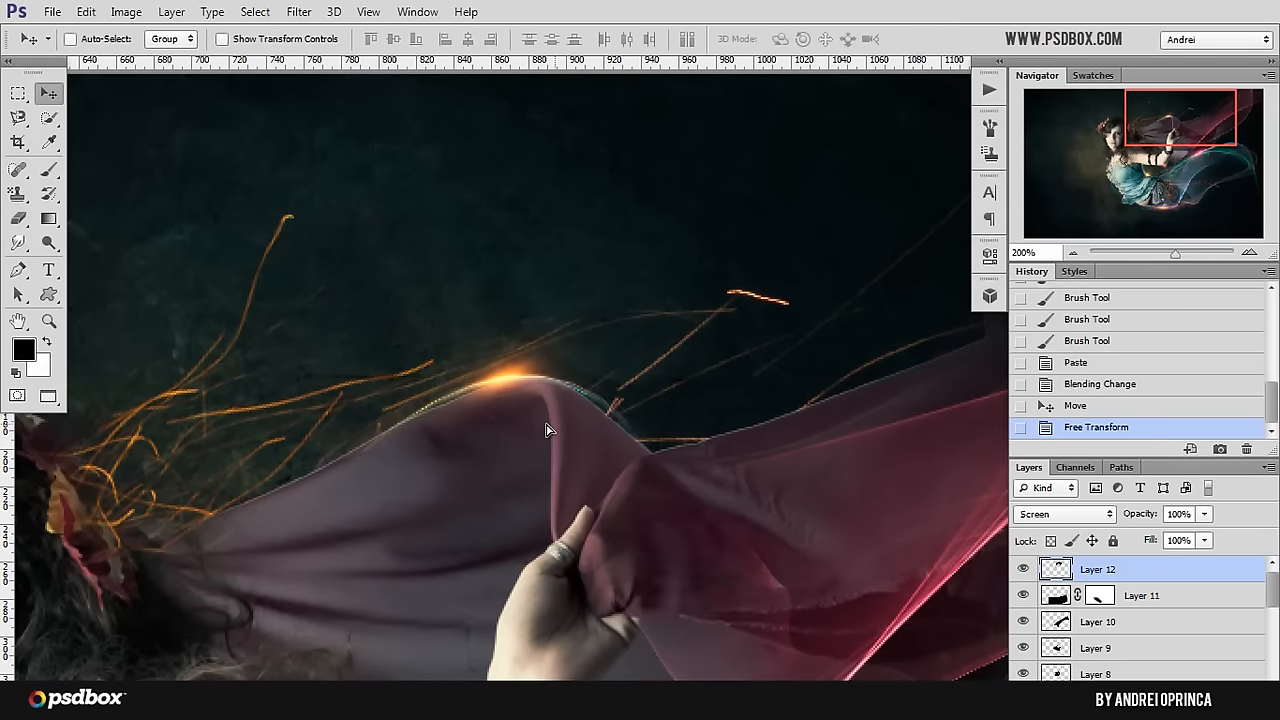
pyautogui.moveTo(546, 430); pyautogui.dragTo(555, 437)
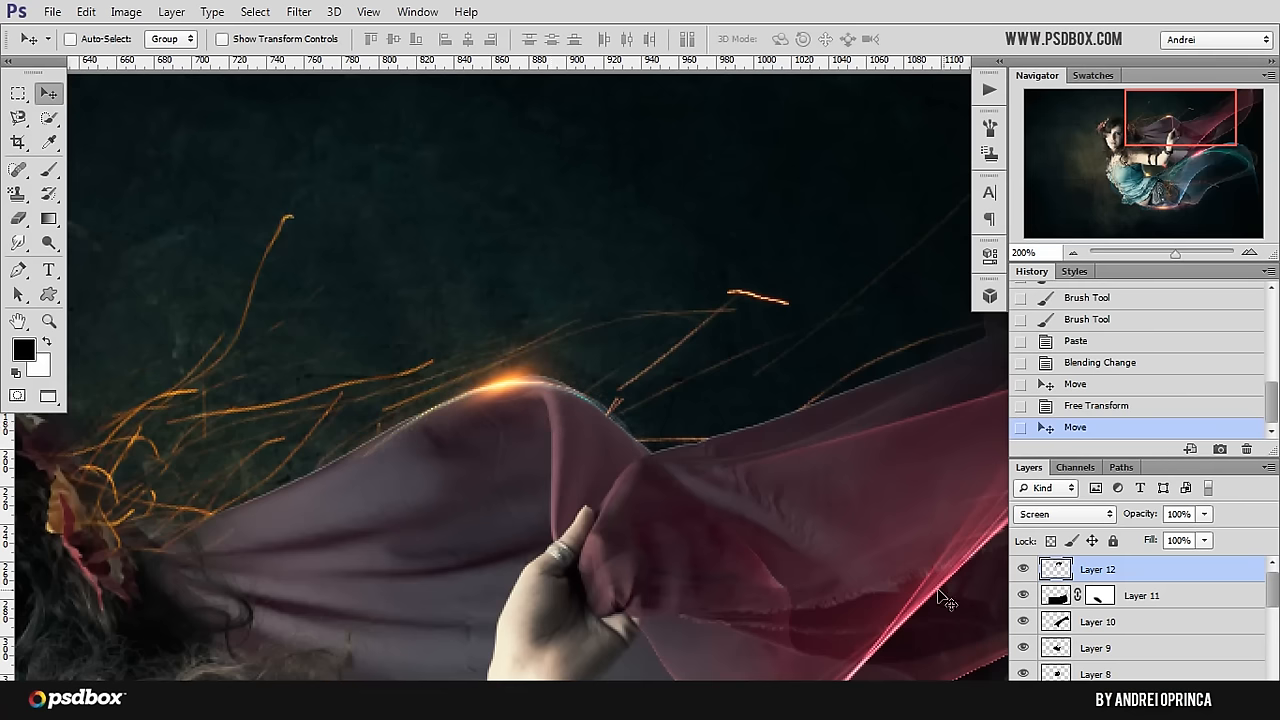
# Step: Add a layer mask to the orange flare and paint out its stray light with a soft 81 px black brush at 0% hardness
pyautogui.click(1135, 706)
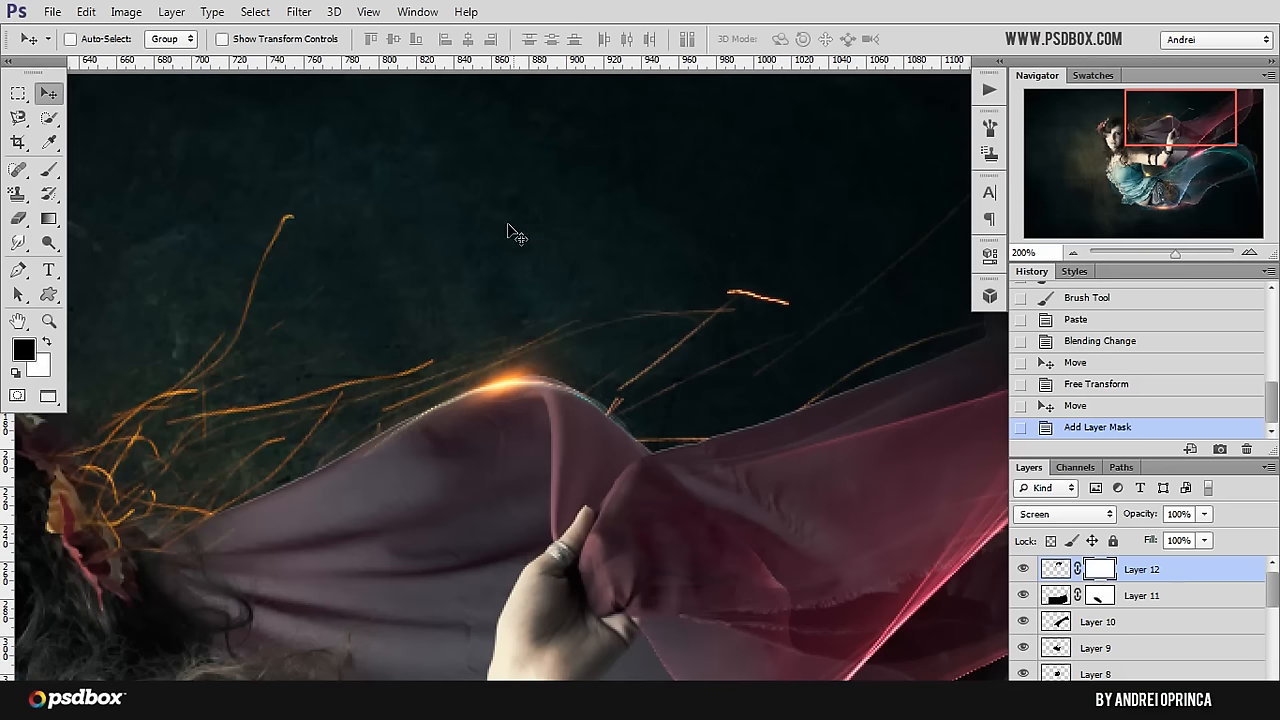
pyautogui.press('b')
pyautogui.rightClick(607, 340)
pyautogui.click(602, 344)
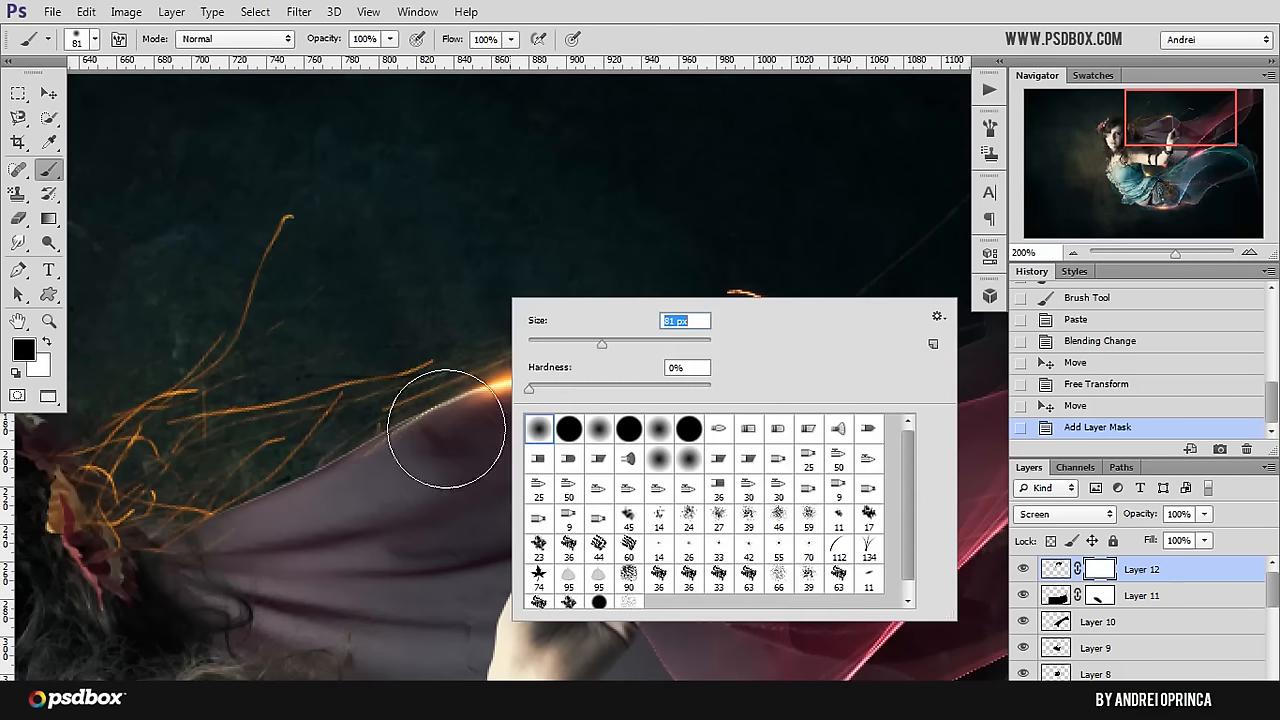
pyautogui.moveTo(391, 483); pyautogui.dragTo(409, 480)
pyautogui.moveTo(299, 320); pyautogui.dragTo(261, 273)
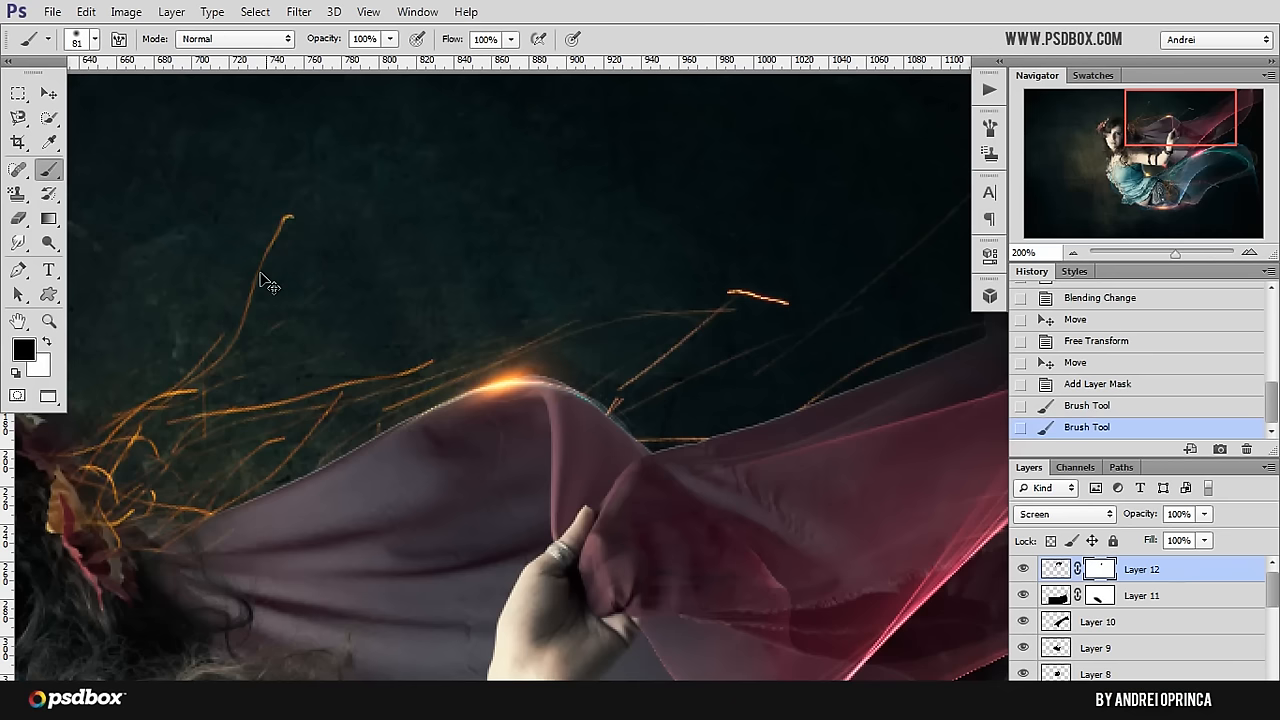
pyautogui.press('v')
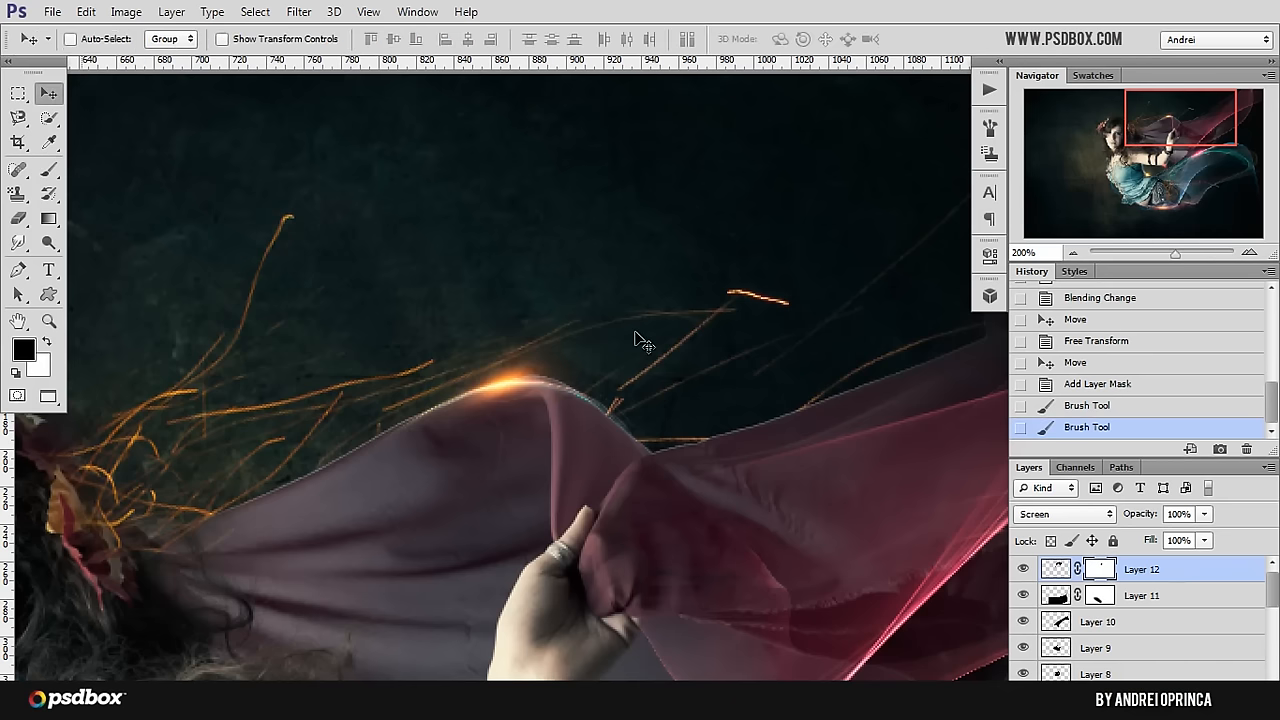
# Step: Shift the veil flare's colour to red with Hue/Saturation, setting Hue to -38
pyautogui.hotkey('ctrl', 'u')
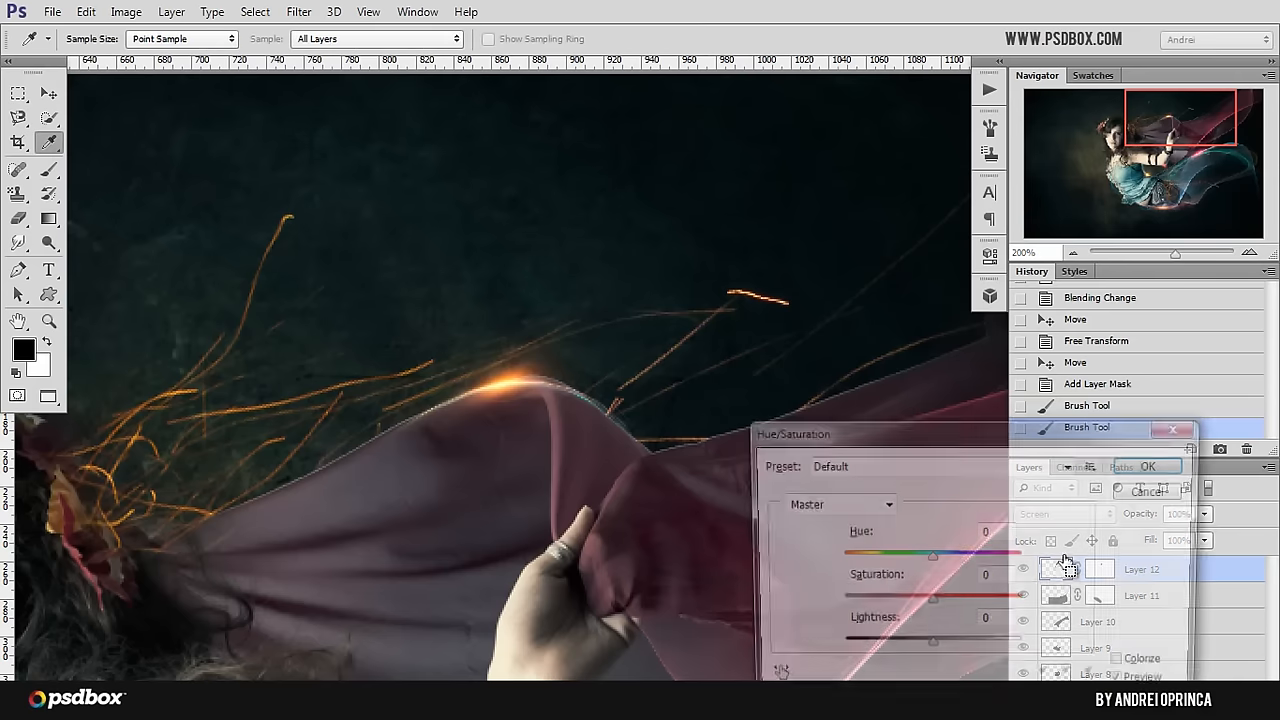
pyautogui.moveTo(926, 565); pyautogui.dragTo(857, 570)
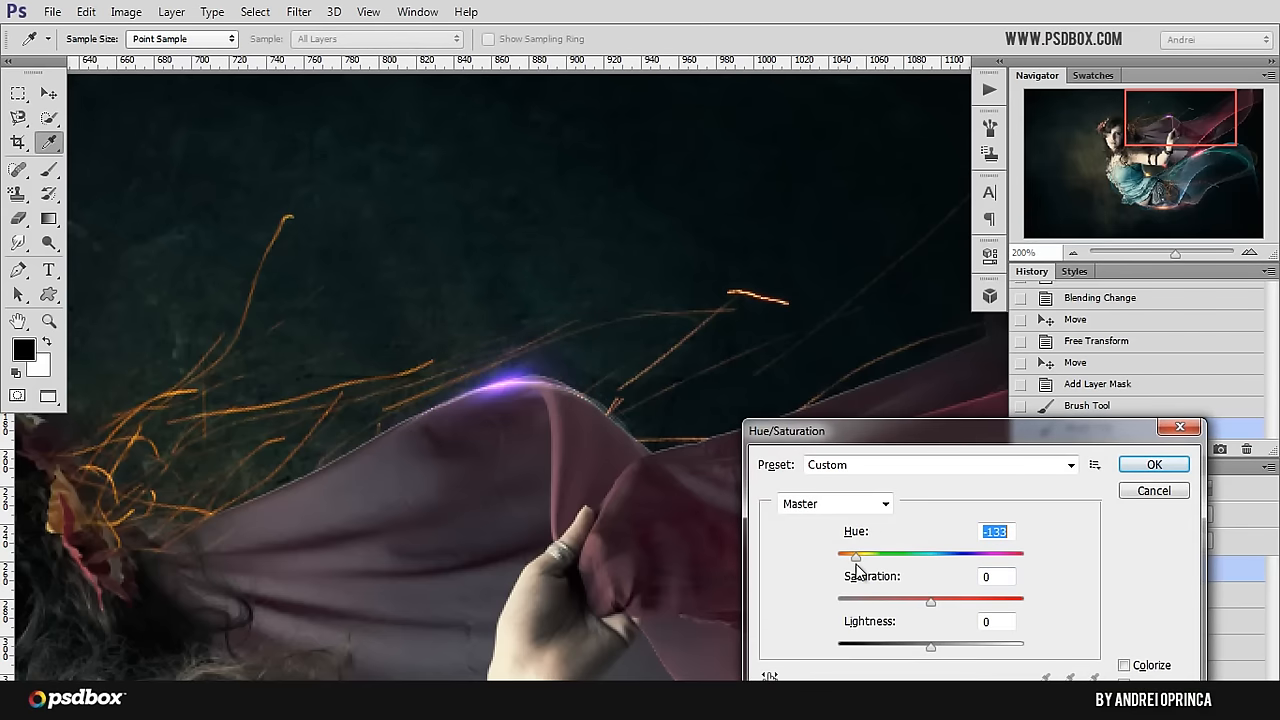
pyautogui.moveTo(962, 566); pyautogui.dragTo(1004, 556)
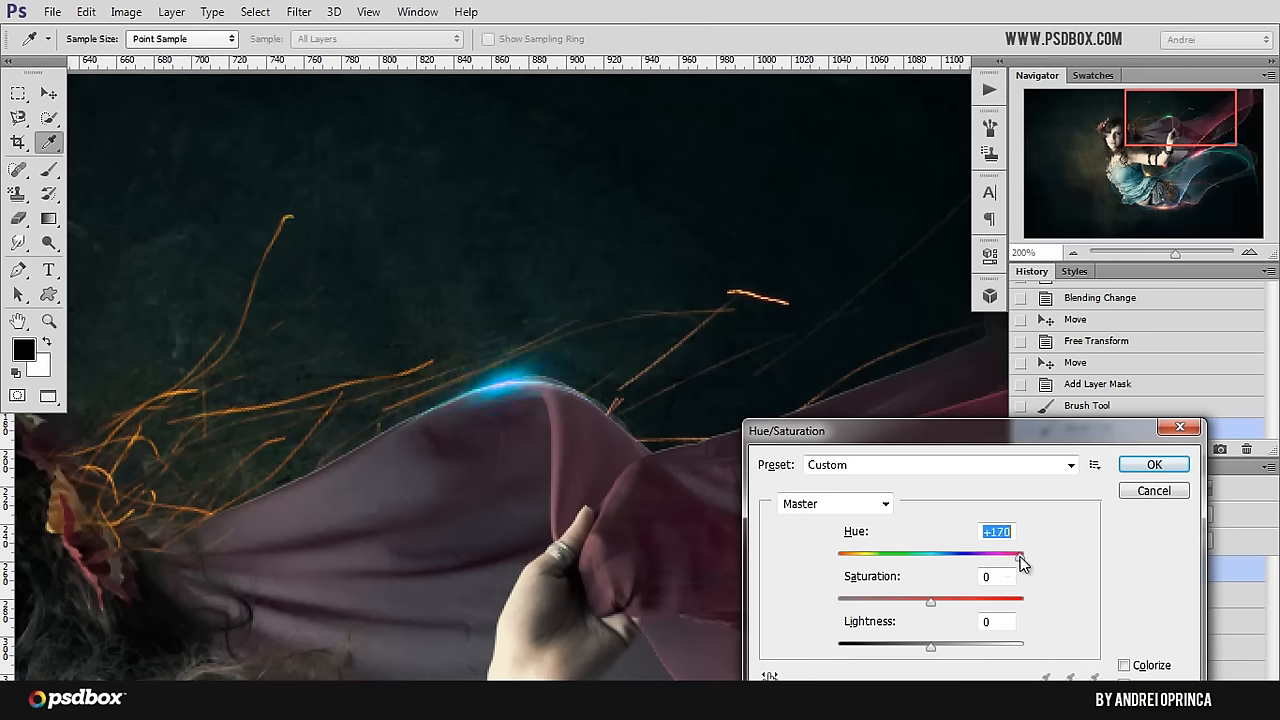
pyautogui.moveTo(959, 563); pyautogui.dragTo(895, 565)
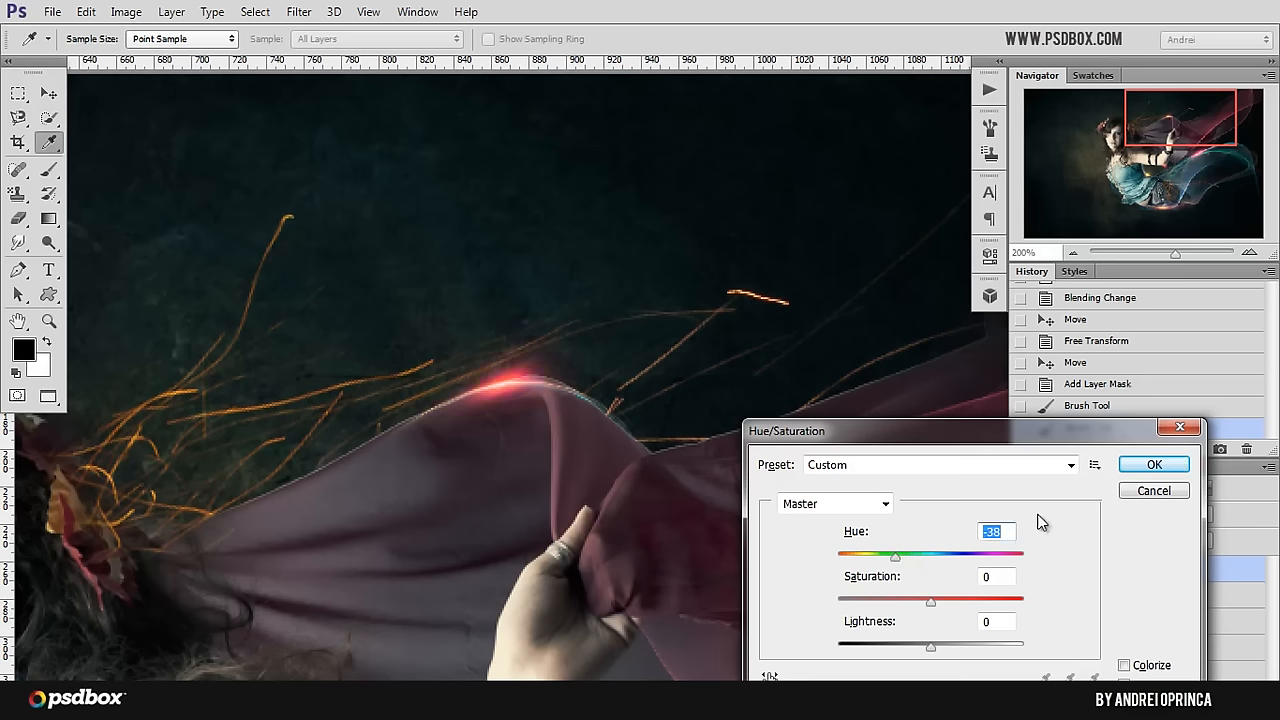
pyautogui.click(1154, 464)
# Step: Open lens-flare-18 from the Stock folder and resize the image to 1000 pixels wide
pyautogui.press('v')
pyautogui.hotkey('ctrl', '-')
pyautogui.hotkey('ctrl', '-')
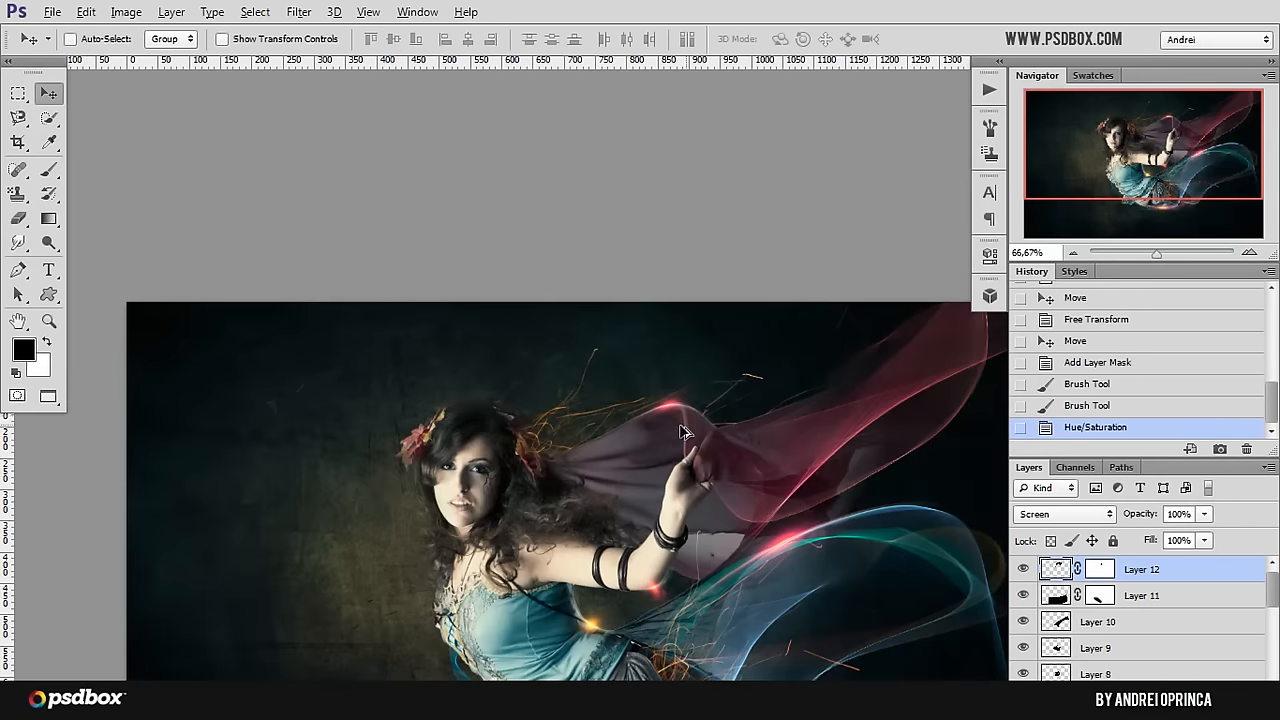
pyautogui.moveTo(695, 423); pyautogui.dragTo(531, 430)
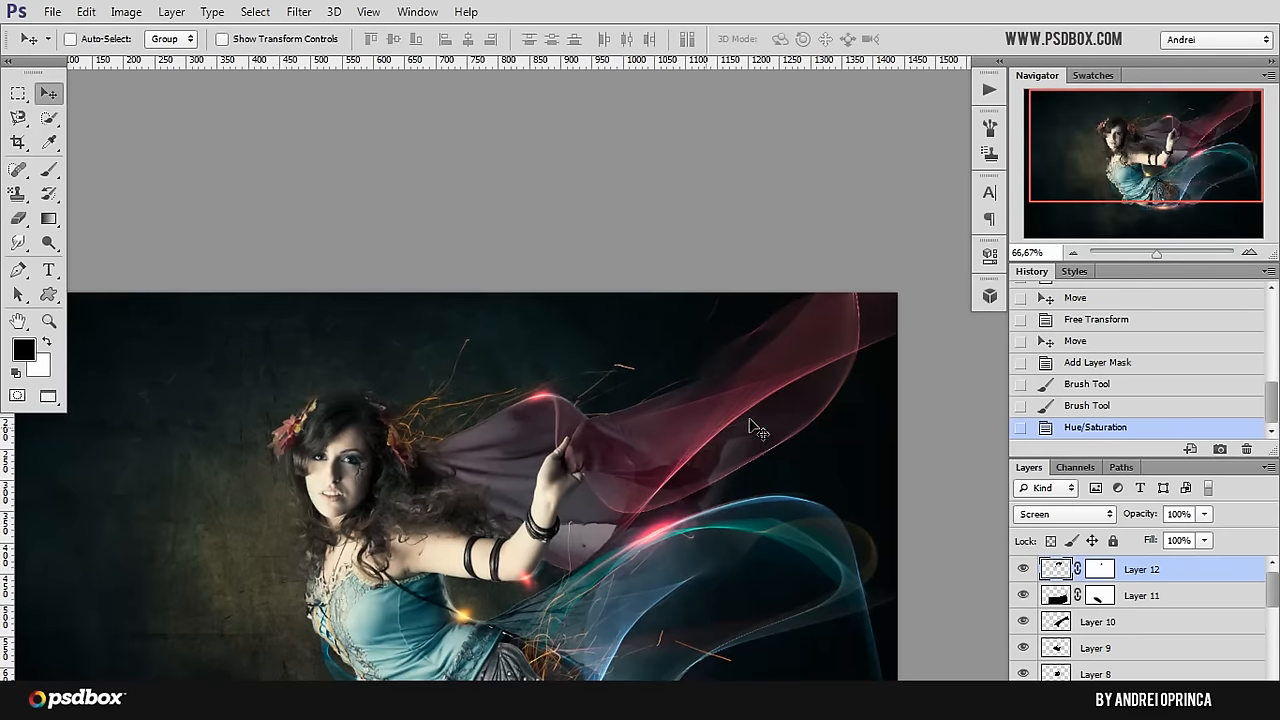
pyautogui.moveTo(655, 541); pyautogui.dragTo(693, 521)
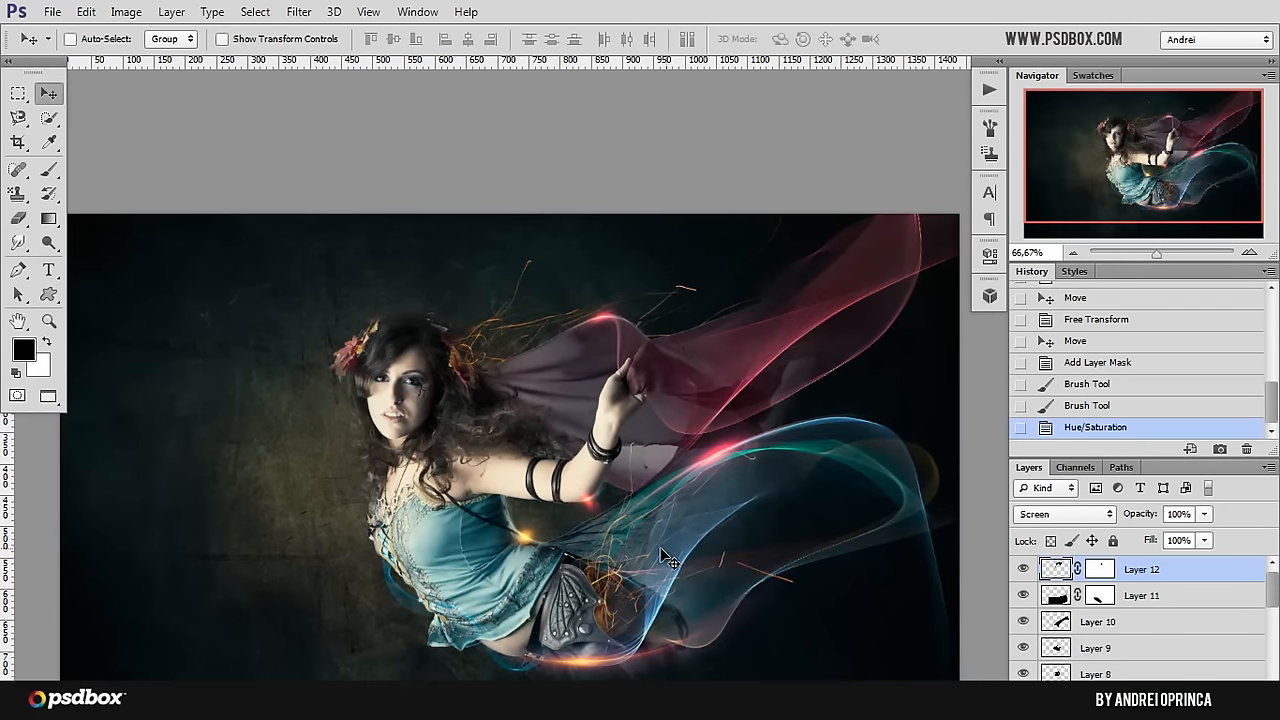
pyautogui.hotkey('ctrl', 'o')
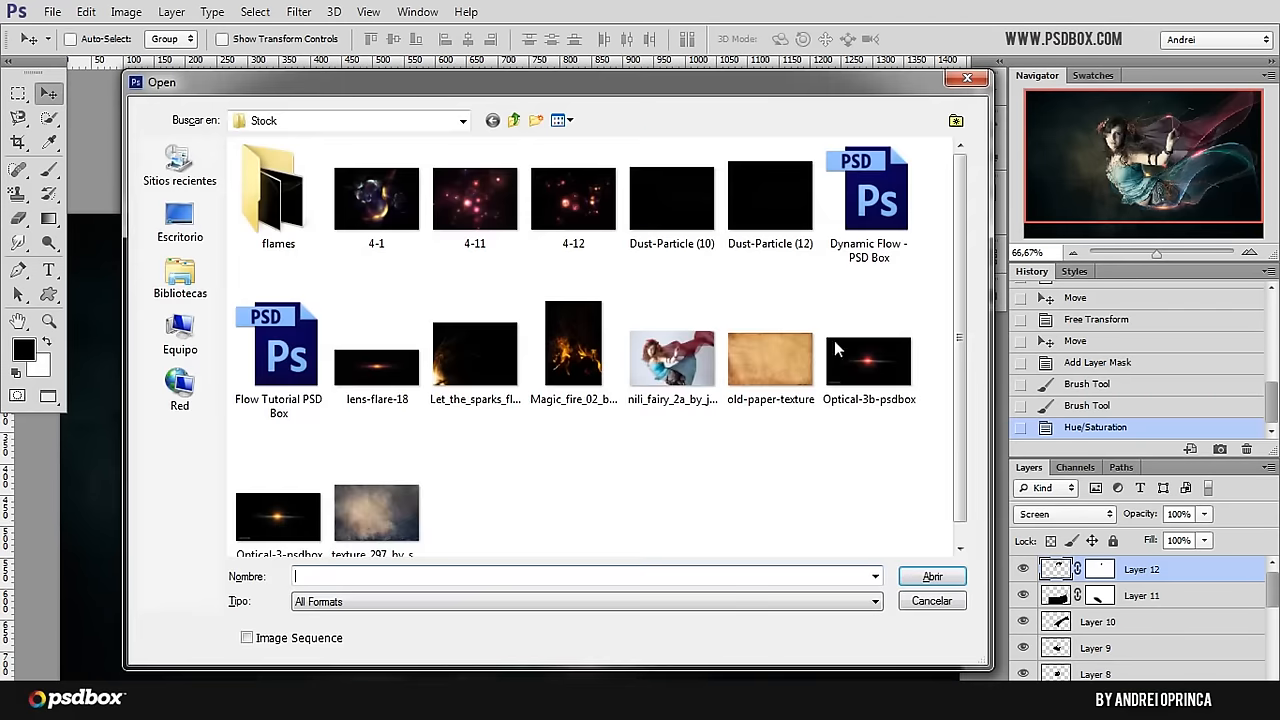
pyautogui.click(376, 367)
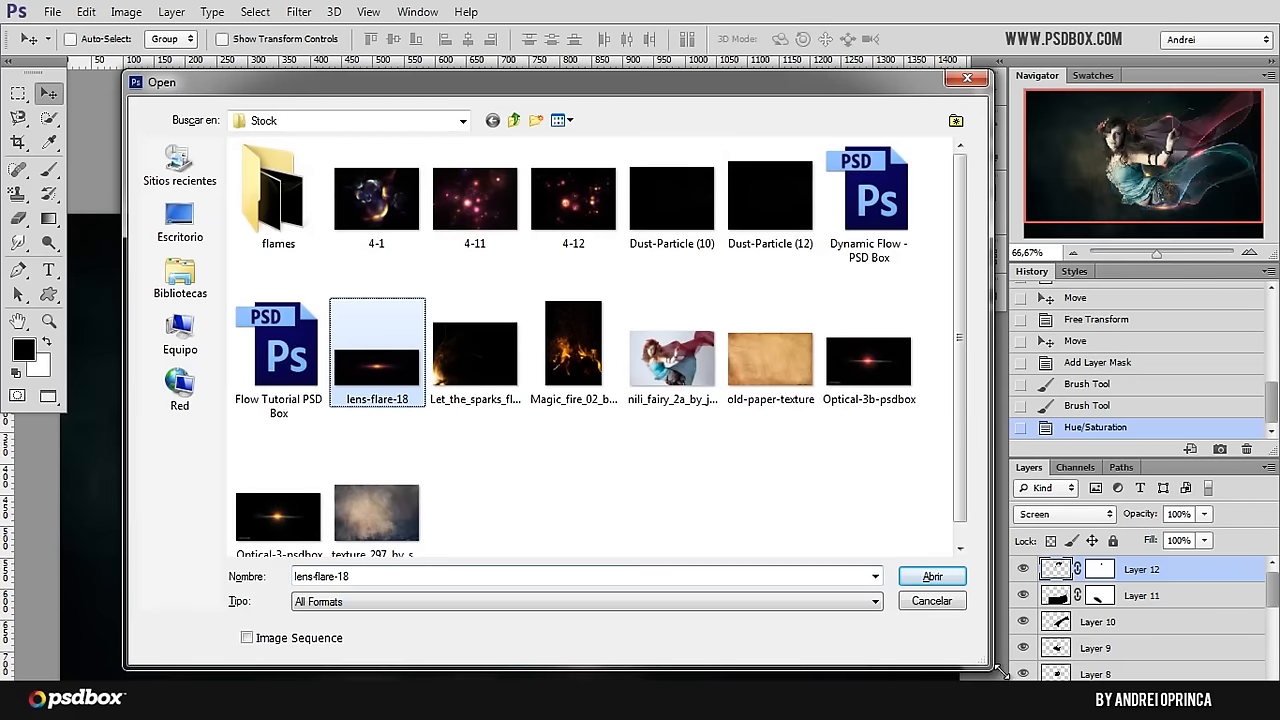
pyautogui.click(945, 580)
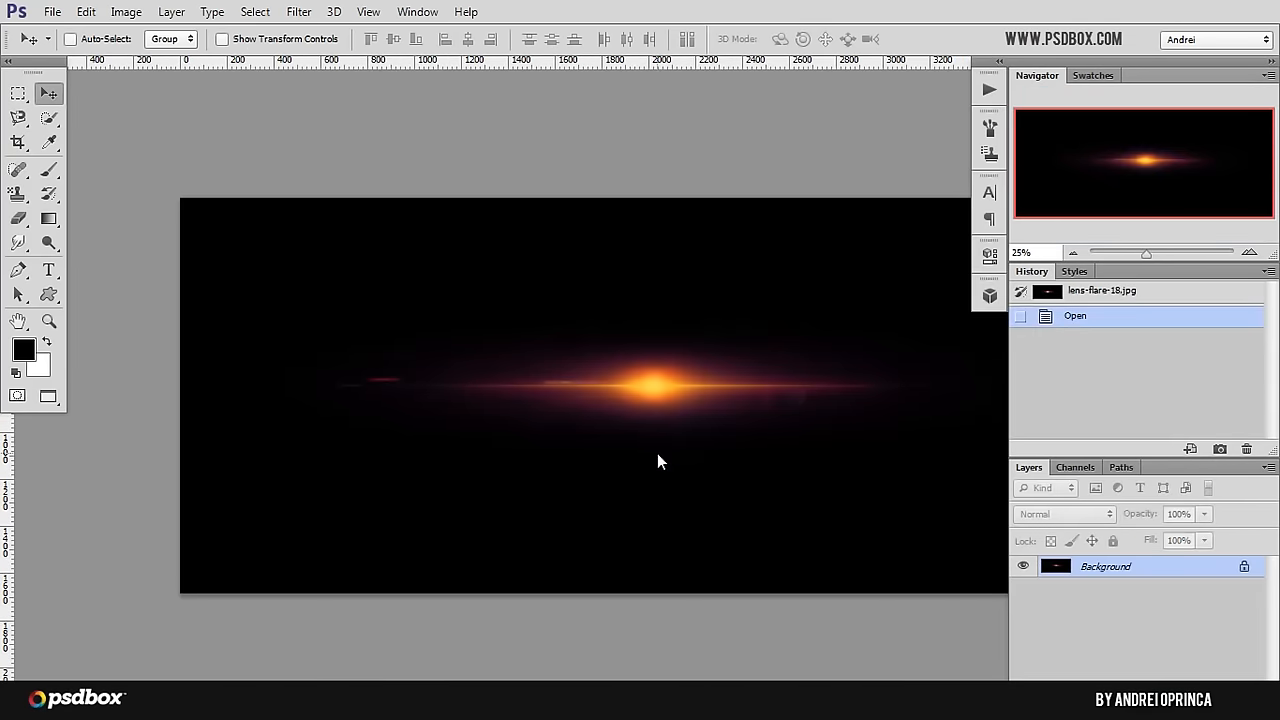
pyautogui.hotkey('ctrl', 'alt', 'i')
pyautogui.write('1000')
pyautogui.press('Return')
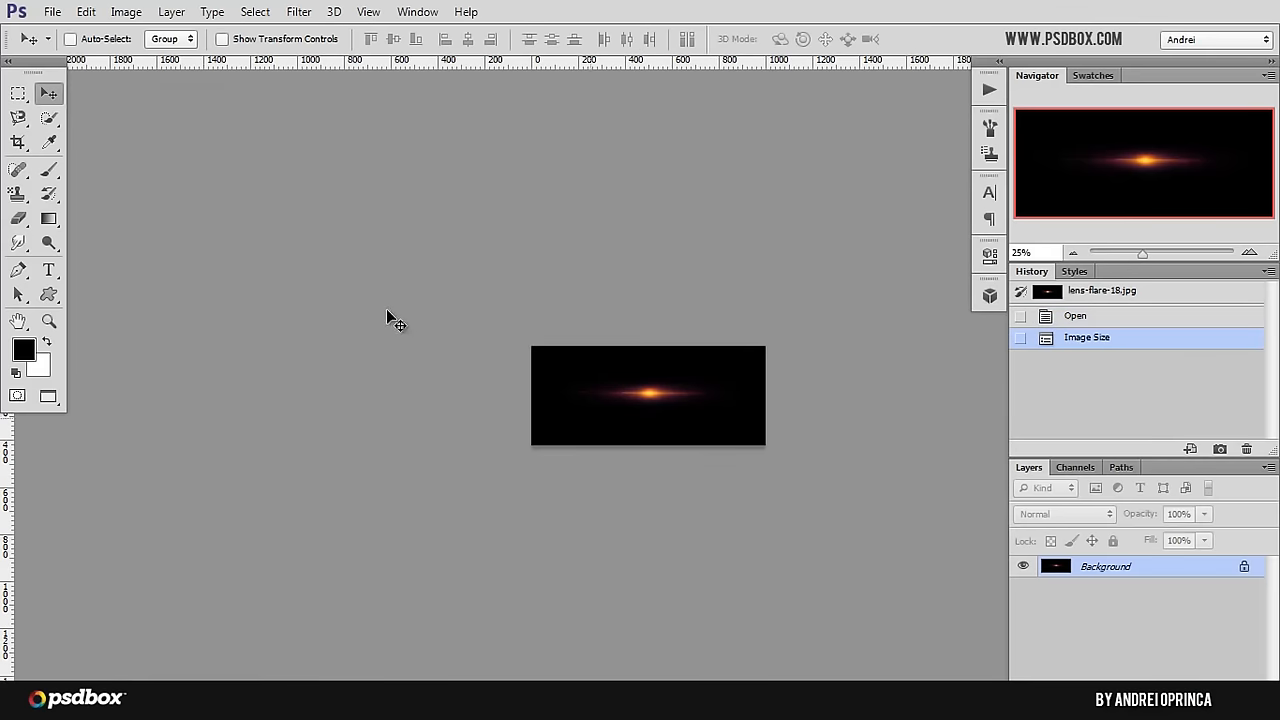
# Step: Cut a rectangular selection around the lens flare and close its document without saving
pyautogui.hotkey('ctrl', '+')
pyautogui.click(18, 93)
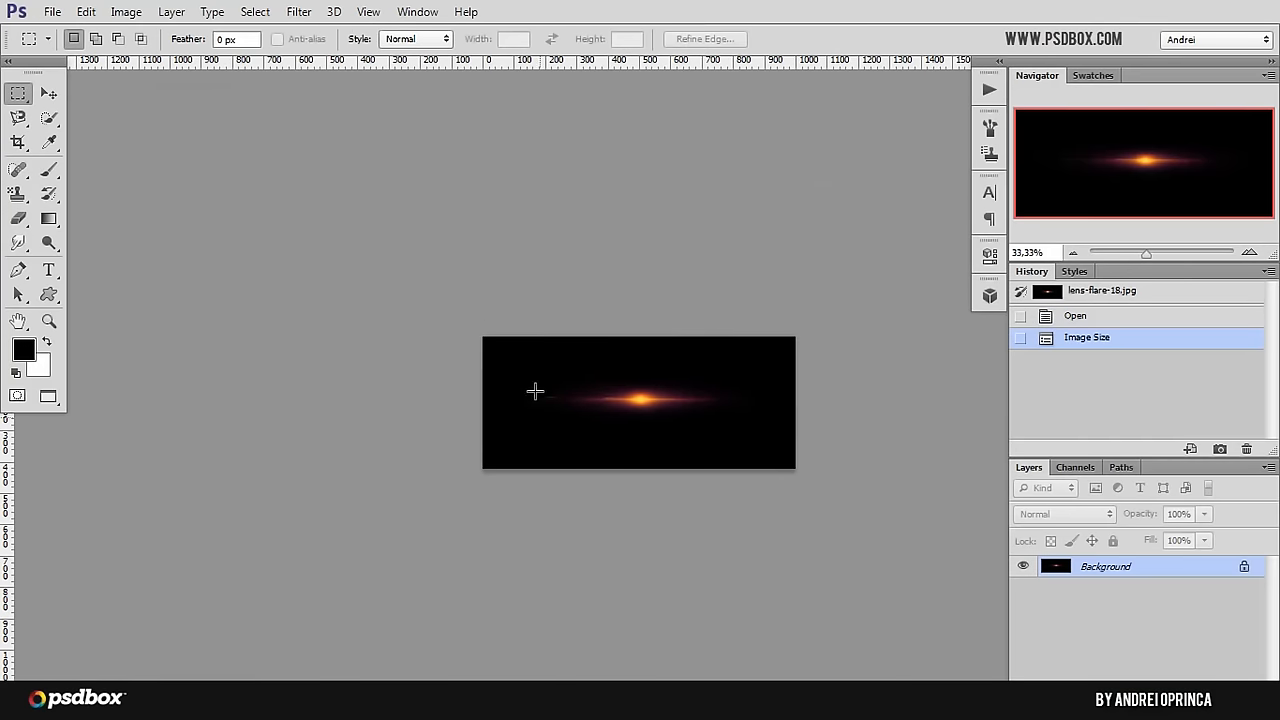
pyautogui.moveTo(513, 353); pyautogui.dragTo(766, 433)
pyautogui.hotkey('ctrl', 'x')
pyautogui.hotkey('ctrl', 'w')
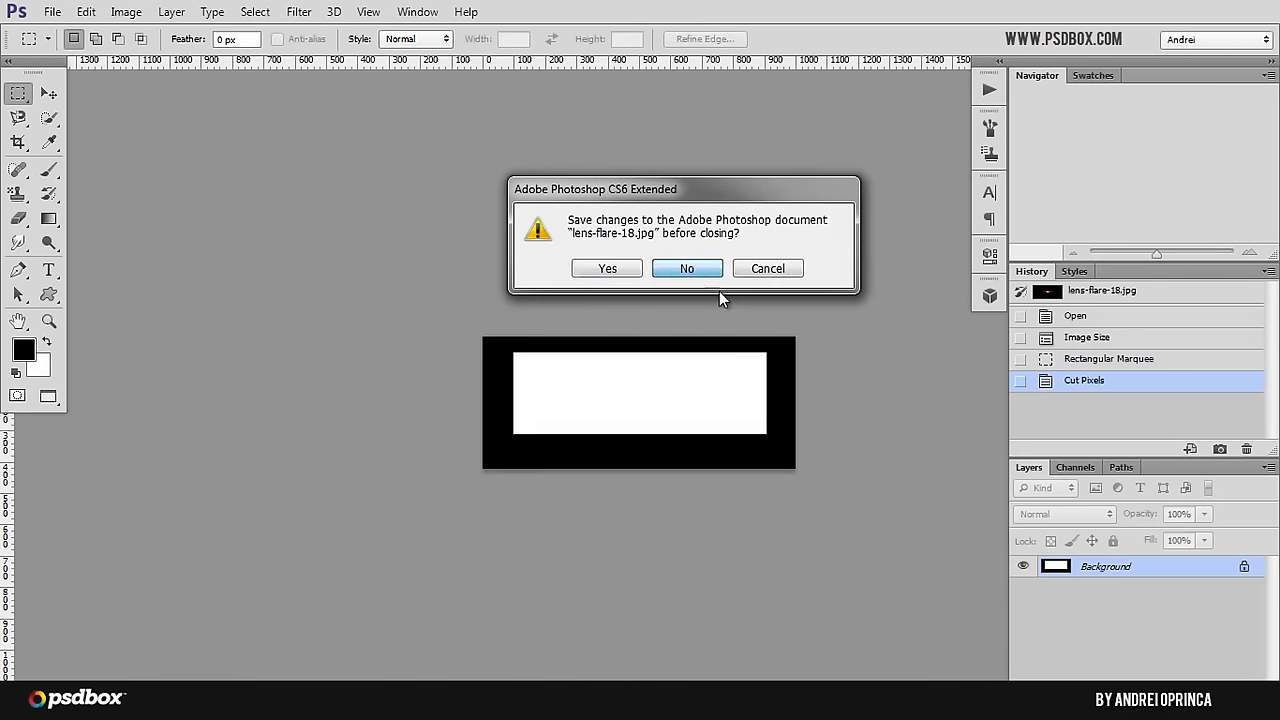
pyautogui.click(700, 280)
# Step: Paste the lens flare into the fairy image with Screen blending and move it down beside her forearm
pyautogui.hotkey('ctrl', 'v')
pyautogui.click(1065, 514)
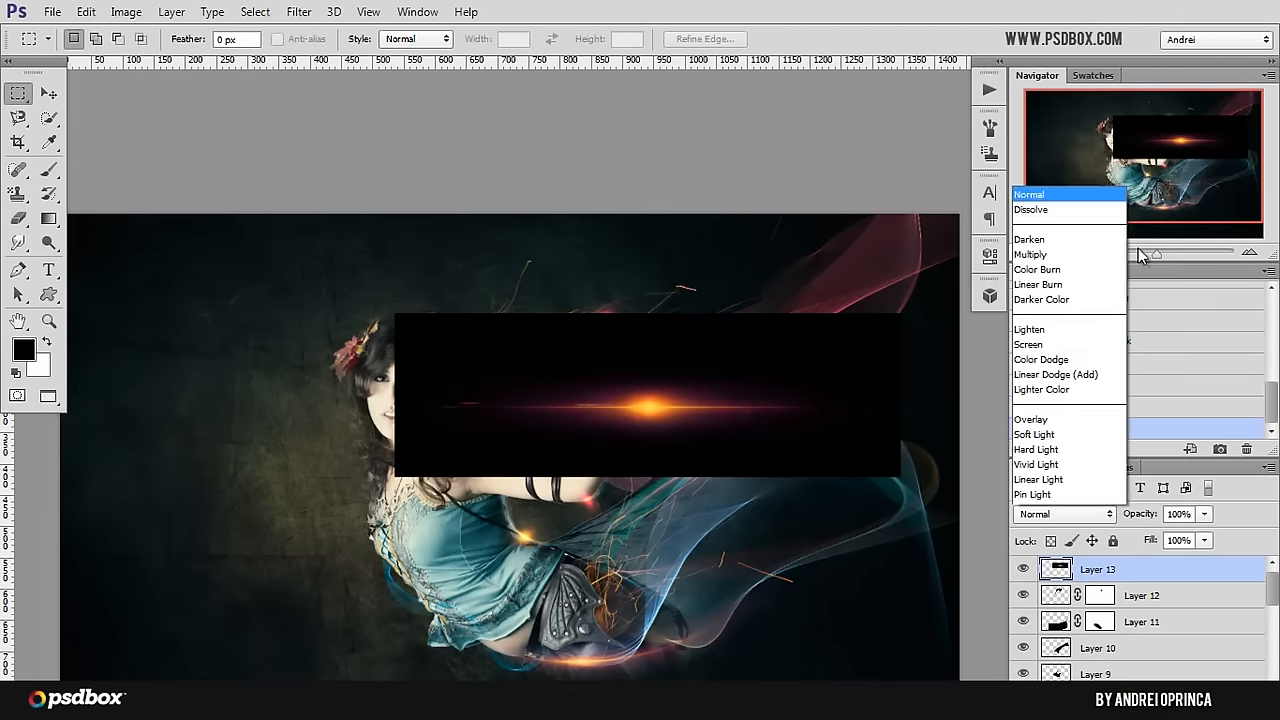
pyautogui.click(1029, 183)
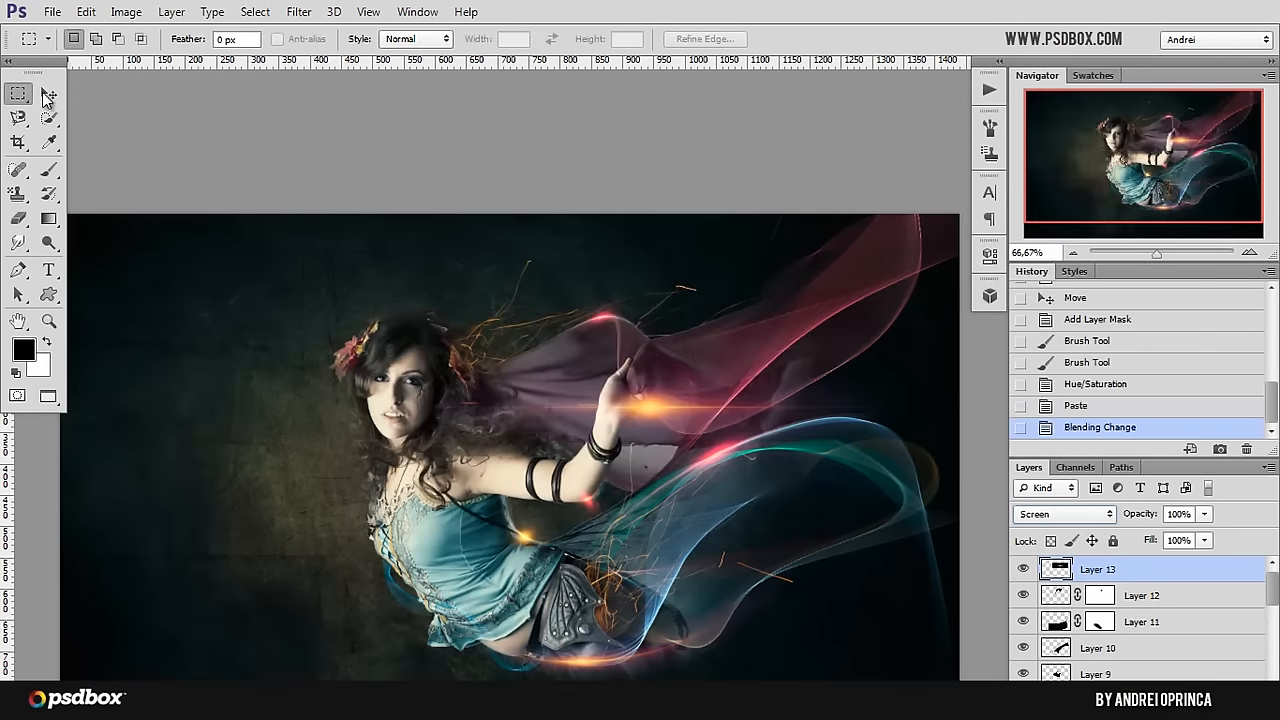
pyautogui.click(46, 95)
pyautogui.moveTo(890, 400); pyautogui.dragTo(860, 448)
# Step: Try rotating the lens flare to about -36.4° over her elbow, and undo the transform
pyautogui.hotkey('ctrl', 't')
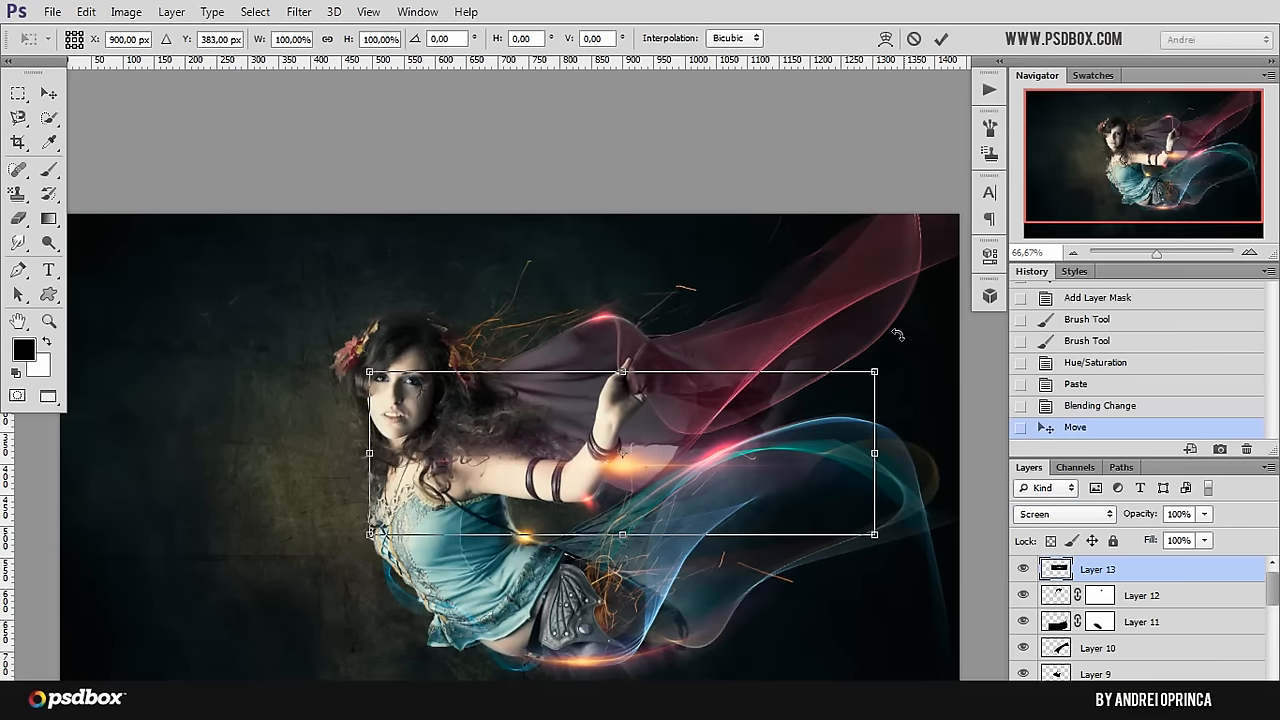
pyautogui.moveTo(898, 335); pyautogui.dragTo(750, 230)
pyautogui.moveTo(690, 416); pyautogui.dragTo(601, 455)
pyautogui.press('Return')
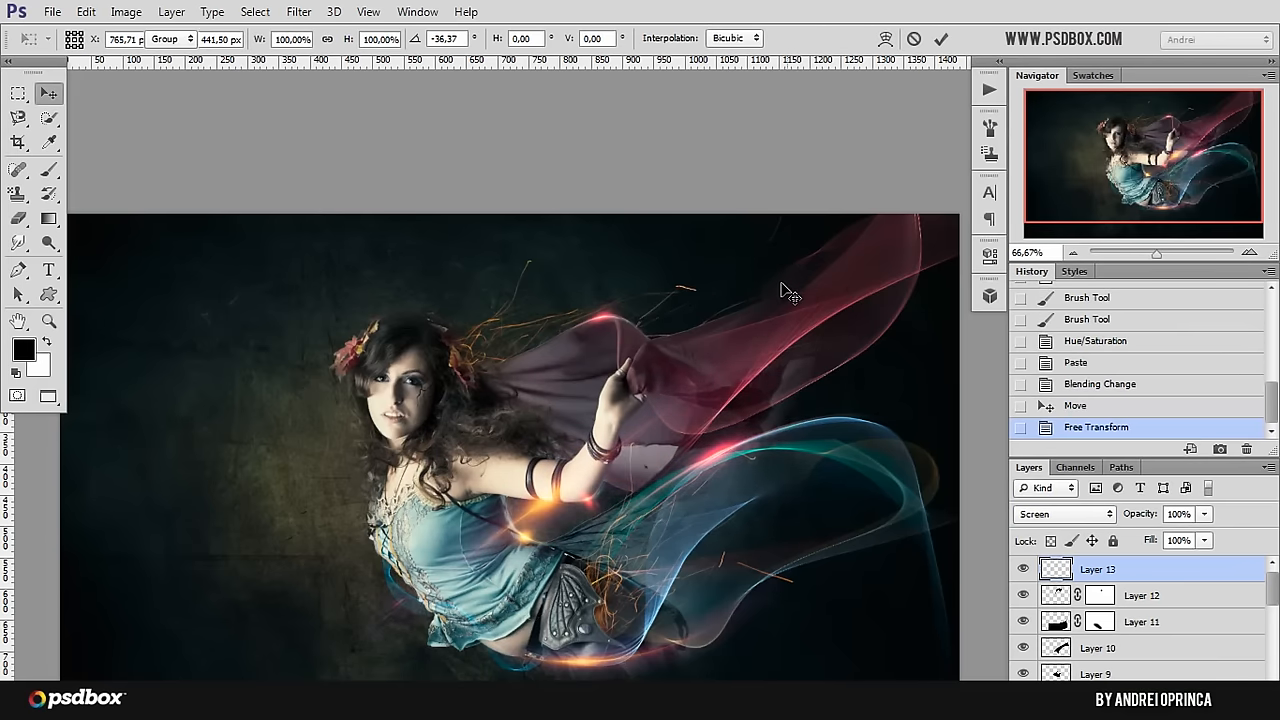
pyautogui.hotkey('ctrl', 'z')
# Step: Move the lens flare to her shoulder and distort it with the Wave filter, using amplitudes of 294 minimum and 391 maximum
pyautogui.moveTo(688, 410); pyautogui.dragTo(340, 462)
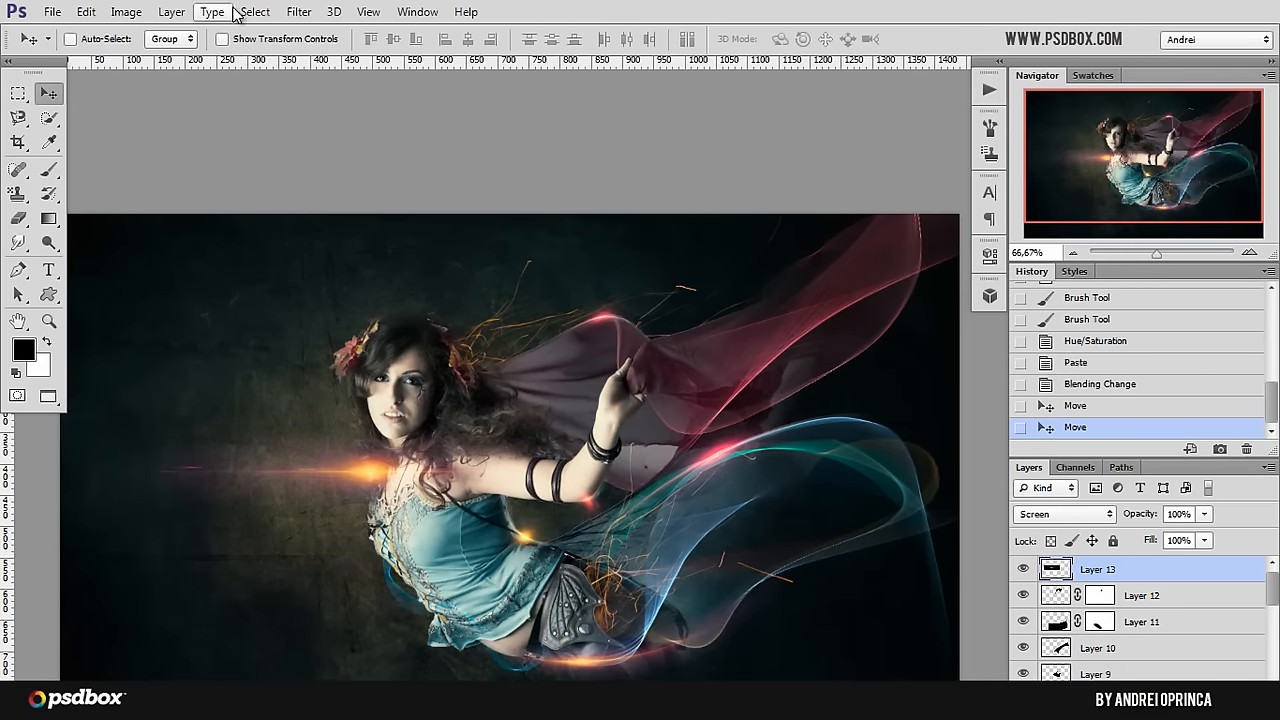
pyautogui.click(299, 12)
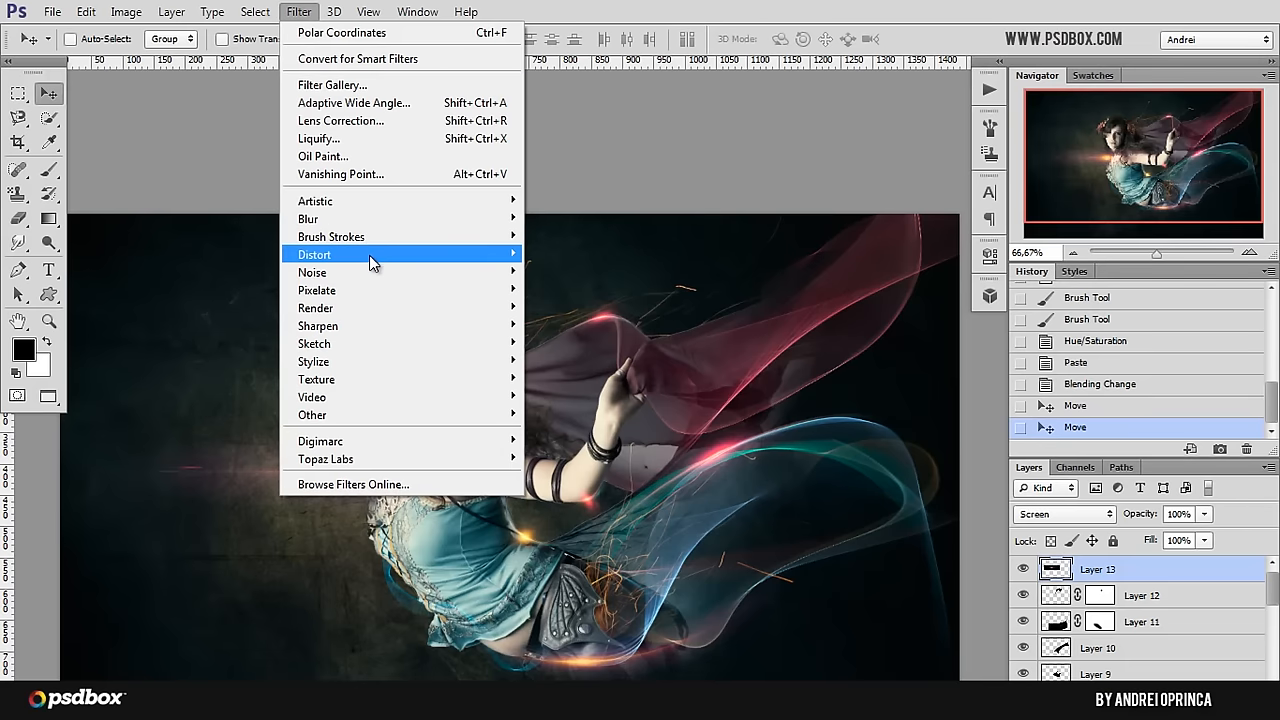
pyautogui.moveTo(369, 255)
pyautogui.click(575, 432)
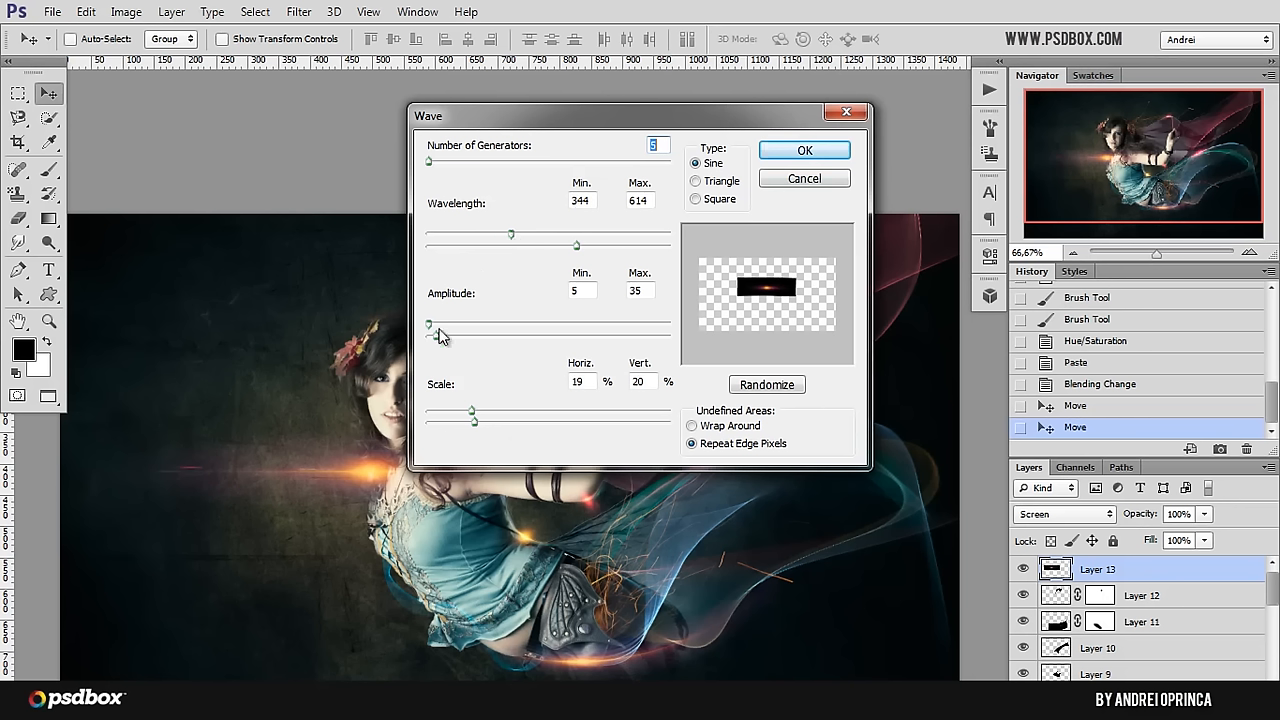
pyautogui.moveTo(460, 345); pyautogui.dragTo(505, 345)
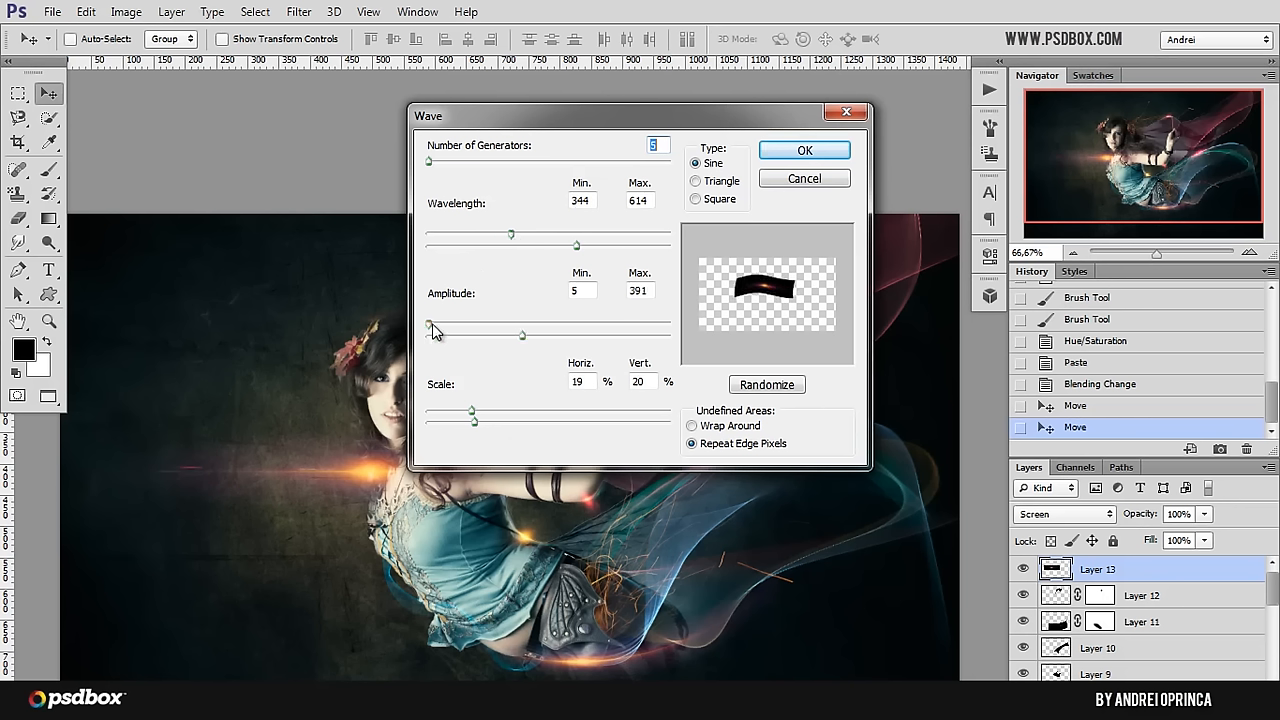
pyautogui.moveTo(432, 331); pyautogui.dragTo(501, 331)
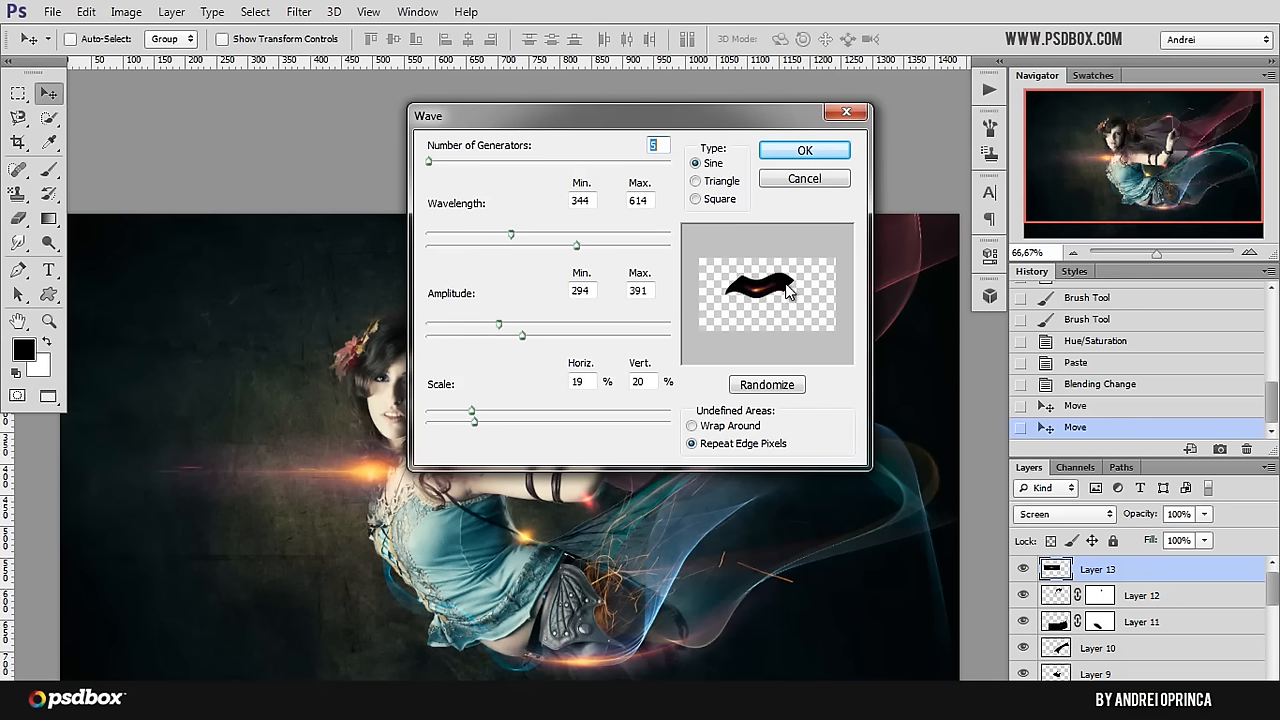
pyautogui.click(812, 151)
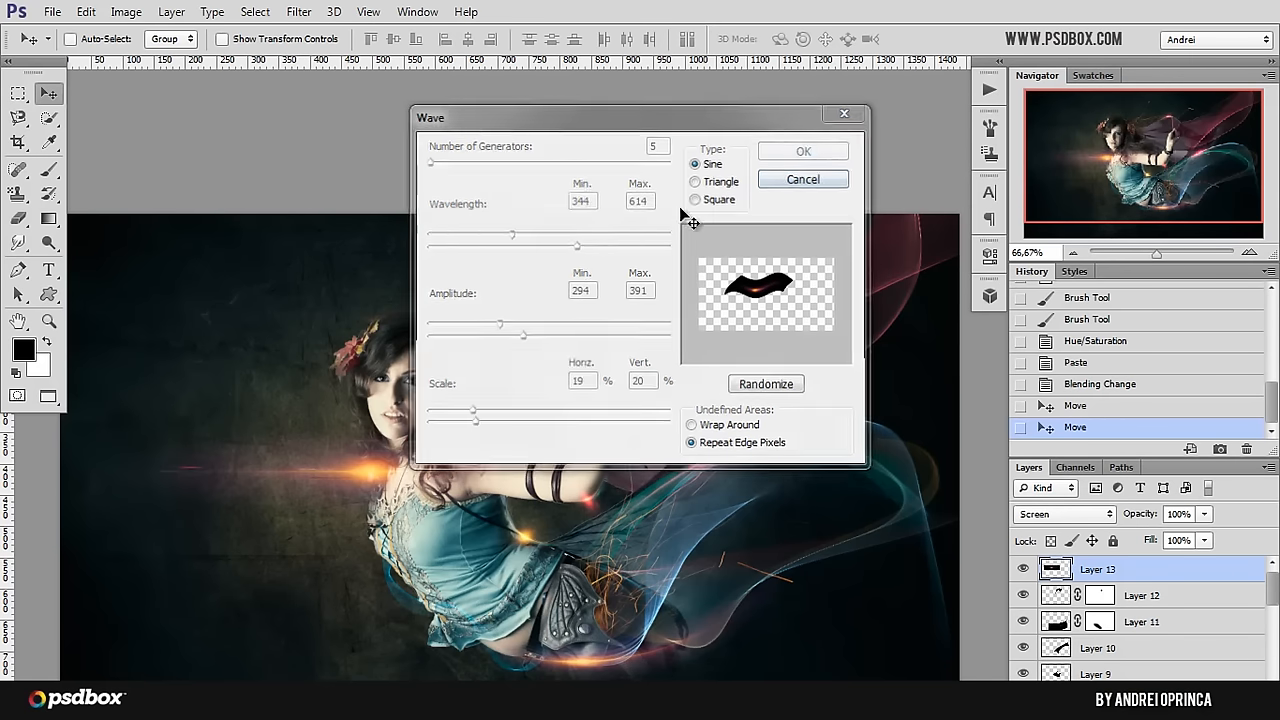
# Step: Move the waved lens flare onto the red veil beside her hand and darken its Levels midtones to 0.68
pyautogui.moveTo(300, 448)
pyautogui.mouseDown()
pyautogui.moveTo(430, 440)
pyautogui.moveTo(720, 345)
pyautogui.moveTo(730, 353)
pyautogui.mouseUp()
pyautogui.hotkey('ctrl', 'l')
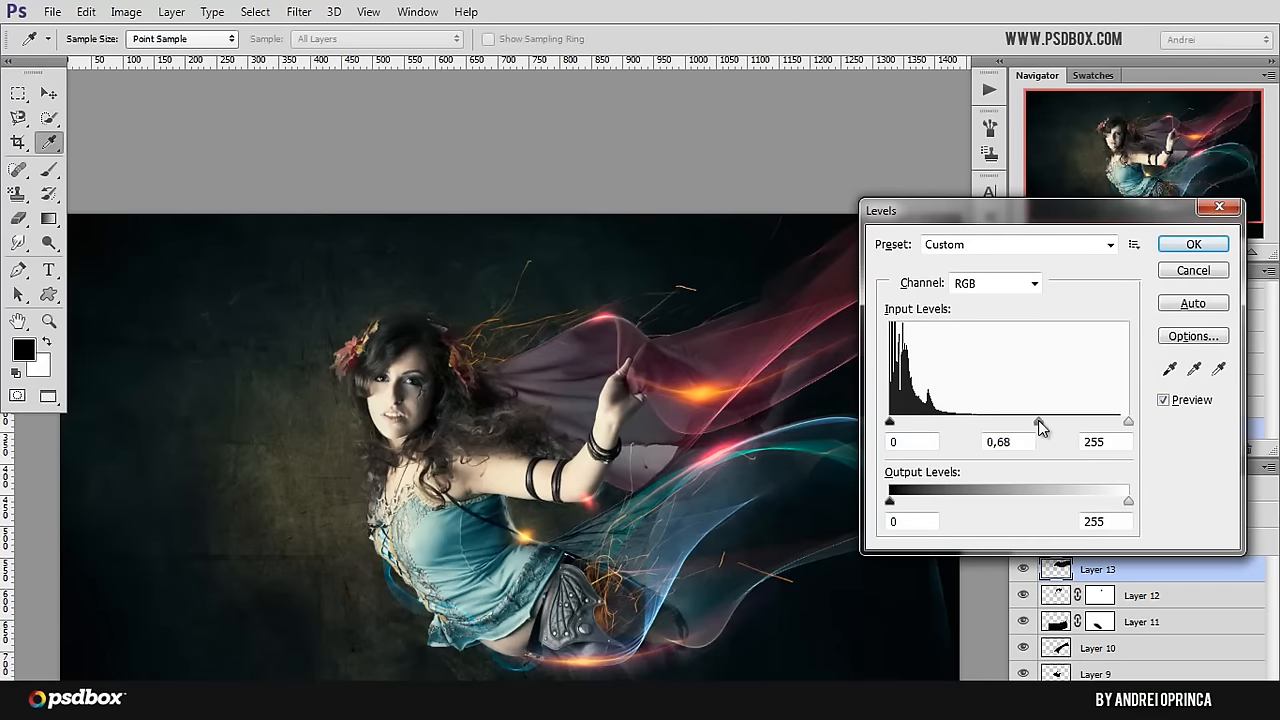
pyautogui.press('Return')
# Step: Scale the lens flare down to about 64% and rotate it to about -31.4° along the red veil
pyautogui.hotkey('ctrl', 't')
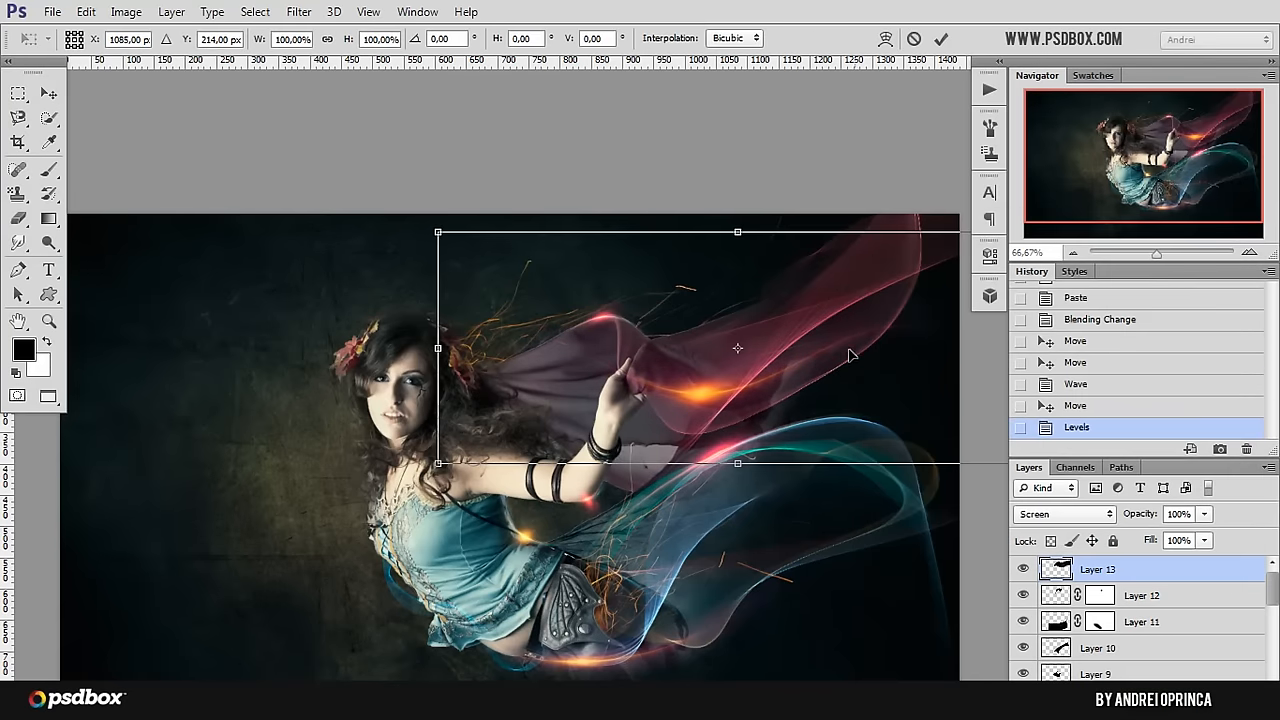
pyautogui.rightClick(848, 350)
pyautogui.click(783, 323)
pyautogui.moveTo(587, 323); pyautogui.dragTo(652, 347)
pyautogui.moveTo(936, 390); pyautogui.dragTo(880, 339)
pyautogui.moveTo(552, 378); pyautogui.dragTo(599, 509)
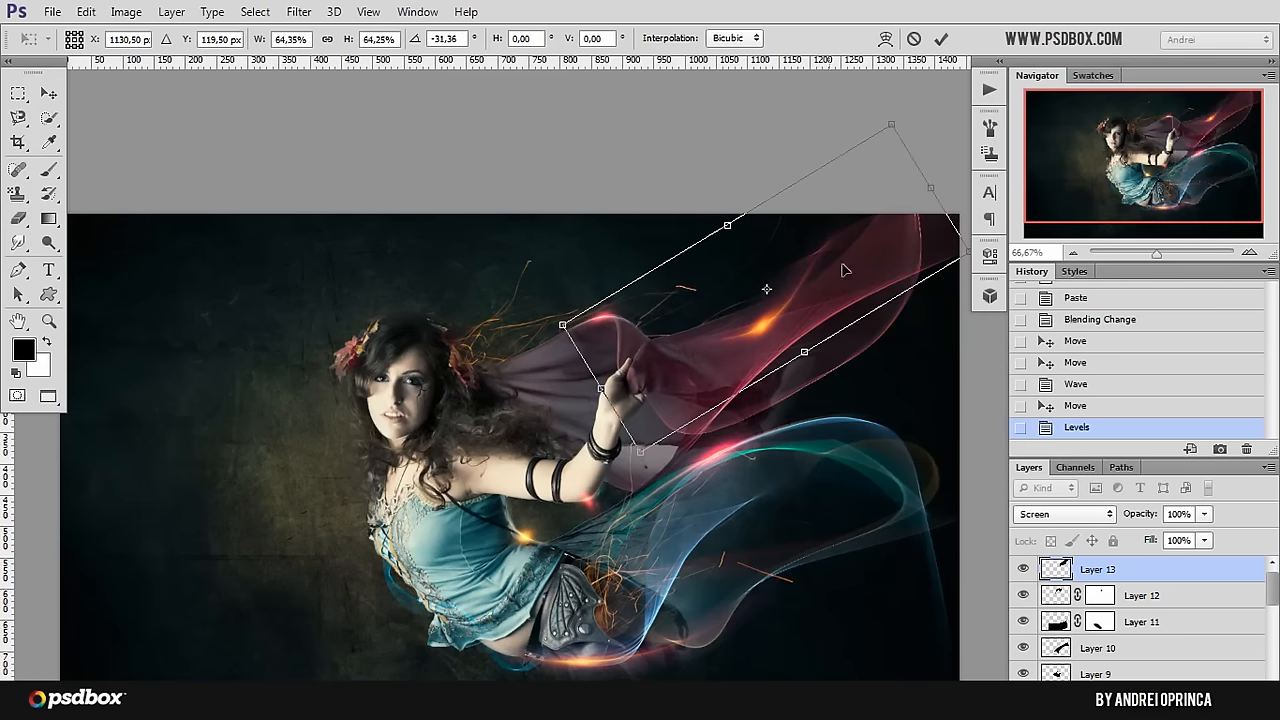
# Step: Move the lens flare to the front edge of her bodice, rotate it to about 57.1° and apply the transform
pyautogui.moveTo(843, 270); pyautogui.dragTo(715, 557)
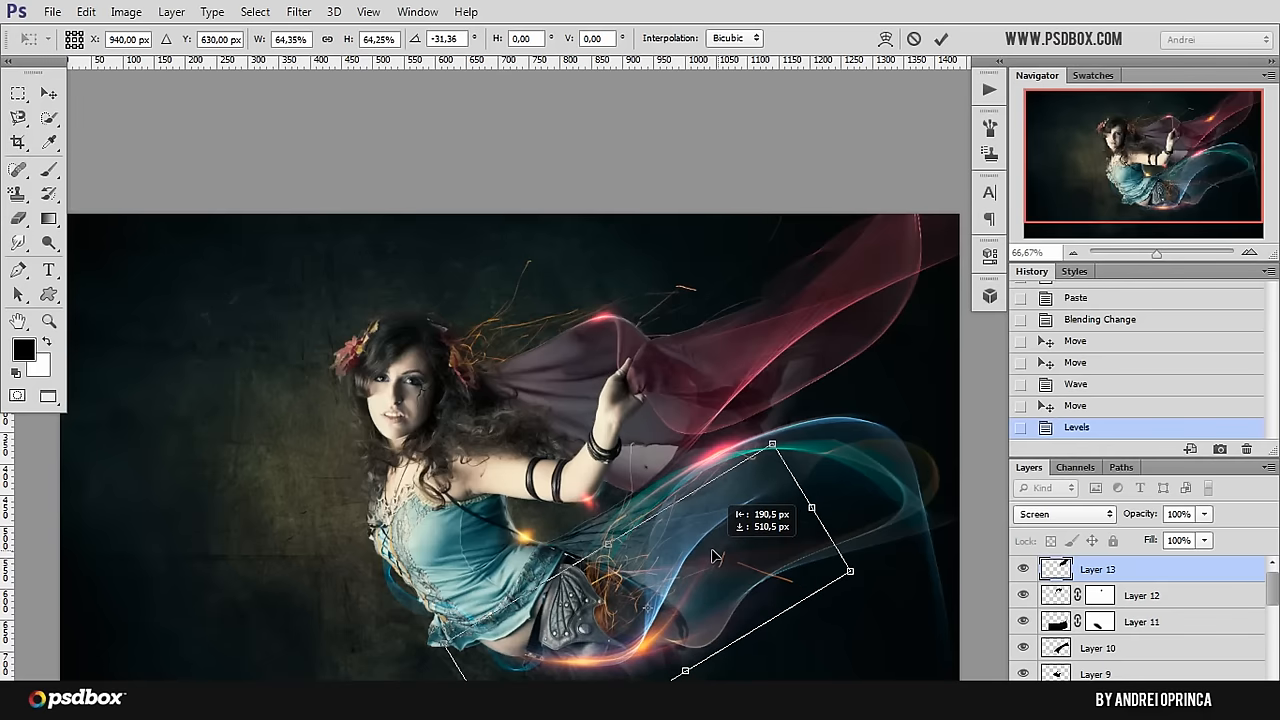
pyautogui.moveTo(580, 588); pyautogui.dragTo(382, 636)
pyautogui.moveTo(668, 556); pyautogui.dragTo(530, 717)
pyautogui.moveTo(465, 630); pyautogui.dragTo(440, 532)
pyautogui.moveTo(652, 566); pyautogui.dragTo(641, 593)
pyautogui.press('Return')
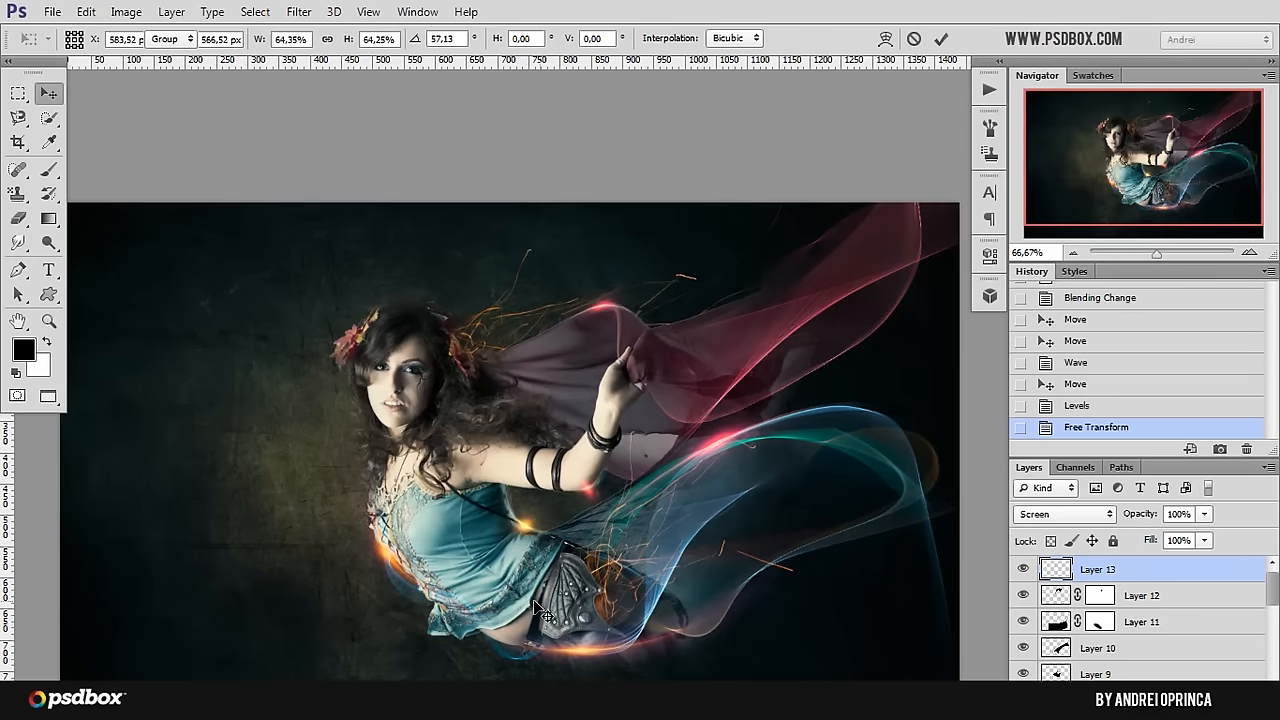
# Step: Try shifting the lens flare's hue to about +56 with Hue/Saturation
pyautogui.press('i')
pyautogui.hotkey('ctrl', 'u')
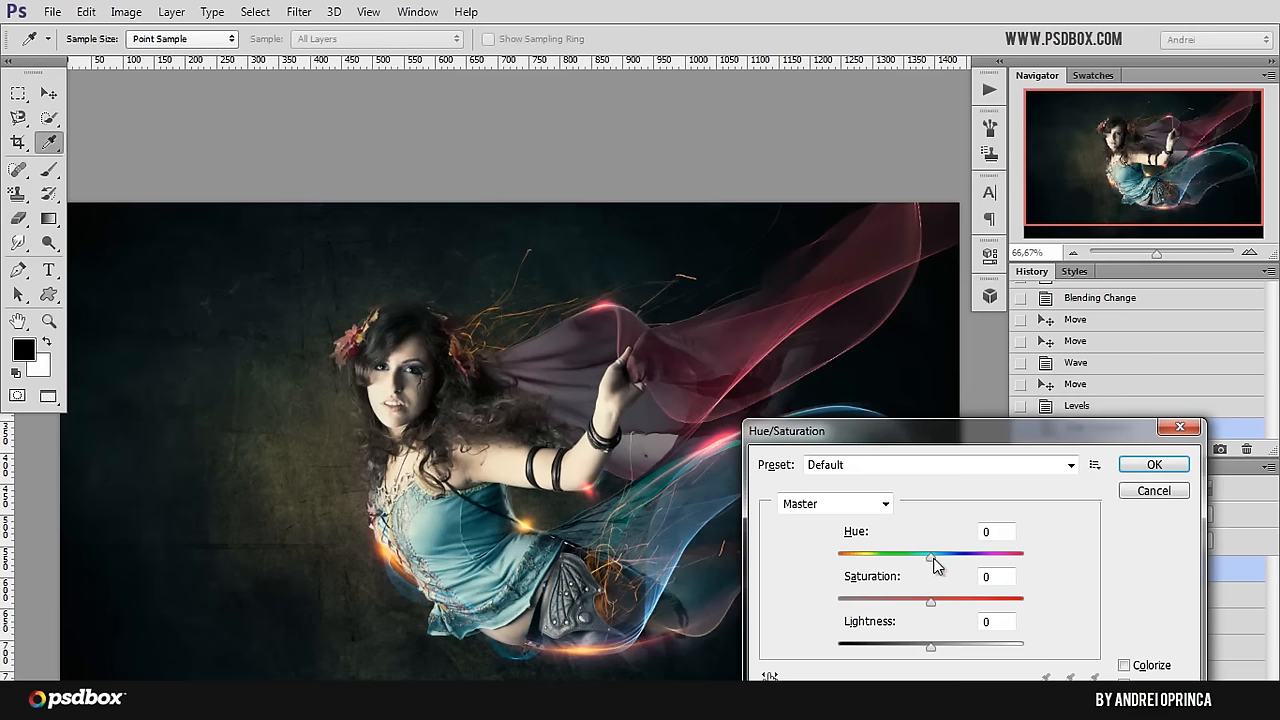
pyautogui.moveTo(933, 558); pyautogui.dragTo(900, 564)
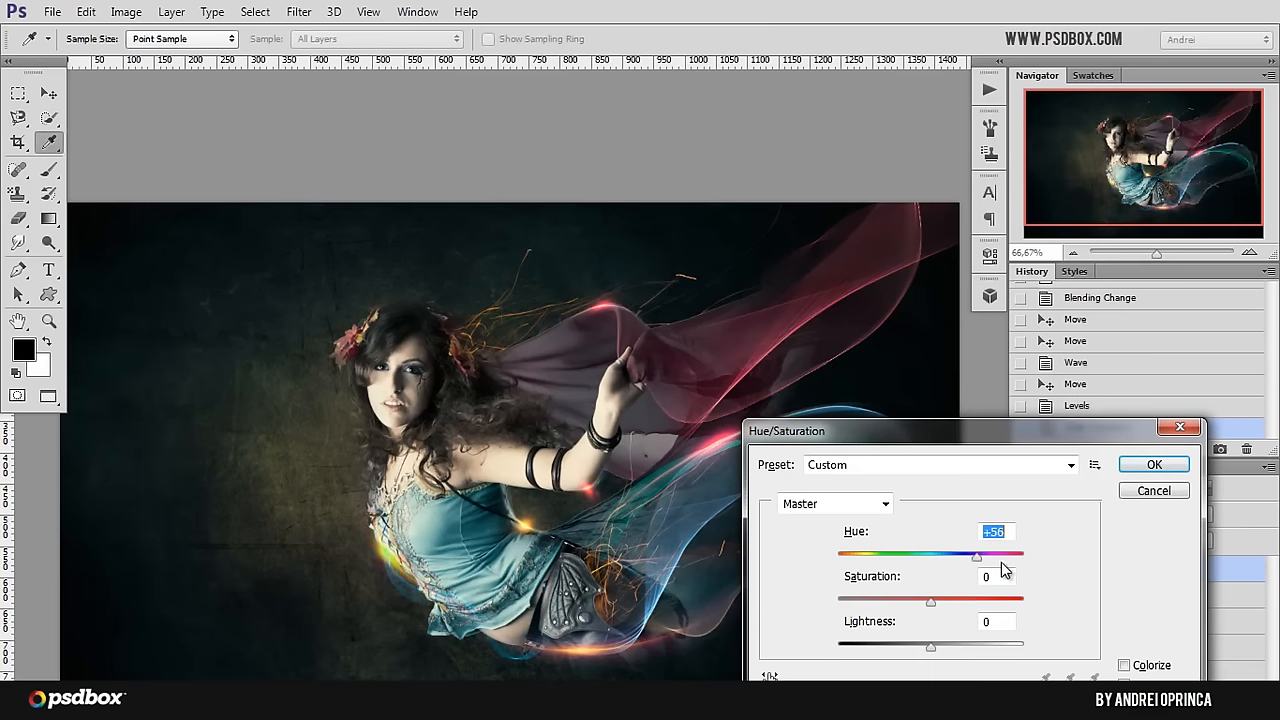
pyautogui.press('Return')
pyautogui.press('v')
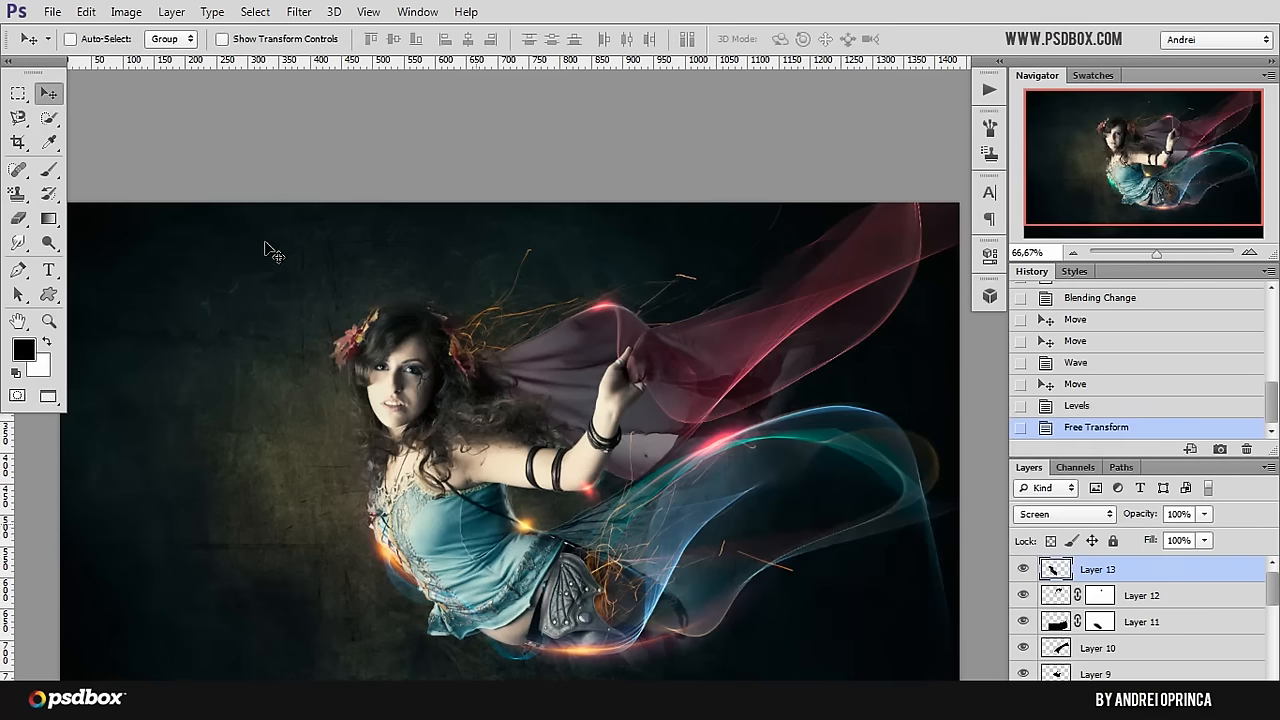
# Step: Move the lens flare to her hip, rotate it to about -64.5° and stretch it to about 78% width and 93% height
pyautogui.moveTo(515, 515); pyautogui.dragTo(683, 488)
pyautogui.hotkey('ctrl', 't')
pyautogui.moveTo(704, 352); pyautogui.dragTo(476, 378)
pyautogui.moveTo(553, 587); pyautogui.dragTo(668, 578)
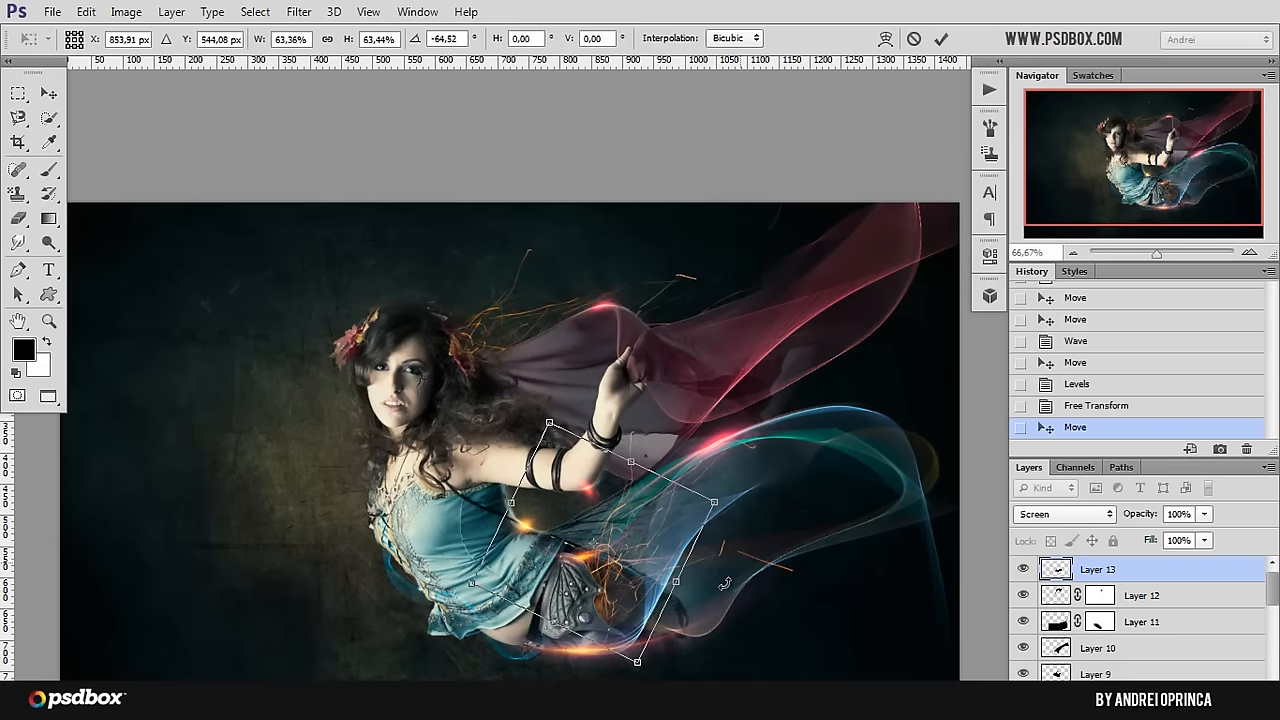
pyautogui.moveTo(714, 502); pyautogui.dragTo(811, 503)
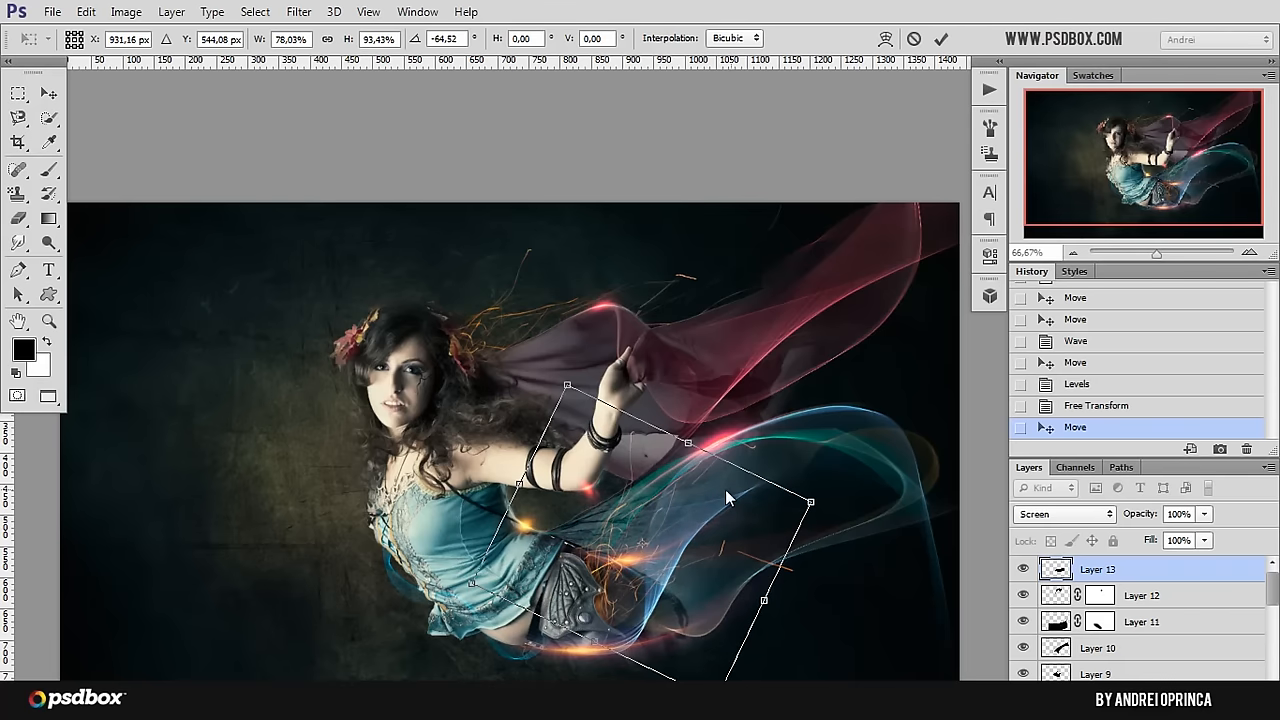
# Step: Flip the lens flare vertically, rotate it to about -90.8° and position it over the back of her waist
pyautogui.rightClick(724, 492)
pyautogui.click(693, 567)
pyautogui.rightClick(693, 572)
pyautogui.click(757, 560)
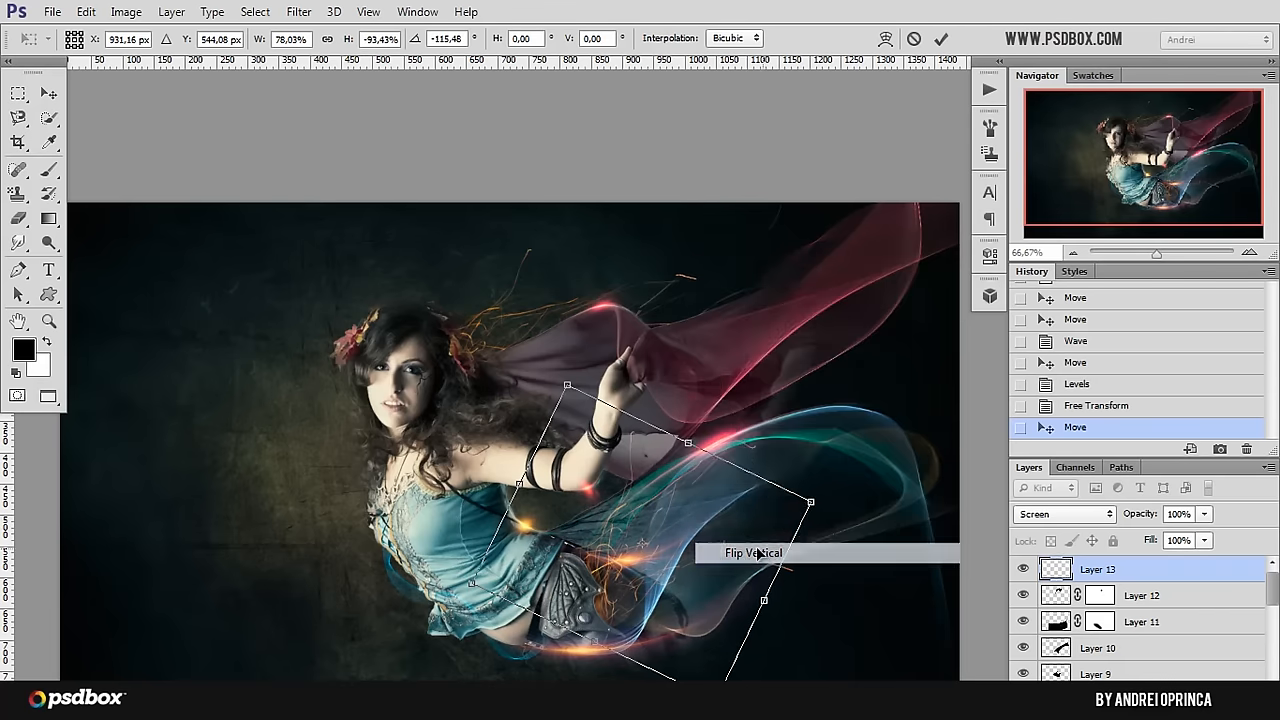
pyautogui.moveTo(766, 557); pyautogui.dragTo(774, 660)
pyautogui.moveTo(679, 583); pyautogui.dragTo(673, 636)
pyautogui.moveTo(774, 483); pyautogui.dragTo(750, 458)
pyautogui.moveTo(655, 593)
pyautogui.mouseDown()
pyautogui.moveTo(640, 572)
pyautogui.moveTo(668, 586)
pyautogui.mouseUp()
# Step: Warp the lens flare so that it curves from her waist into the flowing shapes, and apply the transform
pyautogui.rightClick(672, 452)
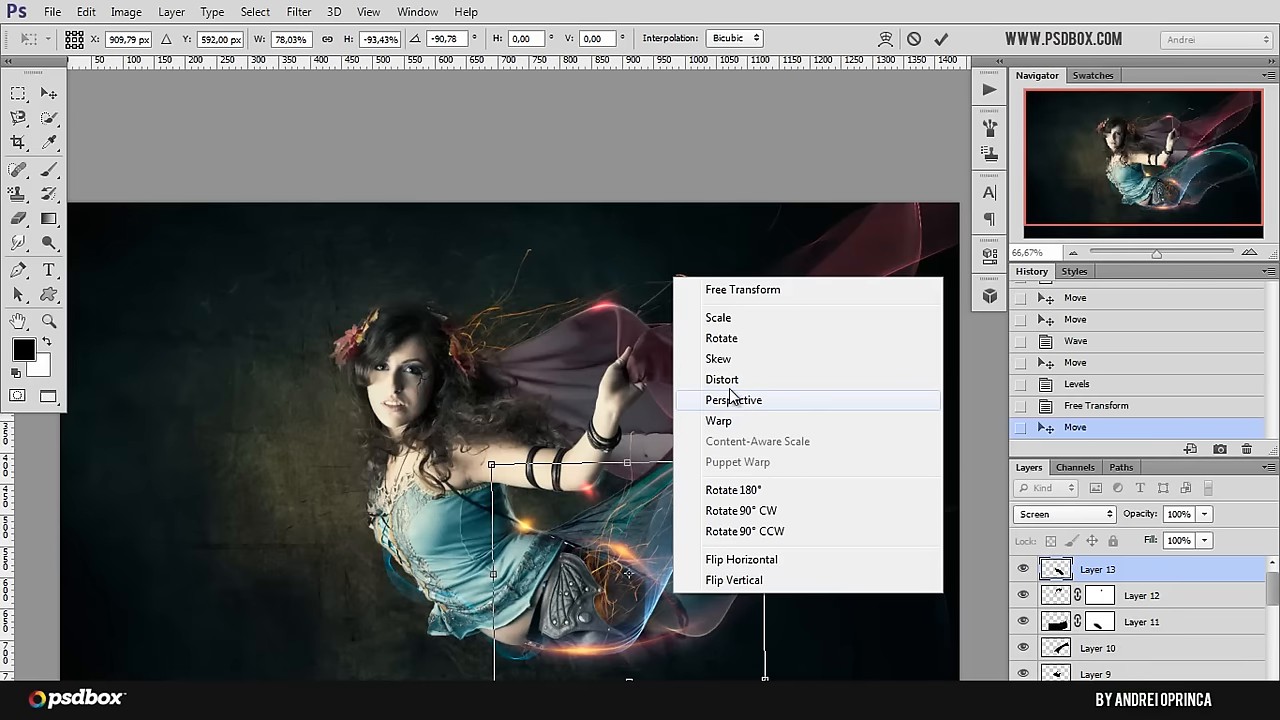
pyautogui.click(728, 421)
pyautogui.moveTo(751, 577); pyautogui.dragTo(809, 507)
pyautogui.moveTo(657, 521); pyautogui.dragTo(624, 563)
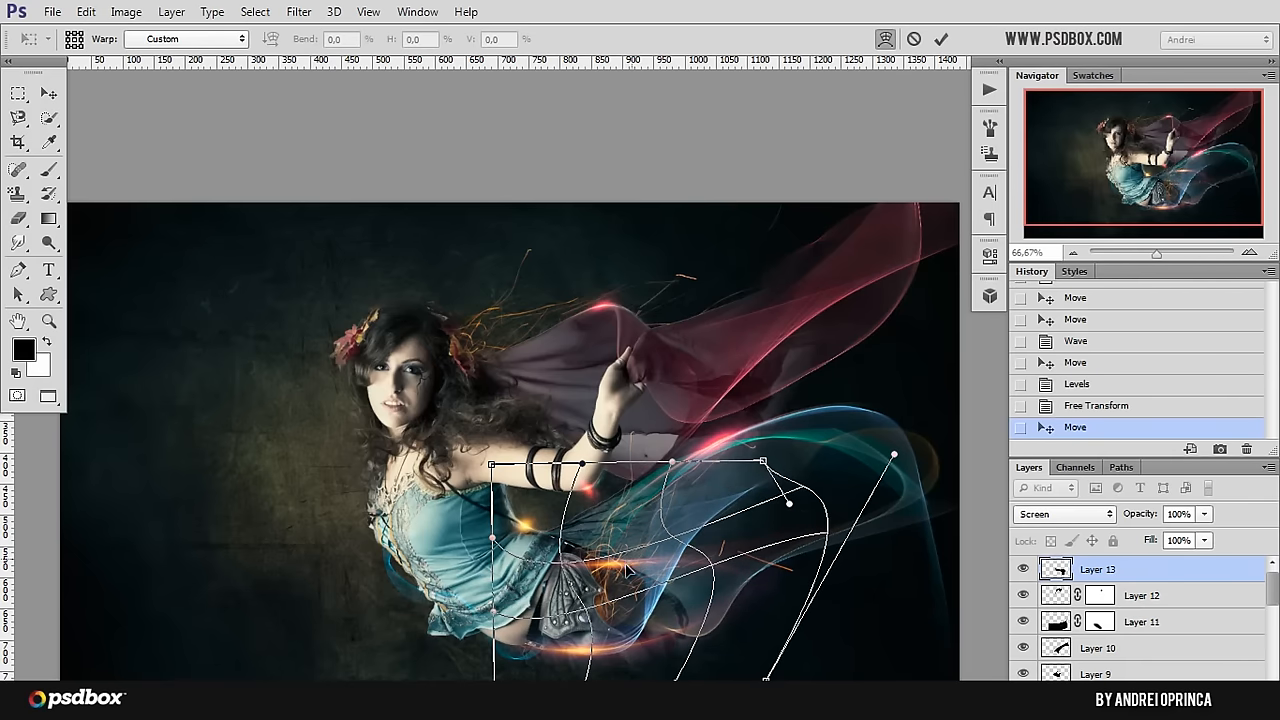
pyautogui.moveTo(494, 538); pyautogui.dragTo(511, 447)
pyautogui.moveTo(775, 517); pyautogui.dragTo(771, 535)
pyautogui.moveTo(547, 562); pyautogui.dragTo(545, 538)
pyautogui.moveTo(684, 568); pyautogui.dragTo(618, 582)
pyautogui.press('Return')
# Step: Recolour the lens flare to cyan by shifting its hue to +155
pyautogui.hotkey('ctrl', 'u')
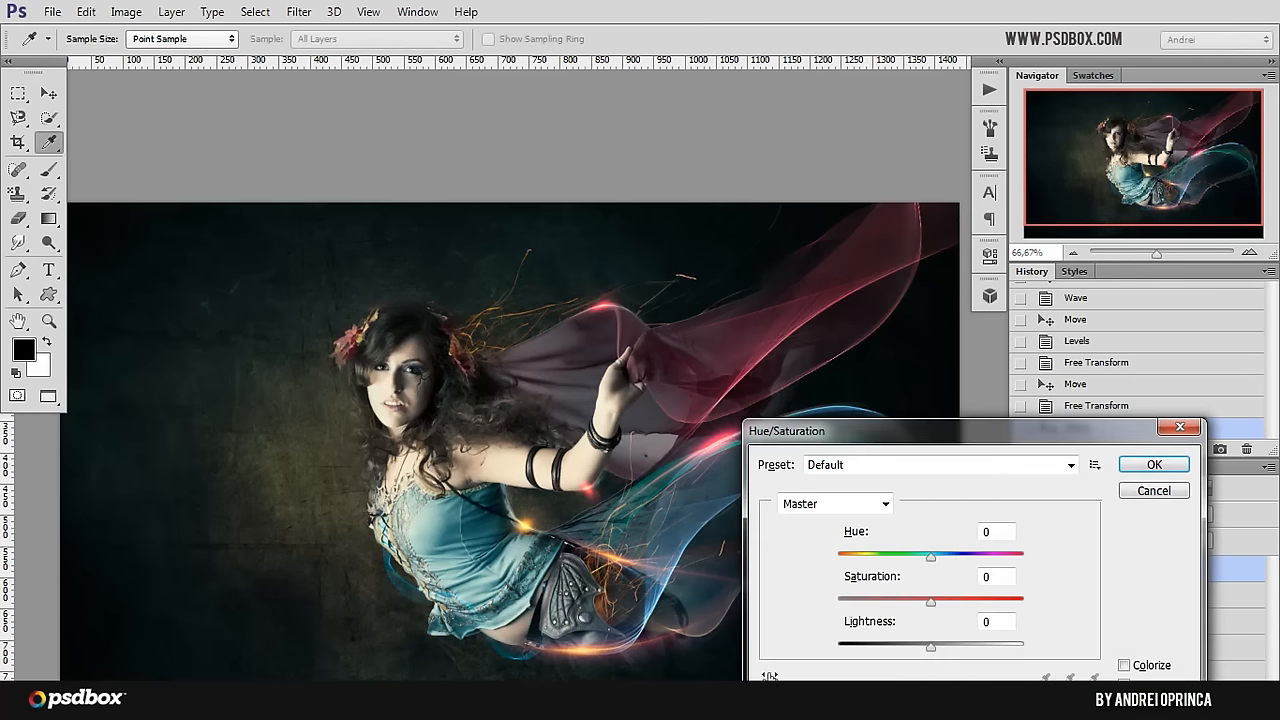
pyautogui.moveTo(930, 556); pyautogui.dragTo(888, 560)
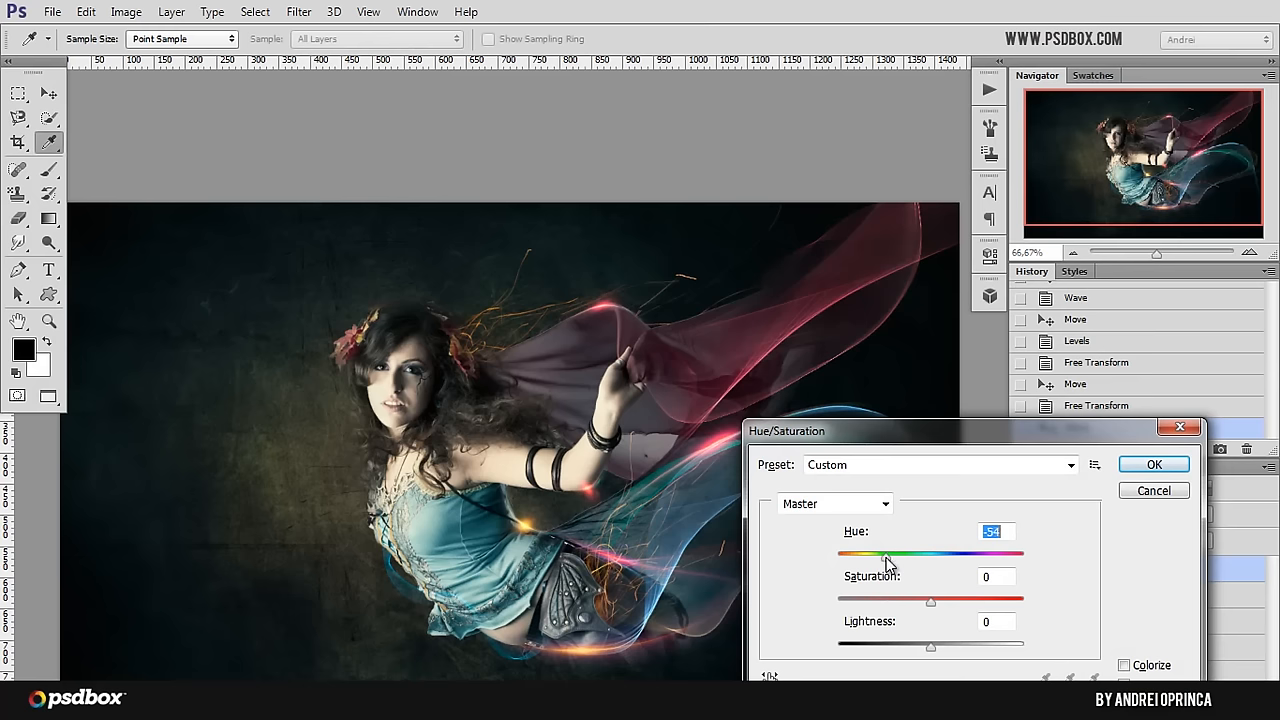
pyautogui.moveTo(978, 558); pyautogui.dragTo(1006, 566)
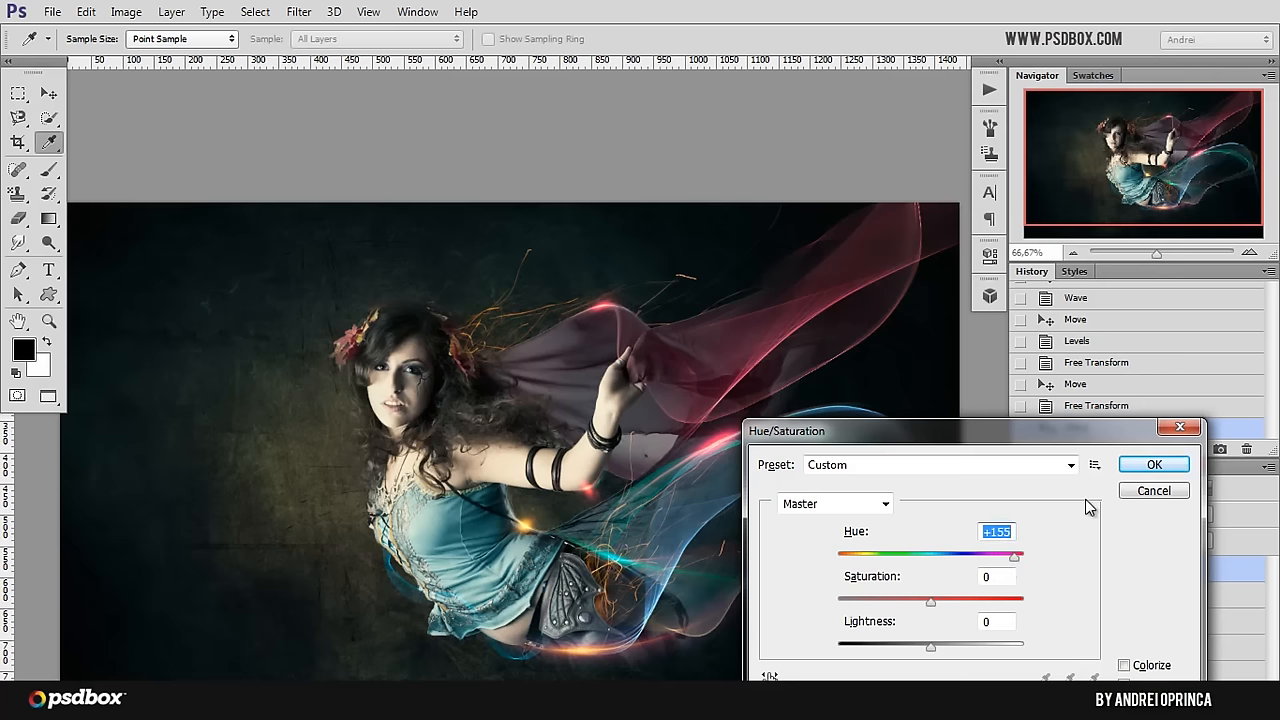
pyautogui.click(1128, 472)
# Step: Rotate the cyan lens flare to about 121.1° and place it along the inner curve of the blue flame shape
pyautogui.hotkey('ctrl', 't')
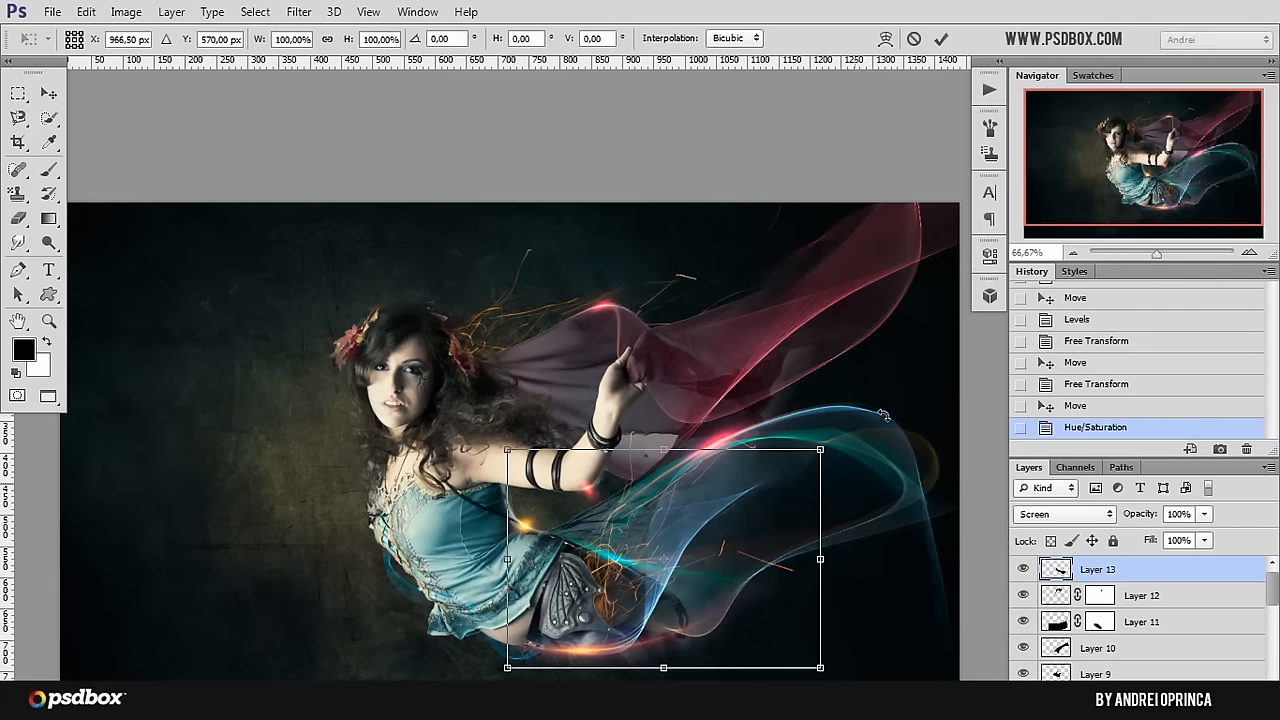
pyautogui.moveTo(623, 663); pyautogui.dragTo(559, 517)
pyautogui.moveTo(692, 512); pyautogui.dragTo(730, 520)
pyautogui.moveTo(814, 434); pyautogui.dragTo(764, 540)
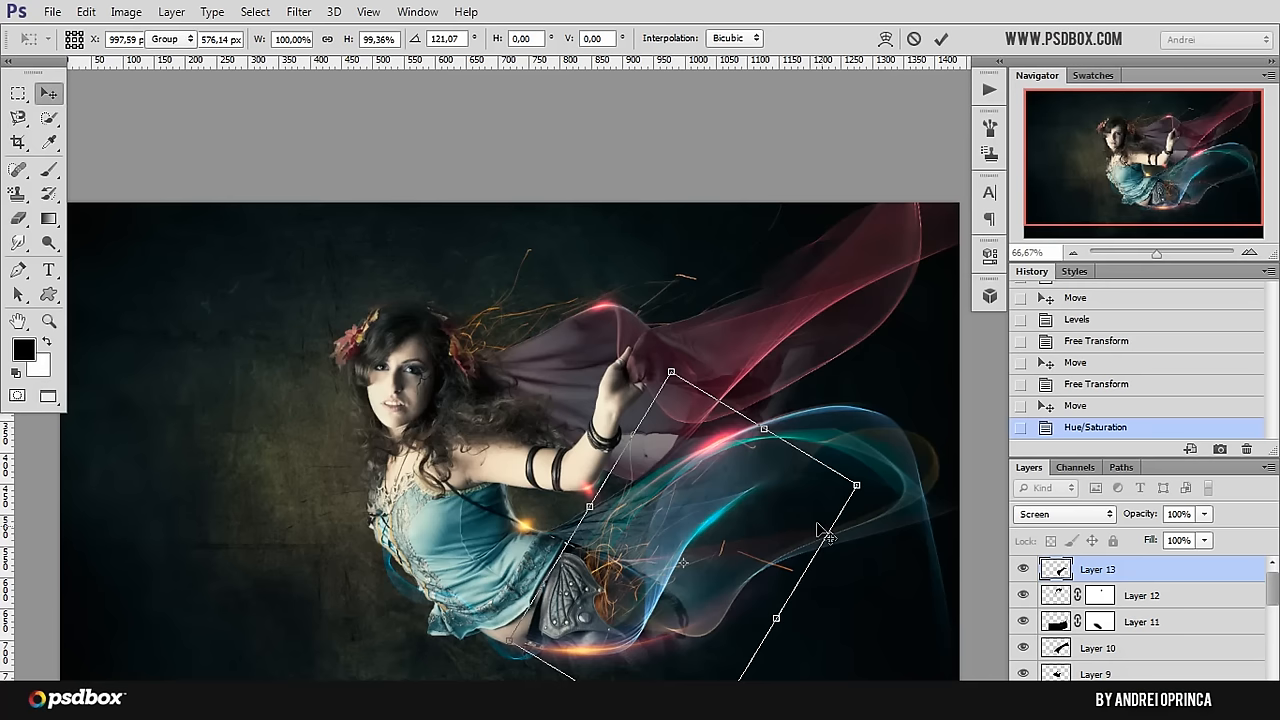
pyautogui.press('Return')
pyautogui.scroll(-1, 810, 528)
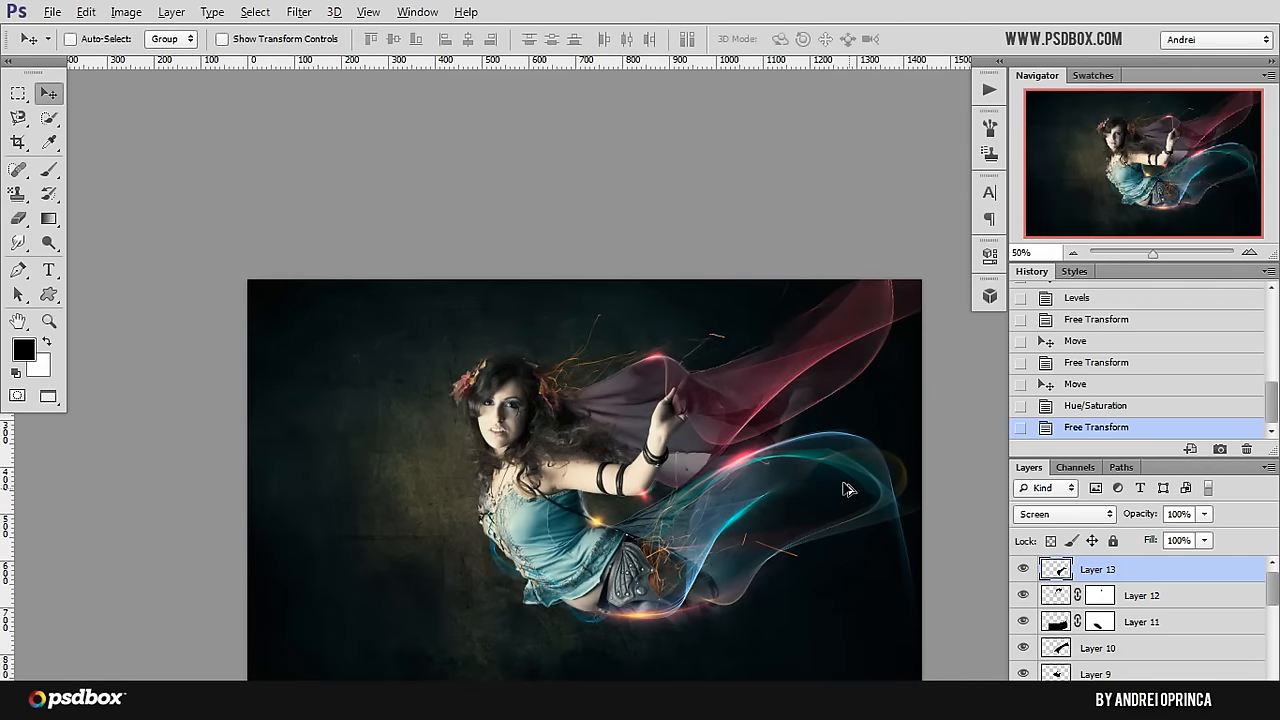
# Step: Duplicate the cyan lens flare layer, move the copy onto the red veil and transform it to follow the veil's curve
pyautogui.hotkey('ctrl', 'j')
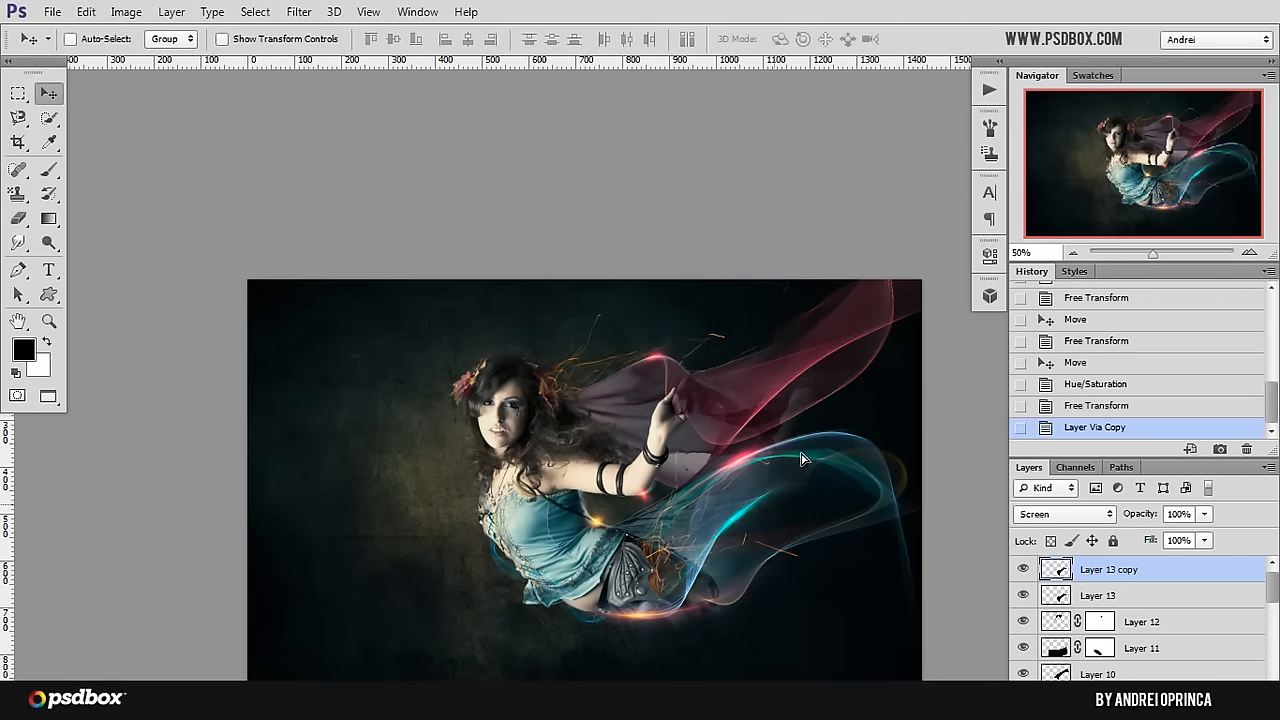
pyautogui.moveTo(800, 459)
pyautogui.mouseDown()
pyautogui.moveTo(811, 395)
pyautogui.moveTo(863, 361)
pyautogui.moveTo(880, 376)
pyautogui.mouseUp()
pyautogui.hotkey('ctrl', 't')
pyautogui.moveTo(635, 536); pyautogui.dragTo(630, 517)
pyautogui.press('Return')
# Step: Shift the duplicated lens flare's hue from cyan to magenta to match the red veil
pyautogui.hotkey('ctrl', 'u')
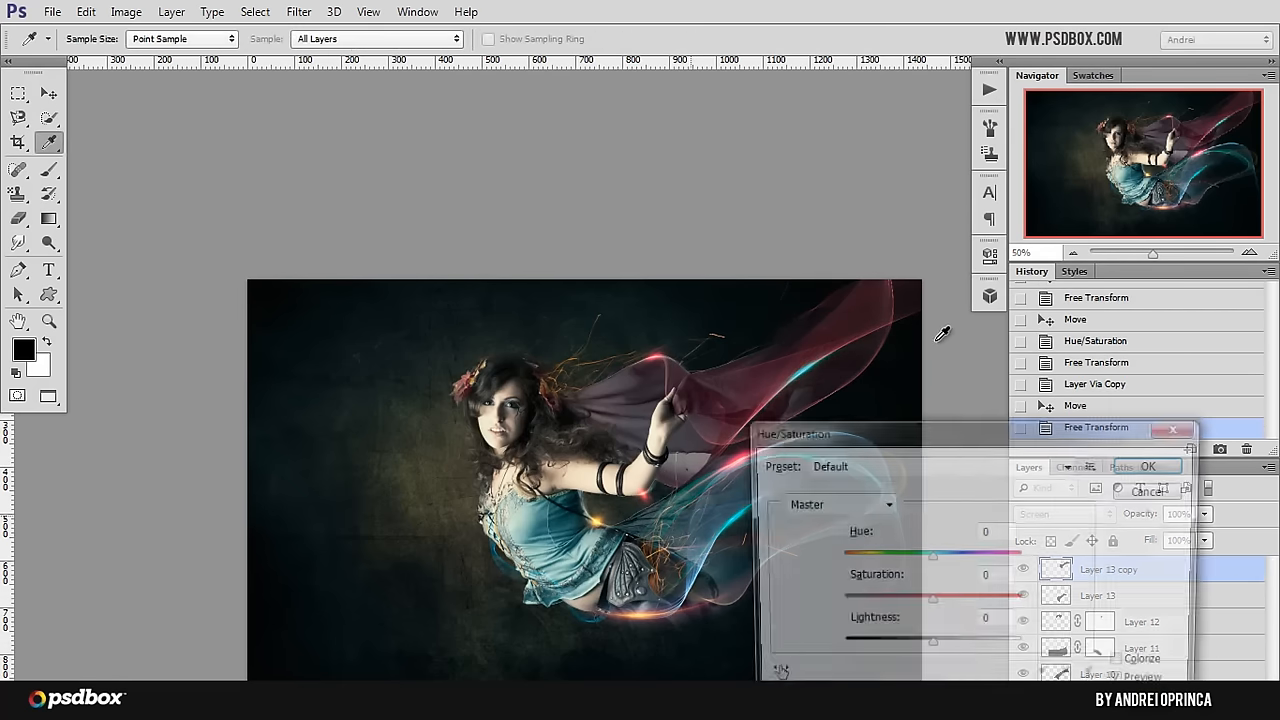
pyautogui.moveTo(929, 560); pyautogui.dragTo(1008, 557)
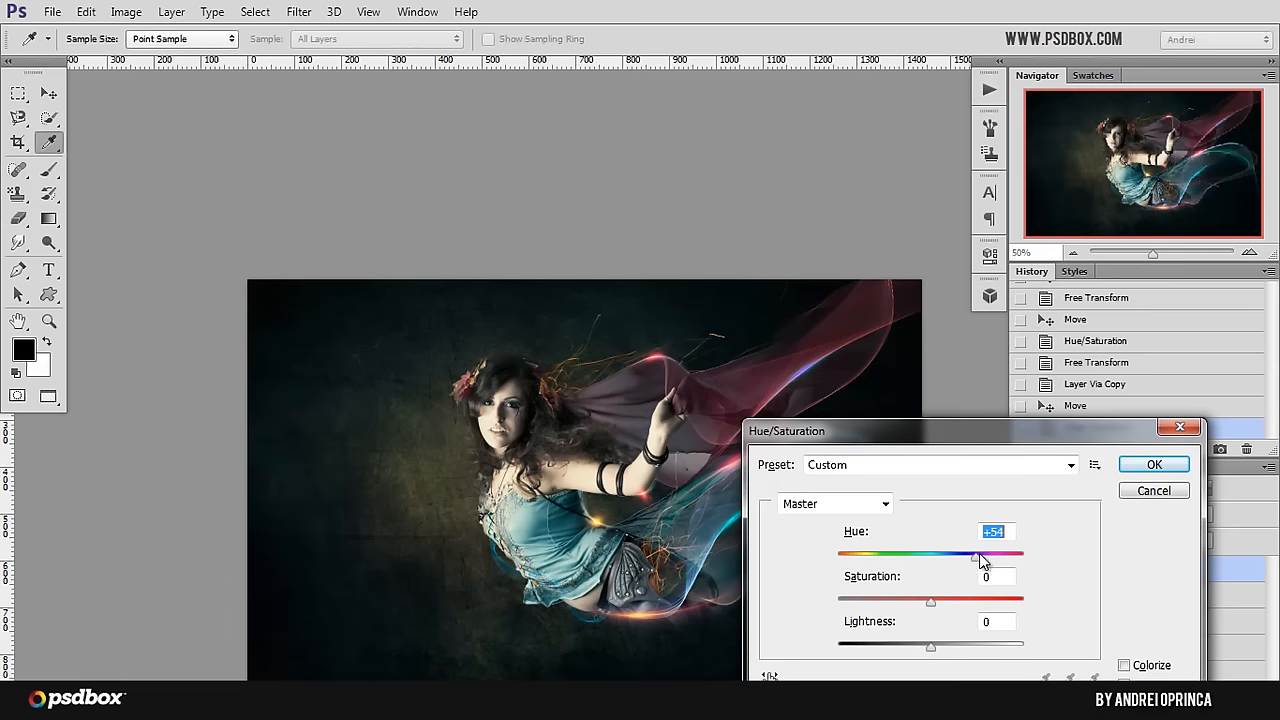
pyautogui.click(1148, 468)
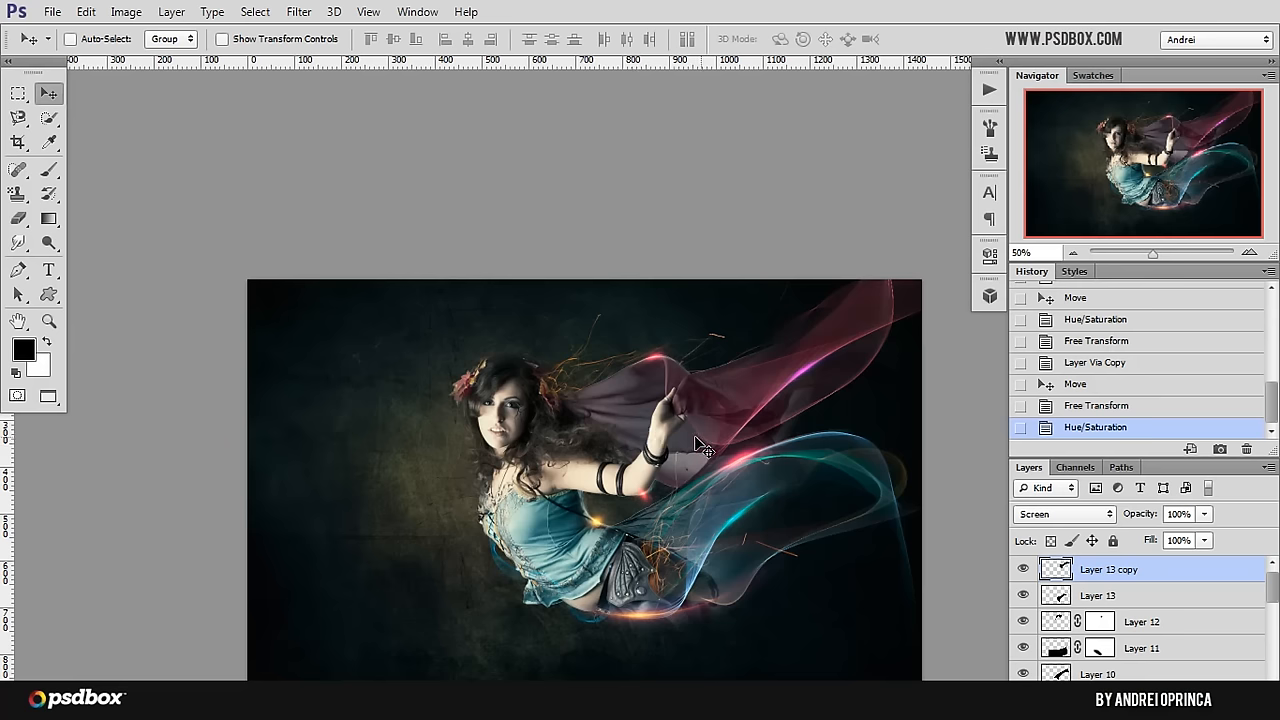
# Step: Open the Dust-Particle (10) image from the Stock folder
pyautogui.moveTo(512, 397); pyautogui.dragTo(473, 369)
pyautogui.scroll(1, 469, 363)
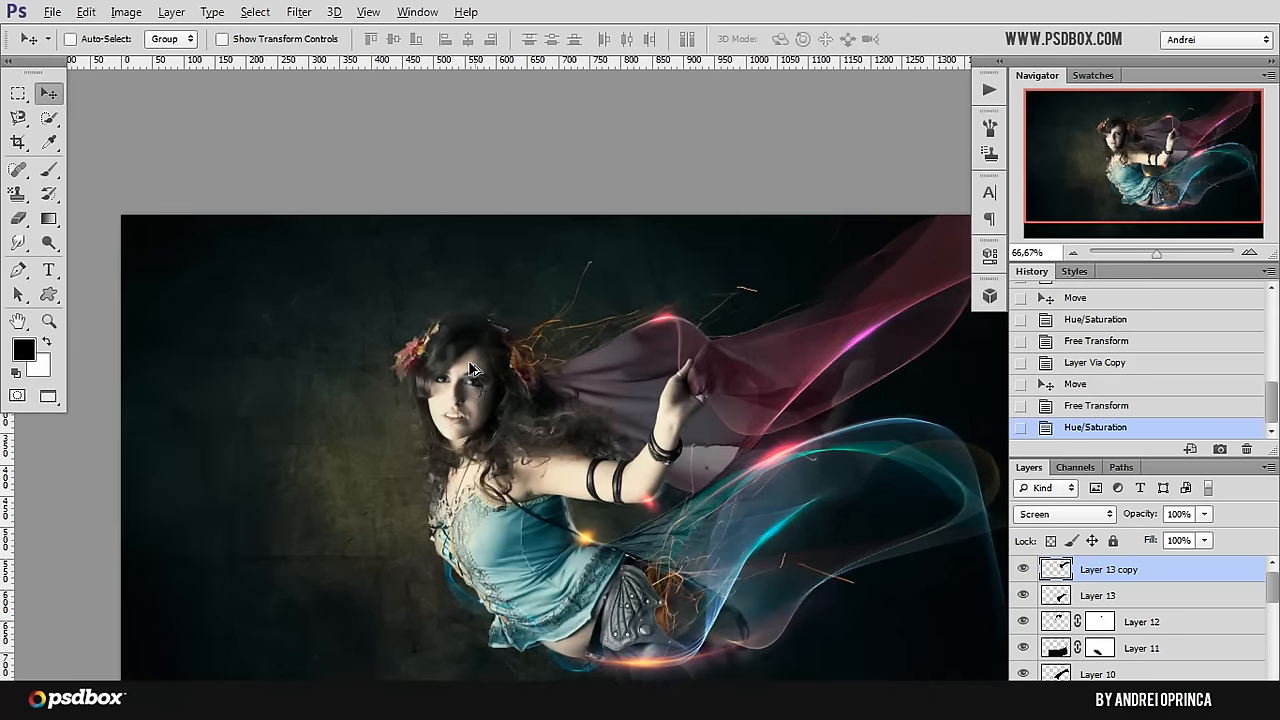
pyautogui.moveTo(657, 455); pyautogui.dragTo(595, 440)
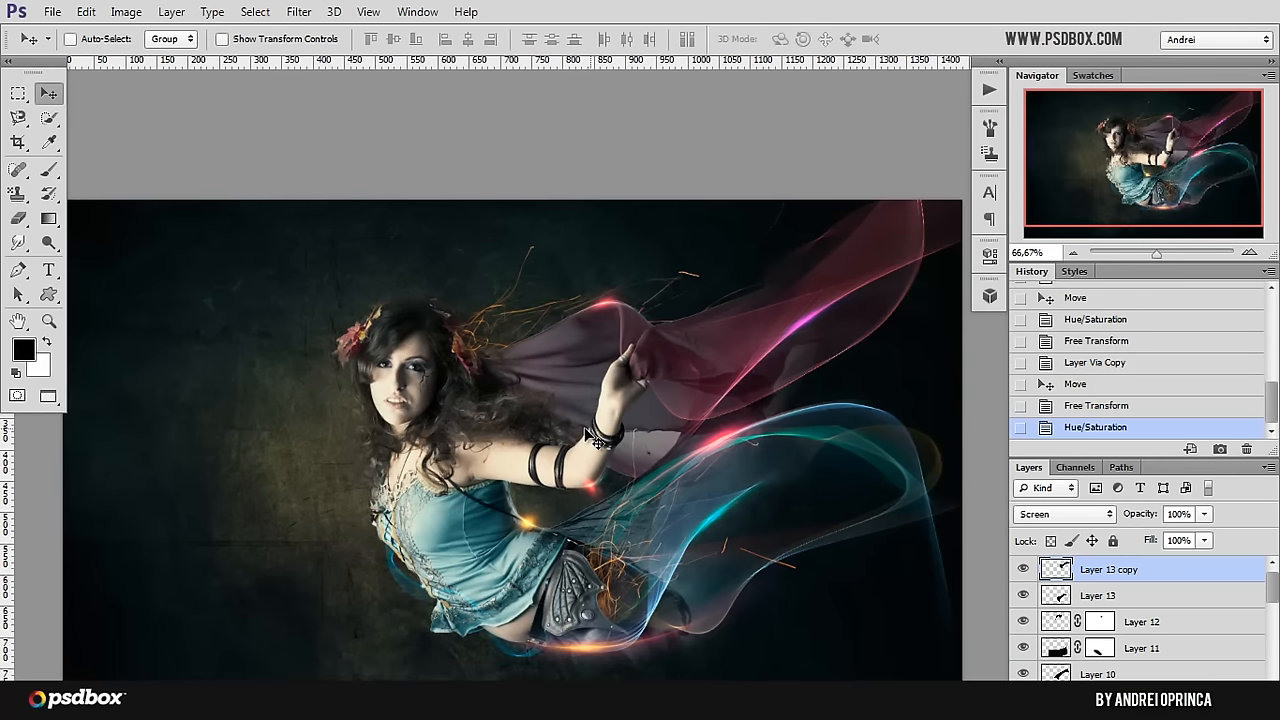
pyautogui.hotkey('ctrl', 'o')
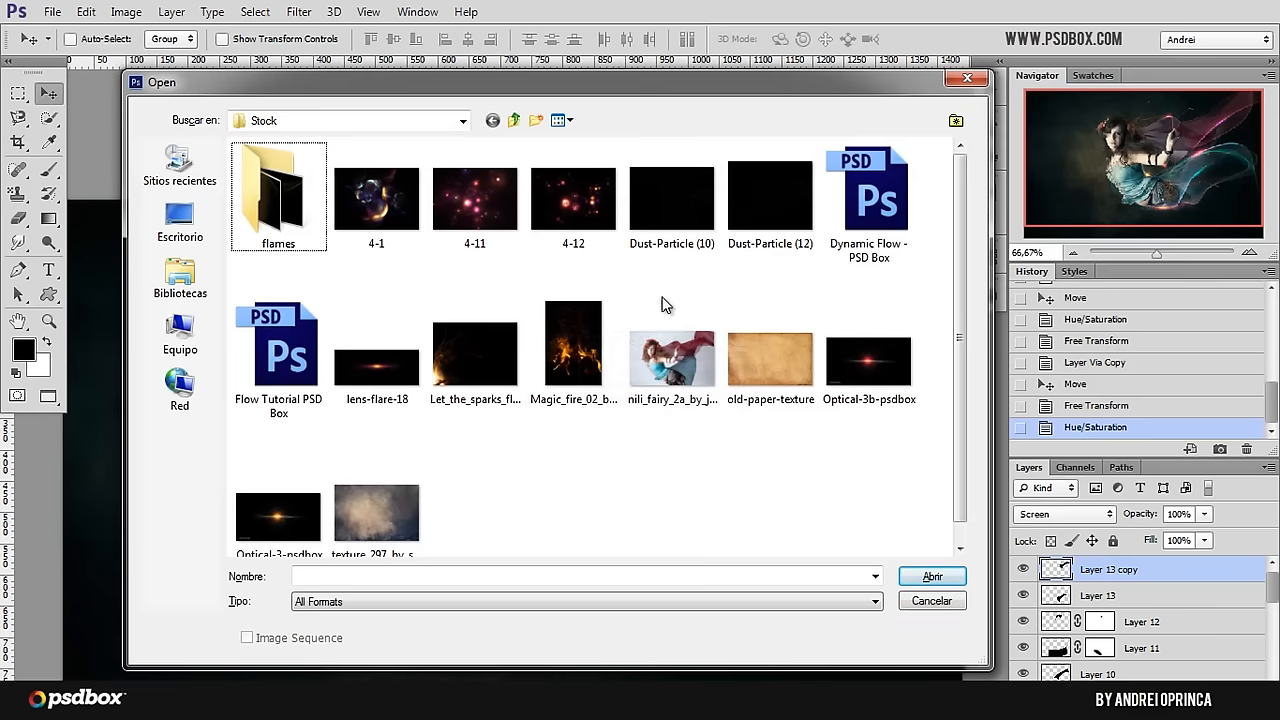
pyautogui.click(670, 205)
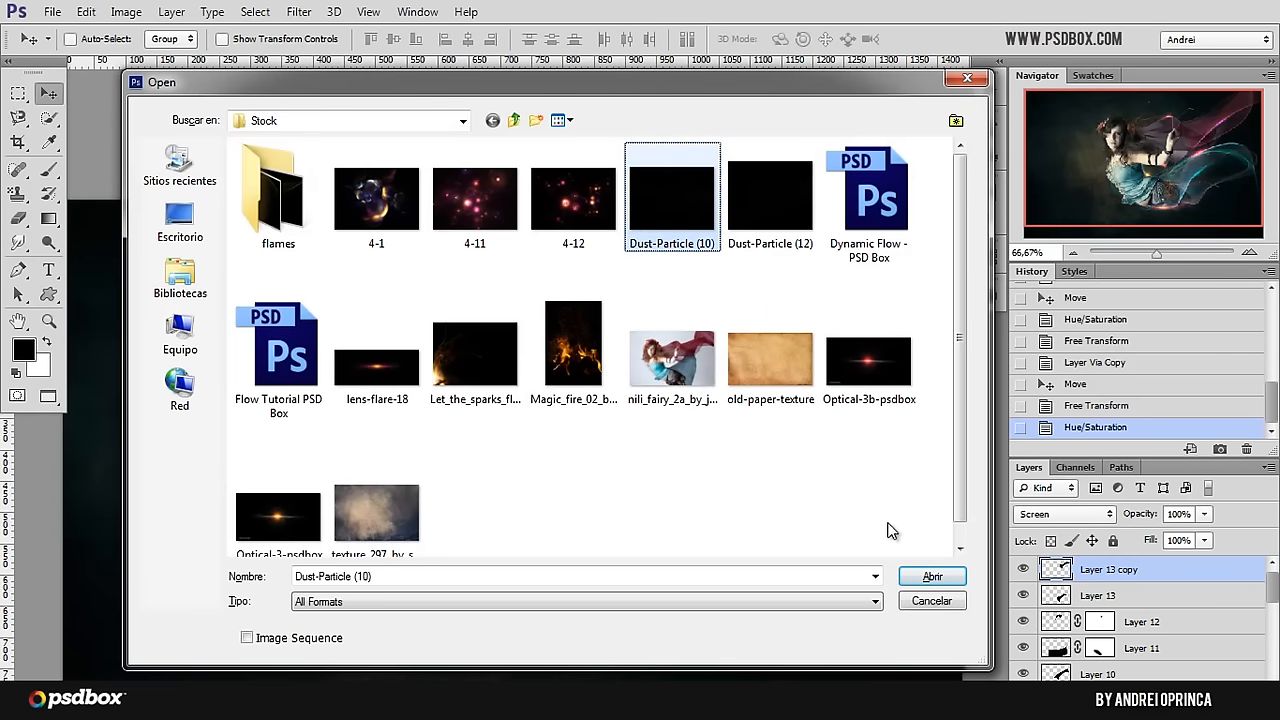
pyautogui.click(928, 576)
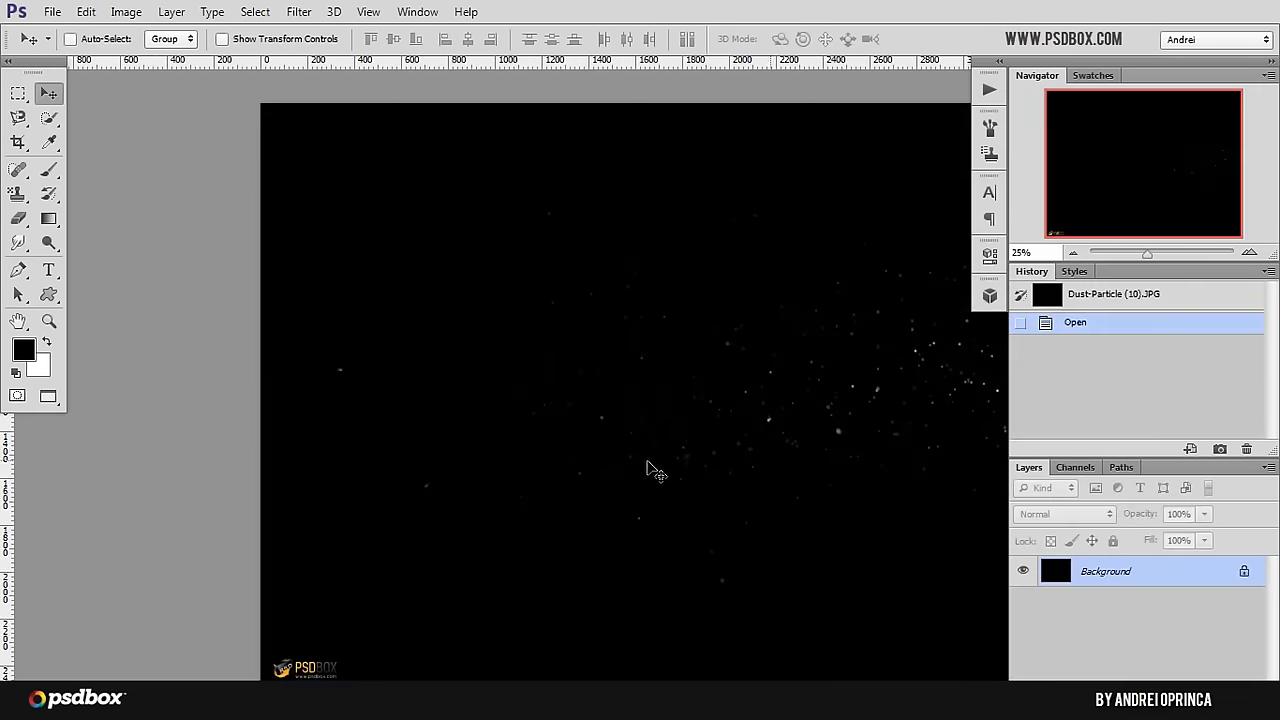
pyautogui.moveTo(647, 460); pyautogui.dragTo(487, 395)
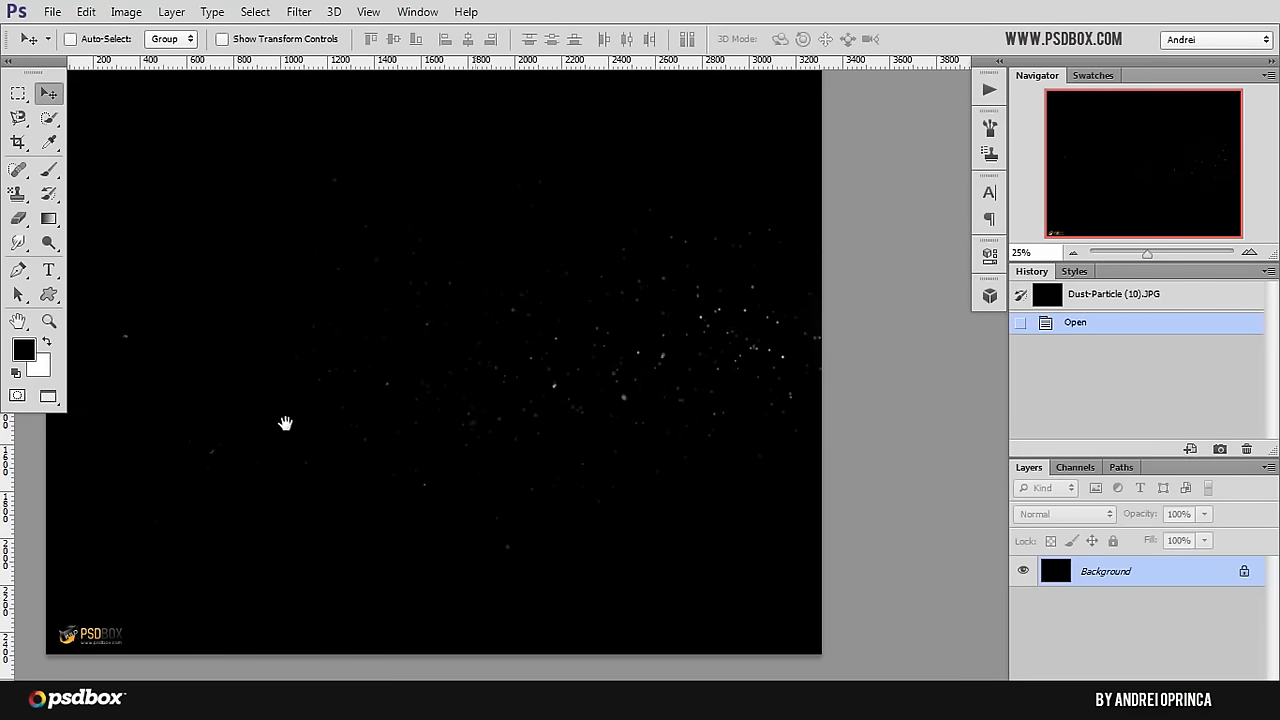
# Step: Paint black over the PSDBOX watermark in the lower corner of the Dust-Particle (10) image
pyautogui.moveTo(273, 416); pyautogui.dragTo(497, 429)
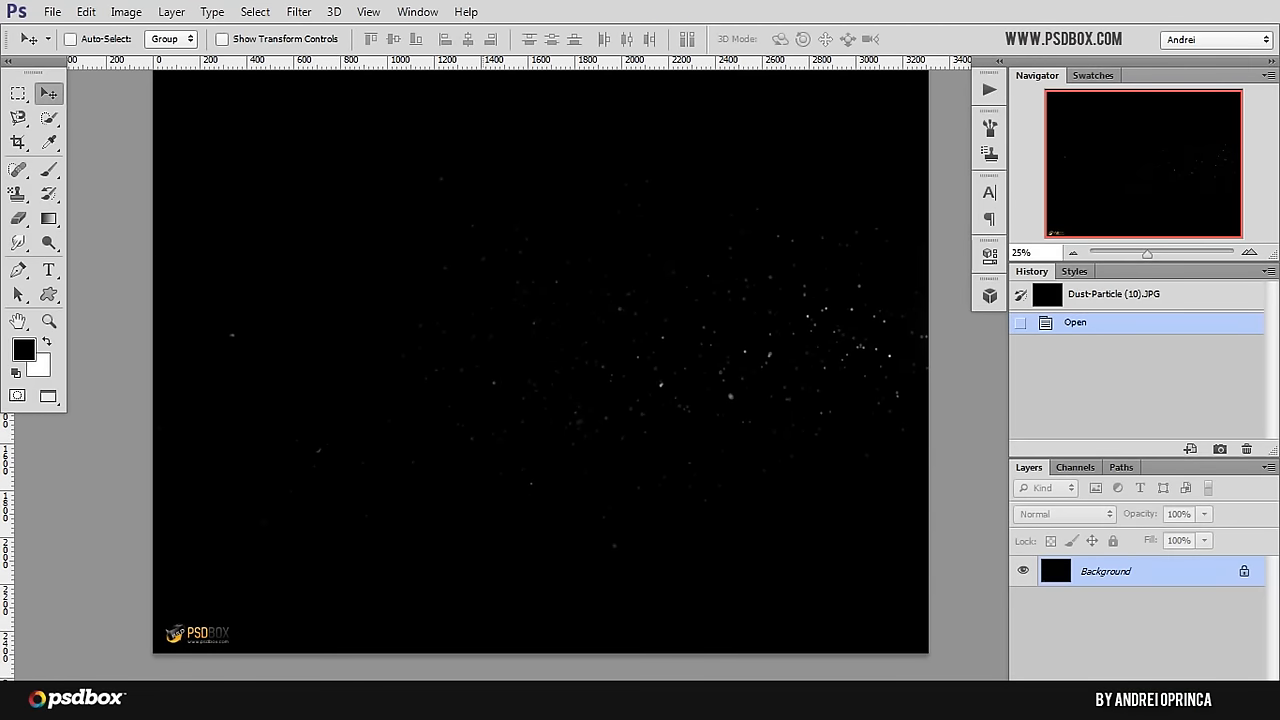
pyautogui.press('b')
pyautogui.moveTo(217, 634); pyautogui.dragTo(172, 633)
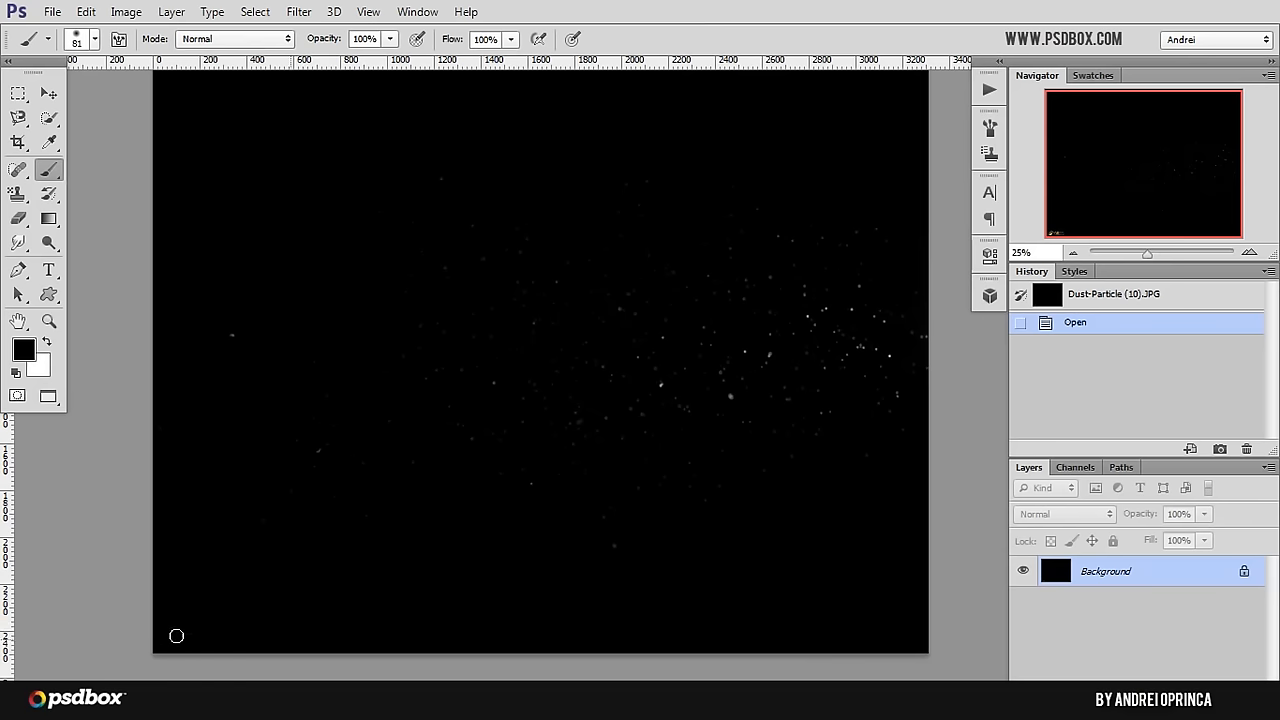
pyautogui.scroll(-1, 313, 355)
pyautogui.scroll(1, 313, 355)
pyautogui.scroll(-1, 313, 355)
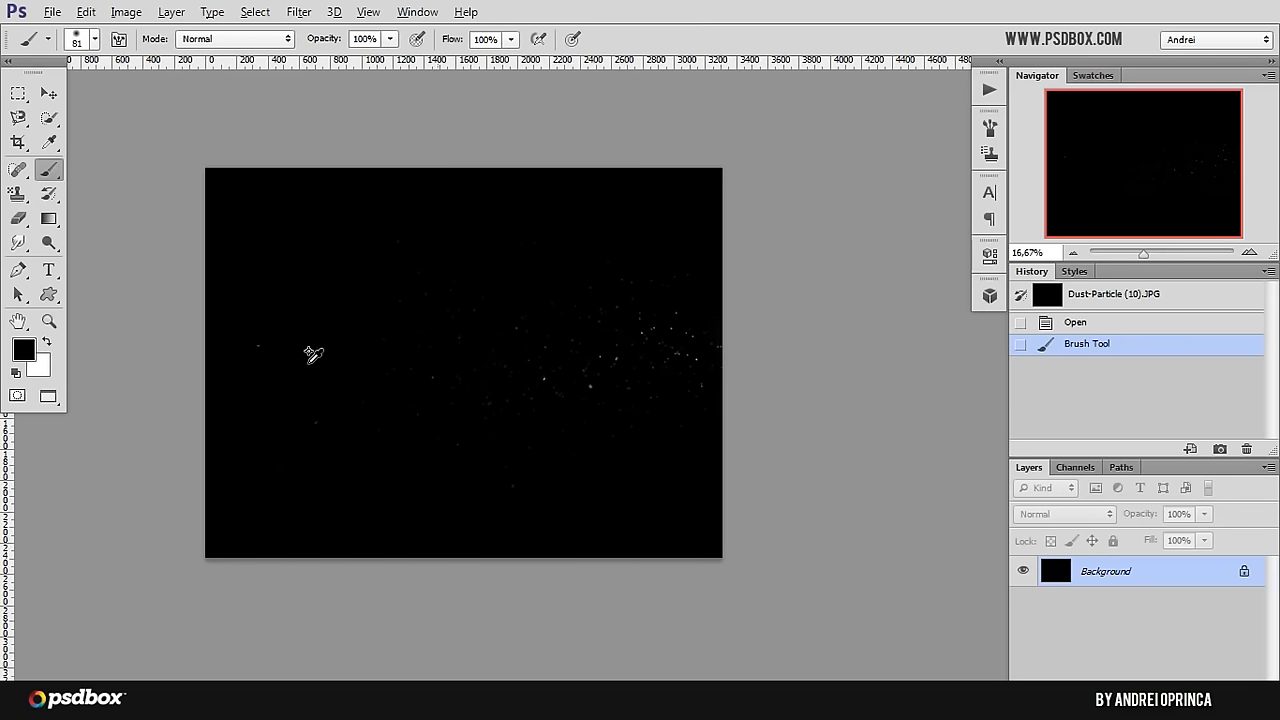
# Step: Copy the entire dust image, close it without saving and paste it as a new layer above the lens flare layers
pyautogui.hotkey('ctrl', 'a')
pyautogui.hotkey('ctrl', 'w')
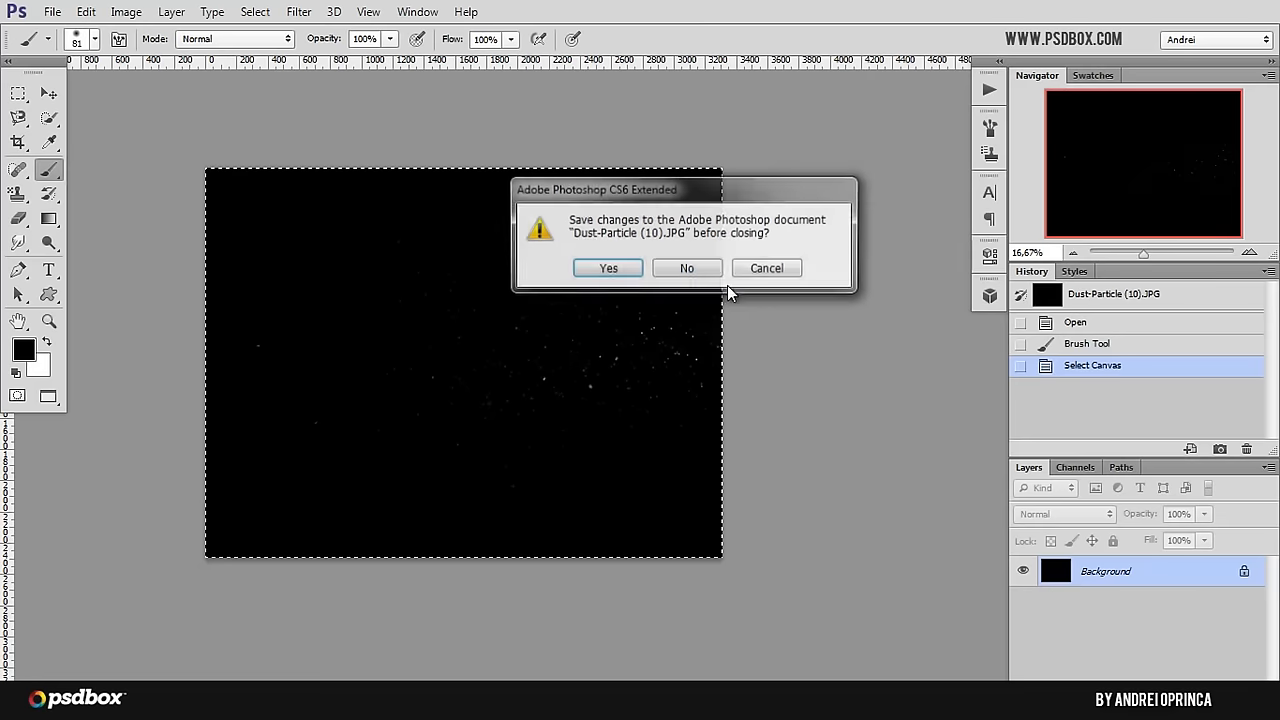
pyautogui.click(686, 266)
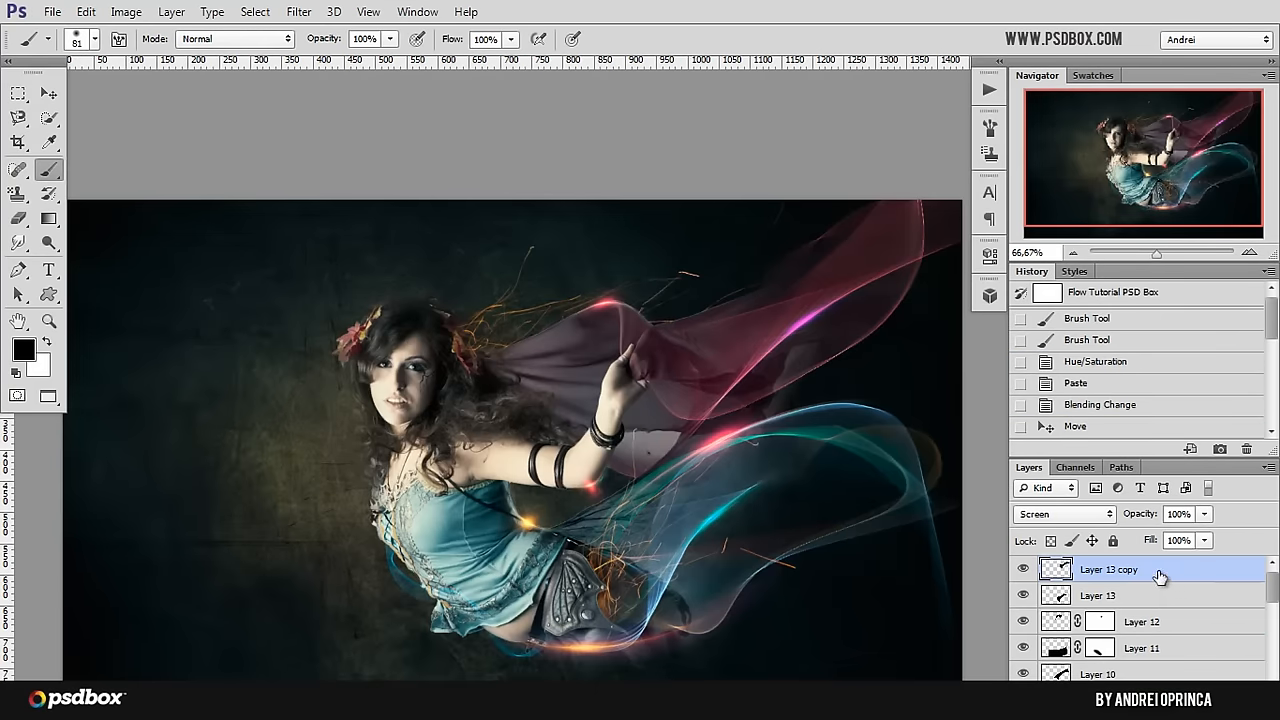
pyautogui.hotkey('ctrl', 'v')
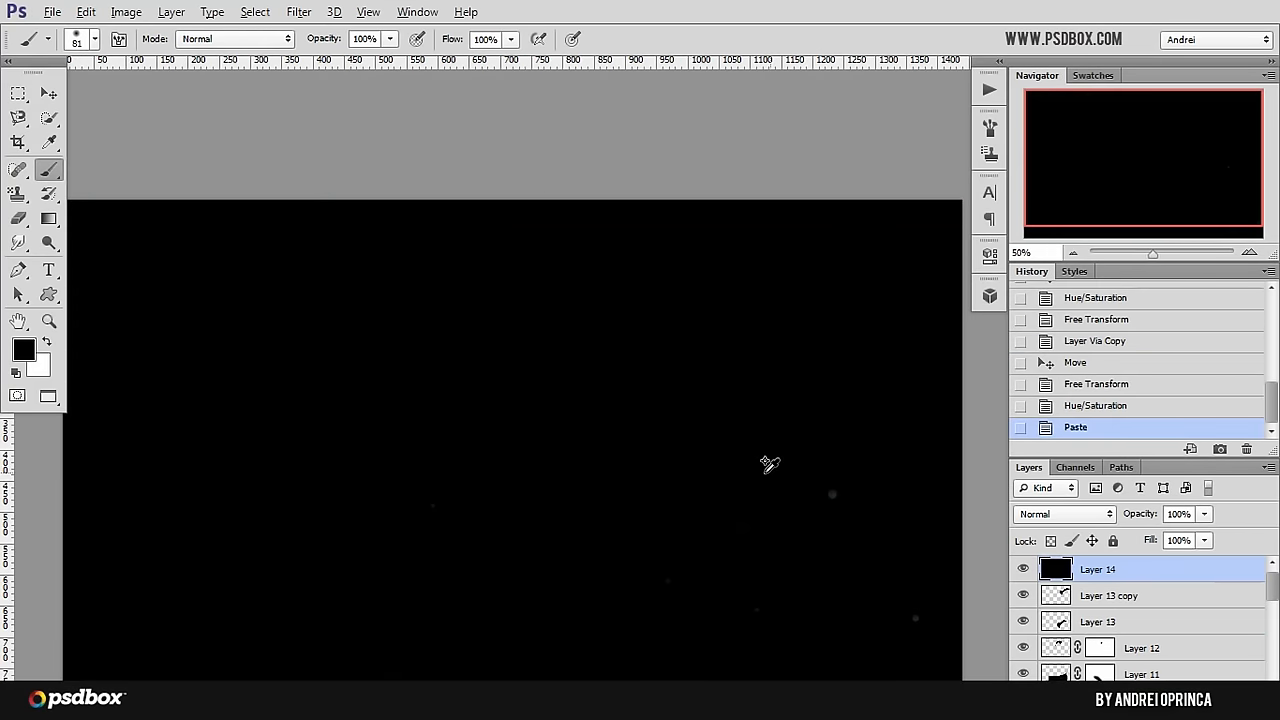
# Step: Scale the pasted dust layer down to nearly the canvas width and set its blending mode to Screen
pyautogui.scroll(-3, 769, 464)
pyautogui.hotkey('ctrl', 't')
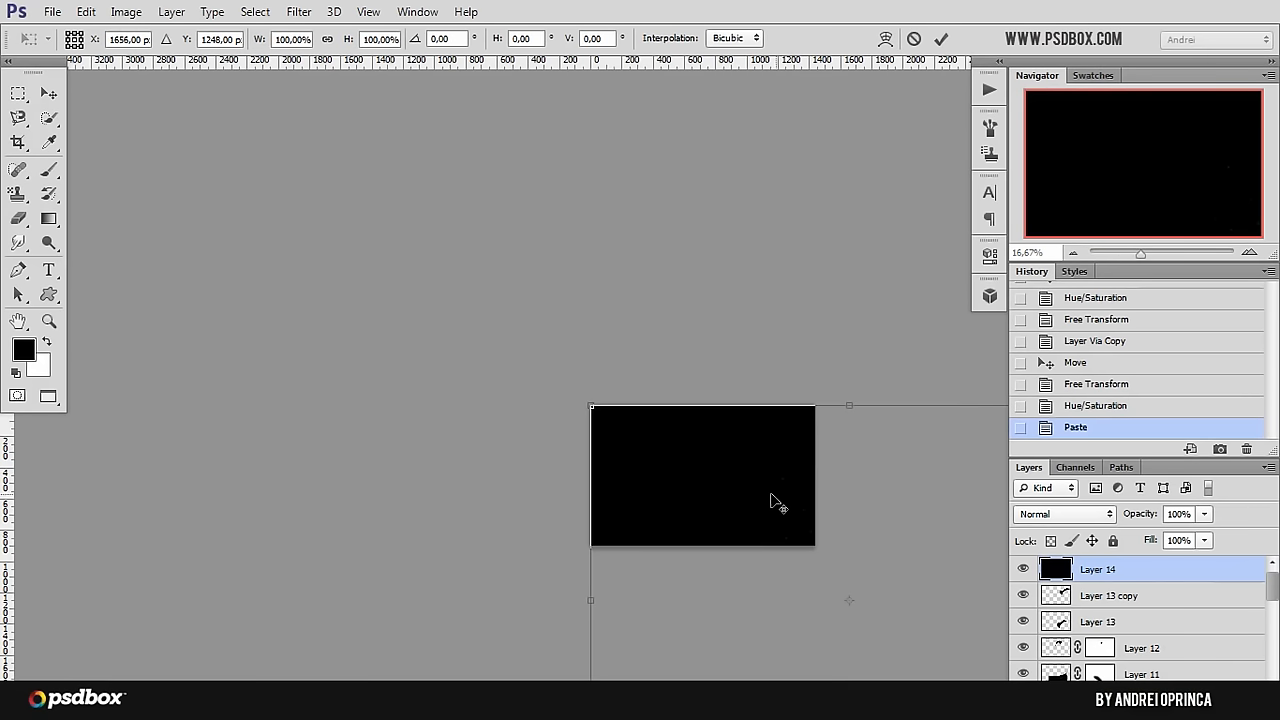
pyautogui.scroll(-2, 771, 500)
pyautogui.moveTo(915, 626); pyautogui.dragTo(800, 496)
pyautogui.press('Return')
pyautogui.press('b')
pyautogui.scroll(3, 804, 498)
pyautogui.scroll(2, 806, 498)
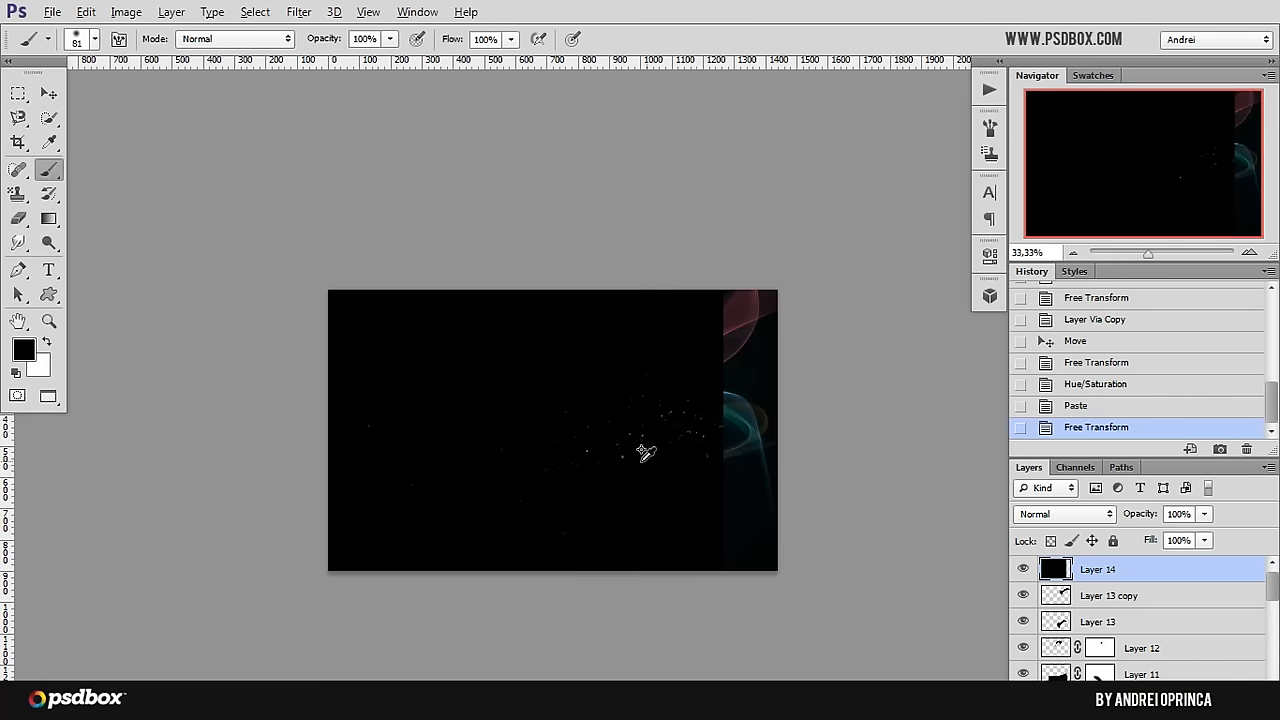
pyautogui.click(1062, 514)
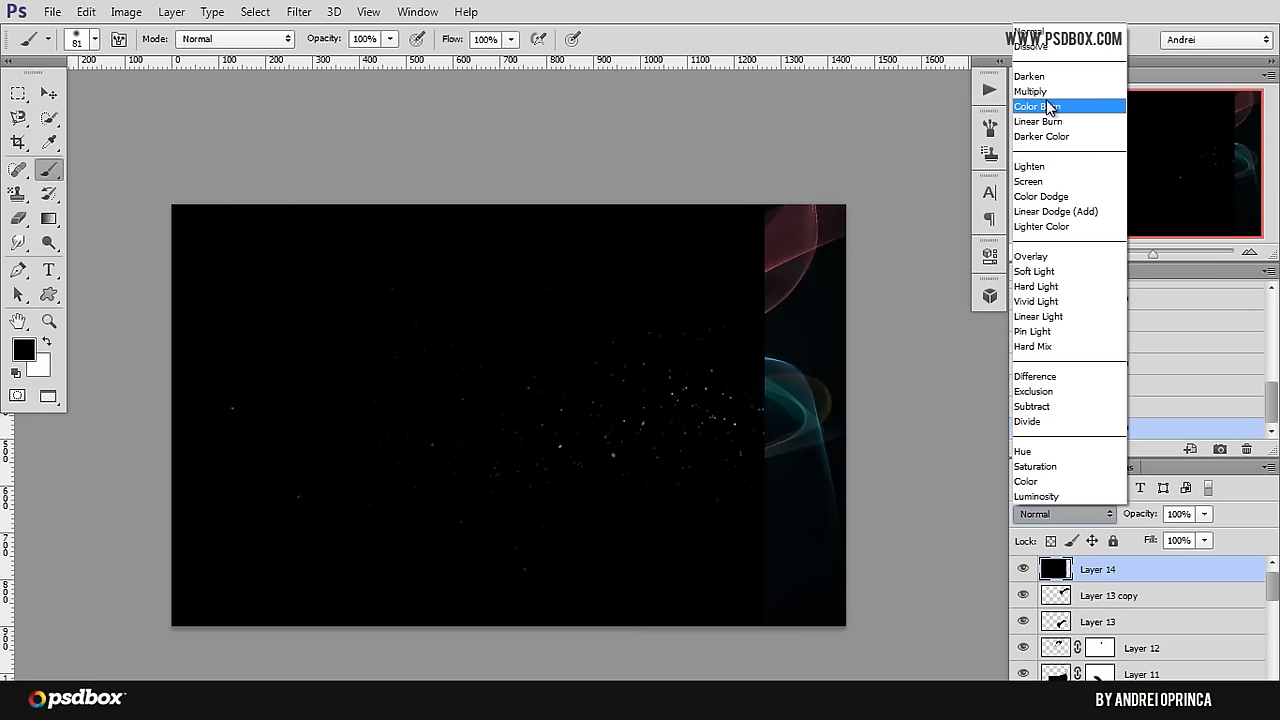
pyautogui.click(1040, 181)
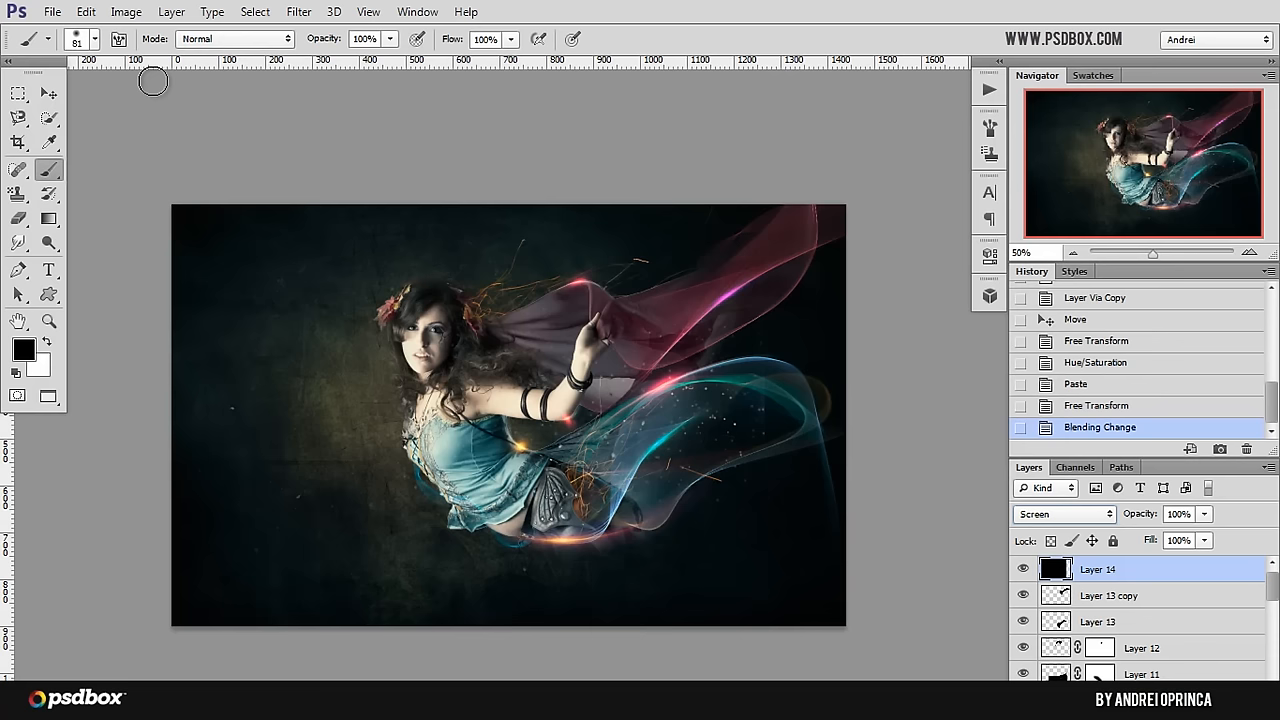
# Step: Flip the dust layer horizontally, shrink it and place it over the fairy's hair and the red veil
pyautogui.click(48, 93)
pyautogui.hotkey('ctrl', 't')
pyautogui.rightClick(752, 410)
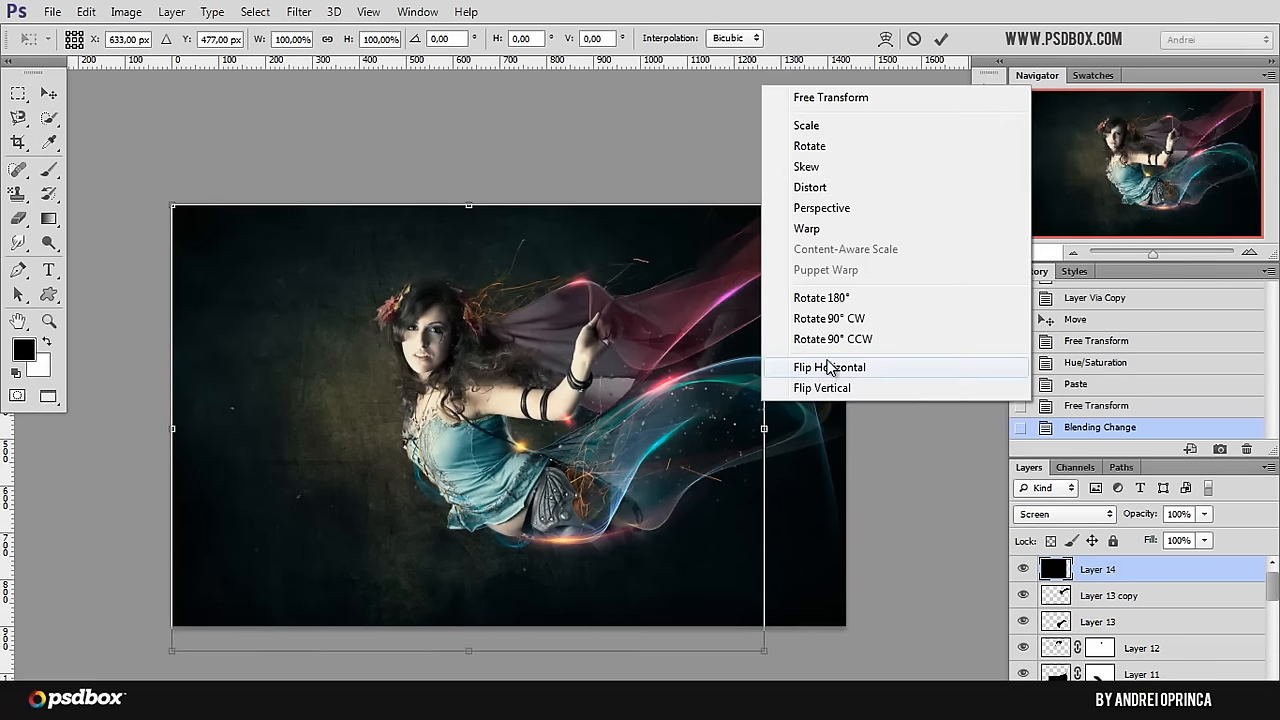
pyautogui.click(822, 368)
pyautogui.moveTo(284, 365); pyautogui.dragTo(517, 281)
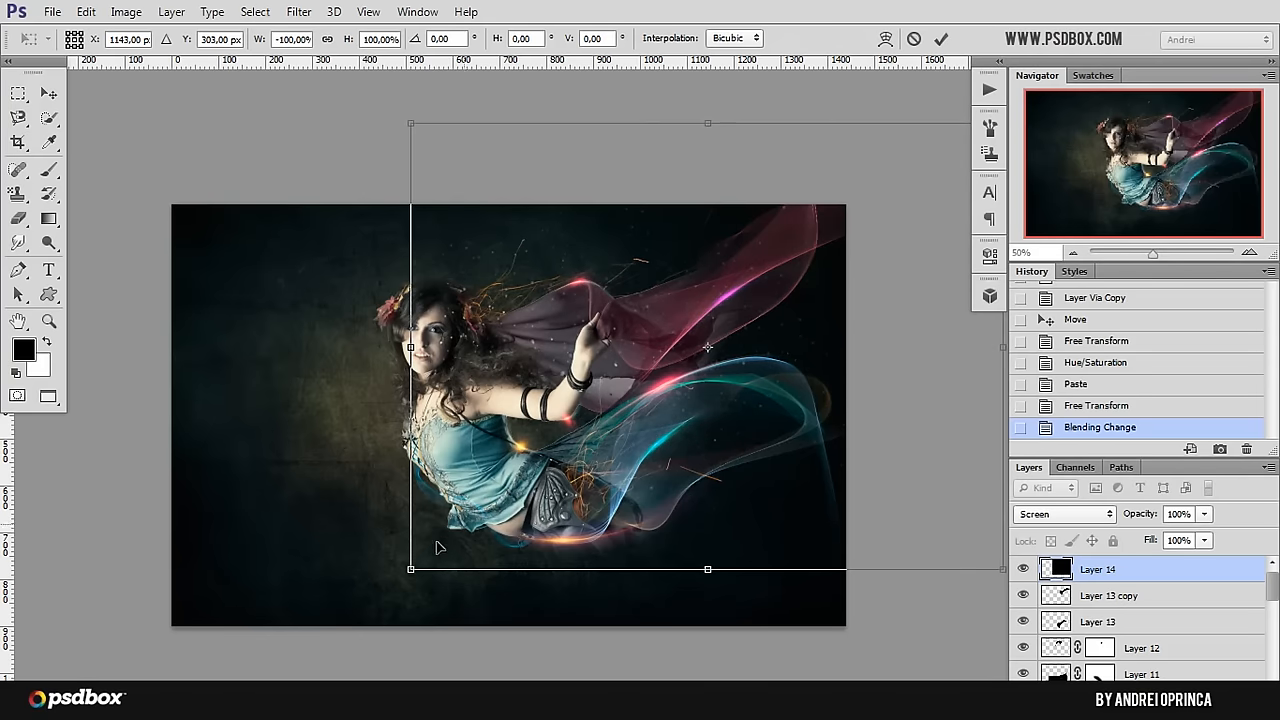
pyautogui.moveTo(410, 569); pyautogui.dragTo(662, 381)
pyautogui.moveTo(748, 288); pyautogui.dragTo(530, 350)
pyautogui.press('Return')
# Step: Add a layer mask to the dust layer and rename the layer as dust
pyautogui.scroll(3, 400, 268)
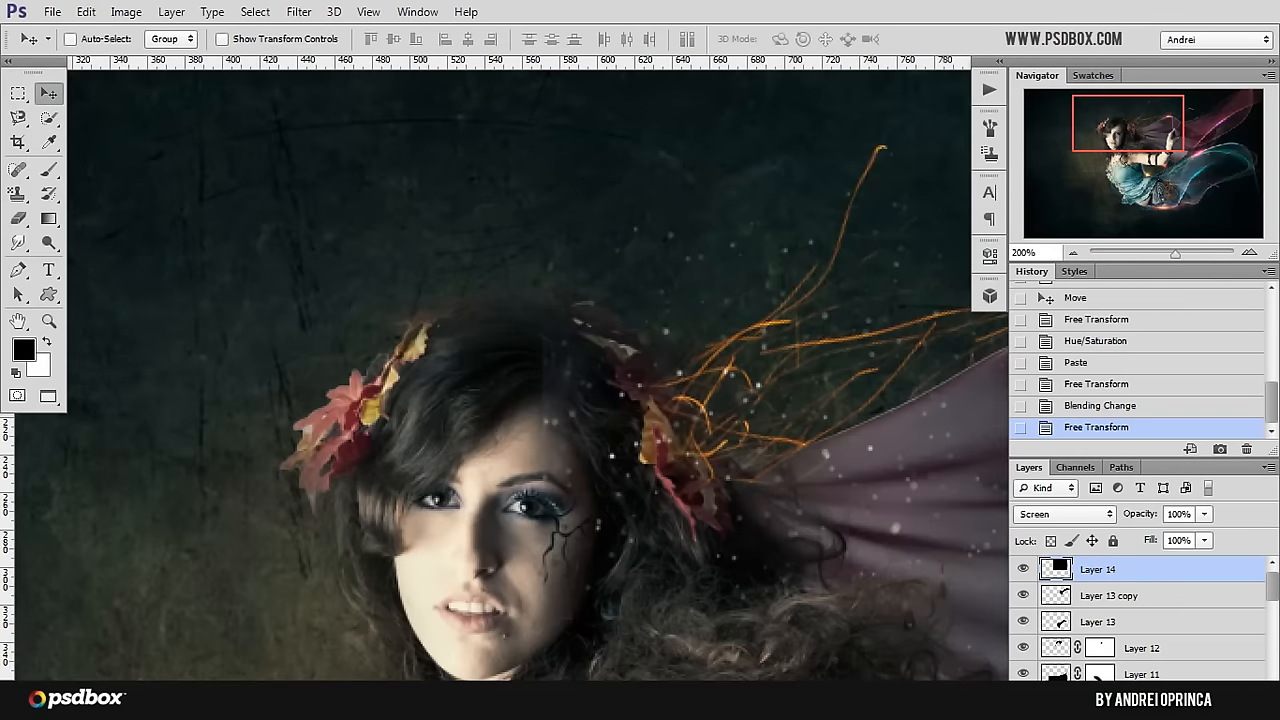
pyautogui.click(1134, 700)
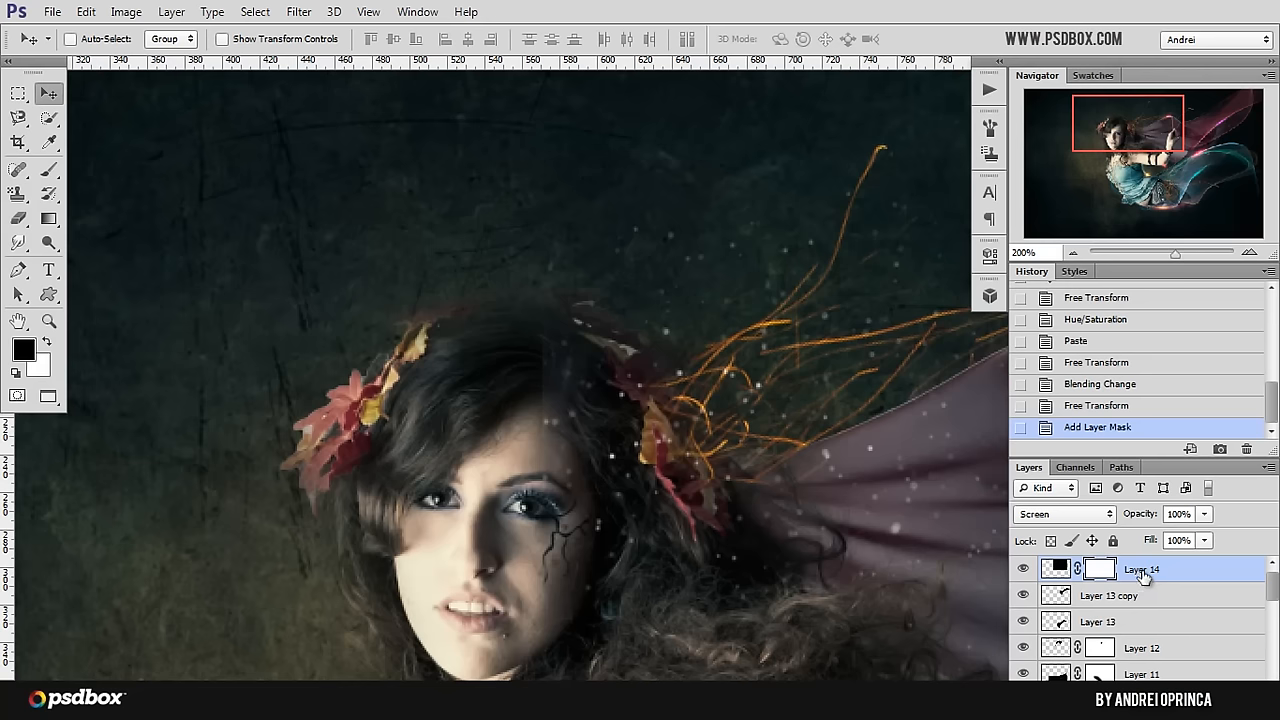
pyautogui.doubleClick(1143, 571)
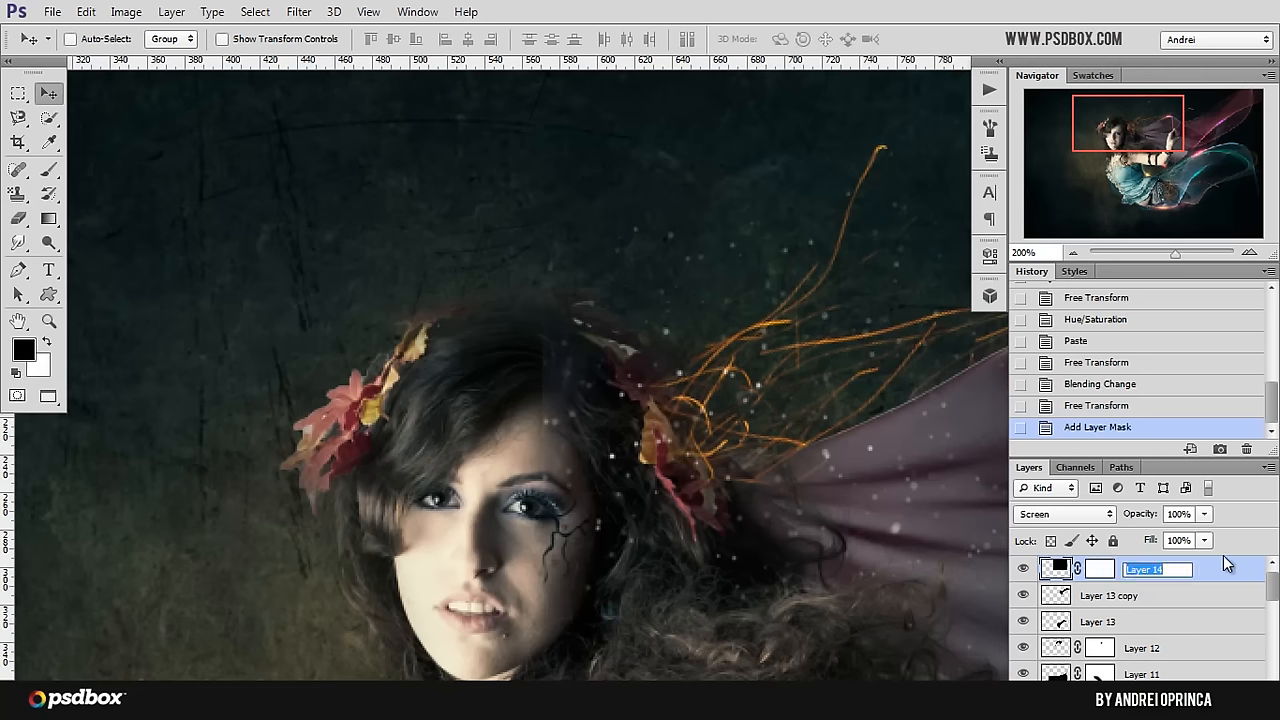
pyautogui.write('dust')
pyautogui.press('Return')
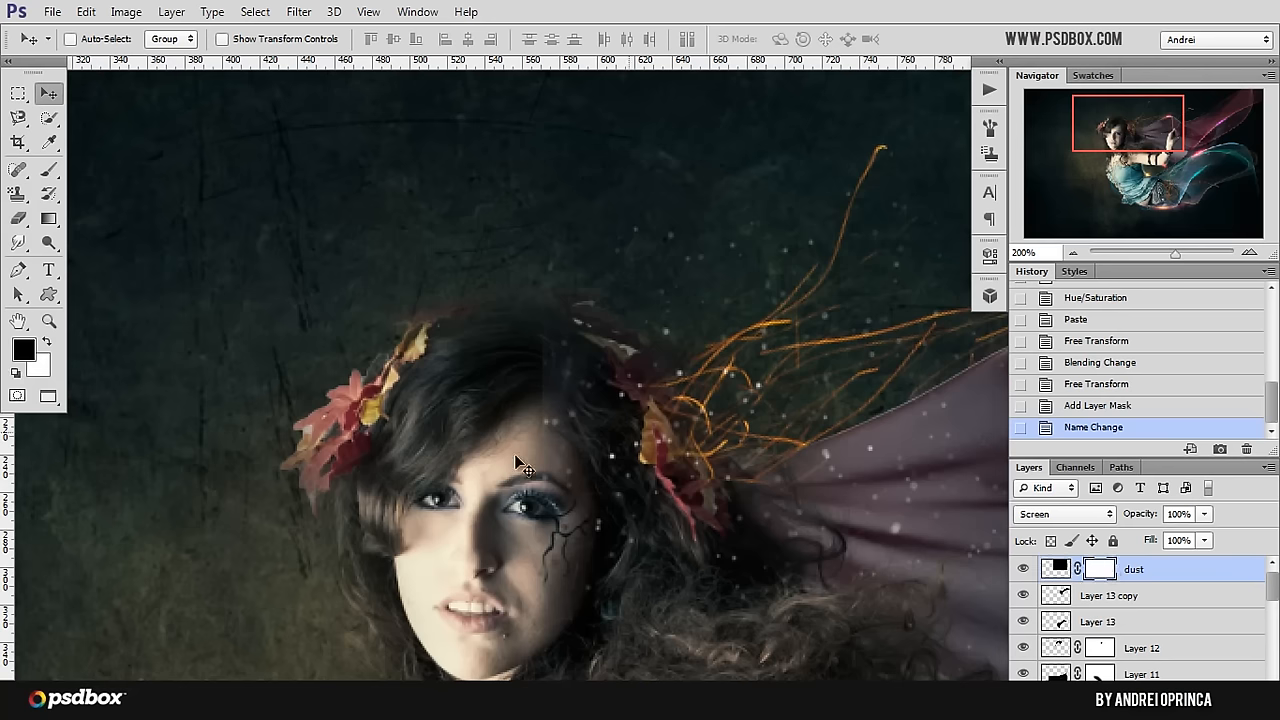
# Step: Mask the dust particles off the fairy's face and hair with a black brush enlarged to 150 px
pyautogui.press('b')
pyautogui.moveTo(471, 457); pyautogui.dragTo(470, 467)
pyautogui.scroll(-3, 472, 468)
pyautogui.scroll(1, 468, 456)
pyautogui.press(']')
pyautogui.press(']')
pyautogui.press(']')
pyautogui.press(']')
pyautogui.moveTo(491, 409)
pyautogui.mouseDown()
pyautogui.moveTo(488, 536)
pyautogui.moveTo(468, 548)
pyautogui.mouseUp()
pyautogui.moveTo(502, 471)
pyautogui.mouseDown()
pyautogui.moveTo(502, 350)
pyautogui.moveTo(487, 418)
pyautogui.mouseUp()
pyautogui.click(484, 557)
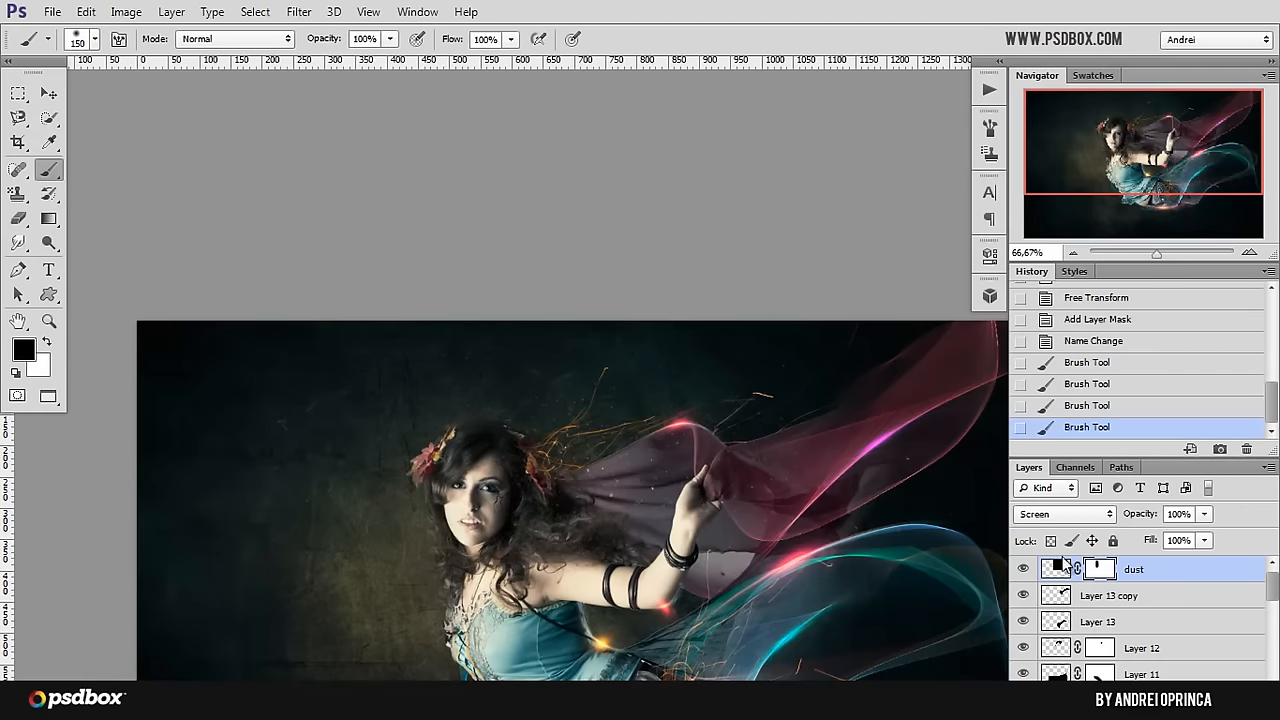
# Step: Check the dust layer's mask in Normal blending mode, dab black over the face edge and restore Screen mode
pyautogui.click(1064, 513)
pyautogui.click(1062, 32)
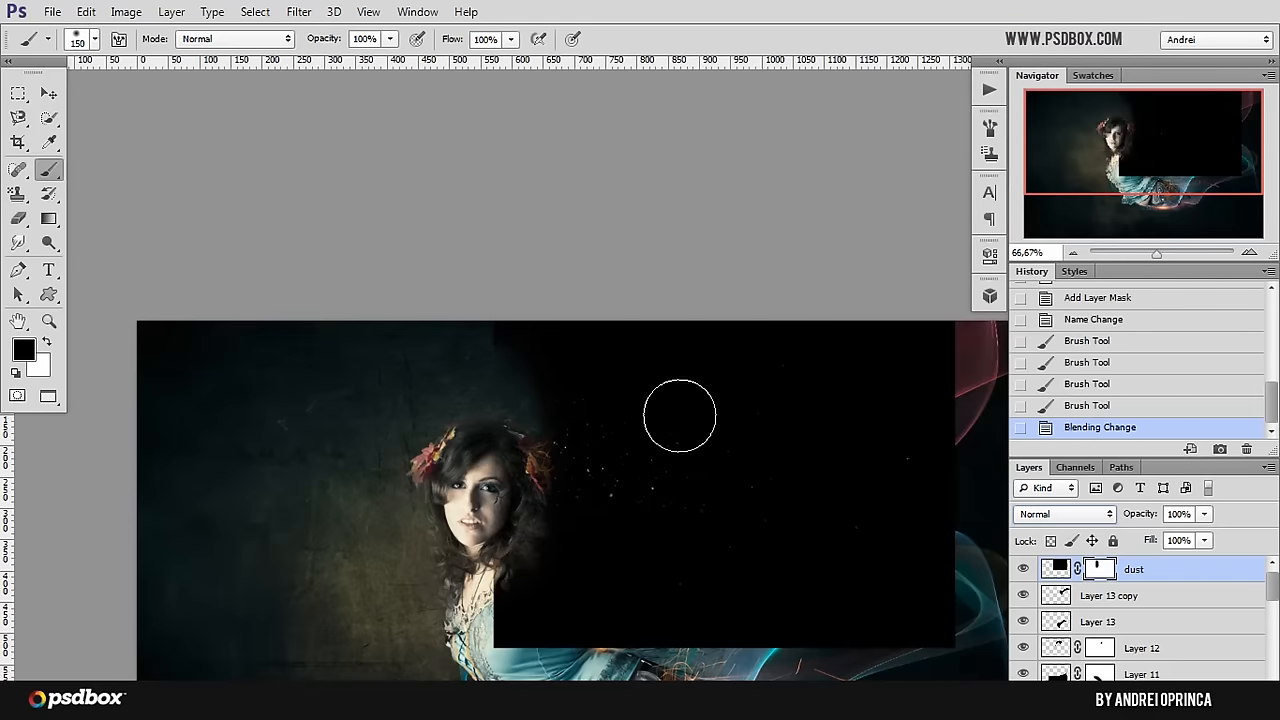
pyautogui.click(490, 497)
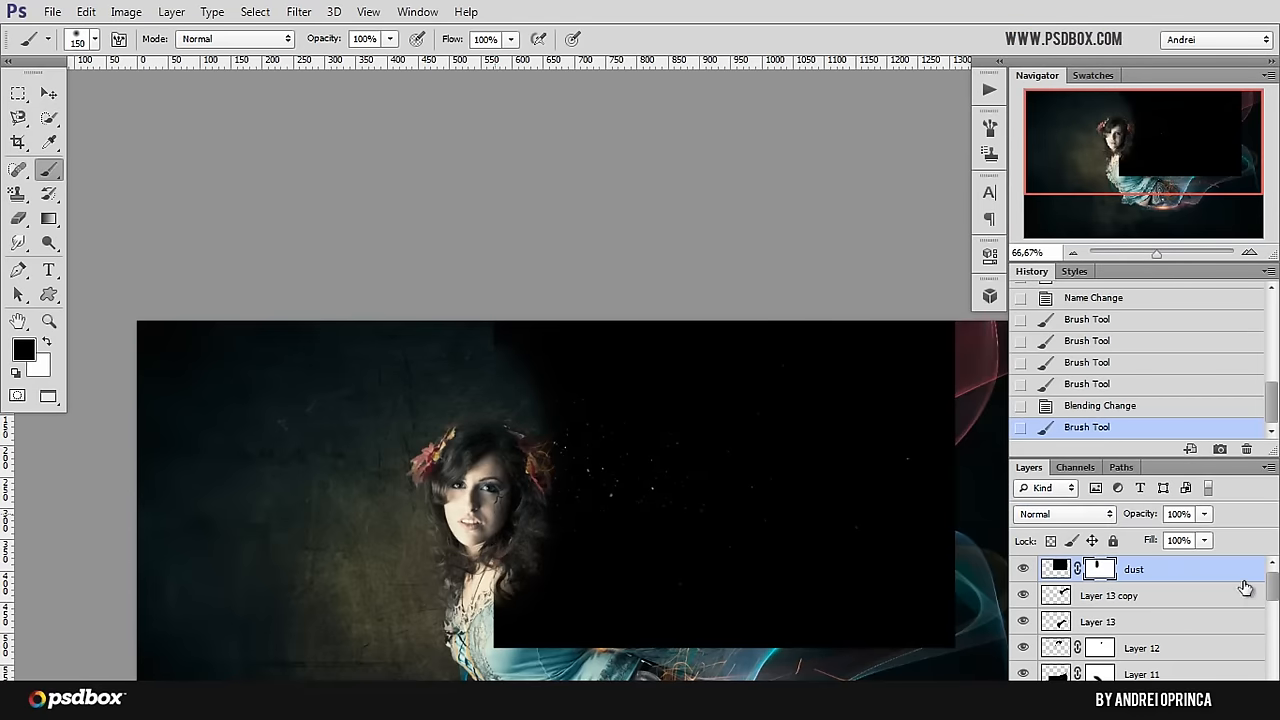
pyautogui.click(1086, 516)
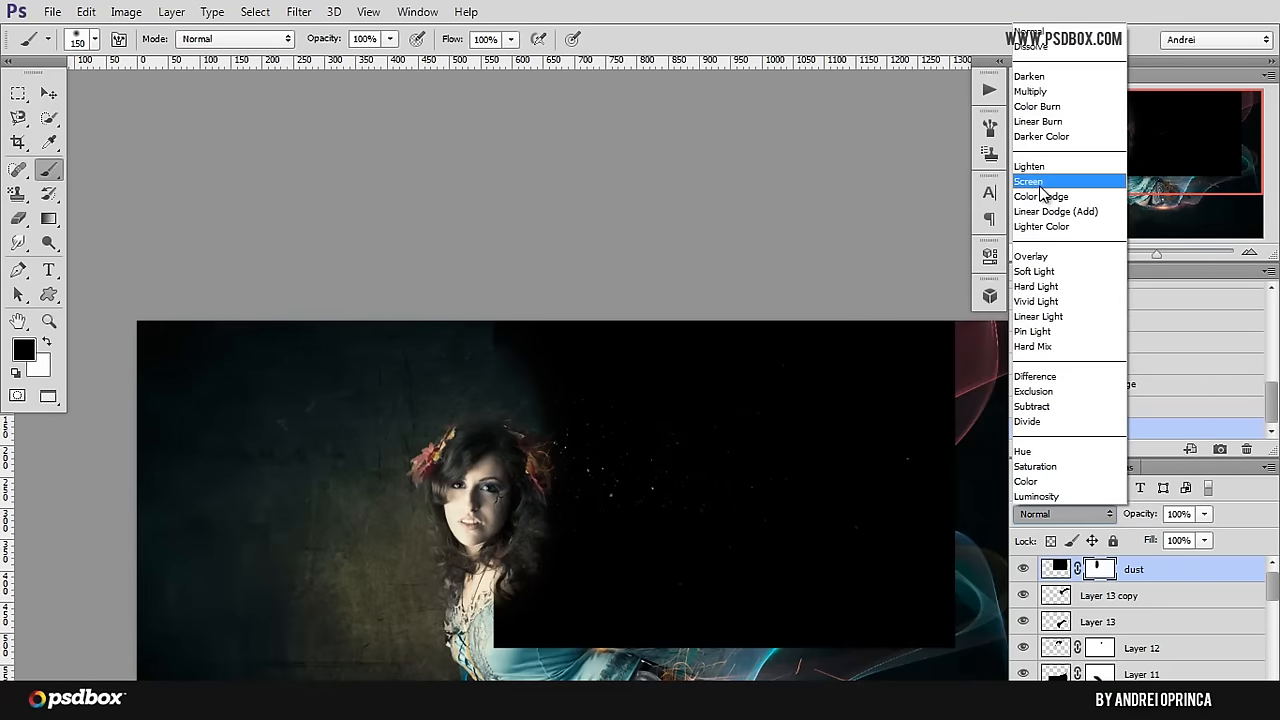
pyautogui.click(1030, 181)
# Step: Open the Dust-Particle (12) image from the Stock folder
pyautogui.click(48, 94)
pyautogui.moveTo(594, 484); pyautogui.dragTo(461, 259)
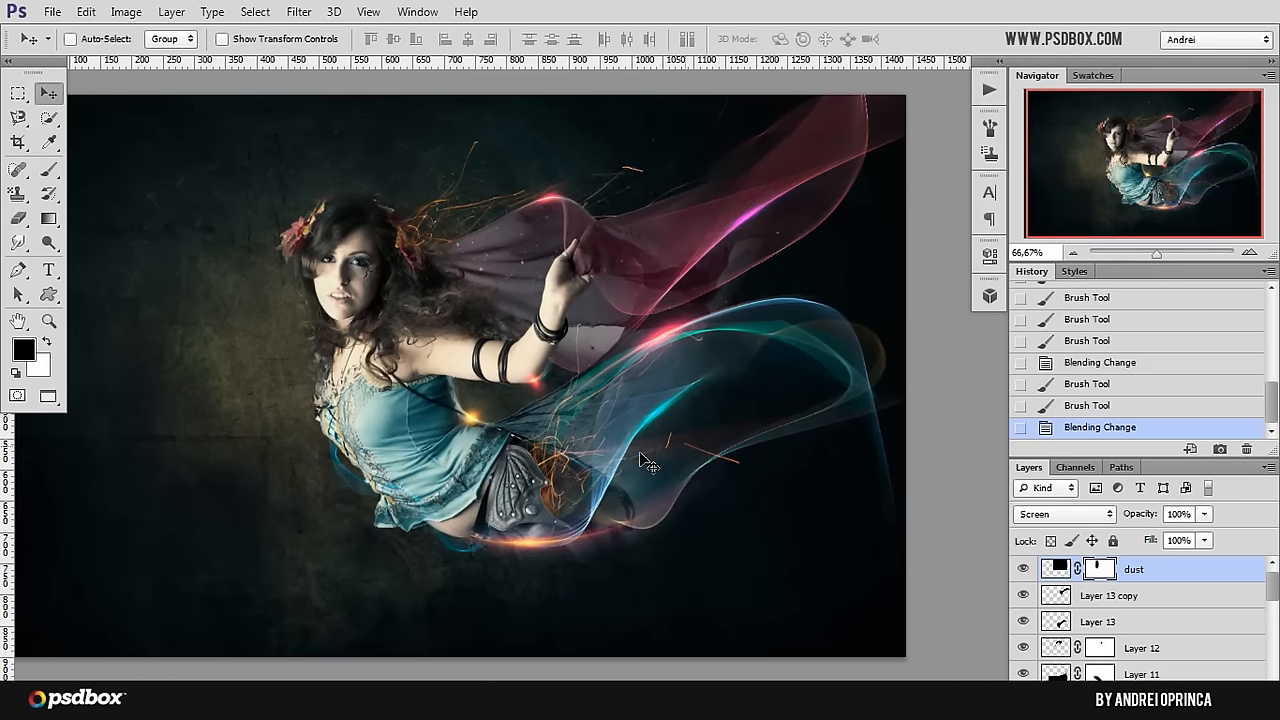
pyautogui.hotkey('ctrl', 'o')
pyautogui.click(770, 200)
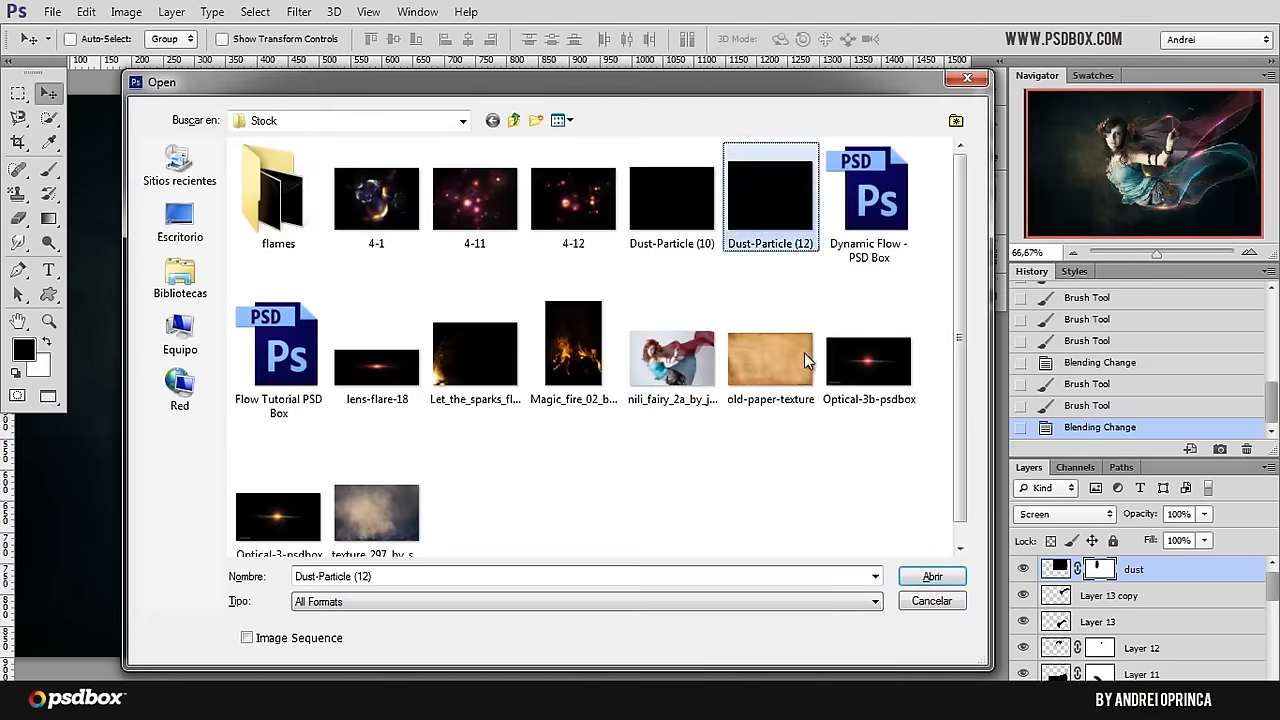
pyautogui.click(940, 572)
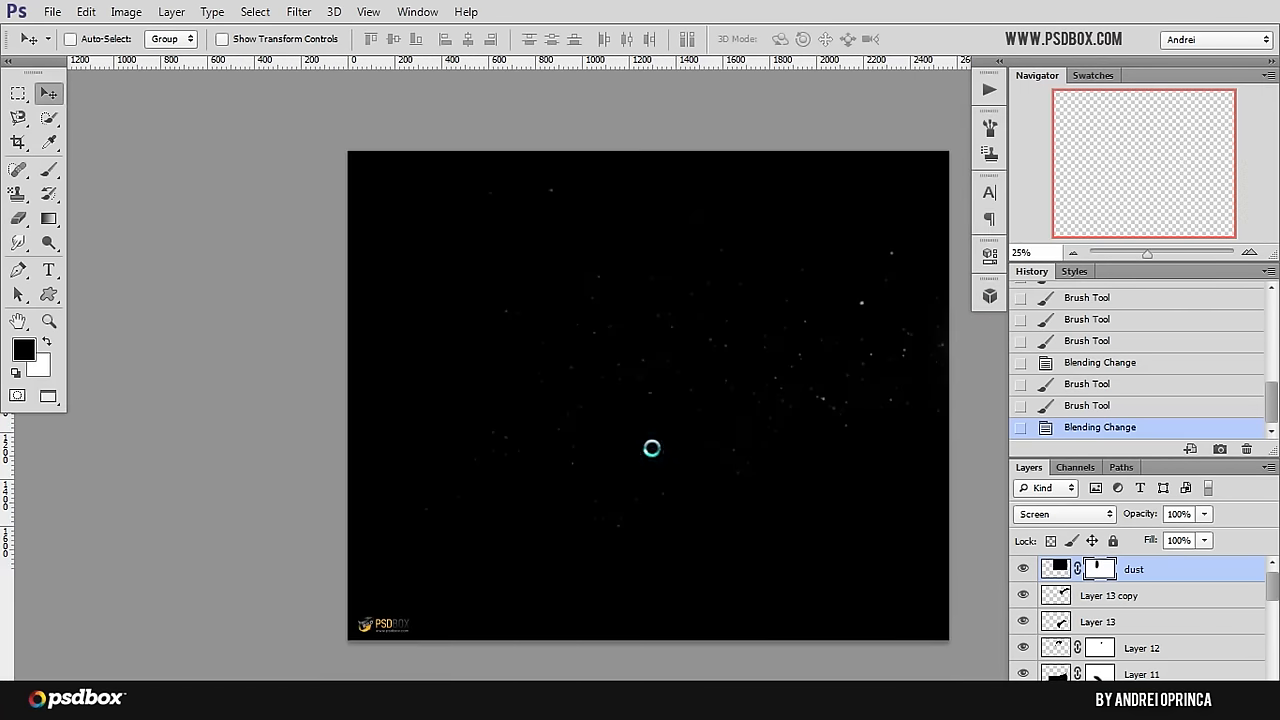
# Step: Cut the entire Dust-Particle (12) image, close it without saving and paste it as a layer above the dust layer
pyautogui.hotkey('ctrl', 'a')
pyautogui.hotkey('ctrl', 'x')
pyautogui.hotkey('ctrl', 'w')
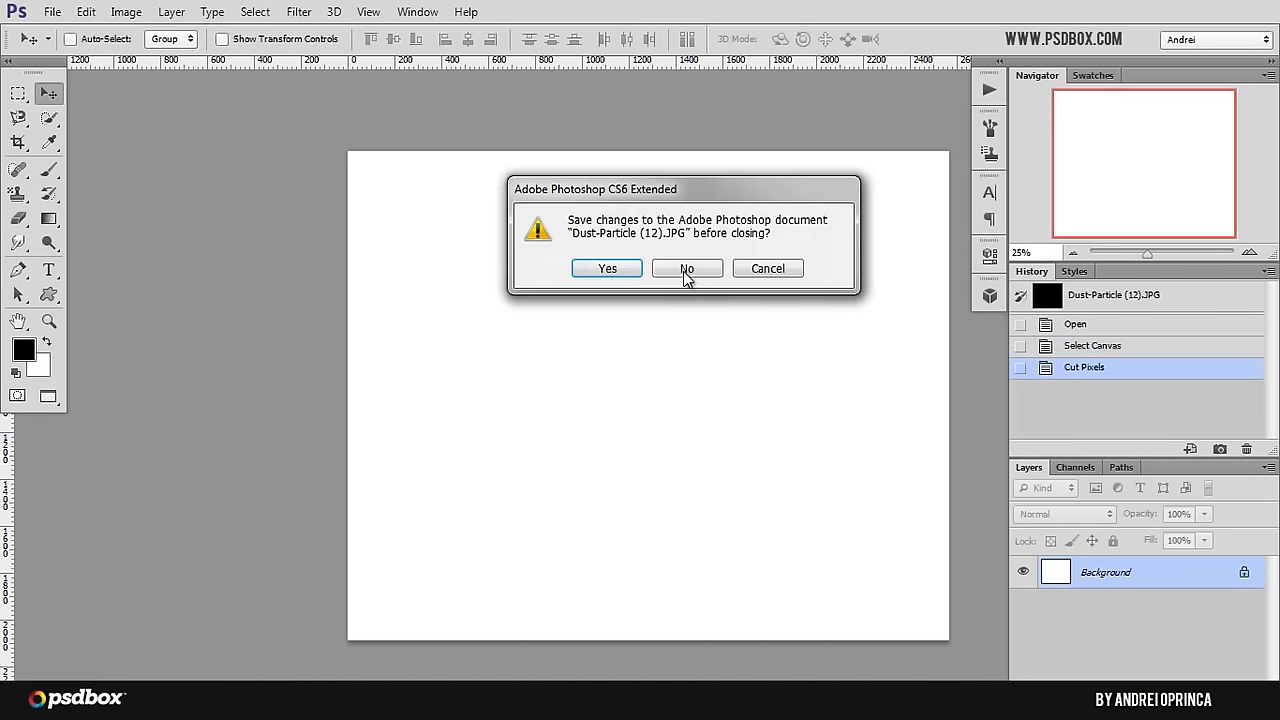
pyautogui.press('n')
pyautogui.hotkey('ctrl', 'v')
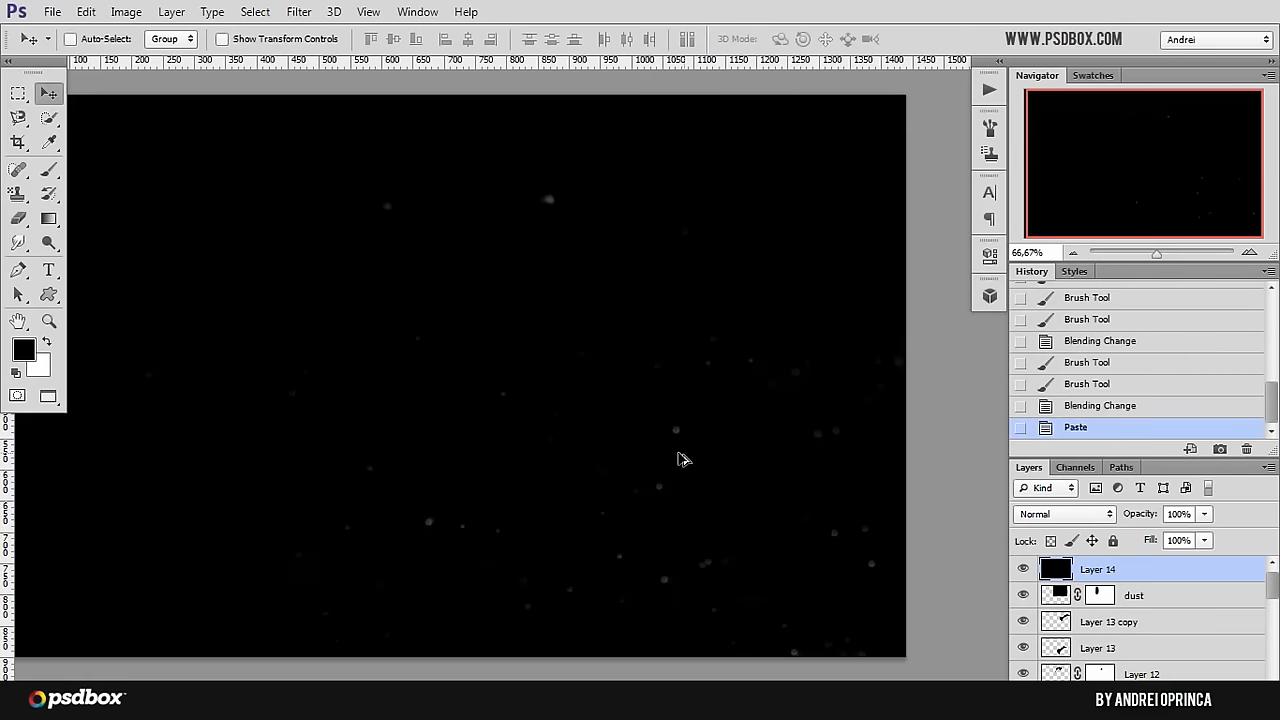
# Step: Reposition the second dust layer over the canvas and set its blending mode to Screen
pyautogui.hotkey('ctrl', '-')
pyautogui.moveTo(694, 465); pyautogui.dragTo(680, 405)
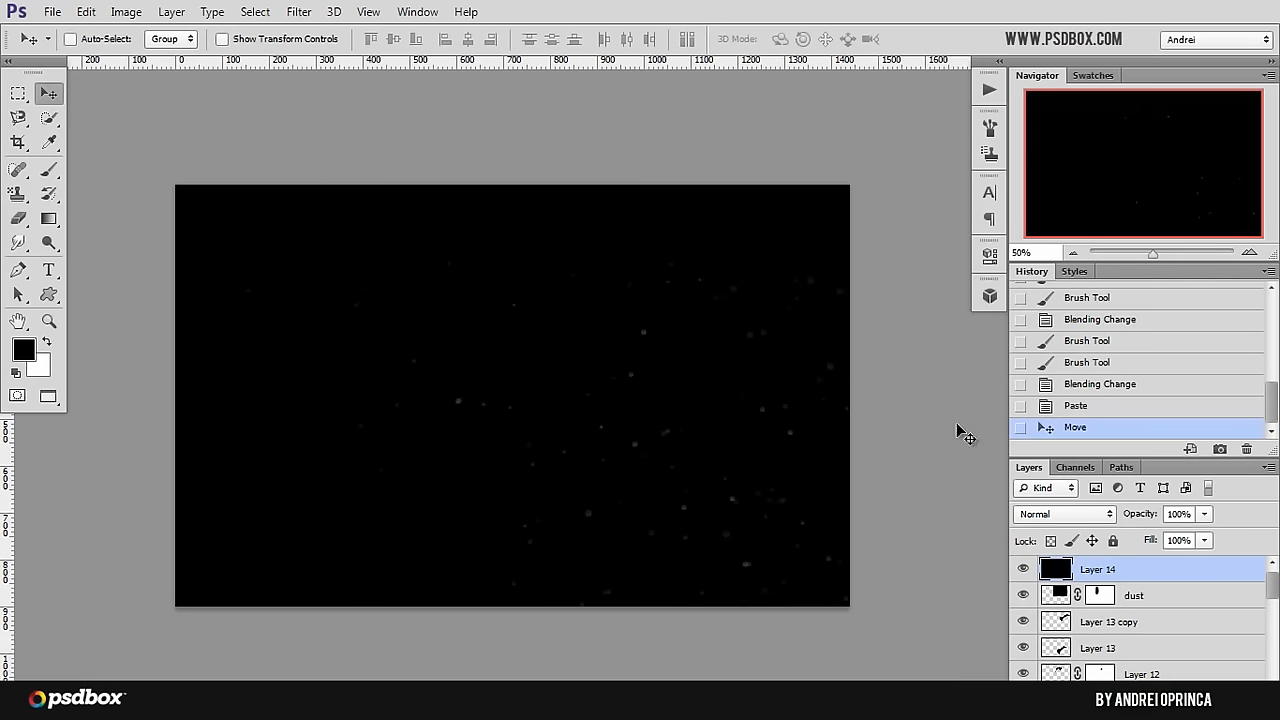
pyautogui.click(1094, 519)
pyautogui.click(1072, 177)
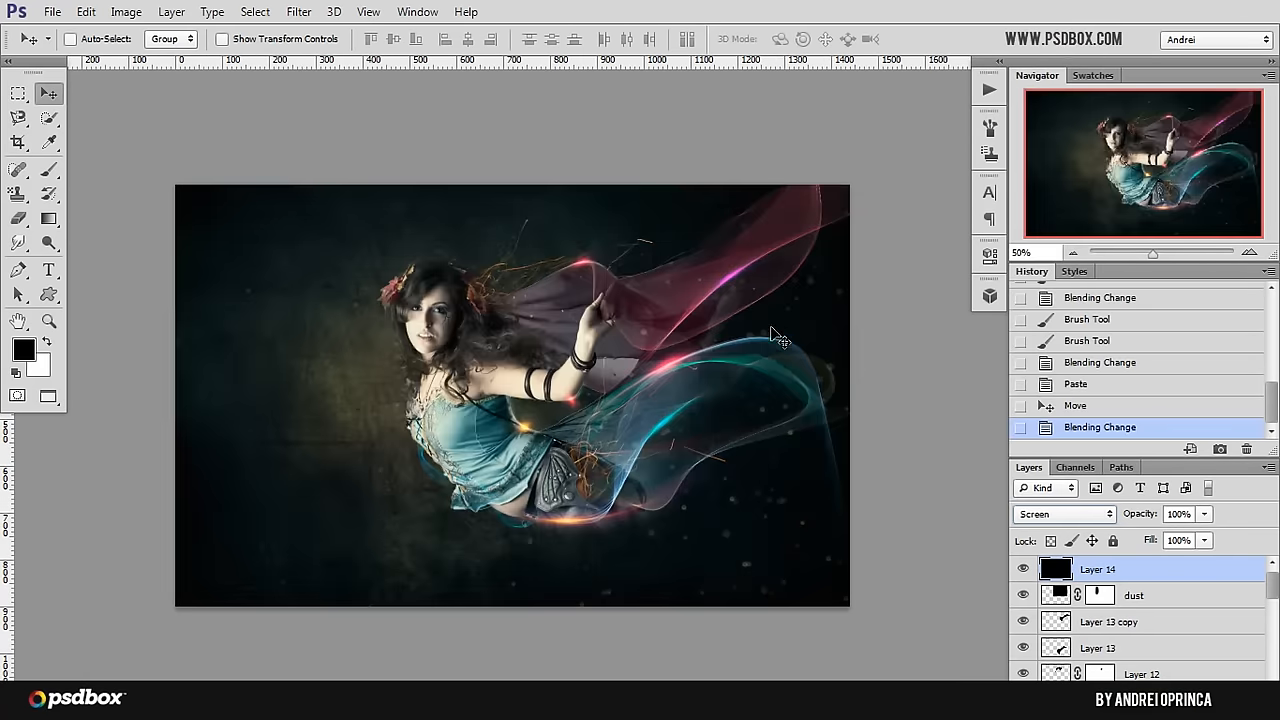
pyautogui.moveTo(731, 381); pyautogui.dragTo(700, 362)
# Step: Scale the second dust layer to about 30%, flip it horizontally and place it over the lower part of the blue veil
pyautogui.scroll(-4, 700, 362)
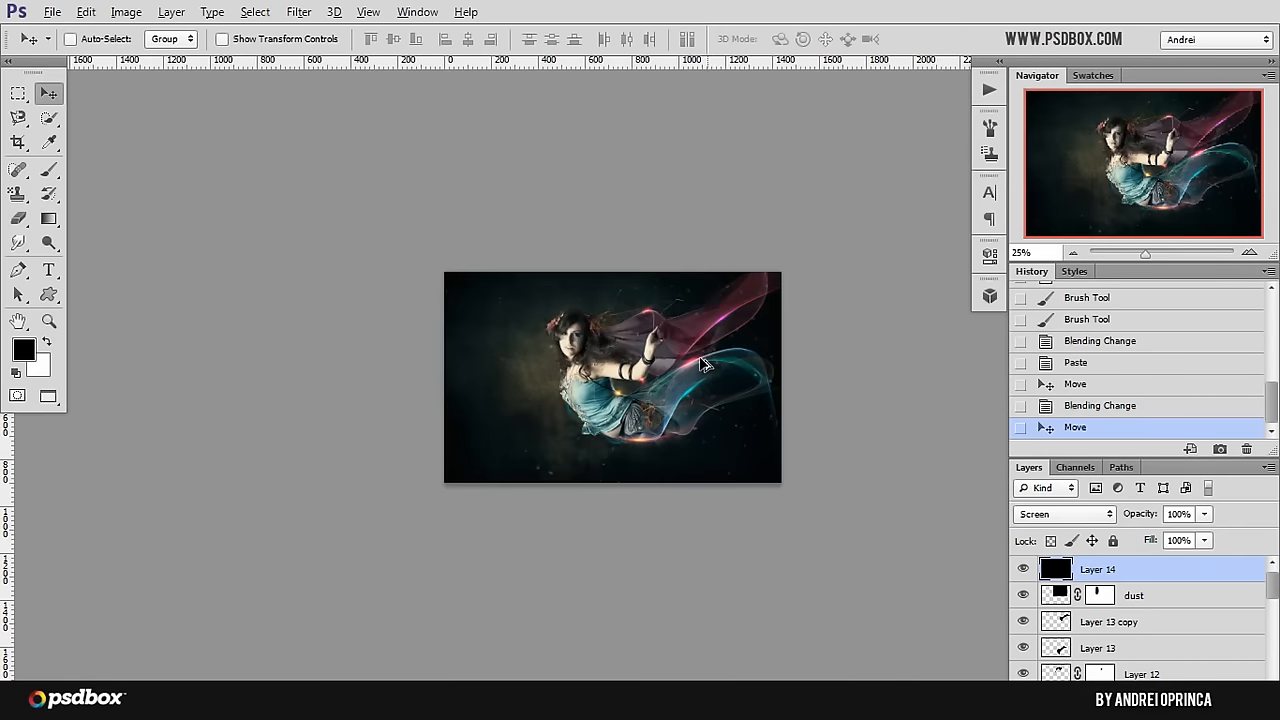
pyautogui.hotkey('ctrl', 't')
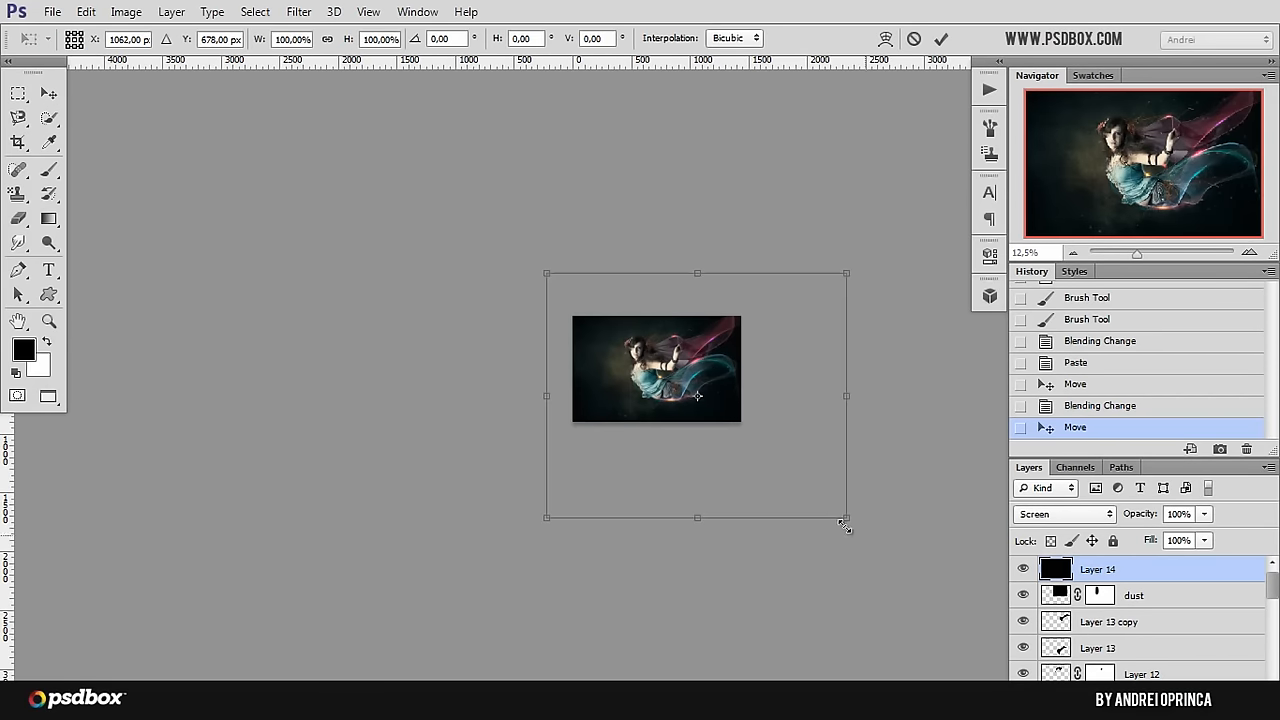
pyautogui.moveTo(846, 518); pyautogui.dragTo(705, 398)
pyautogui.scroll(4, 703, 398)
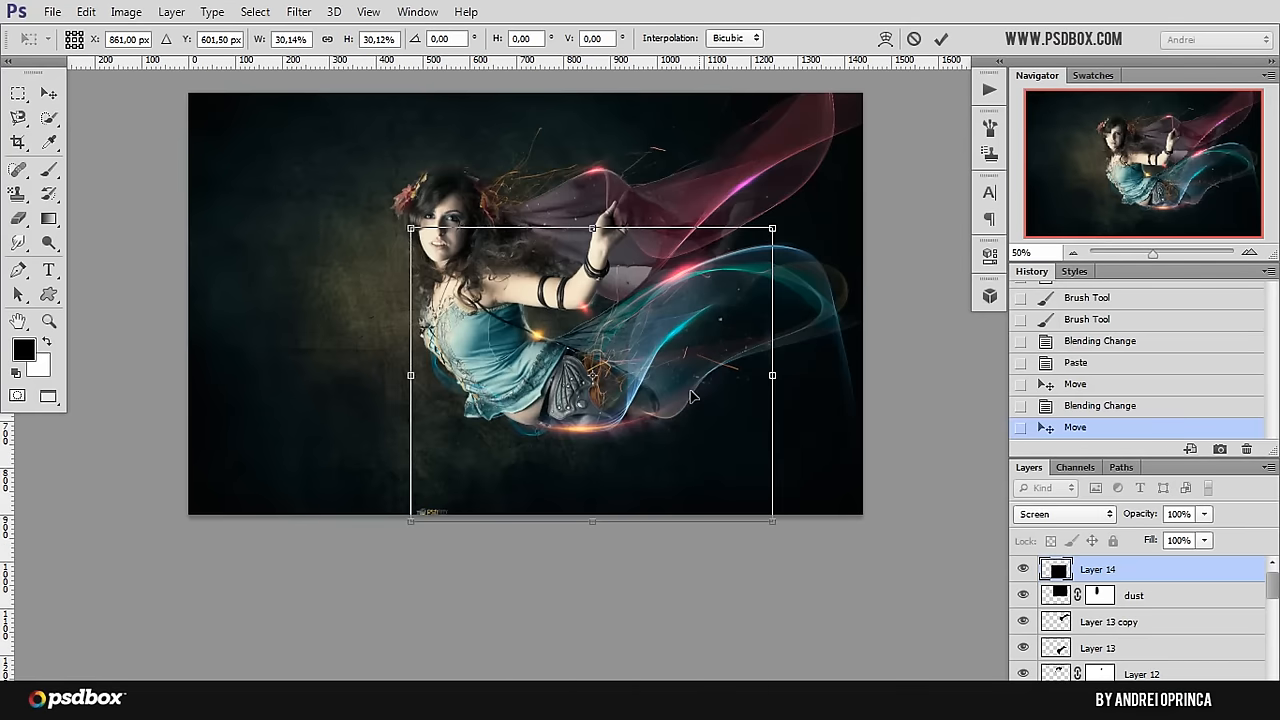
pyautogui.rightClick(643, 393)
pyautogui.click(740, 350)
pyautogui.moveTo(665, 395); pyautogui.dragTo(769, 411)
pyautogui.press('Return')
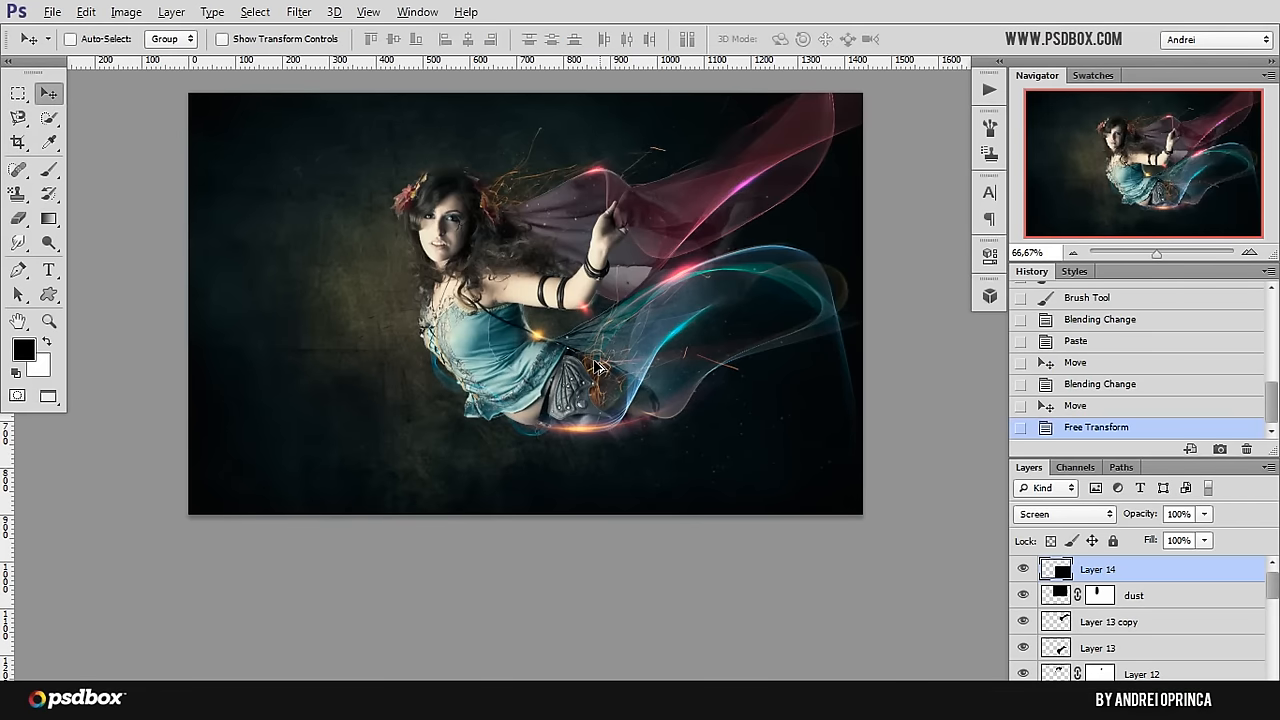
# Step: Add a layer mask to the second dust layer and paint black to remove particles from the fairy's body
pyautogui.scroll(1, 597, 366)
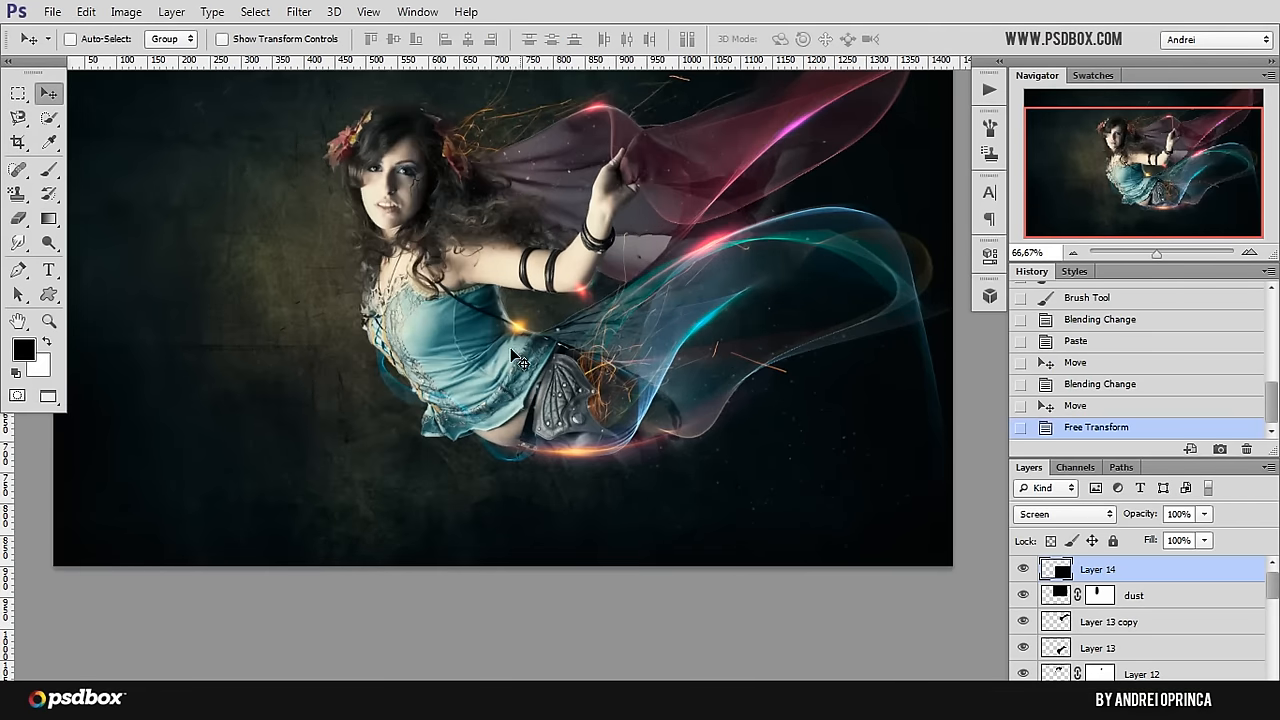
pyautogui.click(1135, 690)
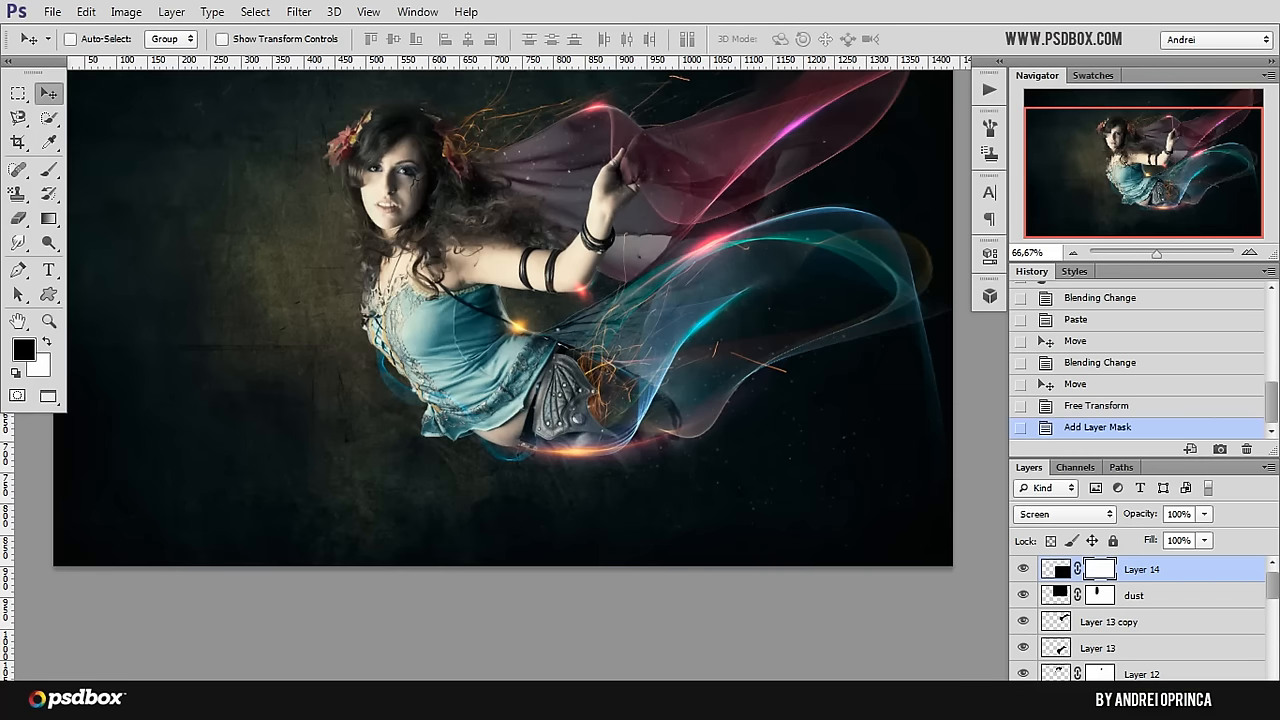
pyautogui.press('b')
pyautogui.scroll(2, 442, 281)
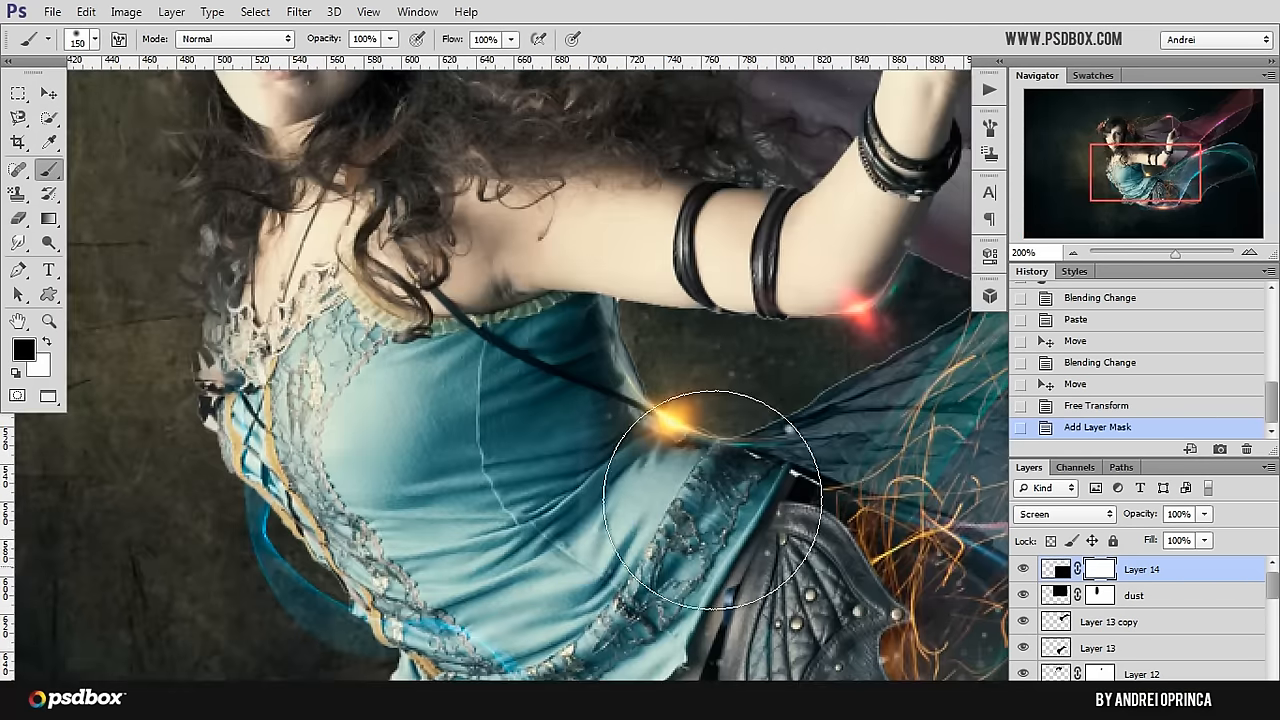
pyautogui.scroll(-3, 612, 458)
pyautogui.moveTo(590, 508)
pyautogui.mouseDown()
pyautogui.moveTo(572, 567)
pyautogui.moveTo(594, 530)
pyautogui.mouseUp()
pyautogui.click(602, 489)
# Step: Set the brush size to 189 px and paint black on the second dust layer's mask over the fairy's torso and waist
pyautogui.rightClick(702, 483)
pyautogui.moveTo(736, 406); pyautogui.dragTo(760, 408)
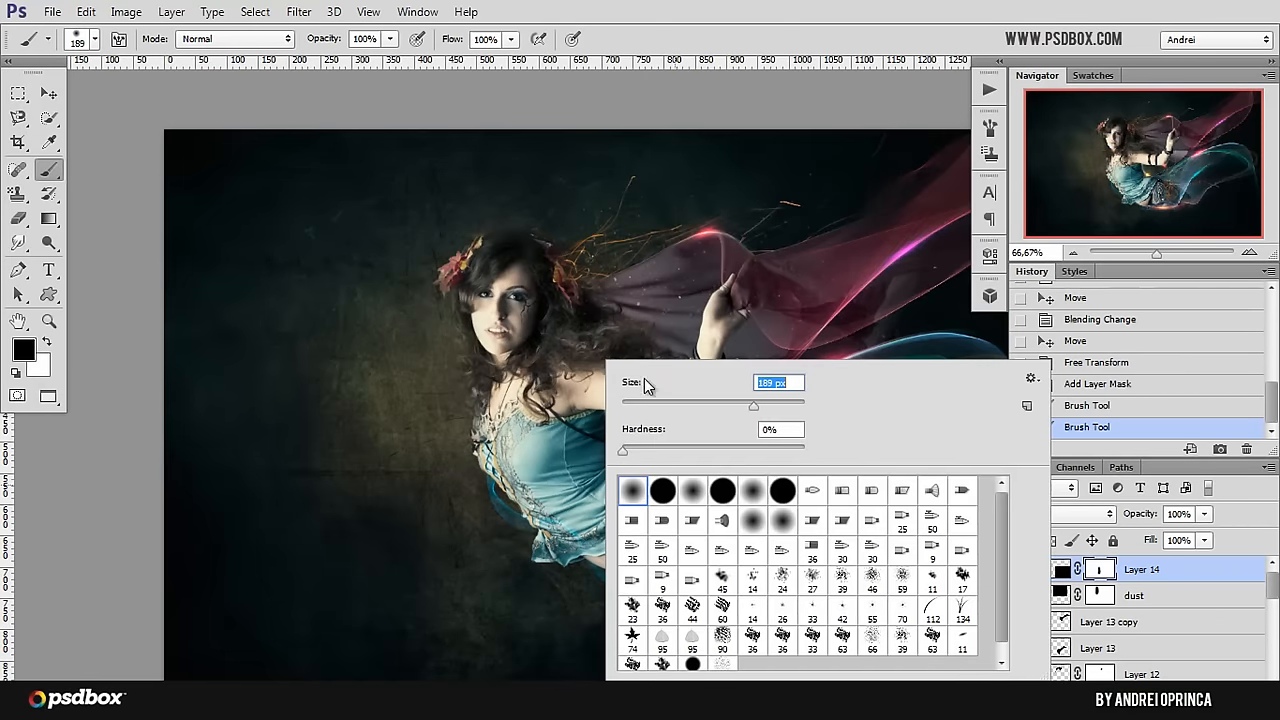
pyautogui.press('Return')
pyautogui.moveTo(581, 549); pyautogui.dragTo(590, 533)
pyautogui.click(601, 577)
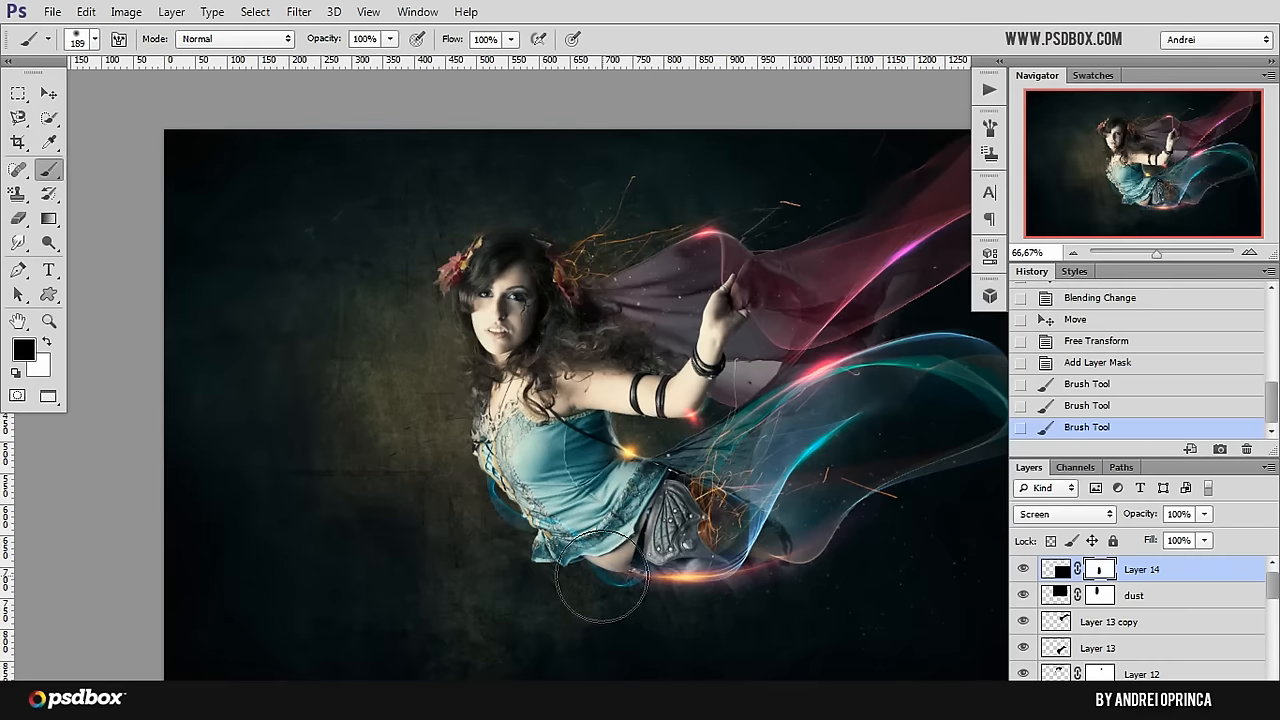
pyautogui.click(48, 93)
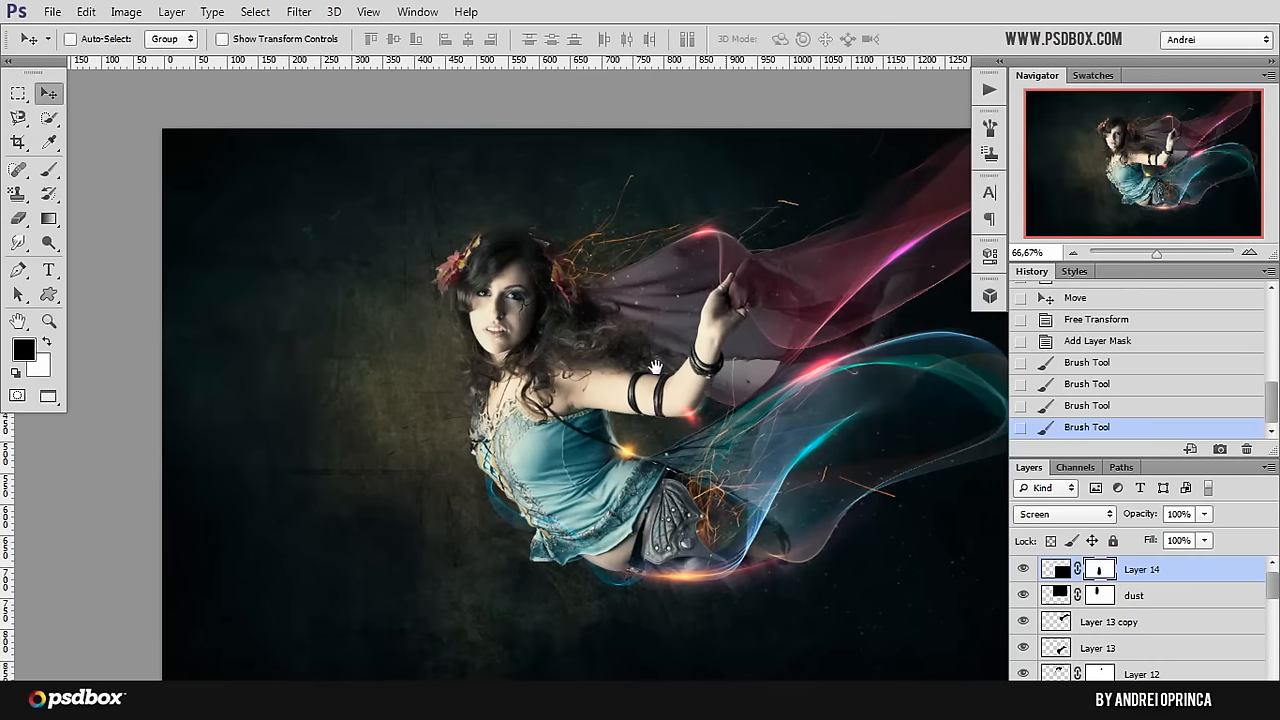
pyautogui.moveTo(758, 408); pyautogui.dragTo(728, 440)
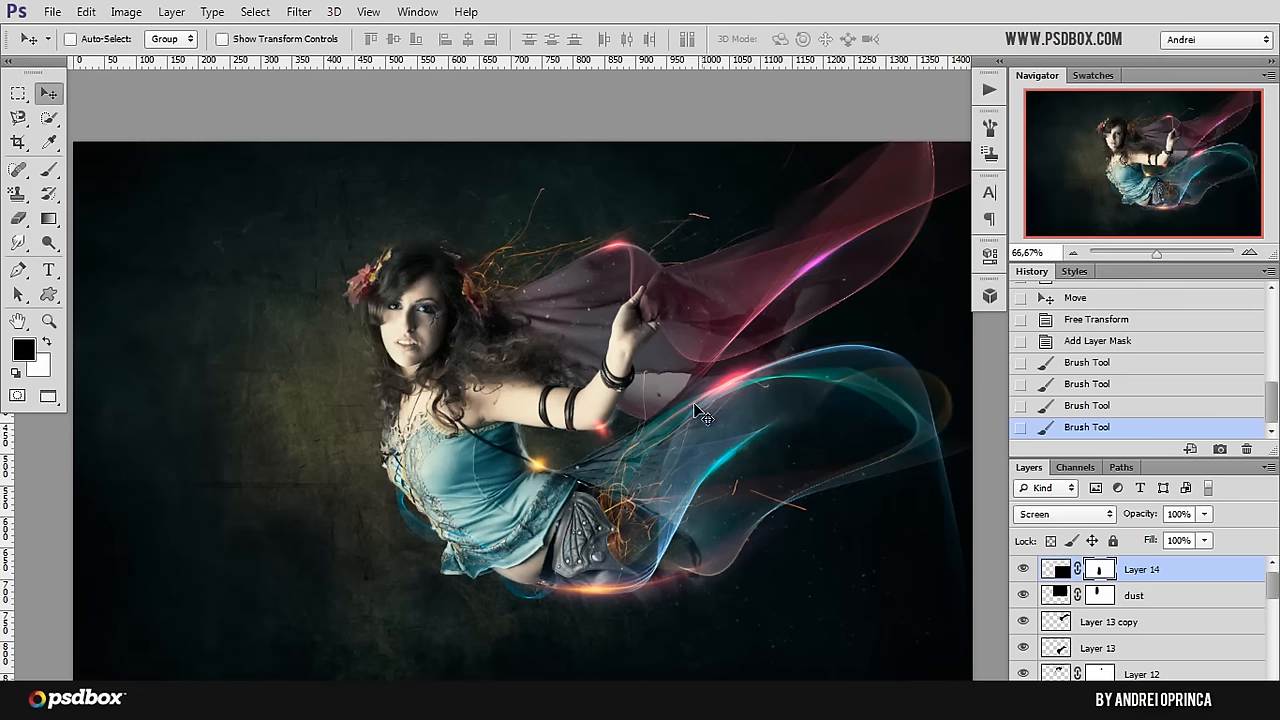
pyautogui.moveTo(703, 418); pyautogui.dragTo(670, 386)
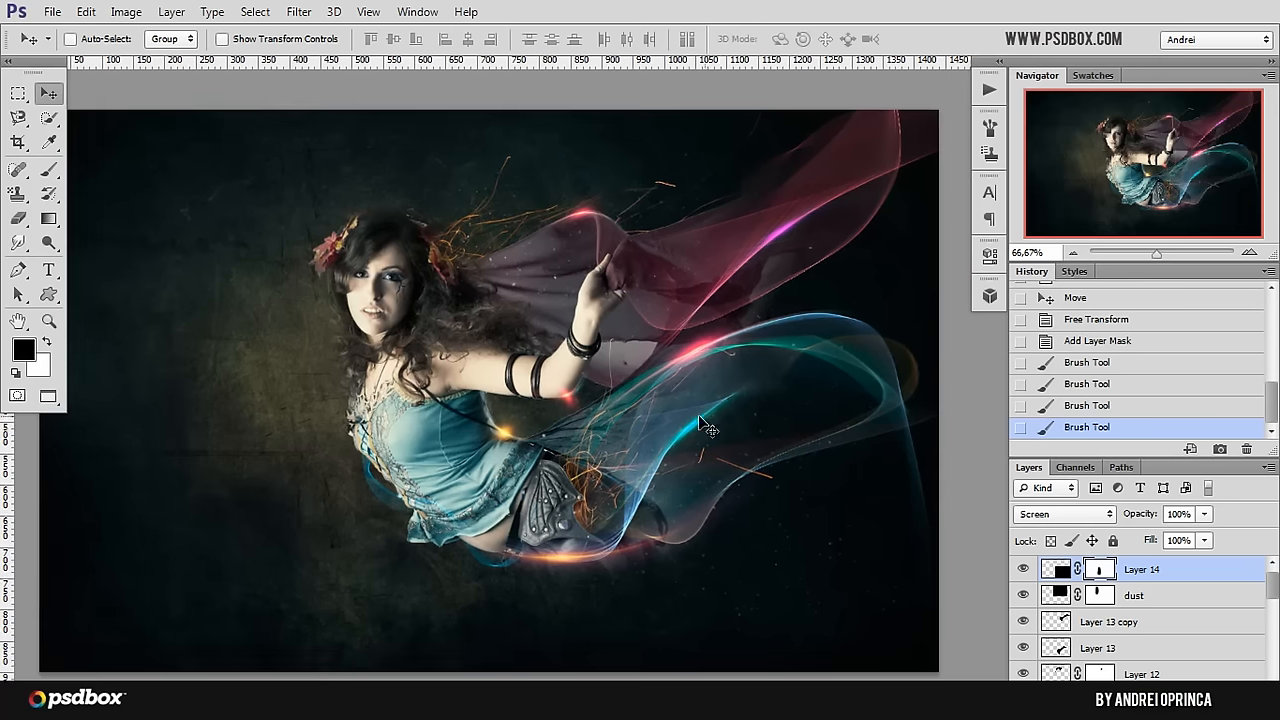
# Step: Open the 4-1 stock image from the Stock folder and copy the entire picture
pyautogui.hotkey('ctrl', 'o')
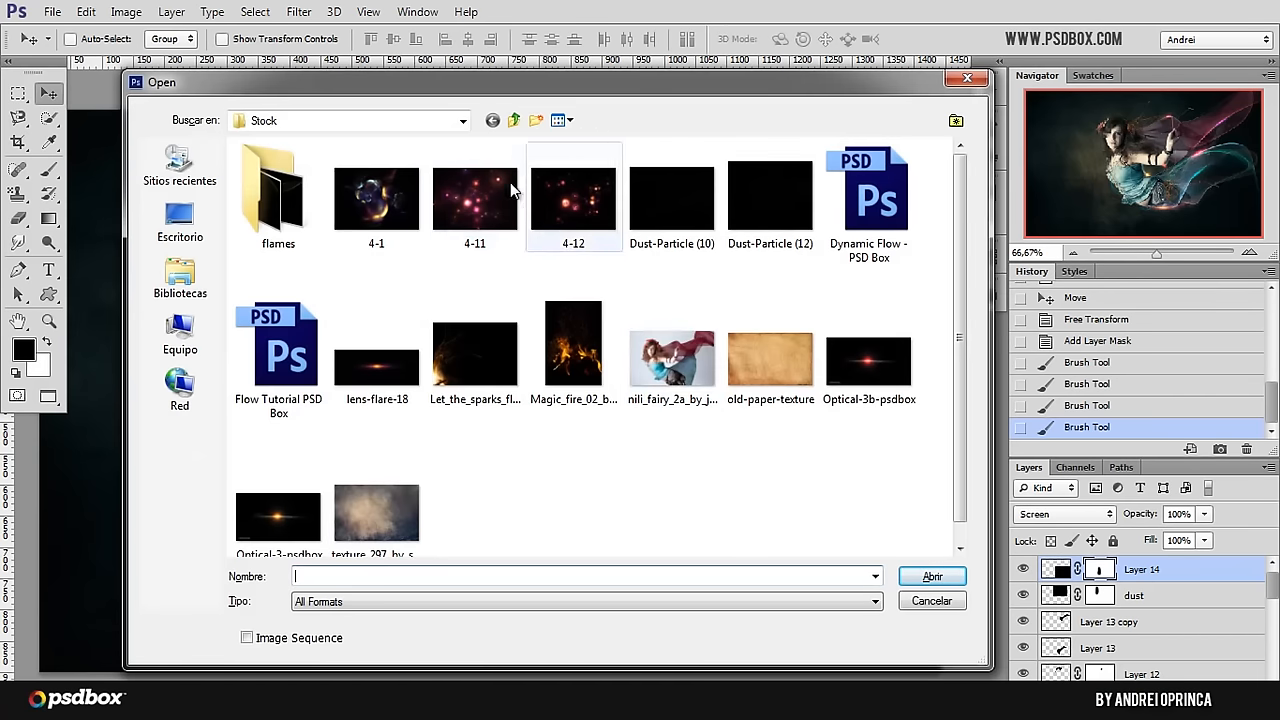
pyautogui.click(401, 204)
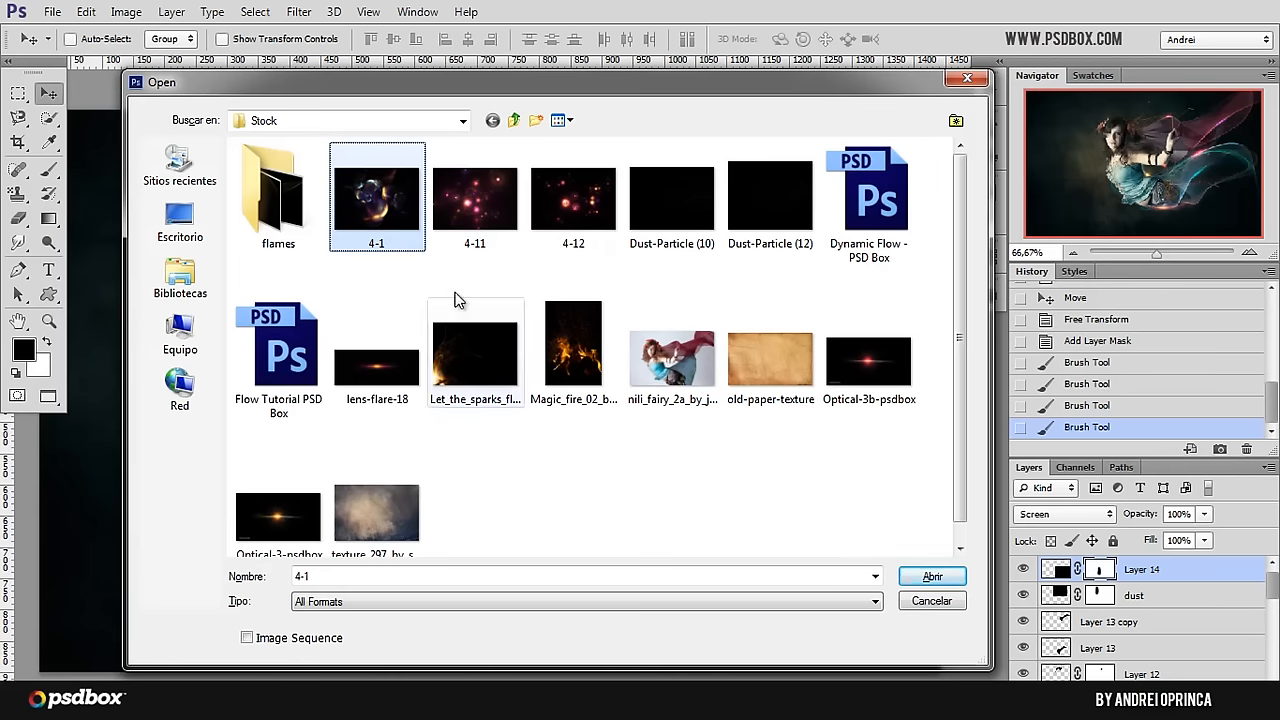
pyautogui.click(468, 207)
pyautogui.click(394, 207)
pyautogui.click(930, 580)
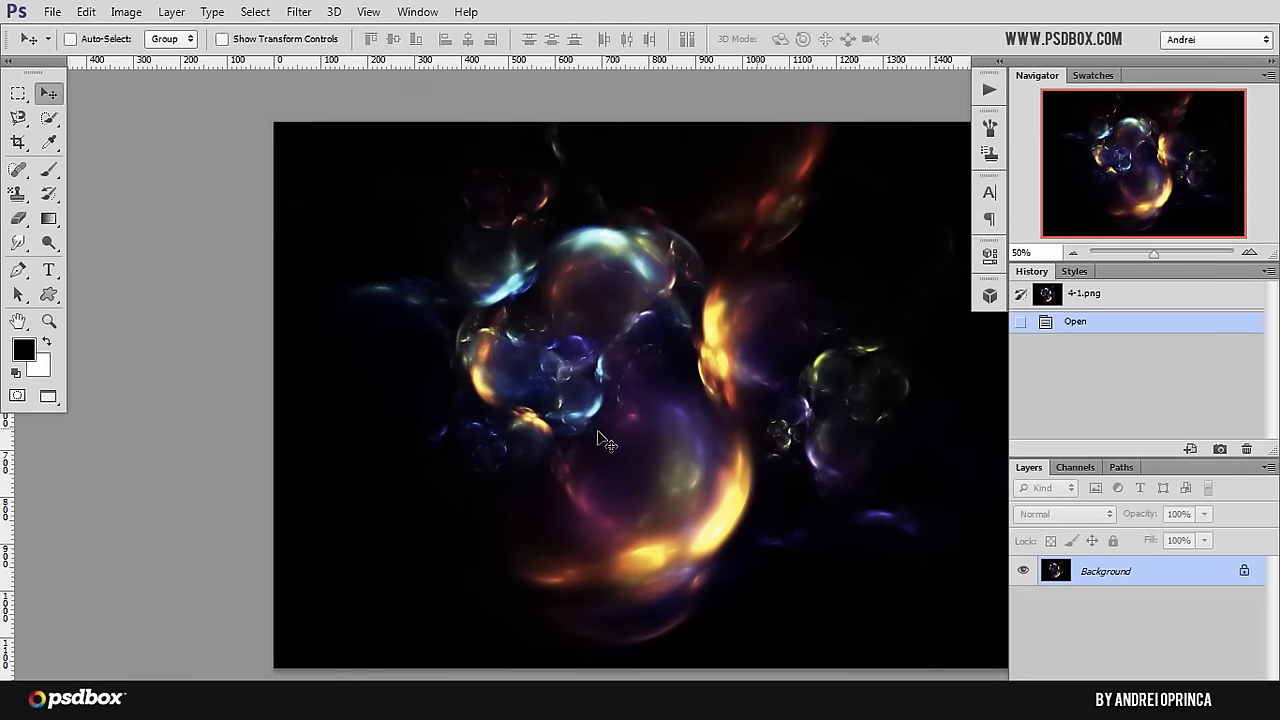
pyautogui.hotkey('ctrl', 'a')
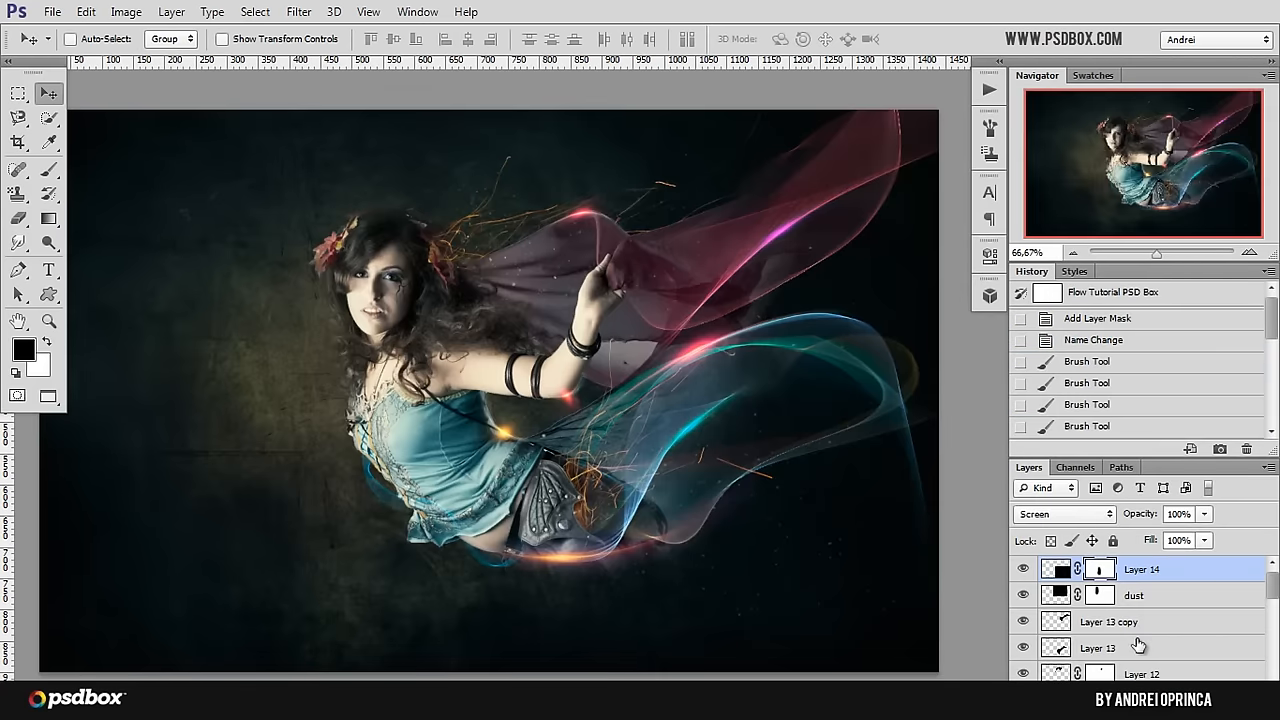
# Step: Group the flare layers from Layer 13 copy down to Layer 8 and name the group "distorted flares"
pyautogui.scroll(-1, 1137, 630)
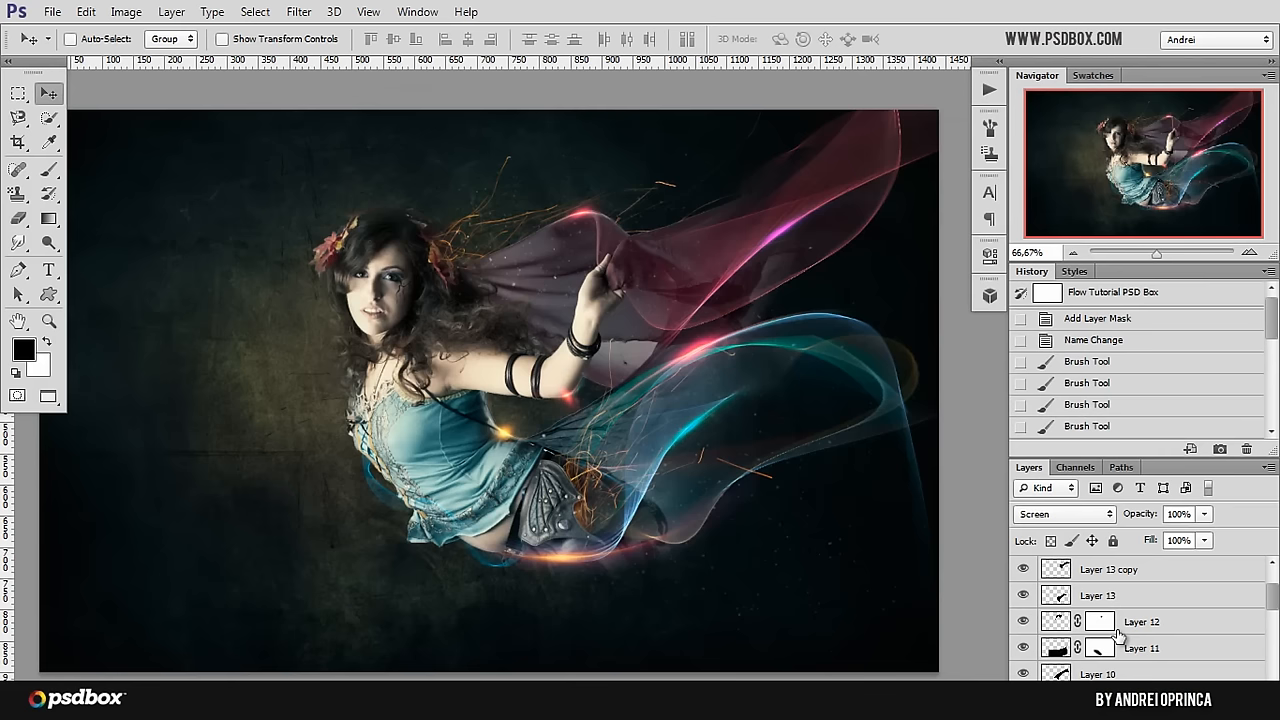
pyautogui.scroll(1, 1117, 630)
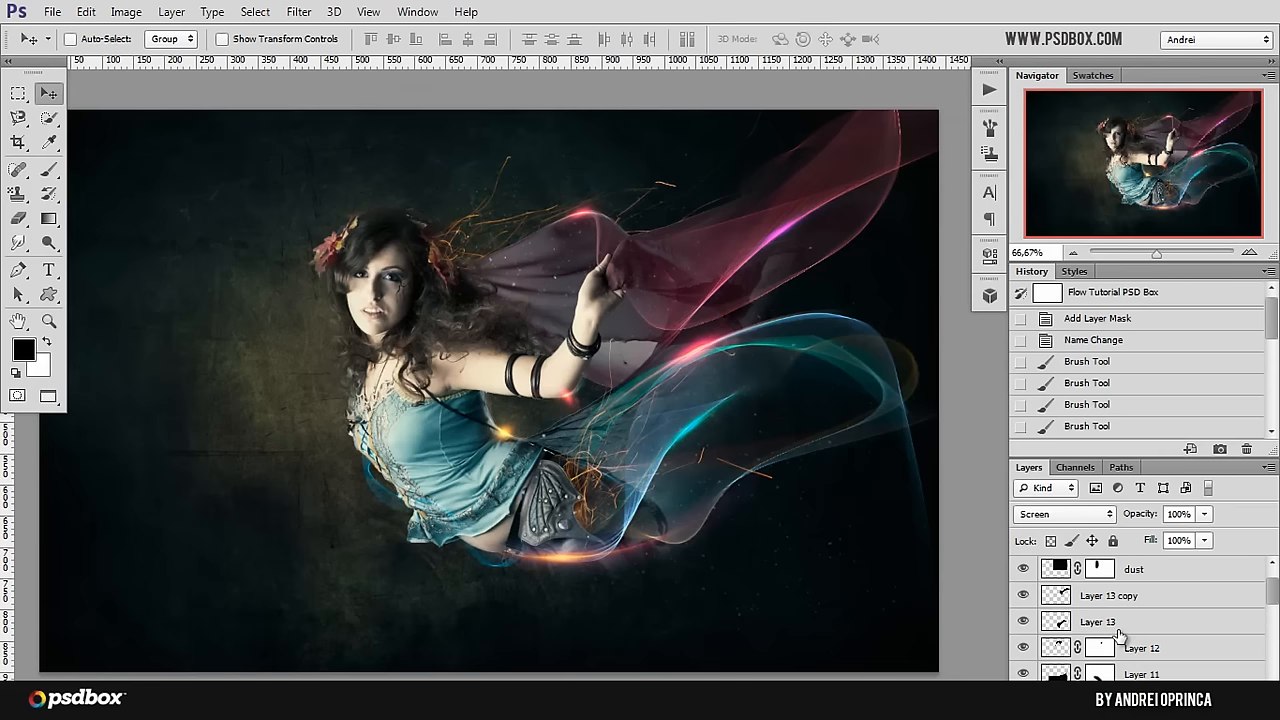
pyautogui.click(1174, 598)
pyautogui.scroll(-5, 1165, 612)
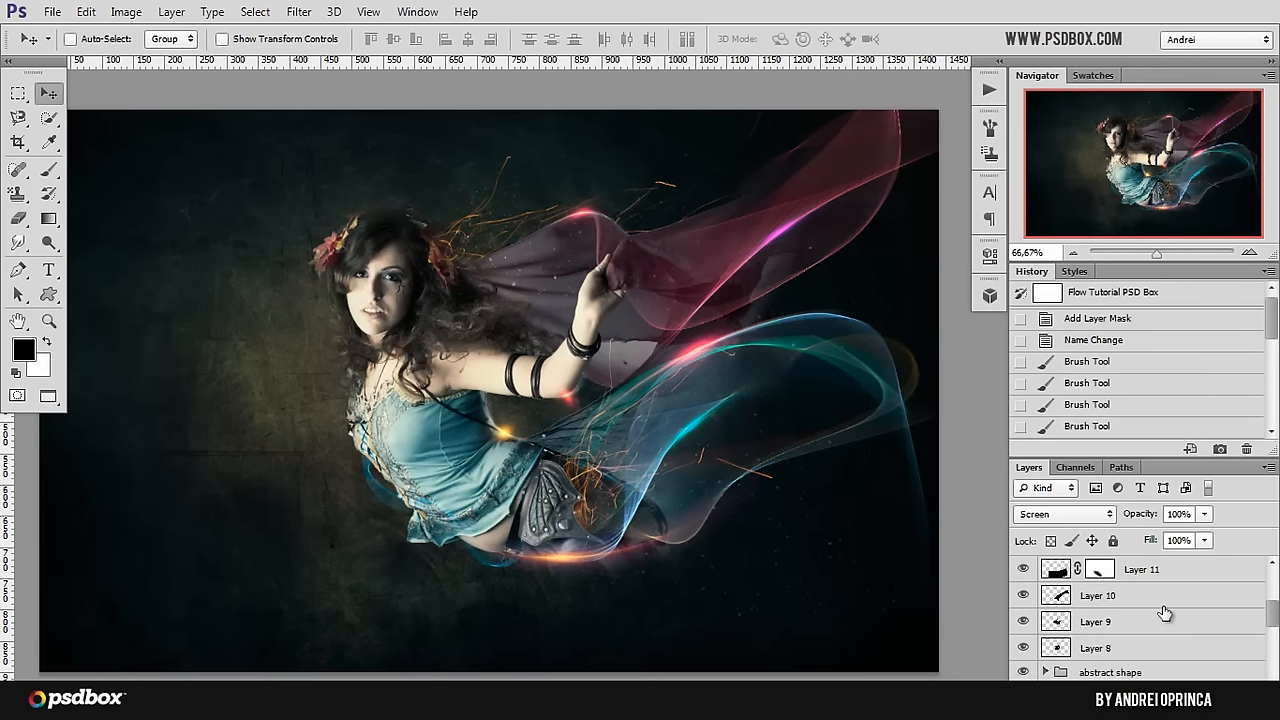
pyautogui.keyDown('shift'); pyautogui.click(1158, 627); pyautogui.keyUp('shift')
pyautogui.hotkey('ctrl', 'g')
pyautogui.scroll(2, 1130, 620)
pyautogui.scroll(-1, 1115, 620)
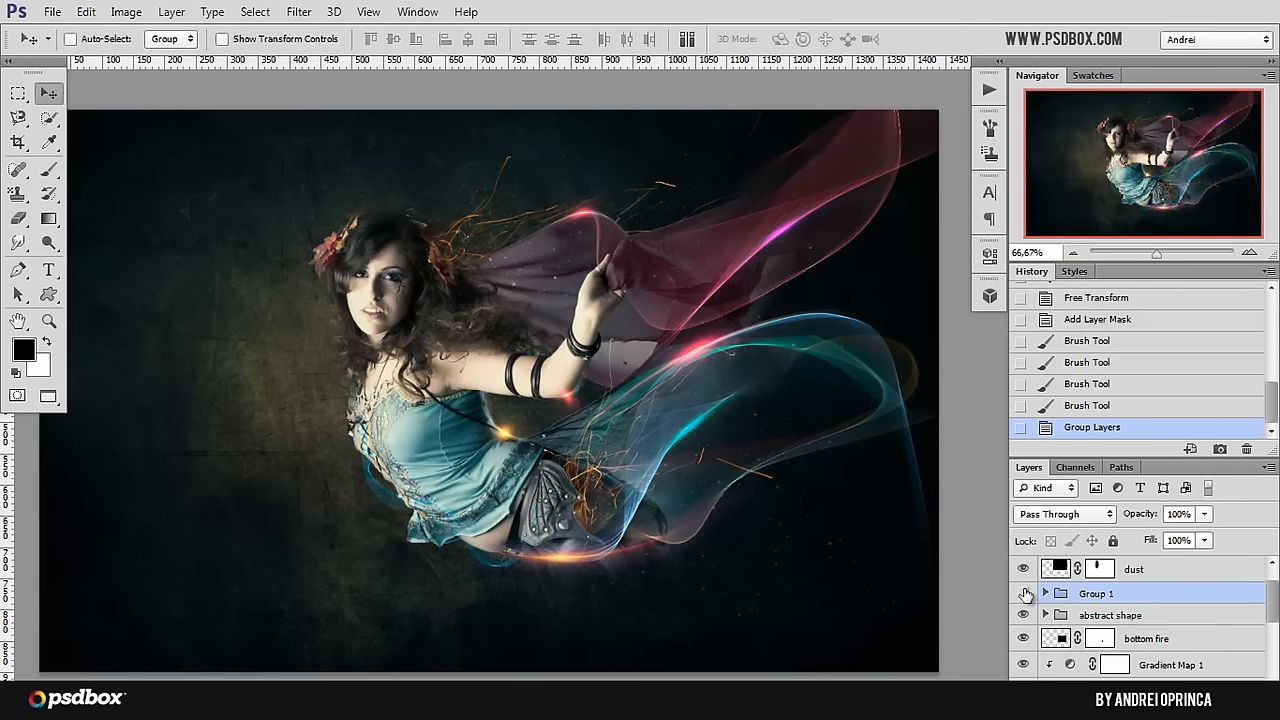
pyautogui.click(1023, 594)
pyautogui.click(1023, 594)
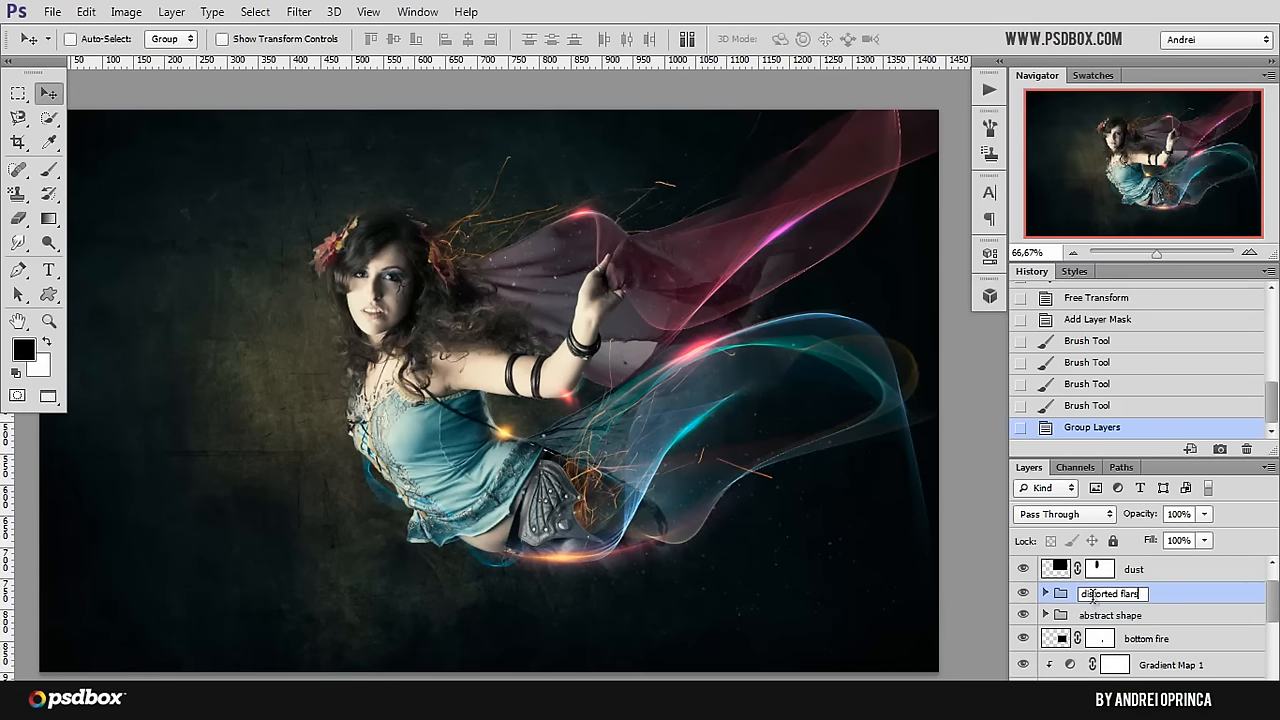
pyautogui.press('Return')
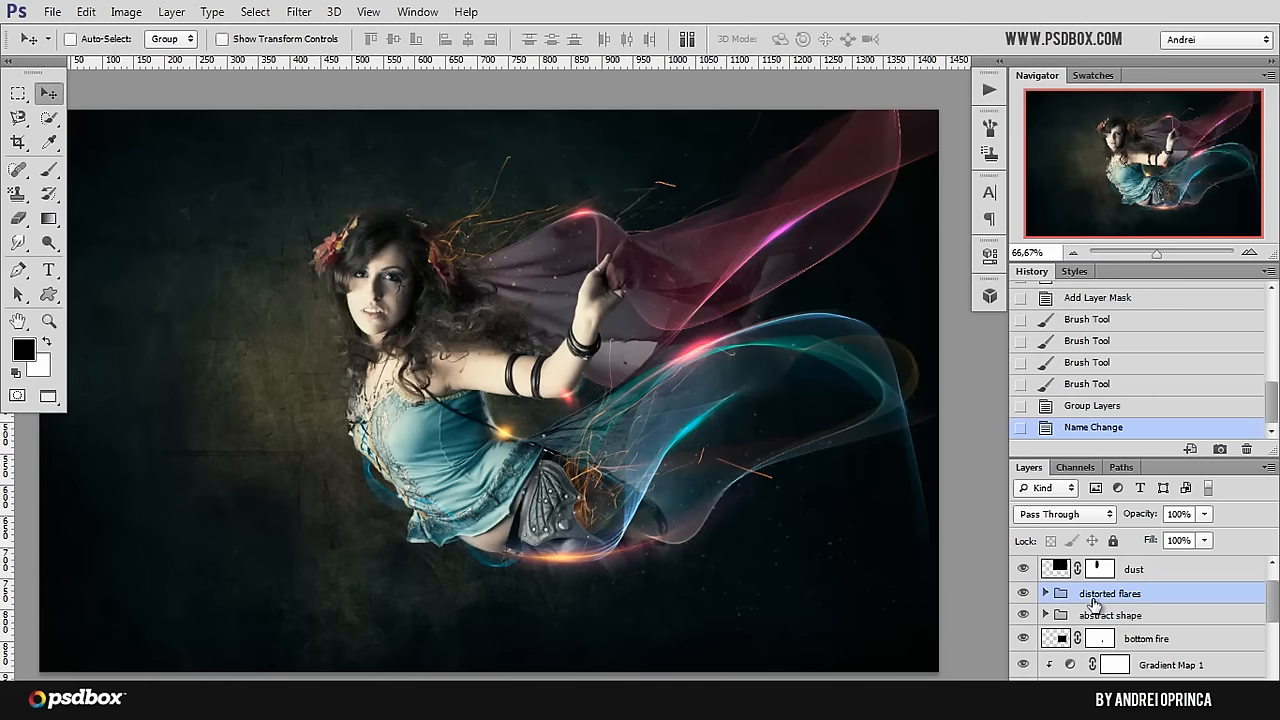
# Step: Paste the copied 4-1 image as a new layer directly above the hair fire group, beneath the woman layer
pyautogui.scroll(-5, 1140, 602)
pyautogui.scroll(5, 1145, 602)
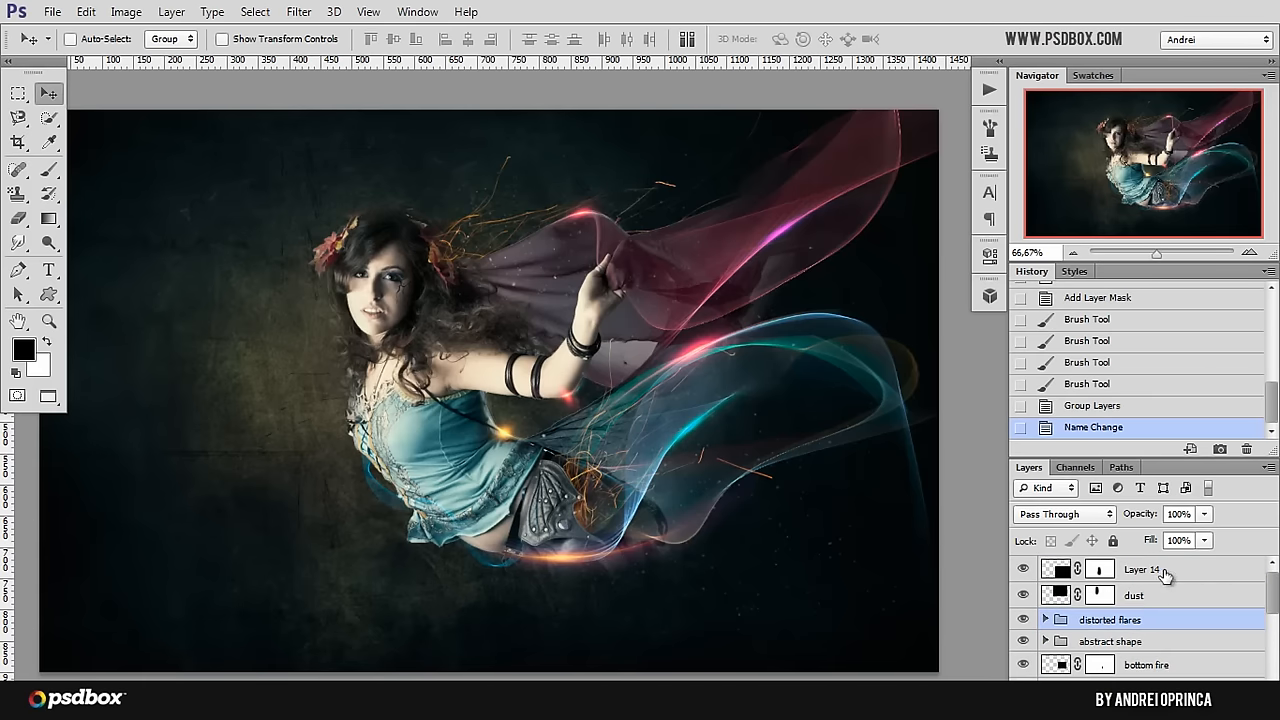
pyautogui.click(1165, 574)
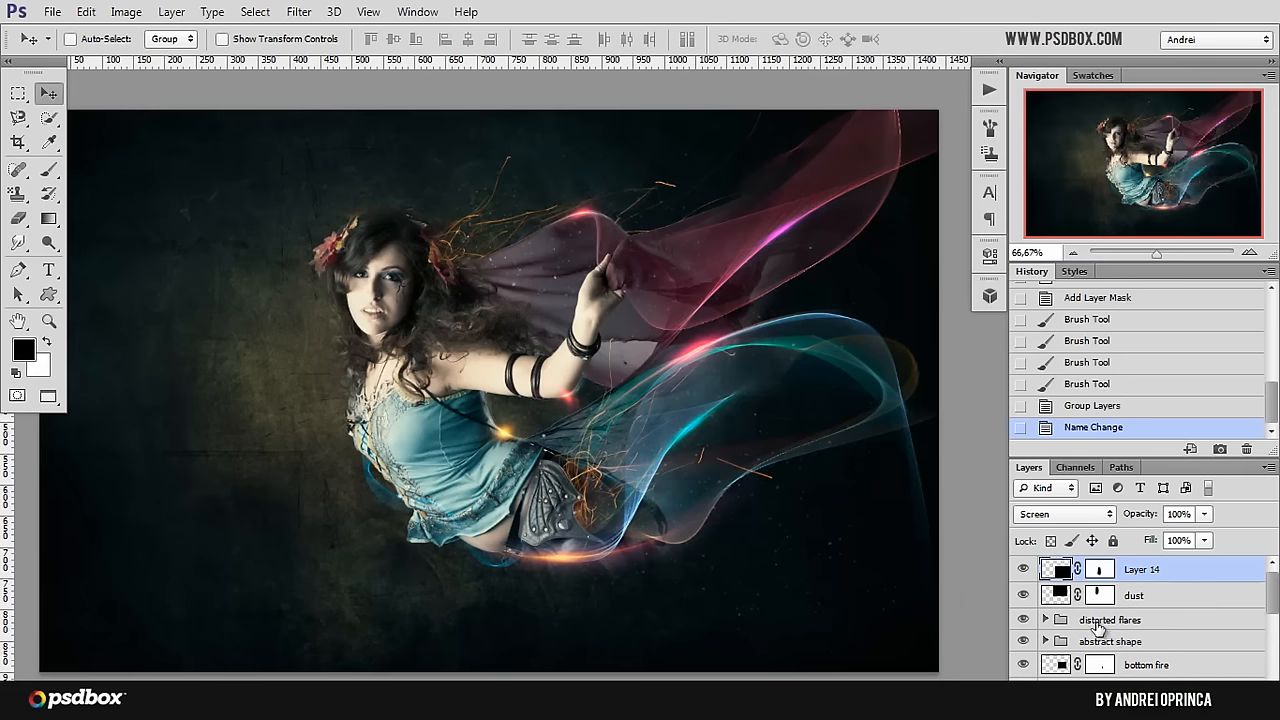
pyautogui.scroll(-3, 1157, 665)
pyautogui.scroll(-2, 1162, 651)
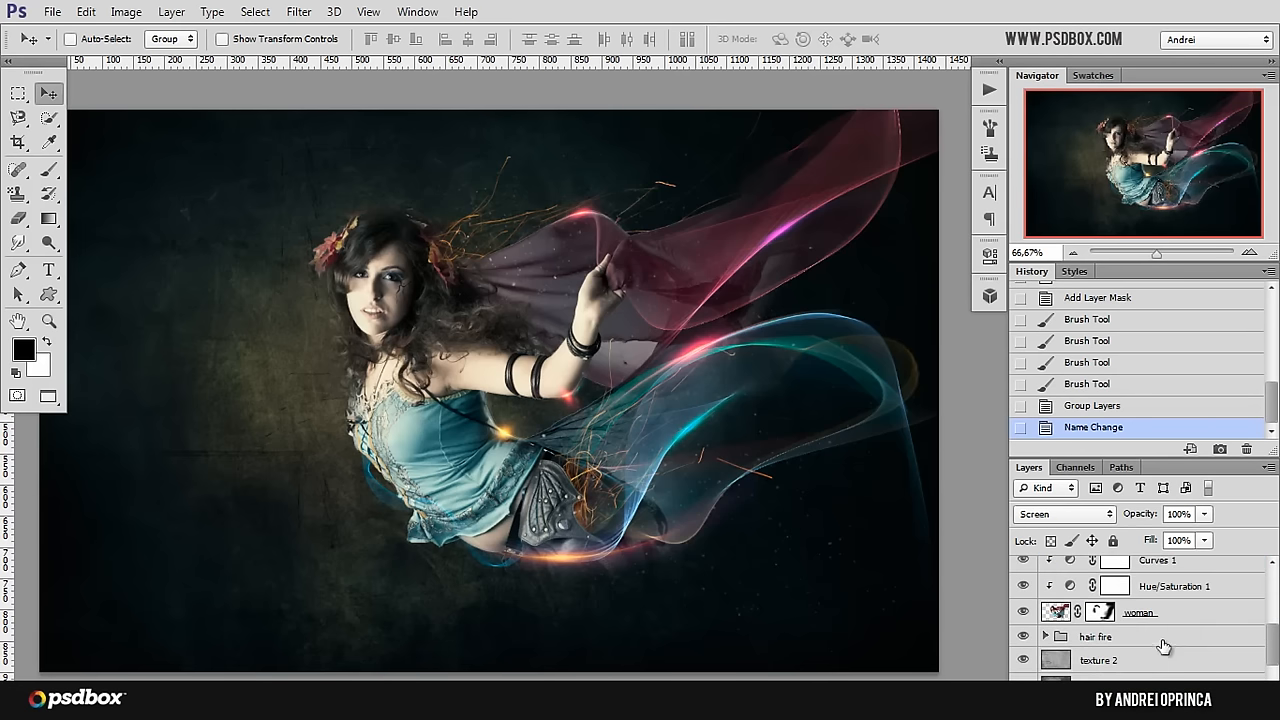
pyautogui.click(1160, 638)
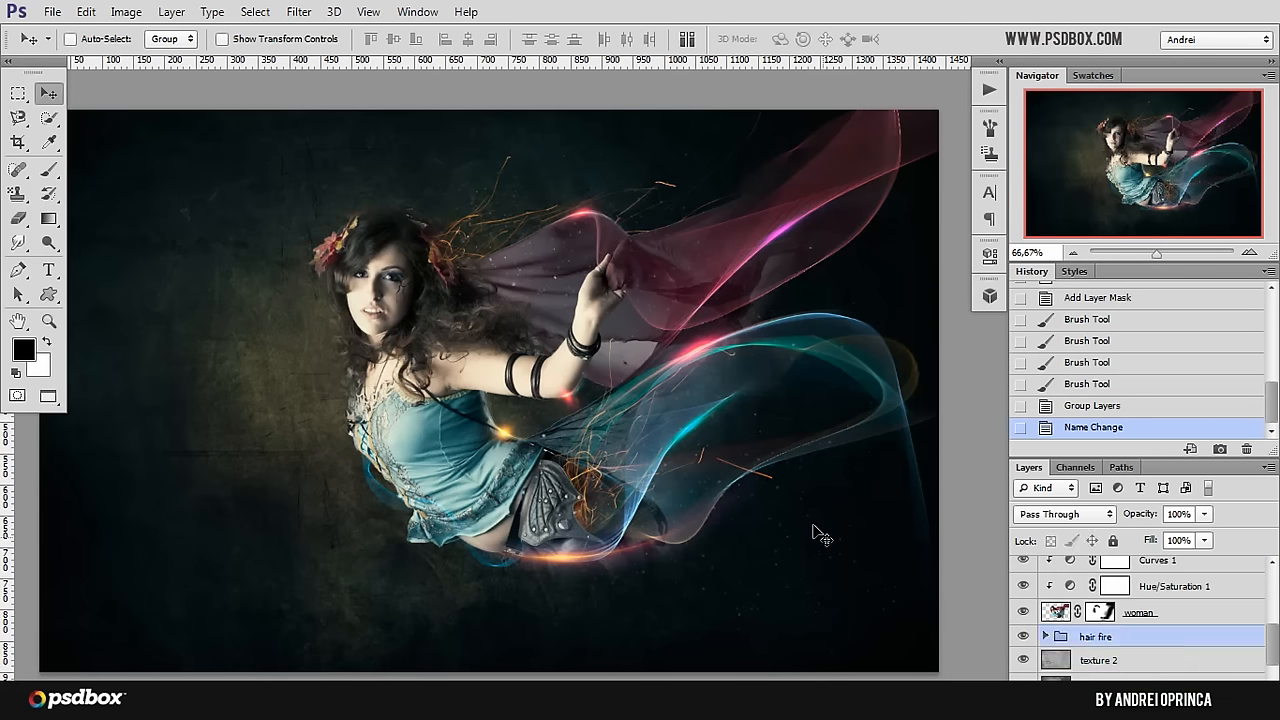
pyautogui.hotkey('ctrl', 'v')
# Step: Move the pasted fractal image over the canvas and set its blending mode to Screen
pyautogui.moveTo(619, 351)
pyautogui.mouseDown()
pyautogui.moveTo(590, 245)
pyautogui.moveTo(905, 432)
pyautogui.mouseUp()
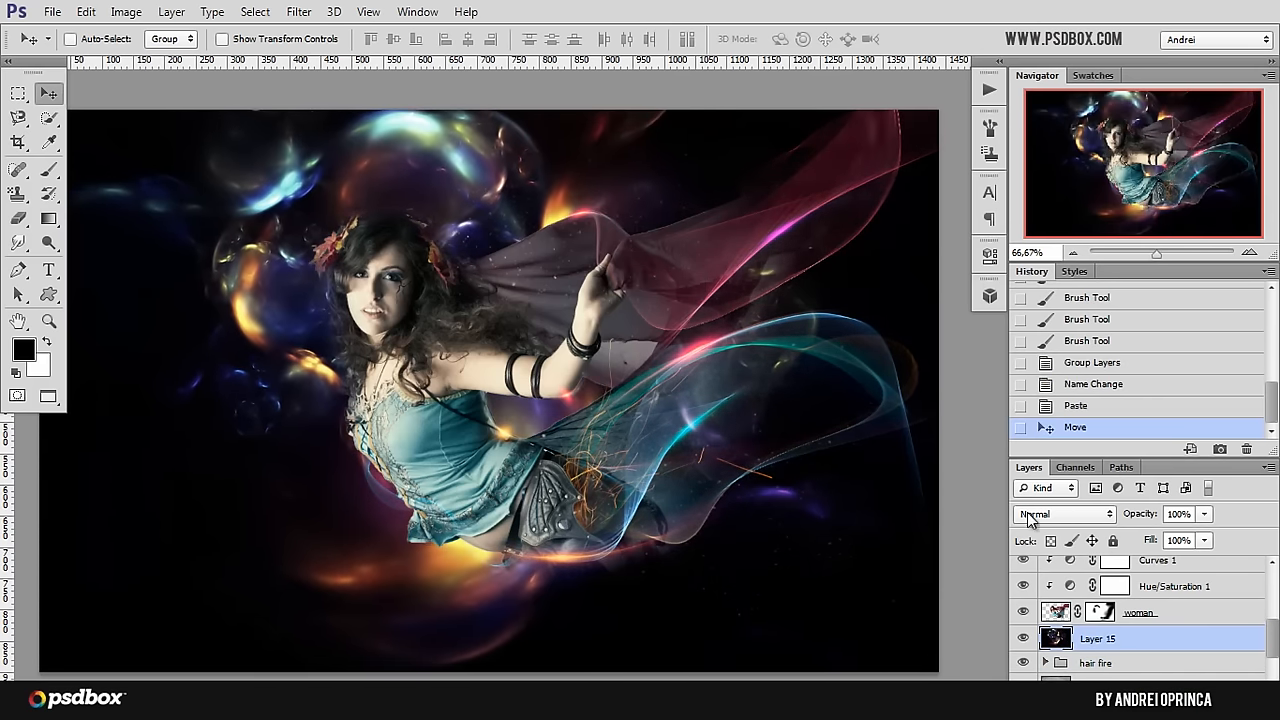
pyautogui.click(1065, 514)
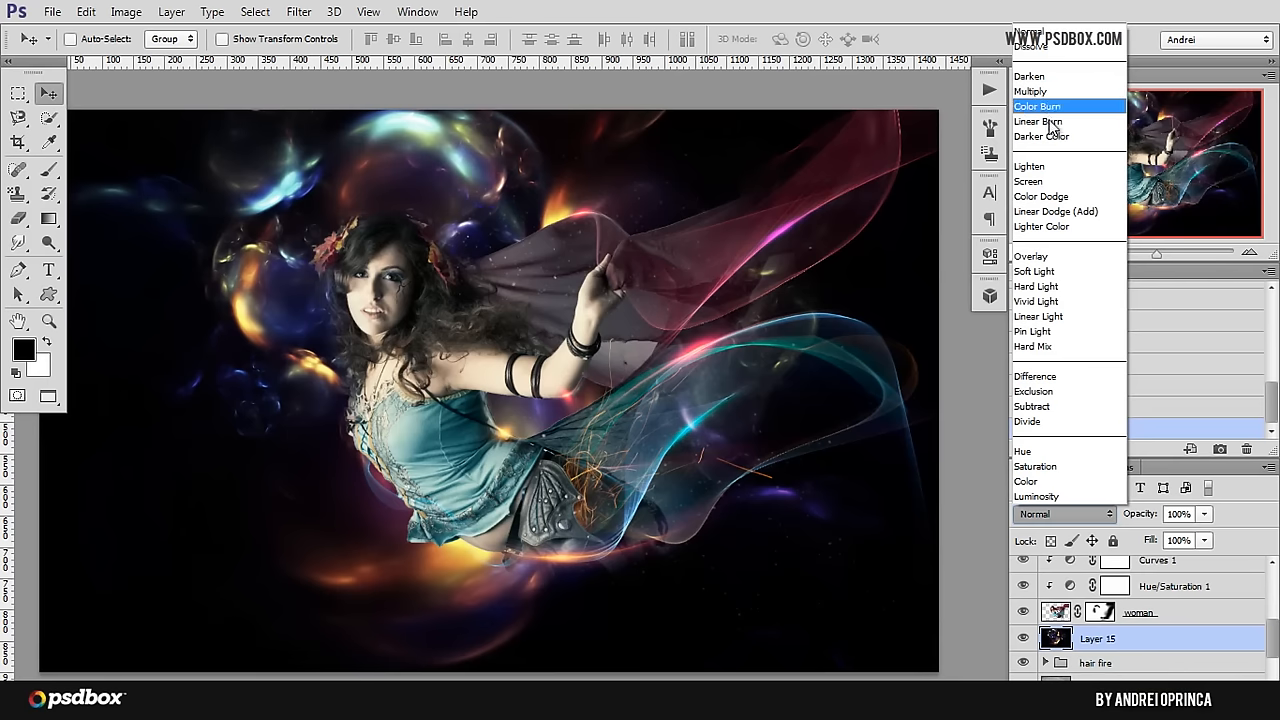
pyautogui.click(1056, 182)
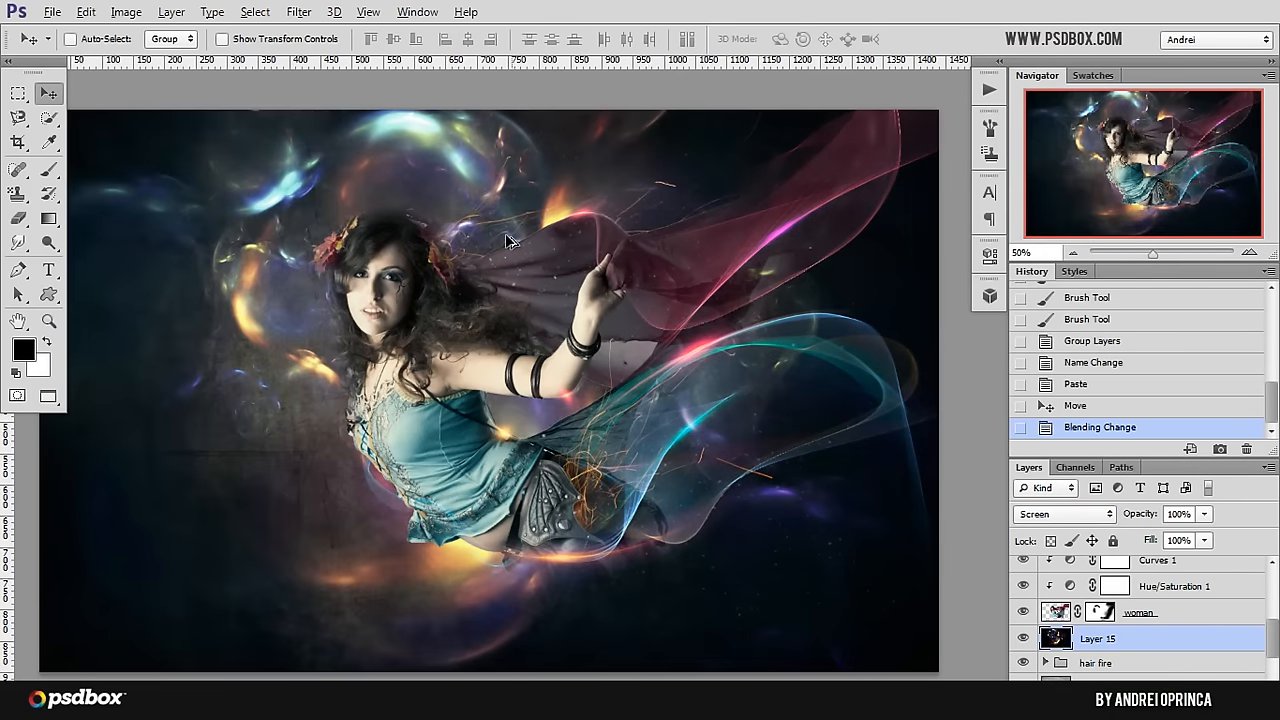
# Step: Scale the fractal layer to about 49%, rotate it and position its glowing bubbles around the fairy's head
pyautogui.scroll(-1, 508, 240)
pyautogui.hotkey('ctrl', 't')
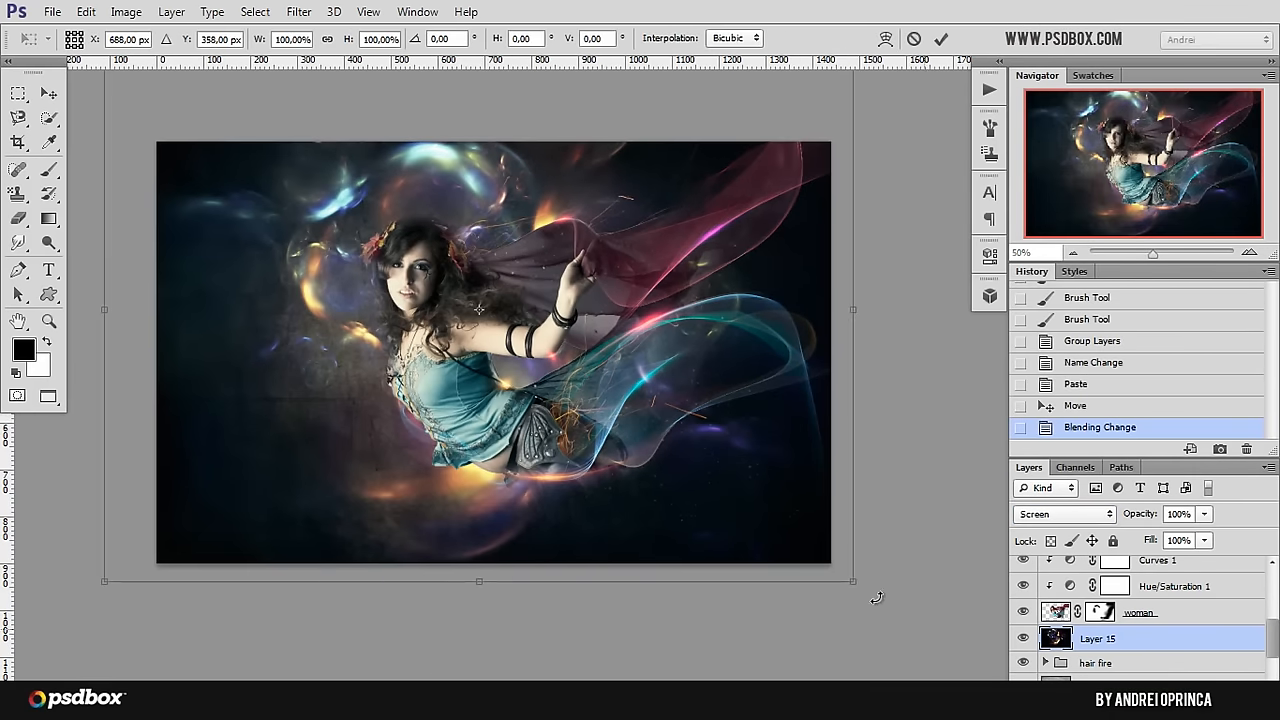
pyautogui.moveTo(810, 550); pyautogui.dragTo(472, 303)
pyautogui.moveTo(389, 210); pyautogui.dragTo(550, 361)
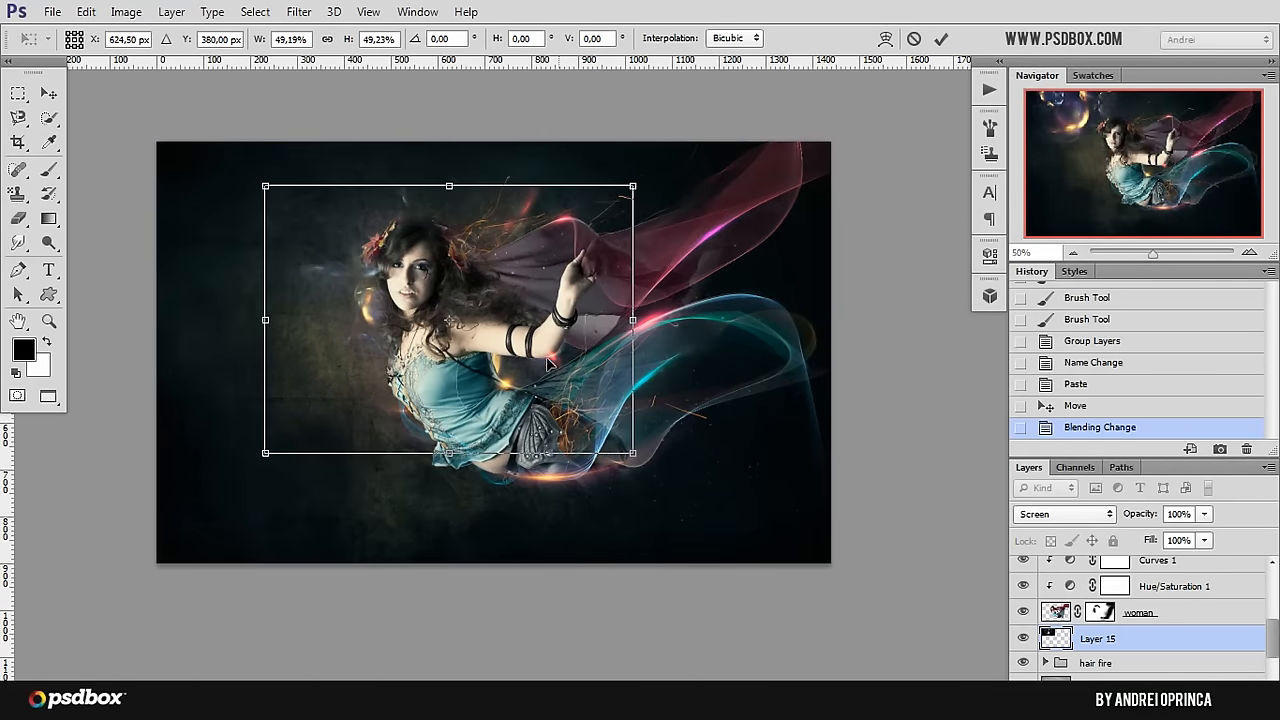
pyautogui.moveTo(643, 190); pyautogui.dragTo(470, 450)
pyautogui.moveTo(479, 327); pyautogui.dragTo(455, 298)
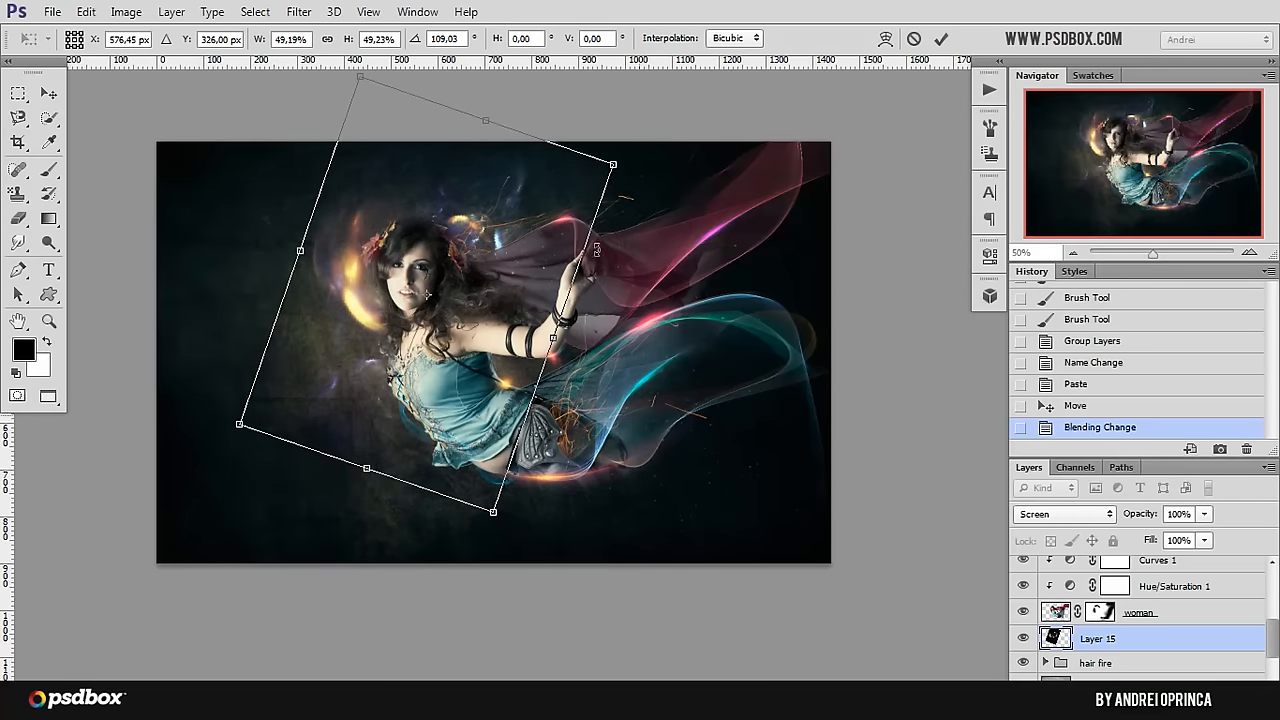
pyautogui.moveTo(597, 250); pyautogui.dragTo(448, 306)
pyautogui.moveTo(530, 142); pyautogui.dragTo(492, 237)
pyautogui.moveTo(452, 395); pyautogui.dragTo(440, 346)
pyautogui.press('Return')
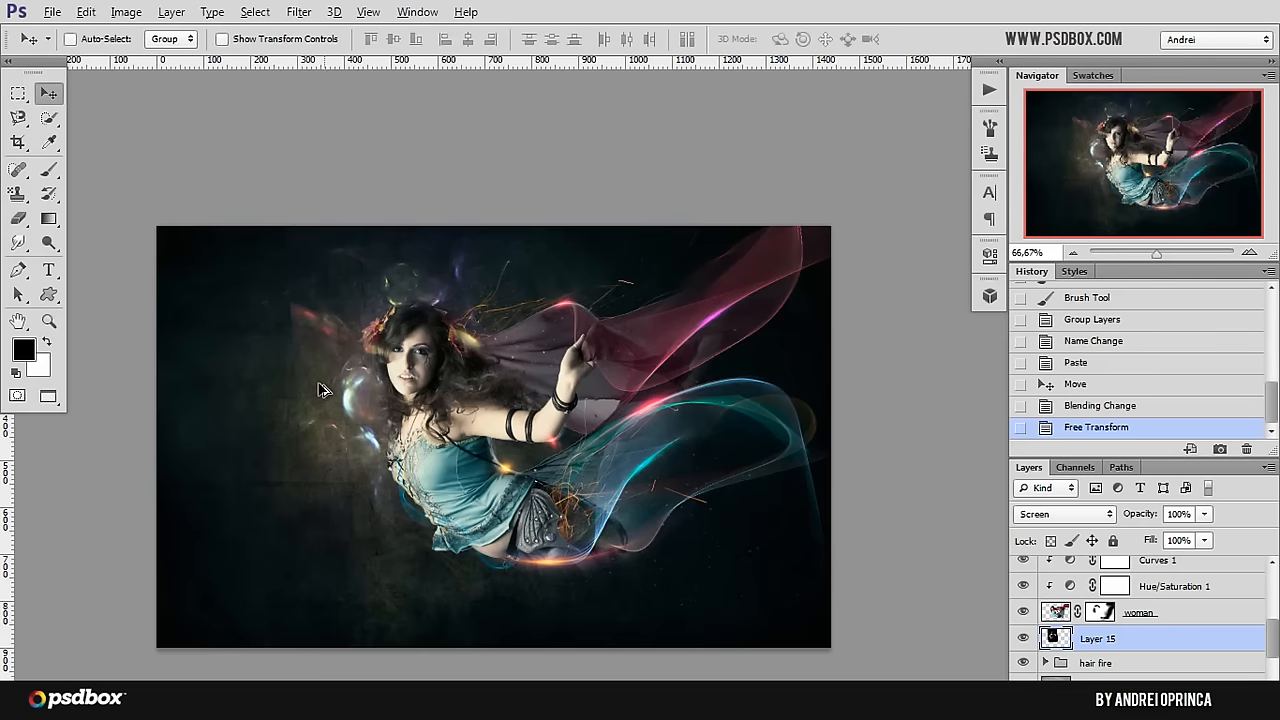
# Step: Add a layer mask to the fractal layer and paint black over its hard edge in the background beside the fairy's head
pyautogui.scroll(1, 320, 390)
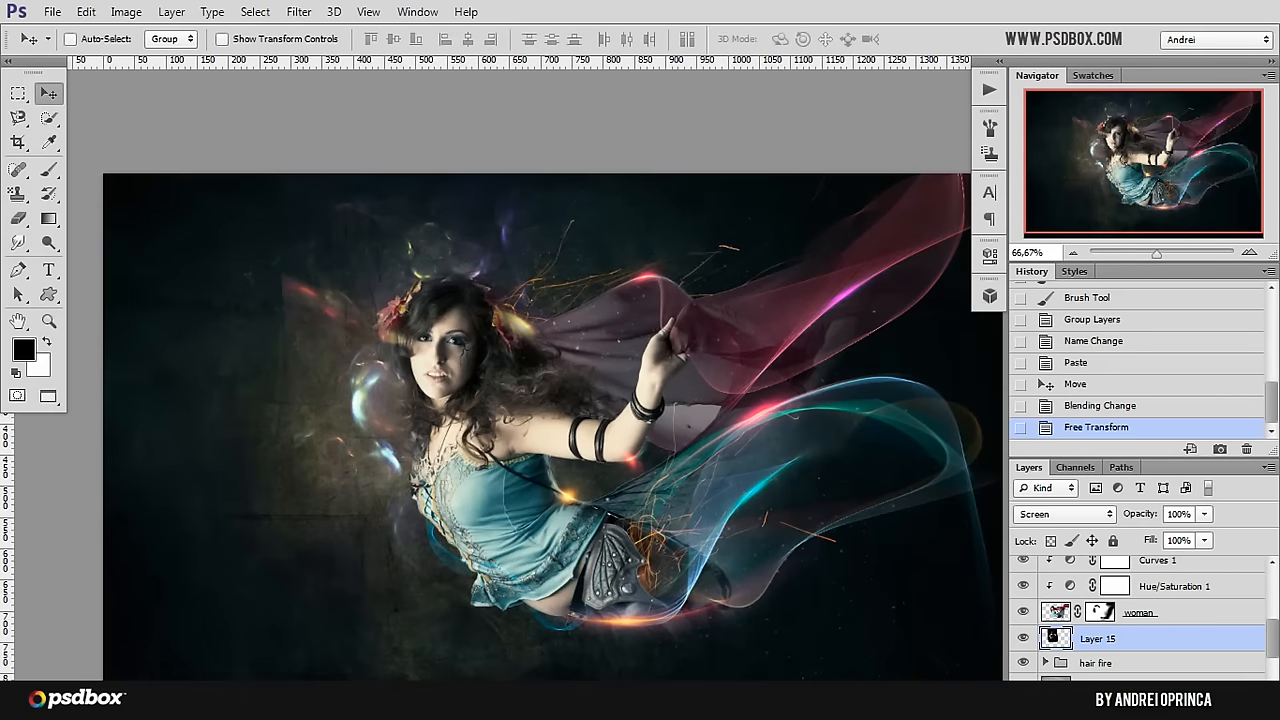
pyautogui.click(1113, 697)
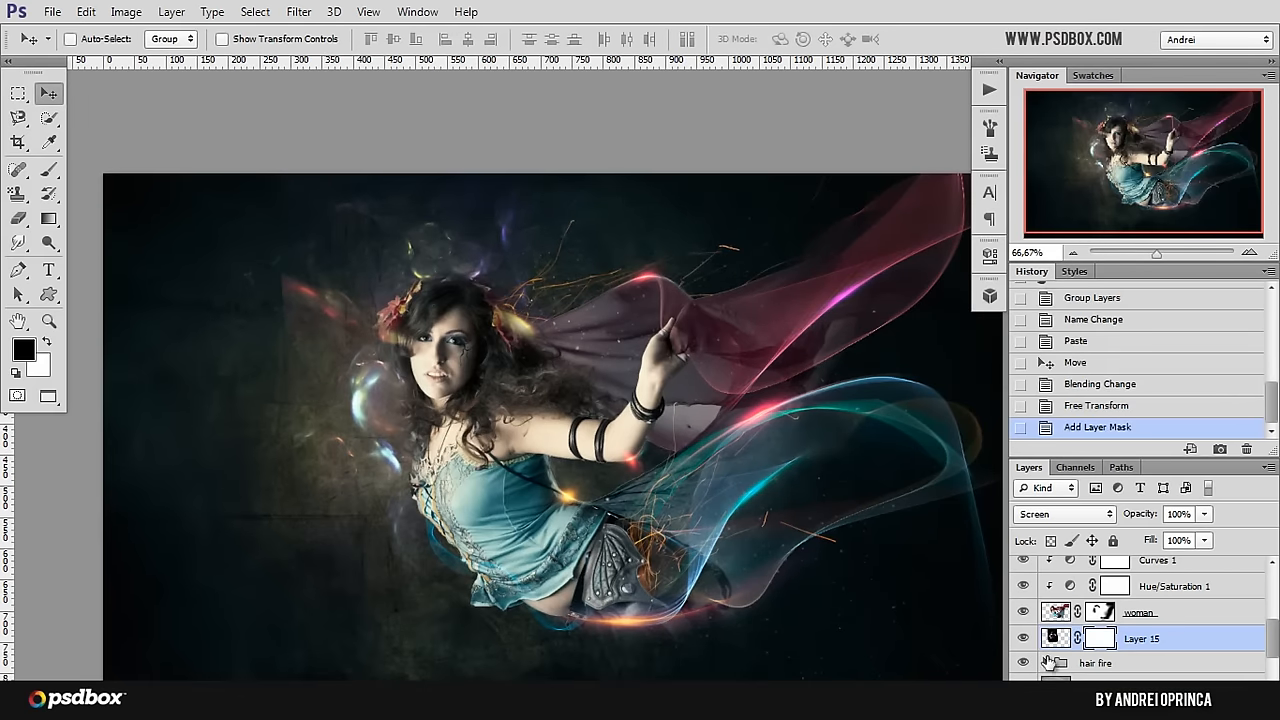
pyautogui.press('b')
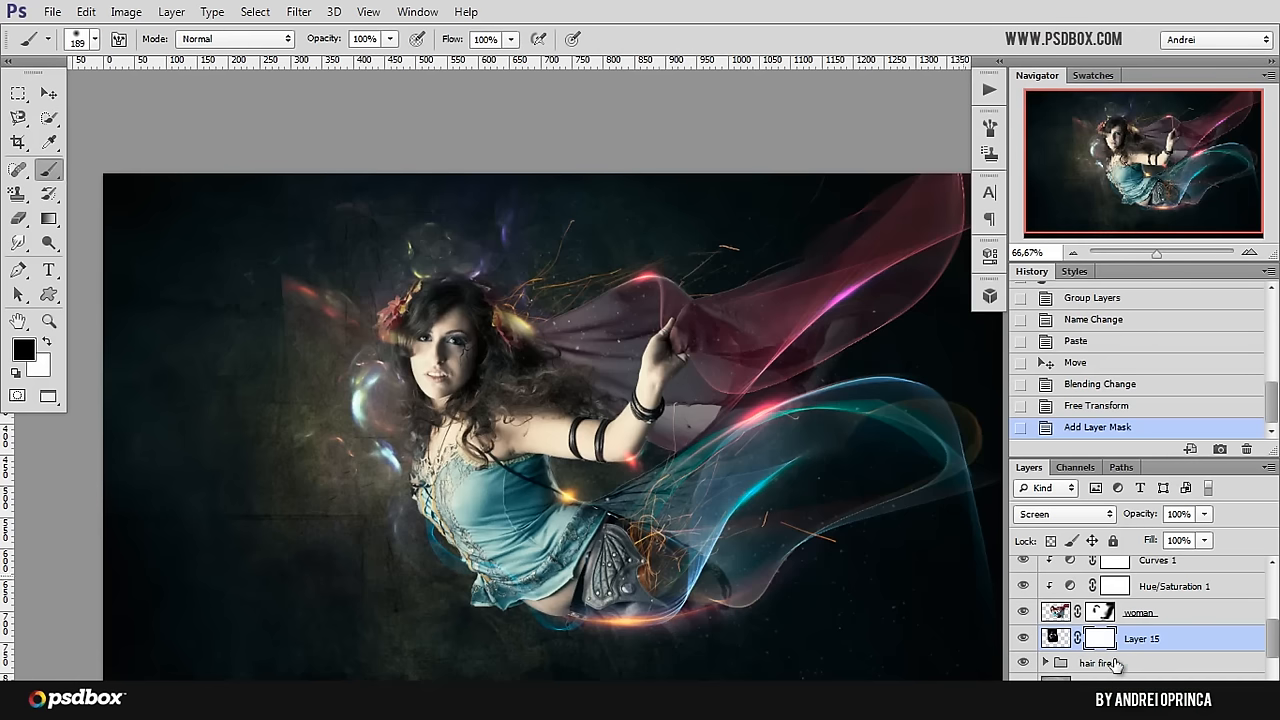
pyautogui.click(1023, 638)
pyautogui.click(1023, 638)
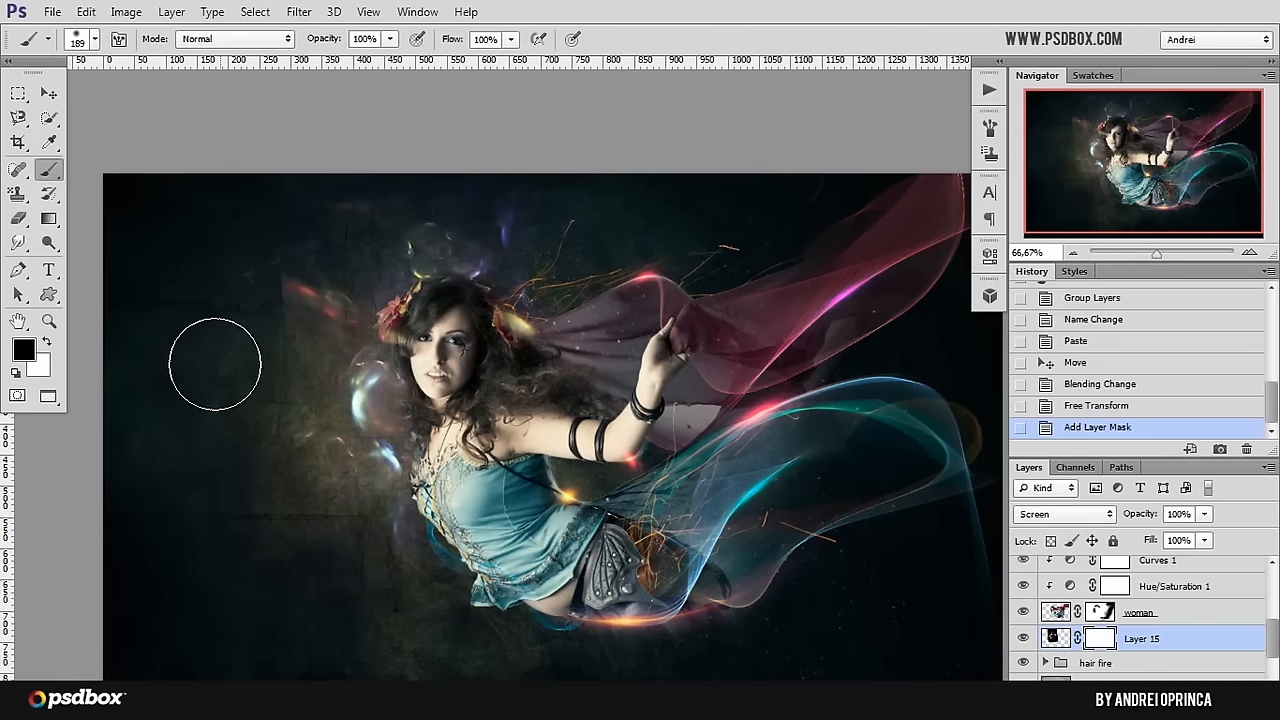
pyautogui.moveTo(260, 272); pyautogui.dragTo(247, 371)
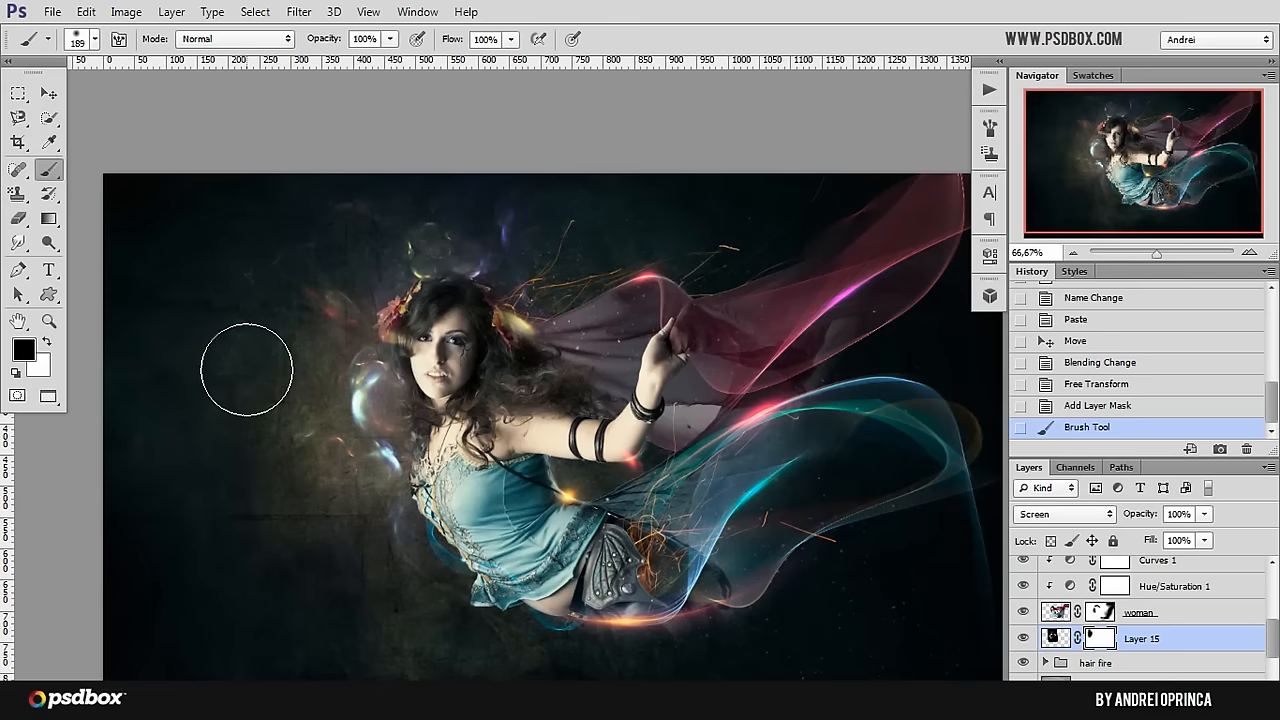
# Step: Set the brush opacity to 61% and paint the fractal layer's mask to soften its outer parts around the fairy
pyautogui.click(391, 39)
pyautogui.moveTo(338, 61); pyautogui.dragTo(352, 59)
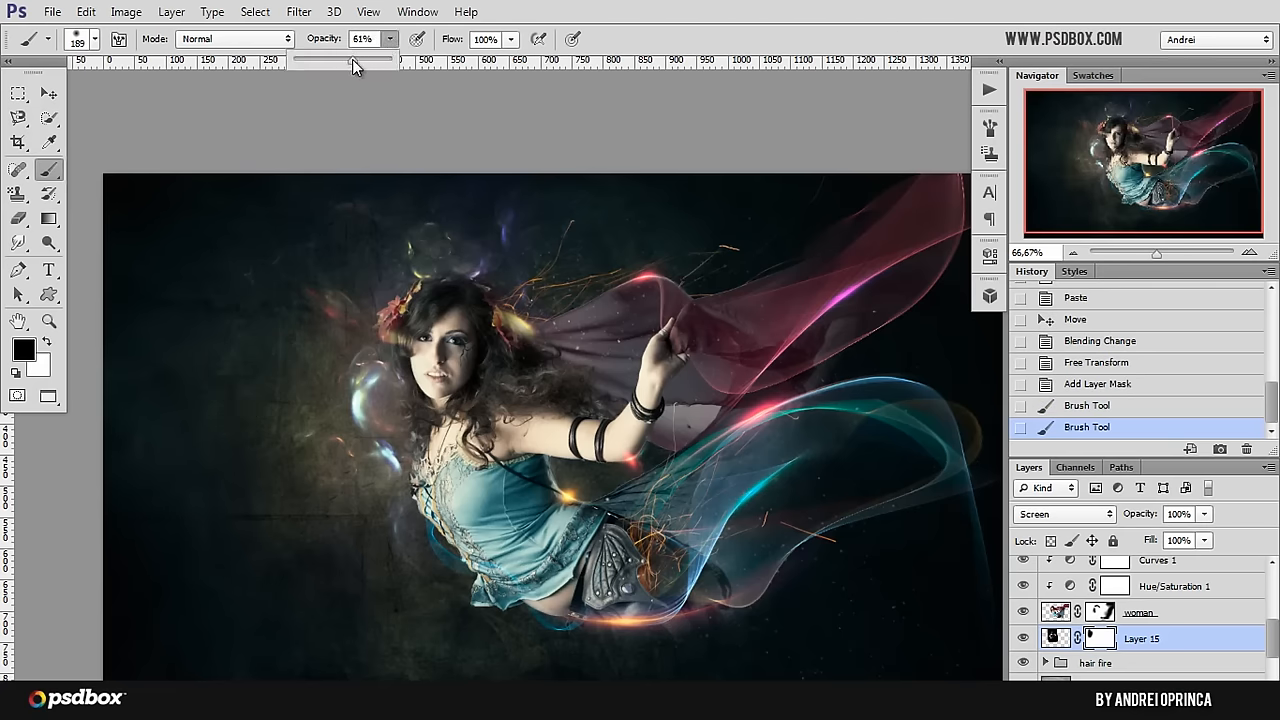
pyautogui.moveTo(289, 484); pyautogui.dragTo(281, 451)
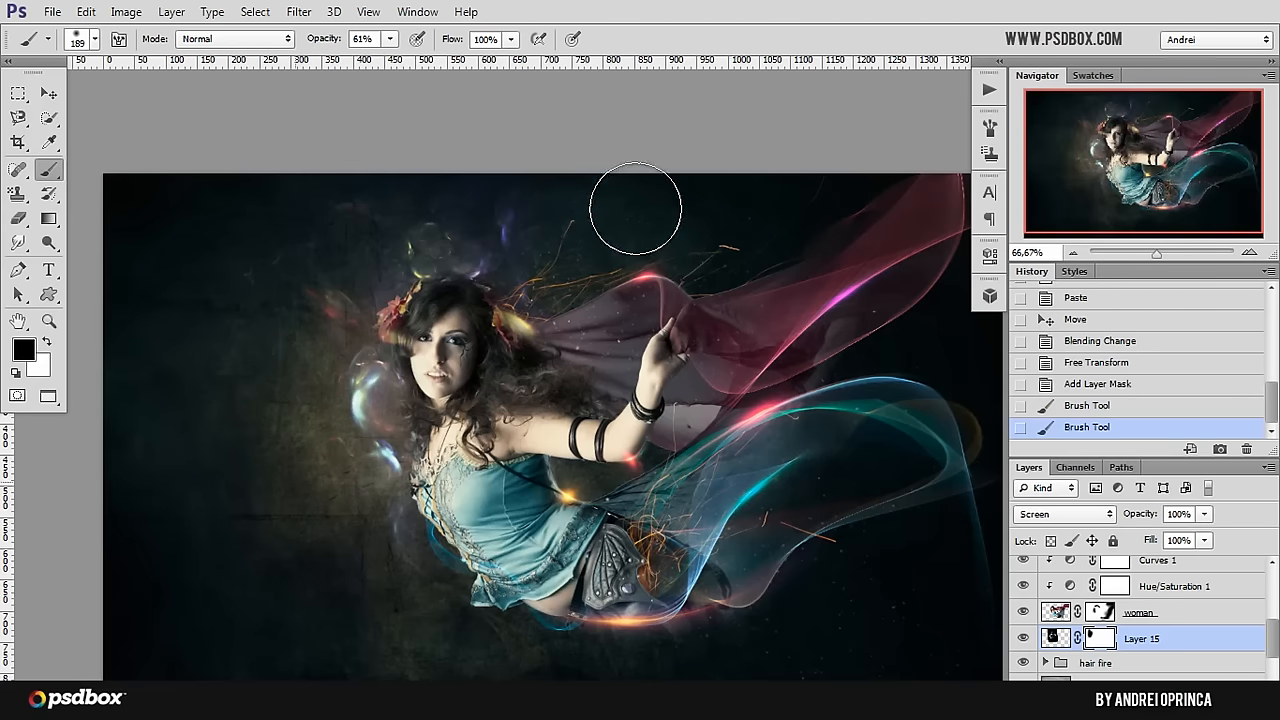
pyautogui.moveTo(636, 208); pyautogui.dragTo(630, 170)
pyautogui.moveTo(290, 470)
pyautogui.mouseDown()
pyautogui.moveTo(459, 688)
pyautogui.moveTo(478, 637)
pyautogui.moveTo(490, 637)
pyautogui.mouseUp()
pyautogui.moveTo(71, 204); pyautogui.dragTo(116, 140)
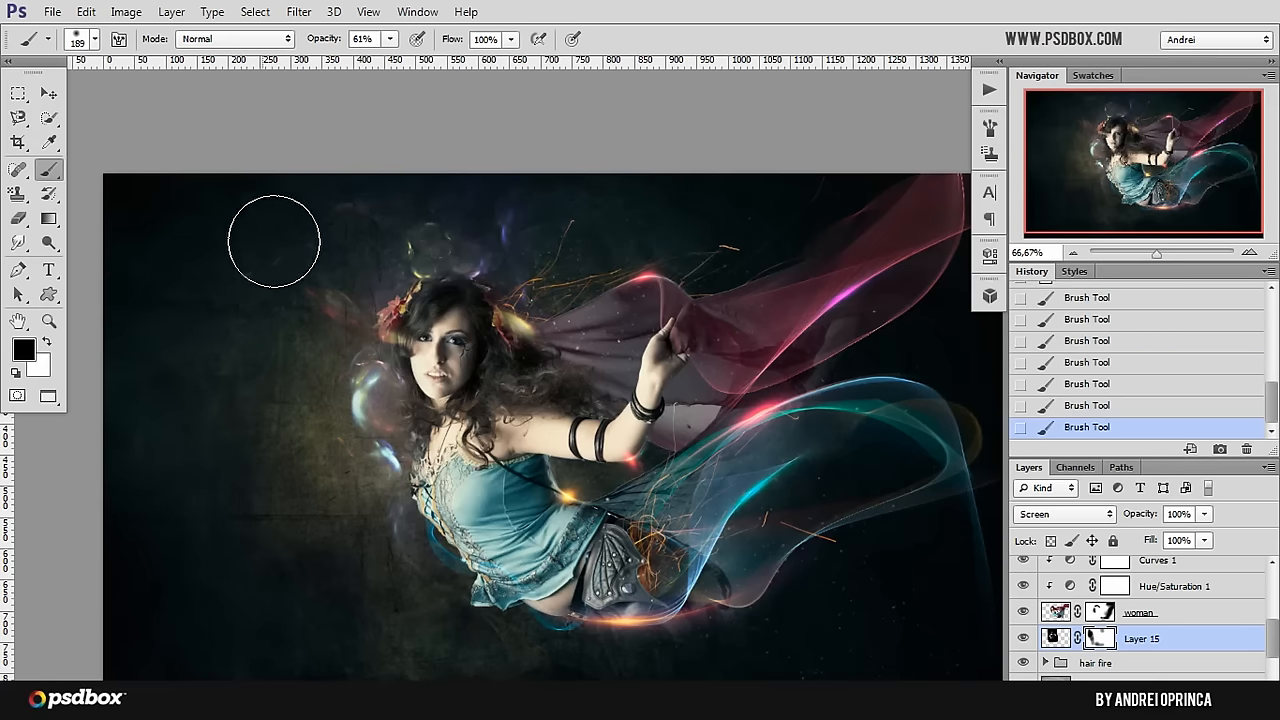
pyautogui.click(48, 93)
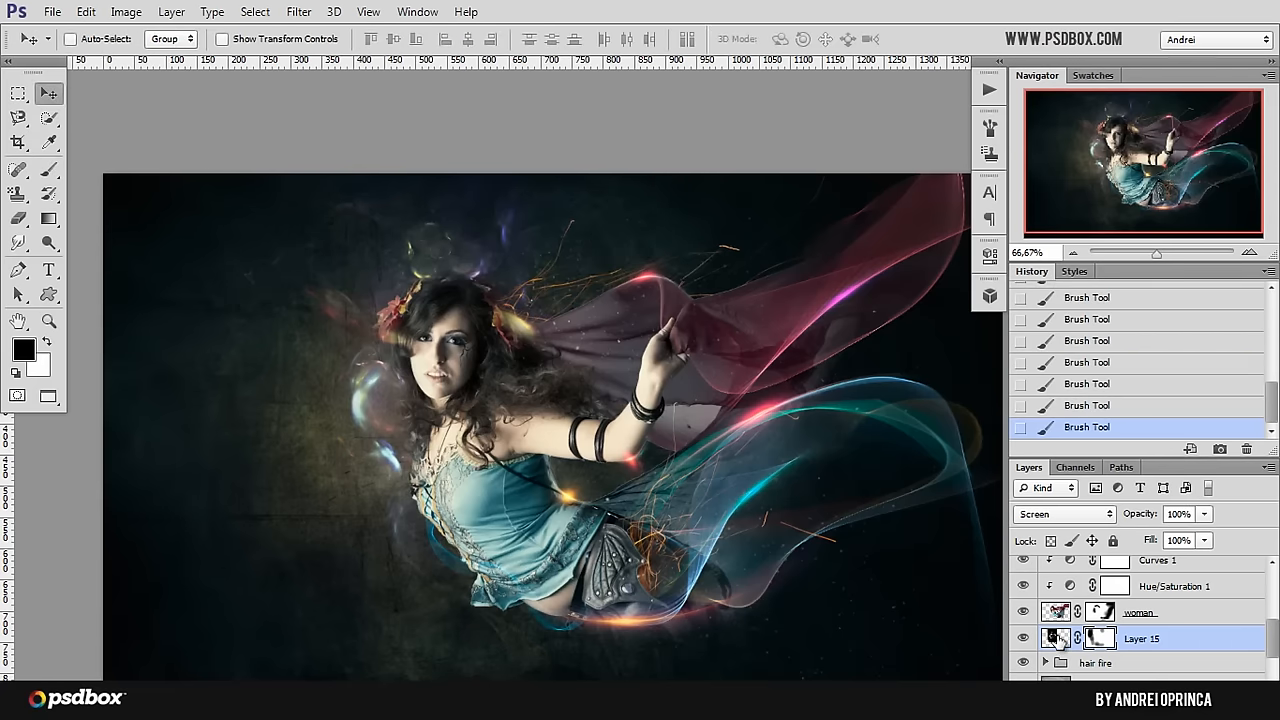
# Step: Raise the fractal layer's saturation to +30 with Hue/Saturation, keeping the hue at 0
pyautogui.hotkey('ctrl', 'u')
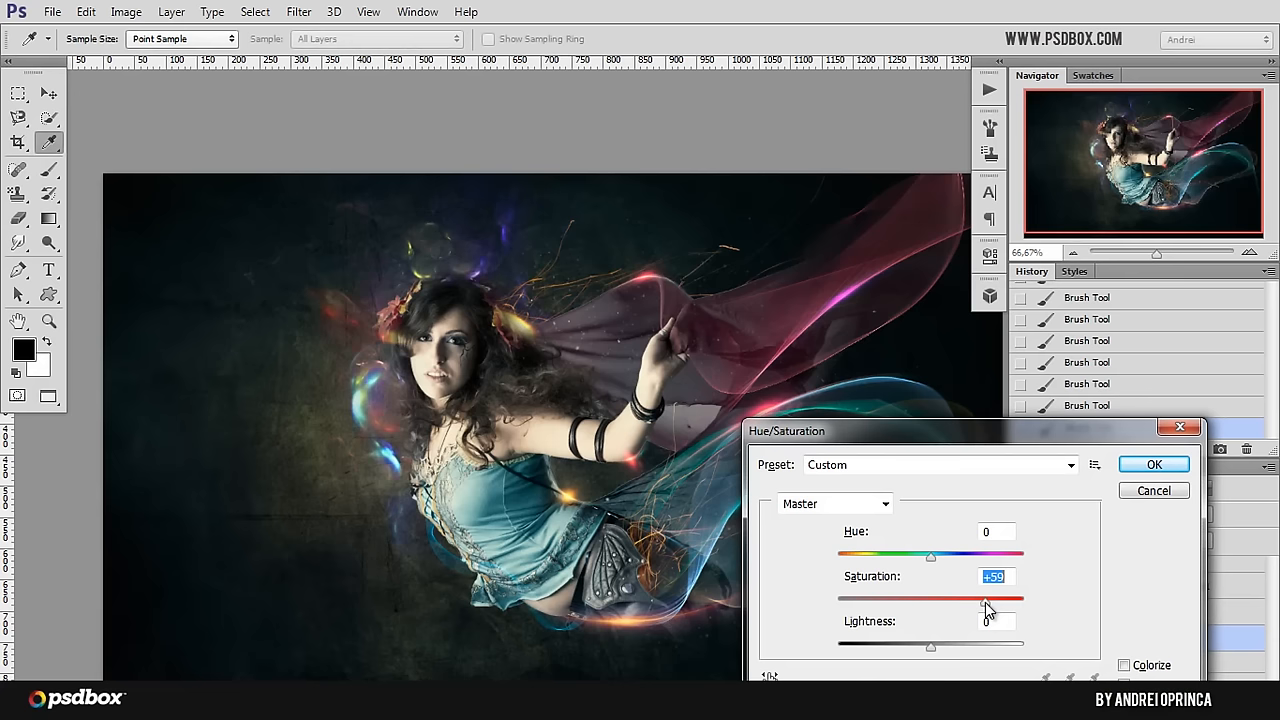
pyautogui.moveTo(985, 600); pyautogui.dragTo(958, 600)
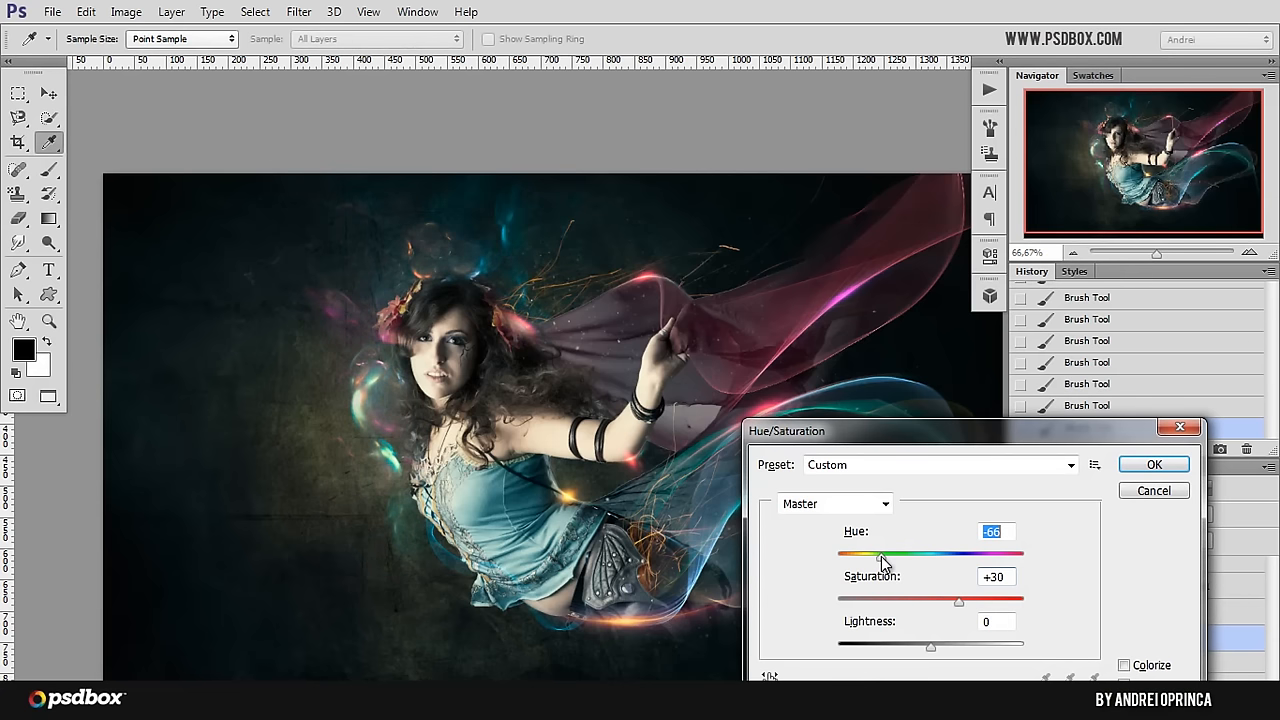
pyautogui.moveTo(831, 556); pyautogui.dragTo(957, 561)
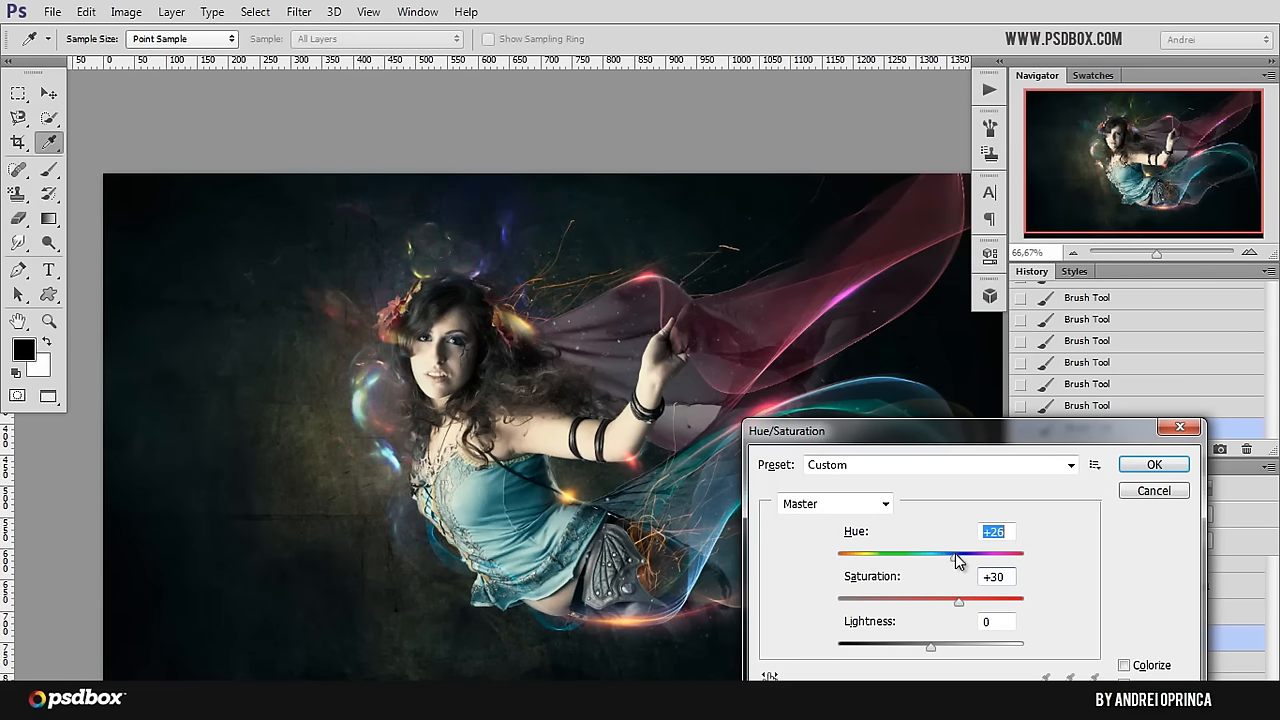
pyautogui.click(1152, 466)
pyautogui.press('v')
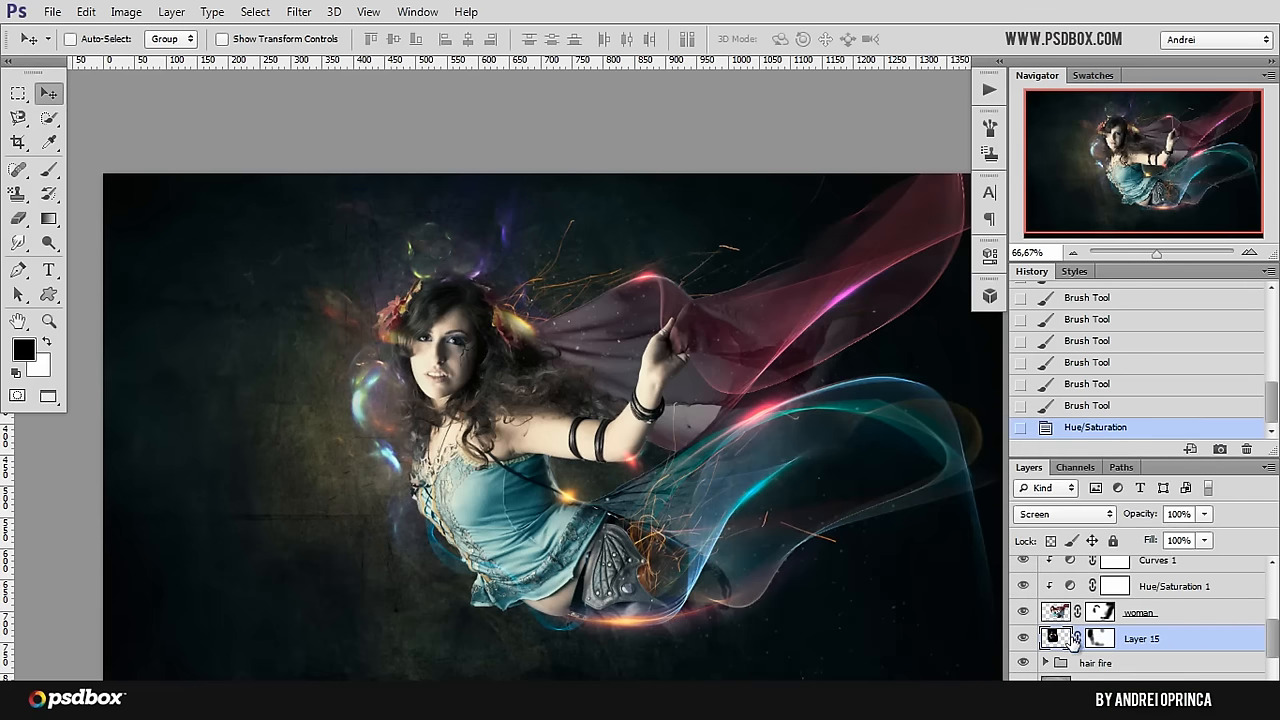
# Step: Rotate the fractal layer with Free Transform and move it so its orange glow curves around the fairy's head
pyautogui.hotkey('ctrl', 't')
pyautogui.moveTo(405, 612); pyautogui.dragTo(326, 320)
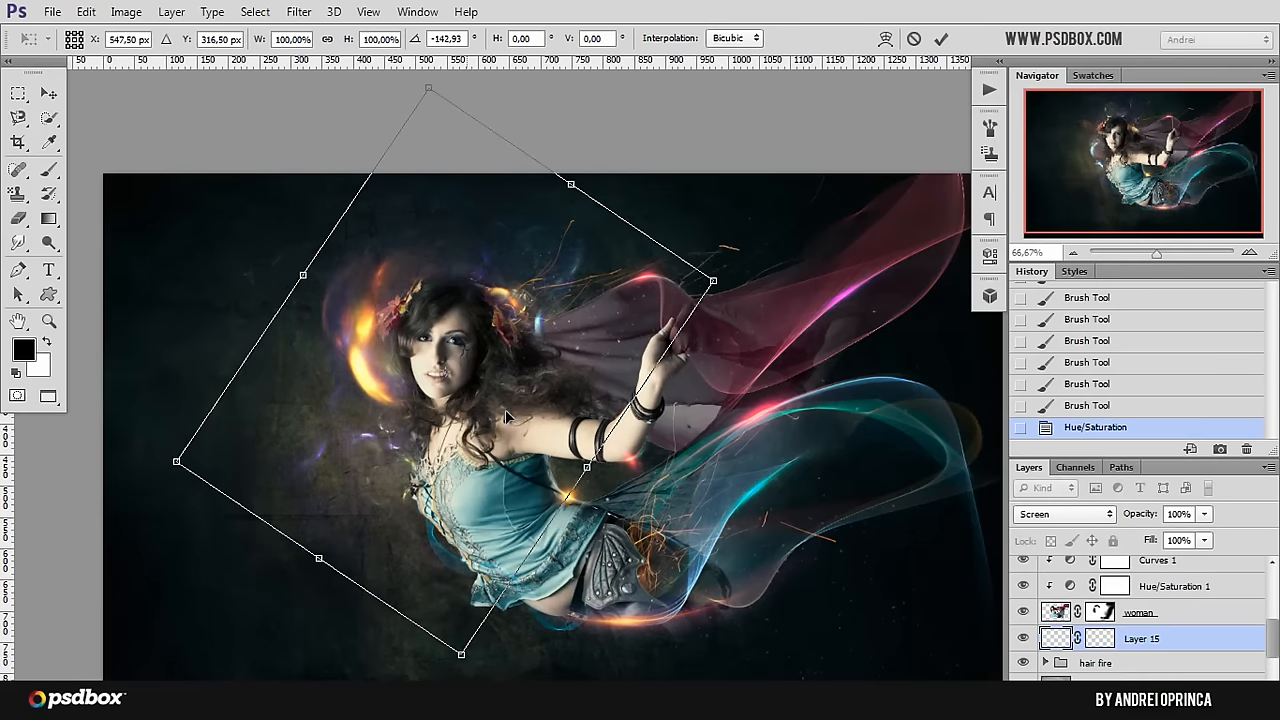
pyautogui.moveTo(504, 412); pyautogui.dragTo(533, 400)
pyautogui.moveTo(596, 349); pyautogui.dragTo(580, 317)
pyautogui.press('Return')
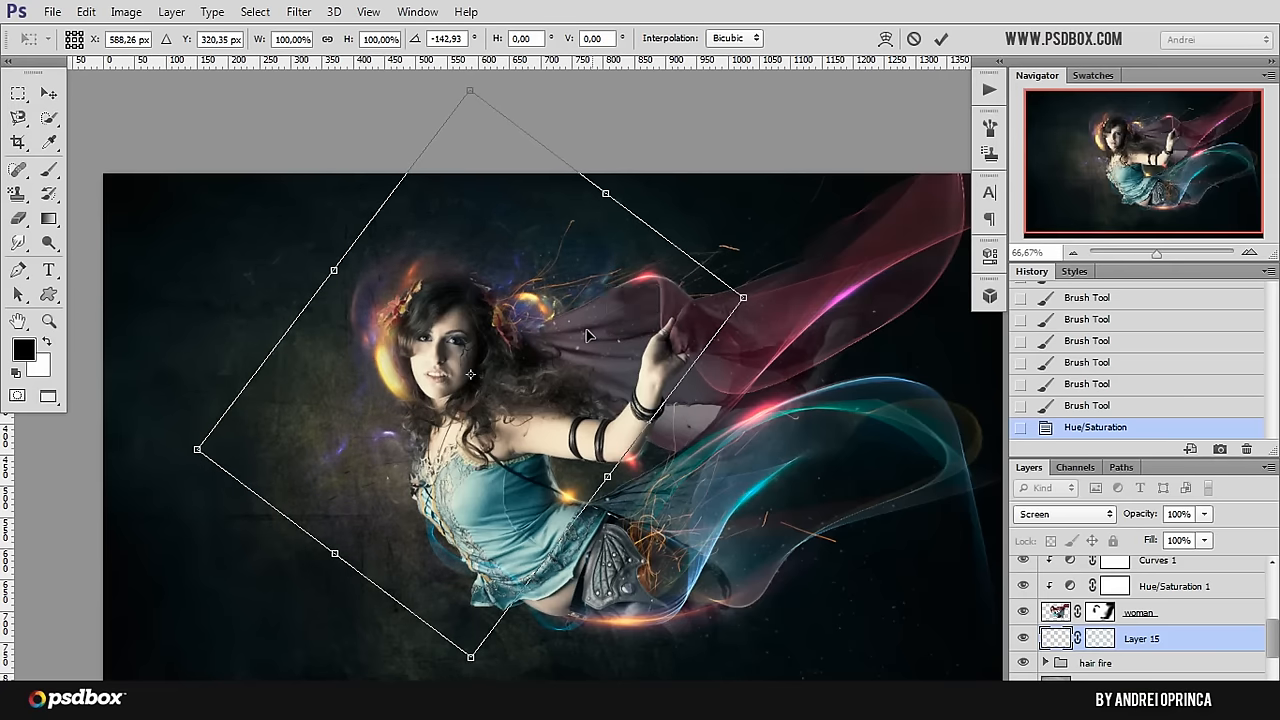
# Step: Try brushing along the hair beside the fairy's face on the woman layer's mask, and undo the strokes
pyautogui.click(1102, 613)
pyautogui.scroll(1, 316, 318)
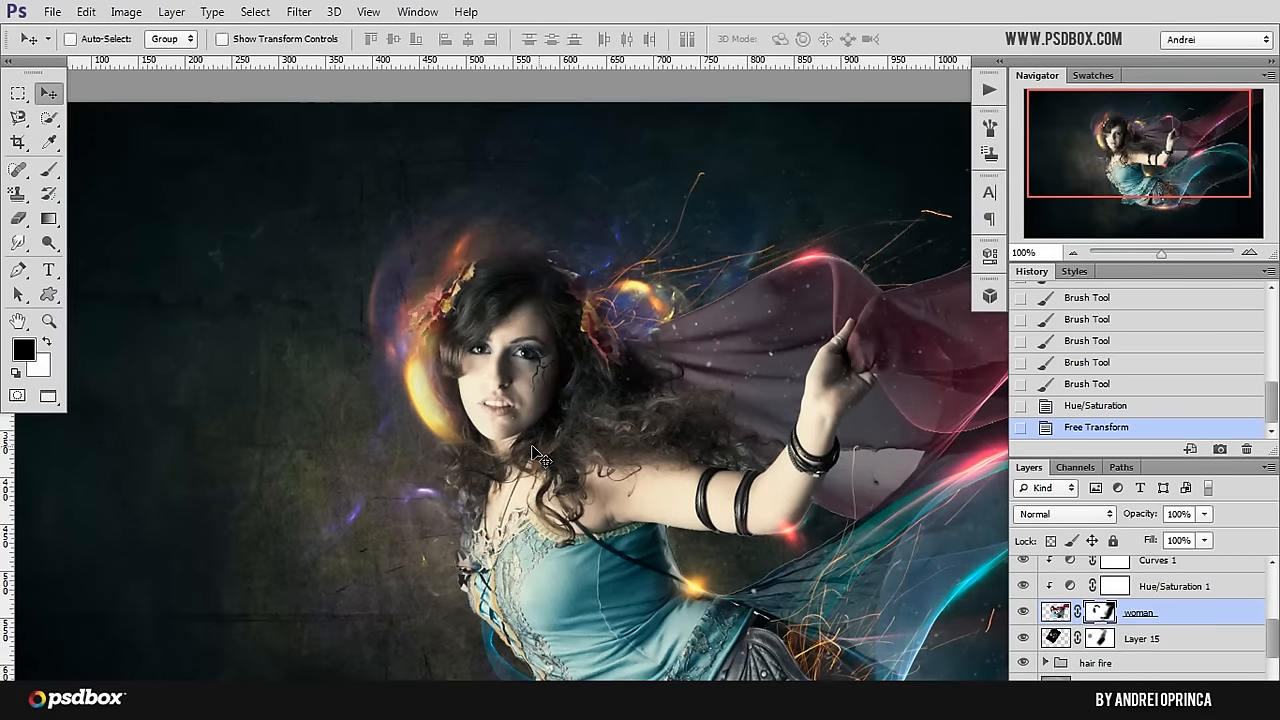
pyautogui.press('b')
pyautogui.rightClick(521, 365)
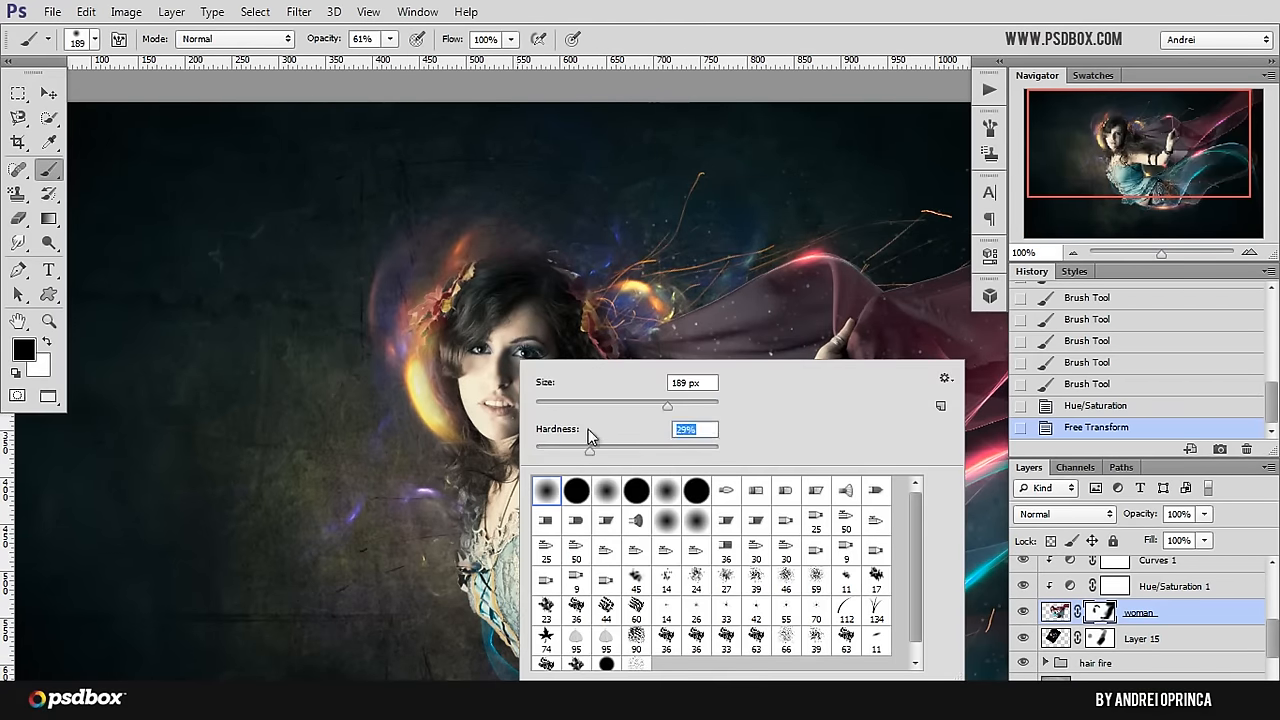
pyautogui.click(1100, 612)
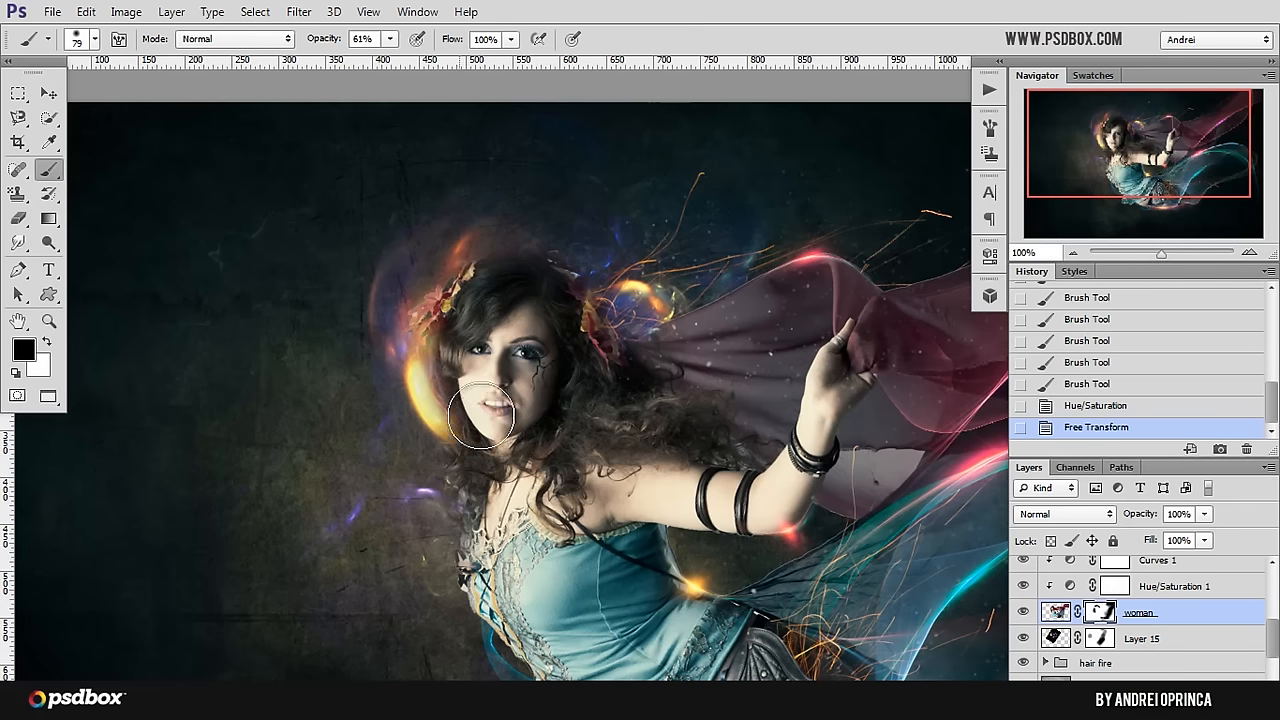
pyautogui.moveTo(442, 345); pyautogui.dragTo(472, 416)
pyautogui.click(441, 368)
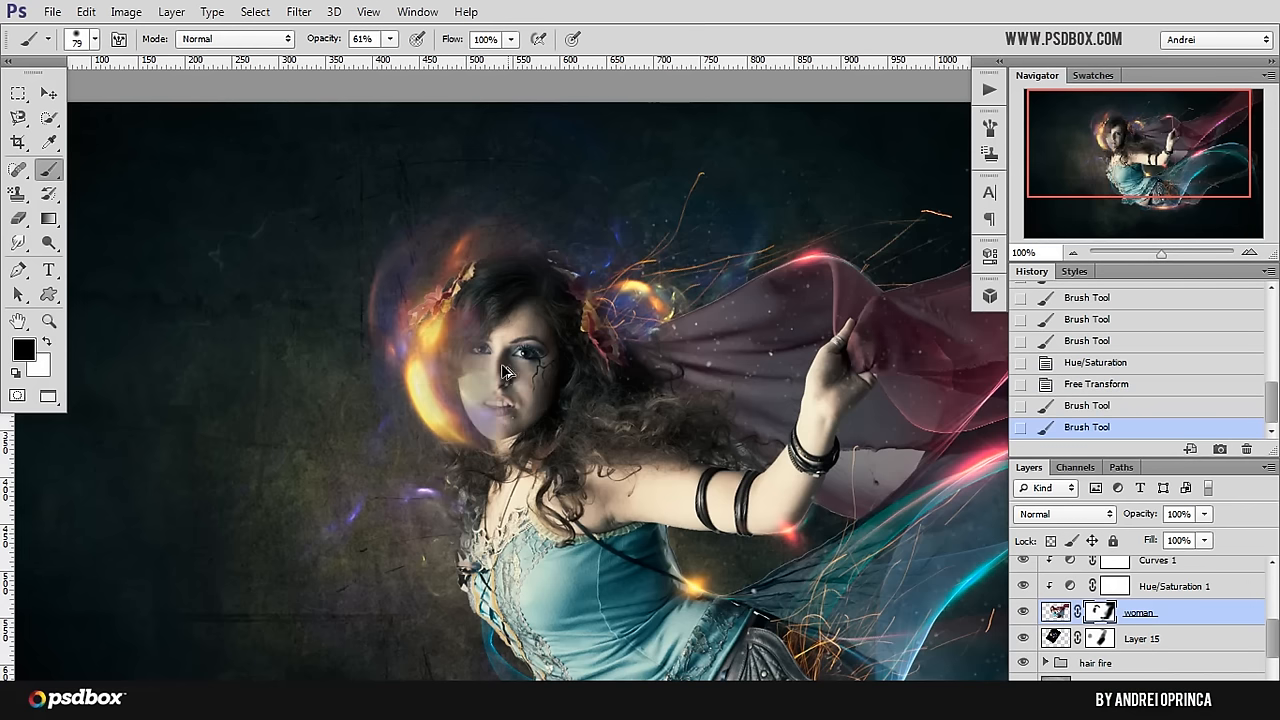
pyautogui.hotkey('ctrl', 'alt', 'z')
pyautogui.hotkey('ctrl', 'alt', 'z')
pyautogui.press('x')
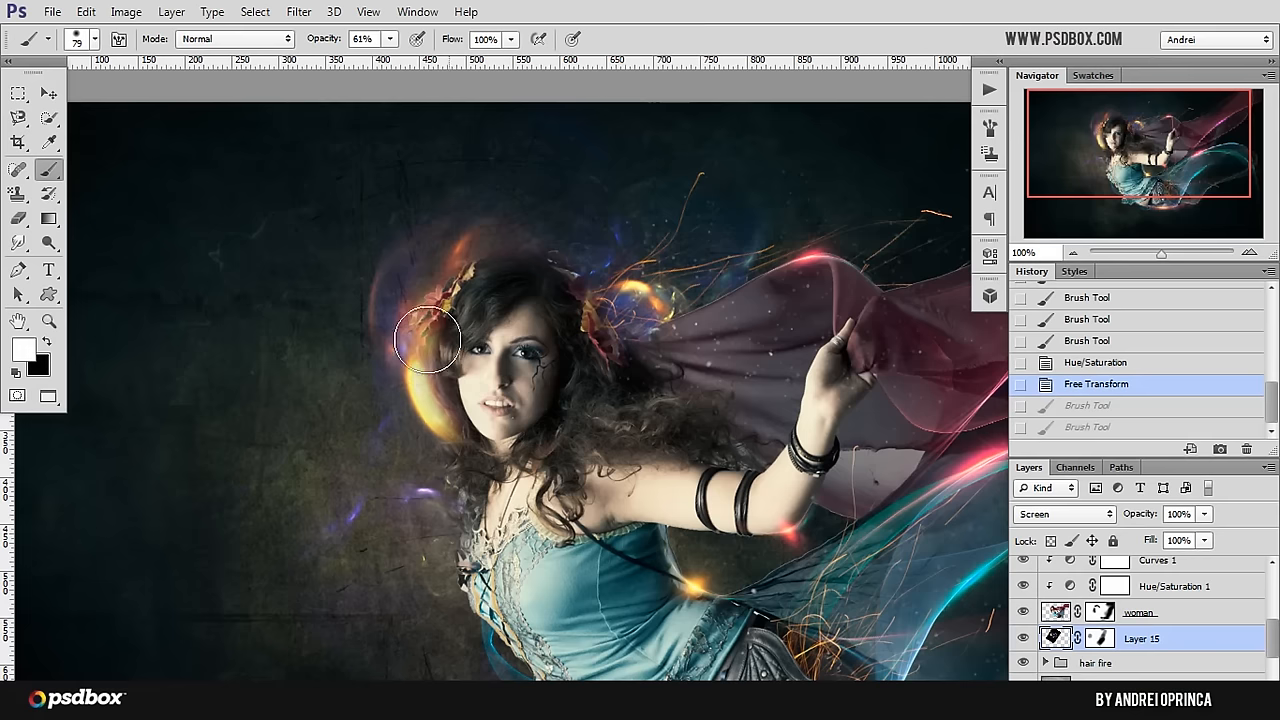
pyautogui.moveTo(432, 332); pyautogui.dragTo(455, 437)
pyautogui.hotkey('ctrl', 'alt', 'z')
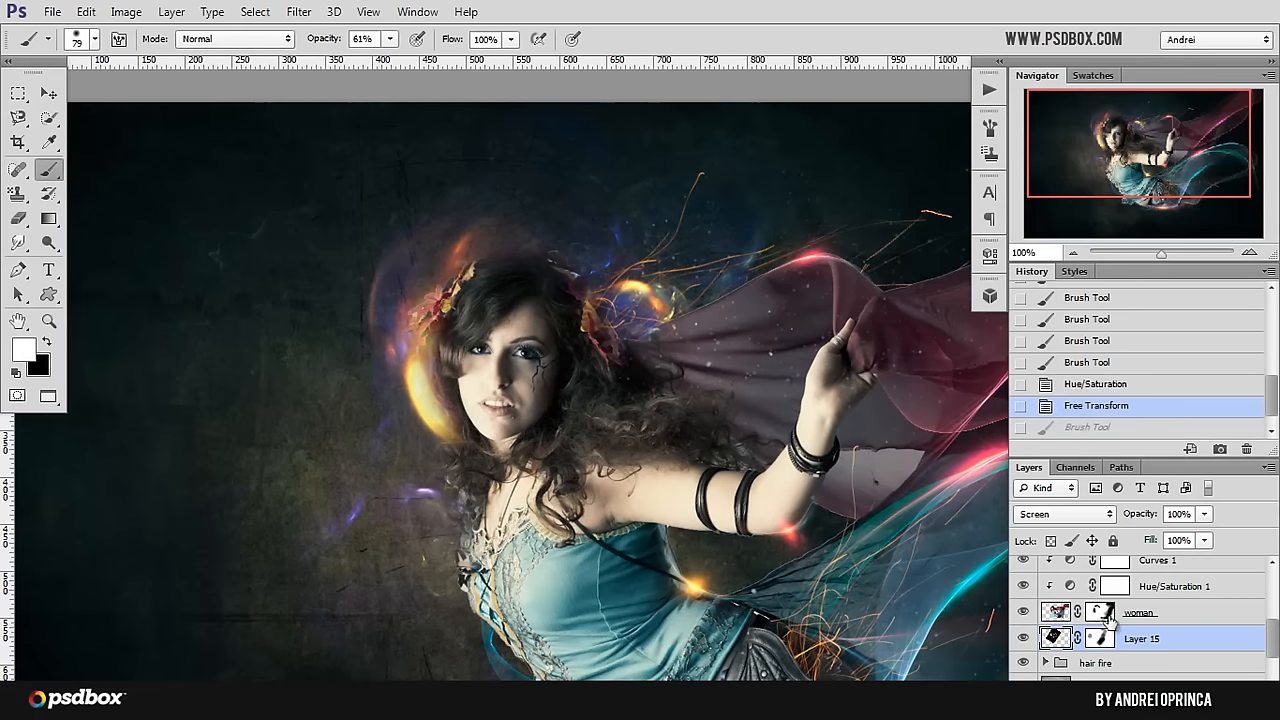
# Step: Paint white on the woman layer's mask to bring back the curls beside her face and the flowers in her hair
pyautogui.click(1100, 612)
pyautogui.press('x')
pyautogui.moveTo(460, 340)
pyautogui.mouseDown()
pyautogui.moveTo(515, 337)
pyautogui.moveTo(478, 311)
pyautogui.moveTo(467, 389)
pyautogui.moveTo(445, 339)
pyautogui.moveTo(450, 420)
pyautogui.mouseUp()
pyautogui.hotkey('ctrl', 'alt', 'z')
pyautogui.press('x')
pyautogui.moveTo(455, 376)
pyautogui.mouseDown()
pyautogui.moveTo(442, 406)
pyautogui.moveTo(489, 468)
pyautogui.moveTo(460, 452)
pyautogui.moveTo(443, 391)
pyautogui.moveTo(449, 423)
pyautogui.mouseUp()
pyautogui.moveTo(463, 514); pyautogui.dragTo(454, 448)
pyautogui.moveTo(454, 446)
pyautogui.mouseDown()
pyautogui.moveTo(457, 500)
pyautogui.moveTo(452, 468)
pyautogui.mouseUp()
pyautogui.moveTo(572, 307)
pyautogui.mouseDown()
pyautogui.moveTo(503, 290)
pyautogui.moveTo(473, 320)
pyautogui.moveTo(525, 286)
pyautogui.moveTo(461, 308)
pyautogui.moveTo(443, 339)
pyautogui.moveTo(496, 296)
pyautogui.moveTo(456, 365)
pyautogui.mouseUp()
pyautogui.click(48, 92)
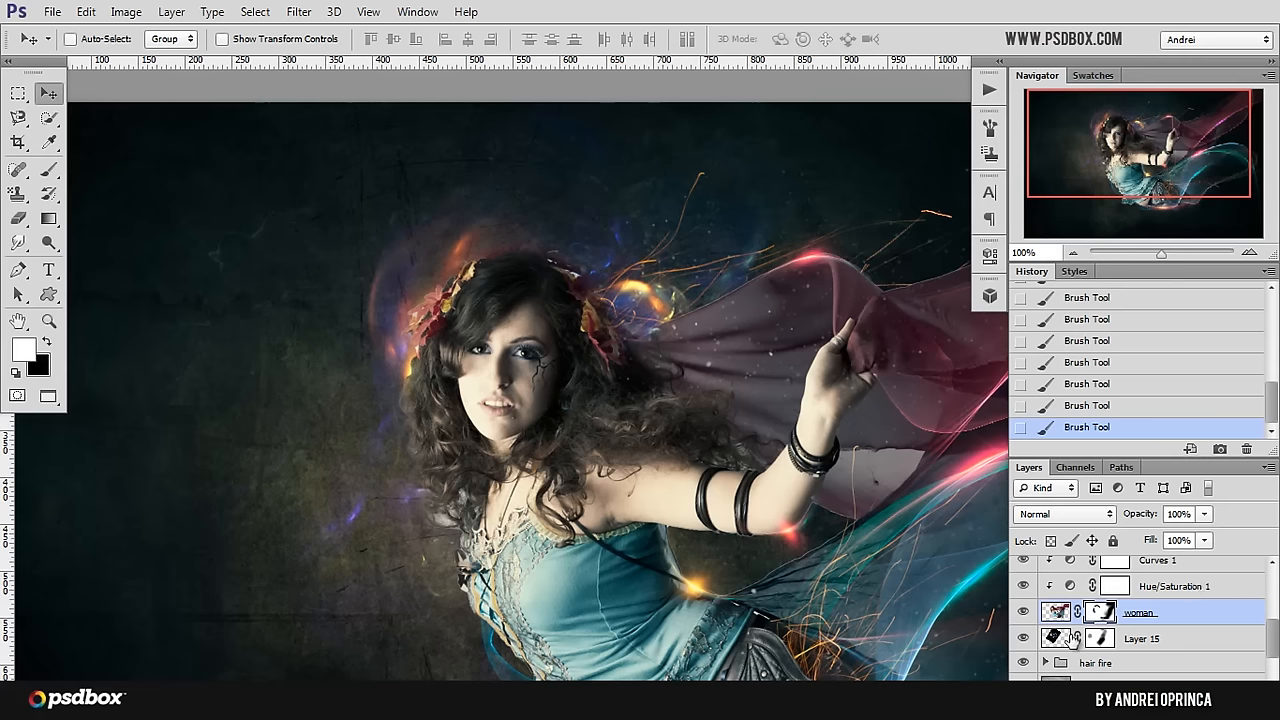
# Step: Move and rotate Layer 15 so its fractal glows peek out behind the fairy's hair and shoulder
pyautogui.hotkey('alt', '[')
pyautogui.moveTo(580, 378); pyautogui.dragTo(541, 437)
pyautogui.hotkey('ctrl', '-')
pyautogui.hotkey('ctrl', 't')
pyautogui.moveTo(800, 400); pyautogui.dragTo(354, 259)
pyautogui.moveTo(648, 368); pyautogui.dragTo(633, 303)
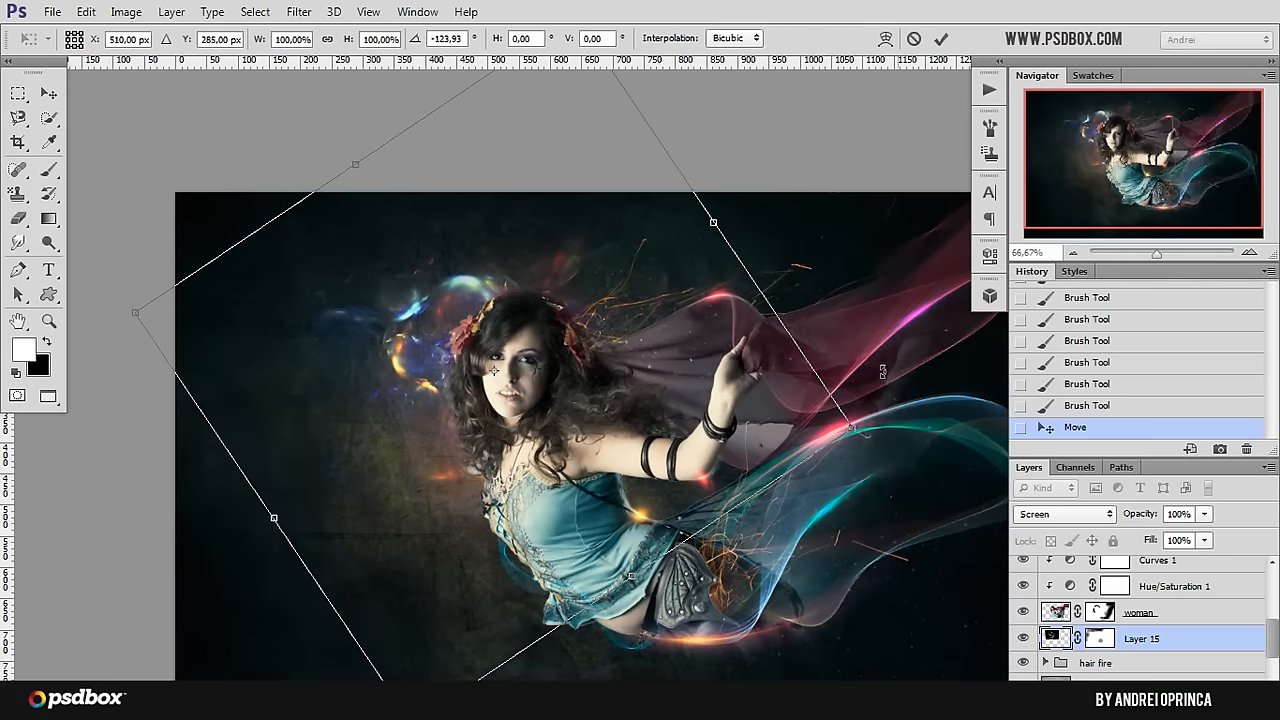
pyautogui.moveTo(843, 414); pyautogui.dragTo(768, 469)
pyautogui.moveTo(567, 335); pyautogui.dragTo(596, 362)
pyautogui.moveTo(868, 276); pyautogui.dragTo(857, 303)
pyautogui.press('Return')
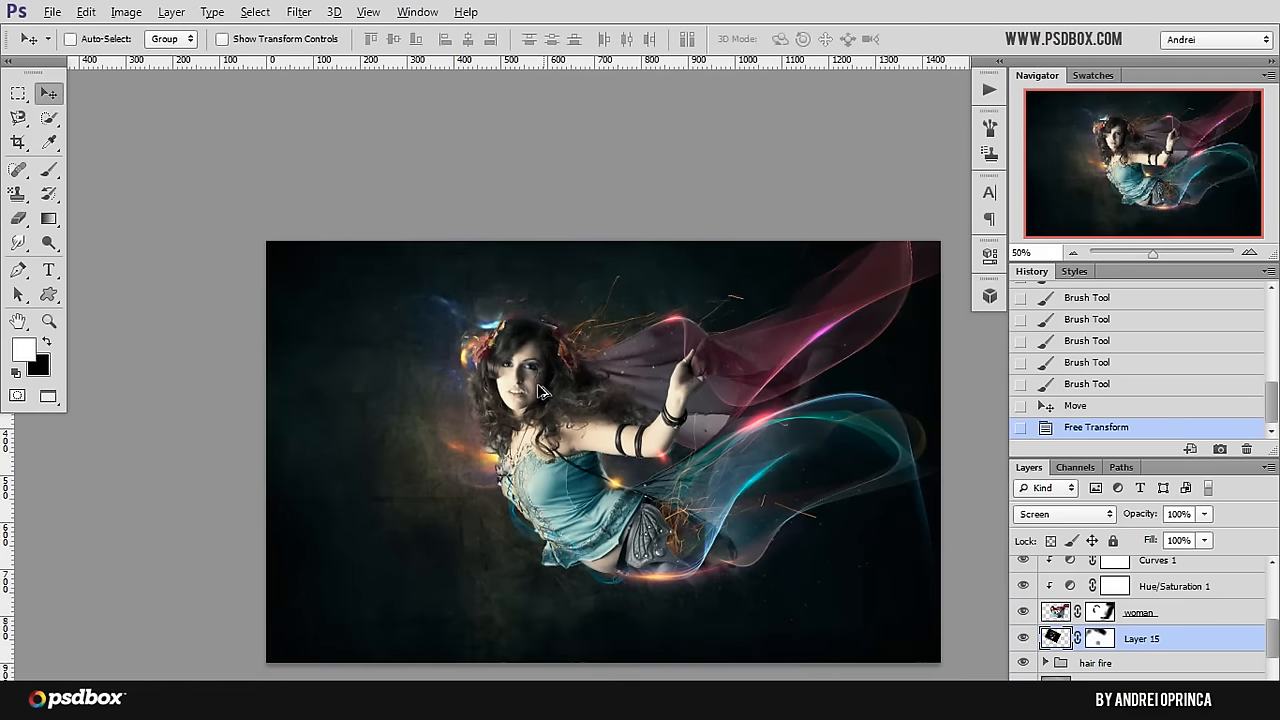
# Step: Open the stock image 4-12, copy its whole canvas and close it
pyautogui.scroll(1, 539, 386)
pyautogui.moveTo(735, 481); pyautogui.dragTo(668, 437)
pyautogui.hotkey('ctrl', 'o')
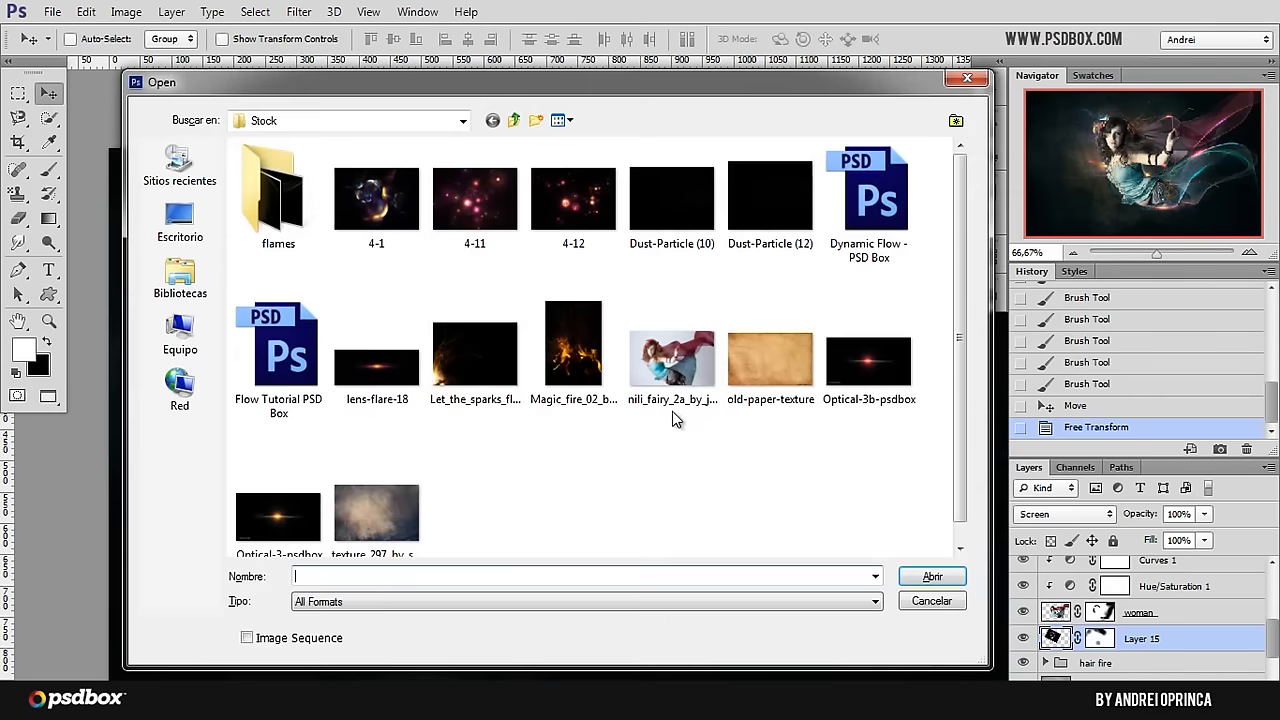
pyautogui.click(573, 200)
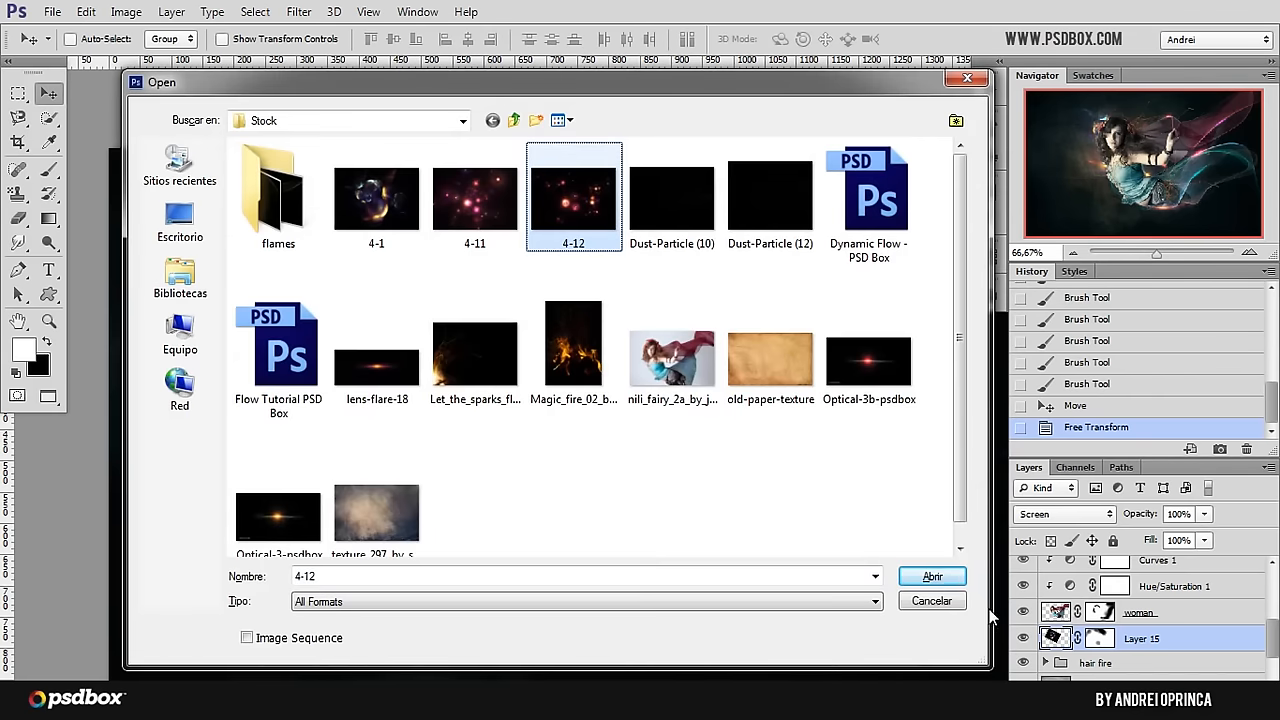
pyautogui.click(938, 578)
pyautogui.hotkey('ctrl', 'a')
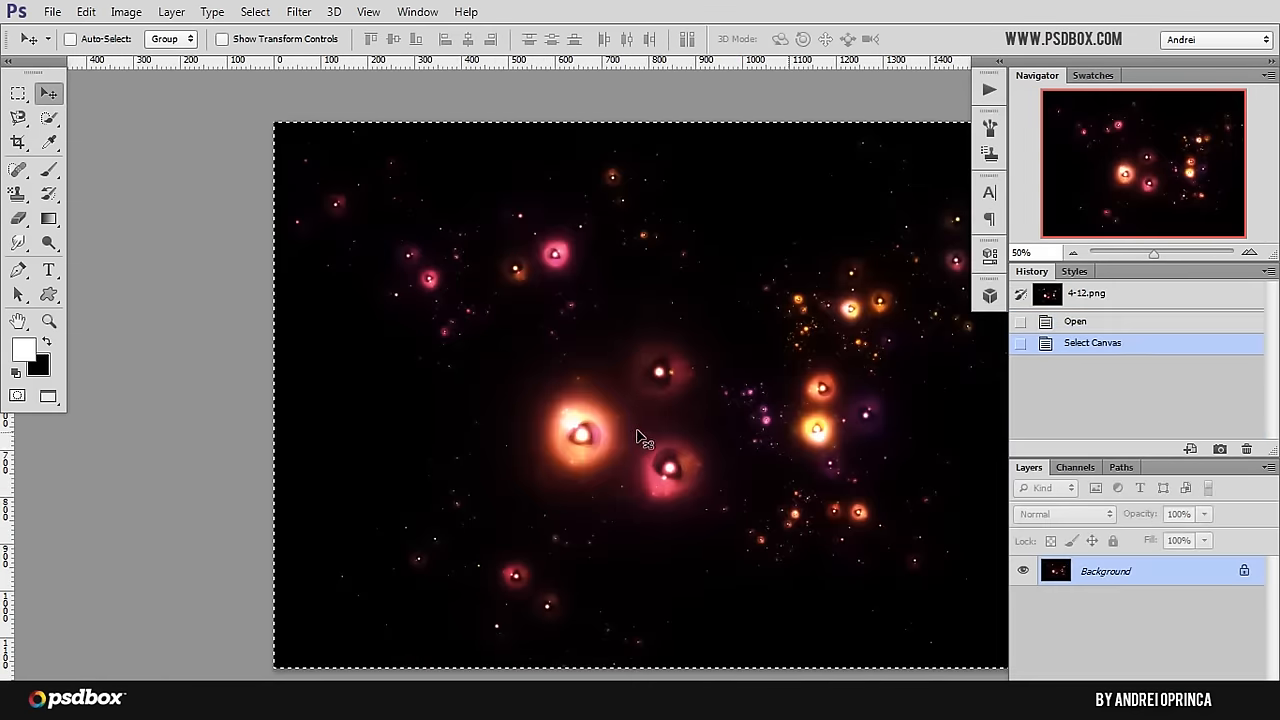
pyautogui.hotkey('ctrl', 'w')
# Step: Paste the copied fractal image above Layer 14 and set its blending mode to Screen
pyautogui.scroll(3, 1190, 620)
pyautogui.scroll(1, 1180, 610)
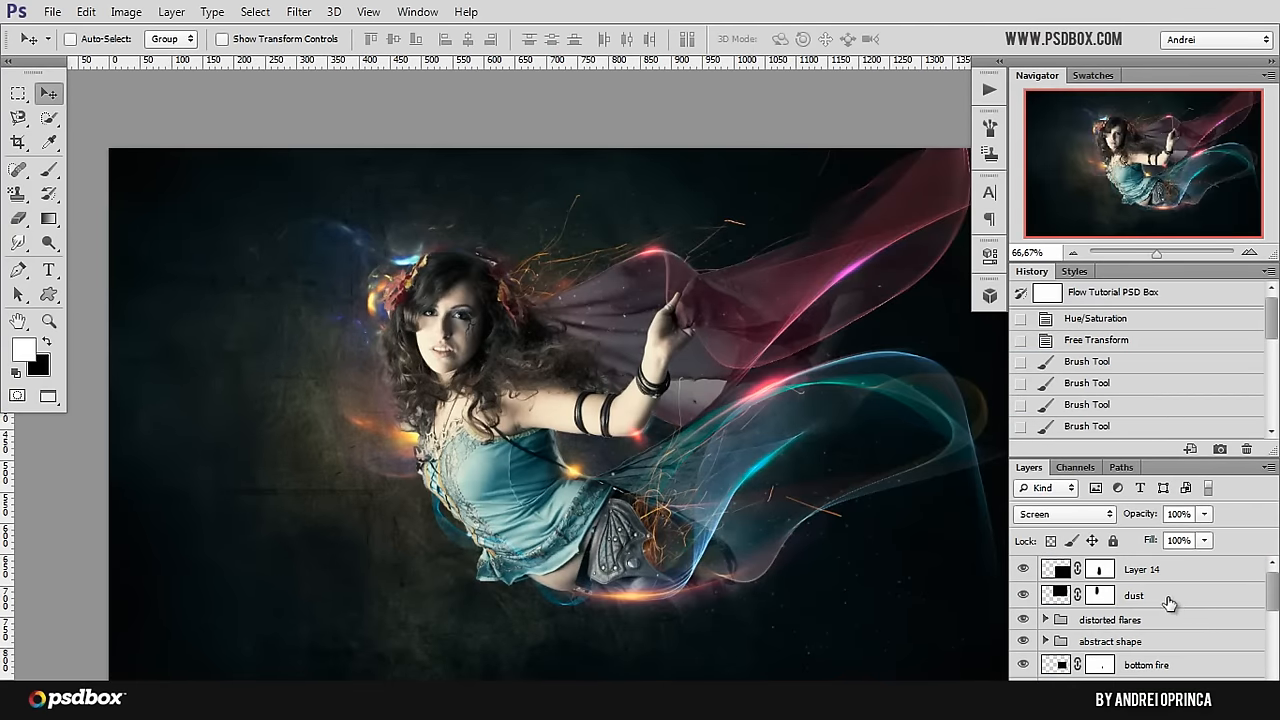
pyautogui.click(1184, 570)
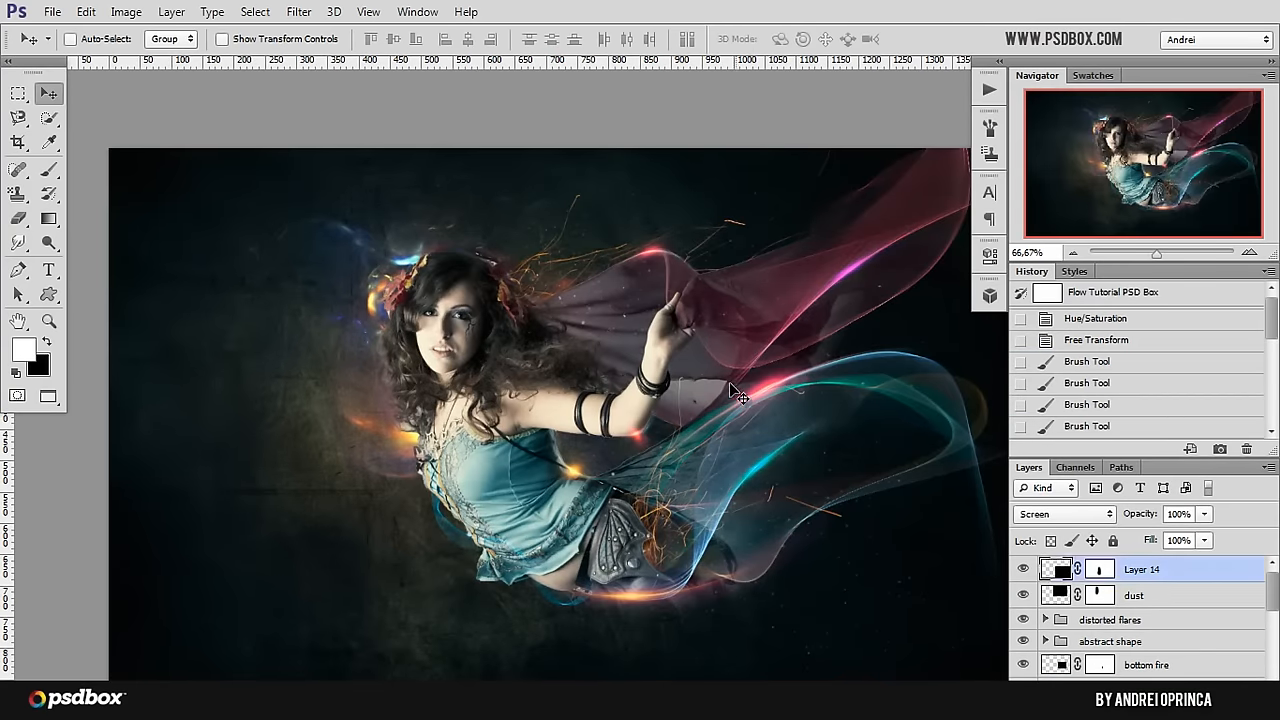
pyautogui.hotkey('ctrl', 'v')
pyautogui.click(1064, 515)
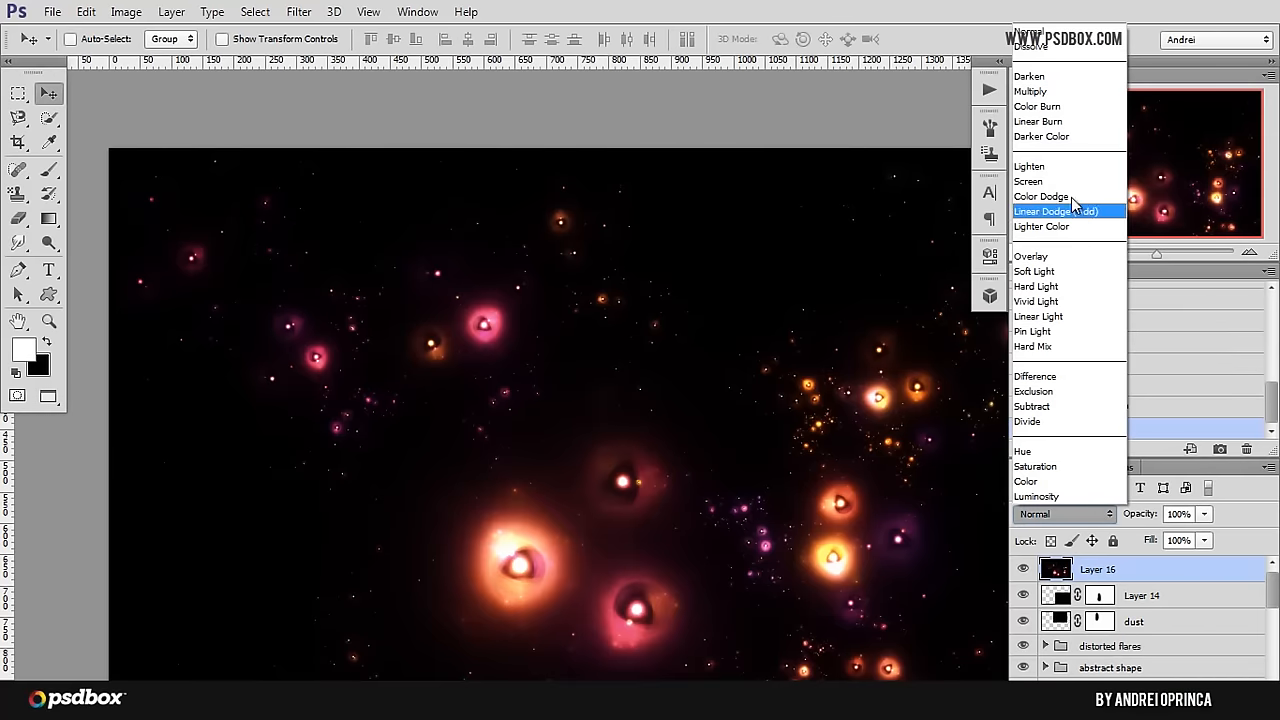
pyautogui.click(1048, 184)
# Step: Scale the pasted fractal layer to about 64.5%, position it over the fairy and add a layer mask to it
pyautogui.moveTo(800, 430); pyautogui.dragTo(705, 378)
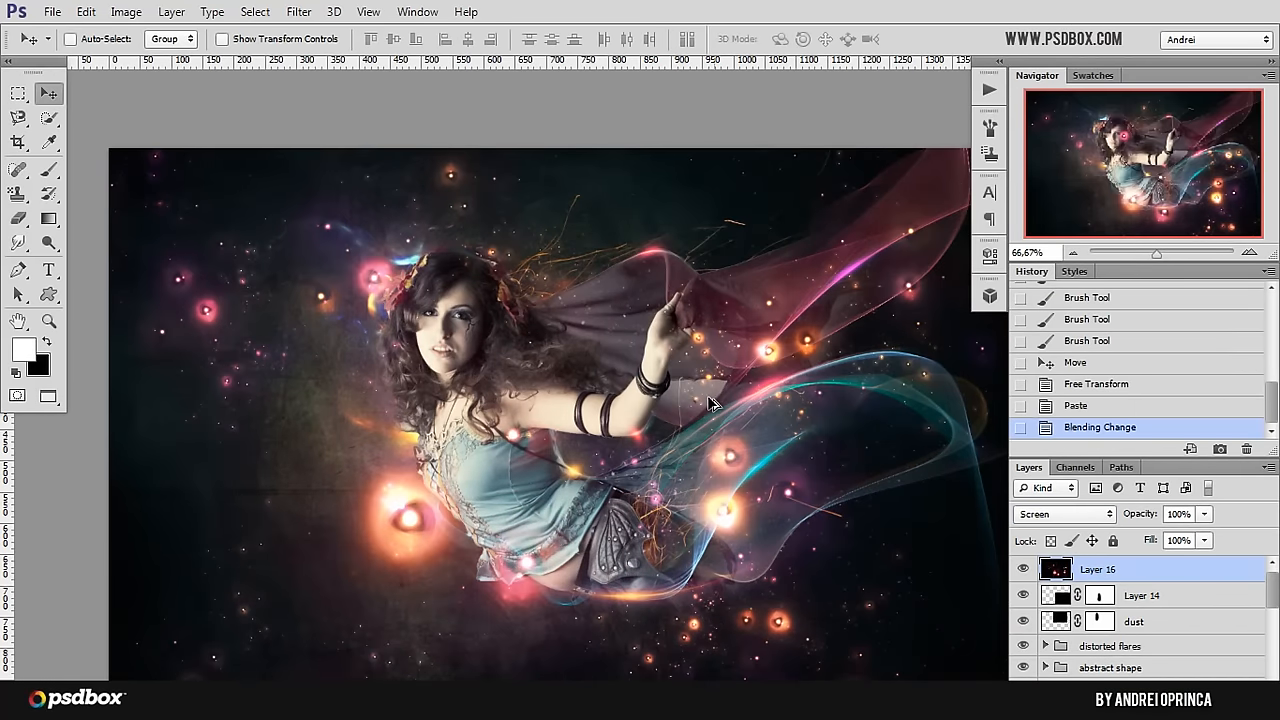
pyautogui.hotkey('ctrl', '-')
pyautogui.hotkey('ctrl', '-')
pyautogui.hotkey('ctrl', 't')
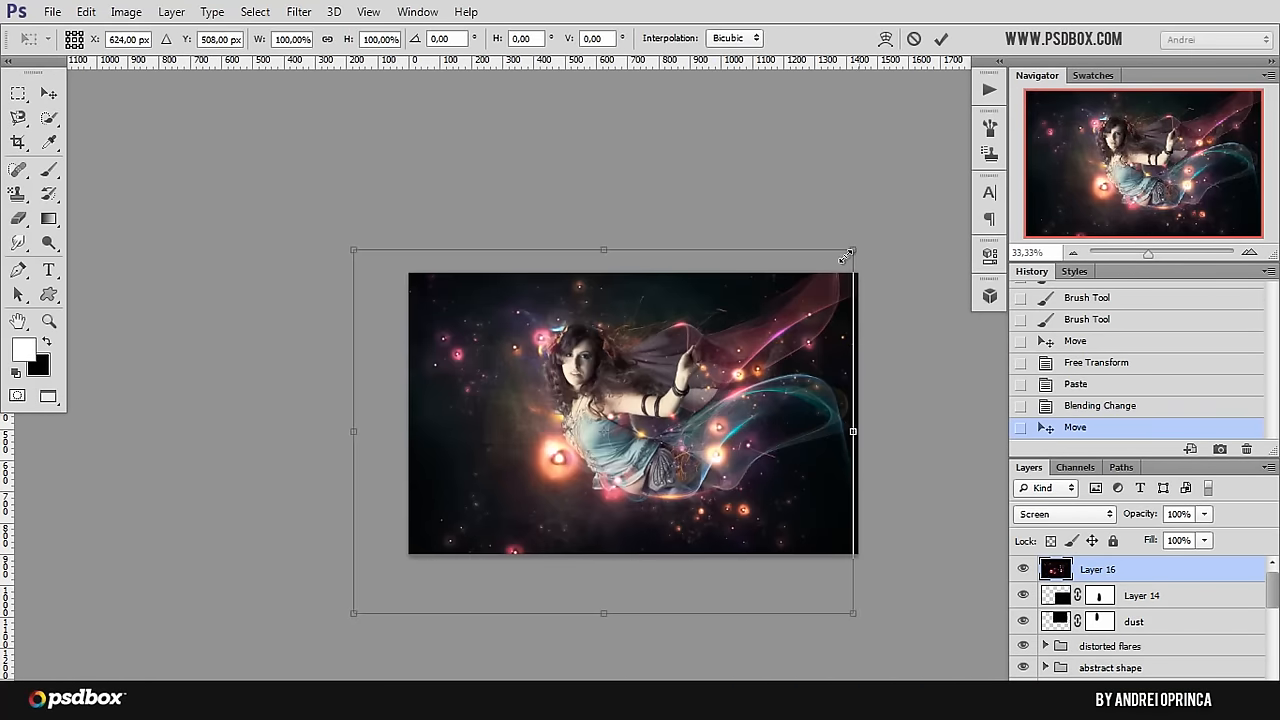
pyautogui.moveTo(845, 257); pyautogui.dragTo(679, 366)
pyautogui.moveTo(564, 483); pyautogui.dragTo(698, 408)
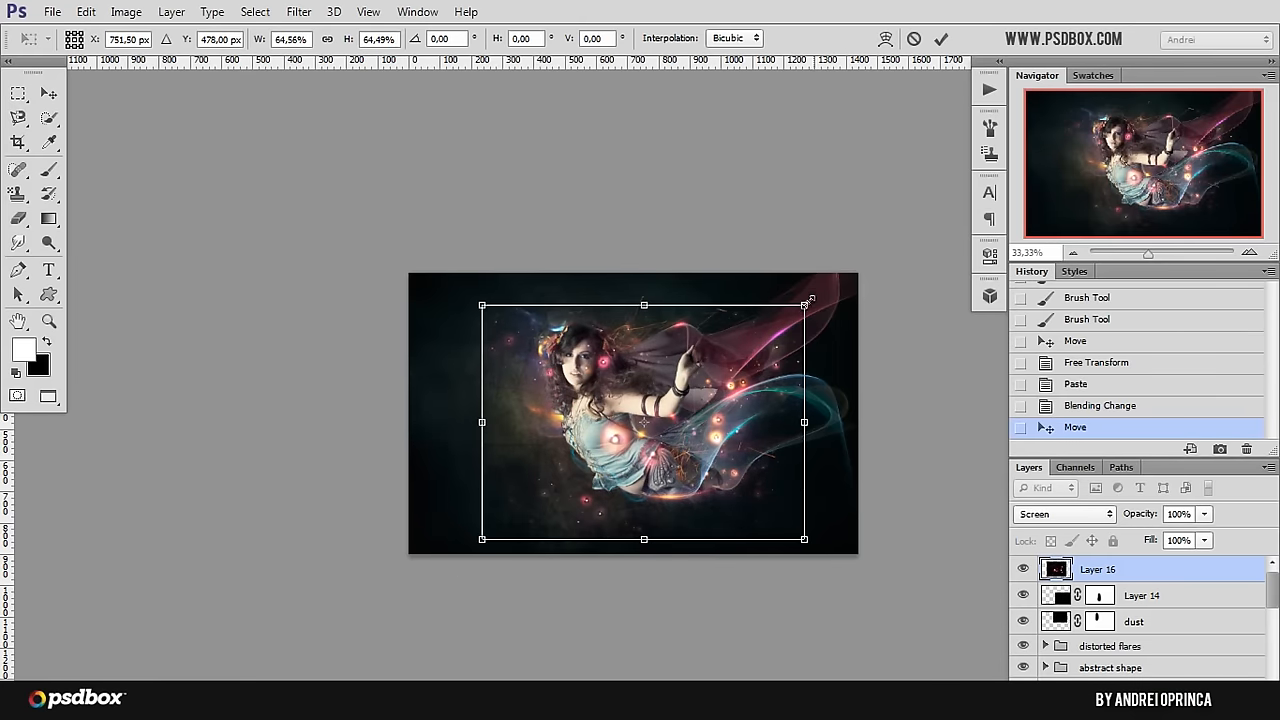
pyautogui.press('Return')
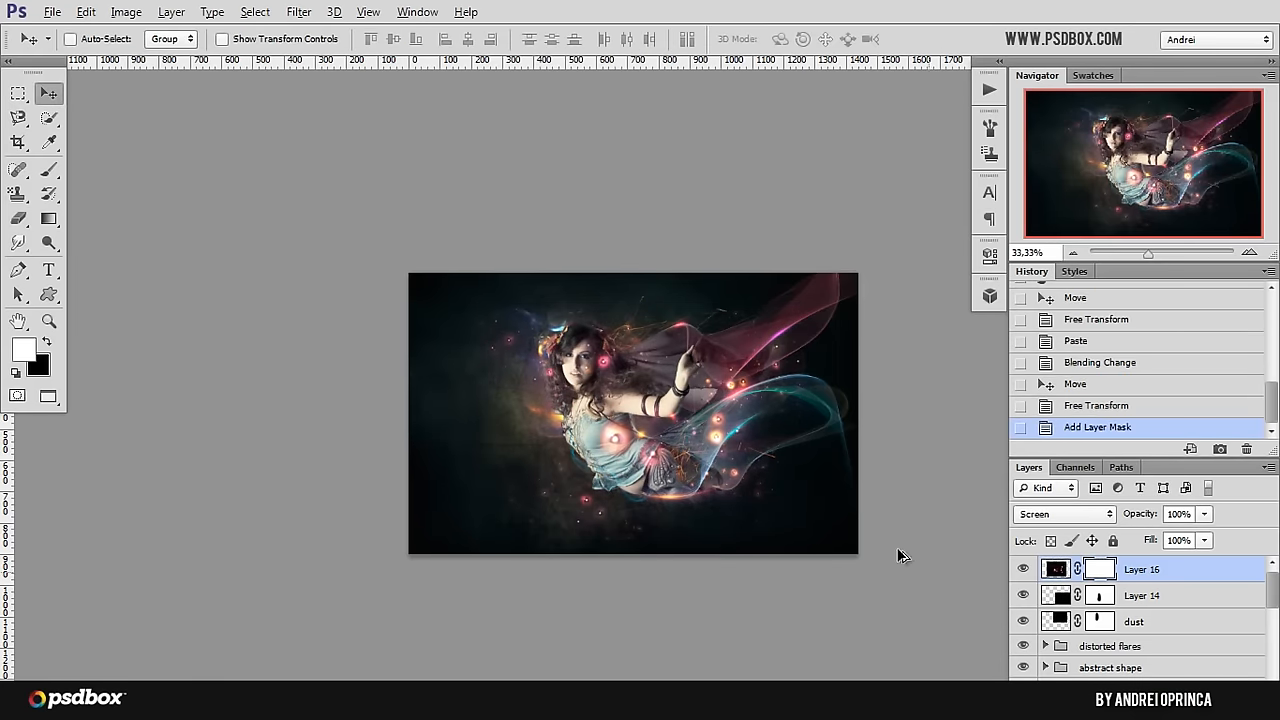
# Step: Paint black on the new mask over the lights beside the fairy's face, and set the brush to 176 px with 0% hardness
pyautogui.hotkey('ctrl', '+')
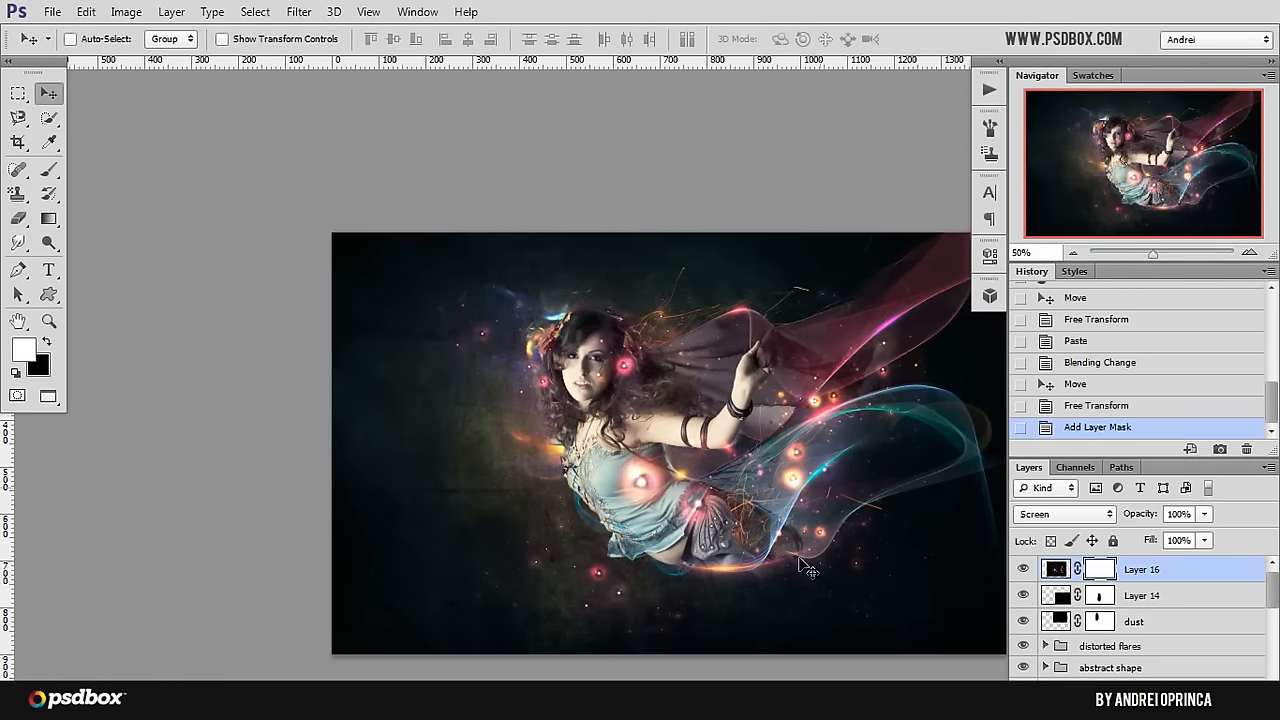
pyautogui.press('b')
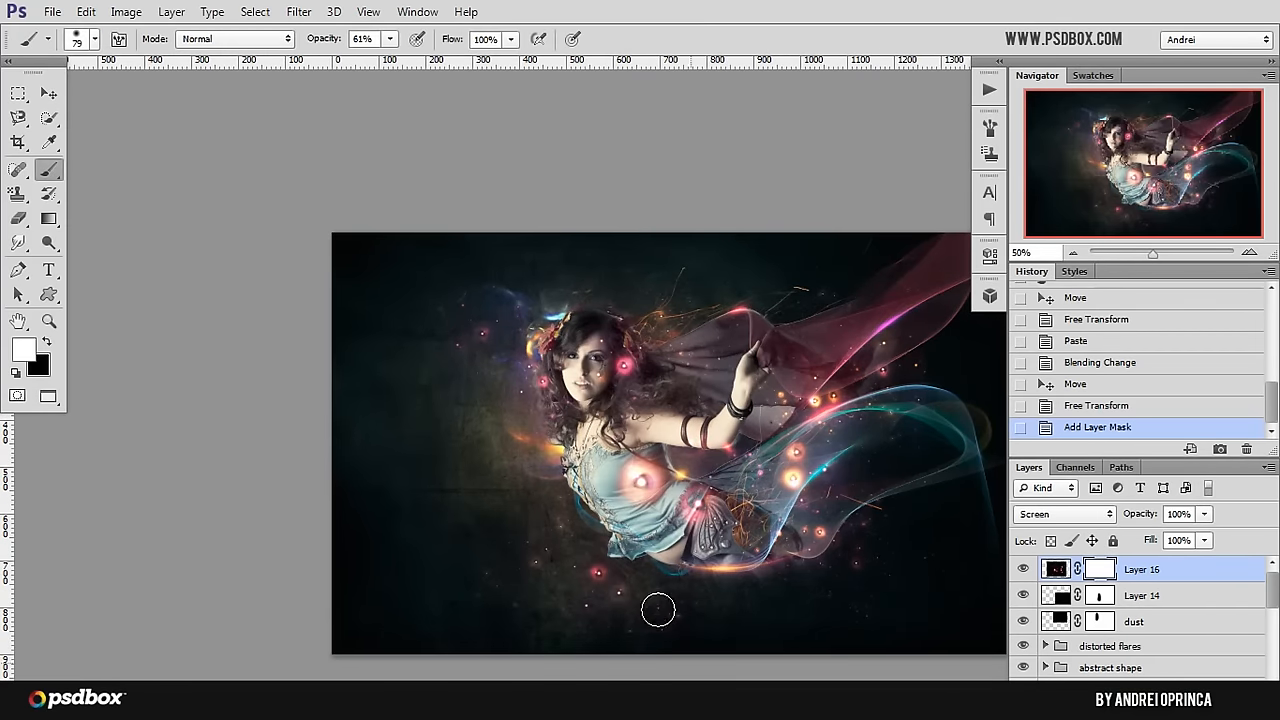
pyautogui.moveTo(534, 391); pyautogui.dragTo(548, 383)
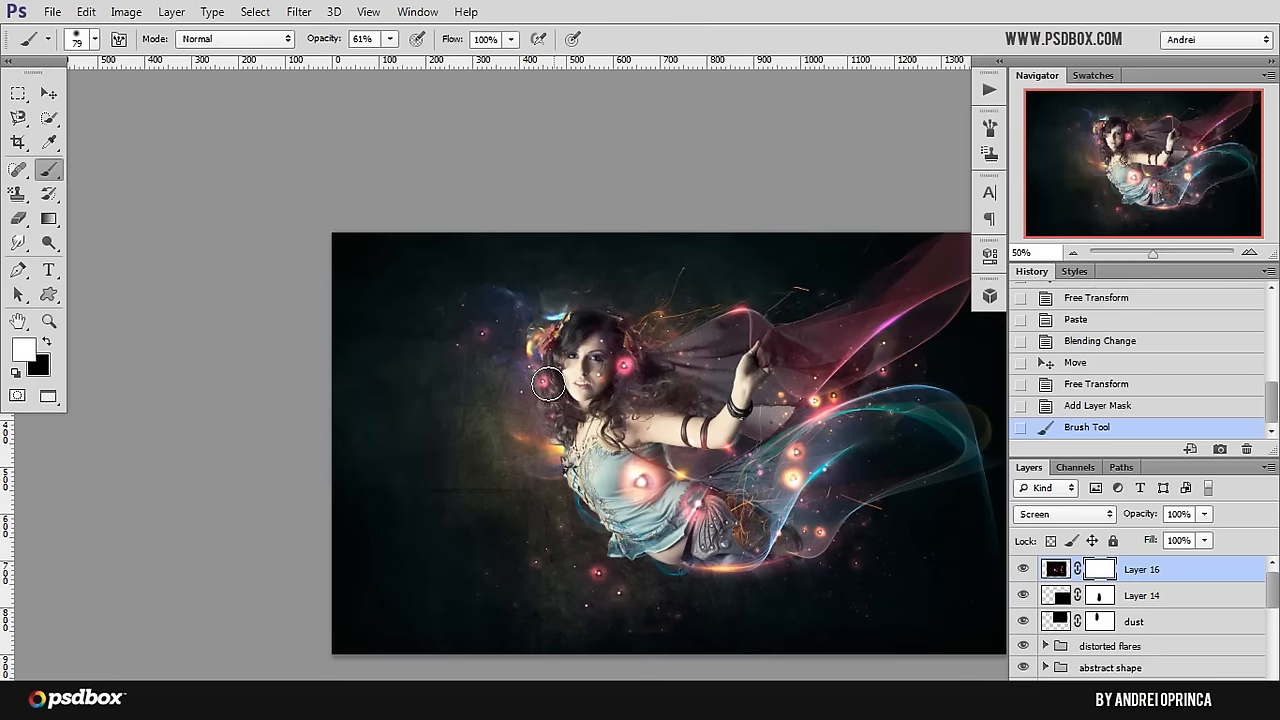
pyautogui.press('x')
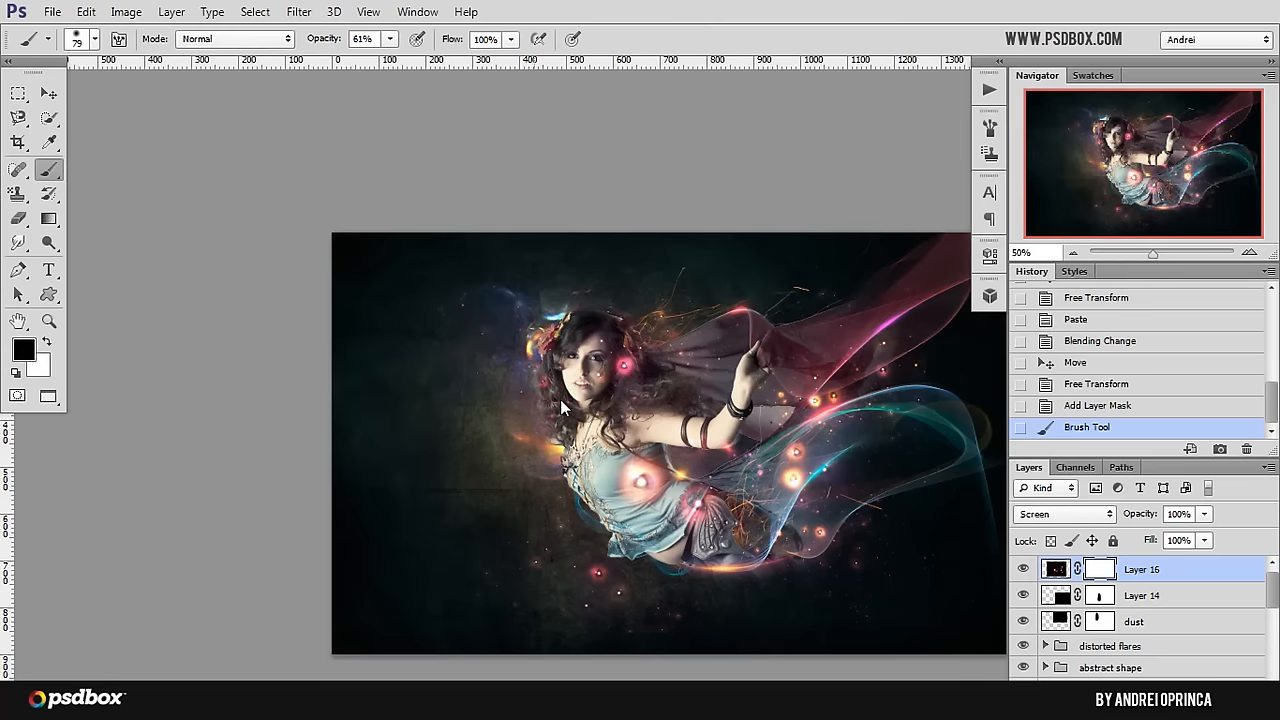
pyautogui.click(562, 407)
pyautogui.rightClick(562, 407)
pyautogui.moveTo(531, 449); pyautogui.dragTo(478, 437)
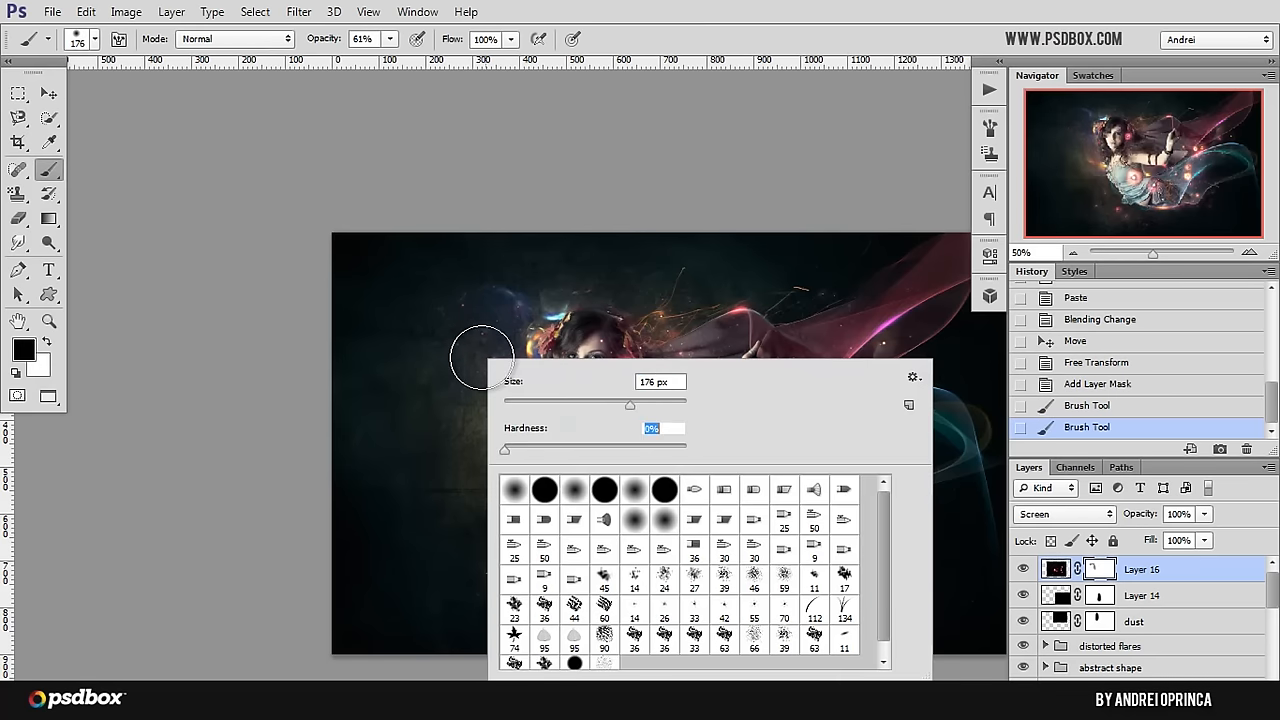
# Step: Set the brush opacity to 100% and mask out the fractal orbs over the fairy's face, dress and flowing veil
pyautogui.click(472, 356)
pyautogui.click(640, 482)
pyautogui.click(648, 490)
pyautogui.click(512, 405)
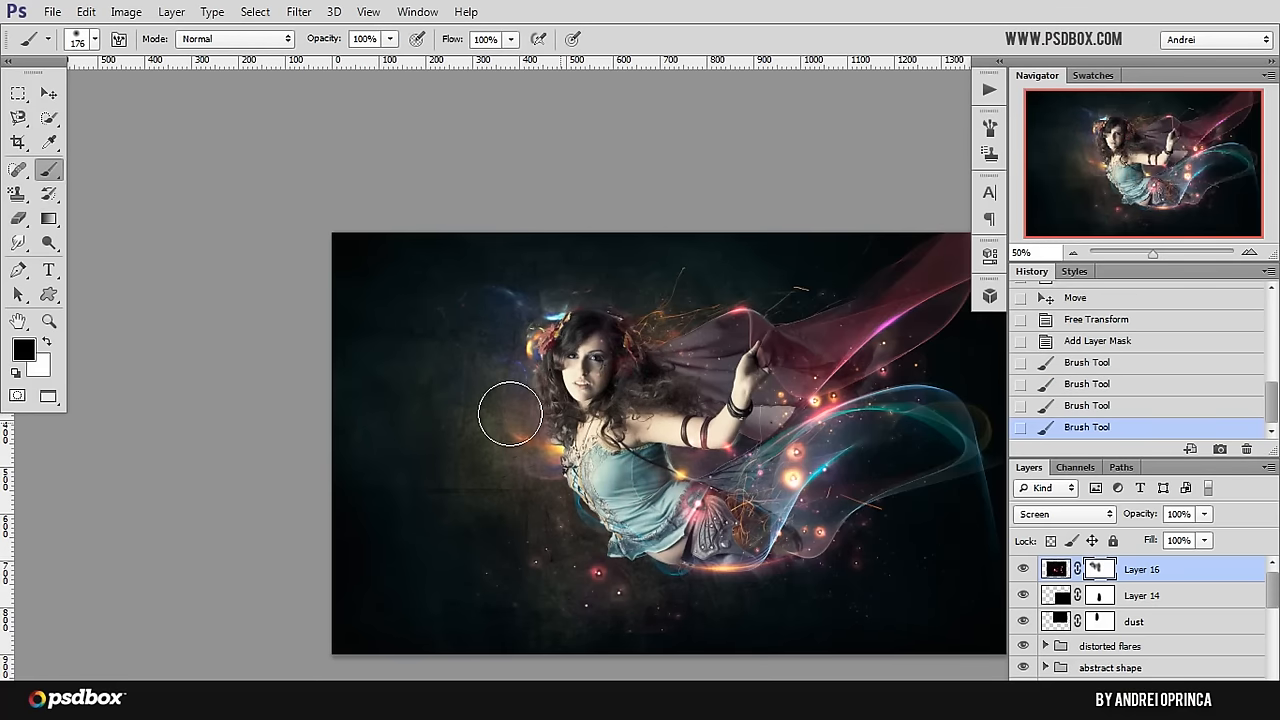
pyautogui.moveTo(697, 470)
pyautogui.mouseDown()
pyautogui.moveTo(703, 416)
pyautogui.moveTo(752, 390)
pyautogui.moveTo(789, 388)
pyautogui.moveTo(799, 402)
pyautogui.moveTo(780, 427)
pyautogui.mouseUp()
pyautogui.moveTo(783, 476)
pyautogui.mouseDown()
pyautogui.moveTo(811, 499)
pyautogui.moveTo(779, 502)
pyautogui.moveTo(791, 493)
pyautogui.moveTo(788, 551)
pyautogui.moveTo(808, 535)
pyautogui.moveTo(764, 519)
pyautogui.moveTo(808, 518)
pyautogui.moveTo(764, 465)
pyautogui.moveTo(798, 455)
pyautogui.mouseUp()
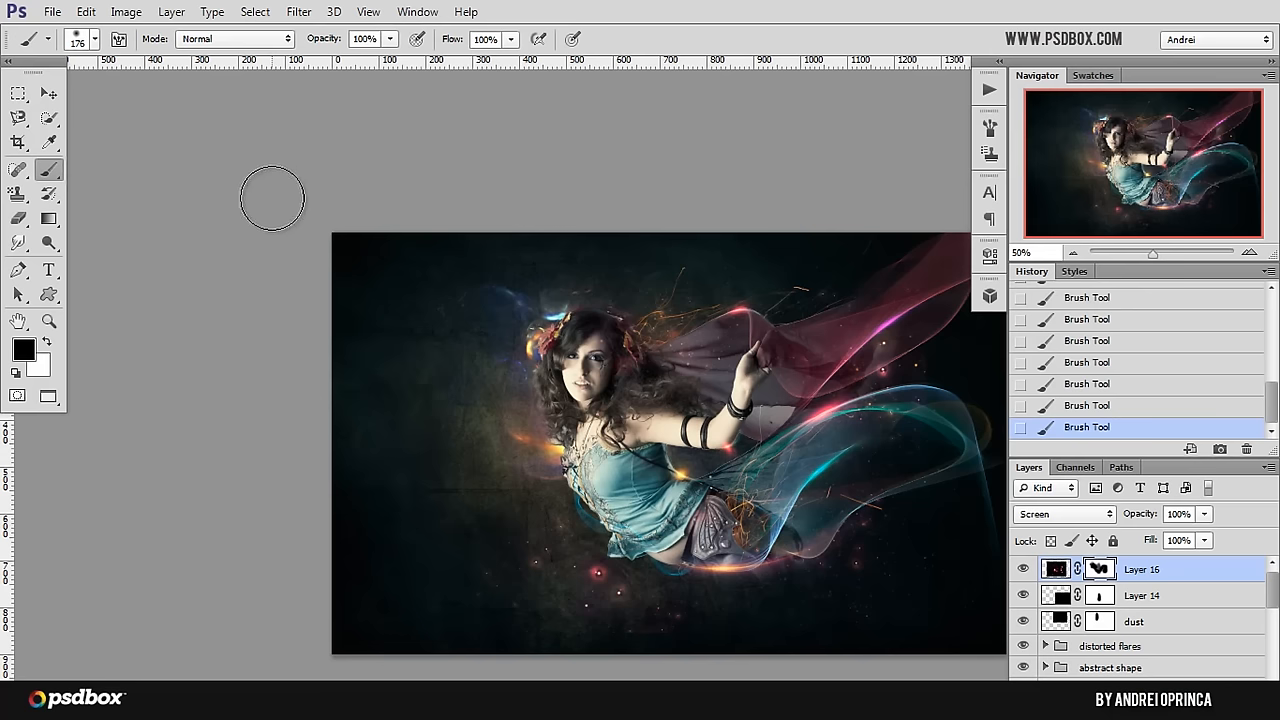
pyautogui.click(49, 96)
# Step: Open the 4-11 image from the Stock folder, copy its whole canvas and return to the fairy composition
pyautogui.moveTo(592, 378); pyautogui.dragTo(477, 340)
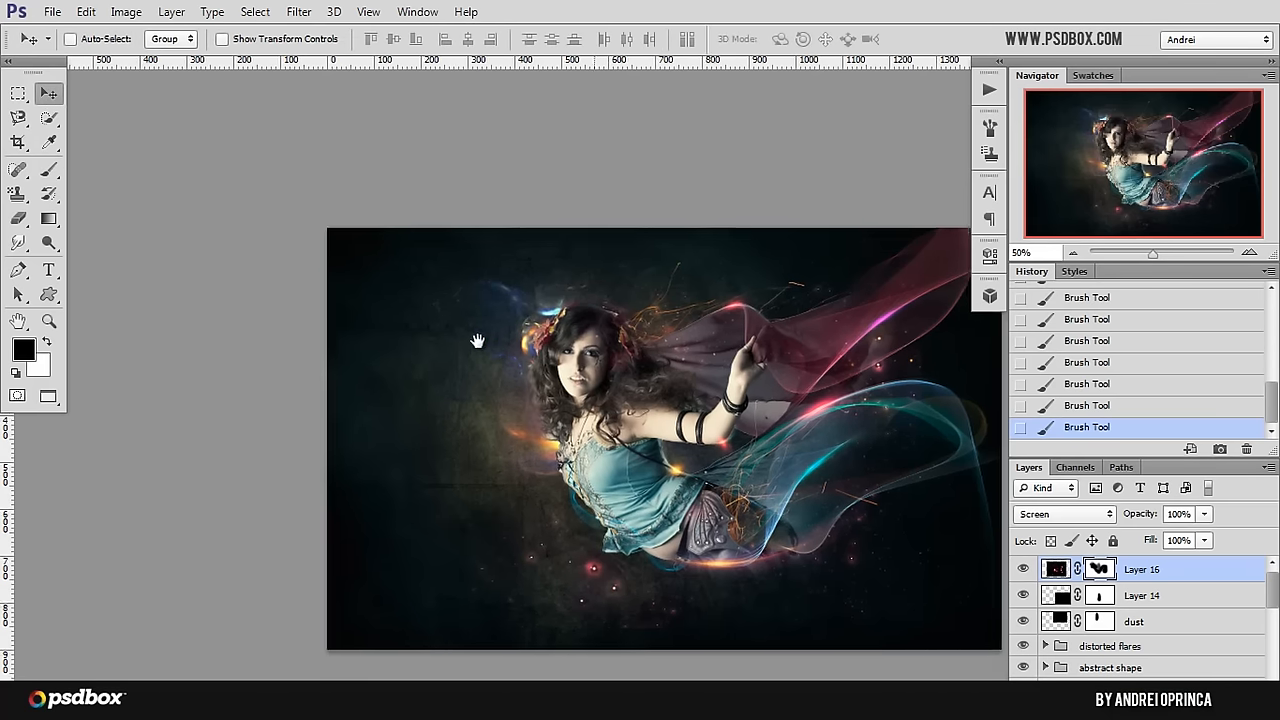
pyautogui.scroll(2, 508, 383)
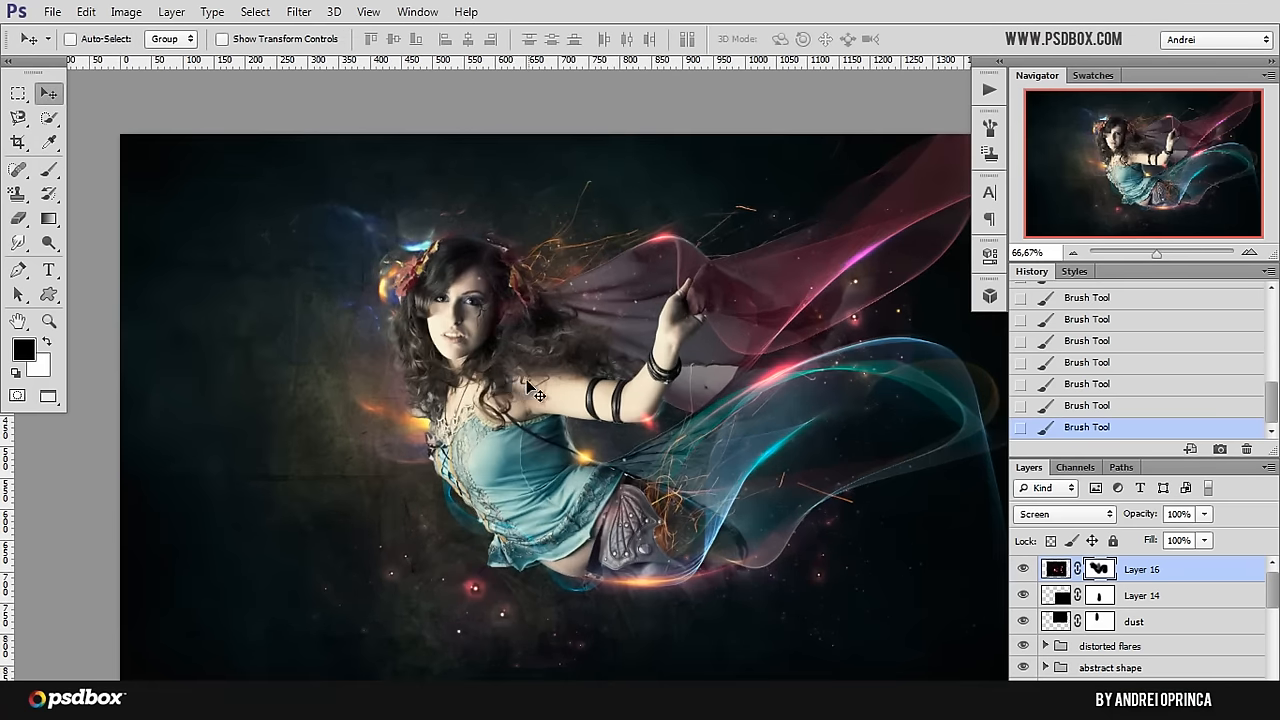
pyautogui.hotkey('ctrl', 'o')
pyautogui.click(490, 210)
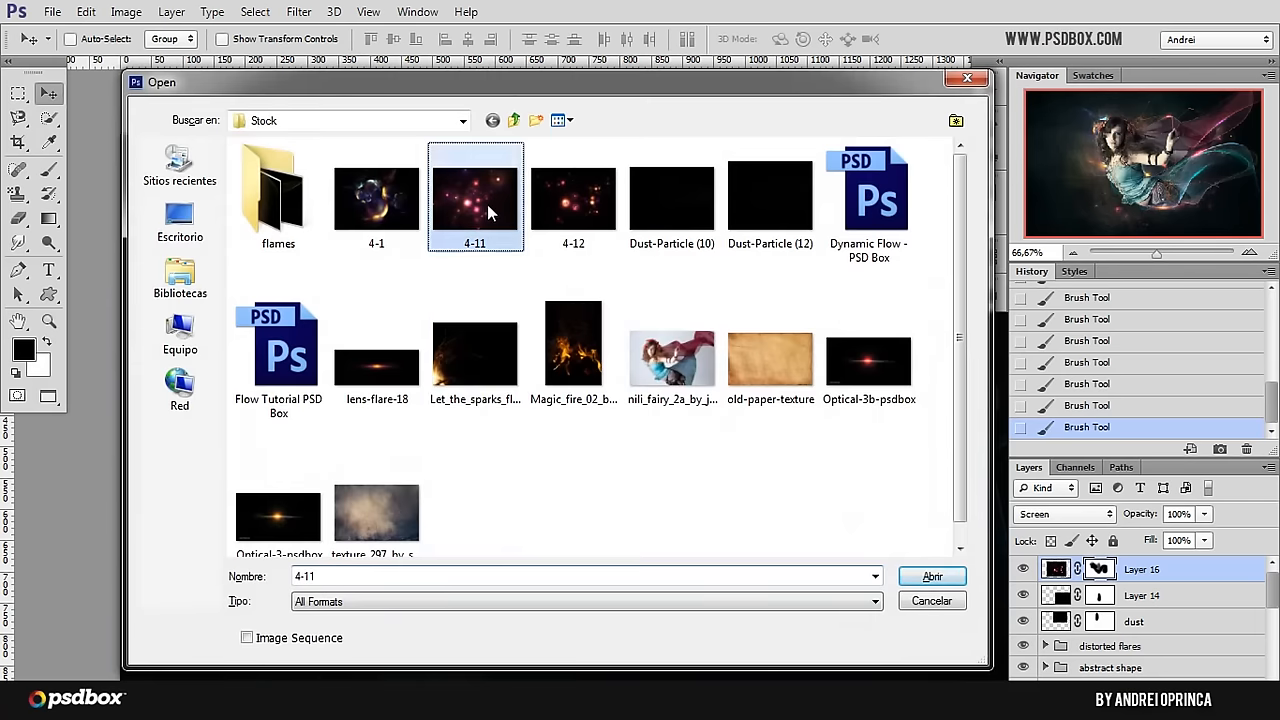
pyautogui.click(928, 576)
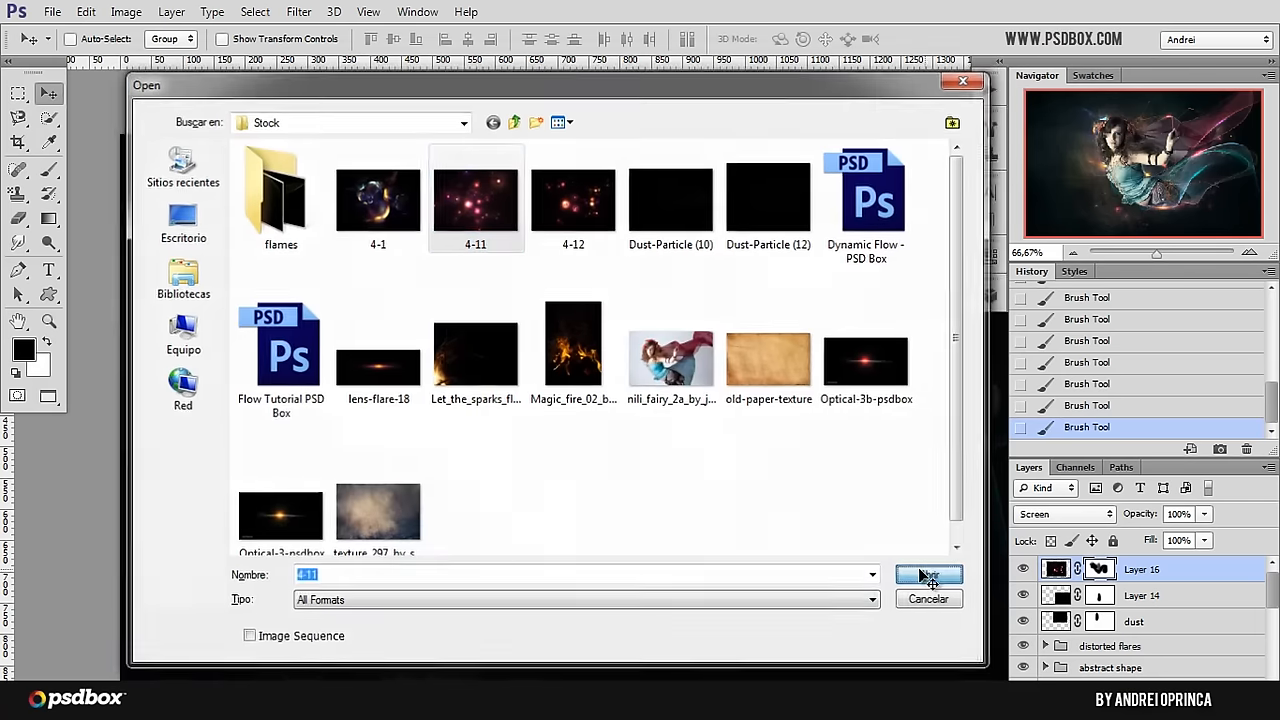
pyautogui.hotkey('ctrl', 'a')
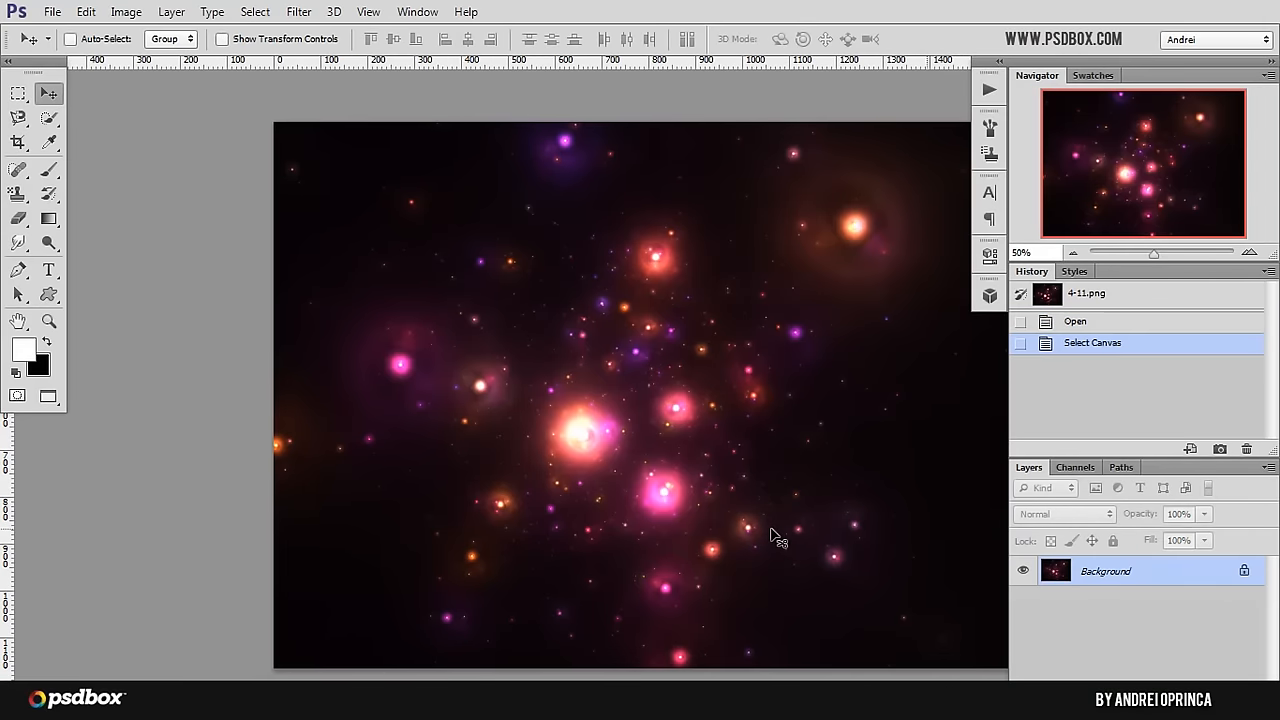
pyautogui.hotkey('ctrl', 'c')
pyautogui.hotkey('ctrl', 'Tab')
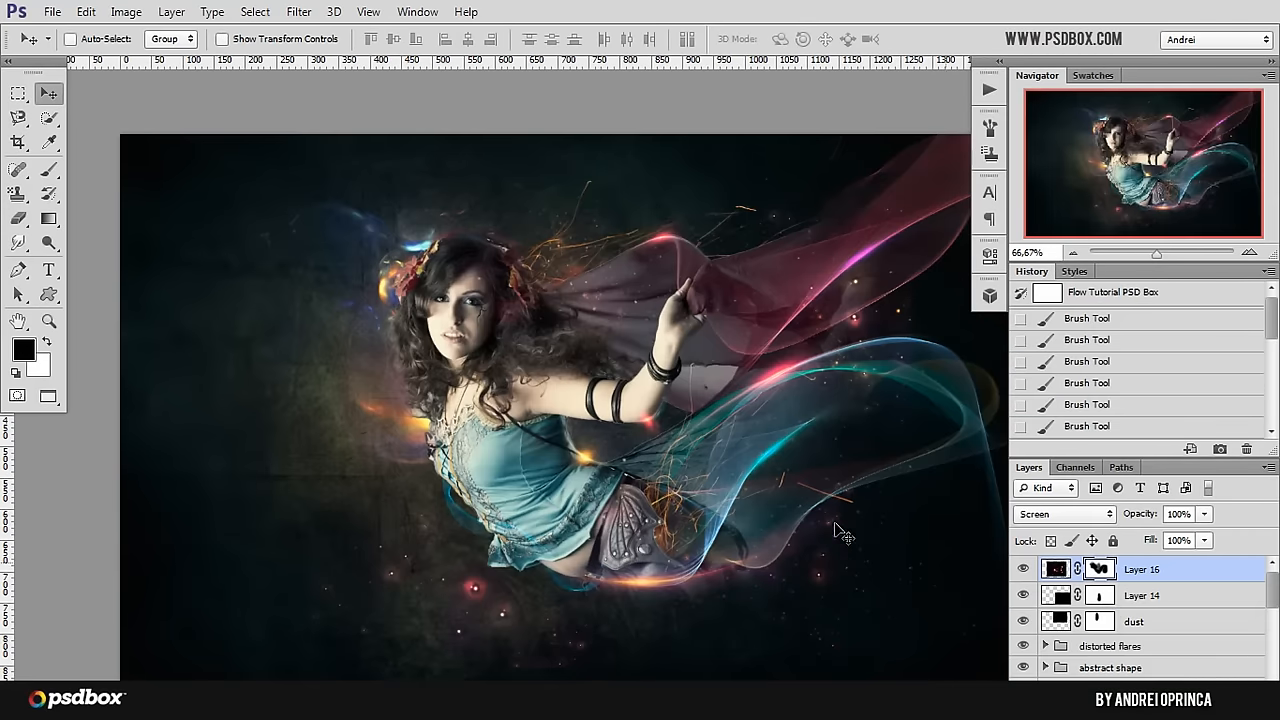
# Step: Paste the copied lights as a new layer above Layer 16 and set its blending mode to Screen
pyautogui.hotkey('ctrl', 'v')
pyautogui.hotkey('ctrl', 't')
pyautogui.click(1062, 514)
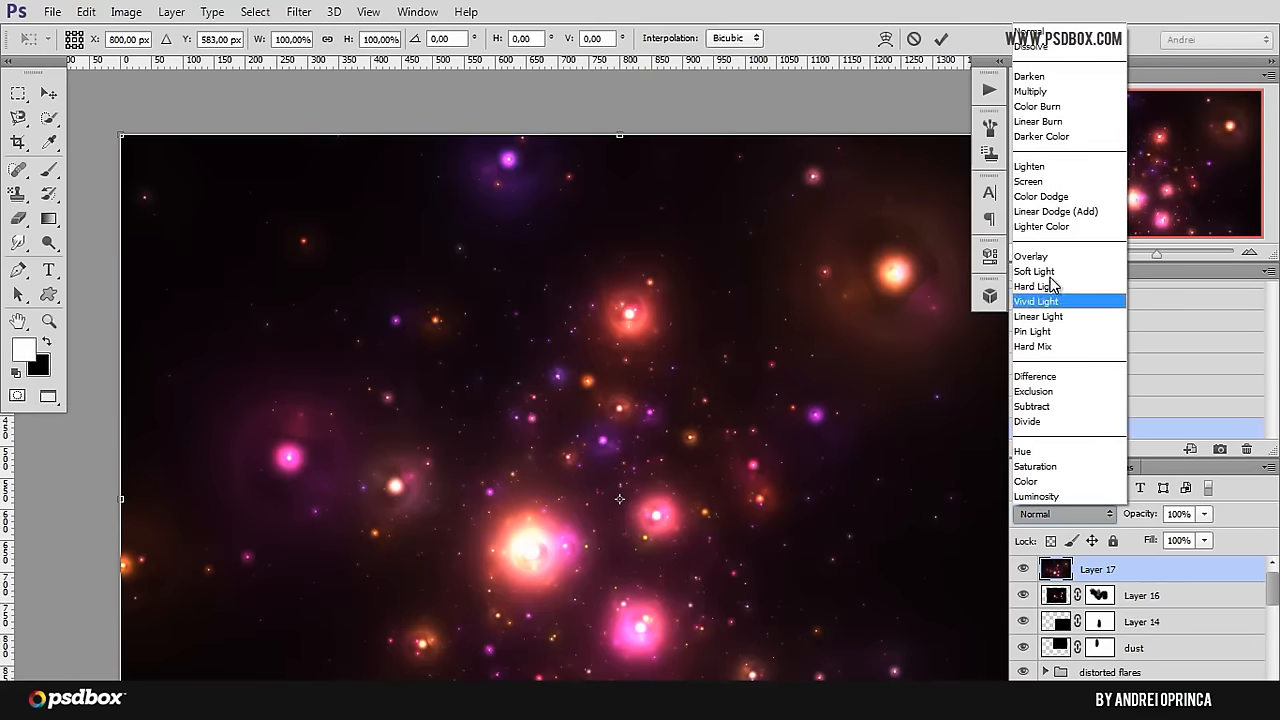
pyautogui.click(1035, 181)
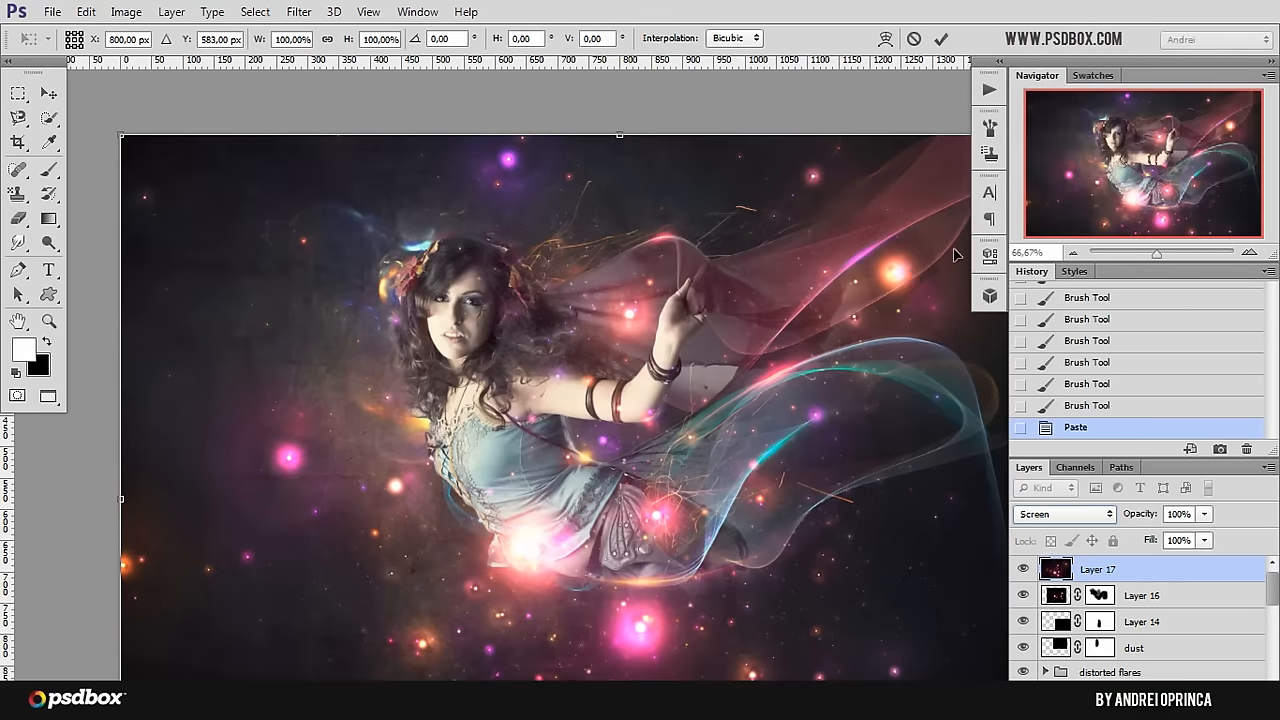
# Step: Scale the pasted lights down to a small patch and position it over the fairy's dress
pyautogui.hotkey('ctrl', '-')
pyautogui.hotkey('ctrl', '-')
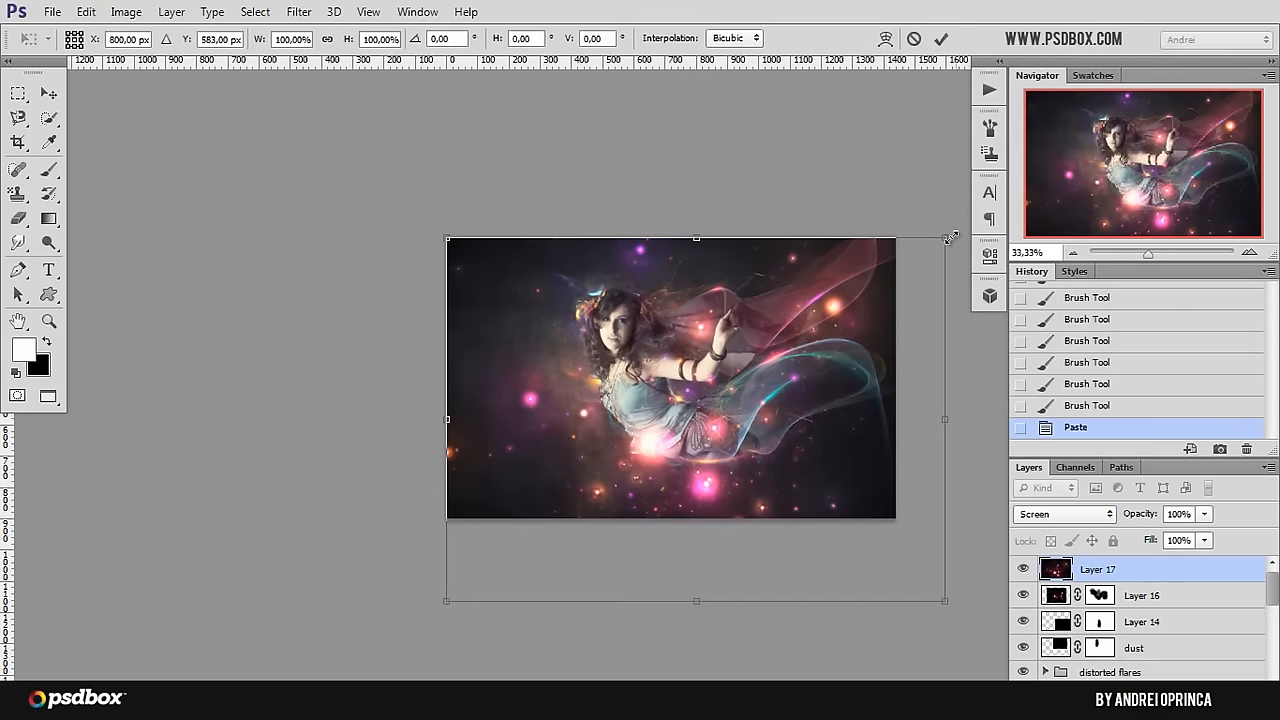
pyautogui.moveTo(950, 237); pyautogui.dragTo(608, 389)
pyautogui.press('Return')
pyautogui.hotkey('ctrl', '+')
pyautogui.hotkey('ctrl', '+')
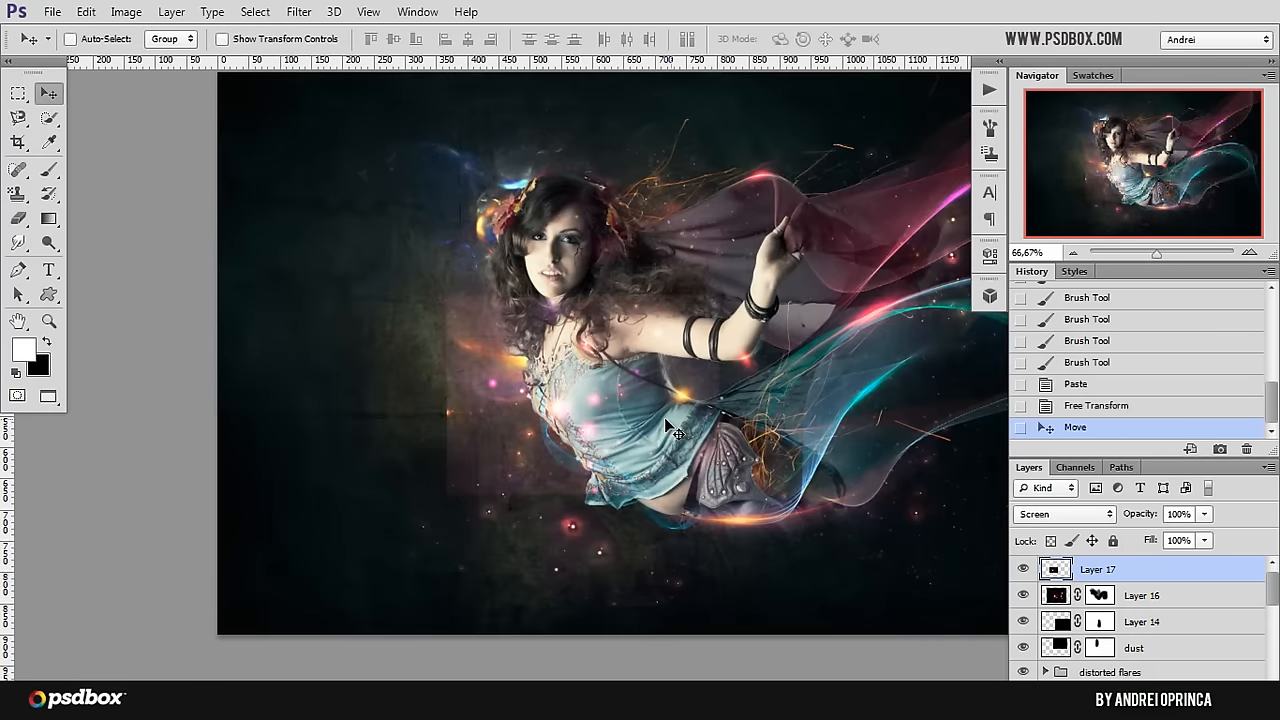
# Step: Apply Levels to Layer 17 with the black input level at 24 to hide the pasted image's rectangular edge
pyautogui.hotkey('ctrl', 'l')
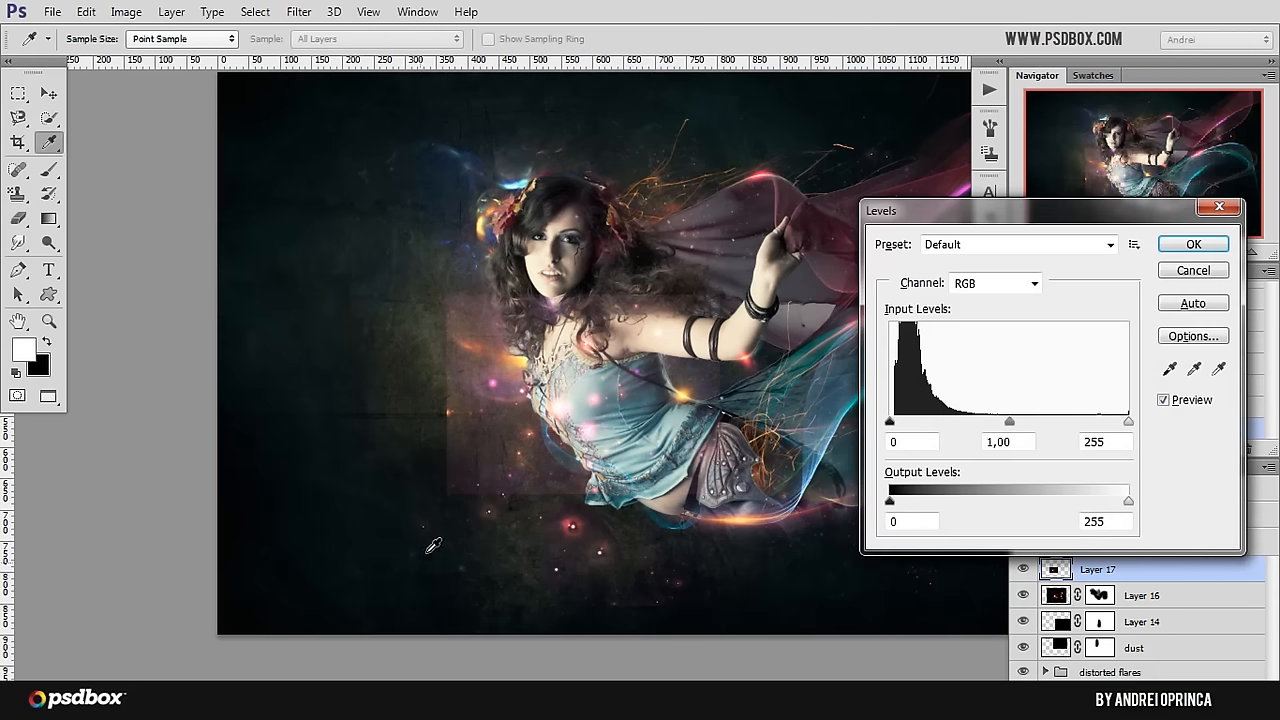
pyautogui.press('Escape')
pyautogui.click(1024, 570)
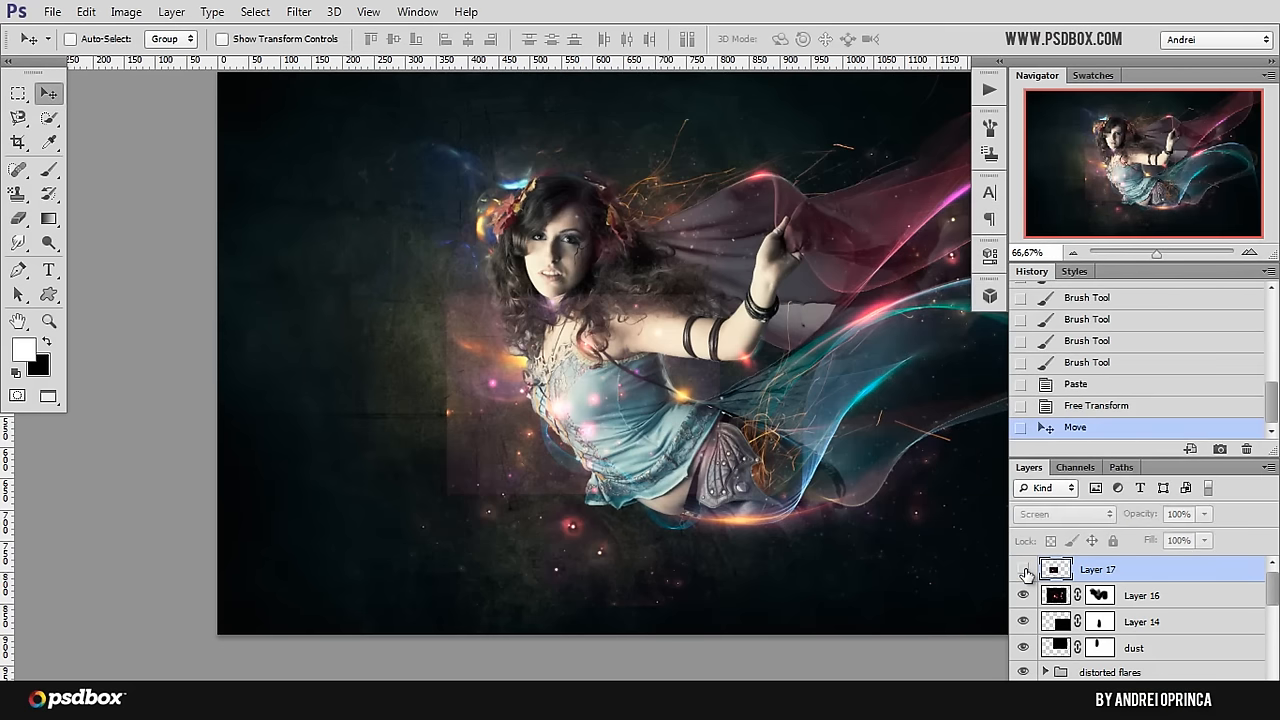
pyautogui.click(1024, 570)
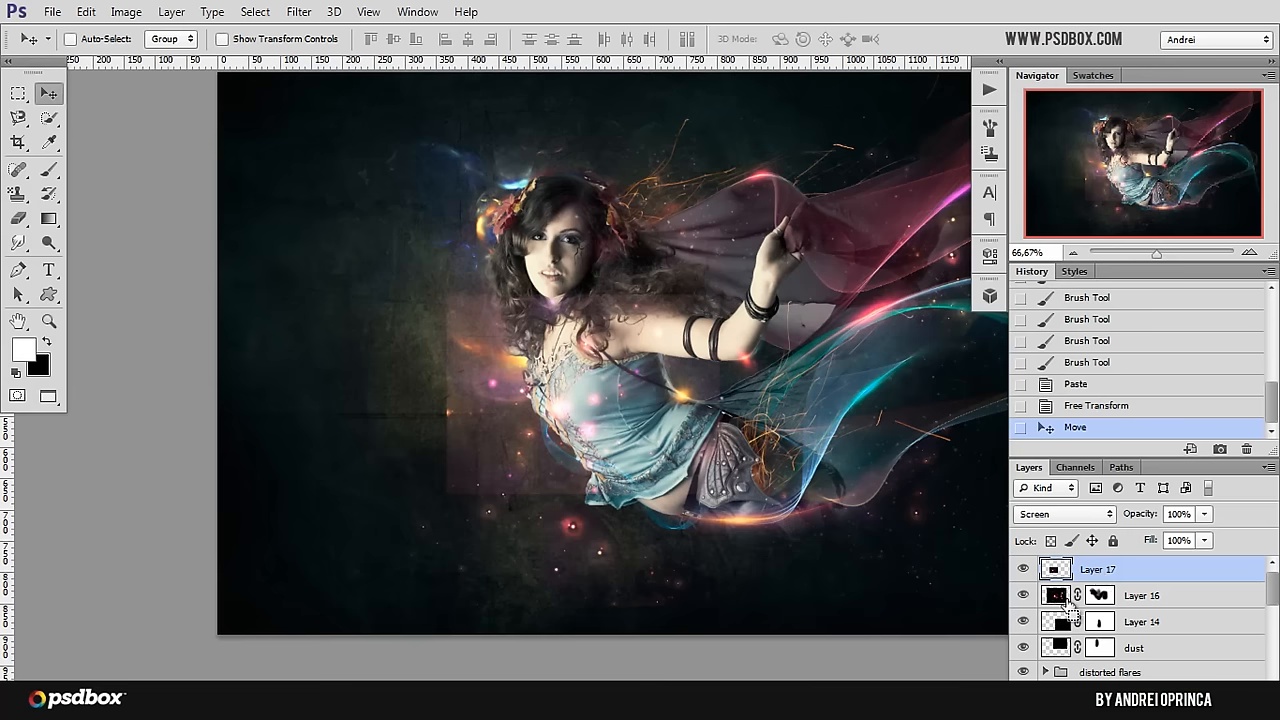
pyautogui.hotkey('ctrl', 'l')
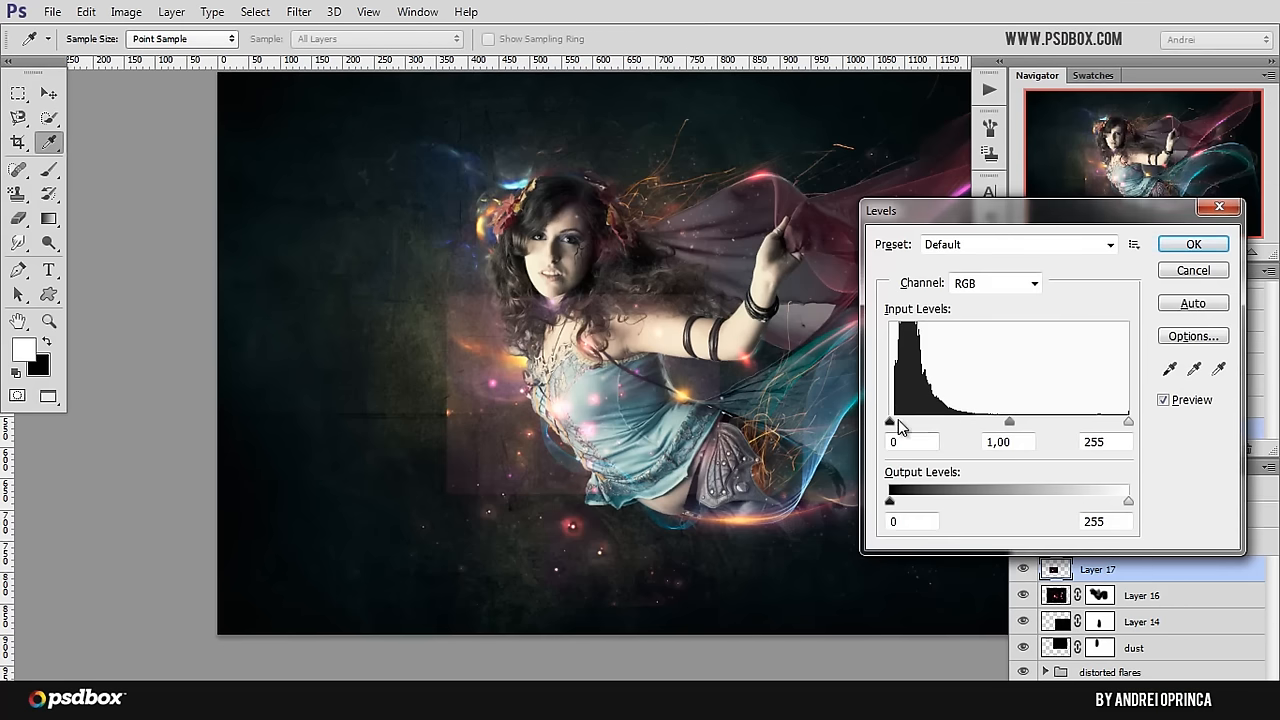
pyautogui.moveTo(892, 422); pyautogui.dragTo(913, 427)
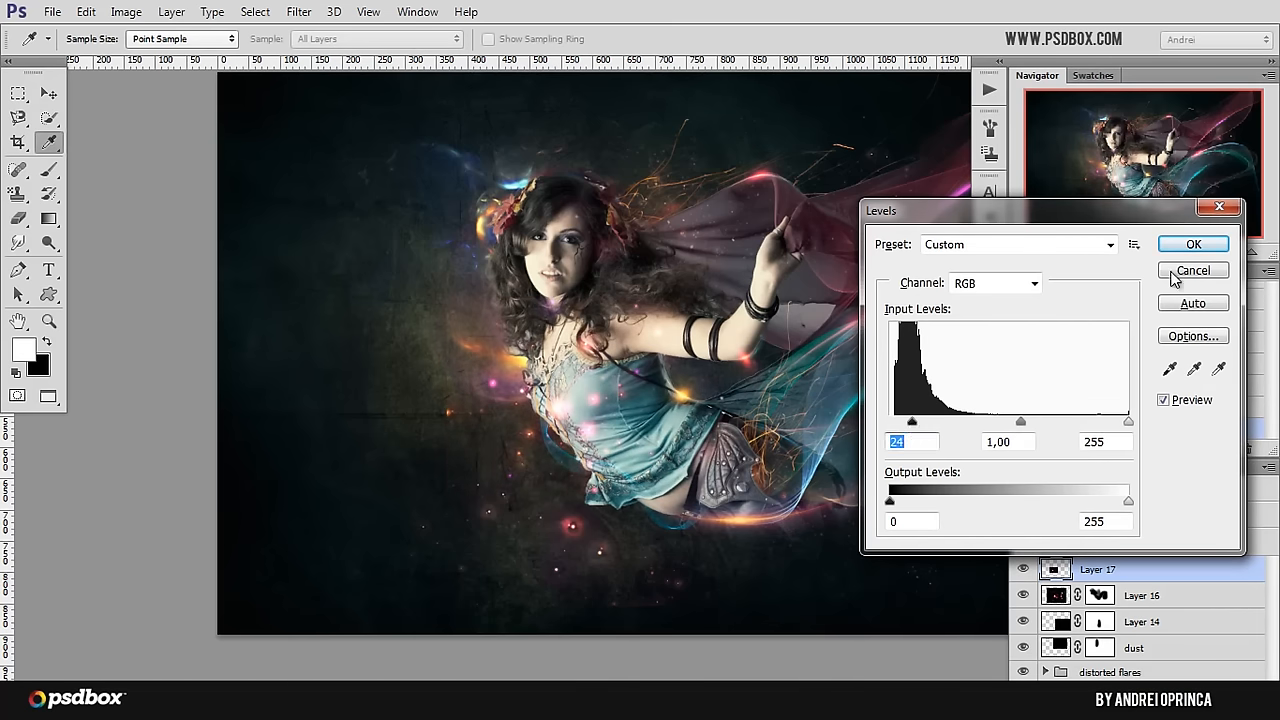
pyautogui.click(1192, 247)
# Step: Move Layer 17's lights up over the fairy's hair and the start of the veil
pyautogui.press('v')
pyautogui.moveTo(585, 516); pyautogui.dragTo(668, 409)
pyautogui.moveTo(630, 343); pyautogui.dragTo(655, 324)
# Step: Add a mask to Layer 17 and paint out stray lights around the fairy's hair with a 92 px black brush
pyautogui.scroll(1, 630, 321)
pyautogui.click(1134, 700)
pyautogui.press('b')
pyautogui.rightClick(604, 344)
pyautogui.click(710, 388)
pyautogui.moveTo(572, 346)
pyautogui.mouseDown()
pyautogui.moveTo(631, 347)
pyautogui.moveTo(615, 323)
pyautogui.moveTo(627, 256)
pyautogui.moveTo(610, 280)
pyautogui.mouseUp()
pyautogui.hotkey('ctrl', 'z')
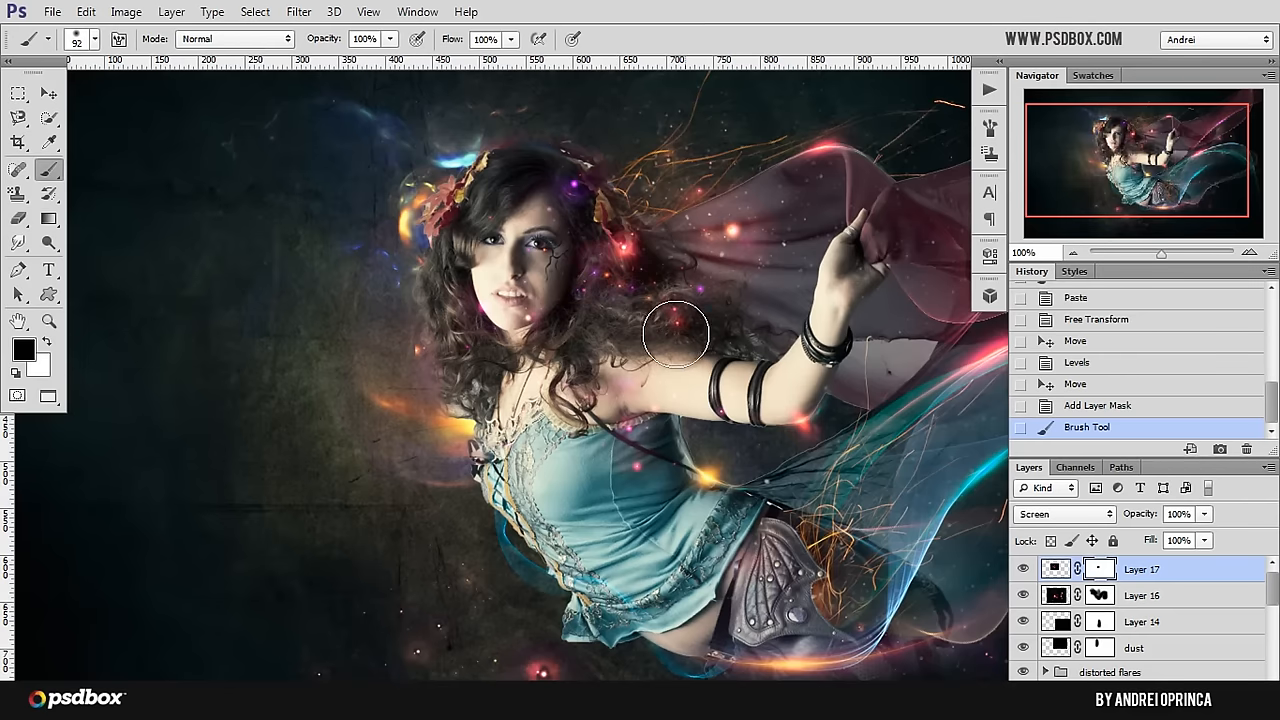
pyautogui.moveTo(677, 337); pyautogui.dragTo(682, 341)
pyautogui.scroll(-1, 684, 282)
pyautogui.scroll(1, 508, 340)
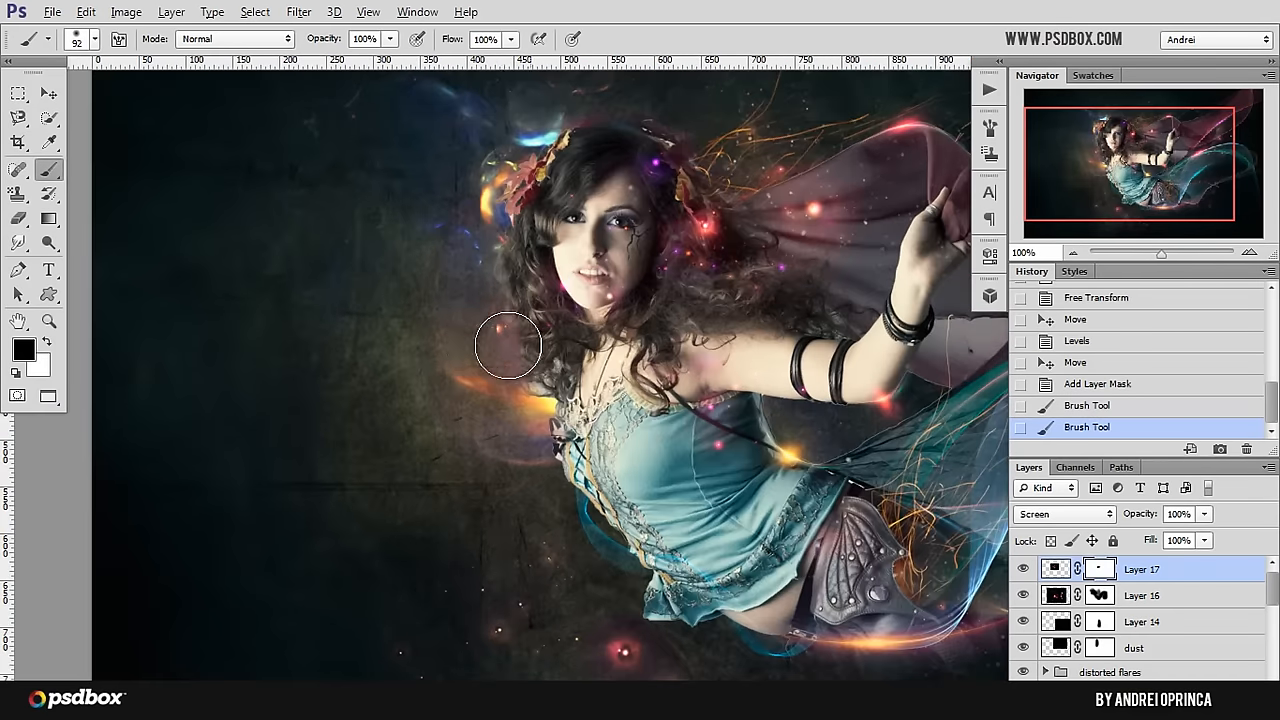
pyautogui.scroll(-1, 459, 292)
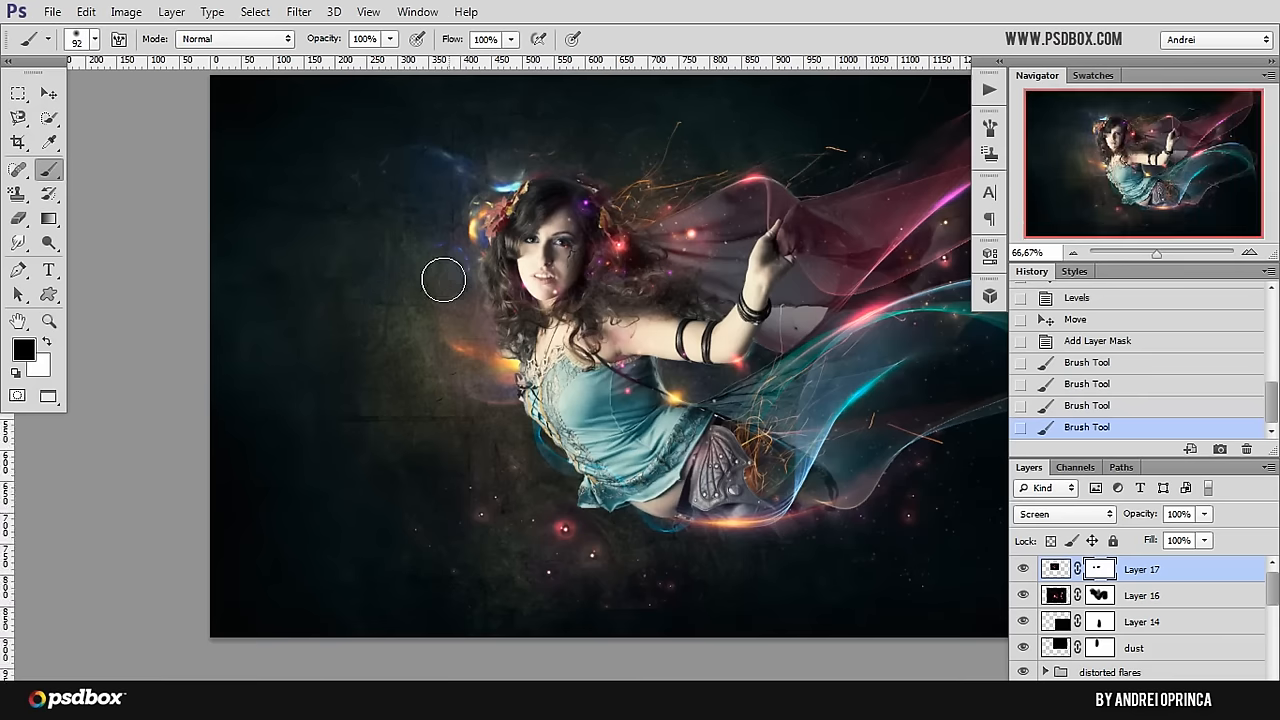
# Step: Duplicate Layer 17 and move the copy down over the fairy's dress
pyautogui.hotkey('ctrl', 'j')
pyautogui.press('x')
pyautogui.click(48, 94)
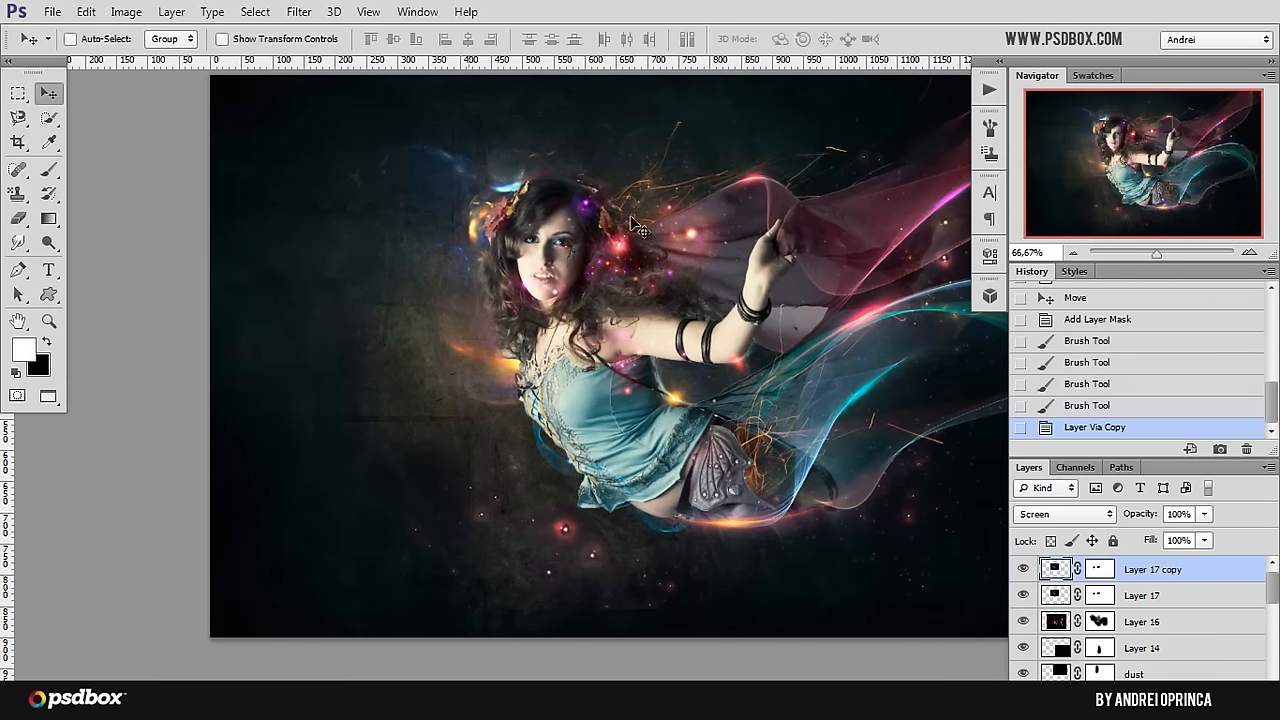
pyautogui.moveTo(644, 225); pyautogui.dragTo(628, 352)
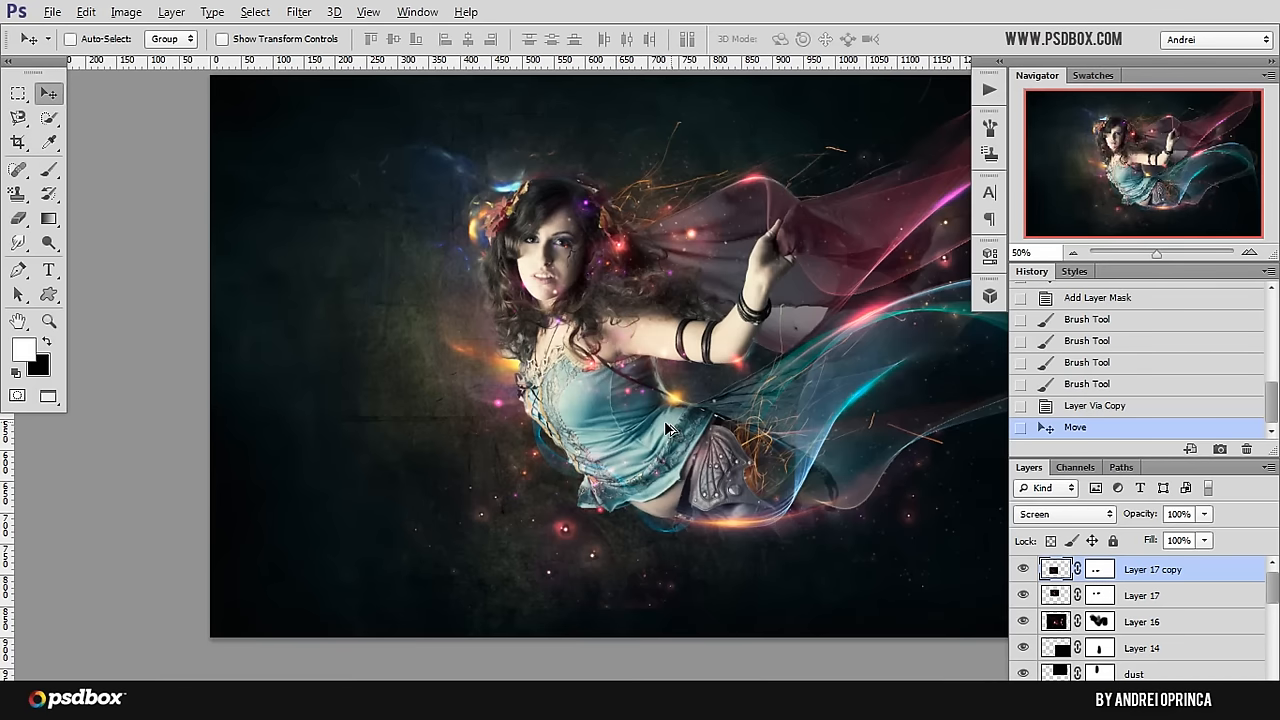
# Step: Group Layer 17 copy, Layer 17 and Layer 16, compare the image with the group hidden, and expand the group
pyautogui.scroll(-1, 668, 428)
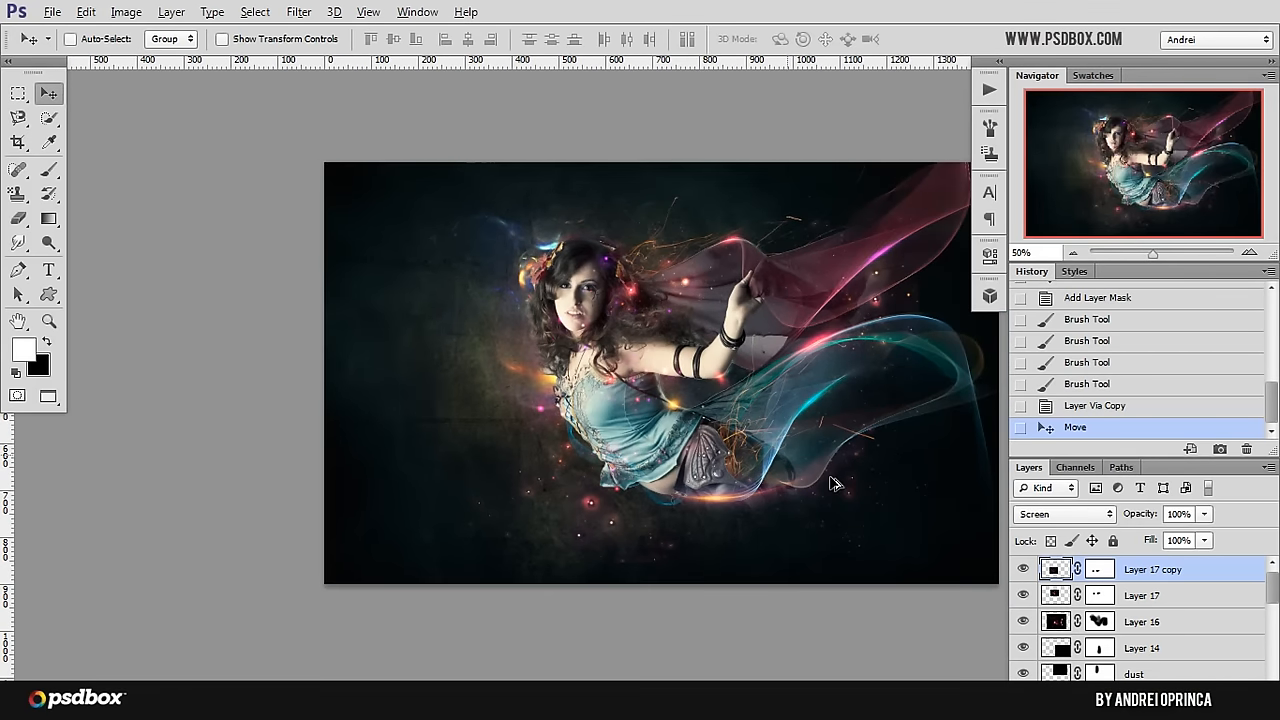
pyautogui.keyDown('shift'); pyautogui.click(1207, 634); pyautogui.keyUp('shift')
pyautogui.hotkey('ctrl', 'g')
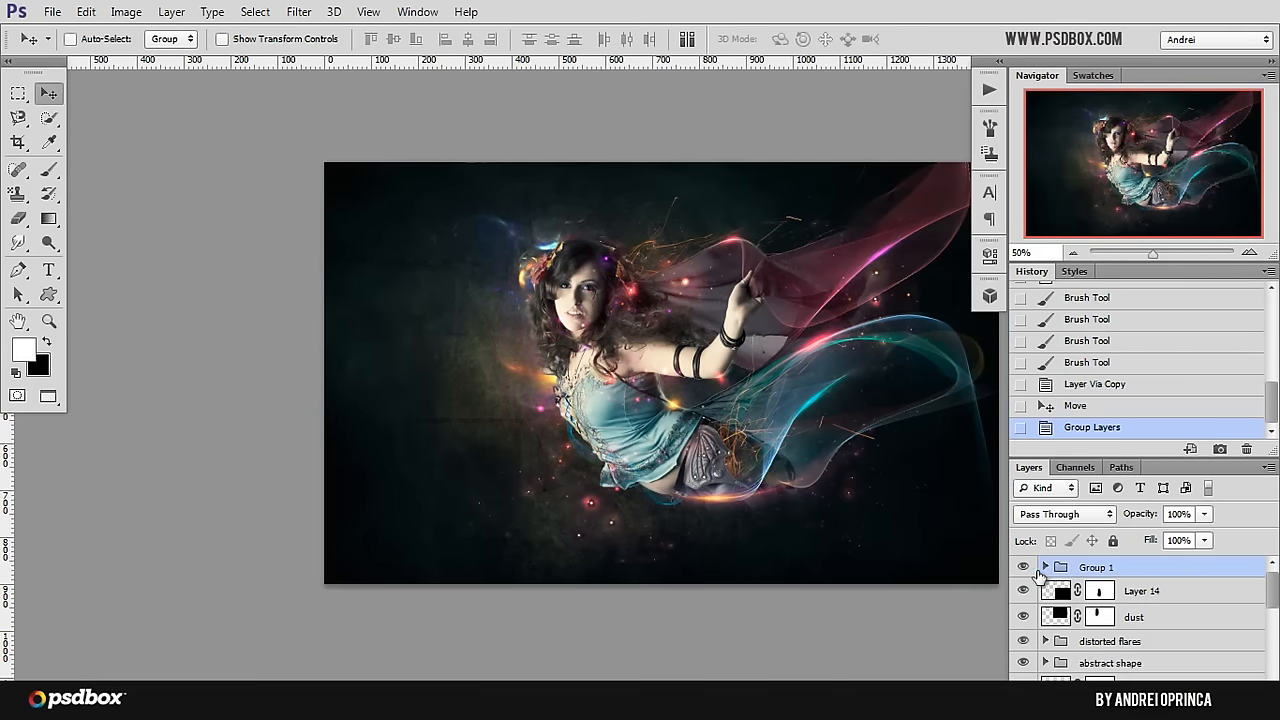
pyautogui.click(1024, 567)
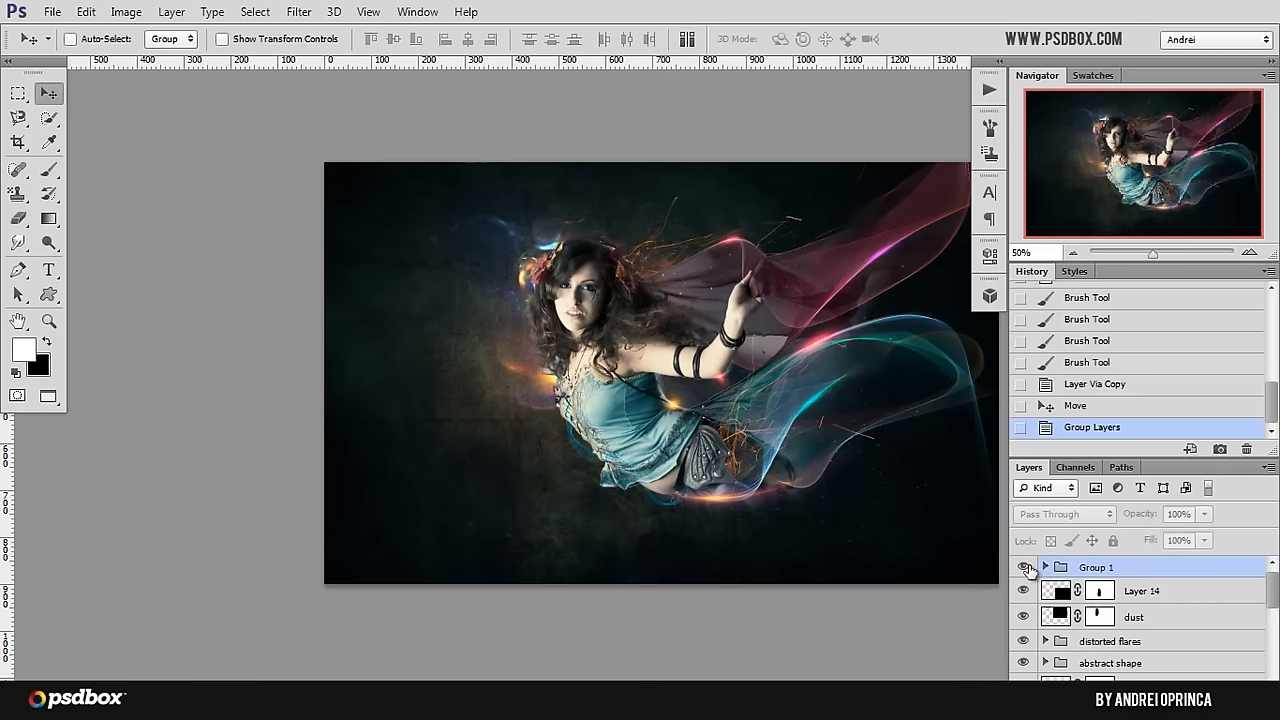
pyautogui.click(1024, 567)
pyautogui.scroll(1, 710, 355)
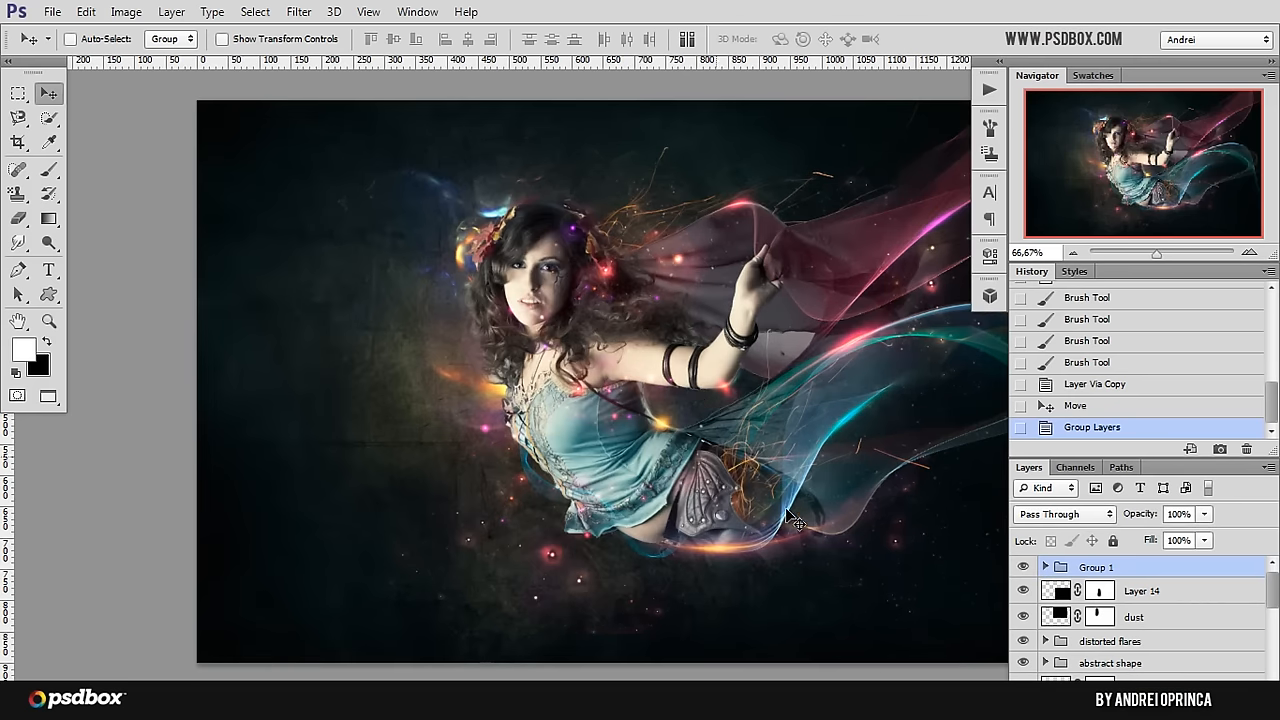
pyautogui.moveTo(830, 508); pyautogui.dragTo(774, 506)
pyautogui.click(1046, 567)
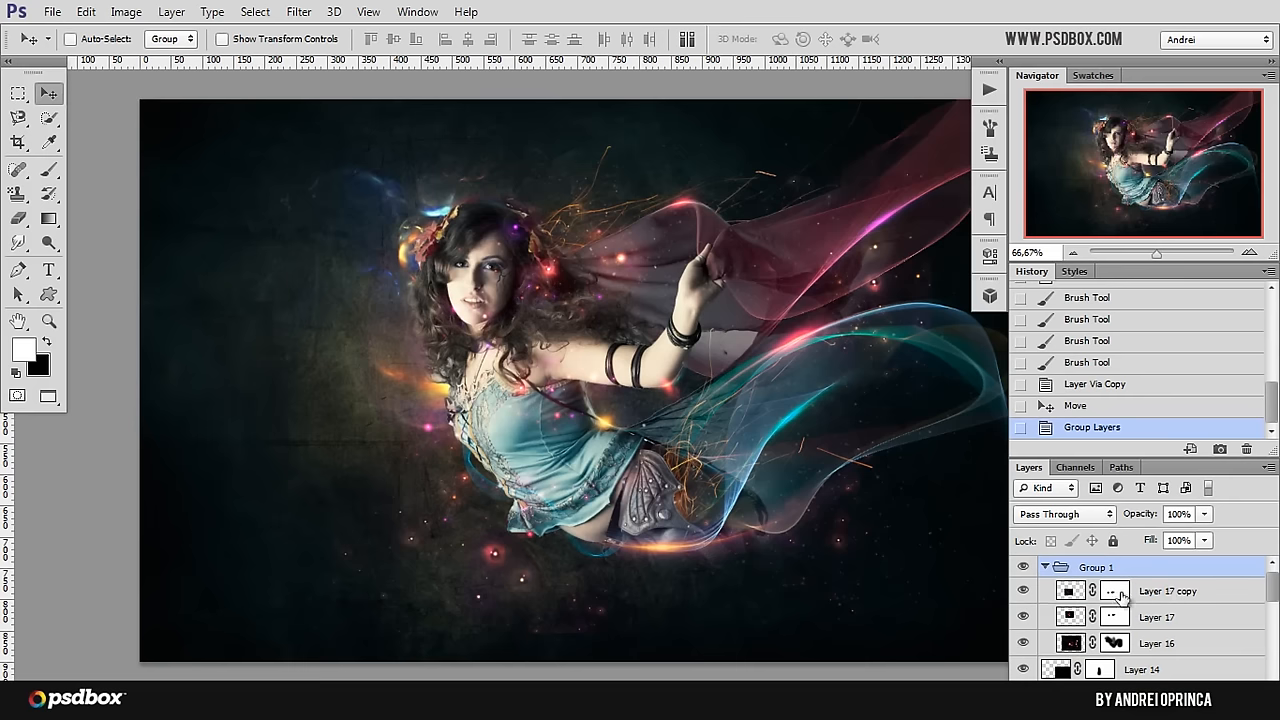
# Step: Try to shift Layer 17 copy slightly higher over the dress and undo the move
pyautogui.click(1165, 594)
pyautogui.moveTo(566, 488); pyautogui.dragTo(574, 468)
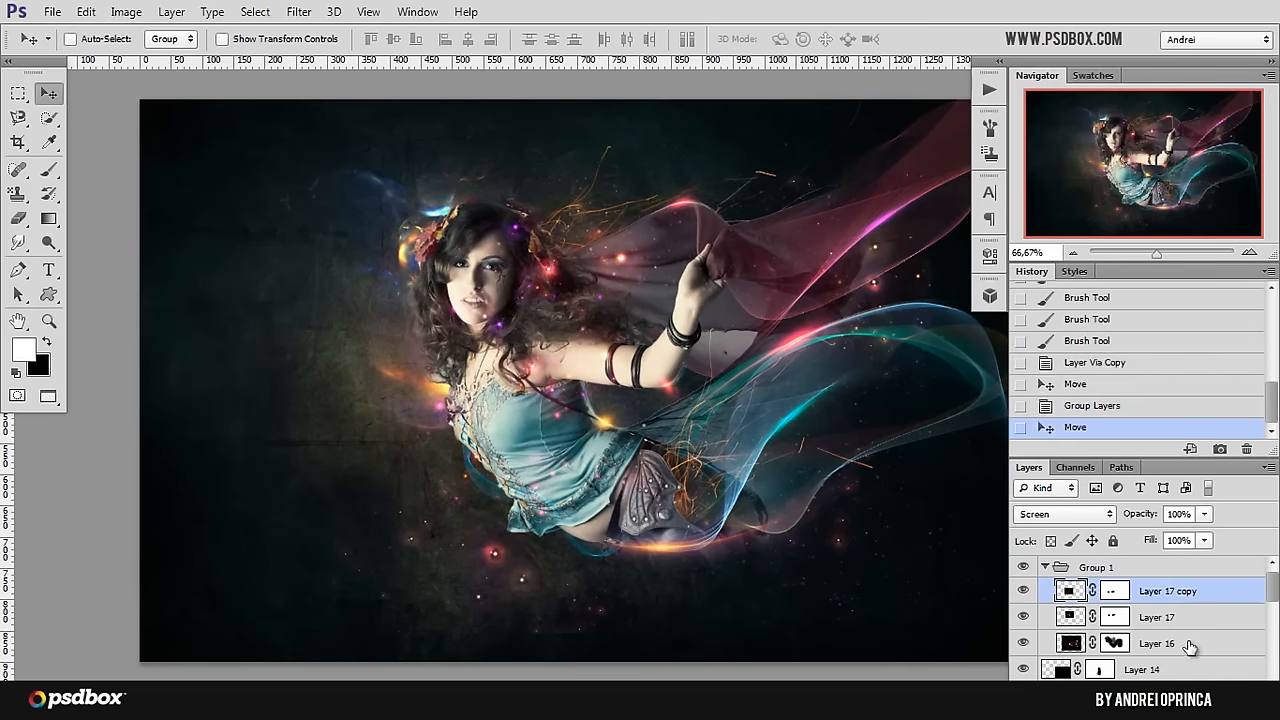
pyautogui.hotkey('ctrl', 'z')
# Step: Move Layer 16's lights up and to the right, closer around the fairy and her veil
pyautogui.click(1160, 617)
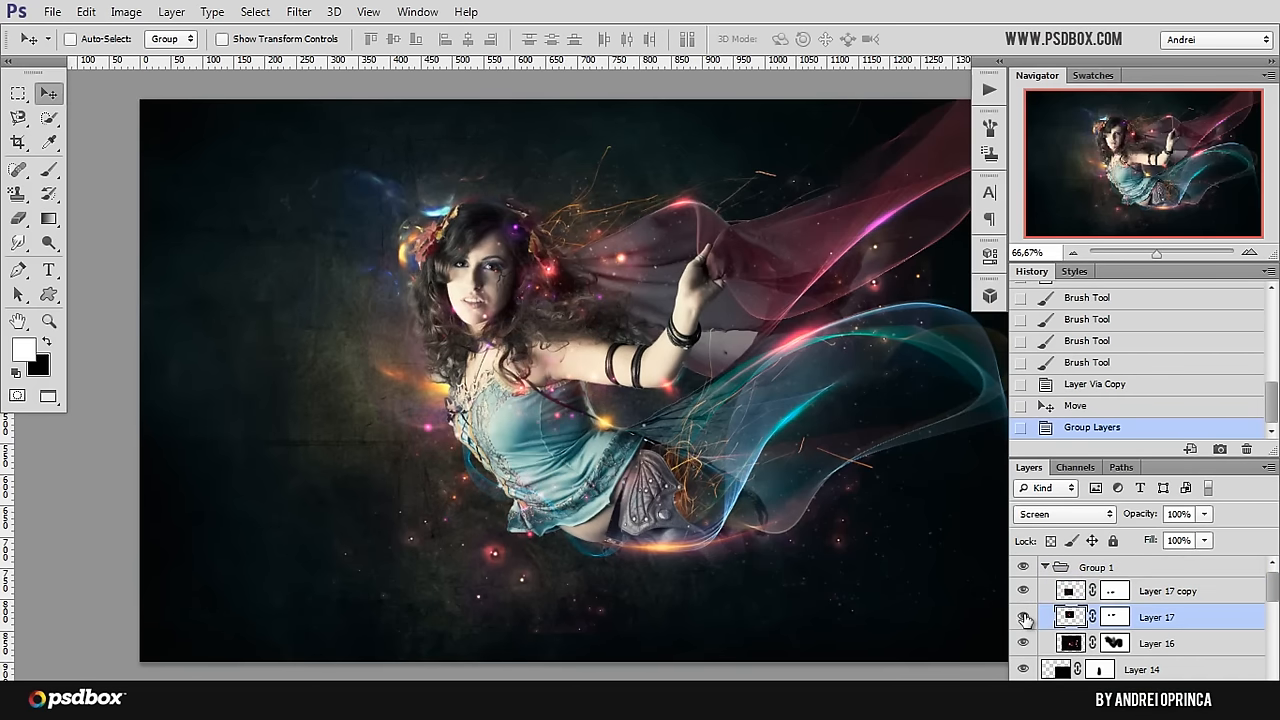
pyautogui.click(1138, 648)
pyautogui.moveTo(692, 566); pyautogui.dragTo(728, 528)
pyautogui.scroll(-1, 735, 525)
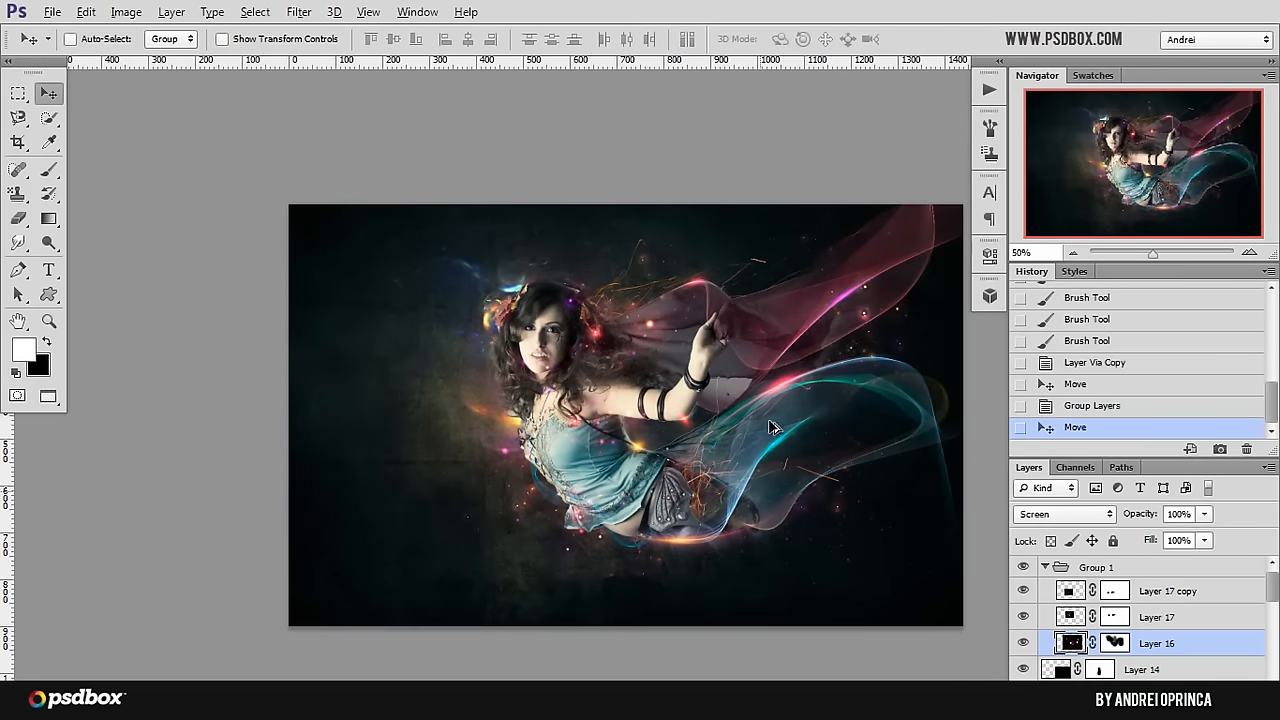
# Step: Identify the layer lighting the fairy's face and paint black on Layer 17's mask over her cheek and chin
pyautogui.scroll(1, 845, 330)
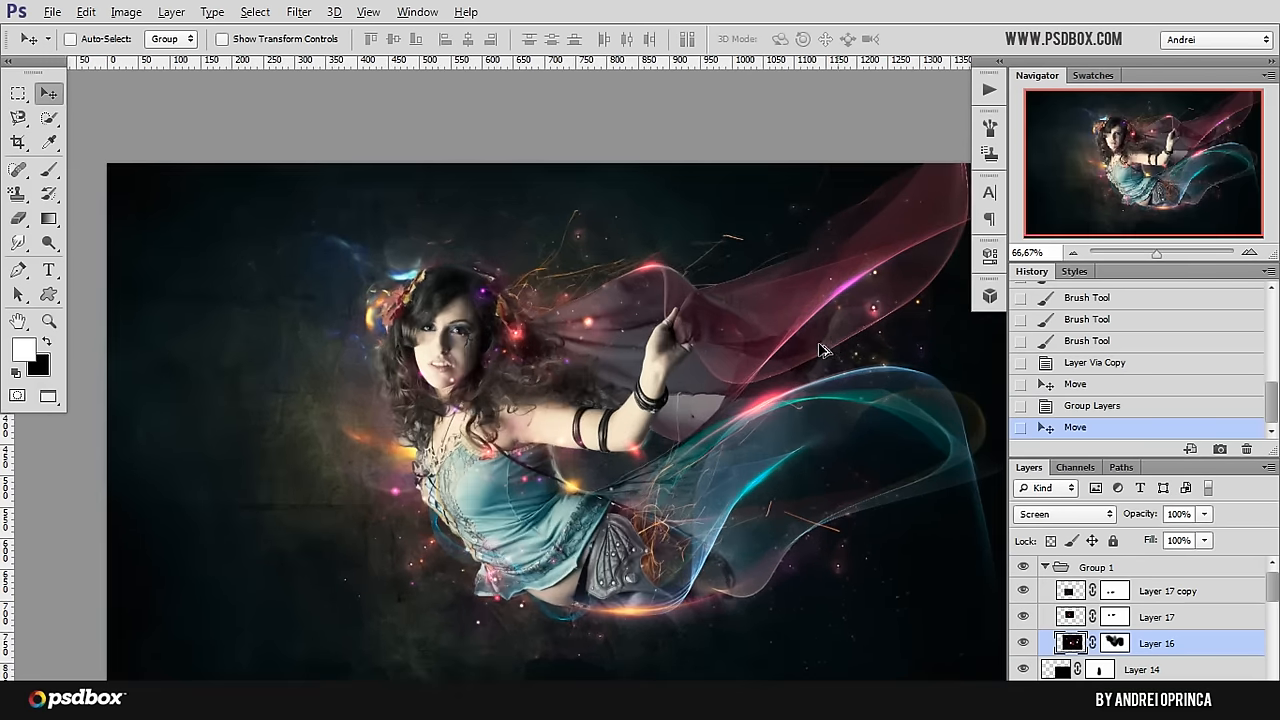
pyautogui.scroll(1, 528, 345)
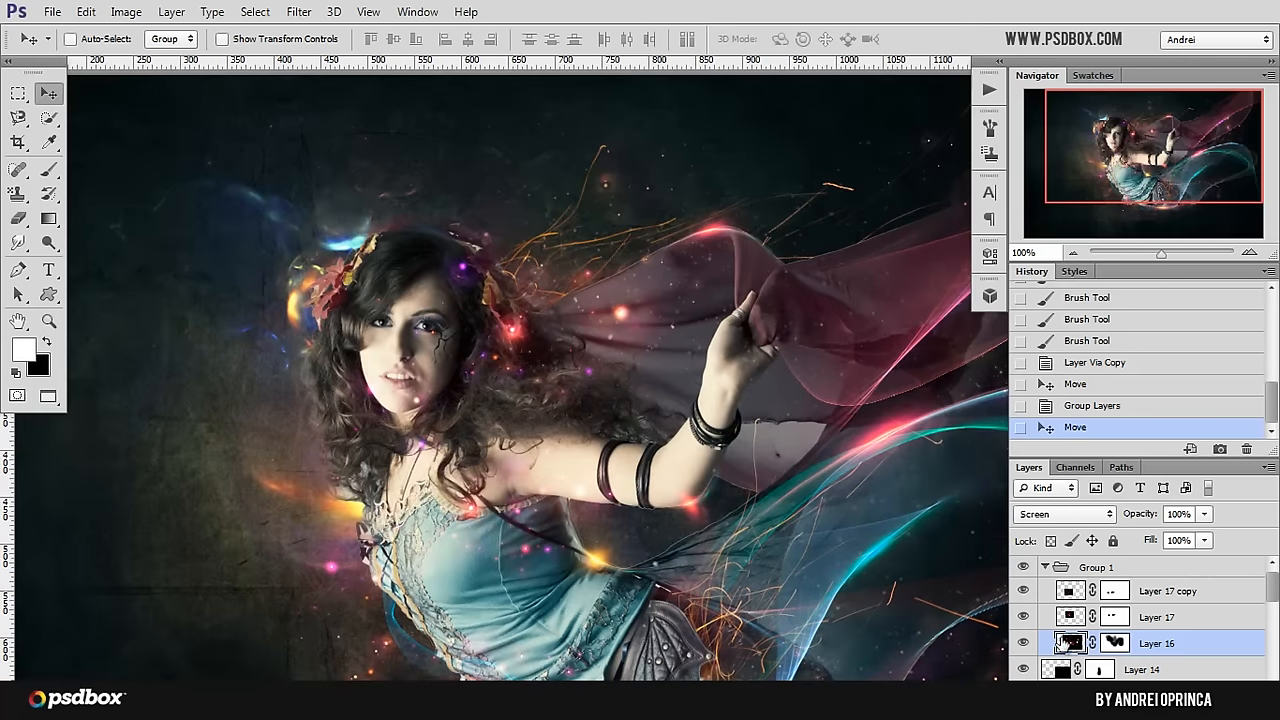
pyautogui.click(1024, 643)
pyautogui.click(1024, 643)
pyautogui.click(1024, 617)
pyautogui.click(1024, 617)
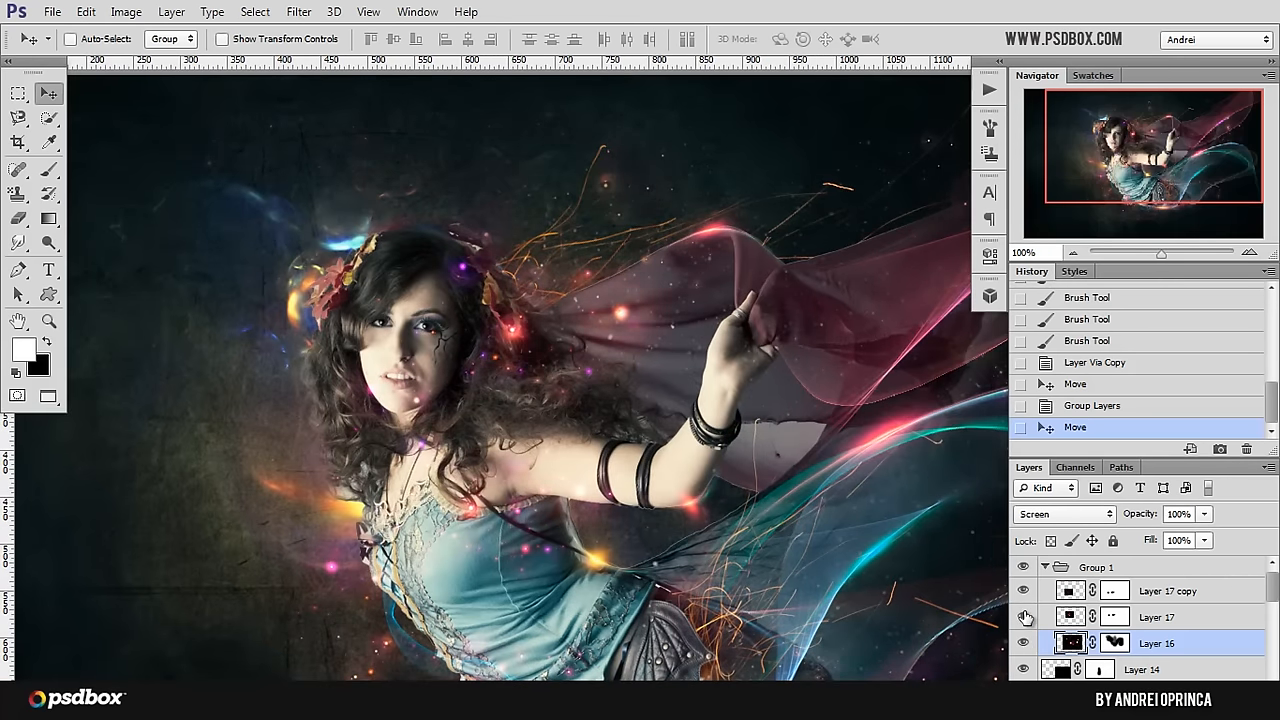
pyautogui.click(1113, 617)
pyautogui.press('x')
pyautogui.press('b')
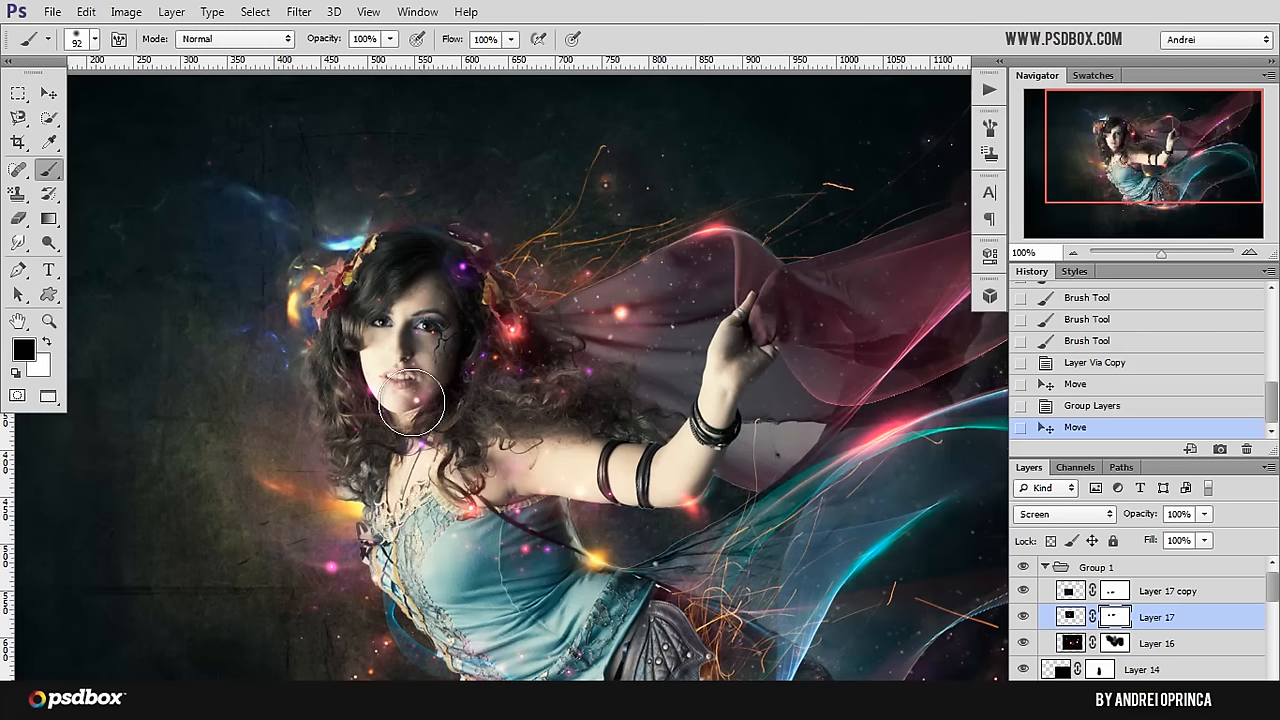
pyautogui.moveTo(417, 322)
pyautogui.mouseDown()
pyautogui.moveTo(379, 307)
pyautogui.moveTo(387, 399)
pyautogui.moveTo(359, 411)
pyautogui.moveTo(356, 428)
pyautogui.moveTo(411, 395)
pyautogui.moveTo(450, 279)
pyautogui.moveTo(444, 361)
pyautogui.moveTo(425, 395)
pyautogui.mouseUp()
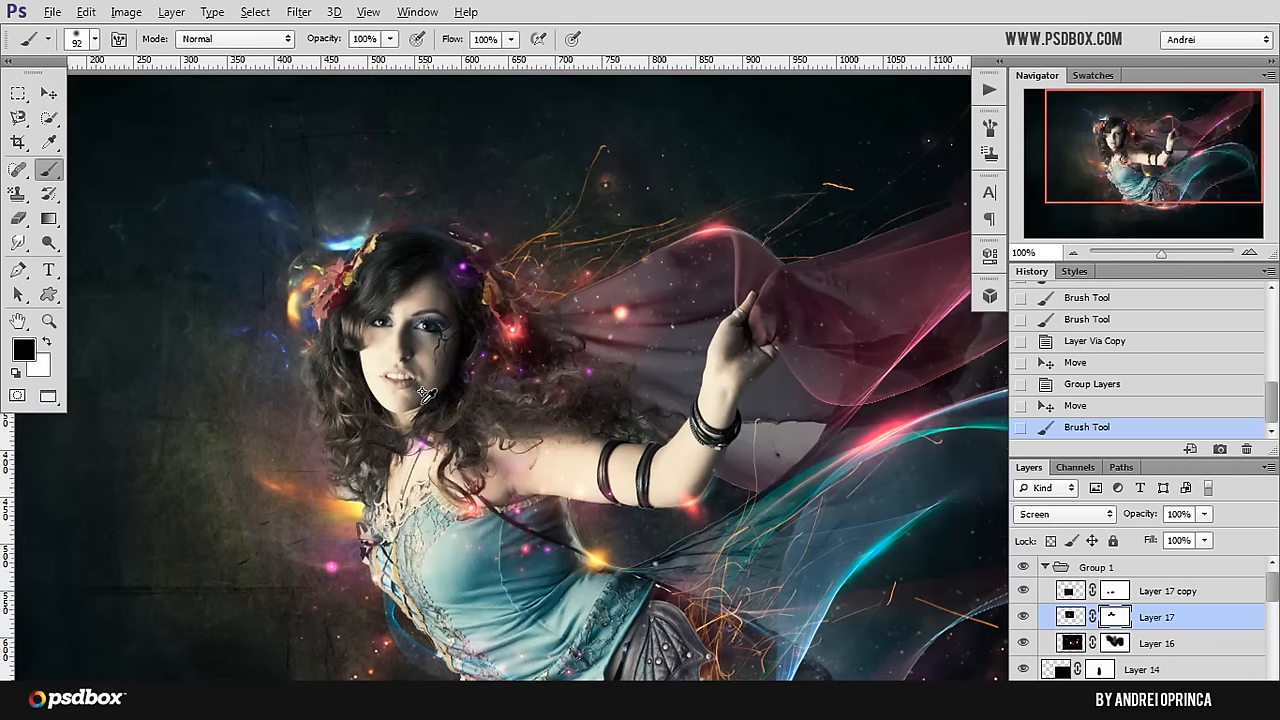
# Step: Add a Gradient Map adjustment layer above Group 1 using the Blue, Red, Yellow gradient preset
pyautogui.scroll(-1, 426, 393)
pyautogui.scroll(-1, 426, 393)
pyautogui.scroll(1, 418, 410)
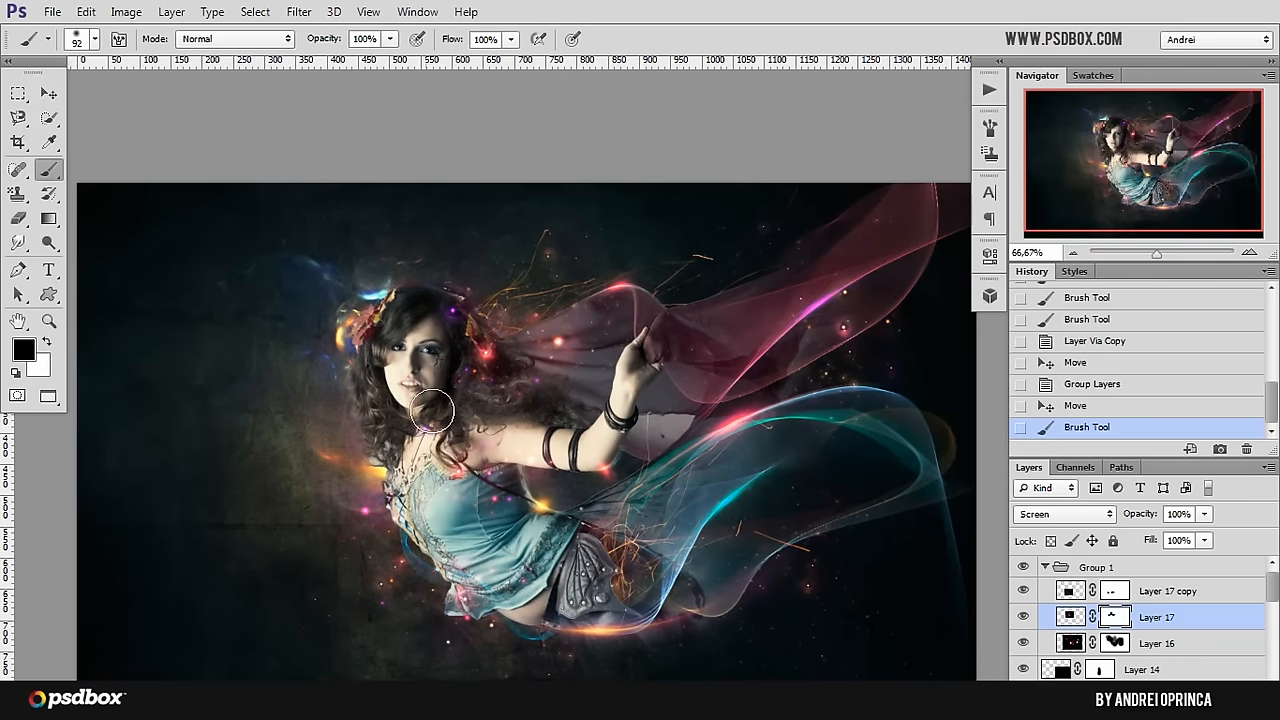
pyautogui.moveTo(485, 445); pyautogui.dragTo(506, 419)
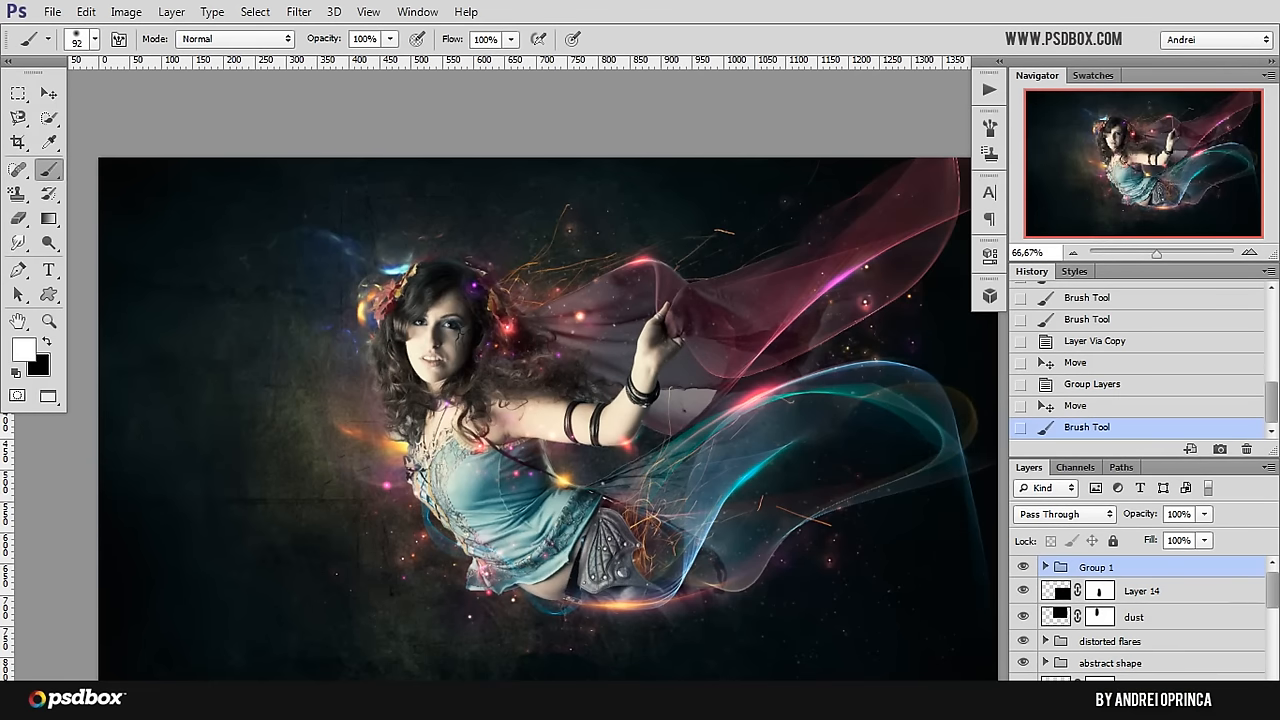
pyautogui.click(1175, 692)
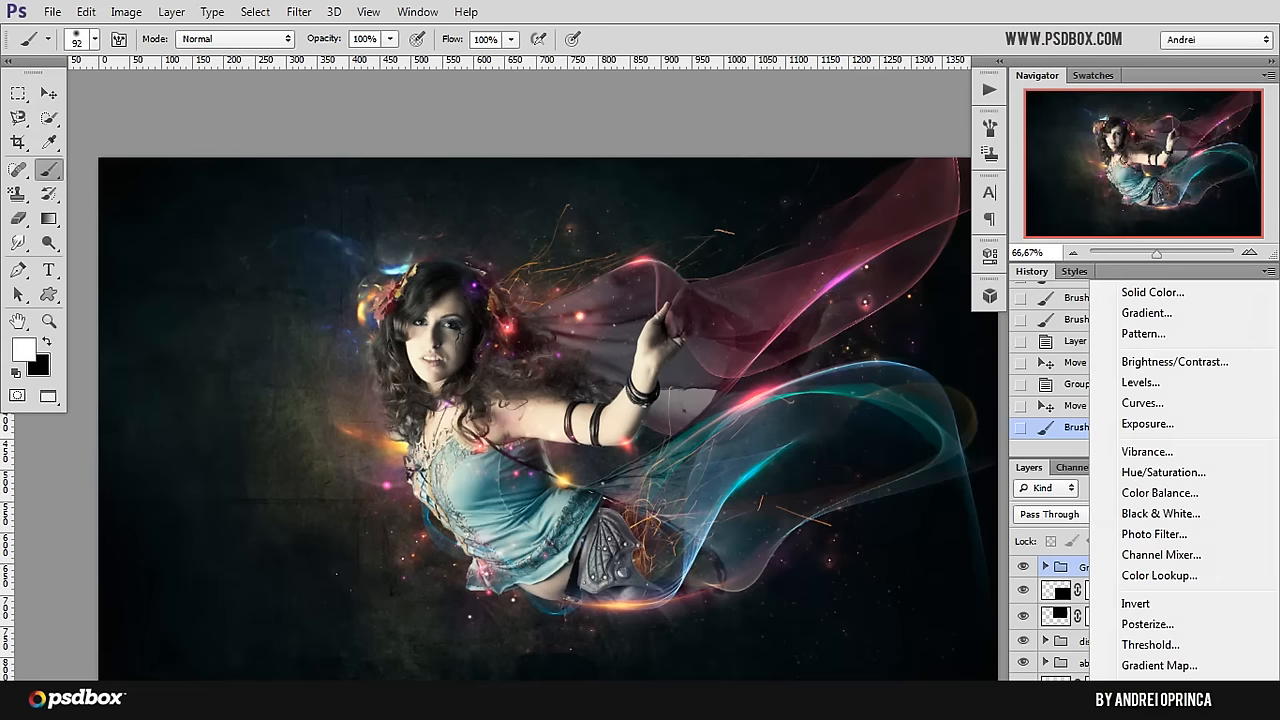
pyautogui.click(1174, 670)
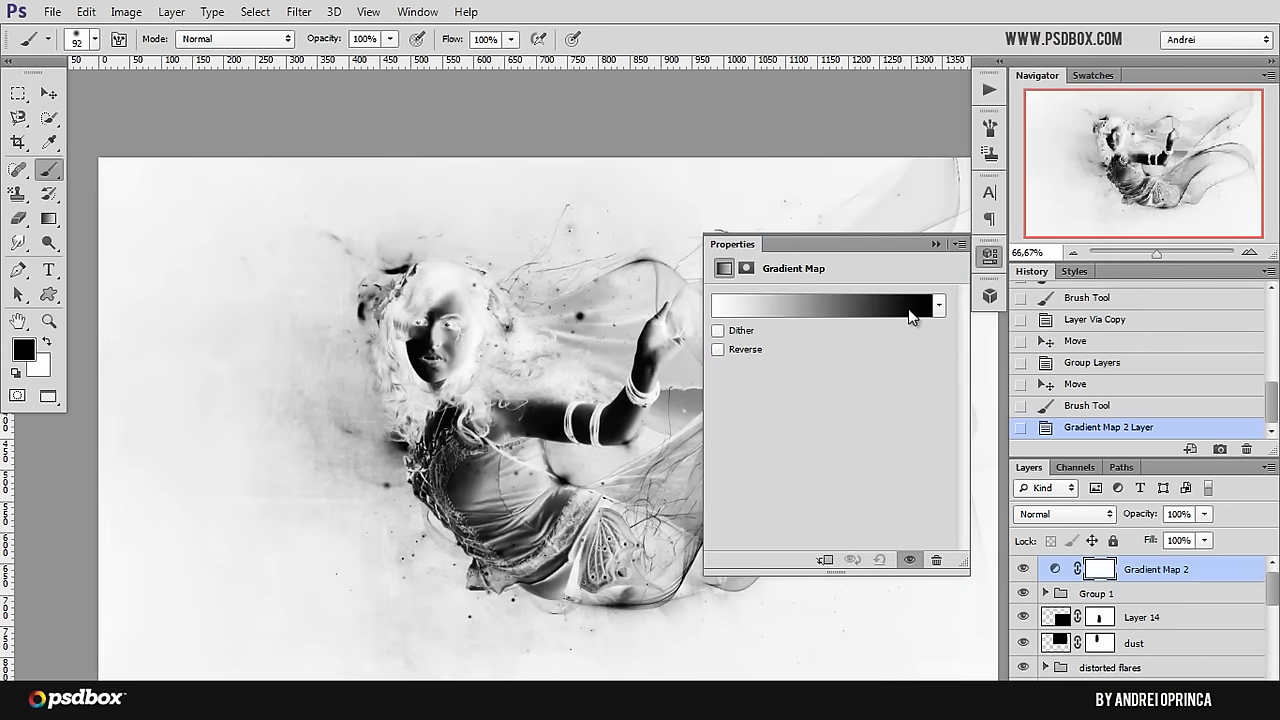
pyautogui.click(910, 305)
pyautogui.click(920, 235)
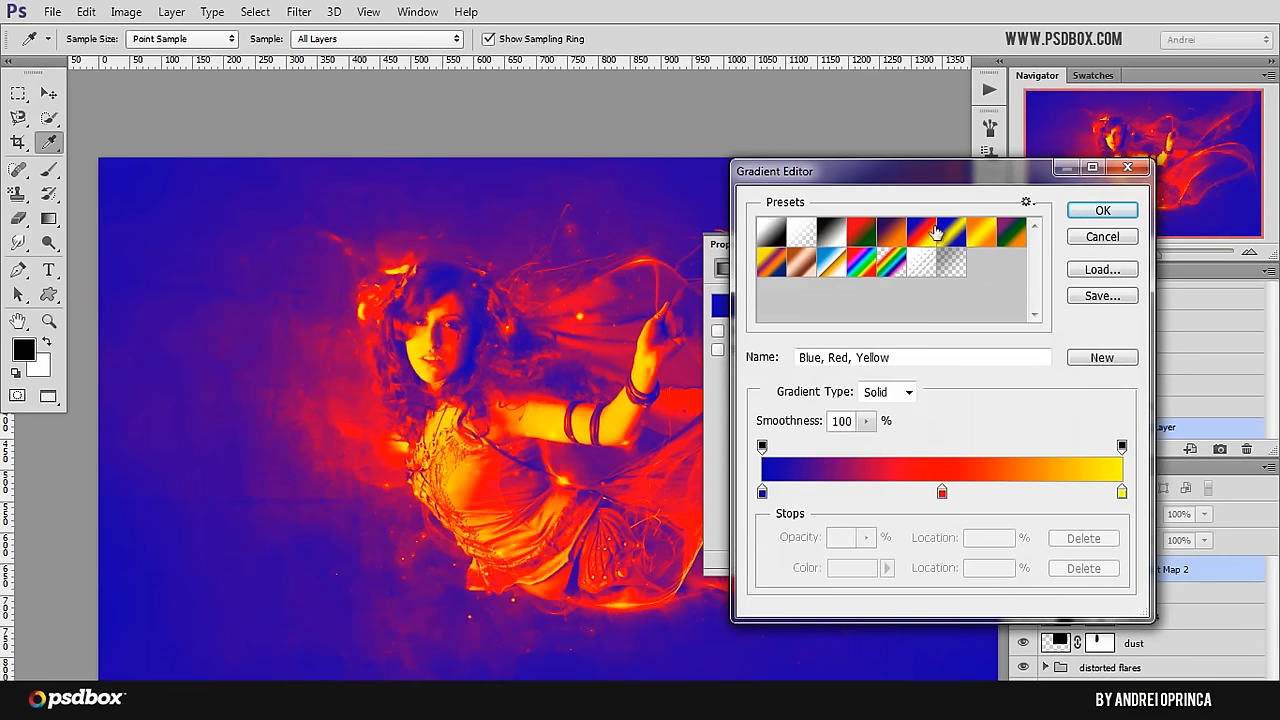
pyautogui.click(1026, 204)
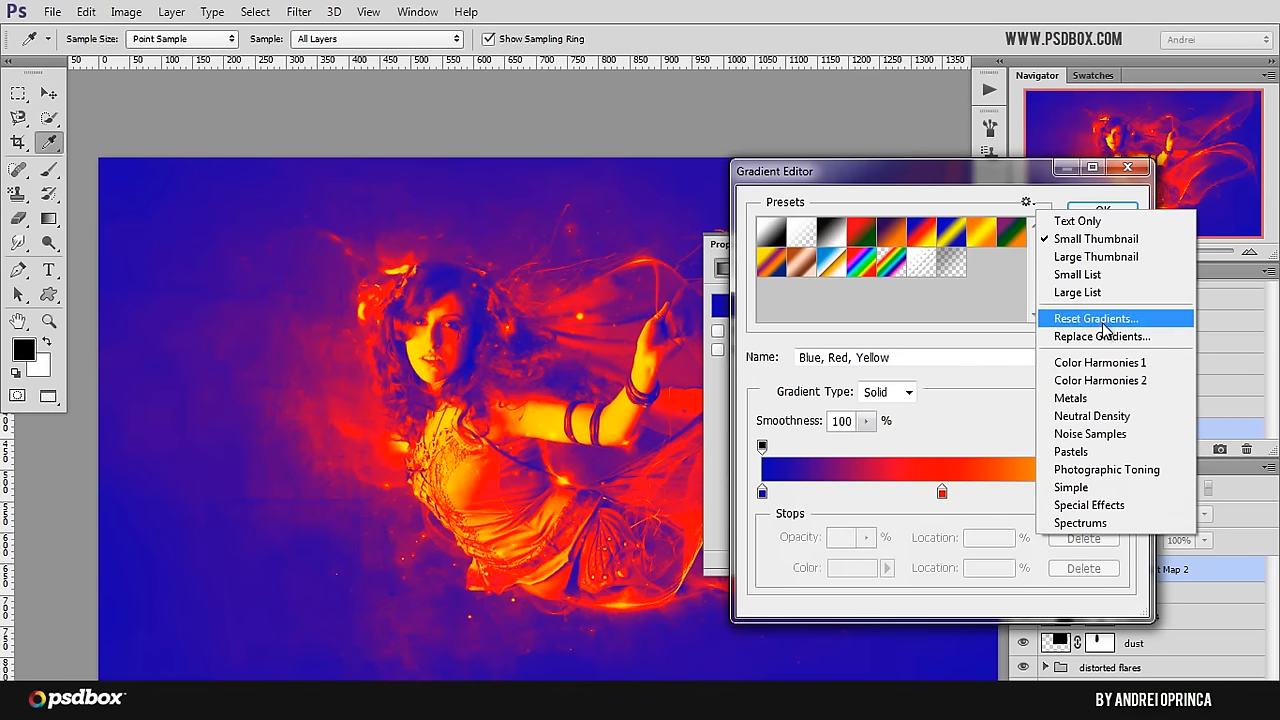
pyautogui.click(1003, 197)
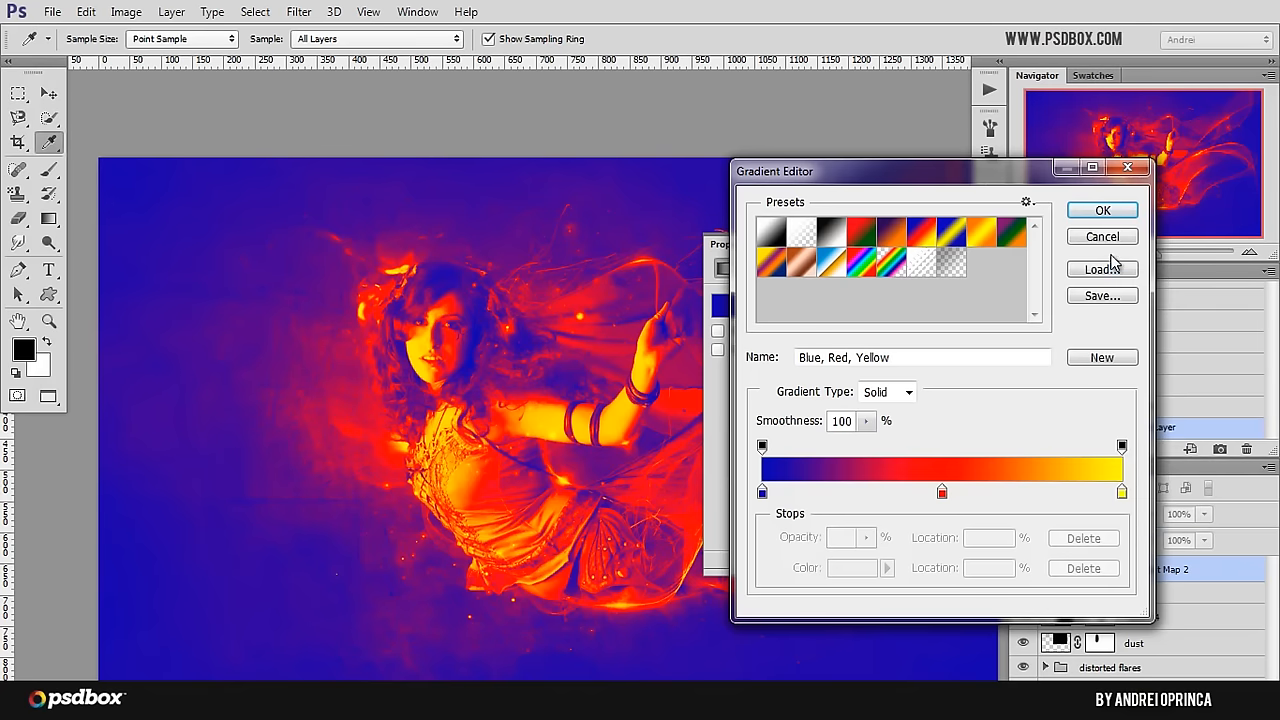
pyautogui.click(1102, 210)
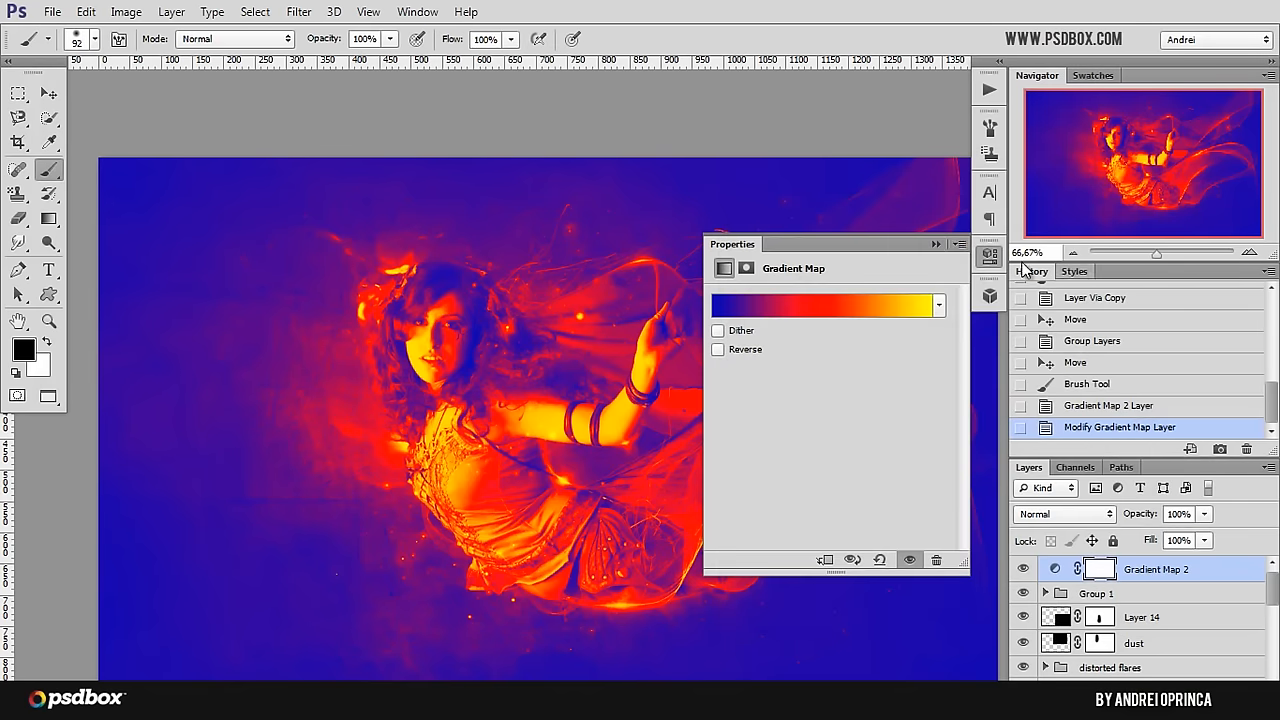
pyautogui.click(936, 244)
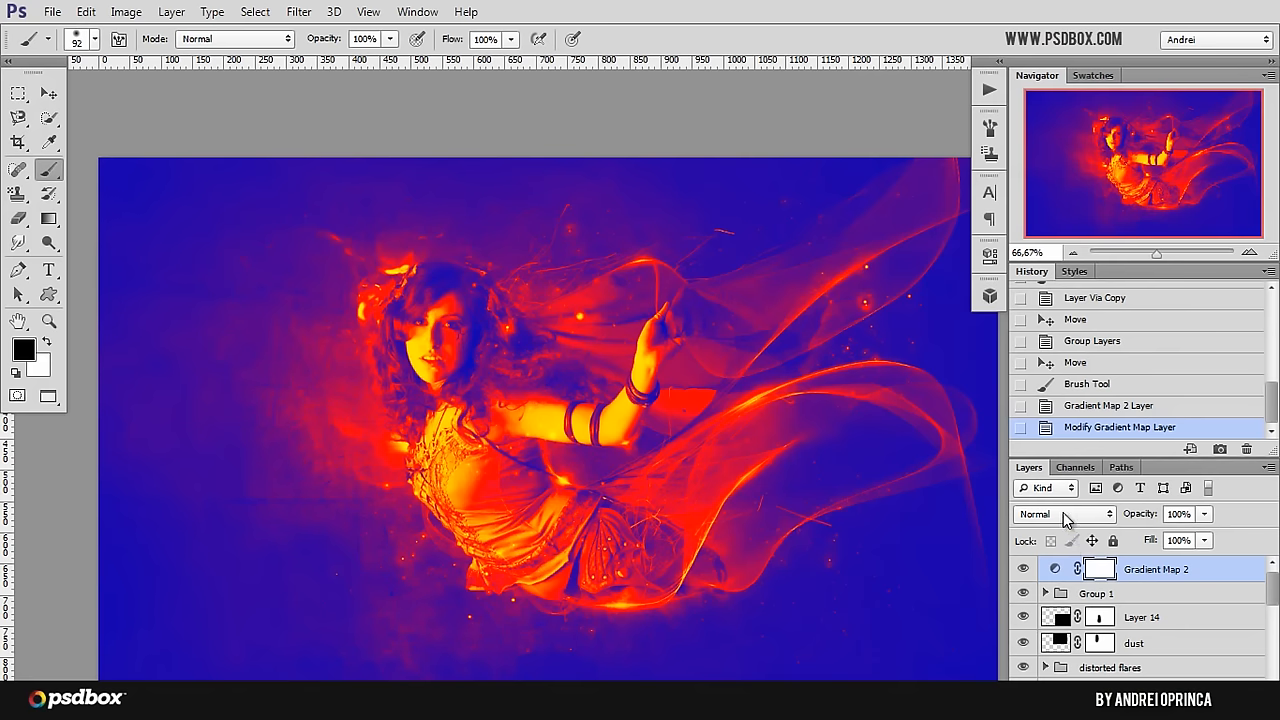
# Step: Set the gradient map layer to Color blend mode at 10% opacity and compare the image with it hidden
pyautogui.click(1063, 515)
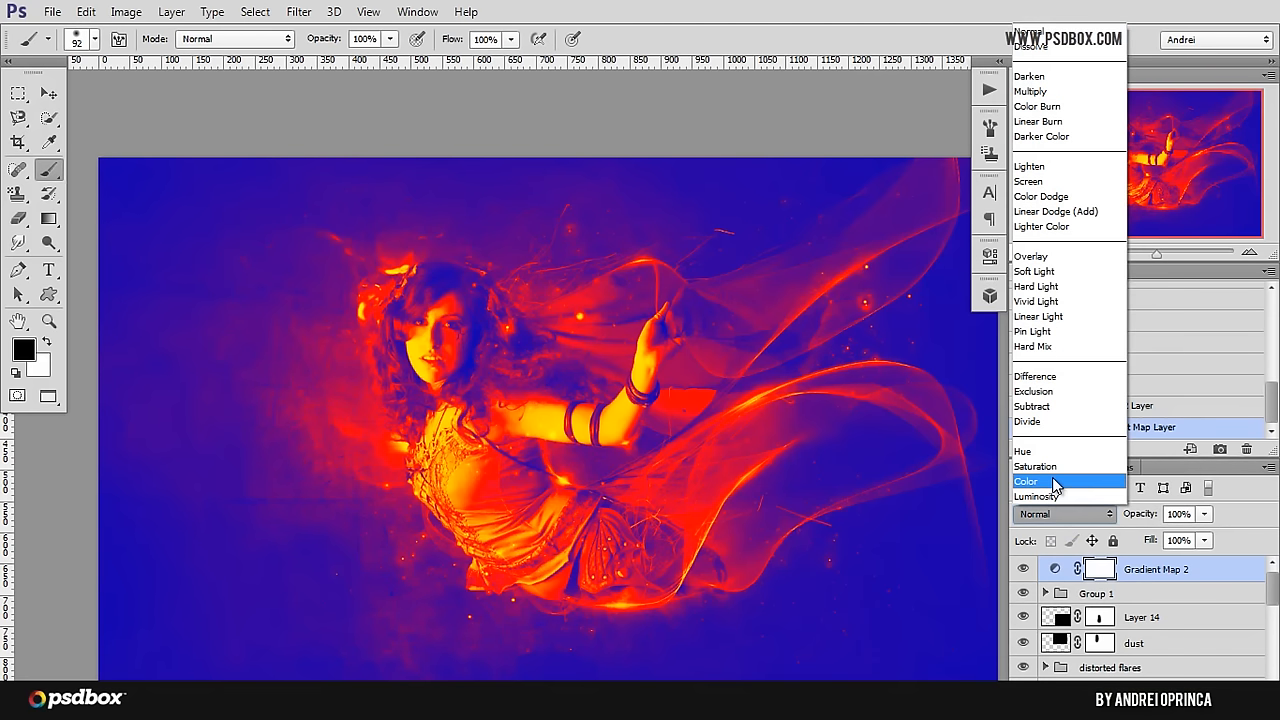
pyautogui.click(1058, 482)
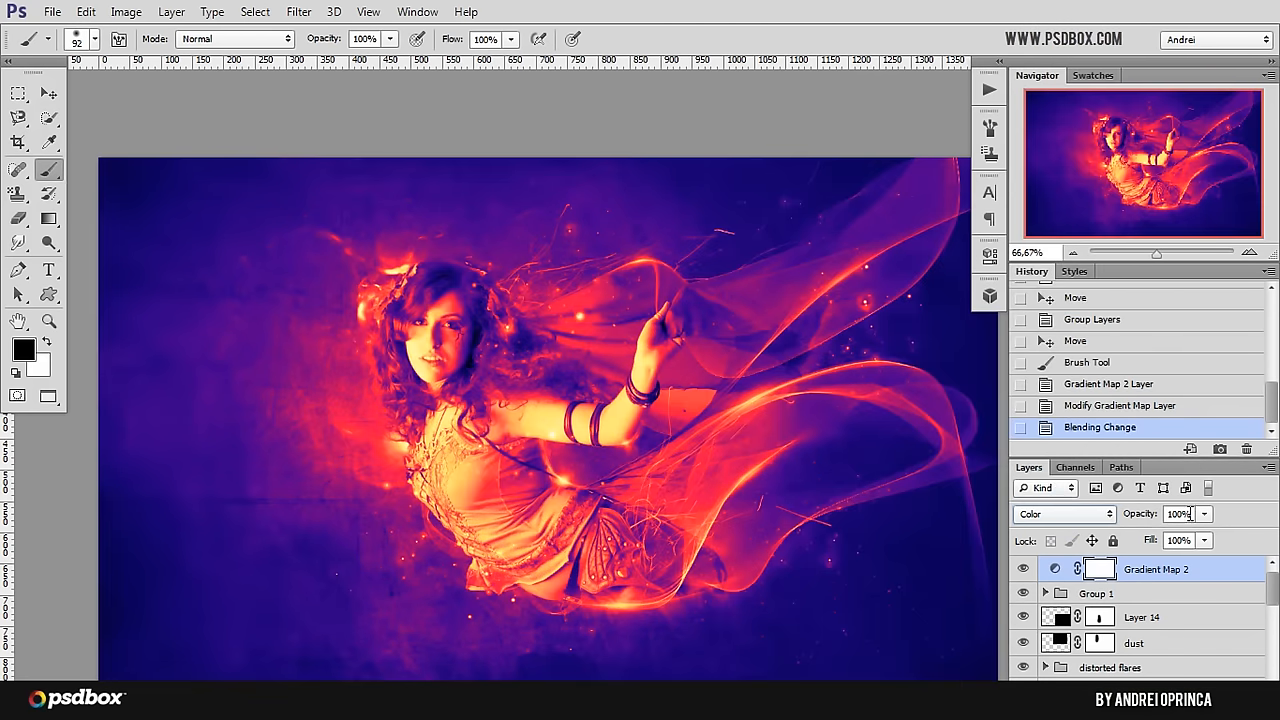
pyautogui.click(1190, 514)
pyautogui.write('10')
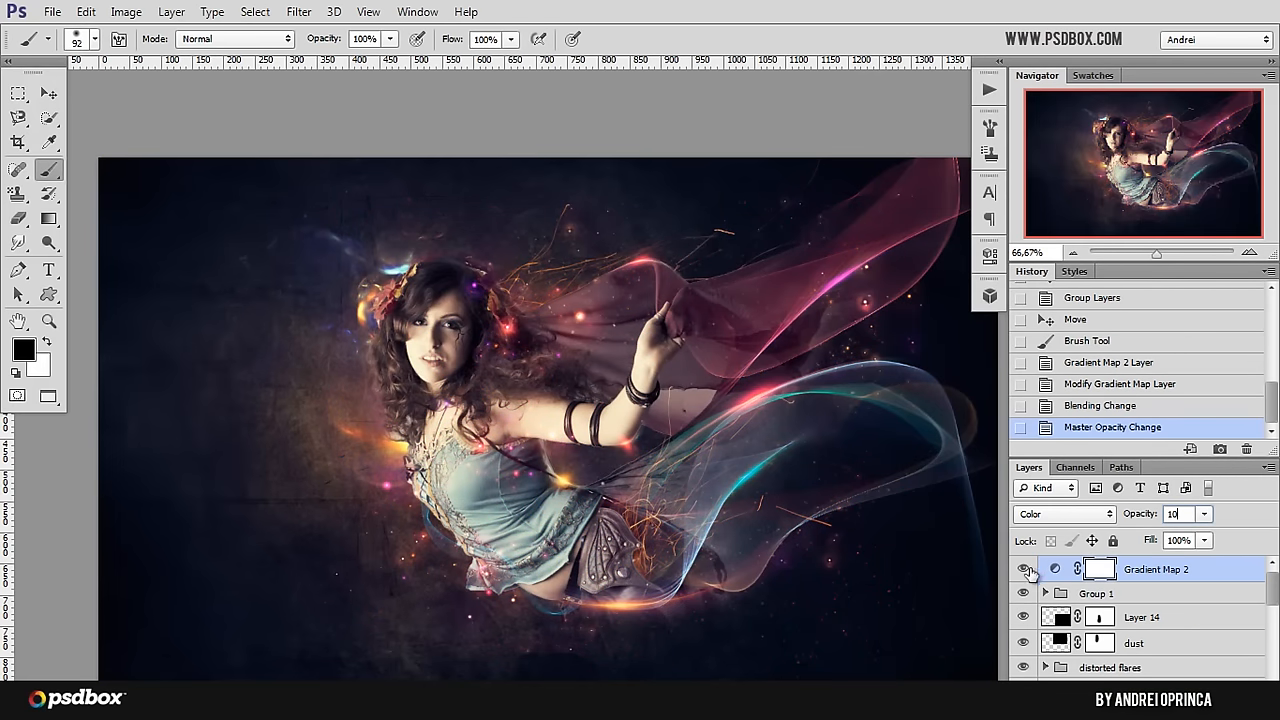
pyautogui.click(1023, 569)
pyautogui.click(1023, 569)
# Step: Add a Color Balance adjustment layer above the gradient map and set its Shadows to Cyan/Red -24, Magenta/Green 2 and Yellow/Blue -10
pyautogui.click(1166, 705)
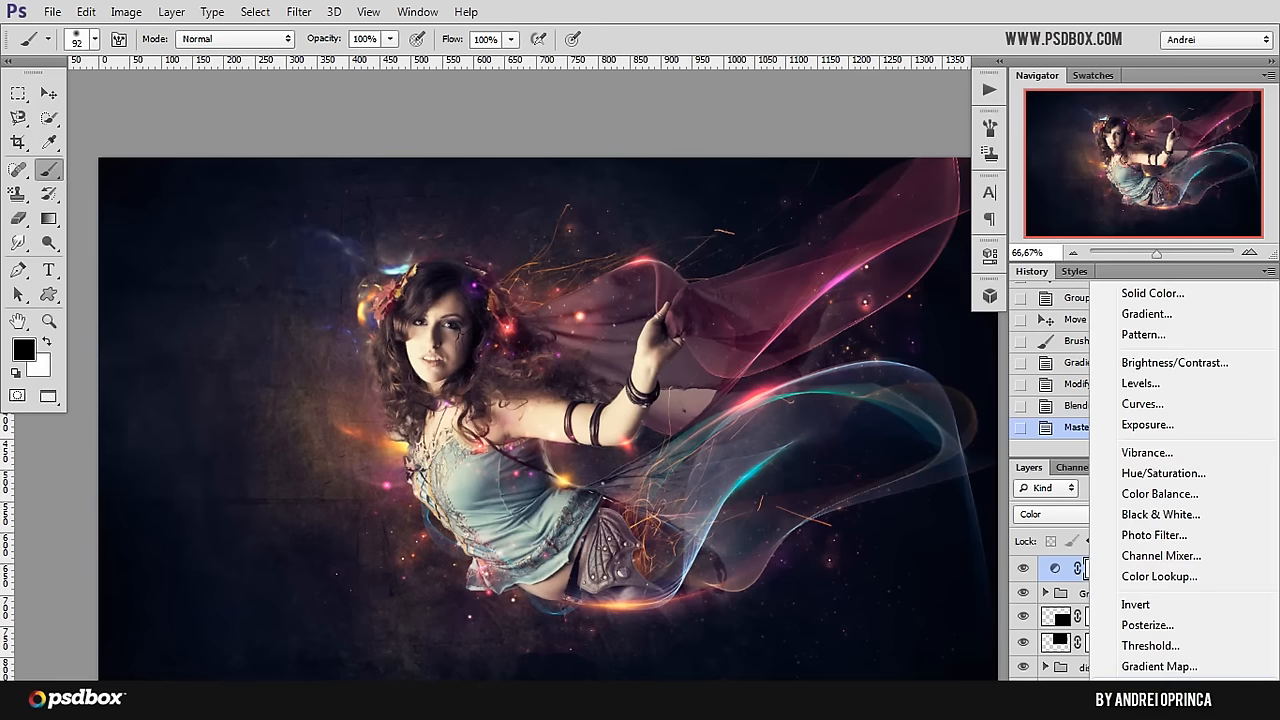
pyautogui.click(1160, 494)
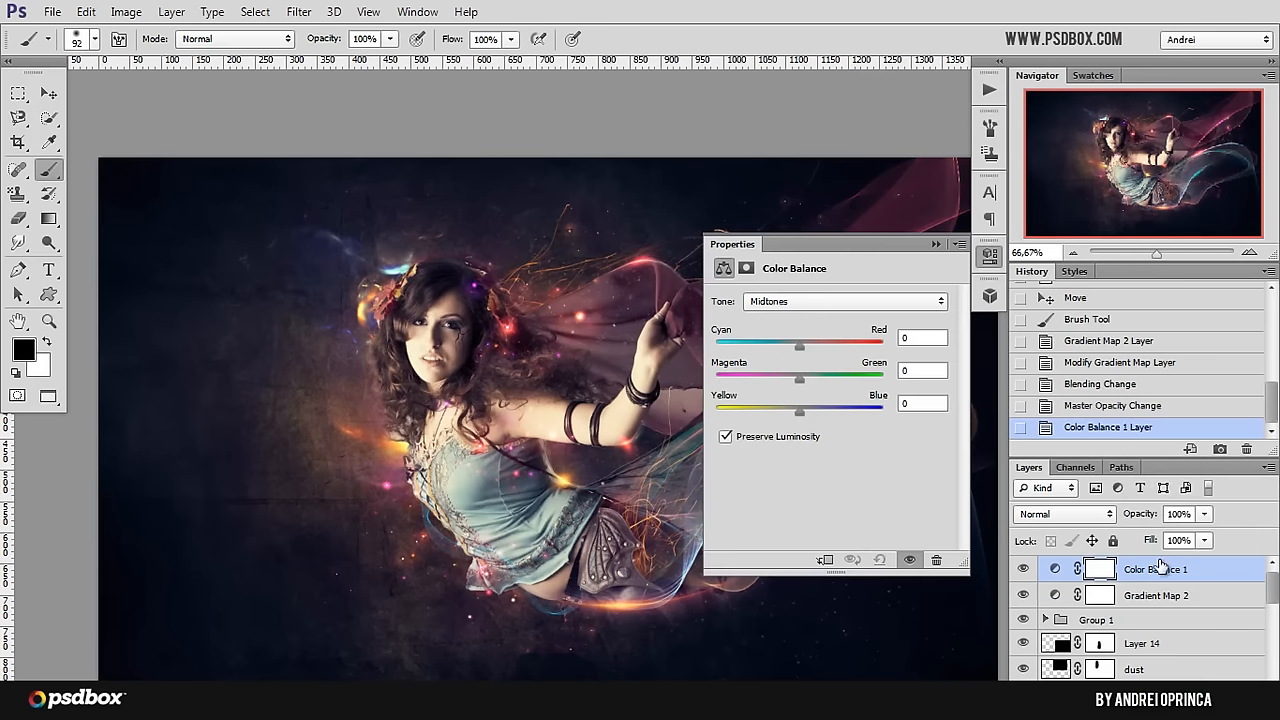
pyautogui.click(803, 303)
pyautogui.click(768, 318)
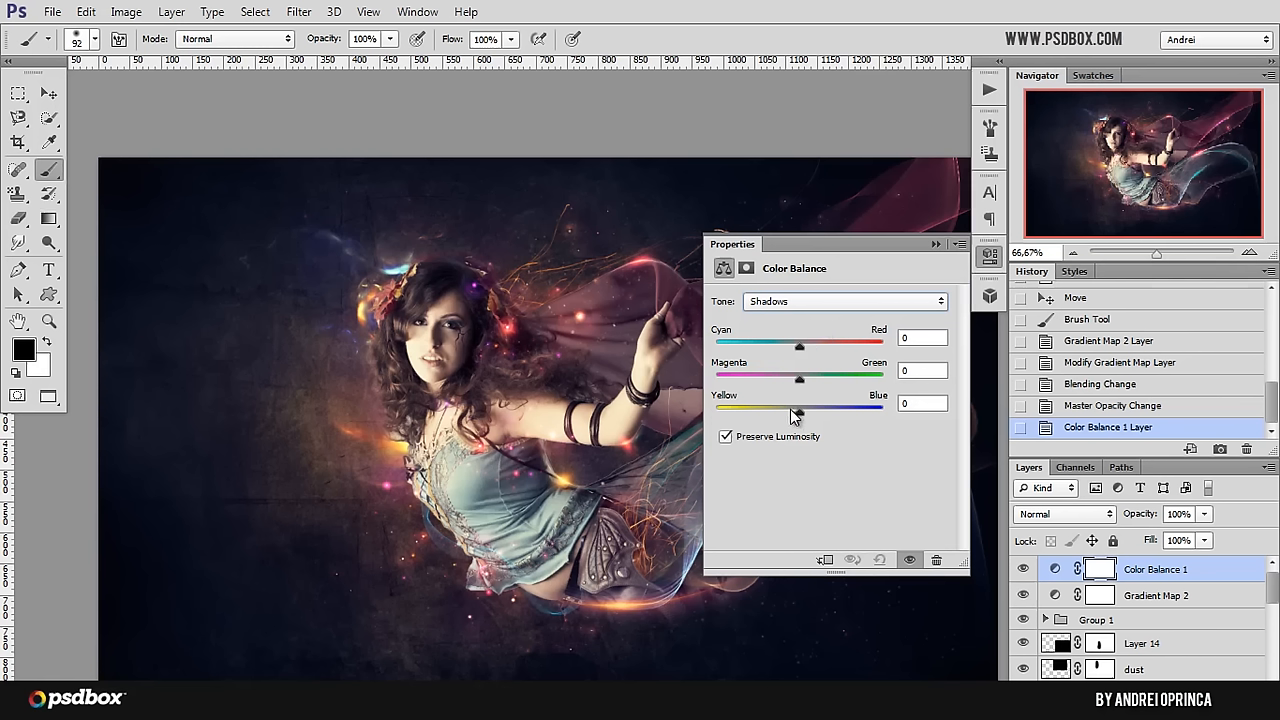
pyautogui.click(806, 304)
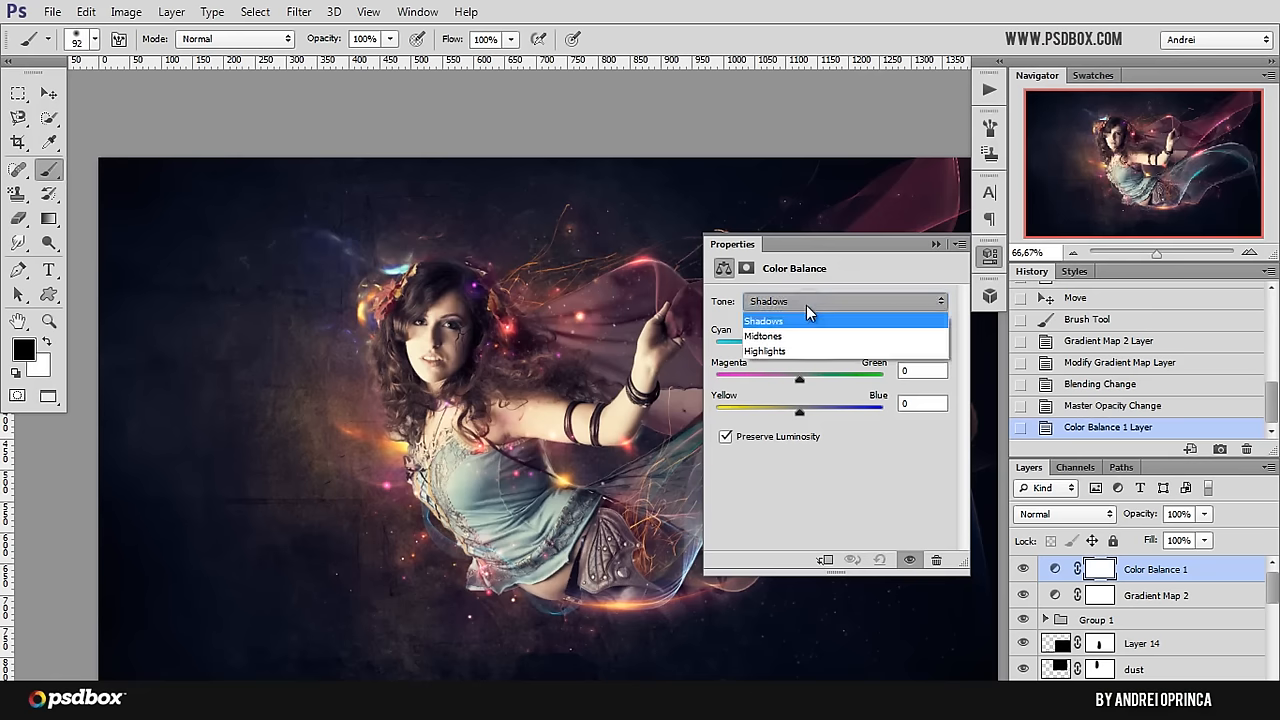
pyautogui.click(807, 318)
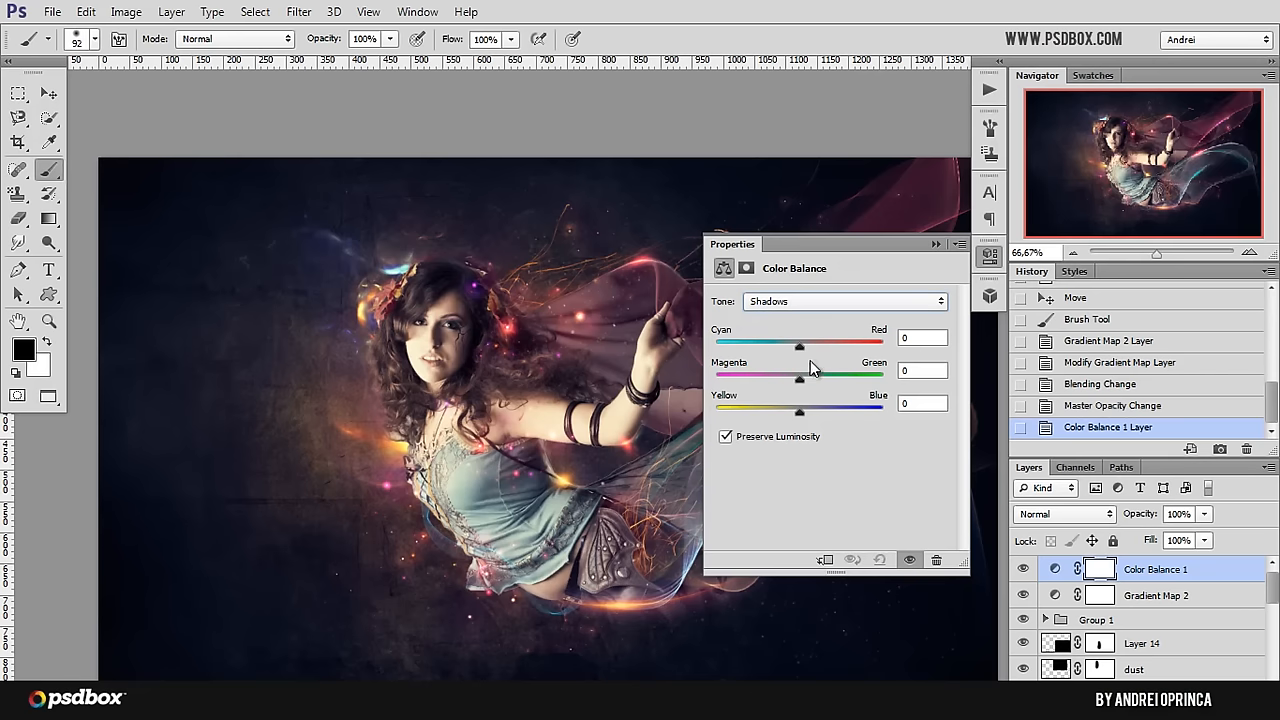
pyautogui.click(926, 337)
pyautogui.write('-24')
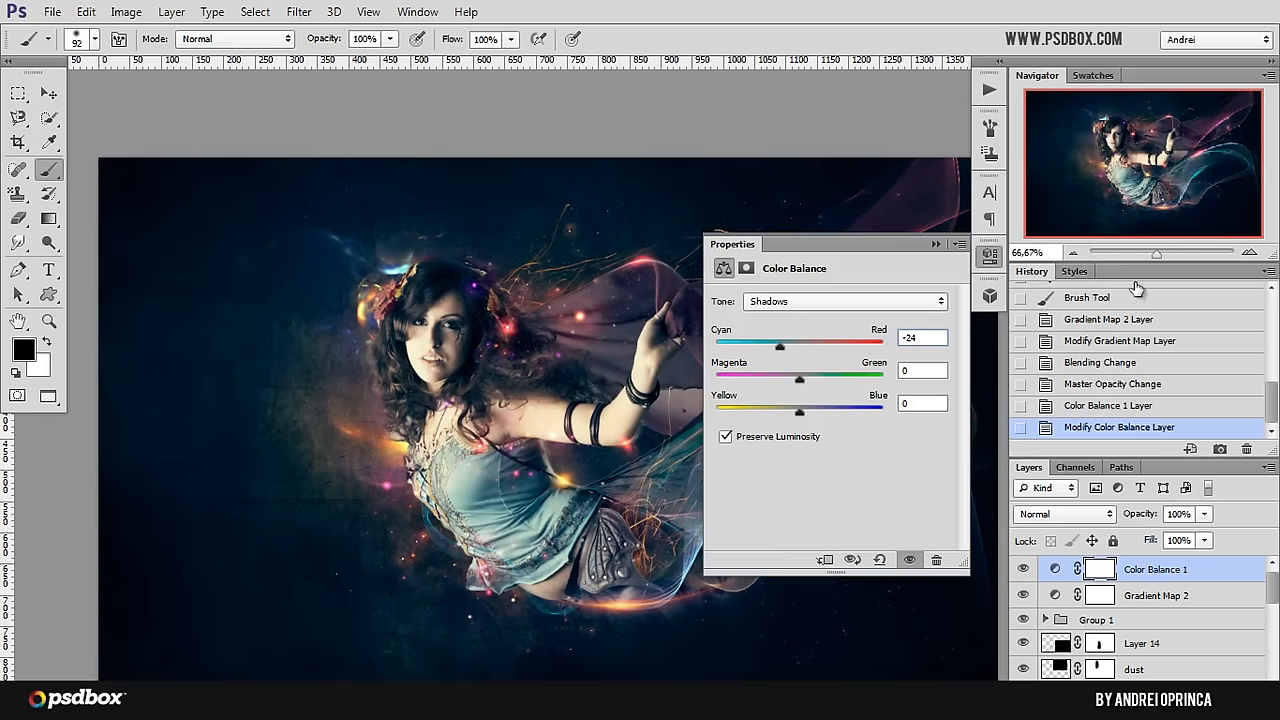
pyautogui.click(926, 371)
pyautogui.write('2')
pyautogui.click(931, 403)
pyautogui.write('-1')
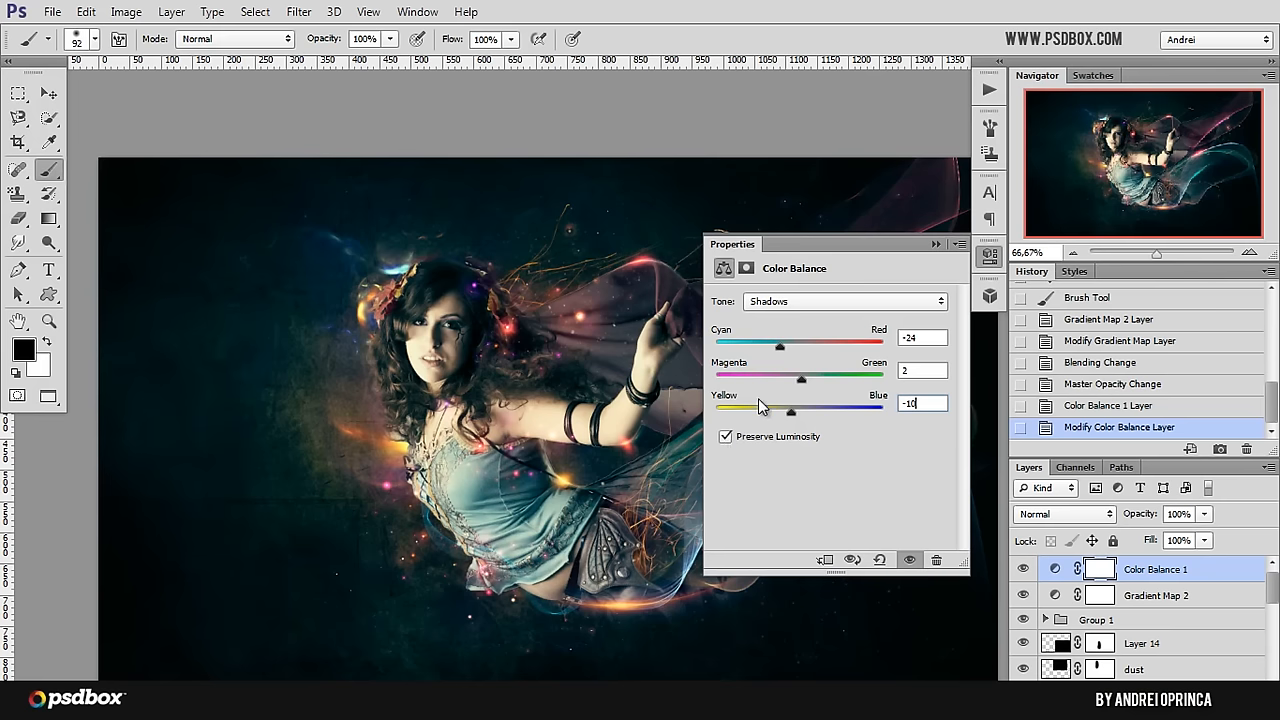
# Step: Set the color balance Midtones to Cyan/Red -11, Magenta/Green -8 and Yellow/Blue 1
pyautogui.click(821, 302)
pyautogui.click(792, 344)
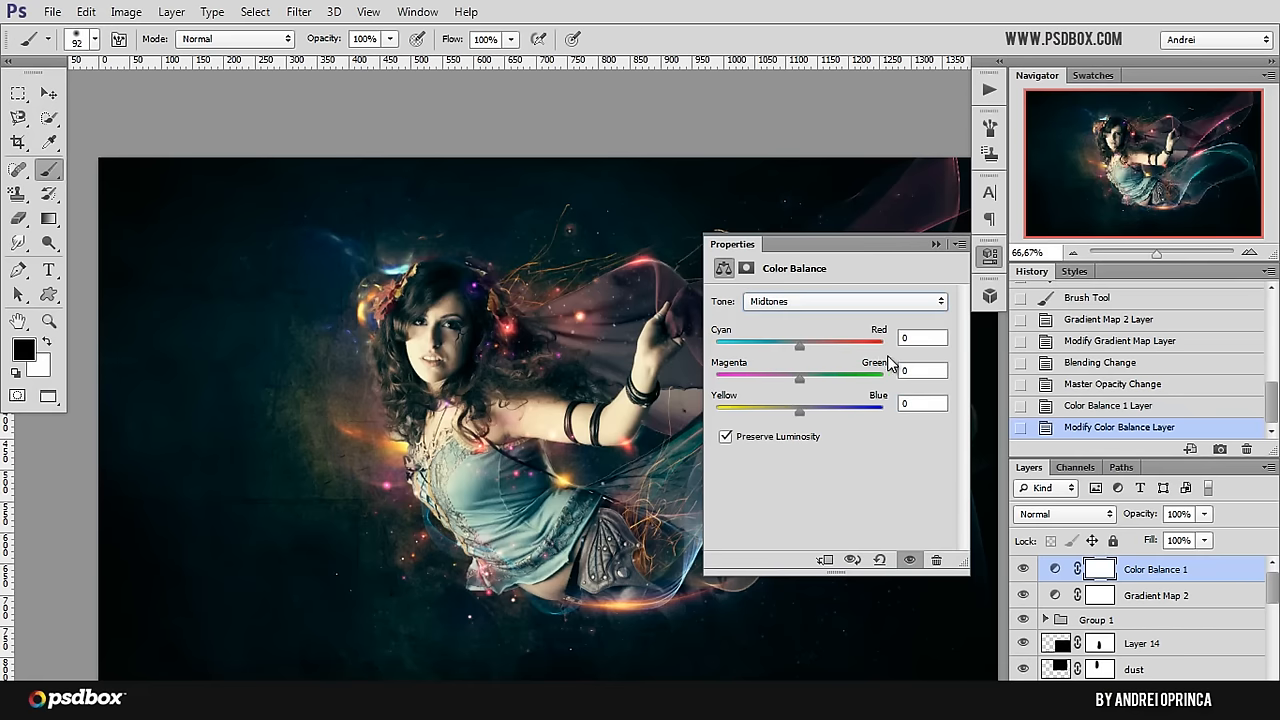
pyautogui.press('x')
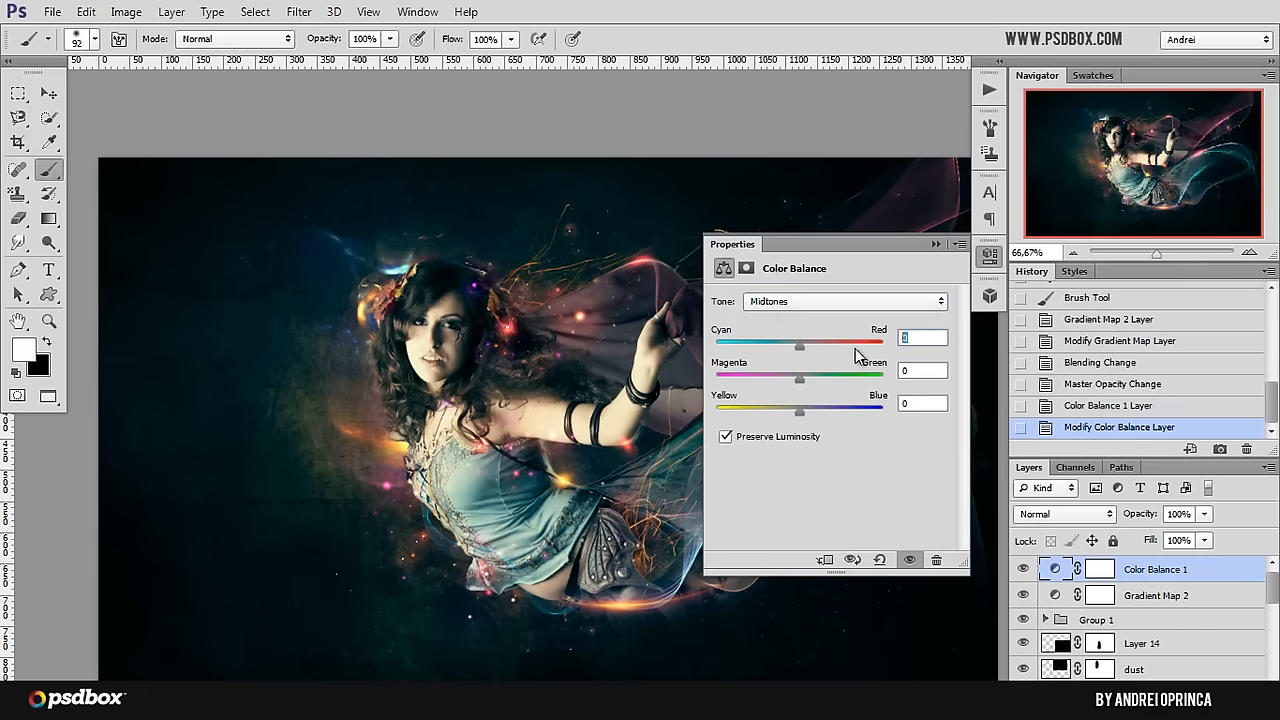
pyautogui.write('11')
pyautogui.click(925, 374)
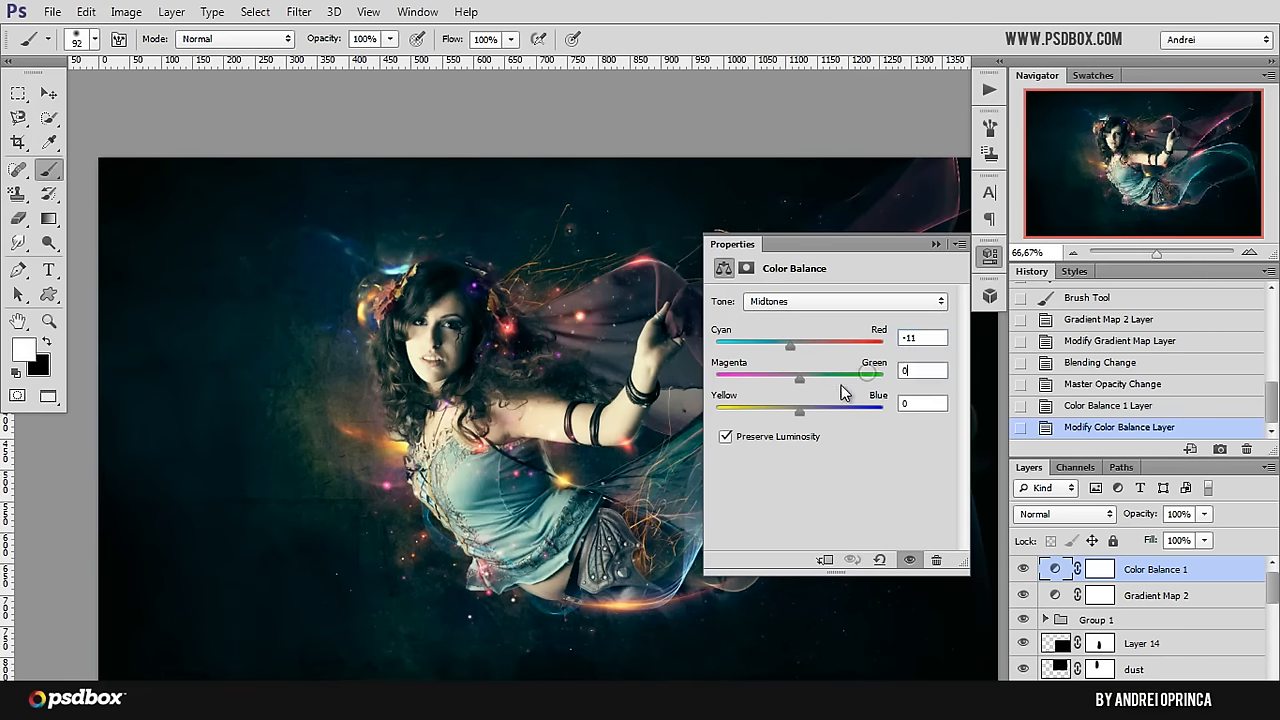
pyautogui.write('-8')
pyautogui.press('Tab')
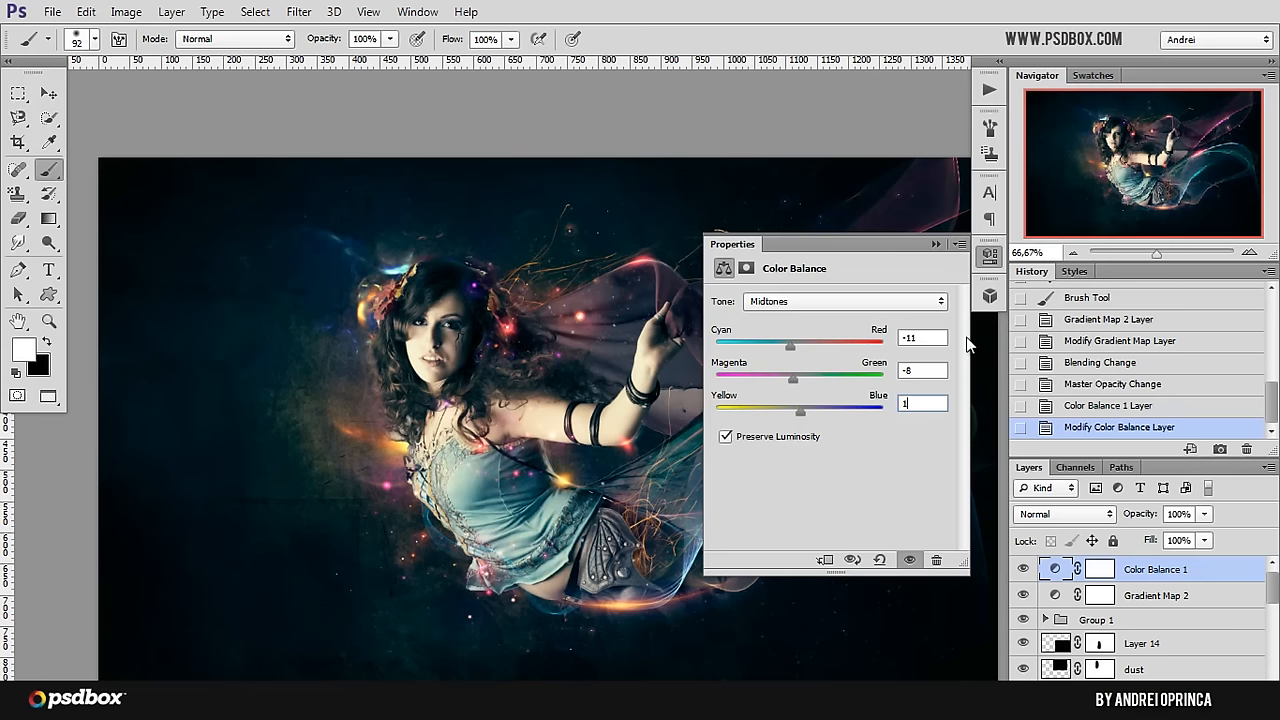
# Step: Set the color balance Highlights to Cyan/Red +21 and Magenta/Green 8, and close the adjustment's settings
pyautogui.click(886, 301)
pyautogui.click(805, 360)
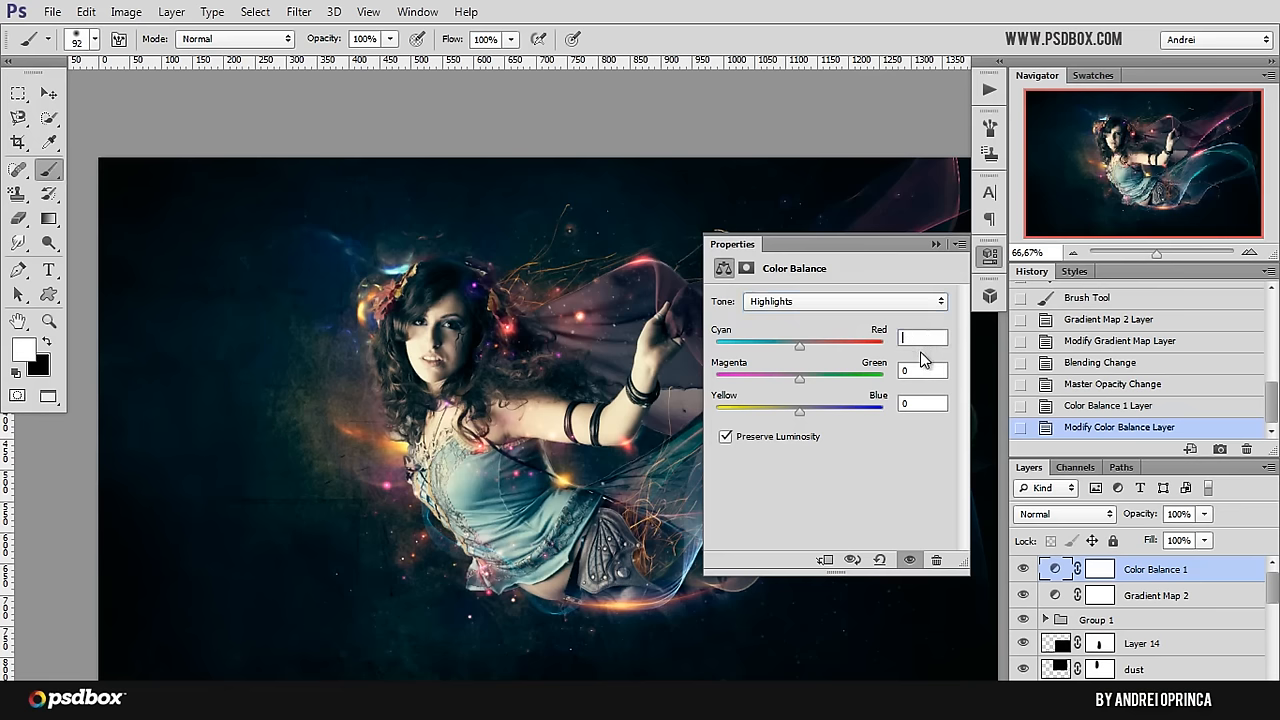
pyautogui.write('+21')
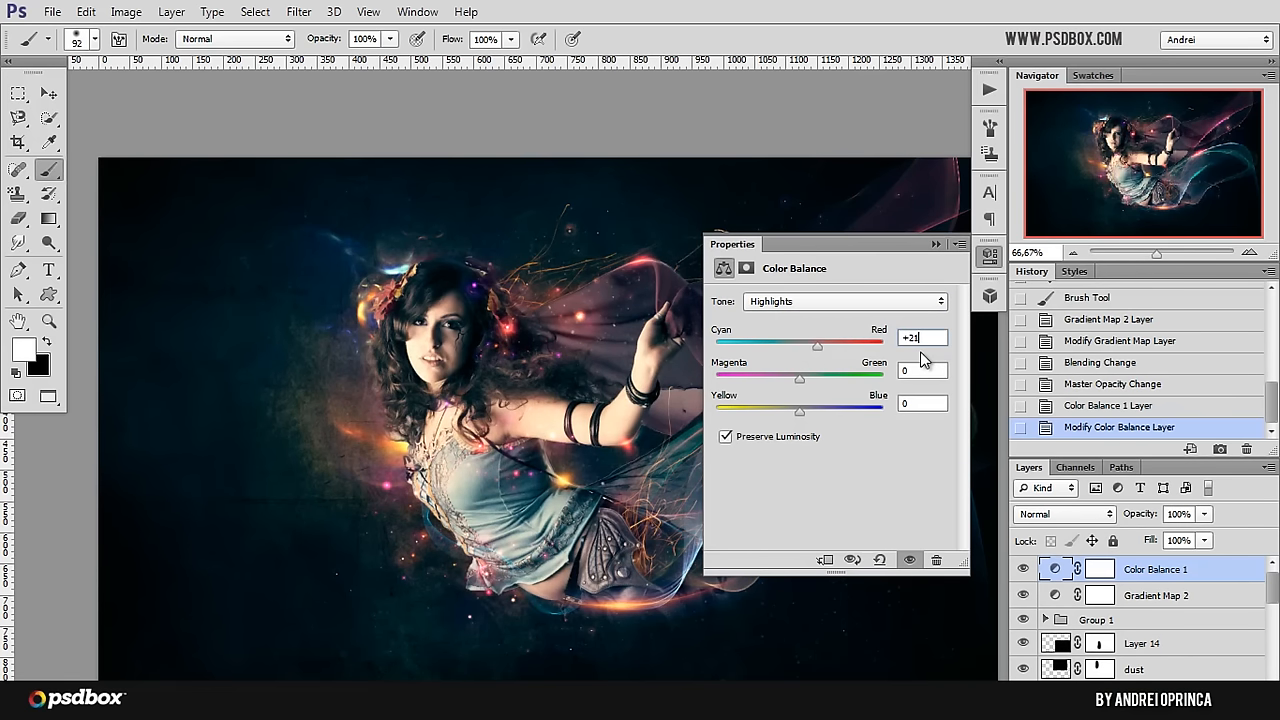
pyautogui.write('8')
pyautogui.press('Tab')
pyautogui.click(939, 244)
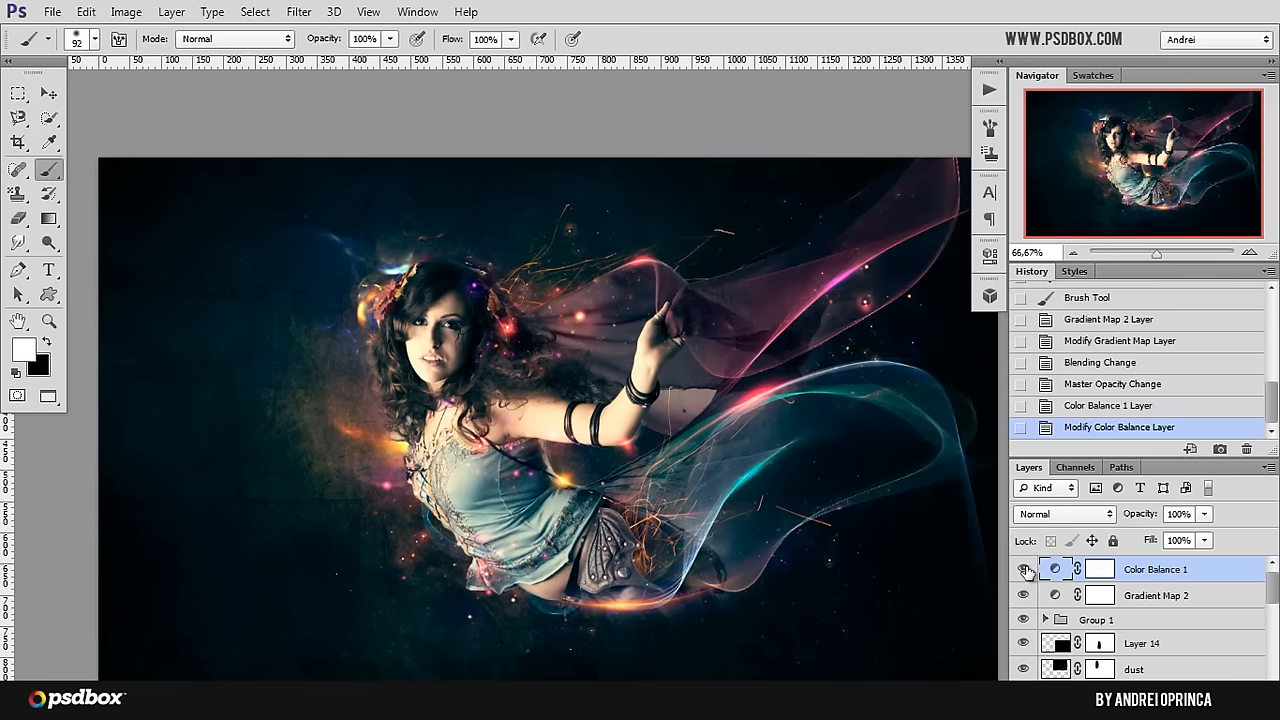
# Step: Compare the image with the Color Balance 1 and Gradient Map 2 layers hidden and shown, leaving both visible
pyautogui.click(1023, 569)
pyautogui.click(1023, 569)
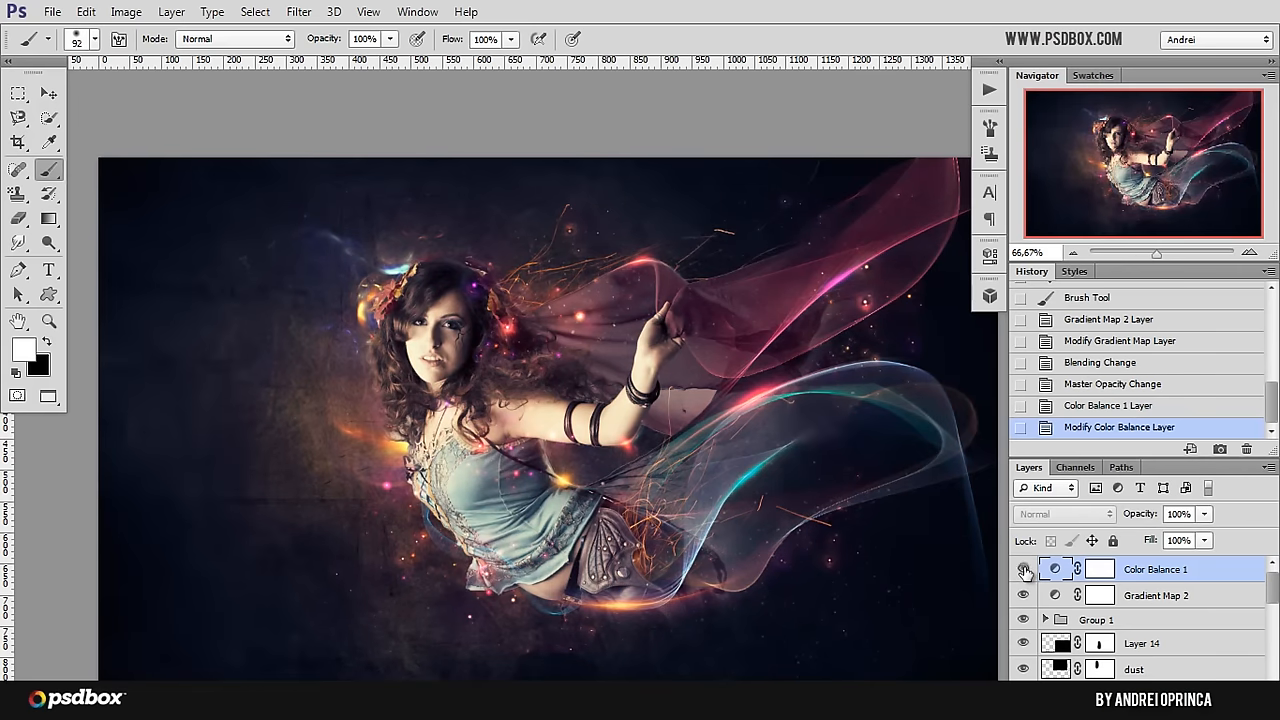
pyautogui.click(1023, 569)
pyautogui.click(1023, 569)
pyautogui.click(1023, 569)
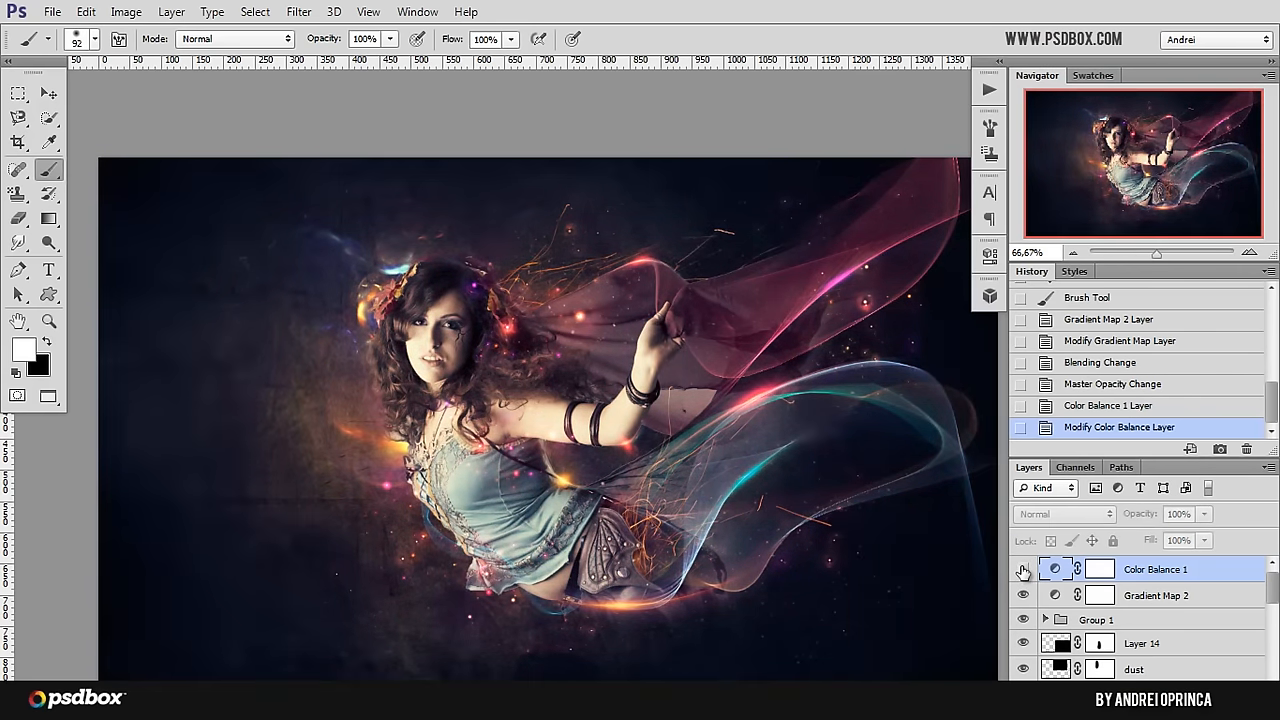
pyautogui.click(1023, 569)
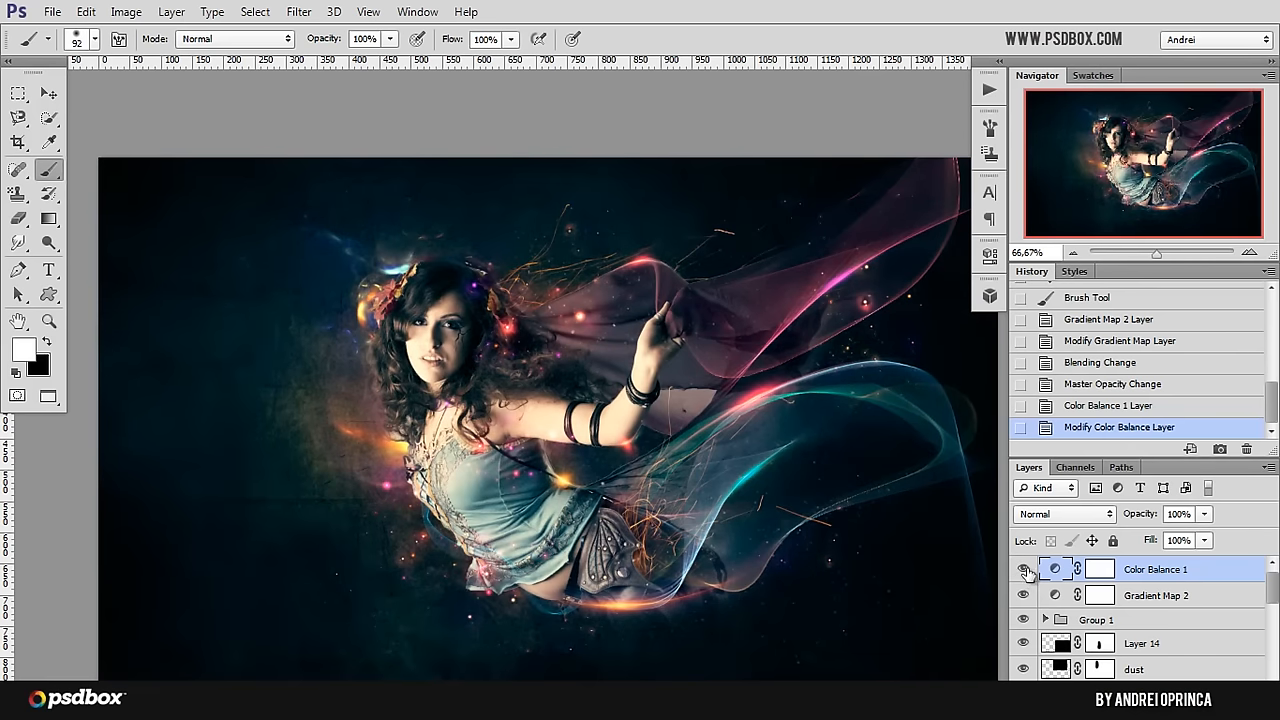
pyautogui.click(1023, 569)
pyautogui.click(1023, 569)
pyautogui.click(1023, 595)
pyautogui.click(1023, 595)
pyautogui.click(1023, 596)
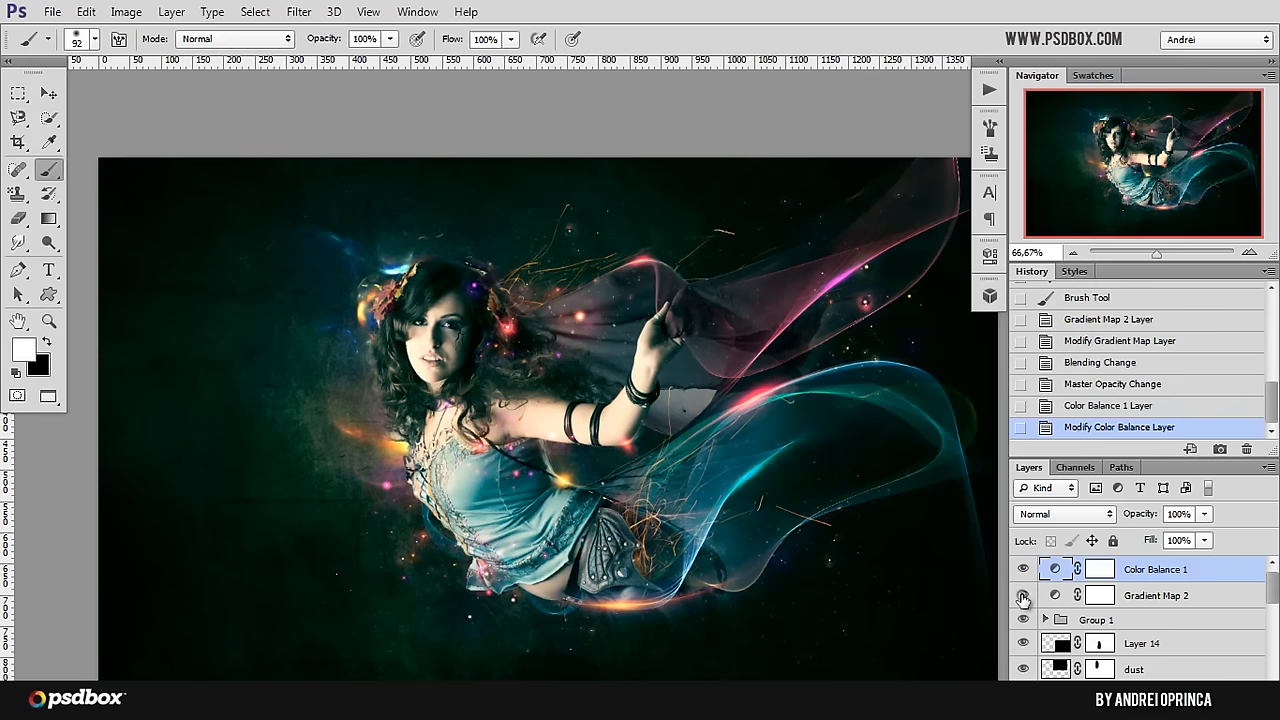
pyautogui.click(1022, 596)
pyautogui.click(1022, 572)
pyautogui.click(1022, 572)
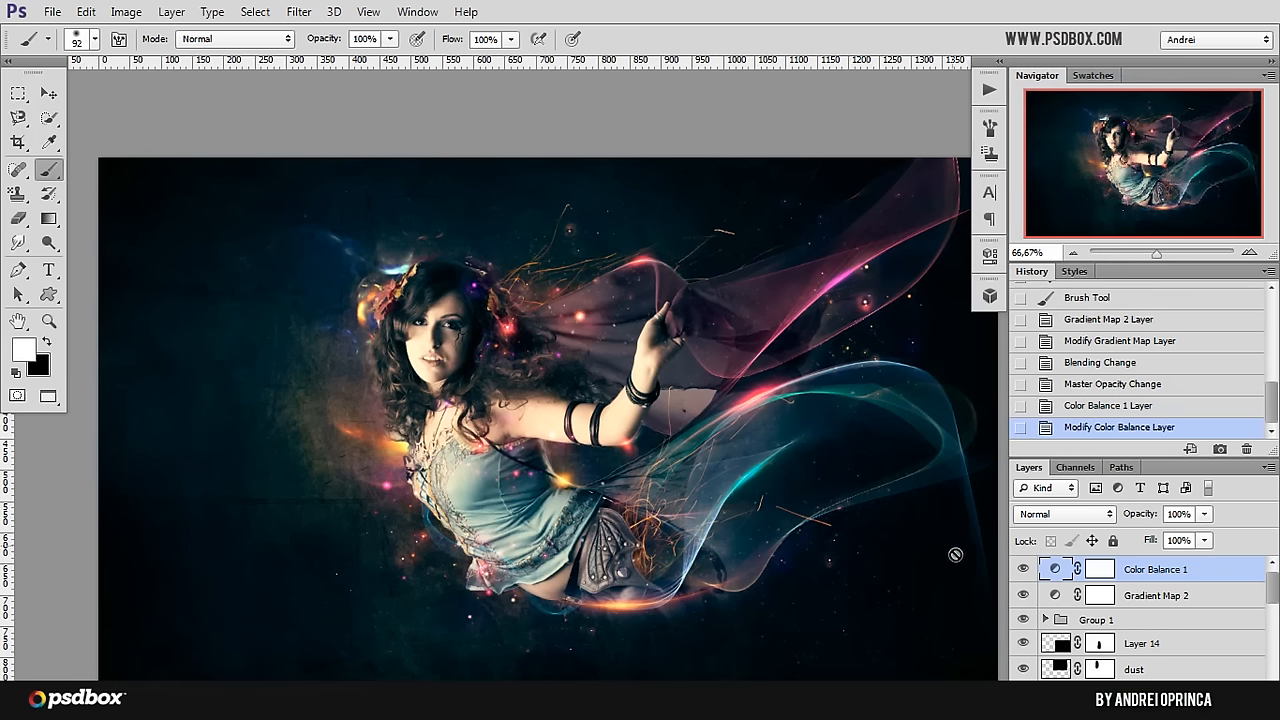
pyautogui.click(1022, 571)
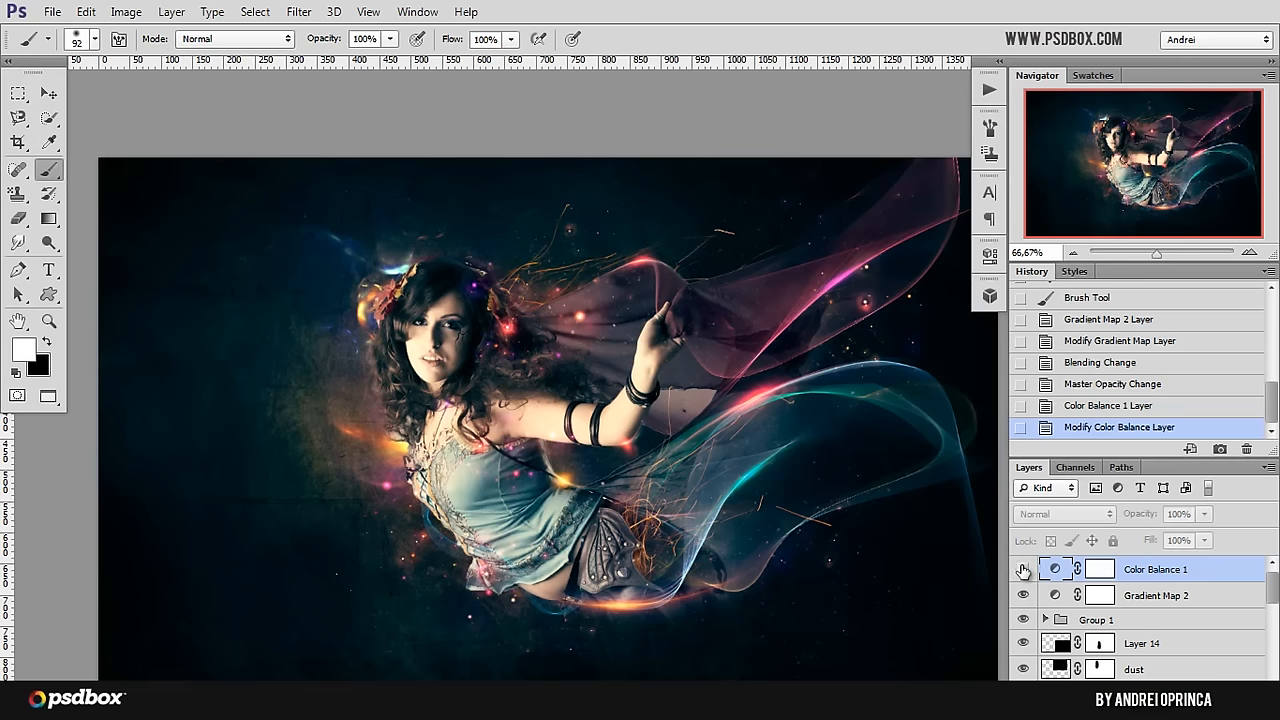
pyautogui.click(1020, 573)
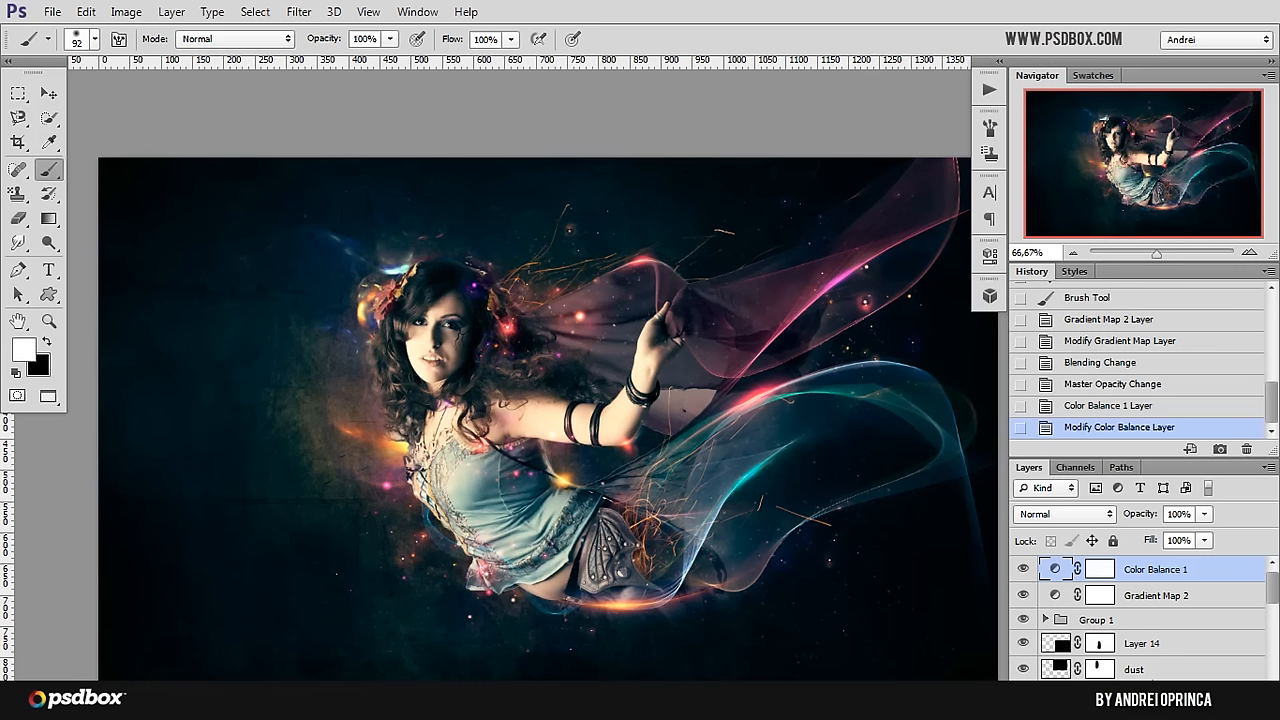
# Step: Add a Photo Filter adjustment layer above Color Balance 1 using the Orange filter with a density of 46%
pyautogui.click(1149, 706)
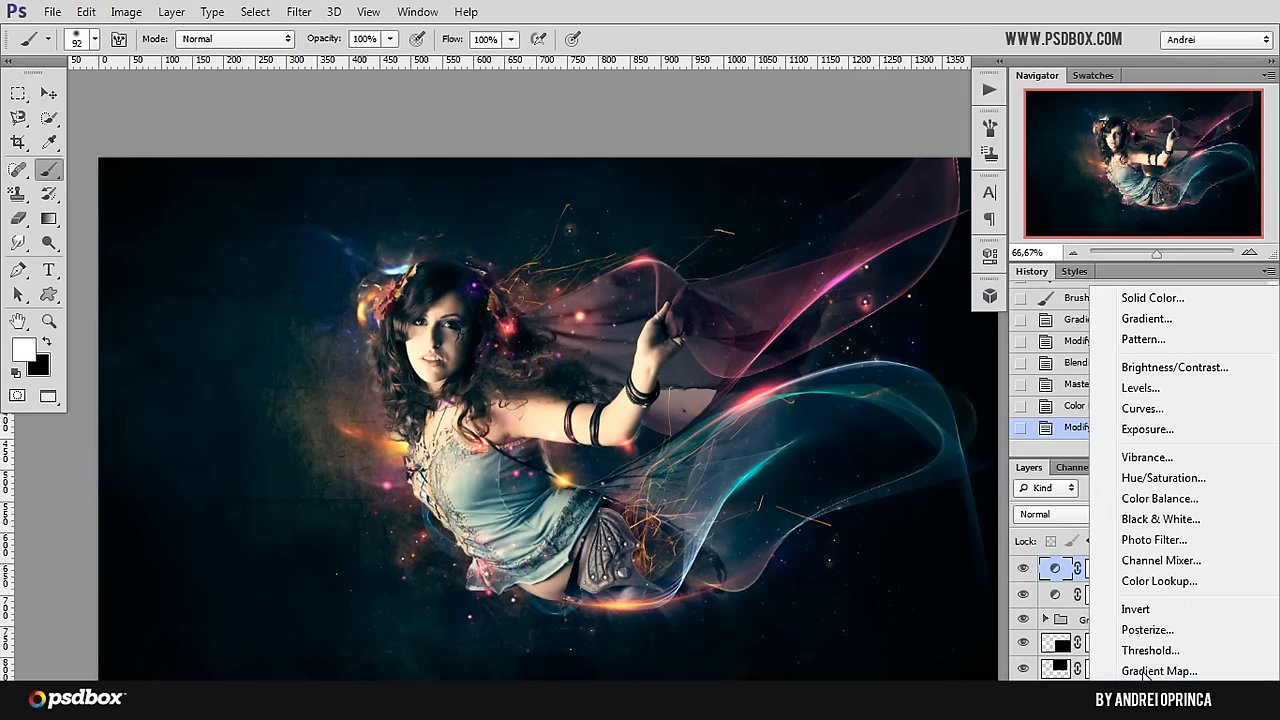
pyautogui.click(1155, 540)
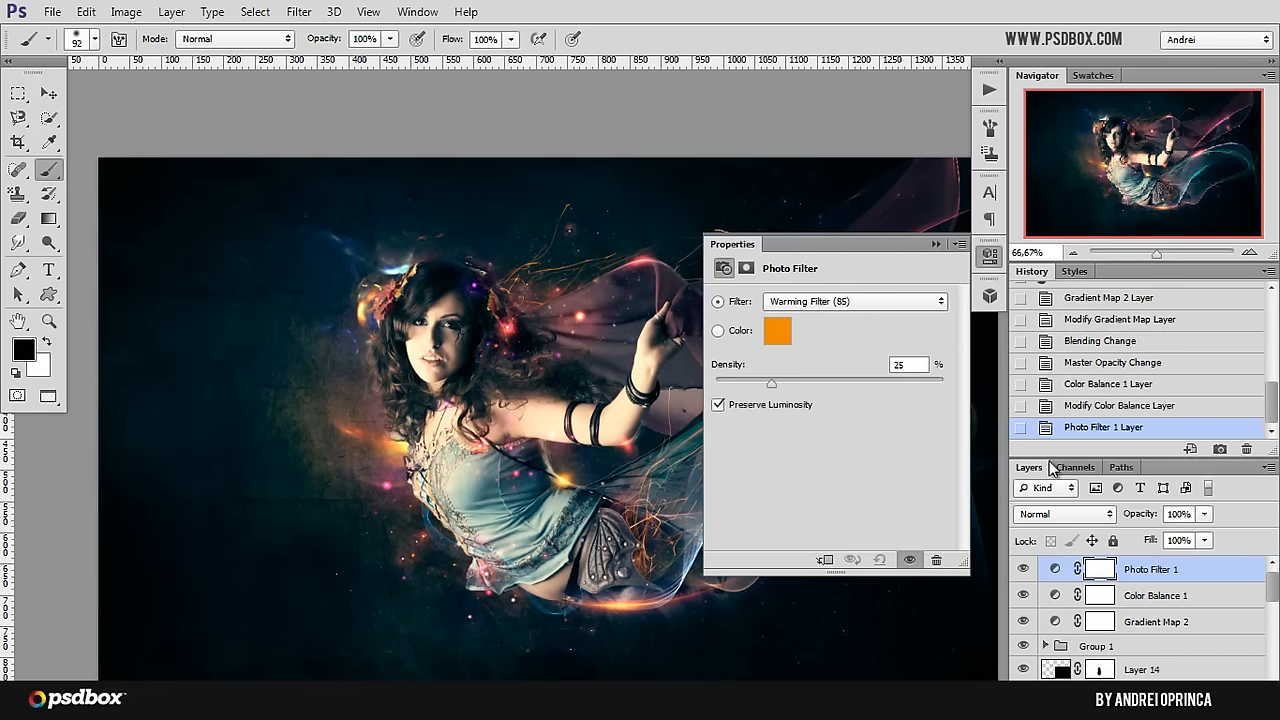
pyautogui.click(859, 300)
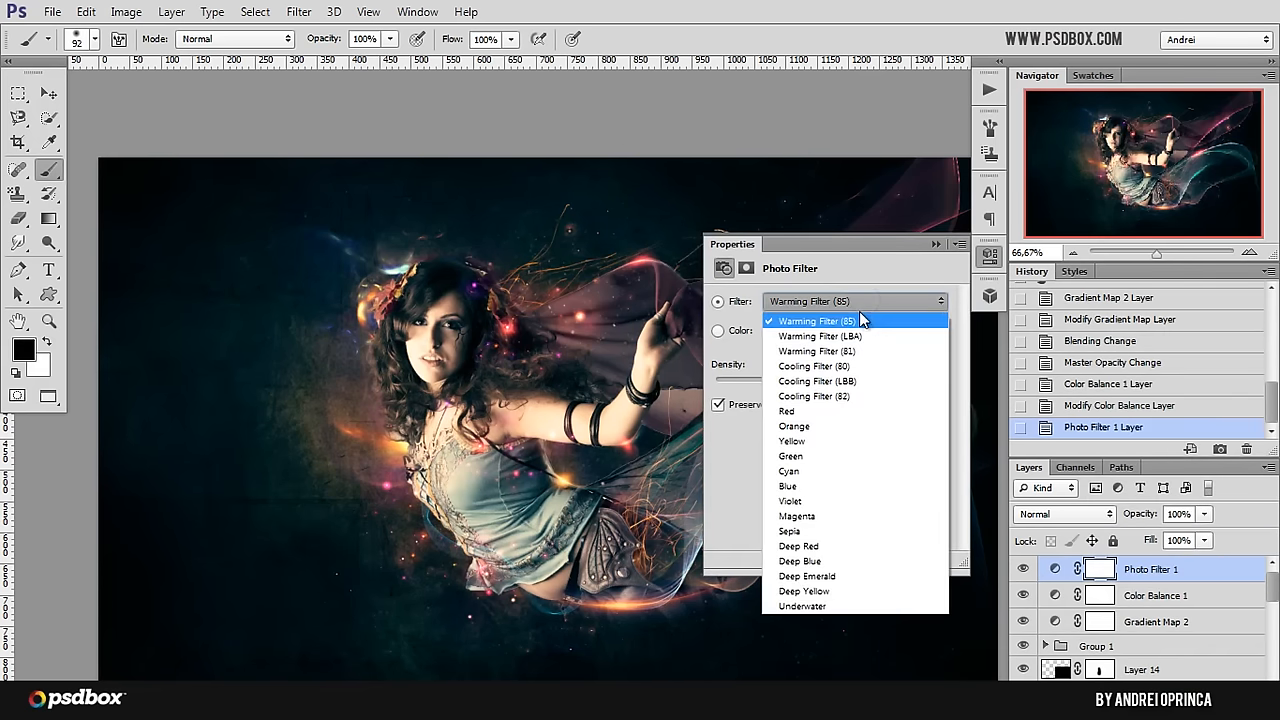
pyautogui.click(810, 427)
pyautogui.click(910, 364)
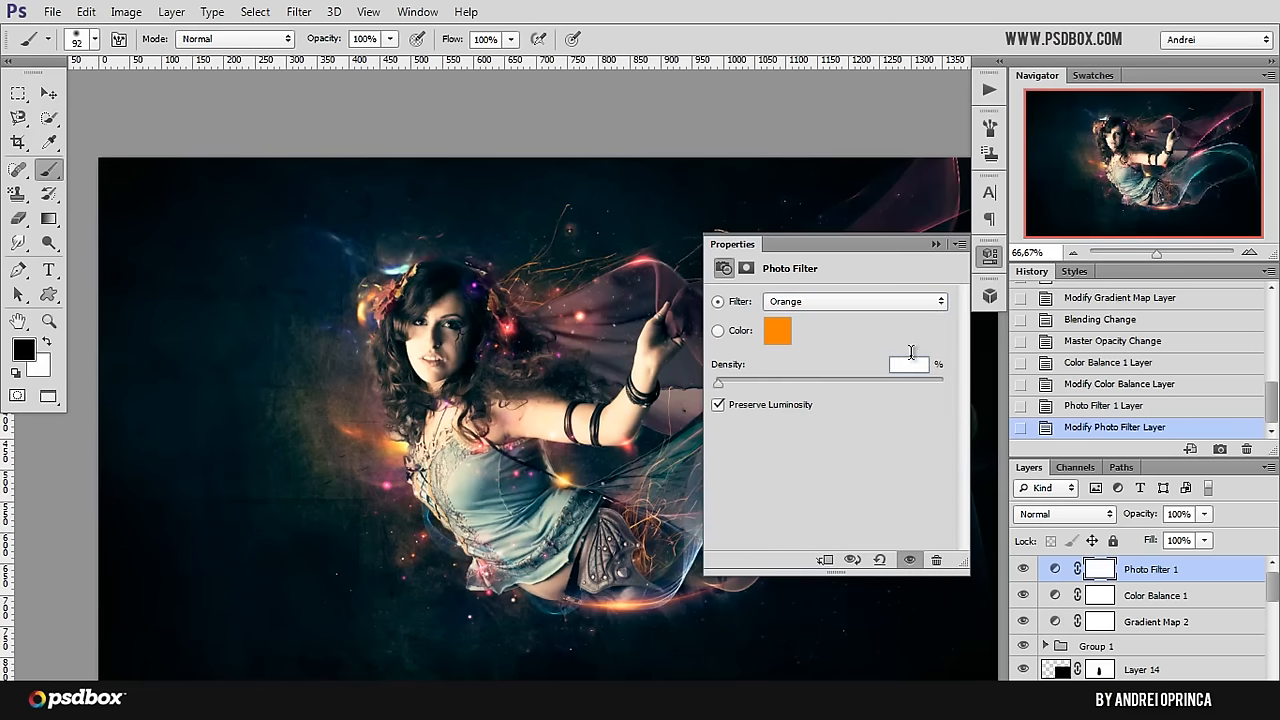
pyautogui.write('46')
# Step: Set the Photo Filter 1 layer to Multiply at 10% opacity and compare the image with it hidden and shown
pyautogui.click(1052, 514)
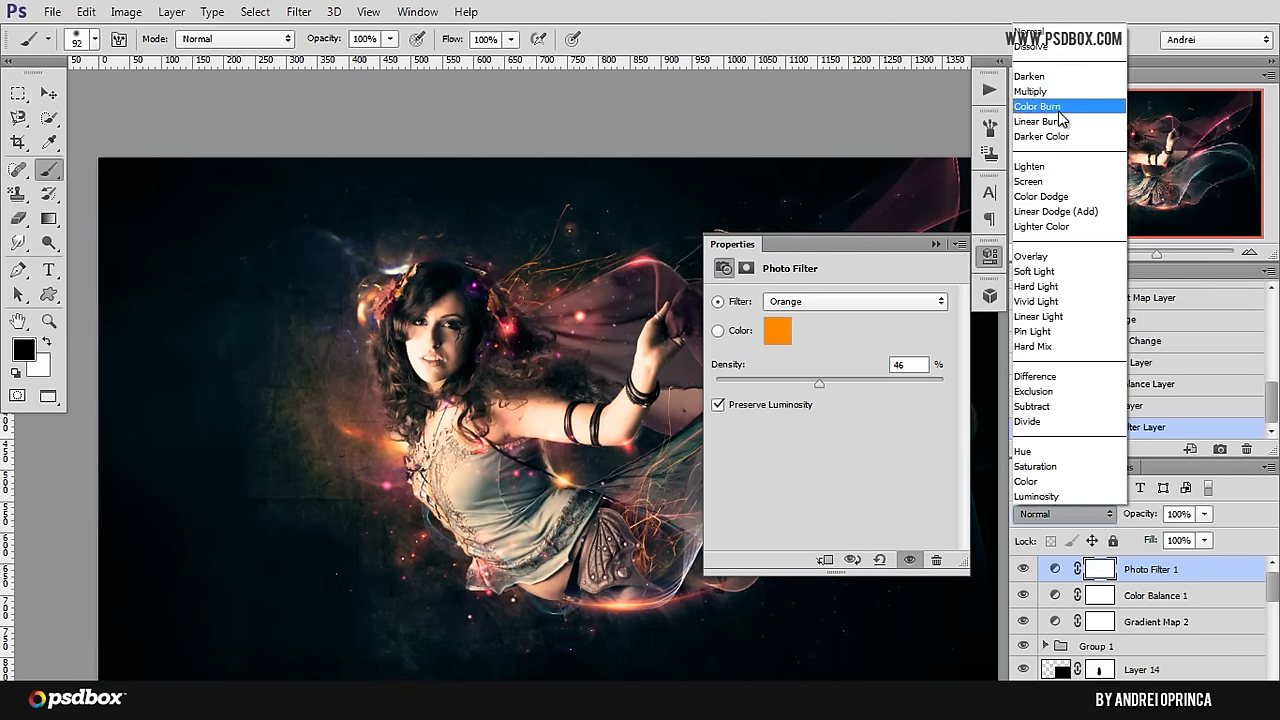
pyautogui.click(1049, 93)
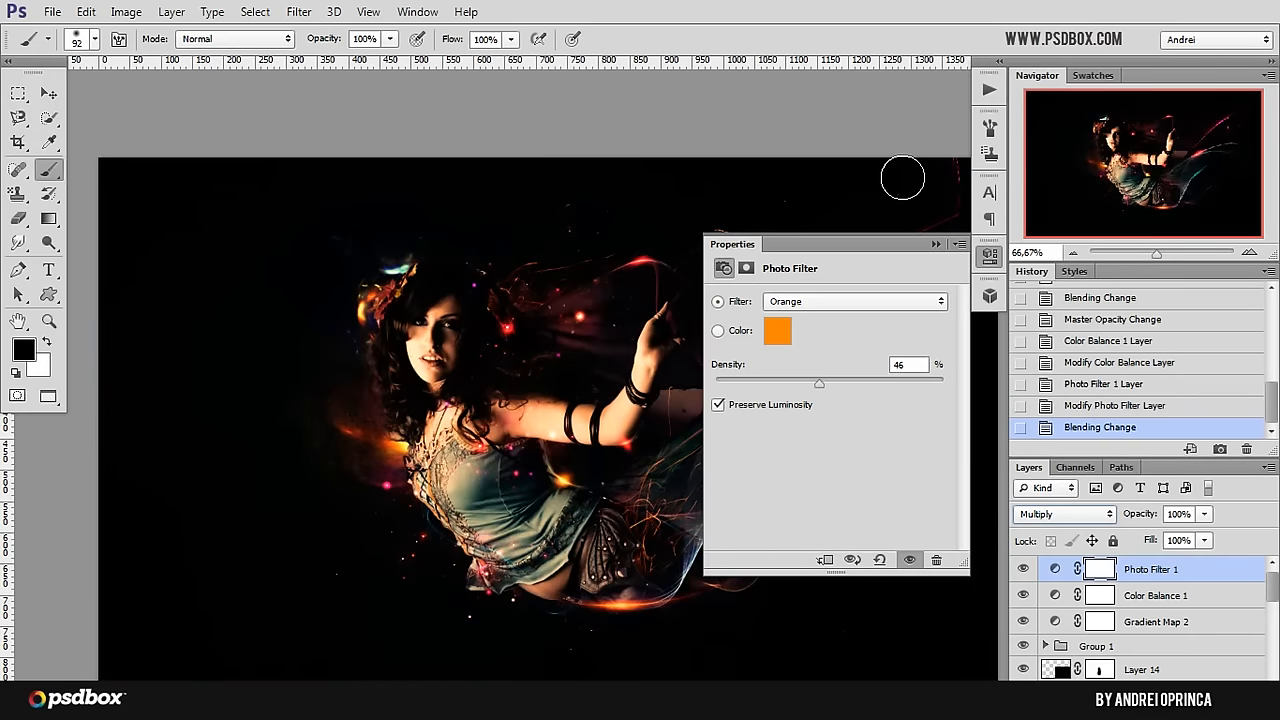
pyautogui.click(936, 245)
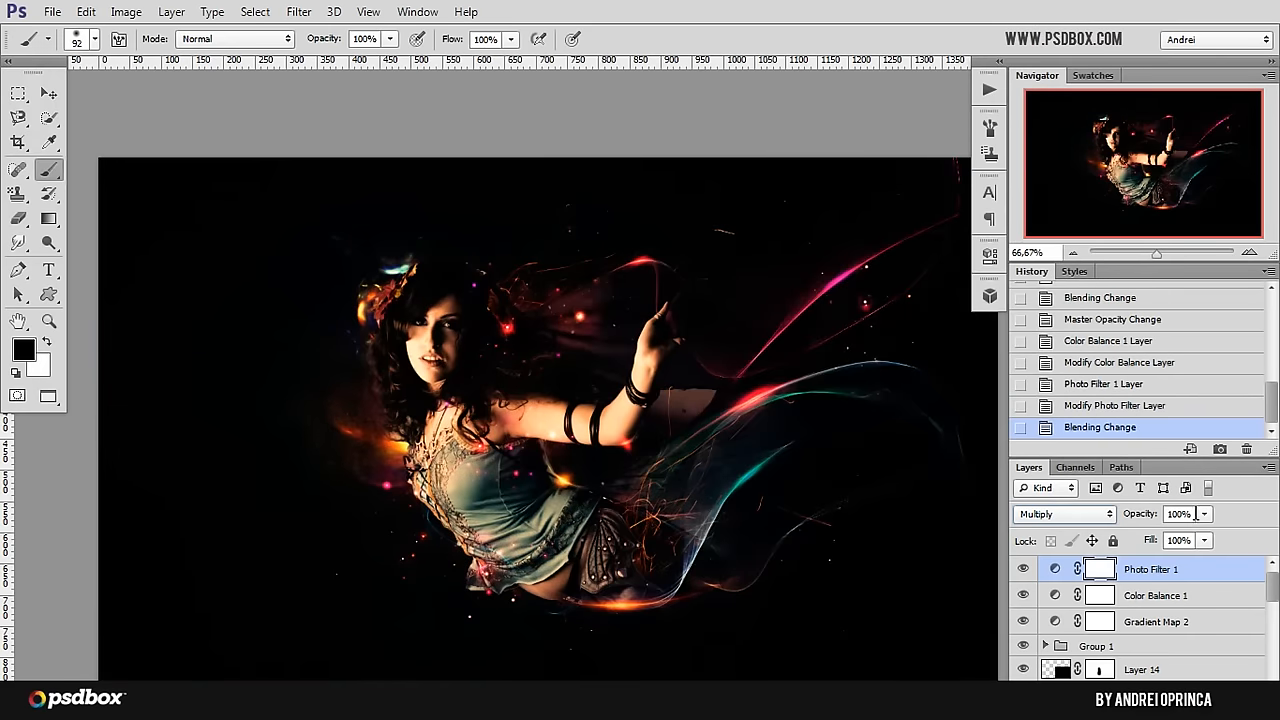
pyautogui.click(1195, 513)
pyautogui.write('10')
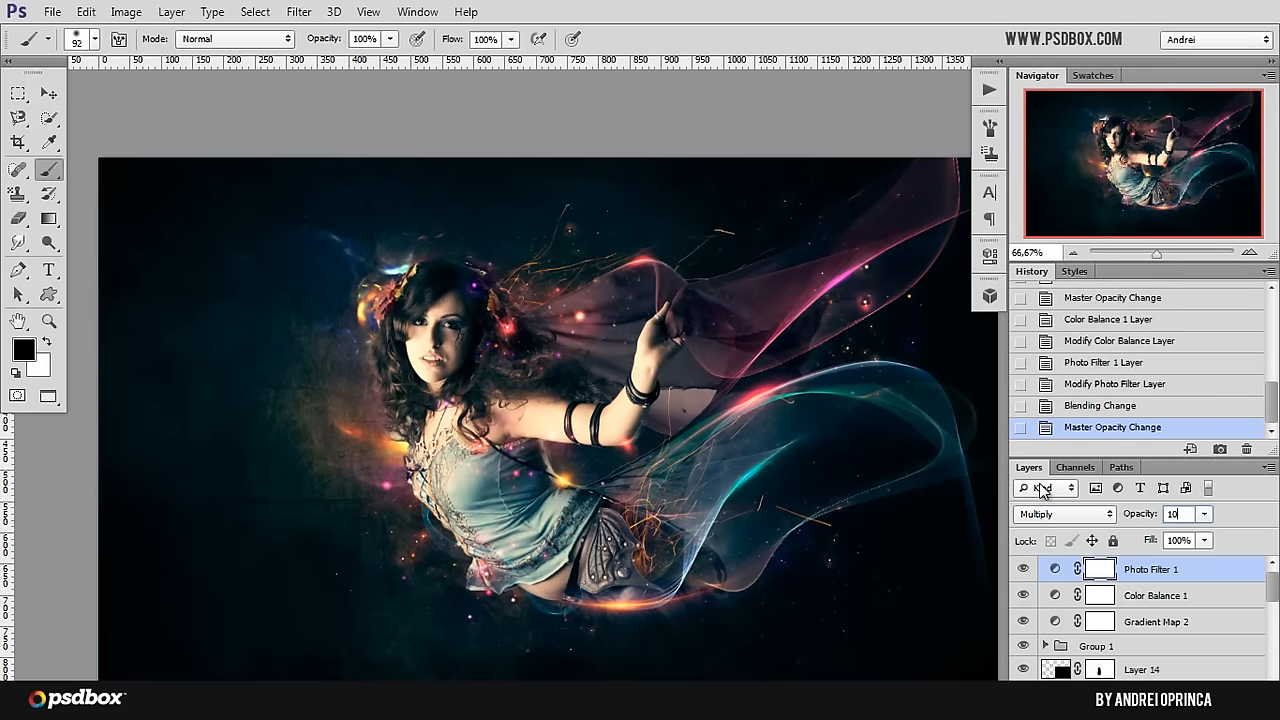
pyautogui.click(1022, 569)
pyautogui.click(1022, 569)
pyautogui.moveTo(828, 427)
pyautogui.mouseDown()
pyautogui.moveTo(786, 391)
pyautogui.moveTo(808, 415)
pyautogui.mouseUp()
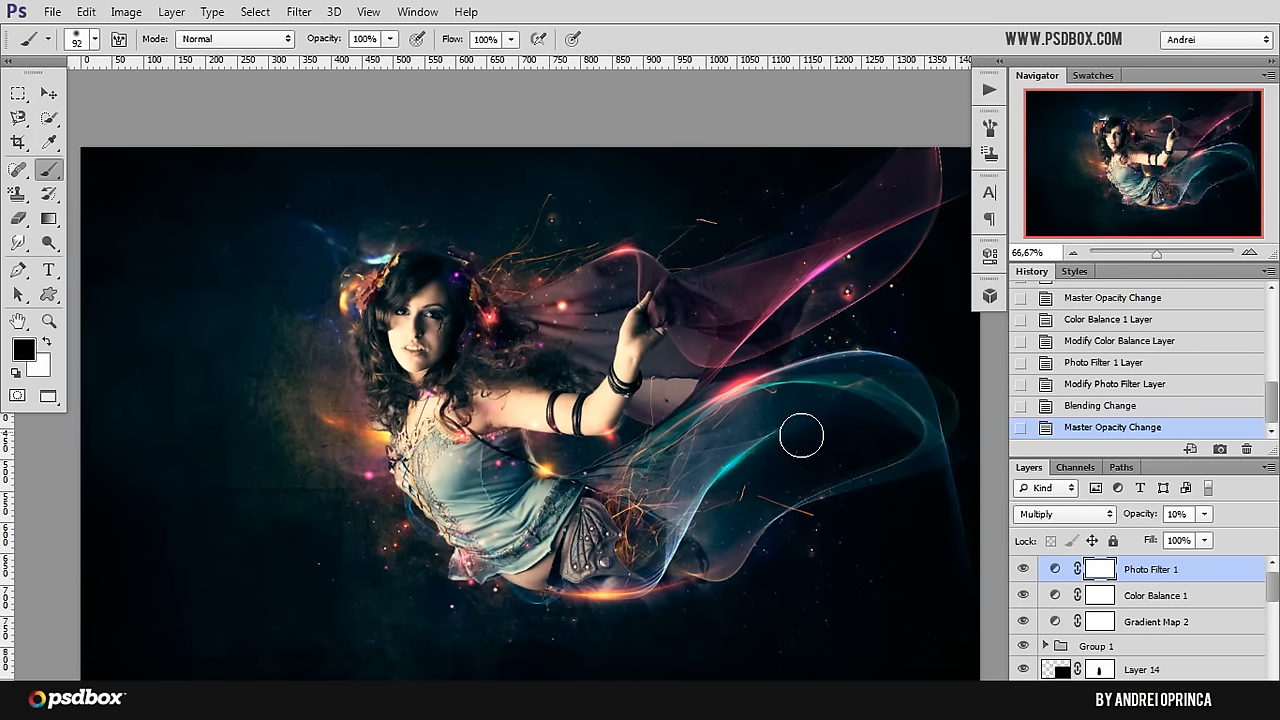
pyautogui.moveTo(1273, 586); pyautogui.dragTo(1273, 664)
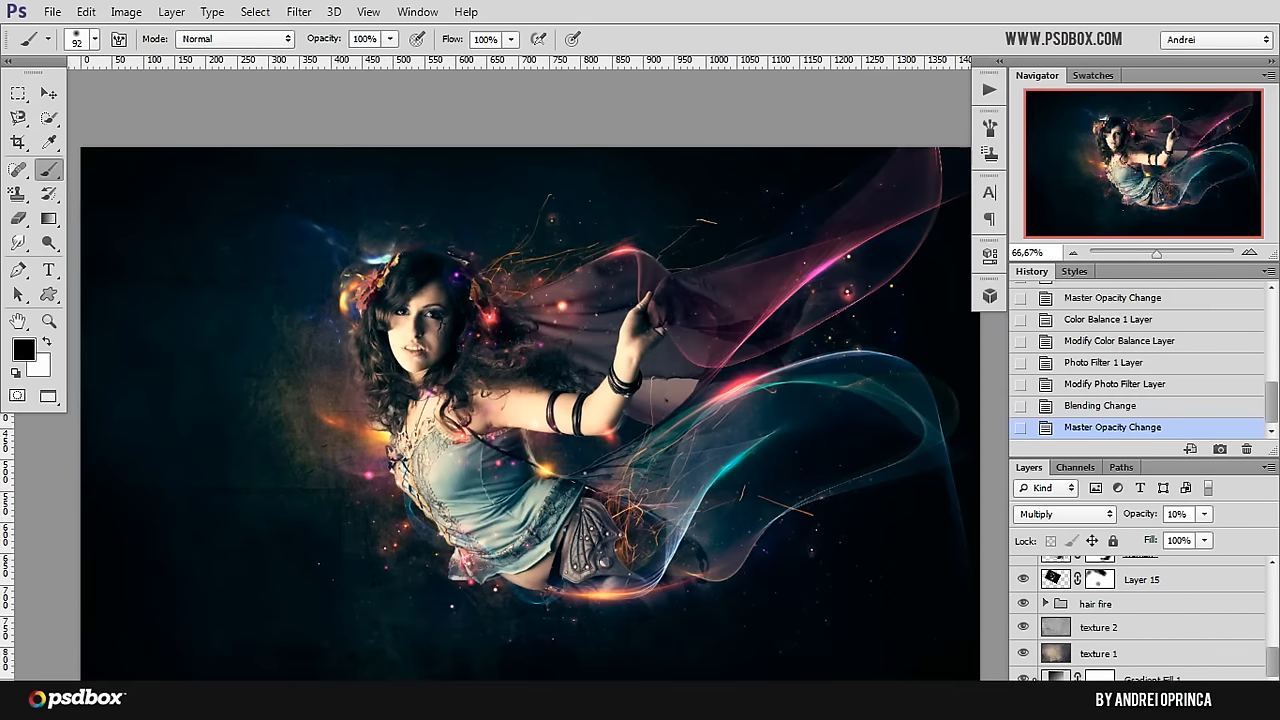
pyautogui.click(1145, 680)
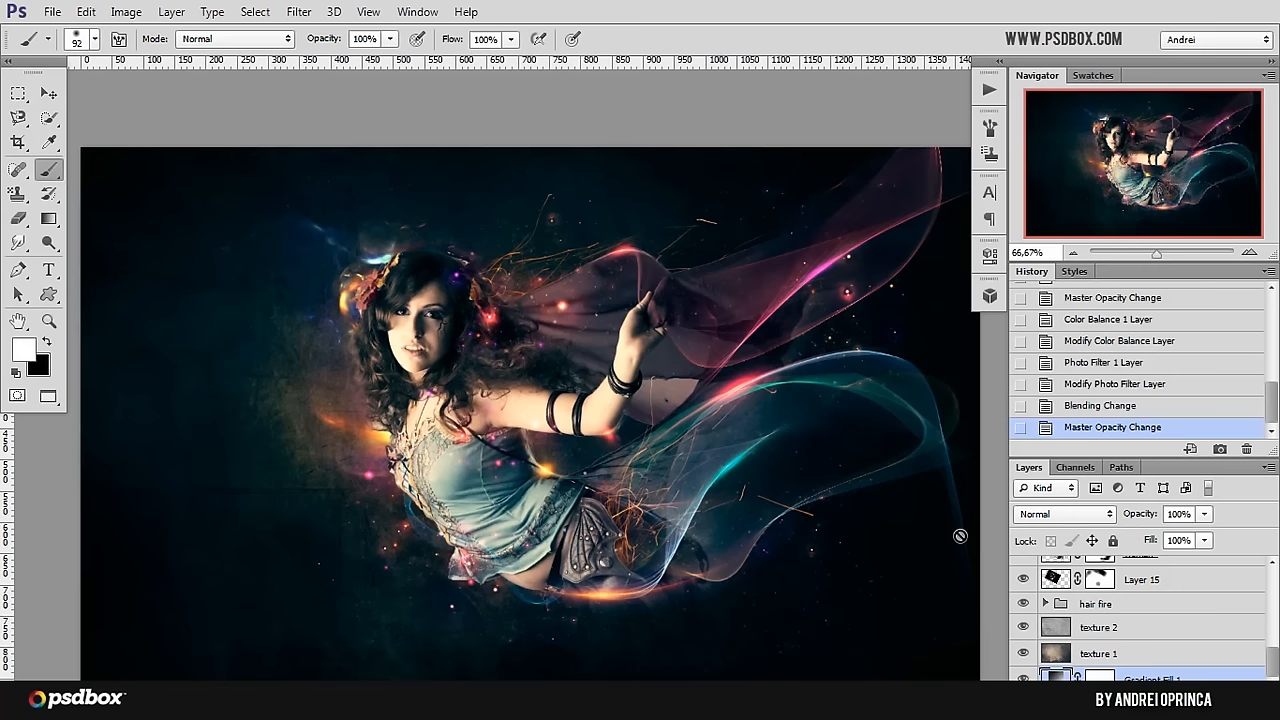
pyautogui.moveTo(1272, 664); pyautogui.dragTo(1272, 568)
# Step: Add a Levels adjustment layer directly above Group 1 and set its midtones to 1.11
pyautogui.click(1152, 652)
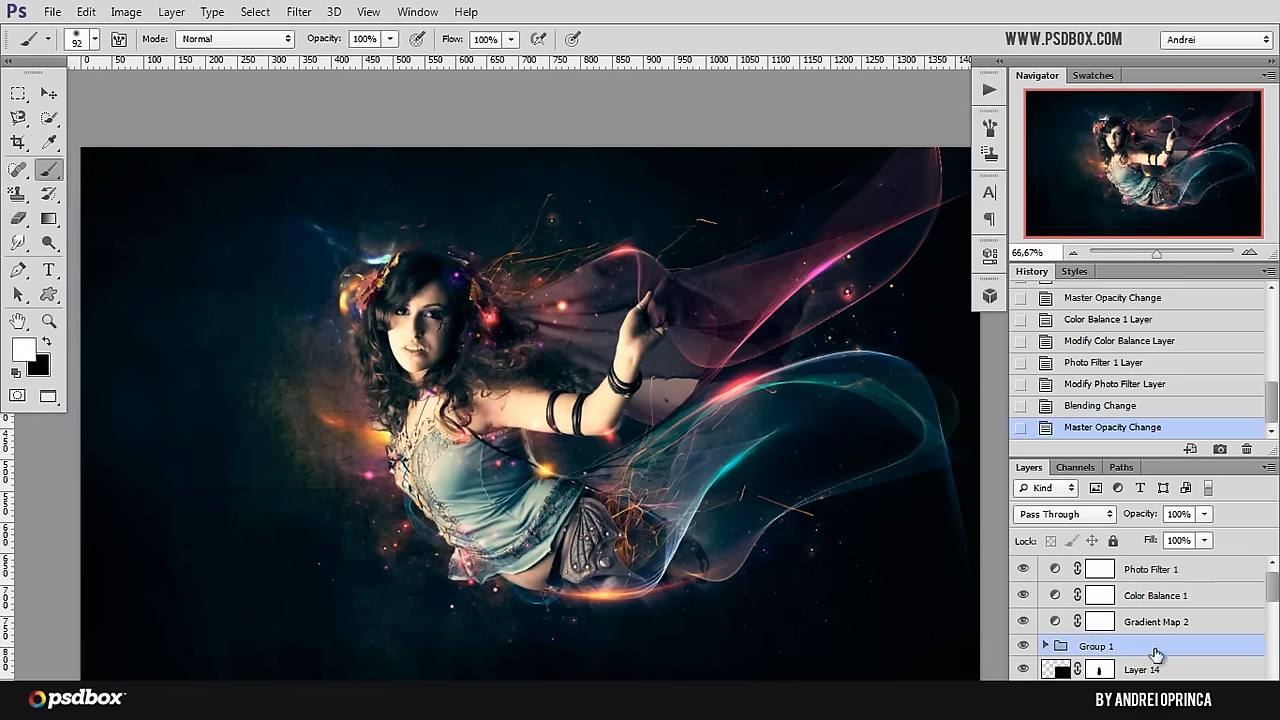
pyautogui.click(1162, 700)
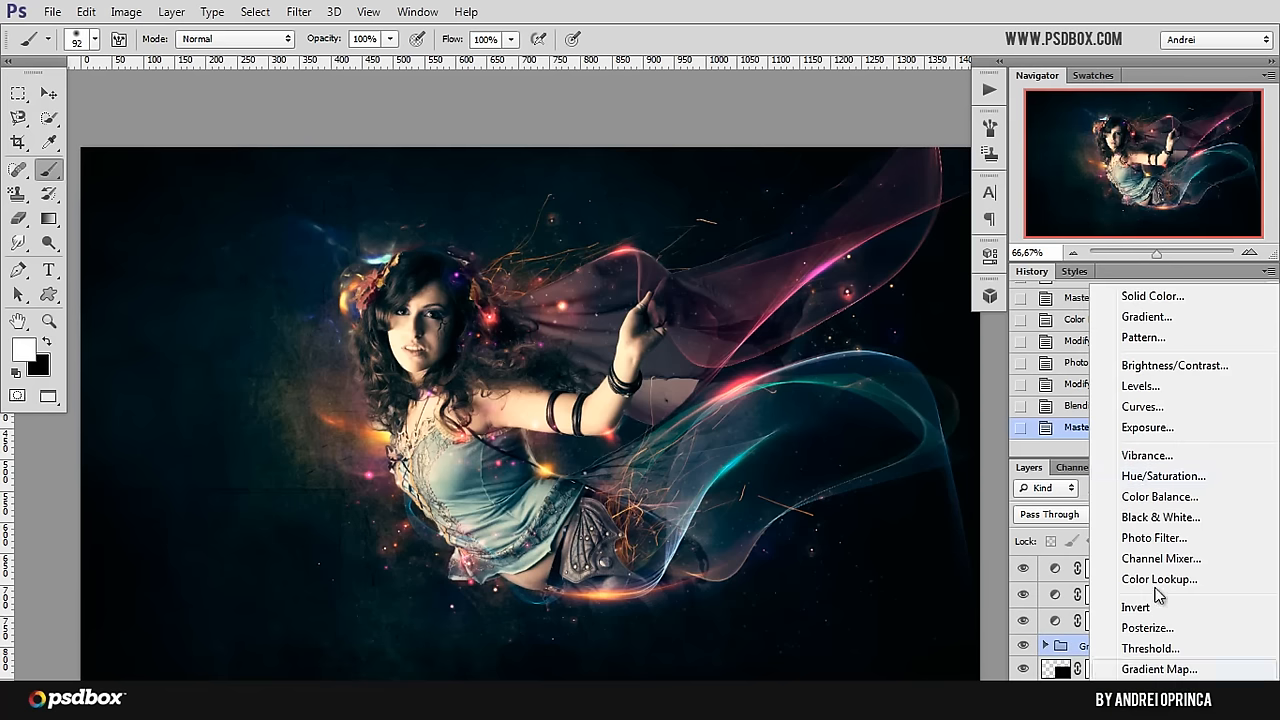
pyautogui.click(1158, 387)
pyautogui.moveTo(838, 436); pyautogui.dragTo(814, 436)
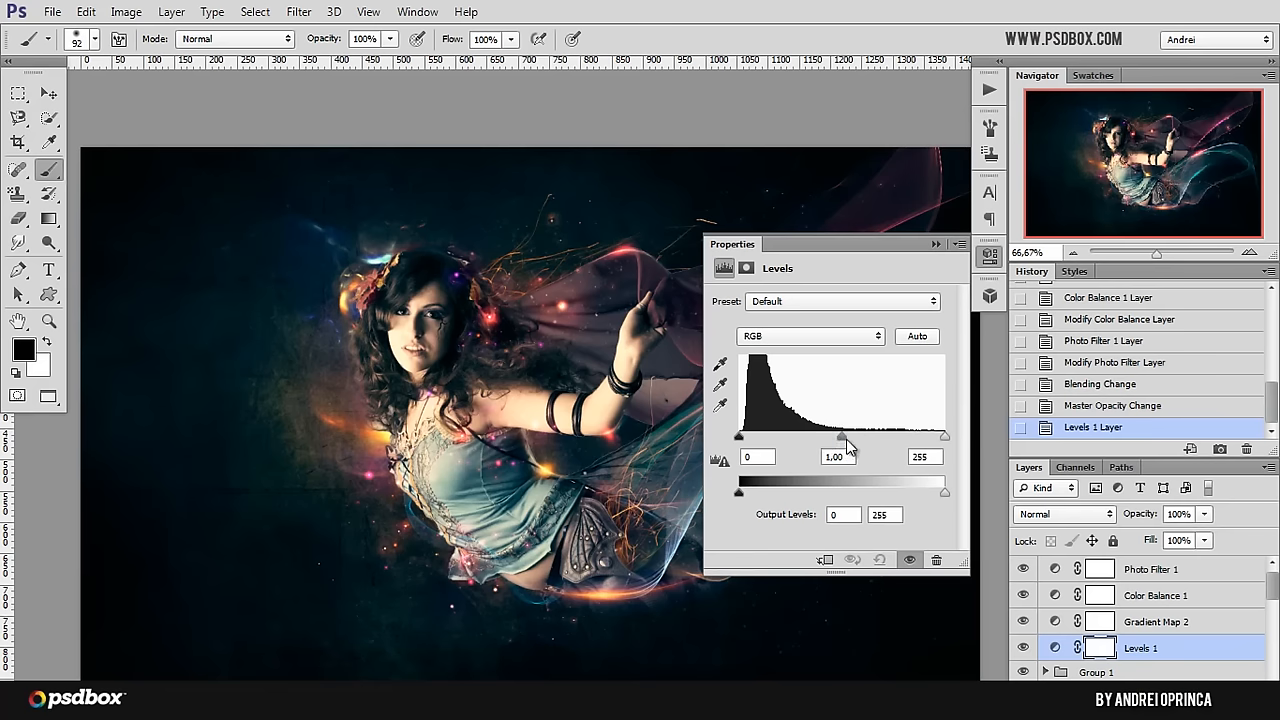
pyautogui.moveTo(842, 437); pyautogui.dragTo(834, 434)
# Step: Lower the white output level of Levels 1 to about 243 and compare the image with the layer hidden and shown
pyautogui.moveTo(944, 492); pyautogui.dragTo(935, 493)
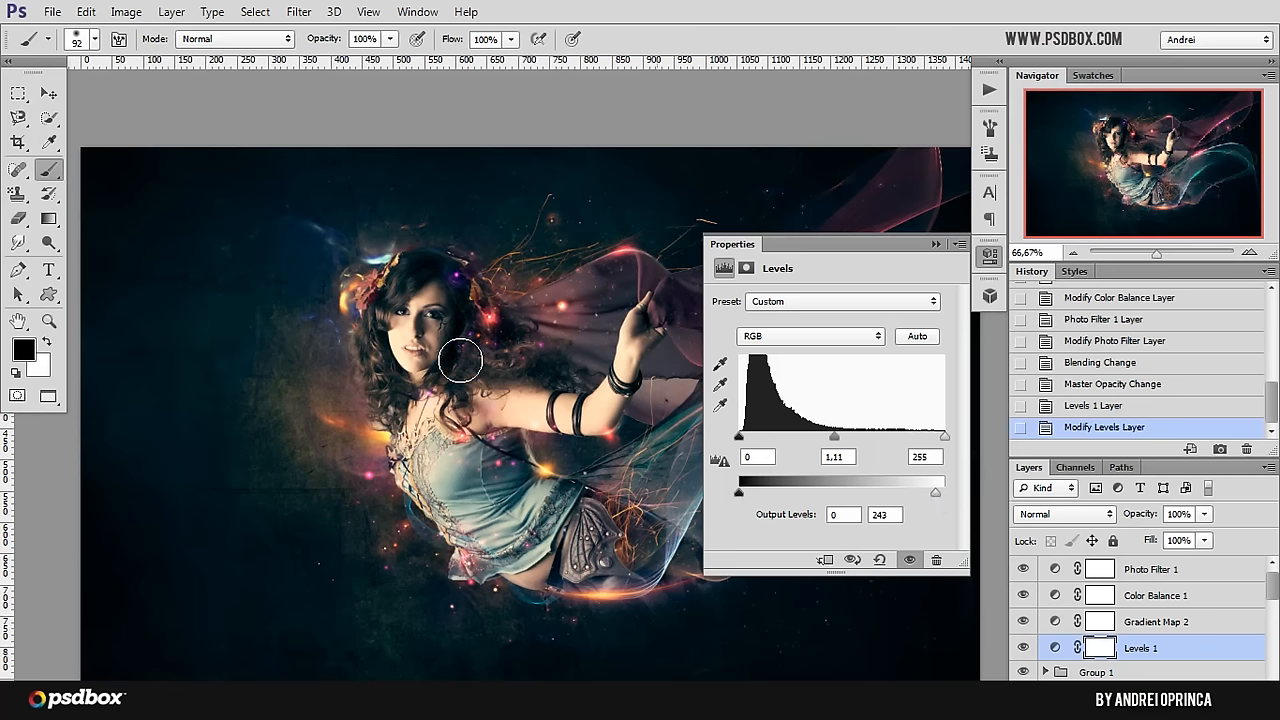
pyautogui.moveTo(944, 495); pyautogui.dragTo(947, 492)
pyautogui.moveTo(940, 490); pyautogui.dragTo(932, 491)
pyautogui.click(935, 244)
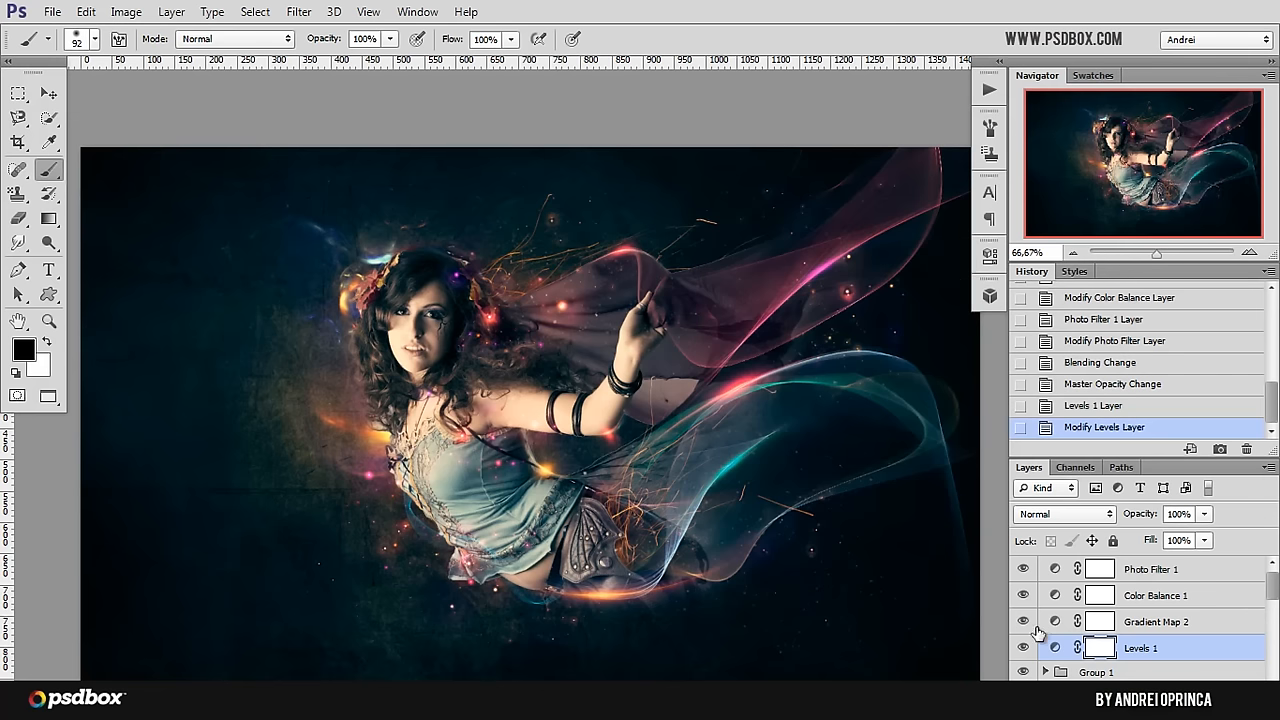
pyautogui.click(1024, 650)
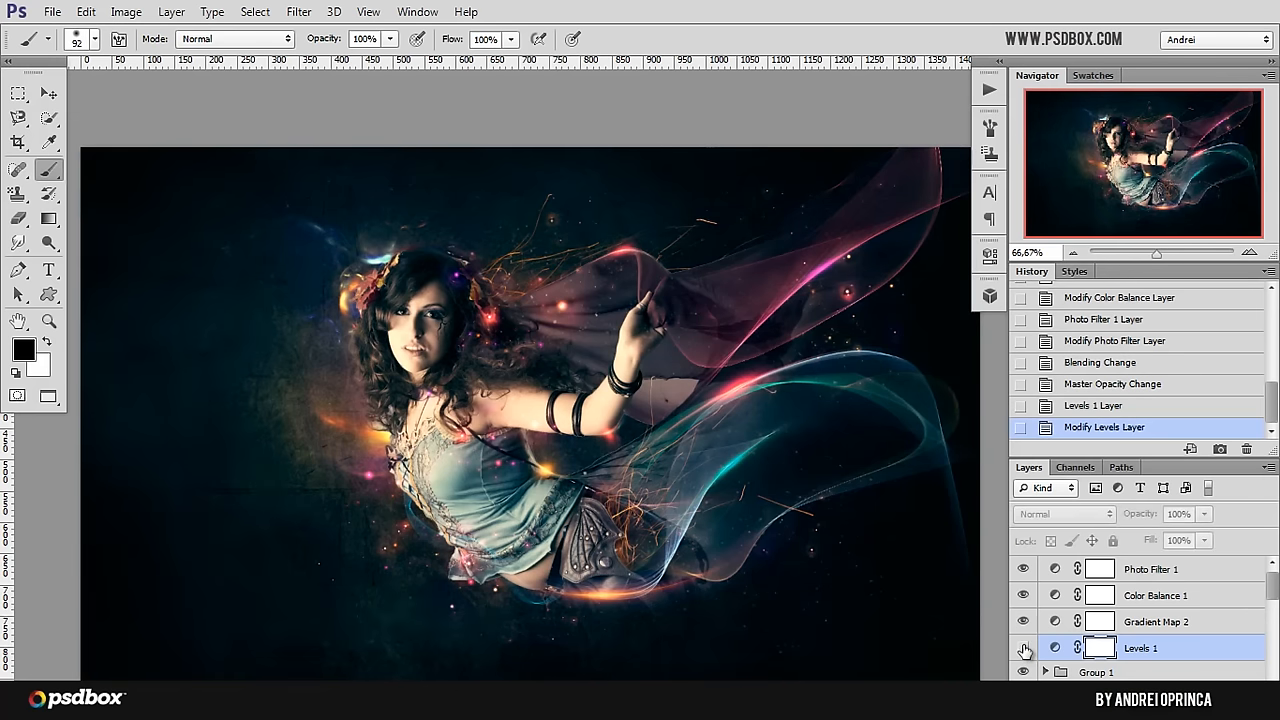
pyautogui.click(1024, 650)
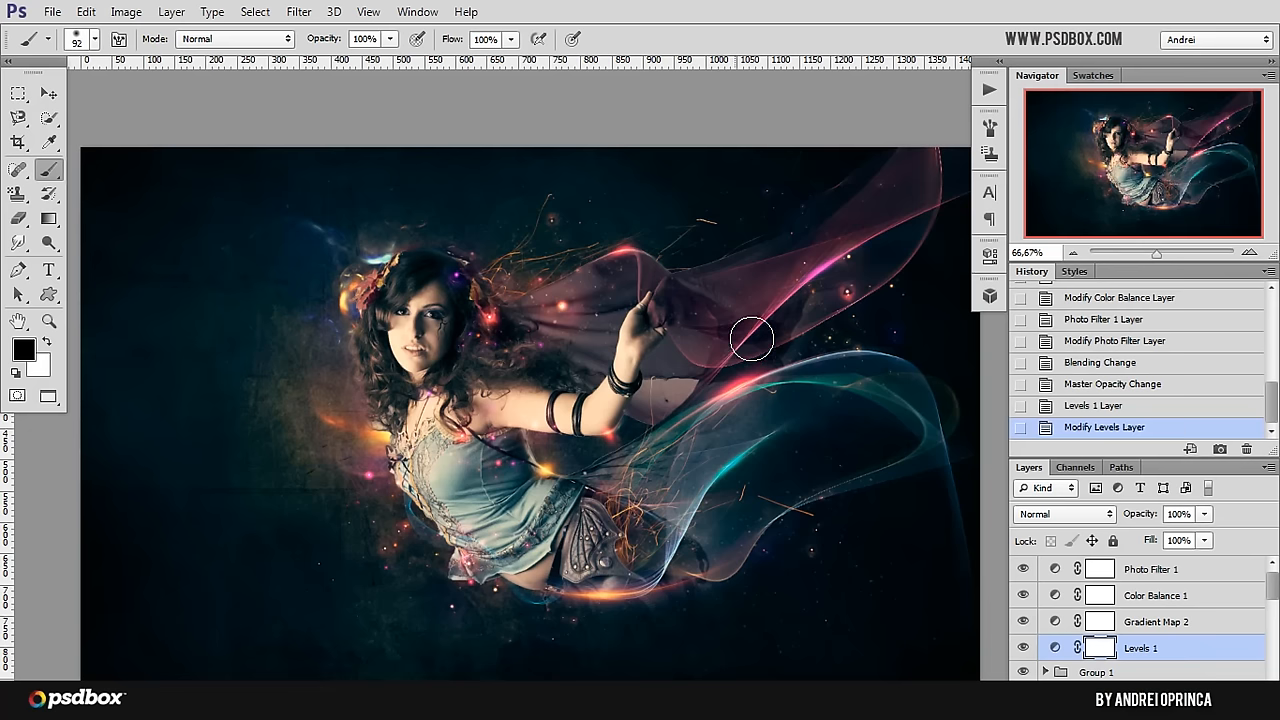
# Step: Create a new layer above Photo Filter 1 and name it "screen colors"
pyautogui.click(1146, 571)
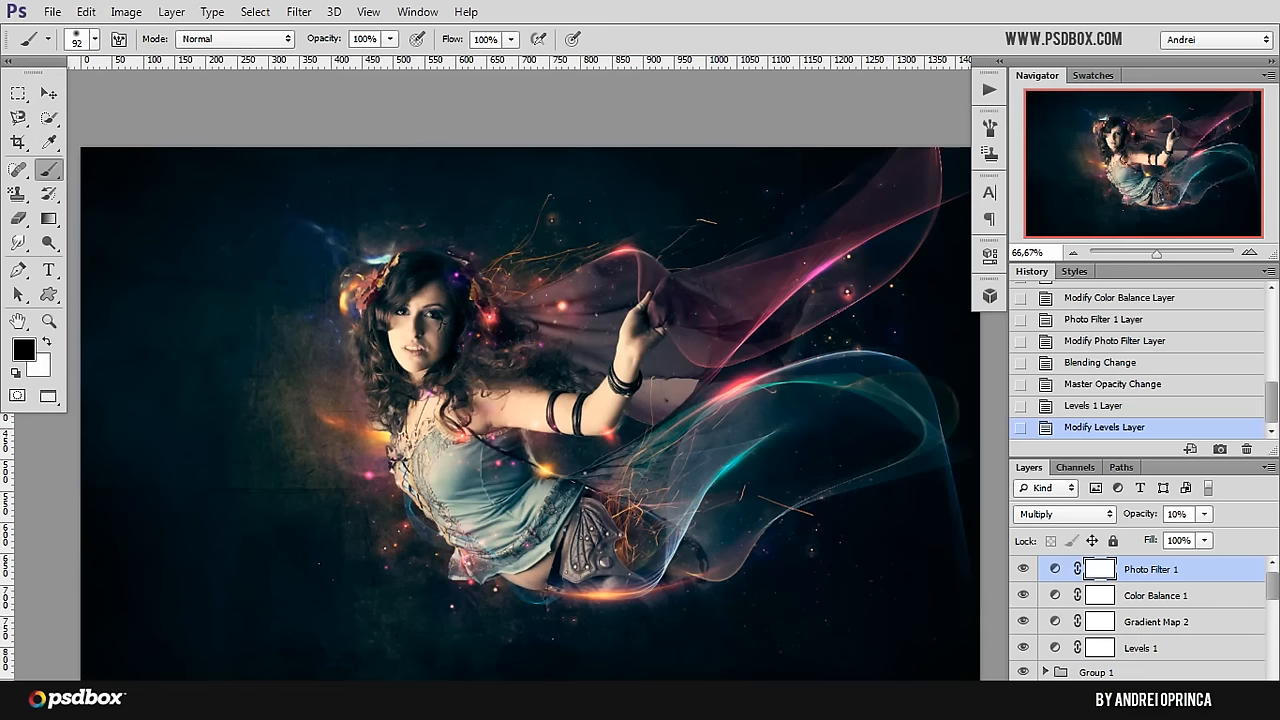
pyautogui.hotkey('ctrl', 'shift', 'alt', 'n')
pyautogui.press('x')
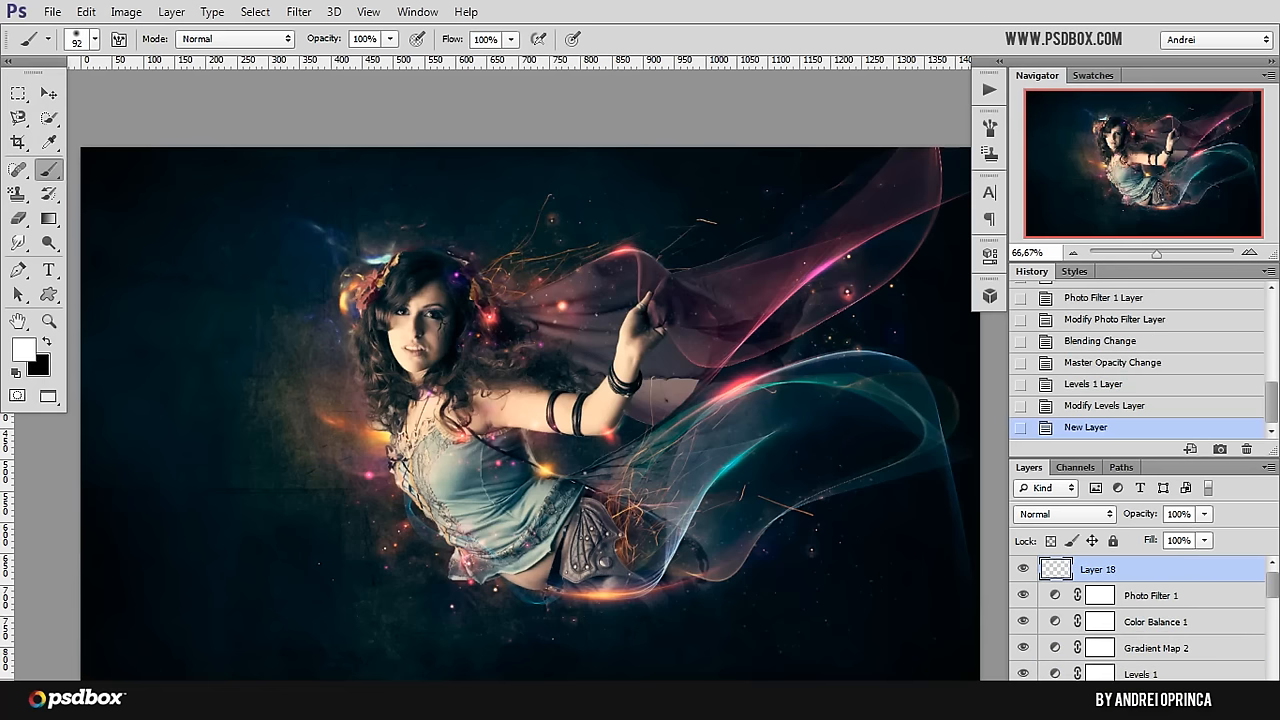
pyautogui.doubleClick(1096, 569)
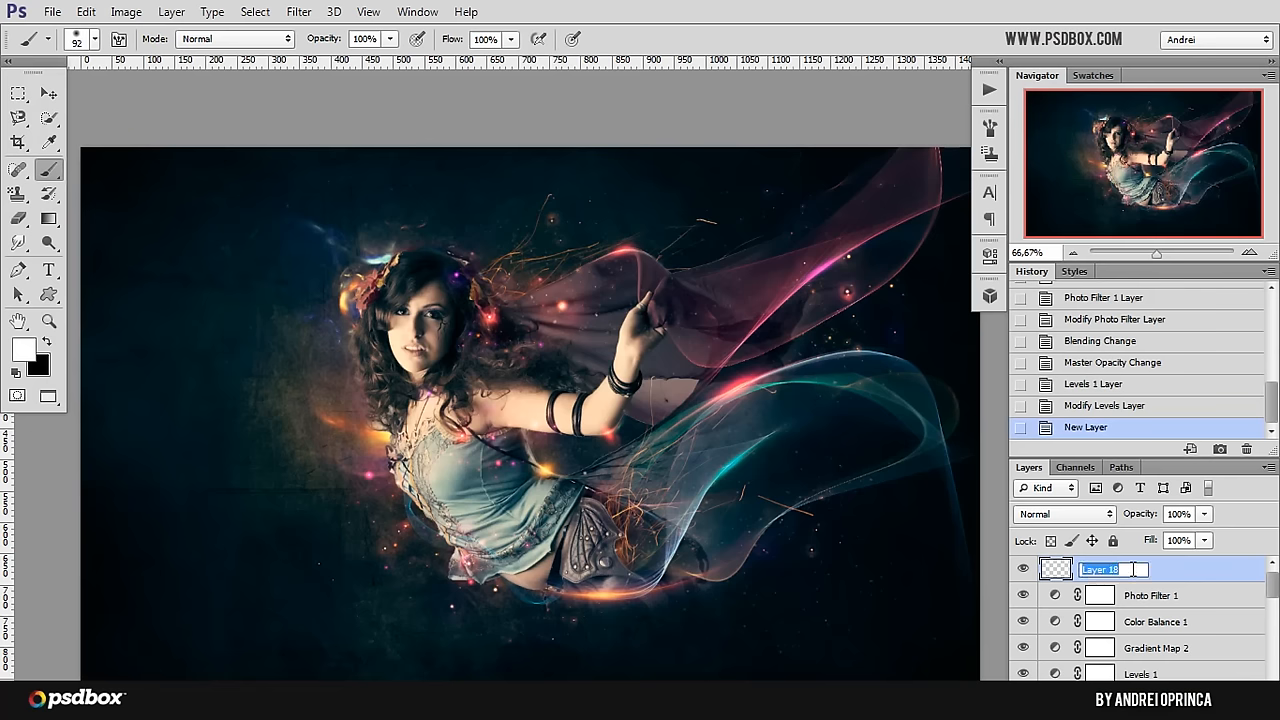
pyautogui.write('screen colors')
pyautogui.press('Return')
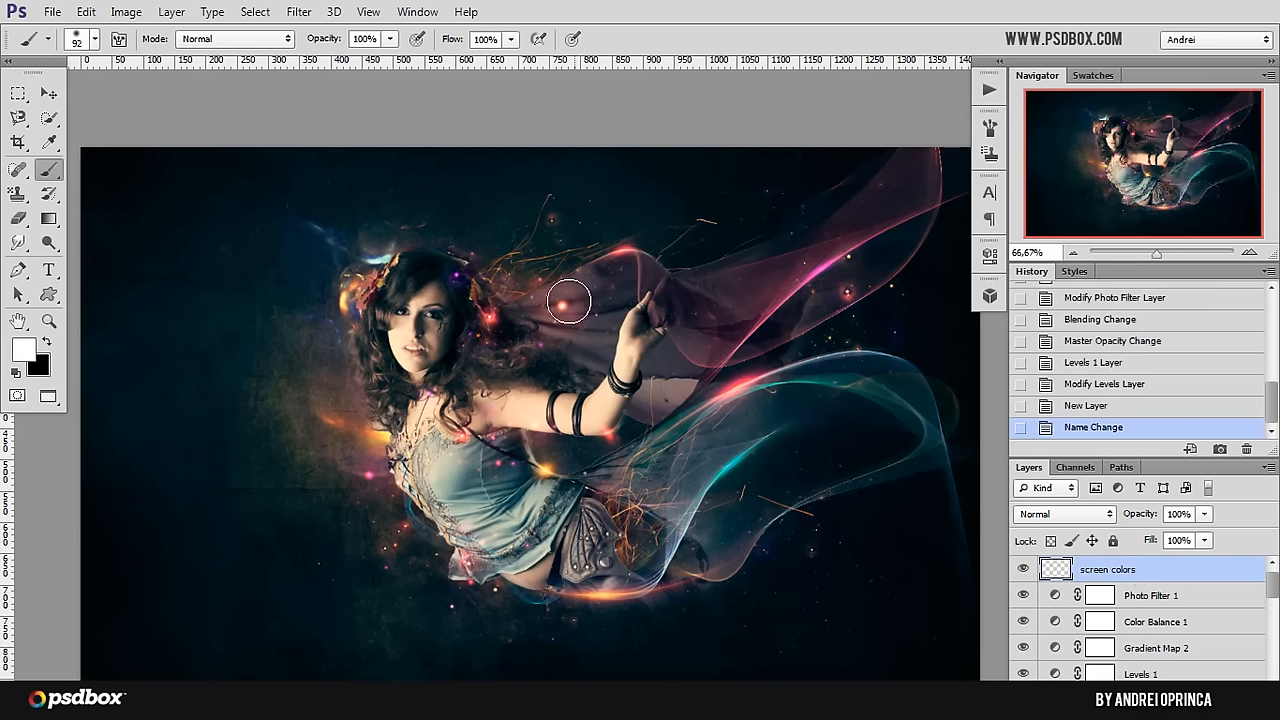
# Step: Set the soft round brush's size to 329 px, keeping 0% hardness
pyautogui.rightClick(659, 414)
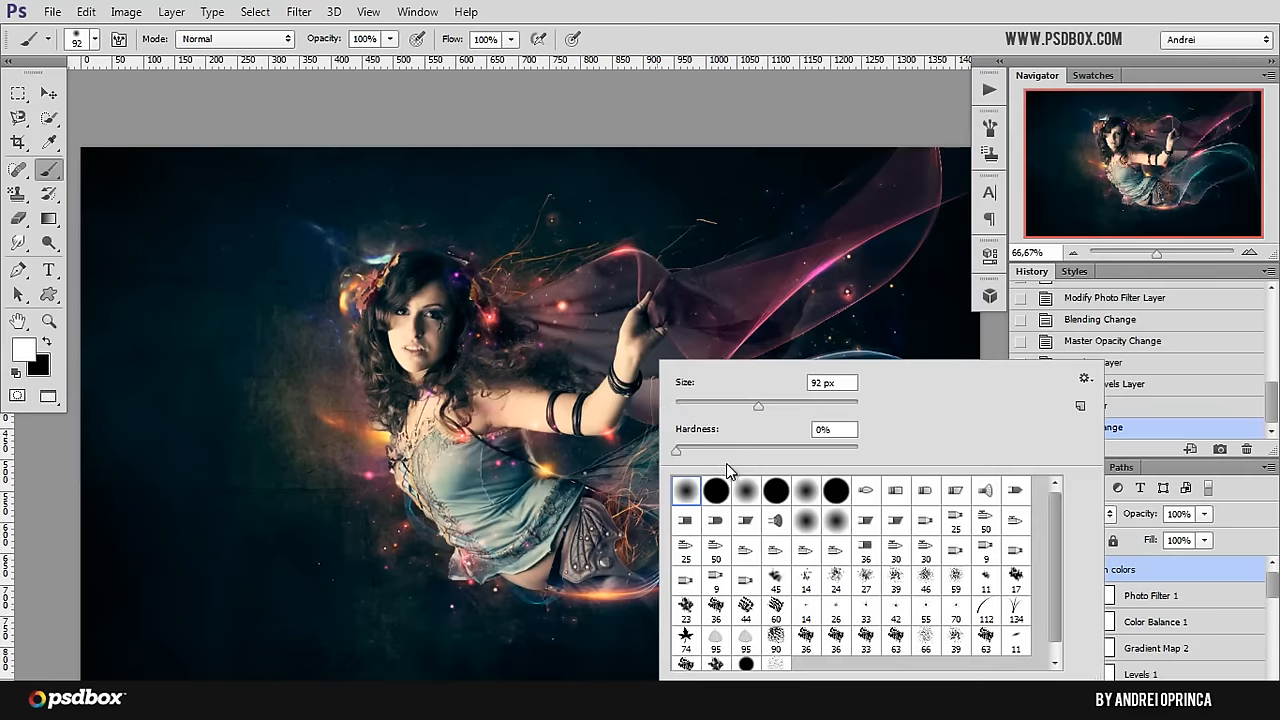
pyautogui.moveTo(809, 405); pyautogui.dragTo(828, 406)
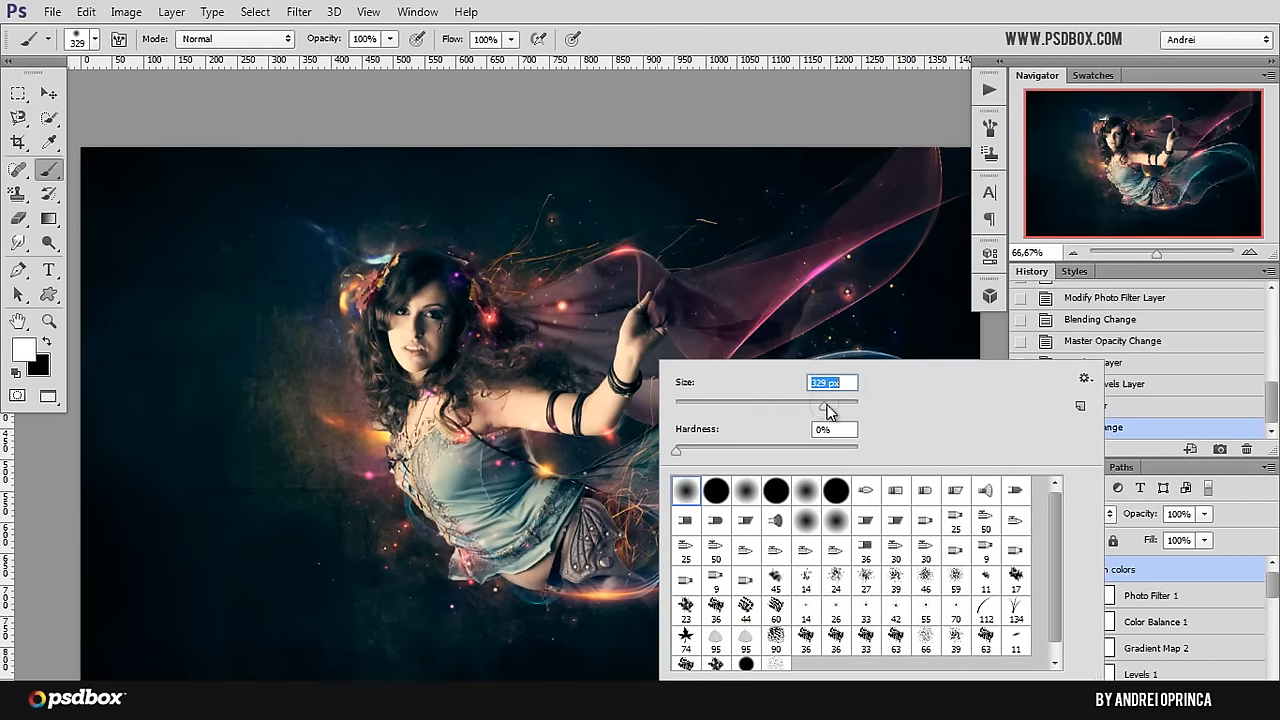
pyautogui.click(1169, 571)
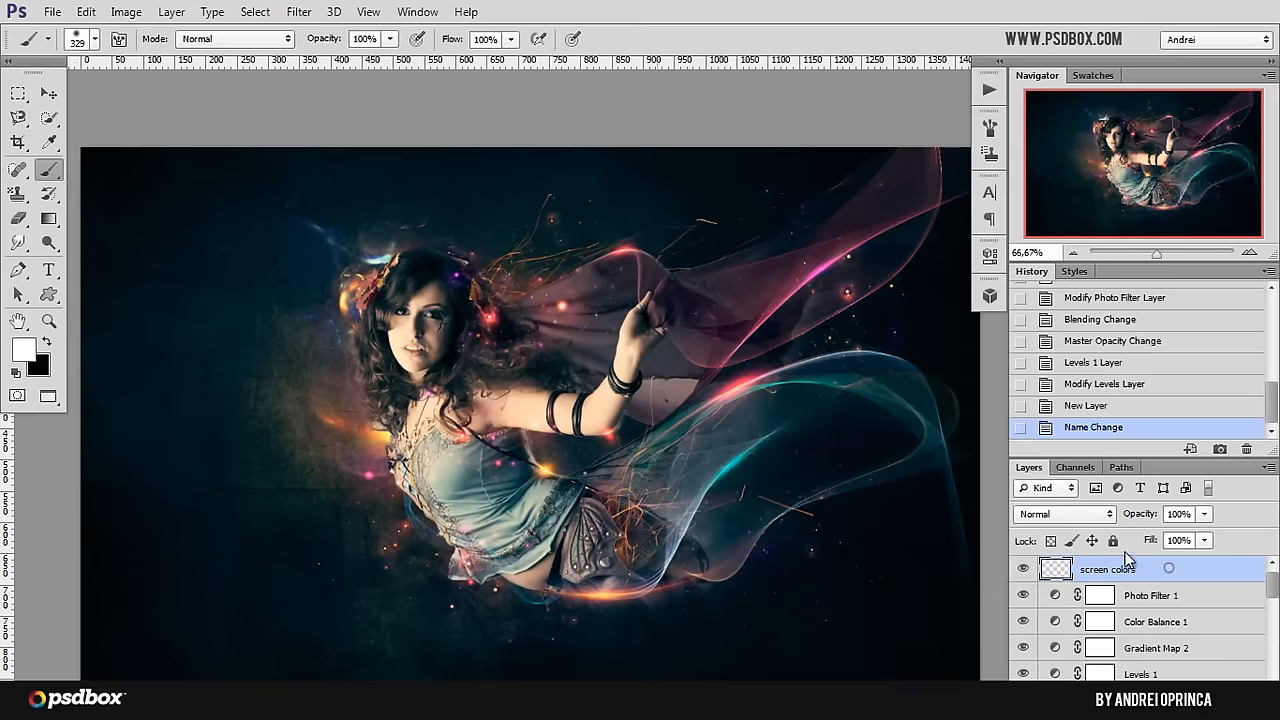
# Step: Set the foreground color to dark brown 402109
pyautogui.click(24, 350)
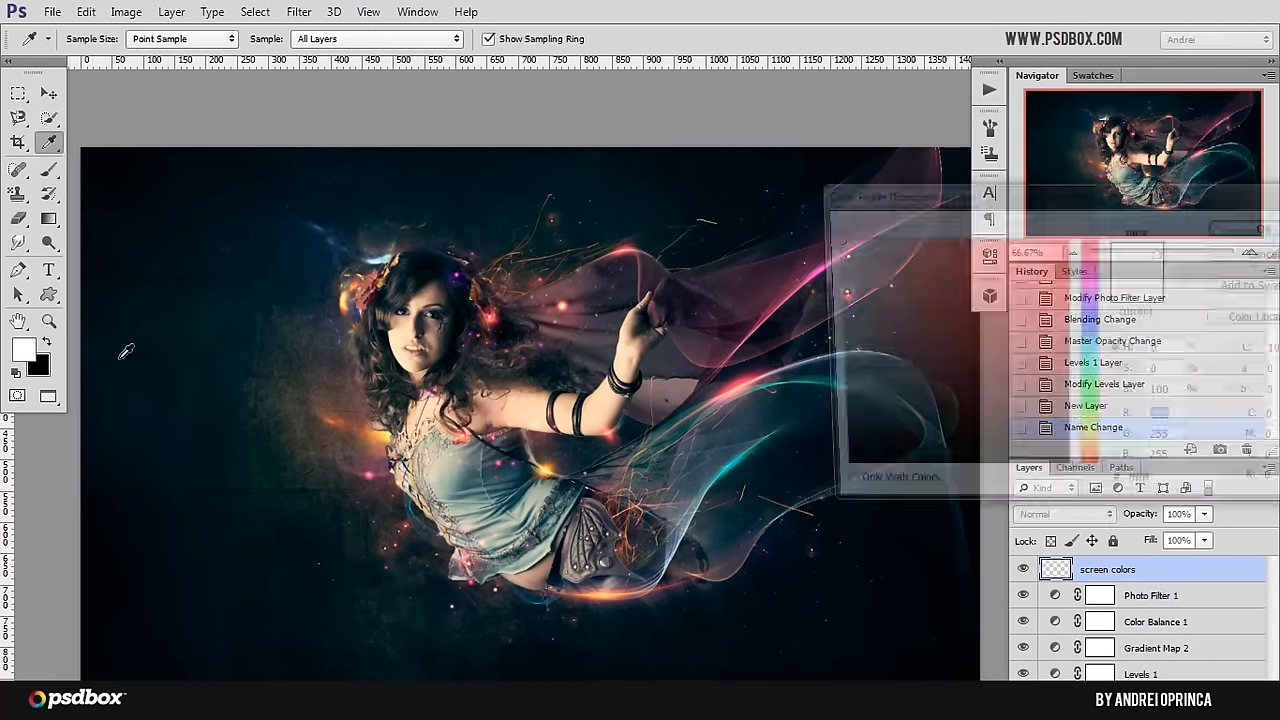
pyautogui.click(1091, 449)
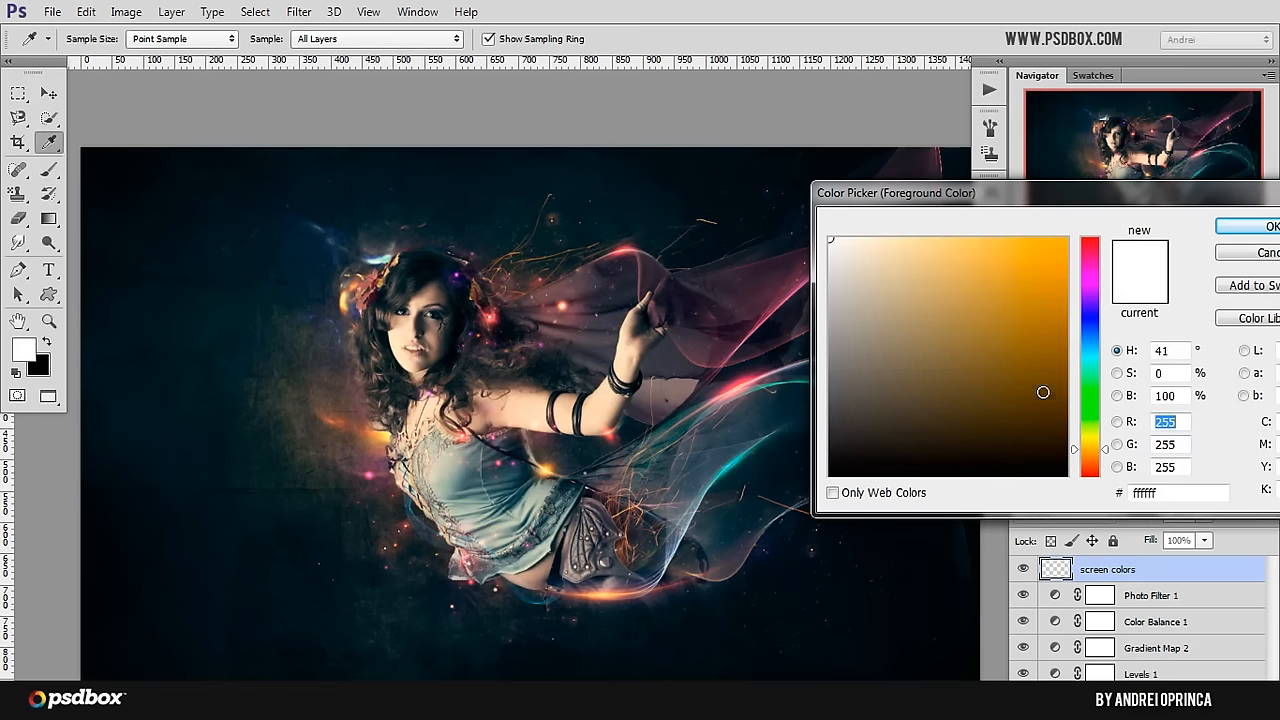
pyautogui.moveTo(1023, 403)
pyautogui.mouseDown()
pyautogui.moveTo(1046, 409)
pyautogui.moveTo(1018, 413)
pyautogui.mouseUp()
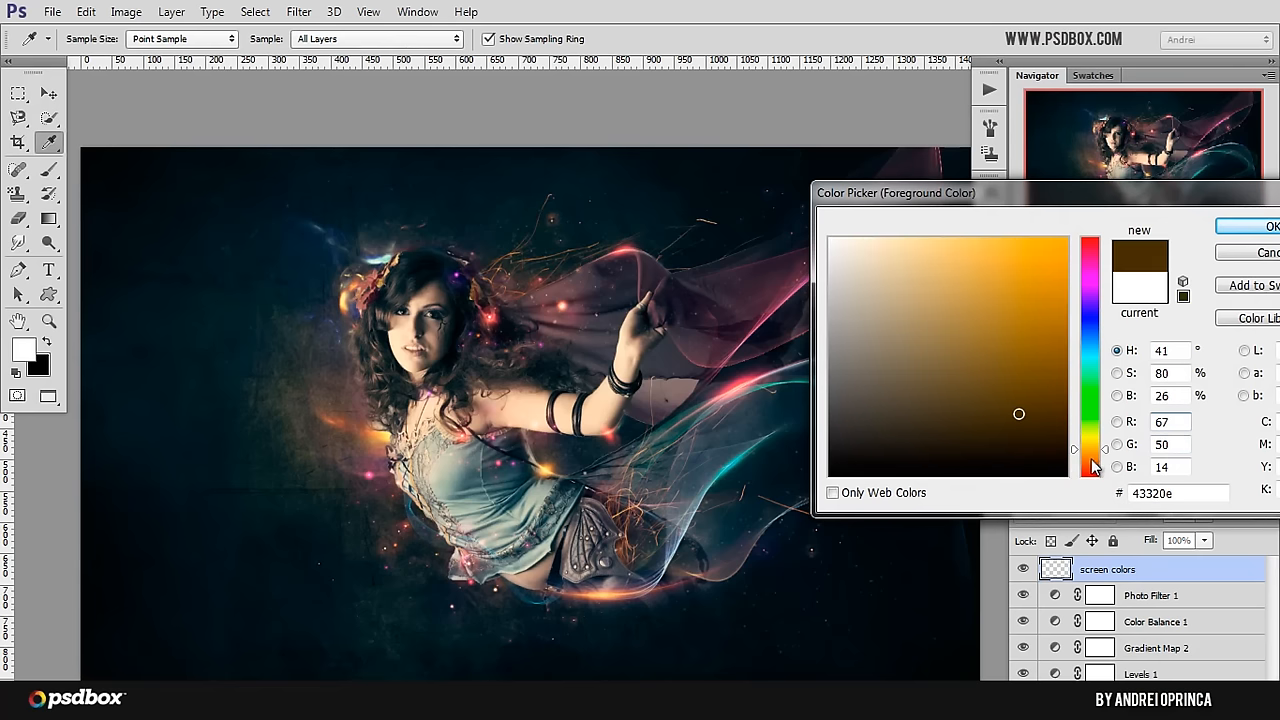
pyautogui.click(1086, 452)
pyautogui.click(1035, 416)
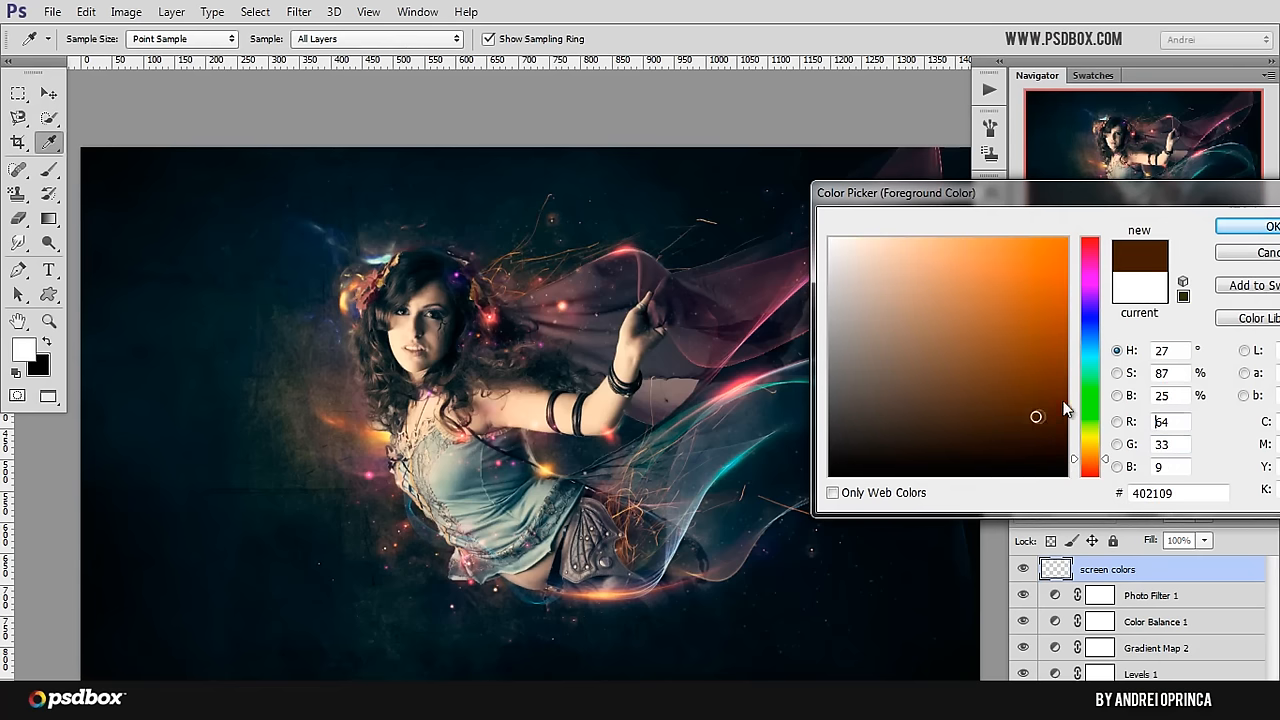
pyautogui.click(1247, 231)
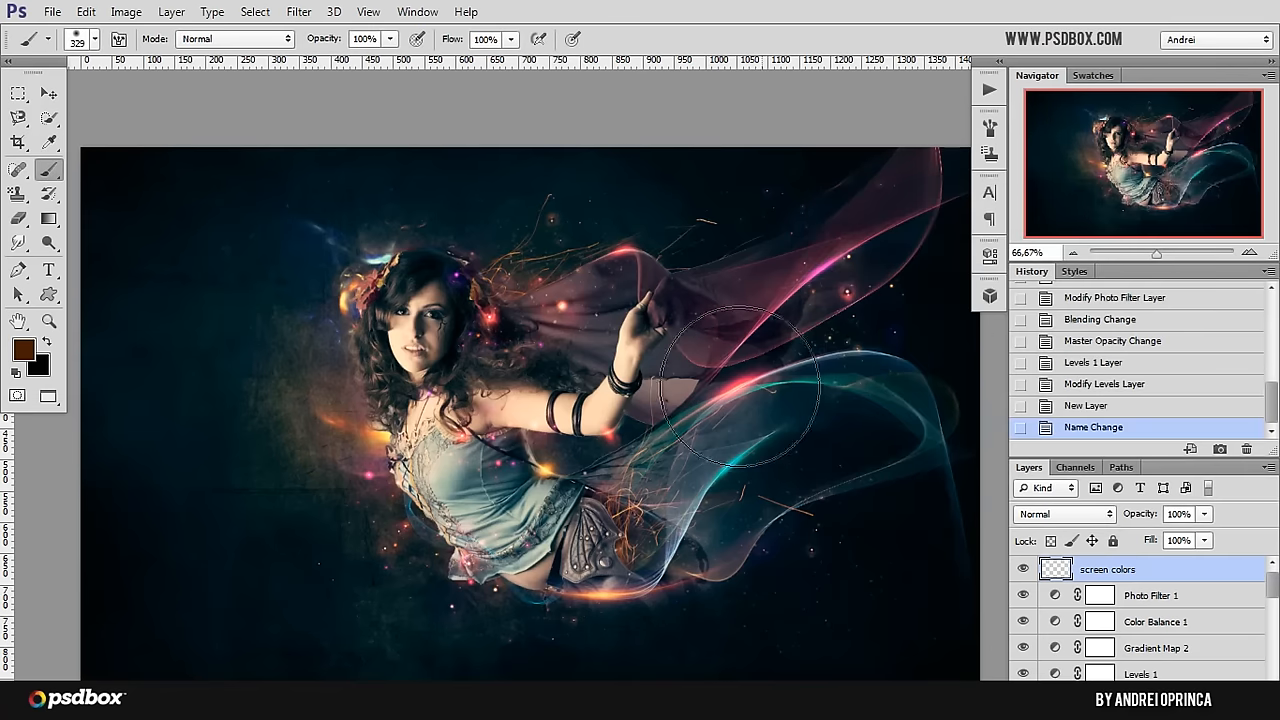
# Step: Try a brown dab on the veil beside the raised arm, and set the screen colors layer's blend mode to Screen
pyautogui.click(746, 379)
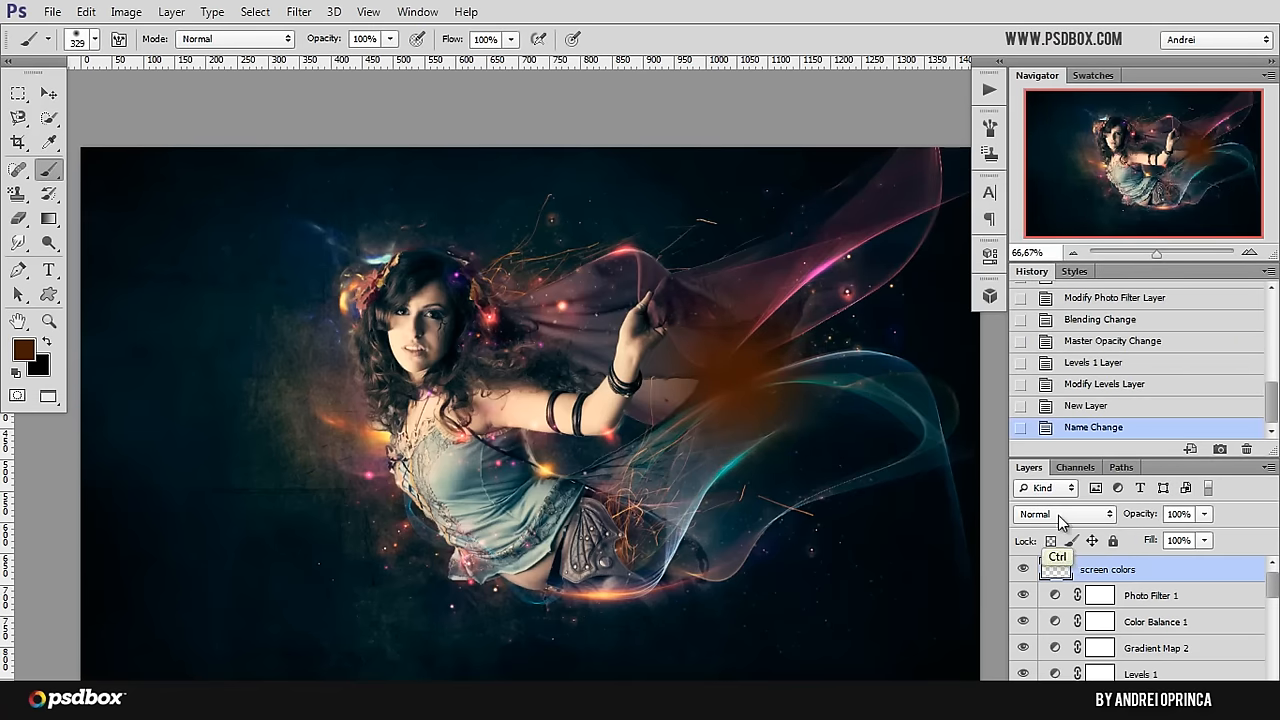
pyautogui.click(1065, 514)
pyautogui.click(1045, 182)
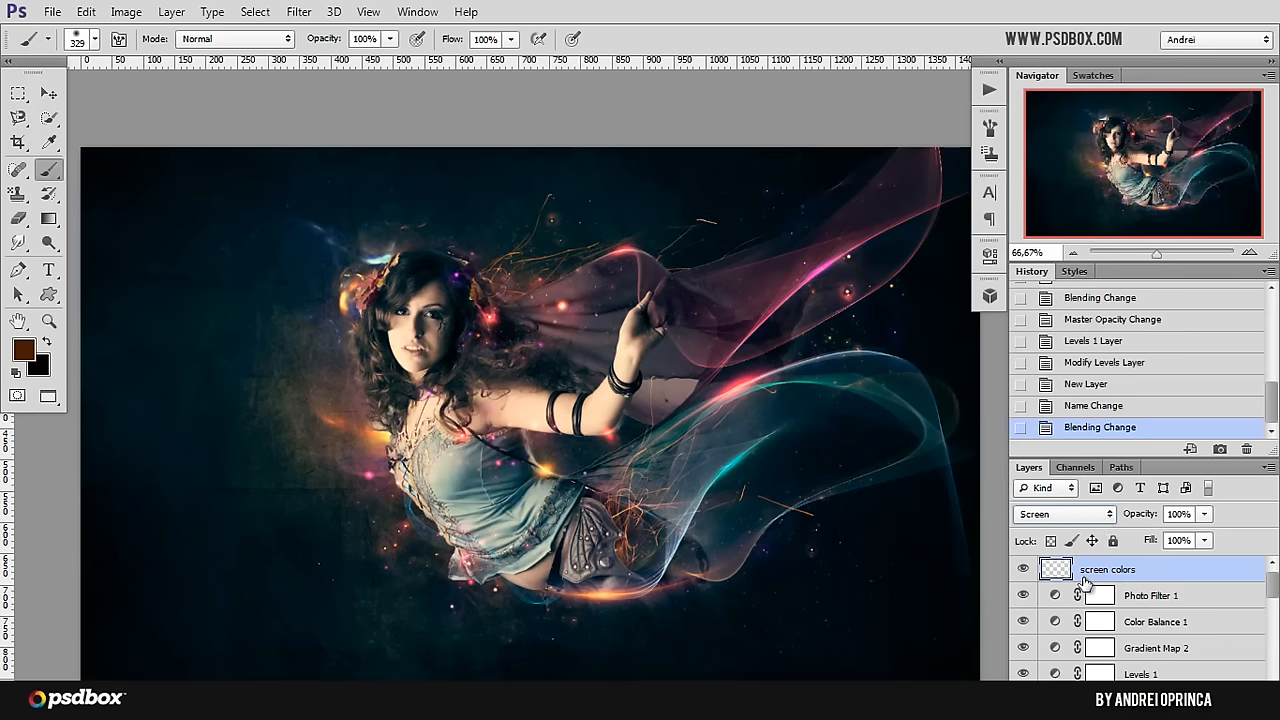
# Step: Try single brown dabs on the veil beside the arm and over the skirt, undoing each one
pyautogui.click(735, 365)
pyautogui.hotkey('ctrl', 'z')
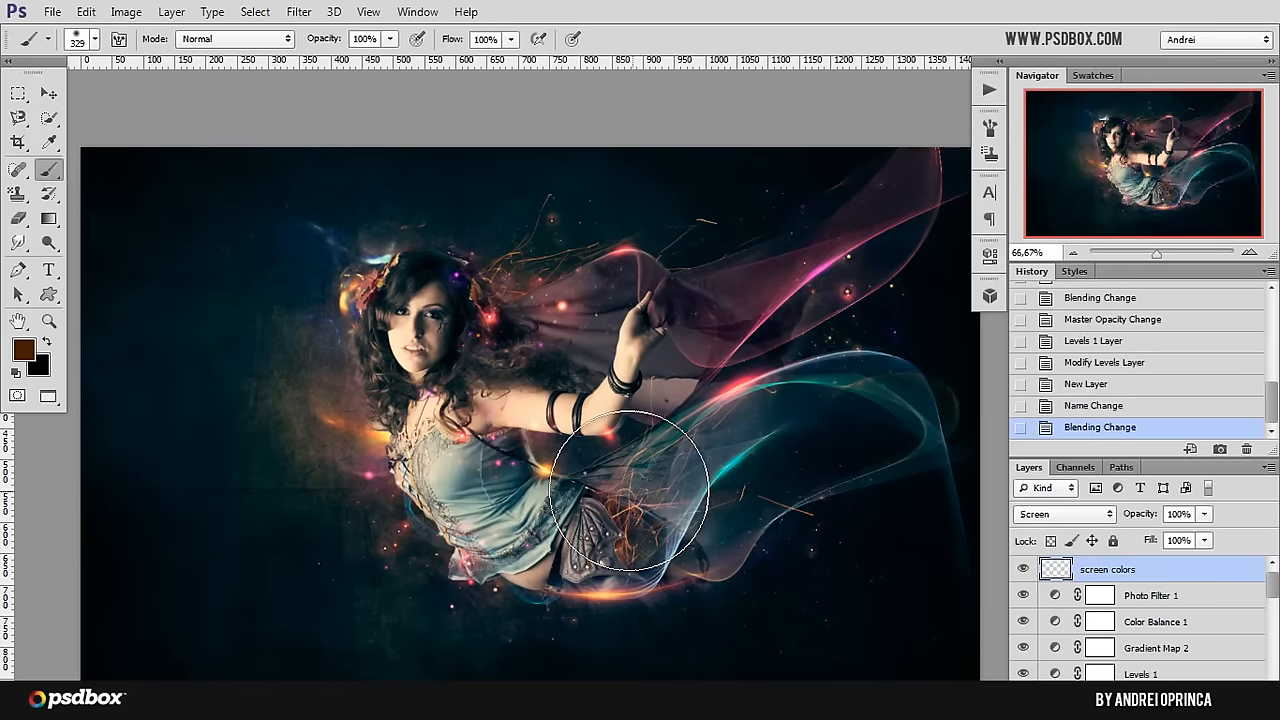
pyautogui.click(629, 490)
pyautogui.hotkey('ctrl', 'z')
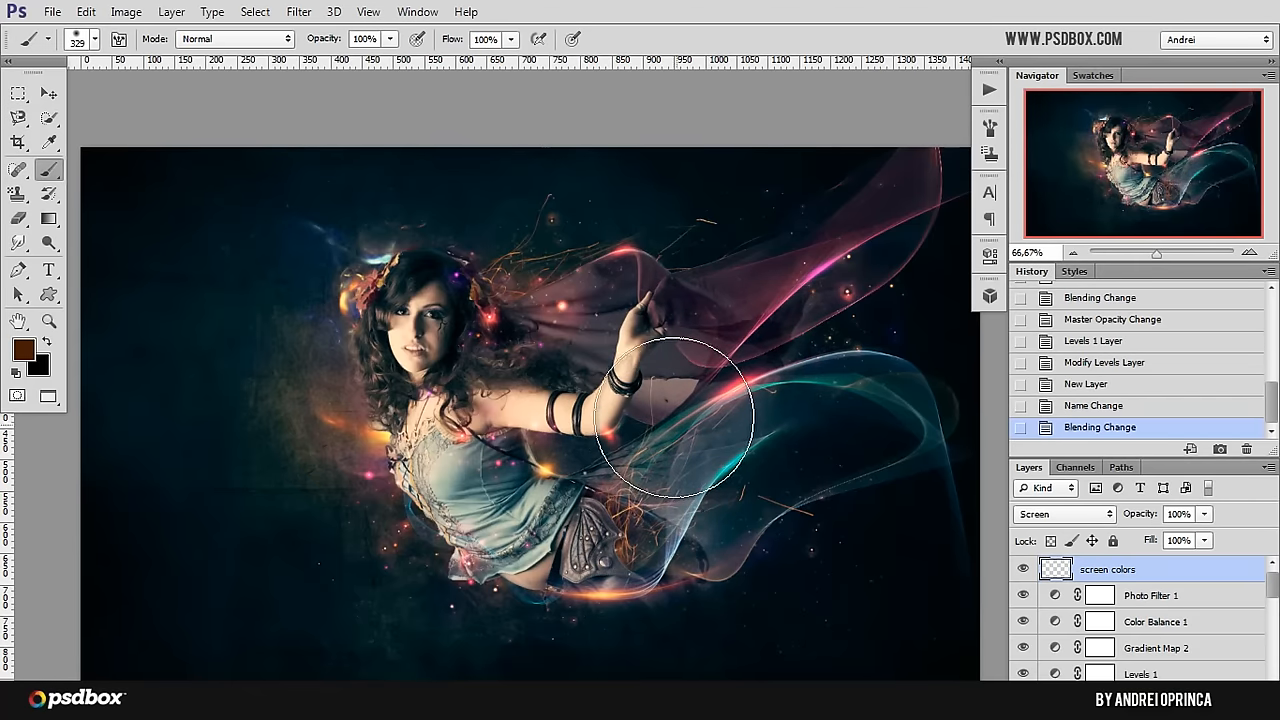
# Step: Try brown dabs on the veil and beside the chest, and paint a brown glow over the chest's shadowed side near the orange flare
pyautogui.click(546, 320)
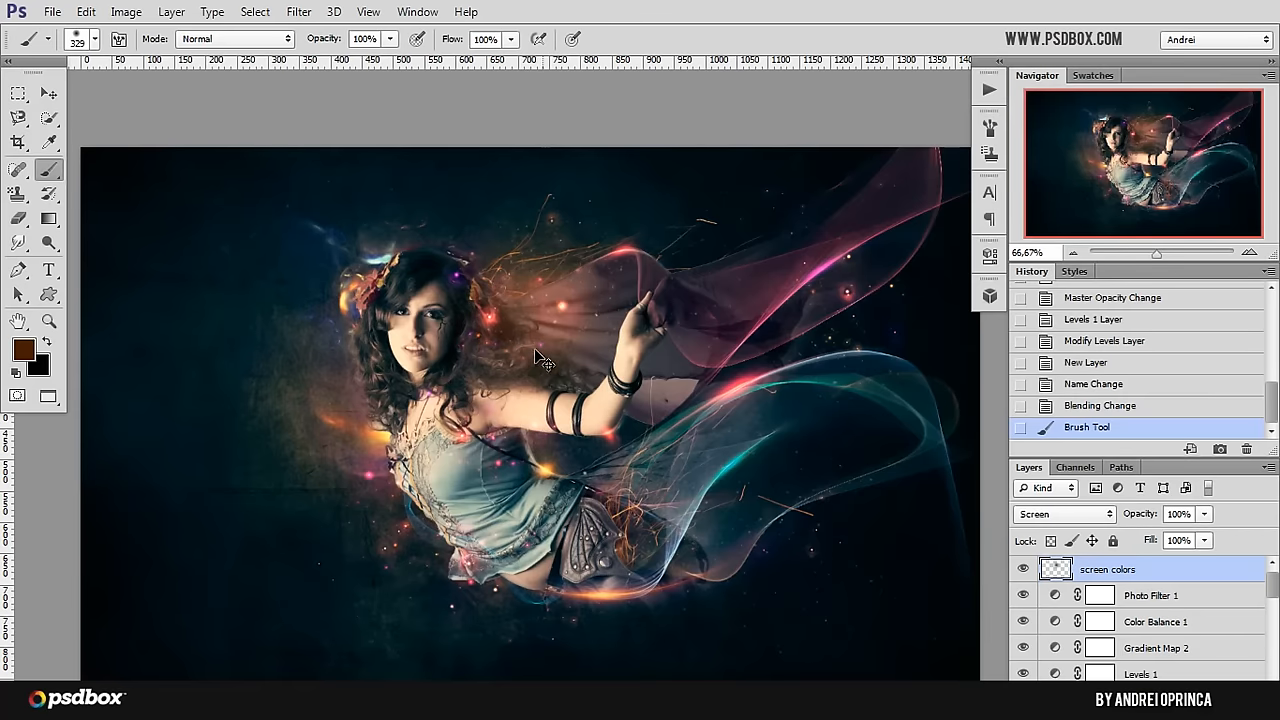
pyautogui.hotkey('ctrl', 'z')
pyautogui.click(395, 432)
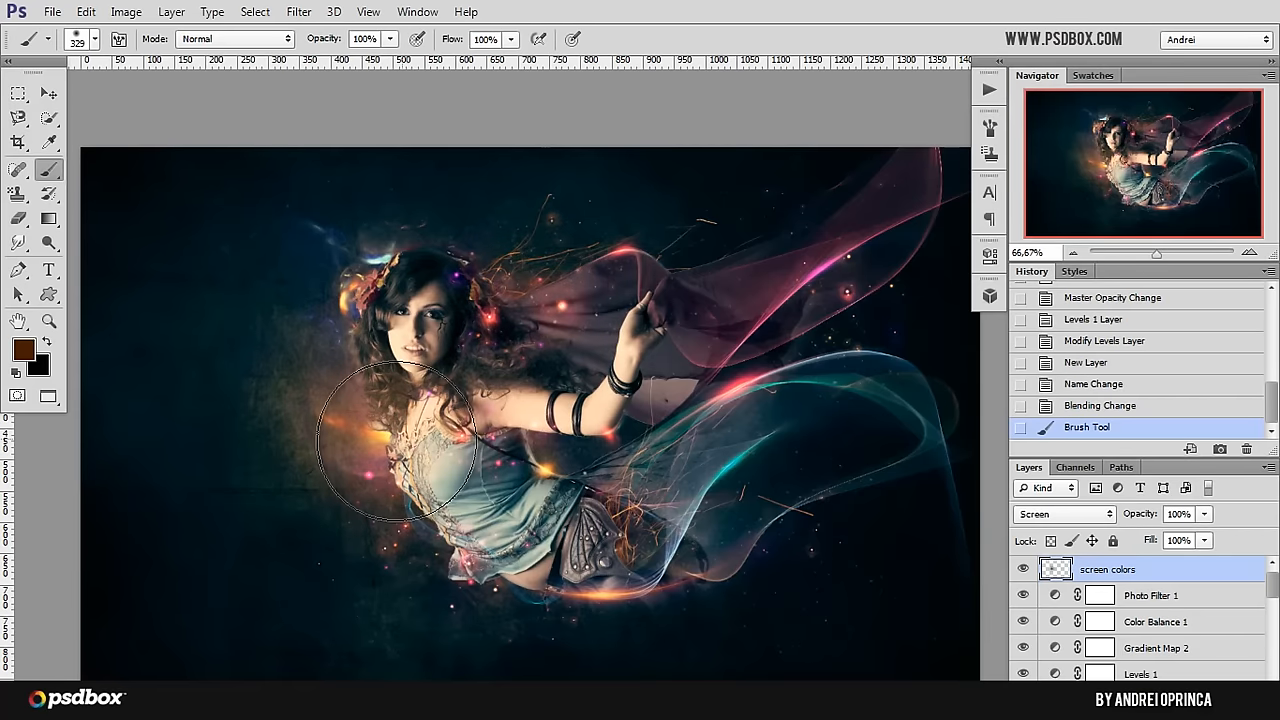
pyautogui.hotkey('ctrl', 'z')
pyautogui.click(403, 432)
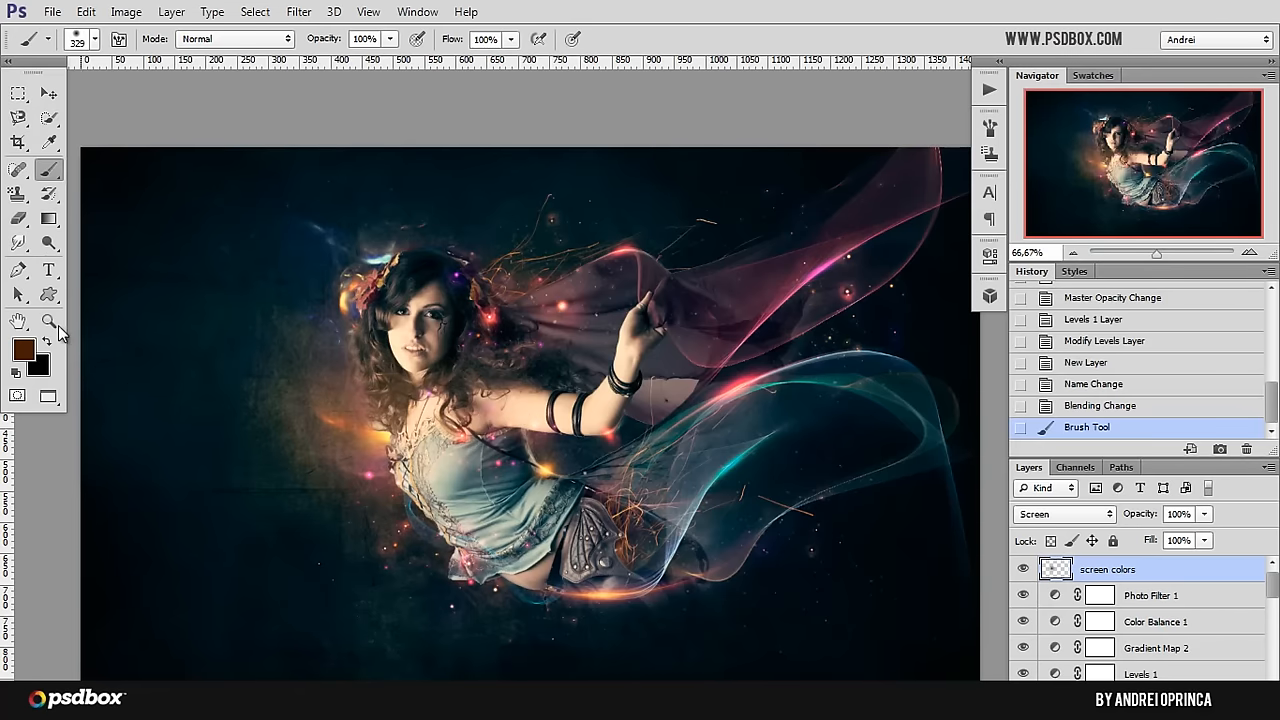
# Step: Try a dark blue 023147 dab over the area where the pink and teal veils meet
pyautogui.click(23, 349)
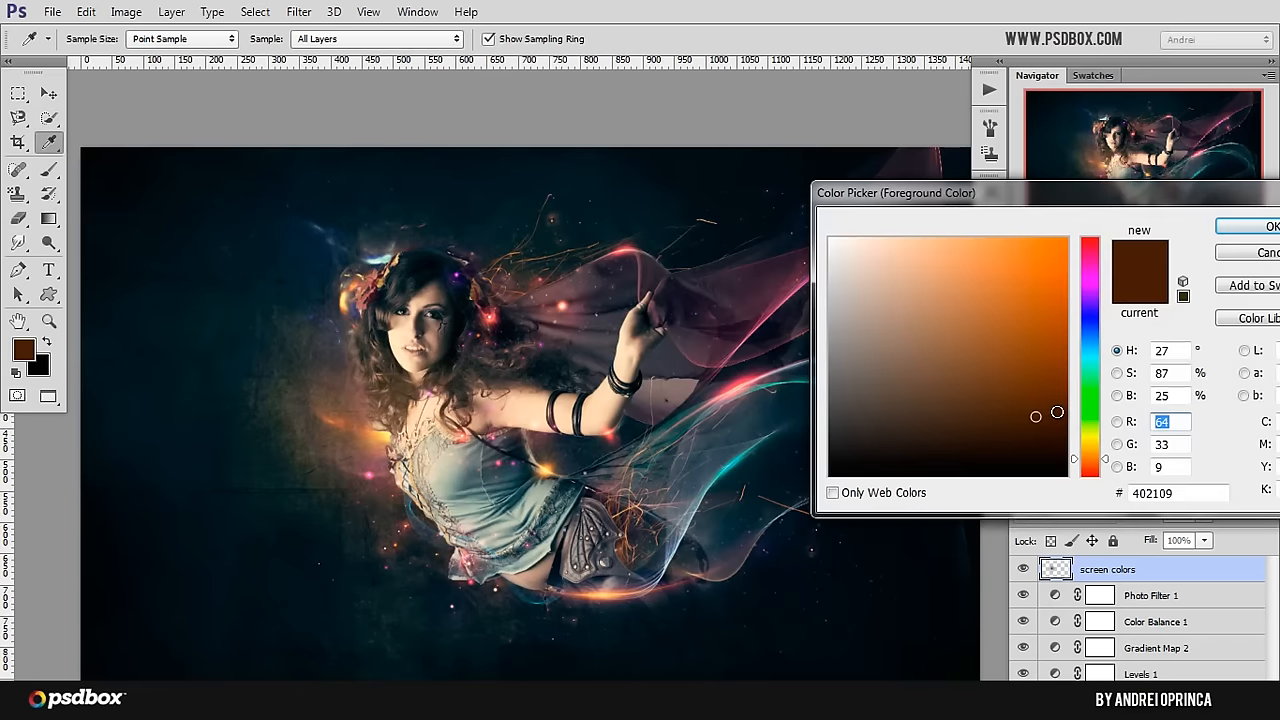
pyautogui.click(1089, 342)
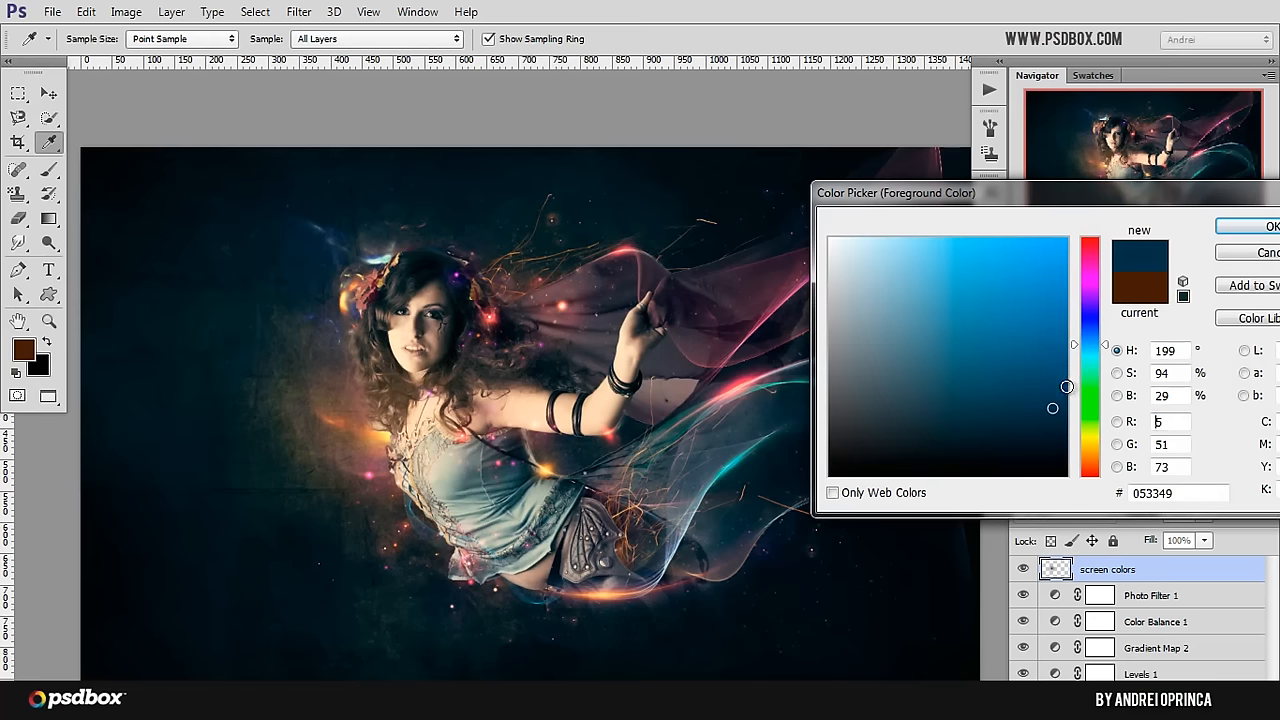
pyautogui.click(1226, 234)
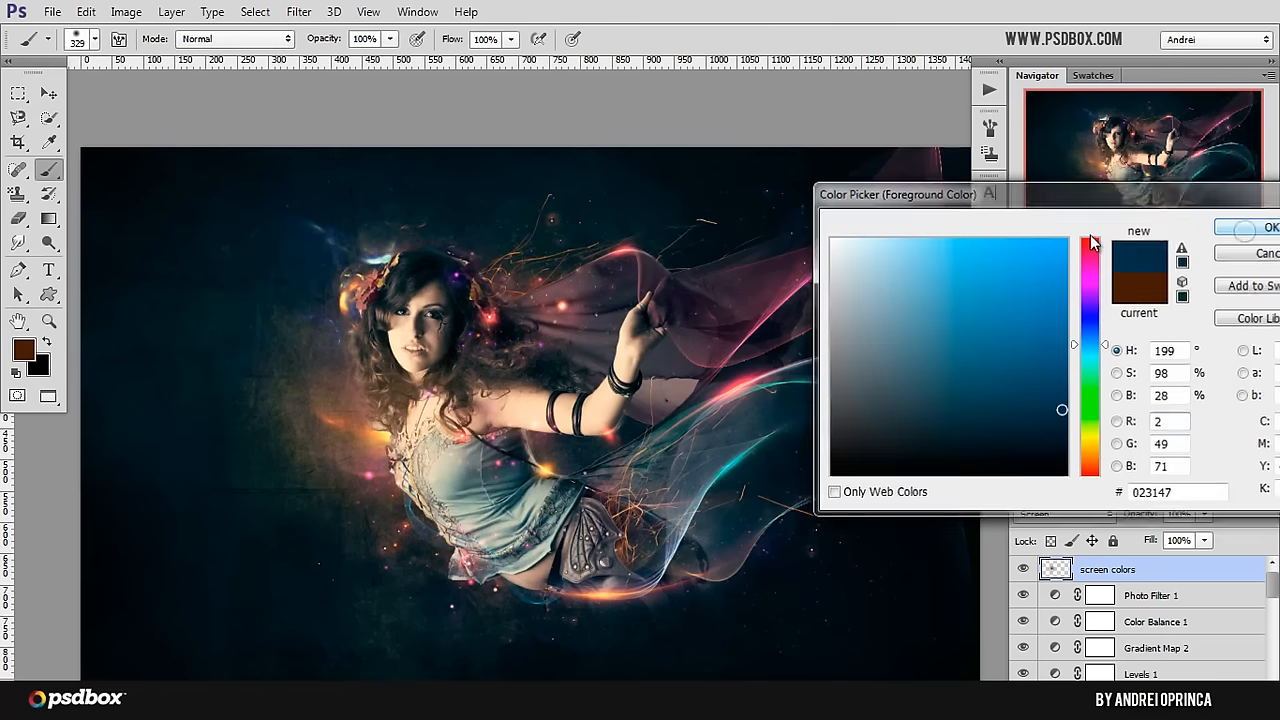
pyautogui.click(775, 390)
pyautogui.hotkey('ctrl', 'z')
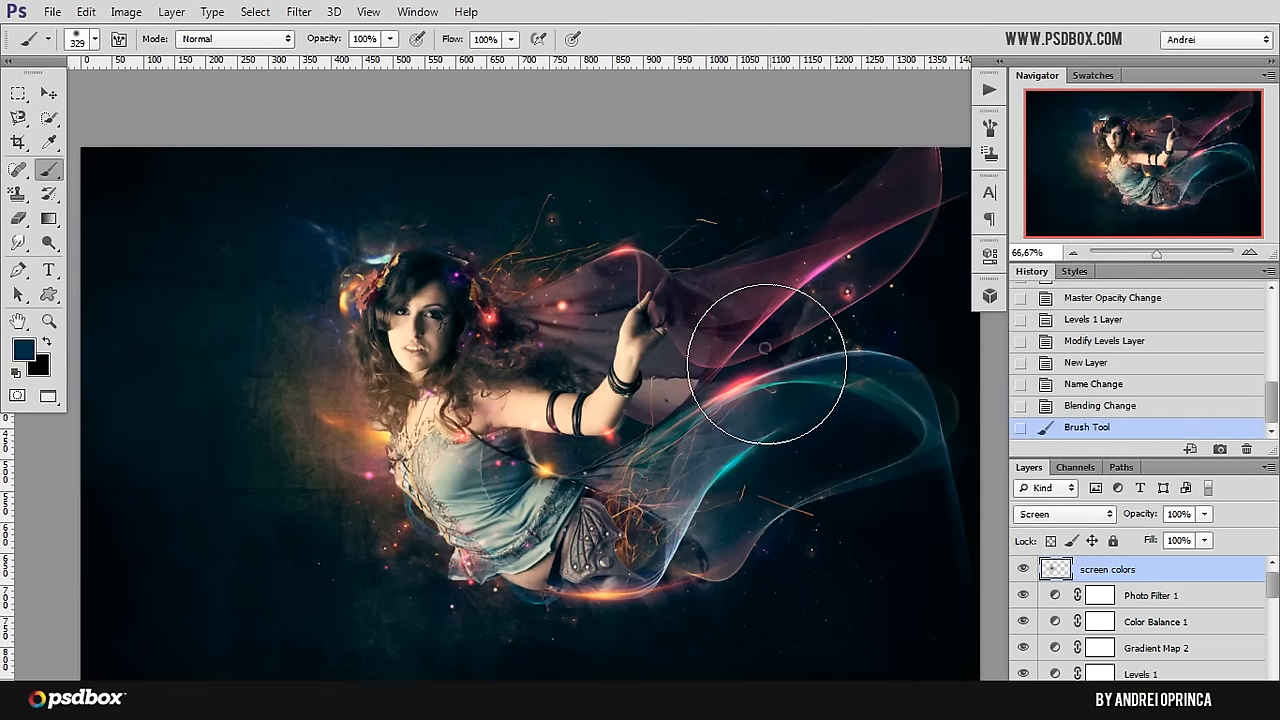
pyautogui.hotkey('ctrl', 'z')
pyautogui.hotkey('ctrl', 'z')
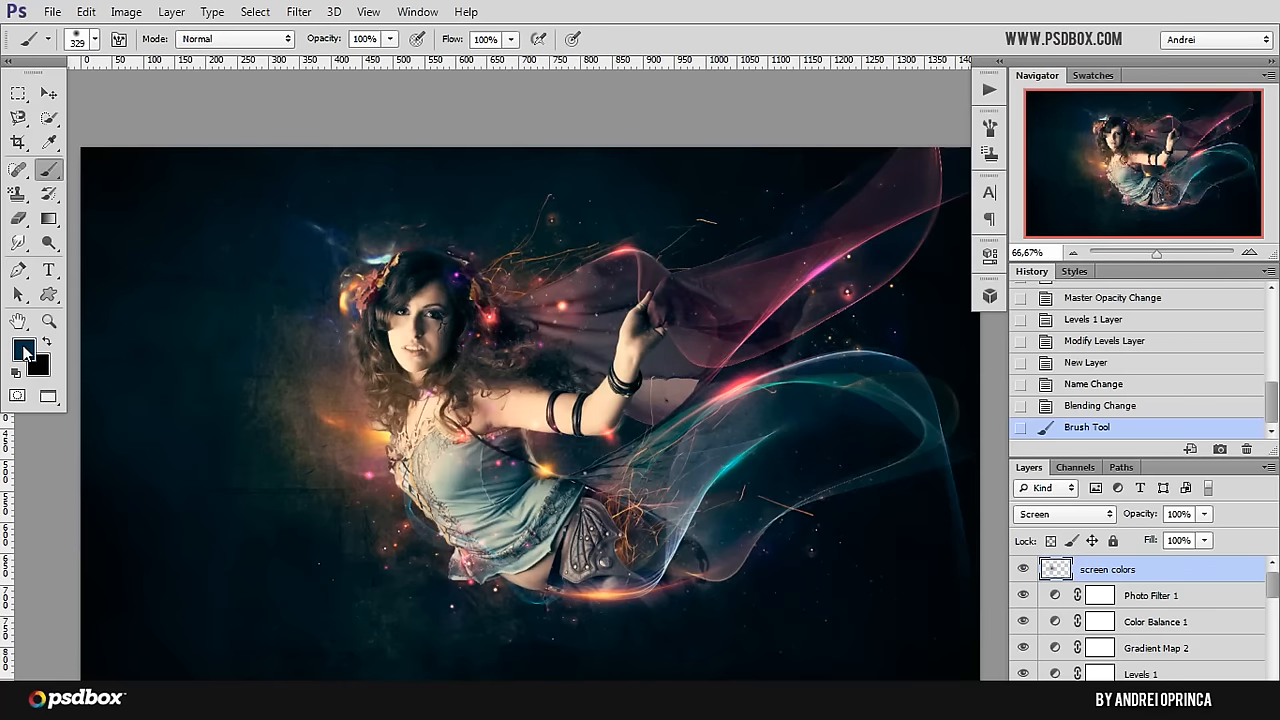
# Step: Set the foreground color to darker blue 002333 and paint a soft glow over the teal veil
pyautogui.press('i')
pyautogui.click(23, 349)
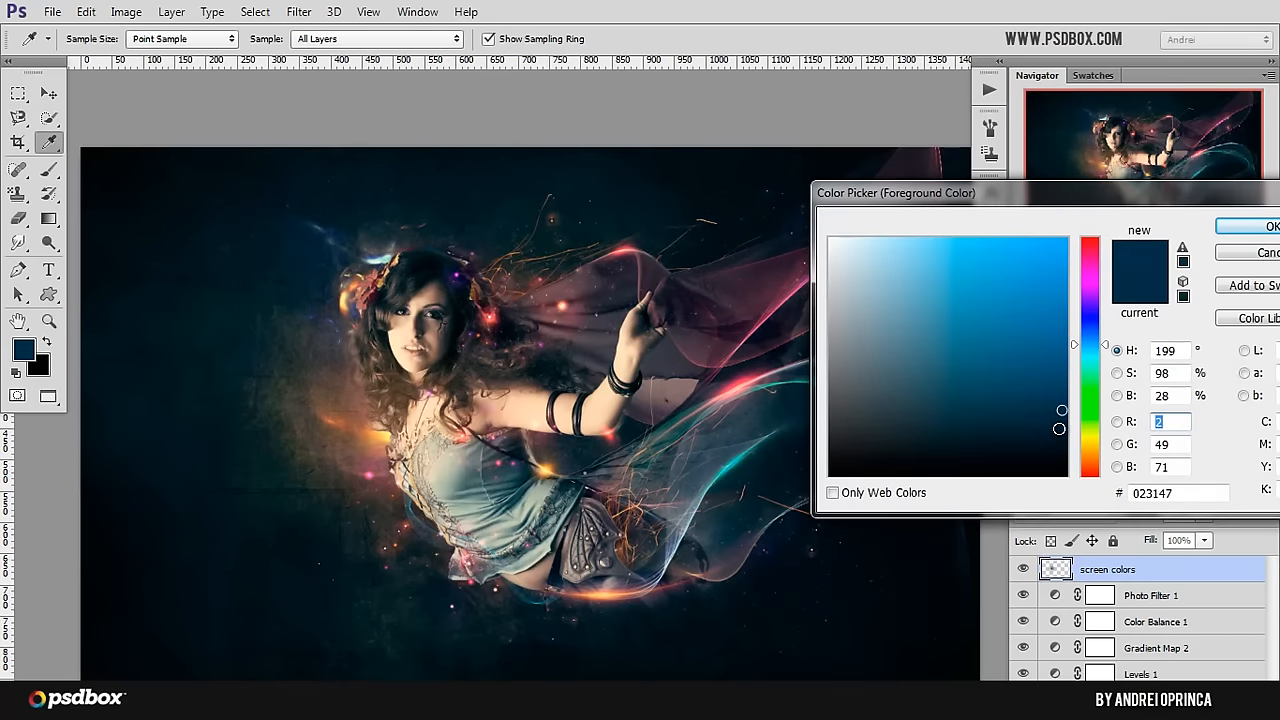
pyautogui.moveTo(1058, 428); pyautogui.dragTo(1068, 429)
pyautogui.click(1236, 230)
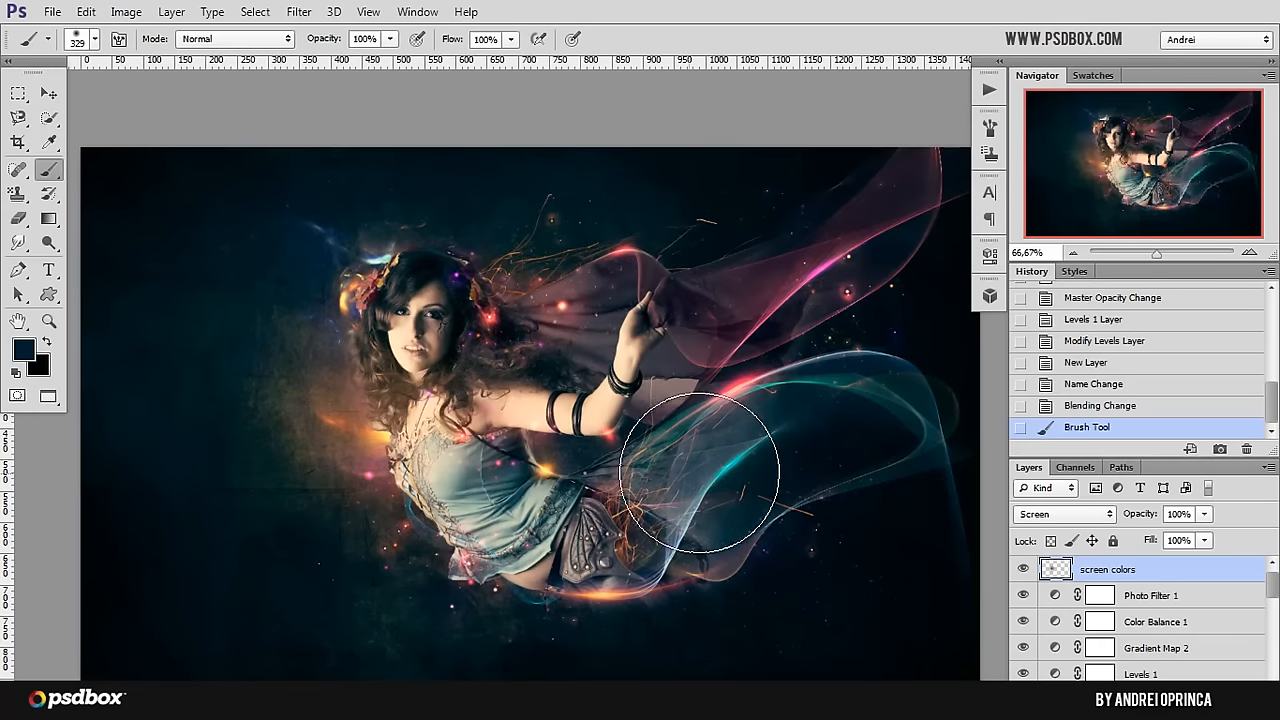
pyautogui.click(724, 436)
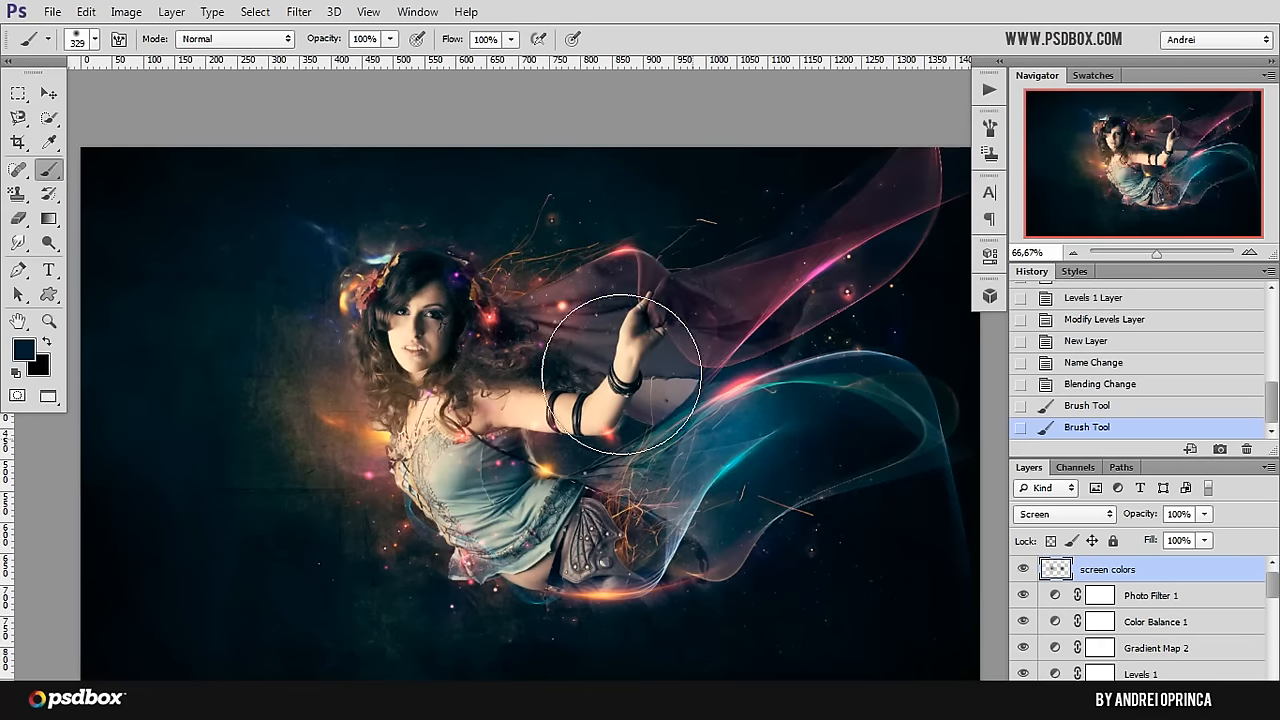
# Step: Set the foreground color to dark red 330500 and paint a soft glow over the pink veil around the raised hand
pyautogui.click(33, 354)
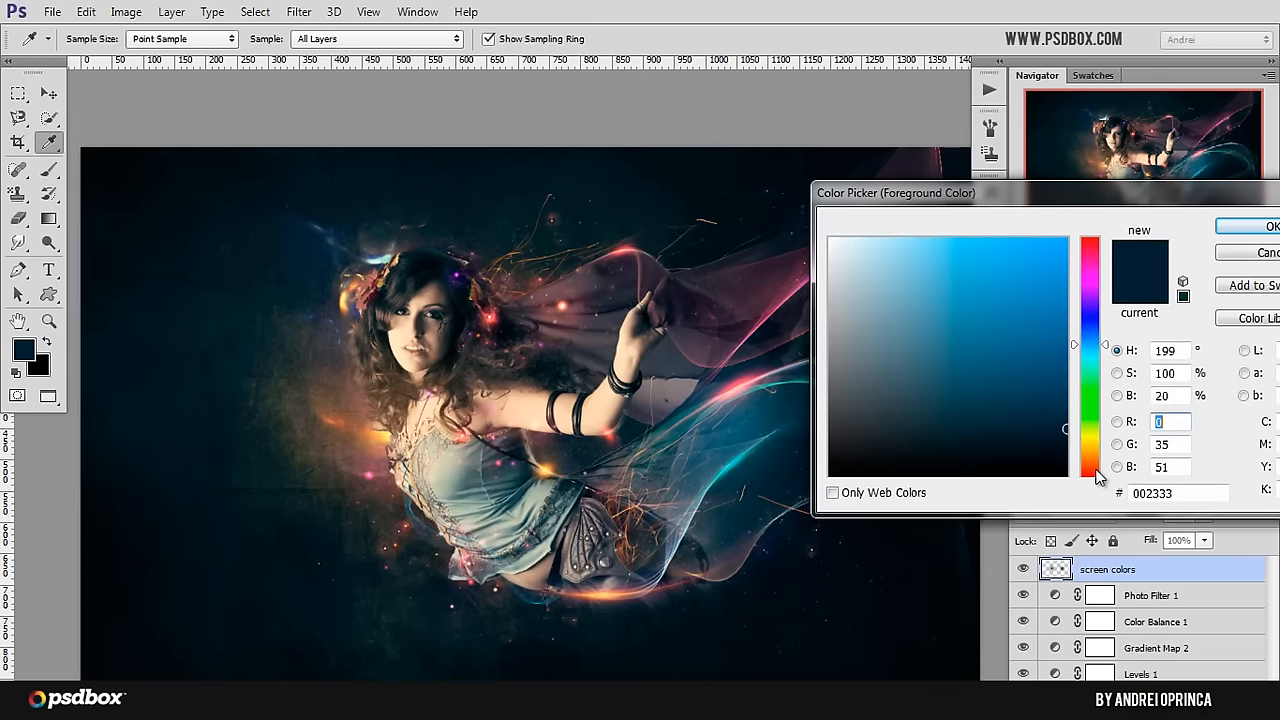
pyautogui.click(1094, 470)
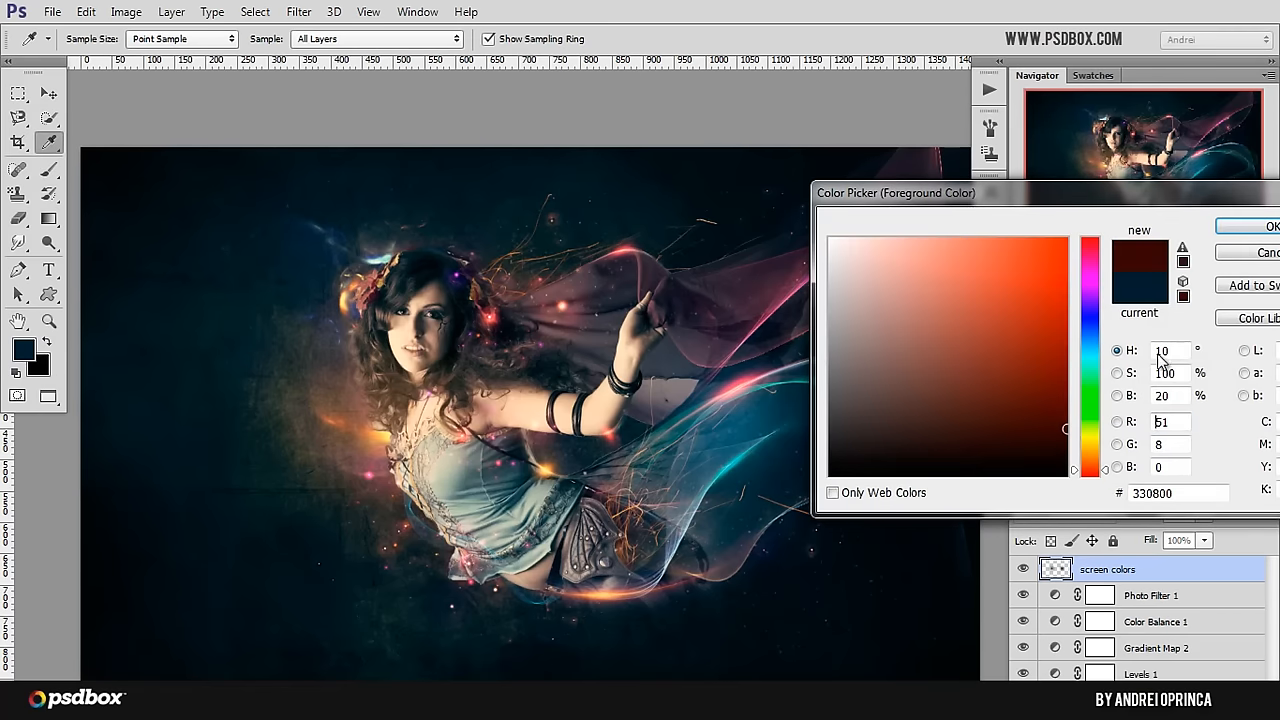
pyautogui.click(1095, 473)
pyautogui.click(1258, 243)
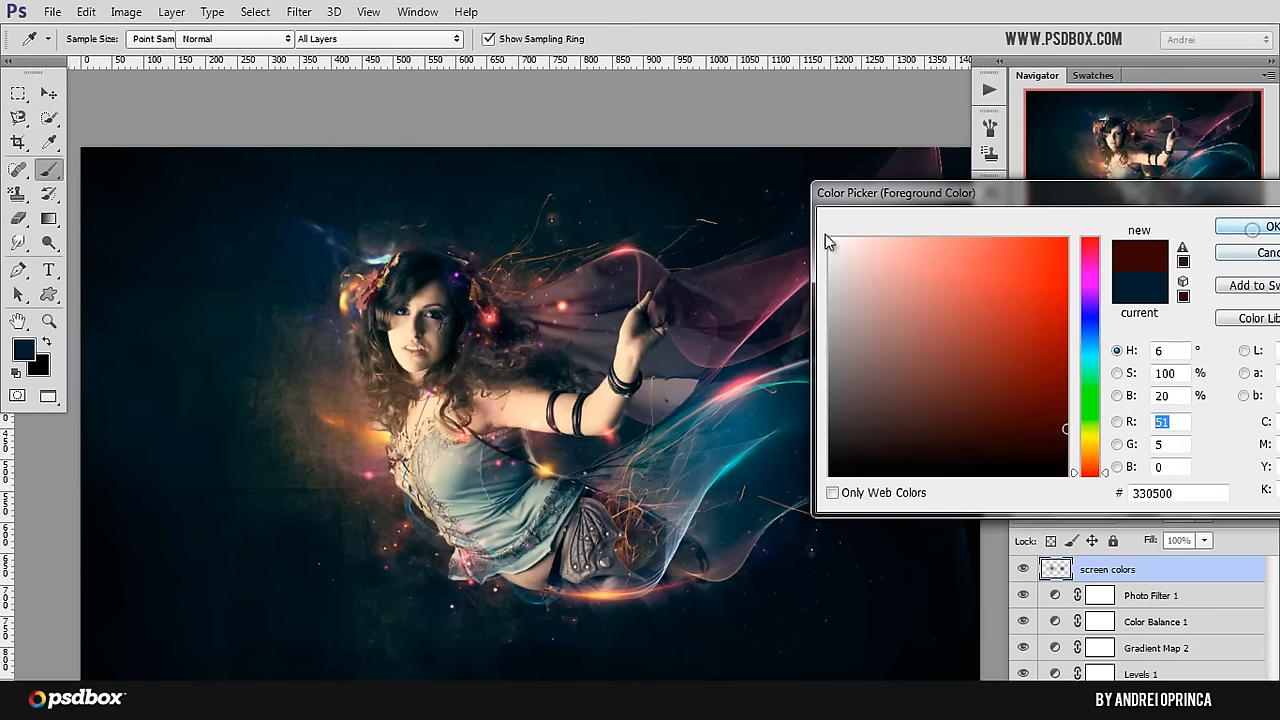
pyautogui.press('b')
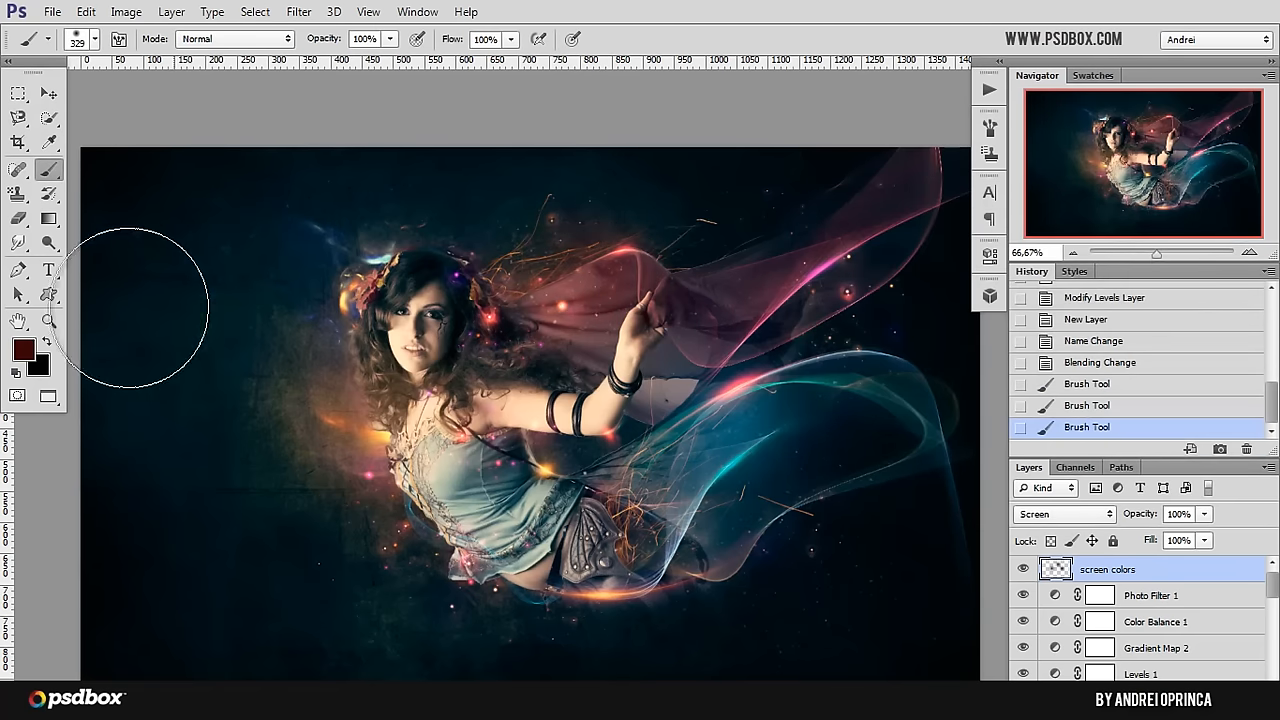
# Step: Set the foreground color to dark purple 180033 and paint a soft glow over the pink veil's far part
pyautogui.click(22, 352)
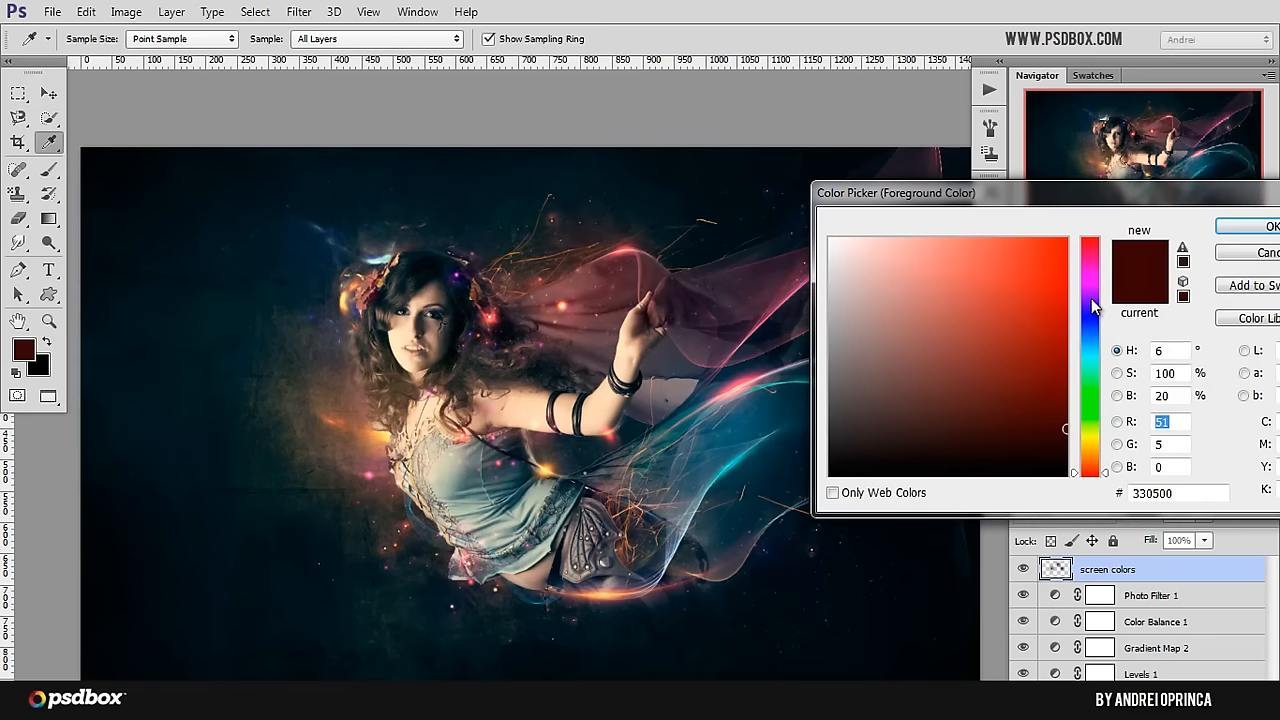
pyautogui.click(1091, 298)
pyautogui.click(1241, 238)
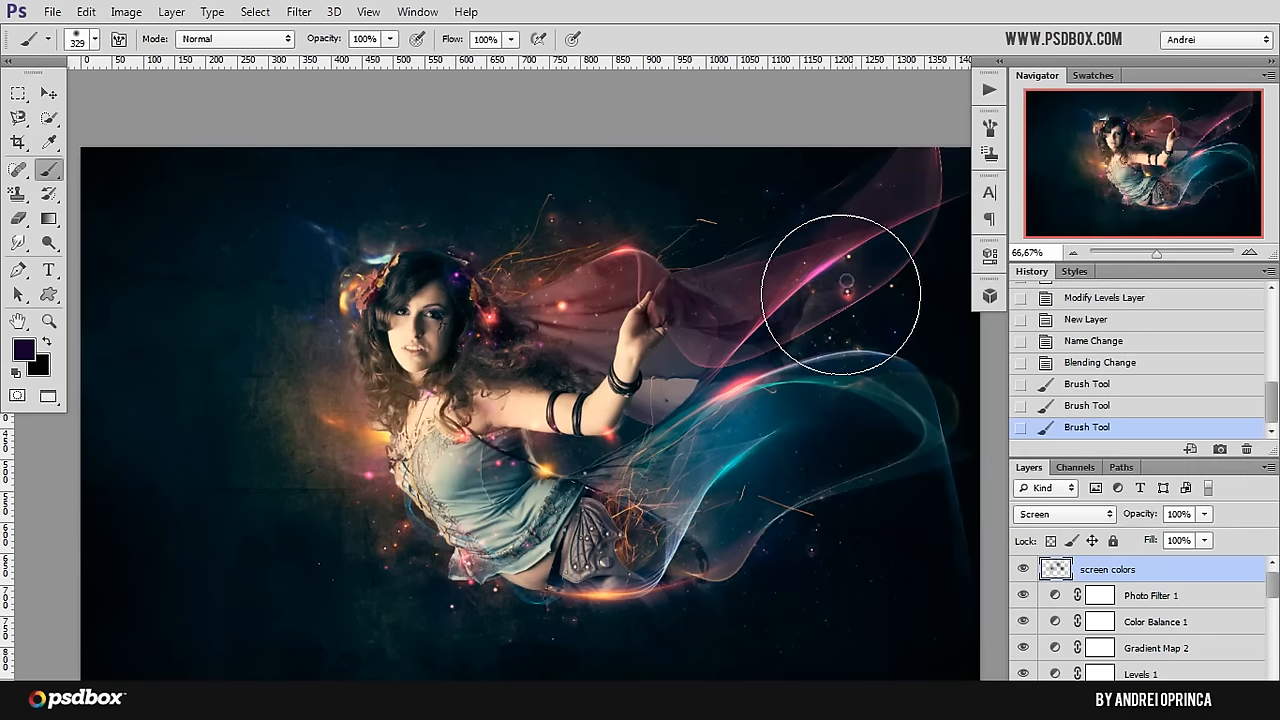
# Step: Try a dark olive 2a3300 dab beside the waist, below the bracelets
pyautogui.click(24, 348)
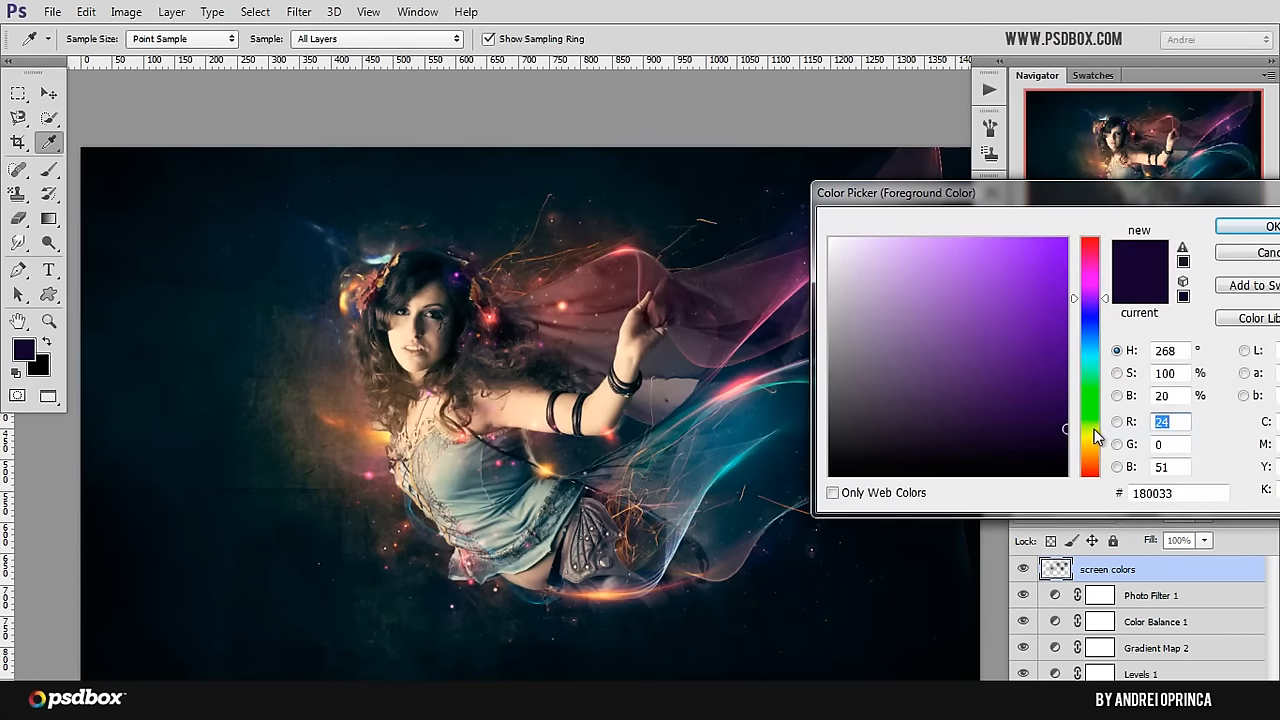
pyautogui.click(1094, 430)
pyautogui.click(1262, 226)
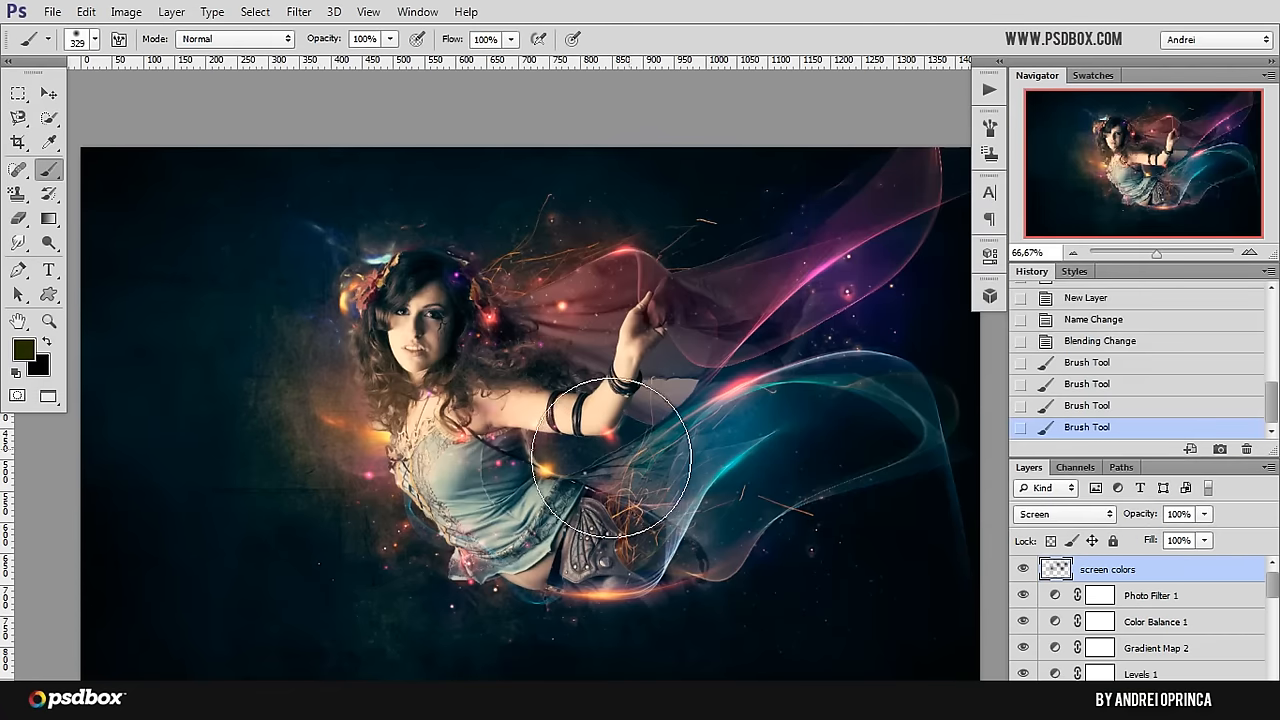
# Step: Set the foreground color to a dark orange-brown and paint a soft glow over the waist and upper skirt
pyautogui.click(23, 349)
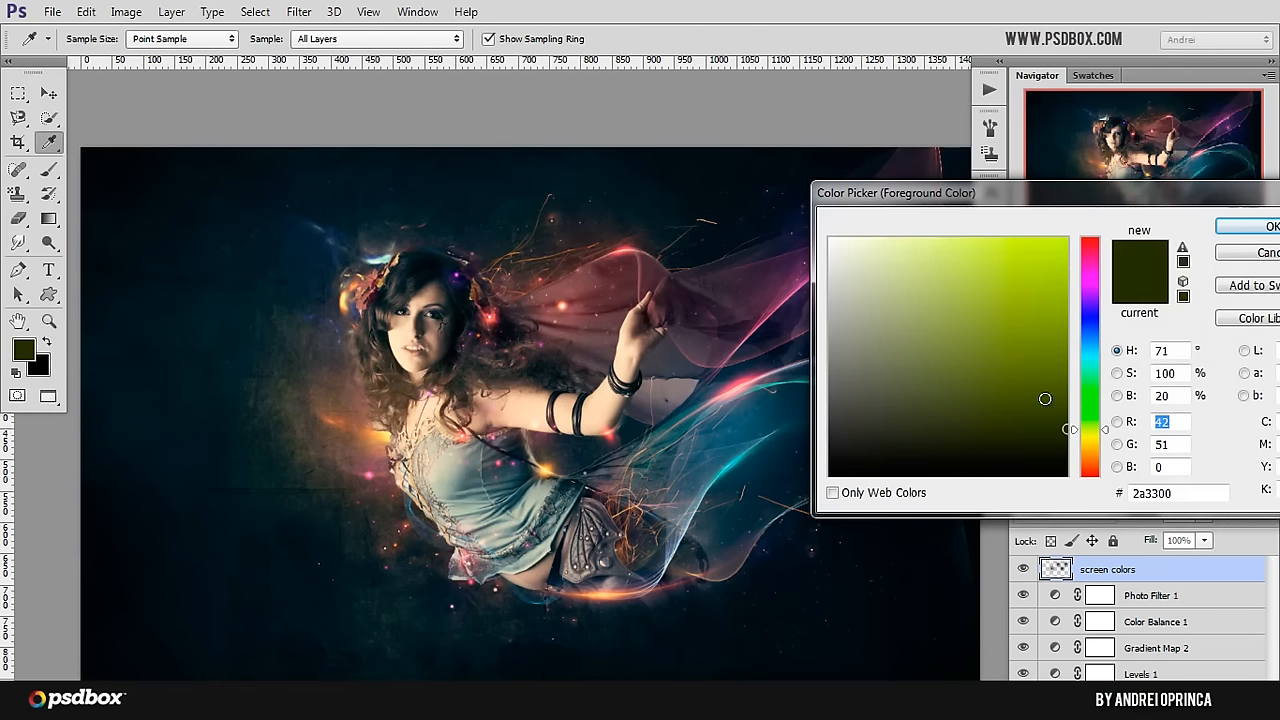
pyautogui.click(1090, 457)
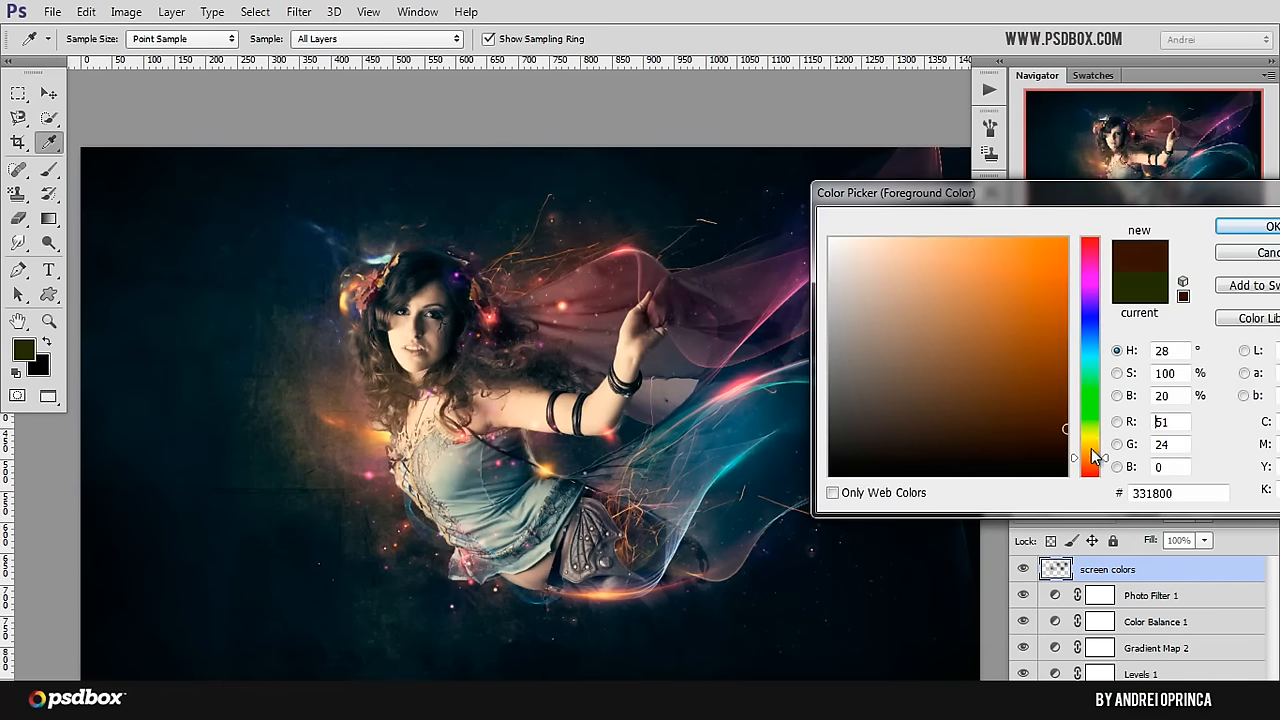
pyautogui.moveTo(1095, 457); pyautogui.dragTo(1095, 451)
pyautogui.click(1232, 238)
pyautogui.press('b')
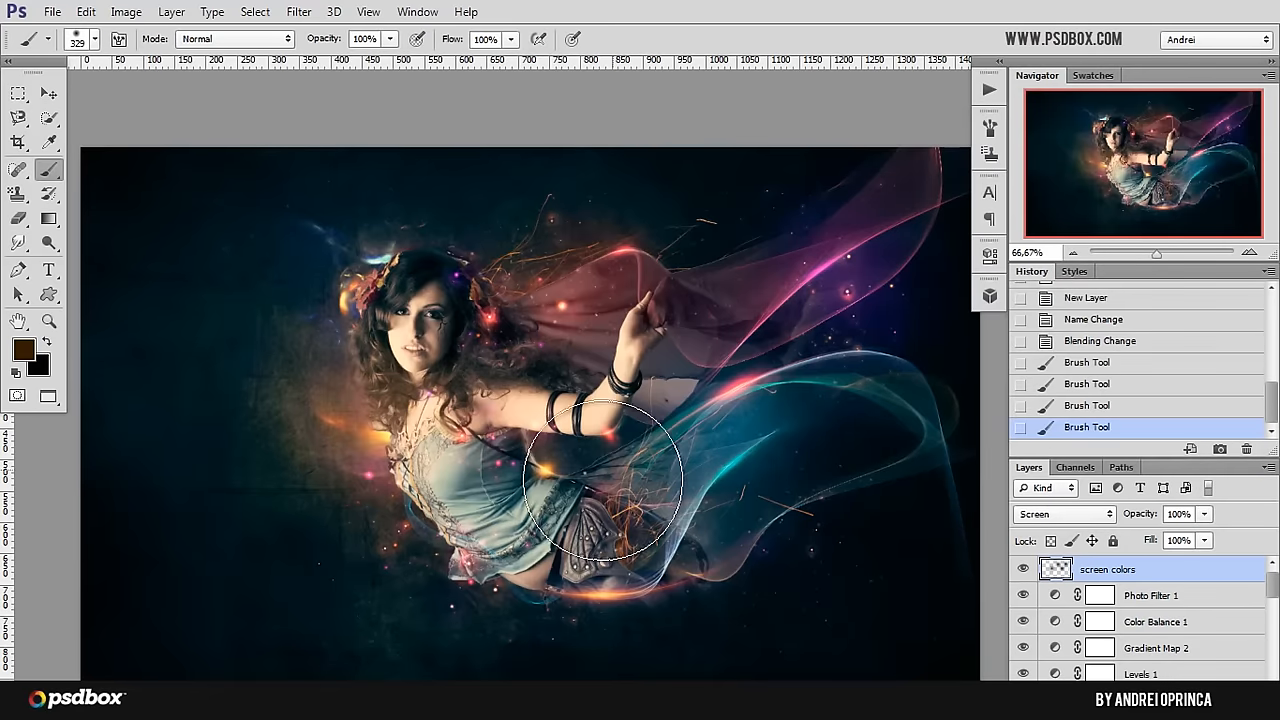
pyautogui.click(601, 490)
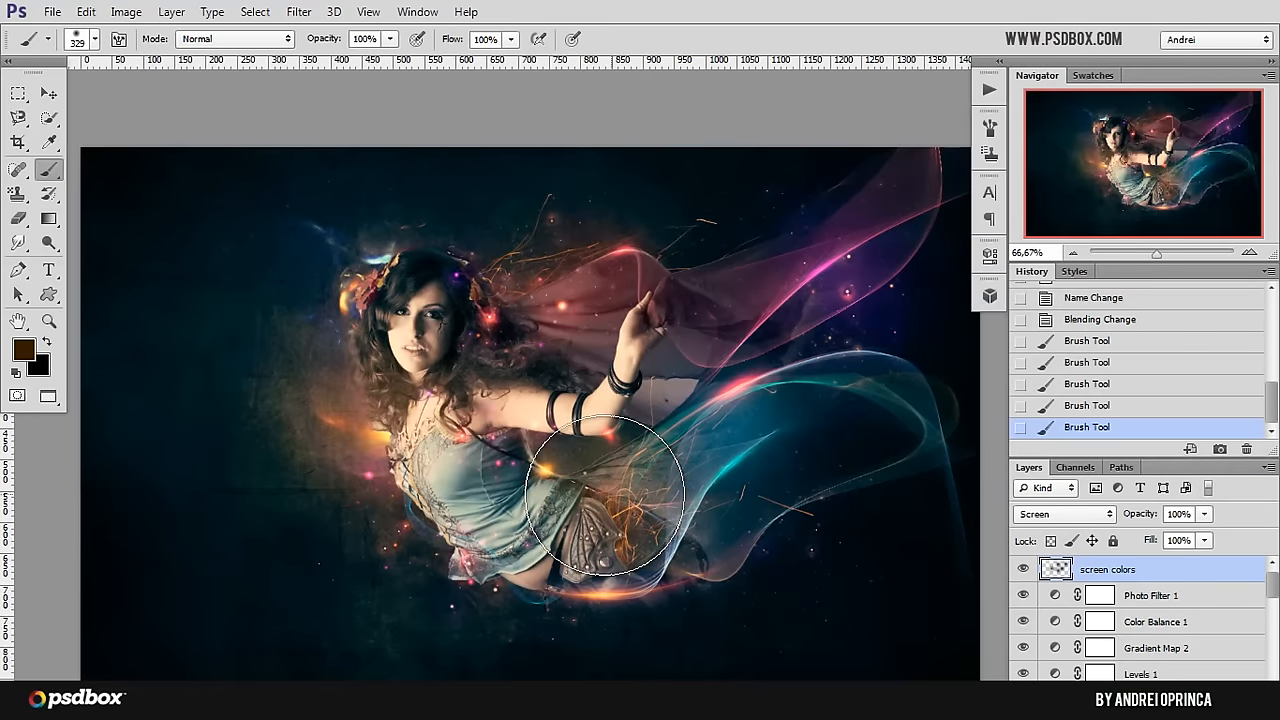
# Step: Paint a dark green 203300 glow over the legs behind the skirt, using the soft brush at 193 px
pyautogui.click(24, 350)
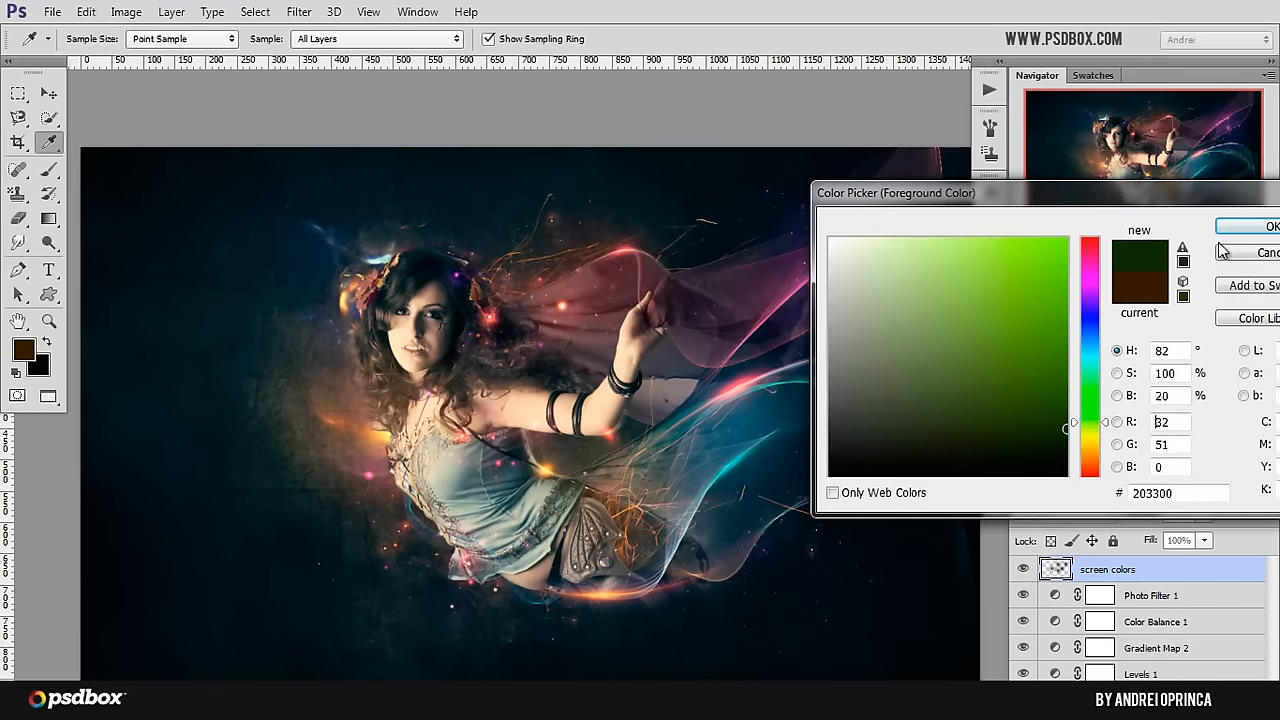
pyautogui.click(1236, 238)
pyautogui.rightClick(598, 308)
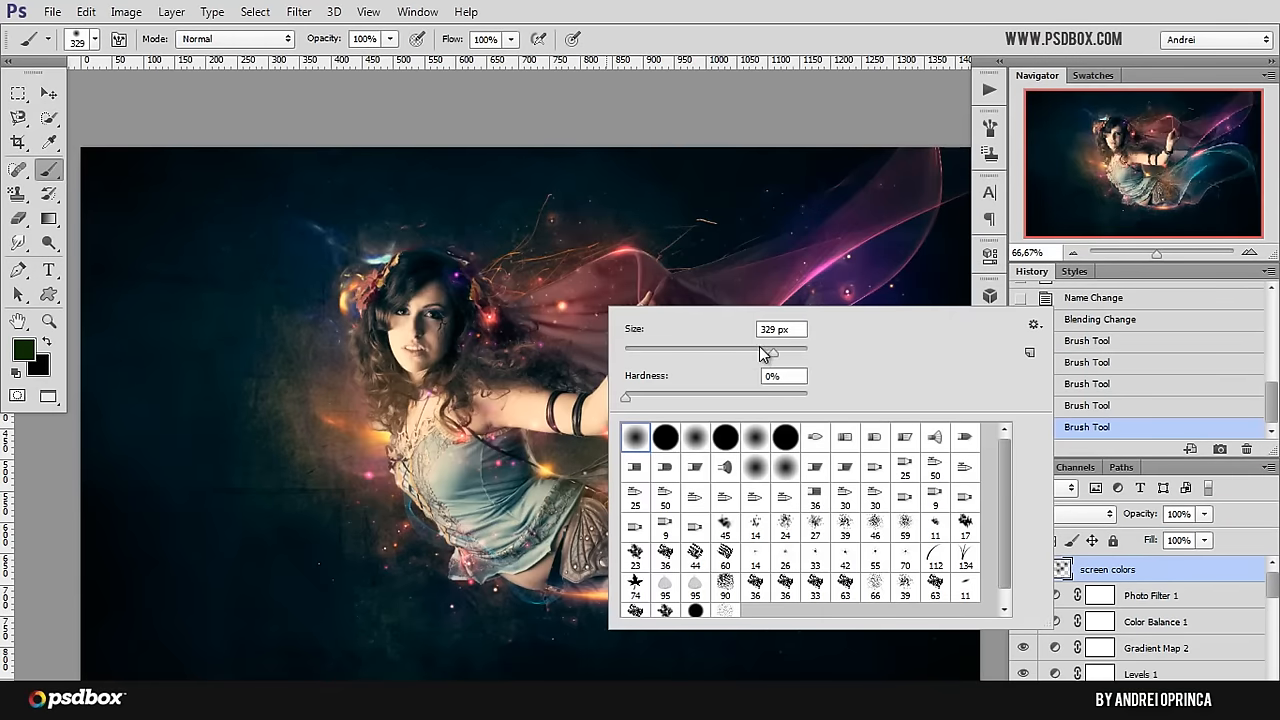
pyautogui.click(510, 316)
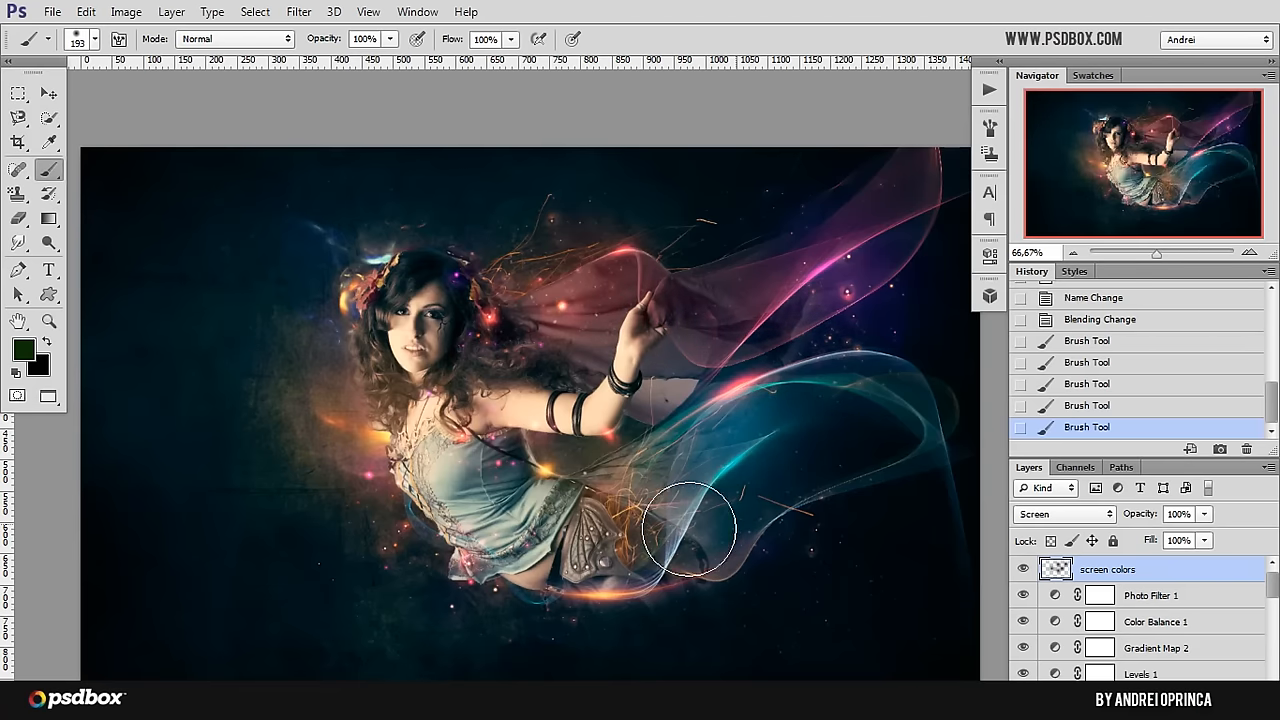
# Step: Set the foreground color to a brighter orange-brown
pyautogui.click(25, 352)
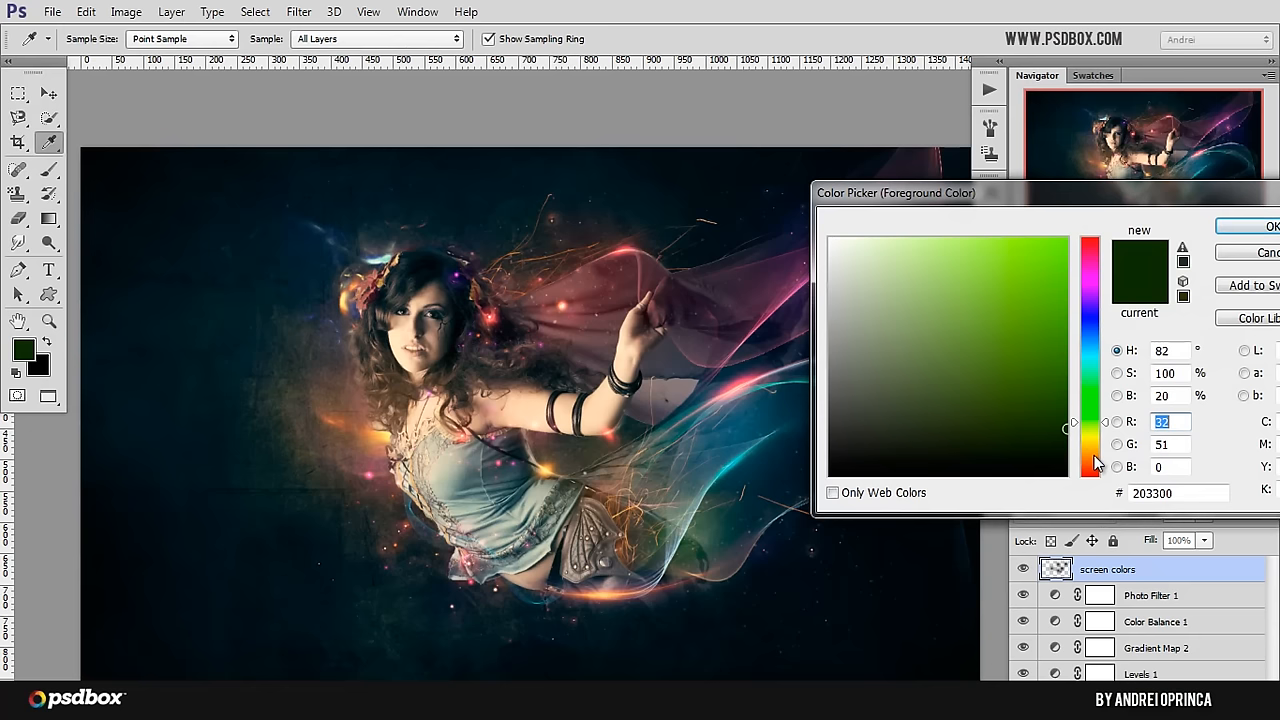
pyautogui.click(1094, 455)
pyautogui.click(1059, 362)
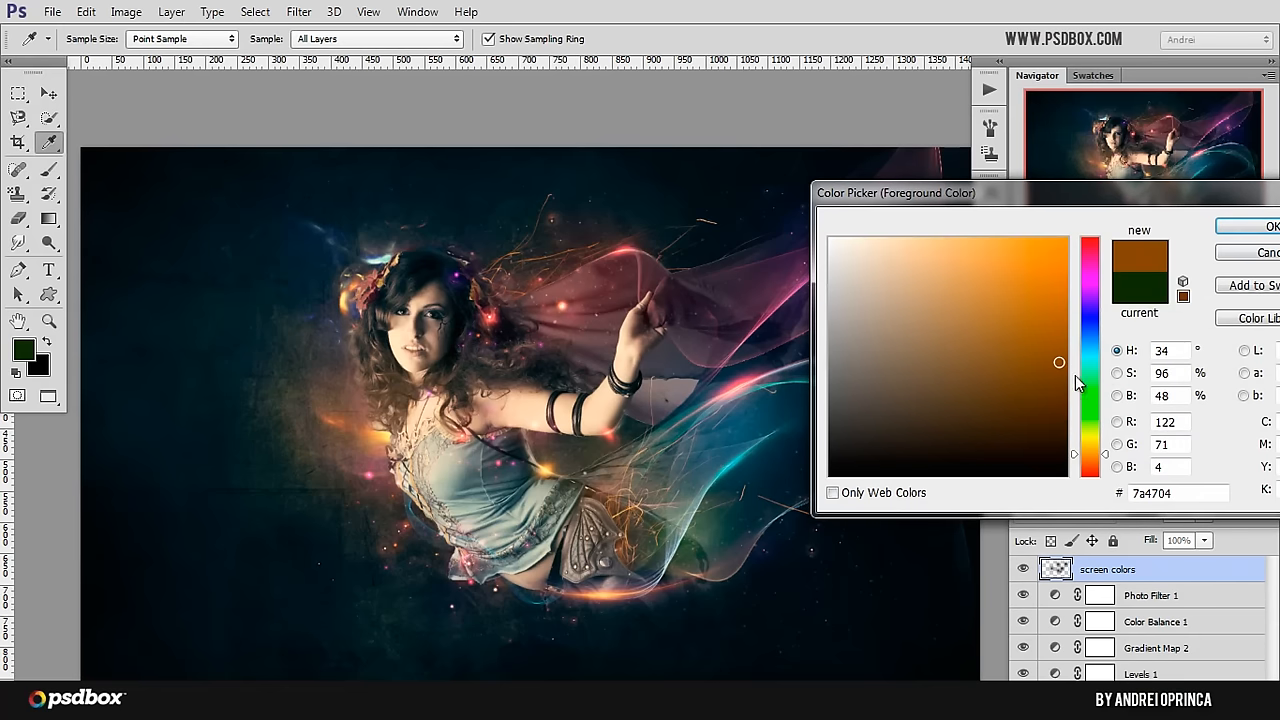
pyautogui.click(1052, 388)
pyautogui.click(1250, 226)
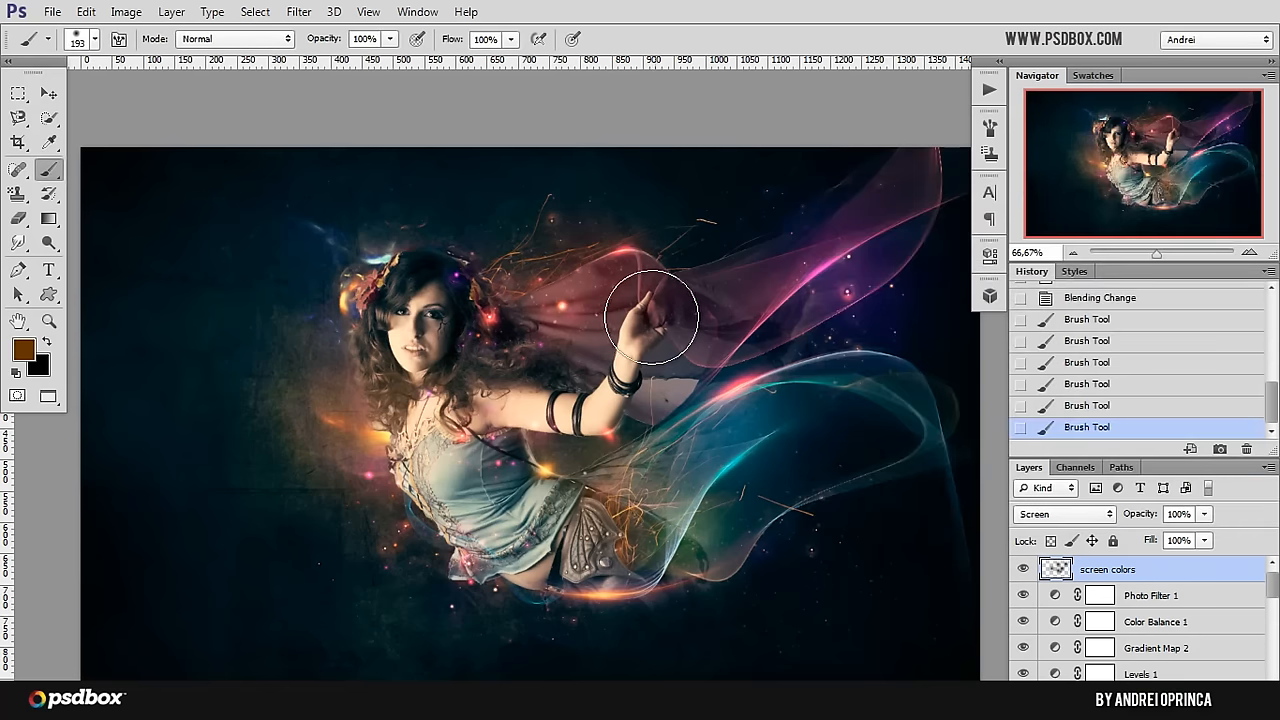
# Step: Try single orange-brown dabs over the hair, veils, skirt, waist and legs, undoing each one
pyautogui.hotkey('ctrl', 'z')
pyautogui.click(535, 368)
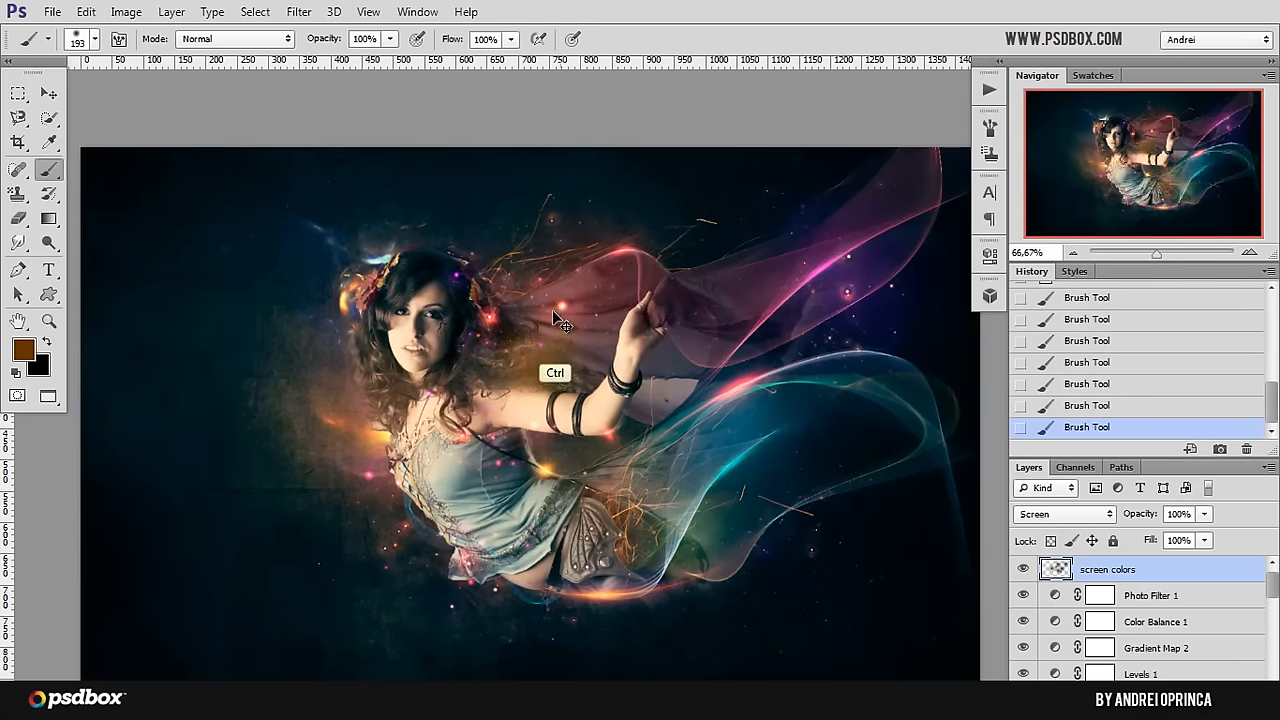
pyautogui.hotkey('ctrl', 'z')
pyautogui.click(542, 316)
pyautogui.hotkey('ctrl', 'z')
pyautogui.click(738, 320)
pyautogui.hotkey('ctrl', 'z')
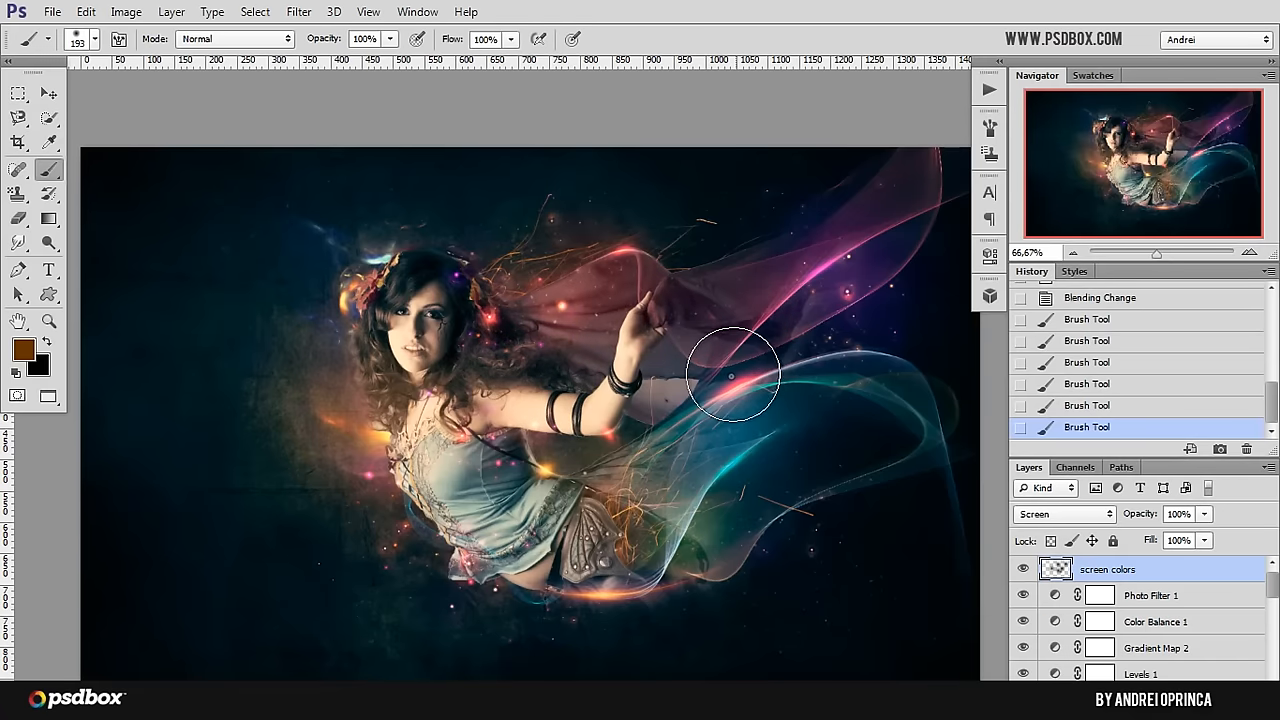
pyautogui.click(735, 372)
pyautogui.hotkey('ctrl', 'z')
pyautogui.click(782, 393)
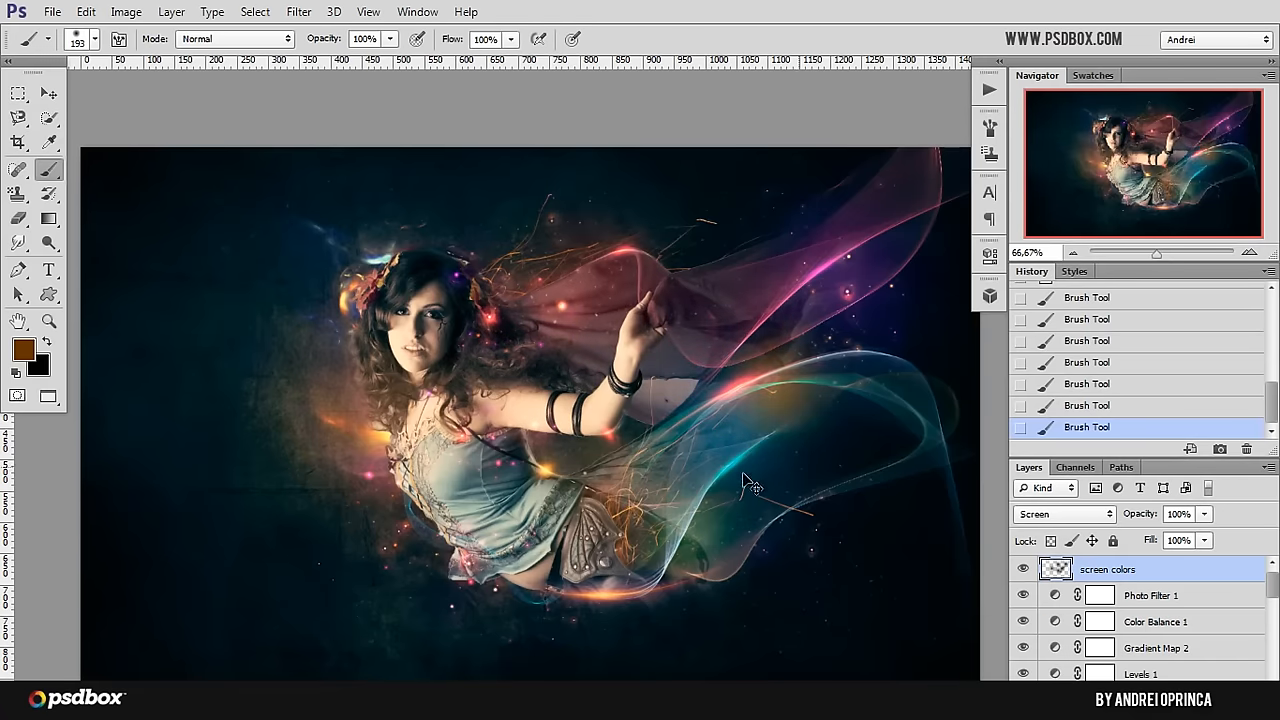
pyautogui.hotkey('ctrl', 'z')
pyautogui.click(622, 480)
pyautogui.hotkey('ctrl', 'z')
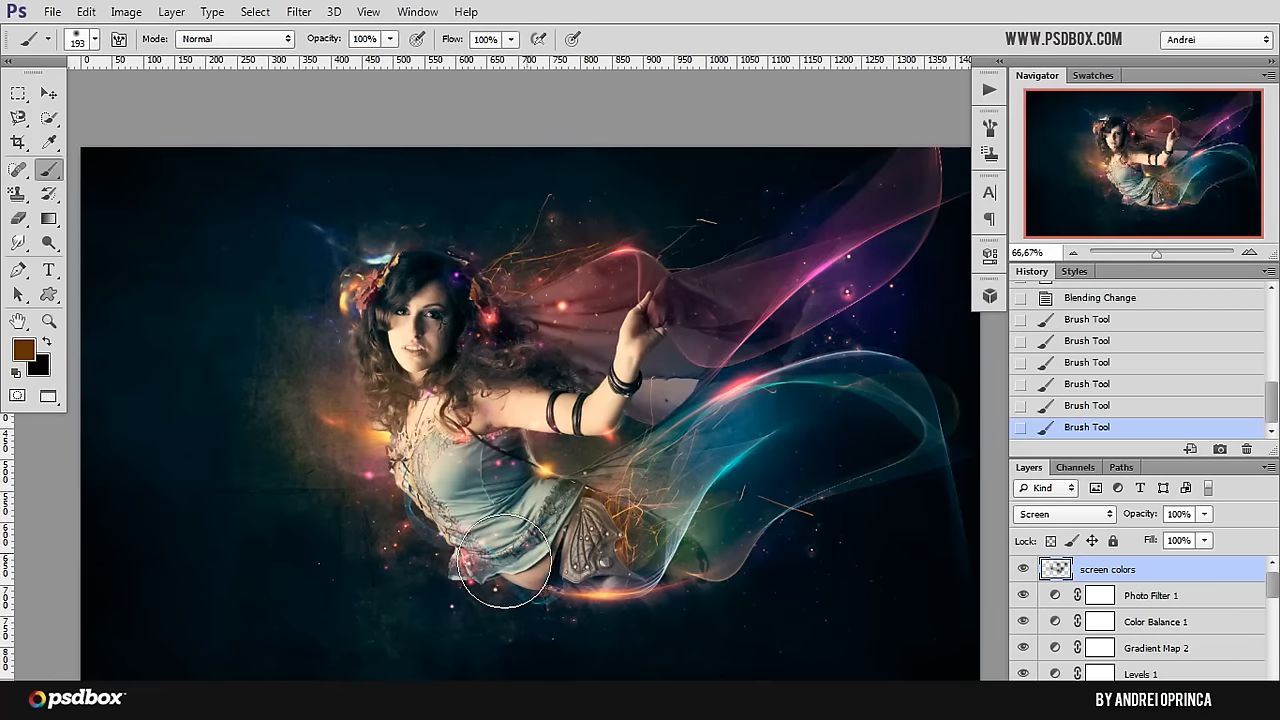
pyautogui.click(505, 562)
pyautogui.hotkey('ctrl', 'z')
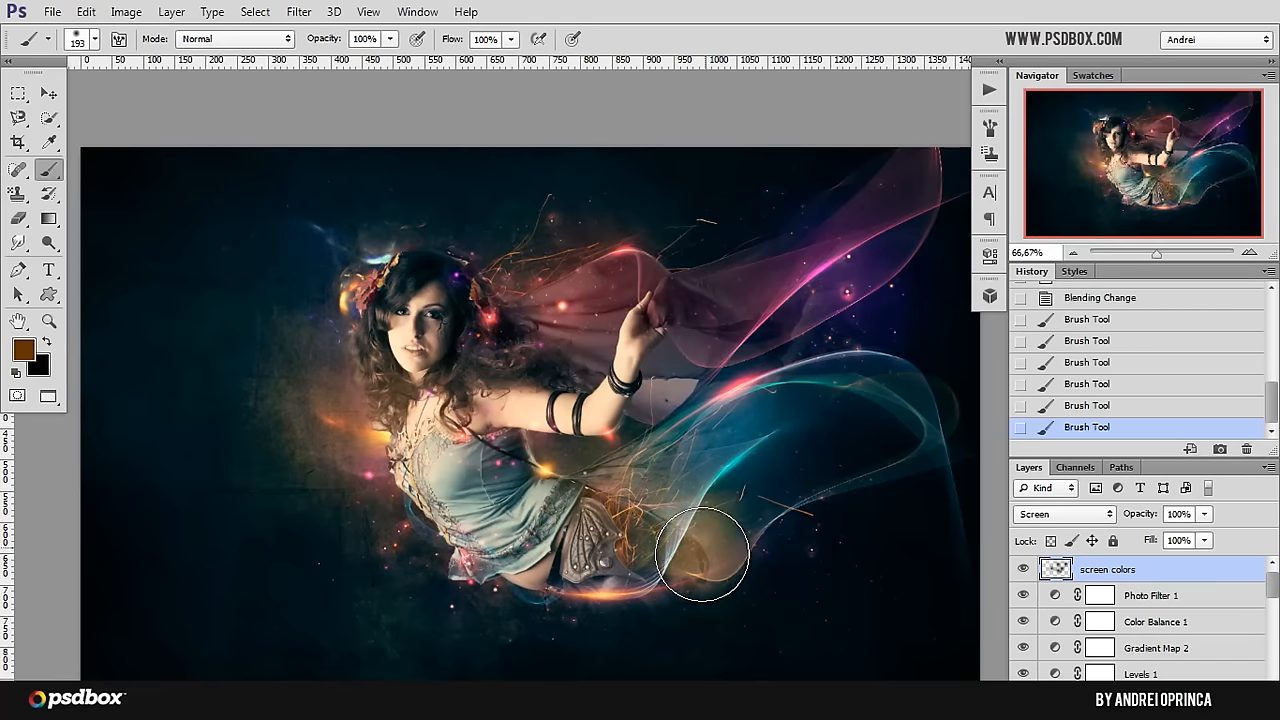
pyautogui.click(696, 539)
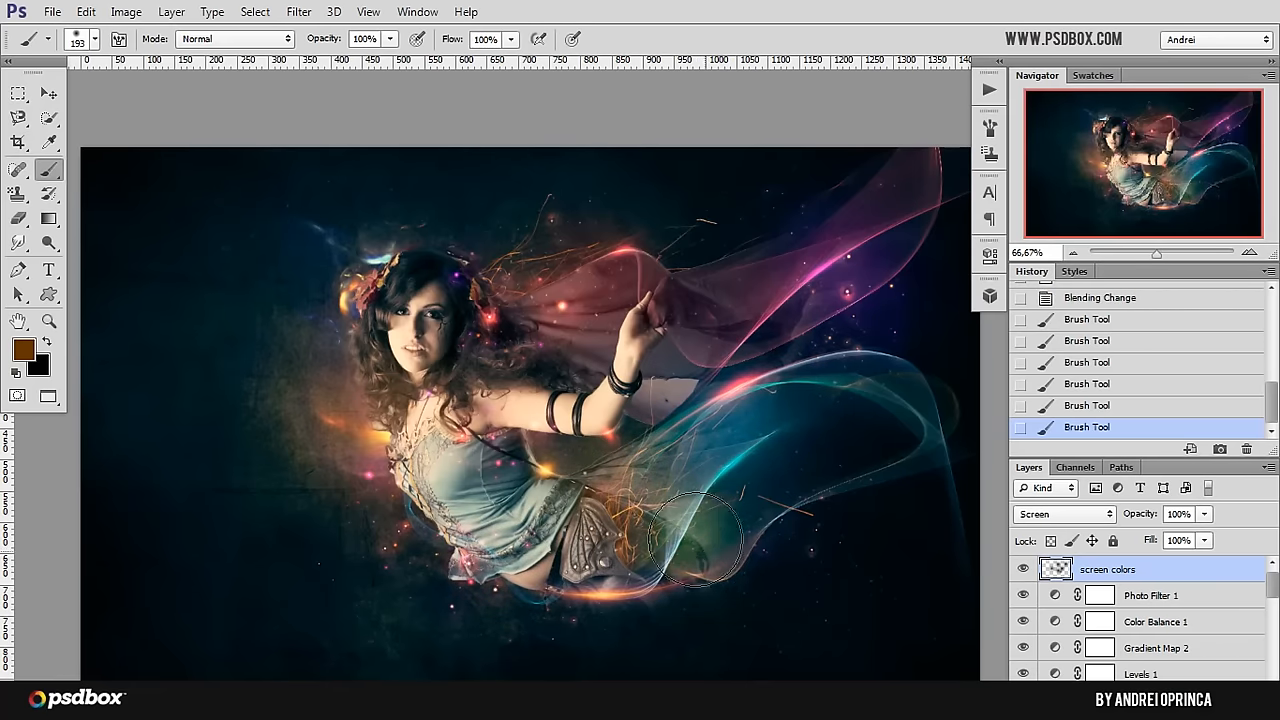
# Step: Try single brown glow dabs over the waist, the face and the flowers in the hair, undoing each one
pyautogui.click(585, 468)
pyautogui.hotkey('ctrl', 'z')
pyautogui.click(432, 400)
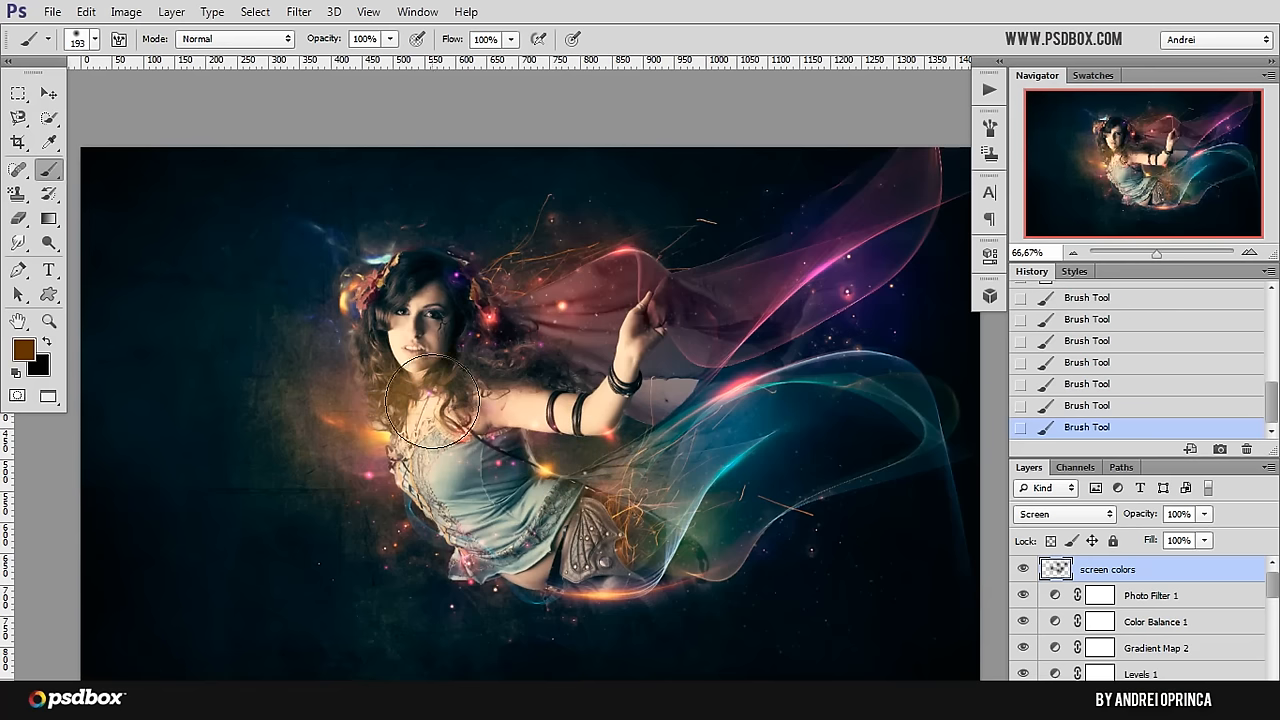
pyautogui.hotkey('ctrl', 'z')
pyautogui.click(394, 270)
pyautogui.hotkey('ctrl', 'z')
pyautogui.click(375, 268)
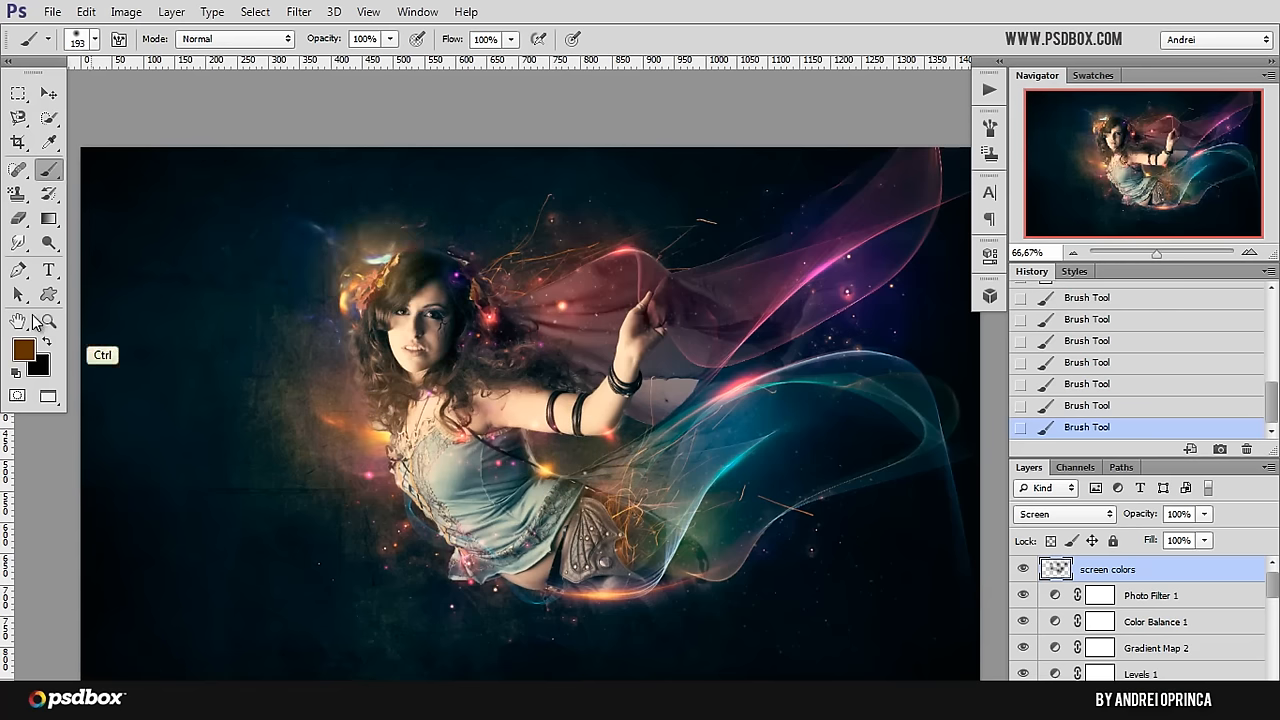
pyautogui.hotkey('ctrl', 'z')
# Step: Set the foreground color to dark brown 2f1b01 and try dabs beside the hair and over the upper veil, undoing each one
pyautogui.click(22, 348)
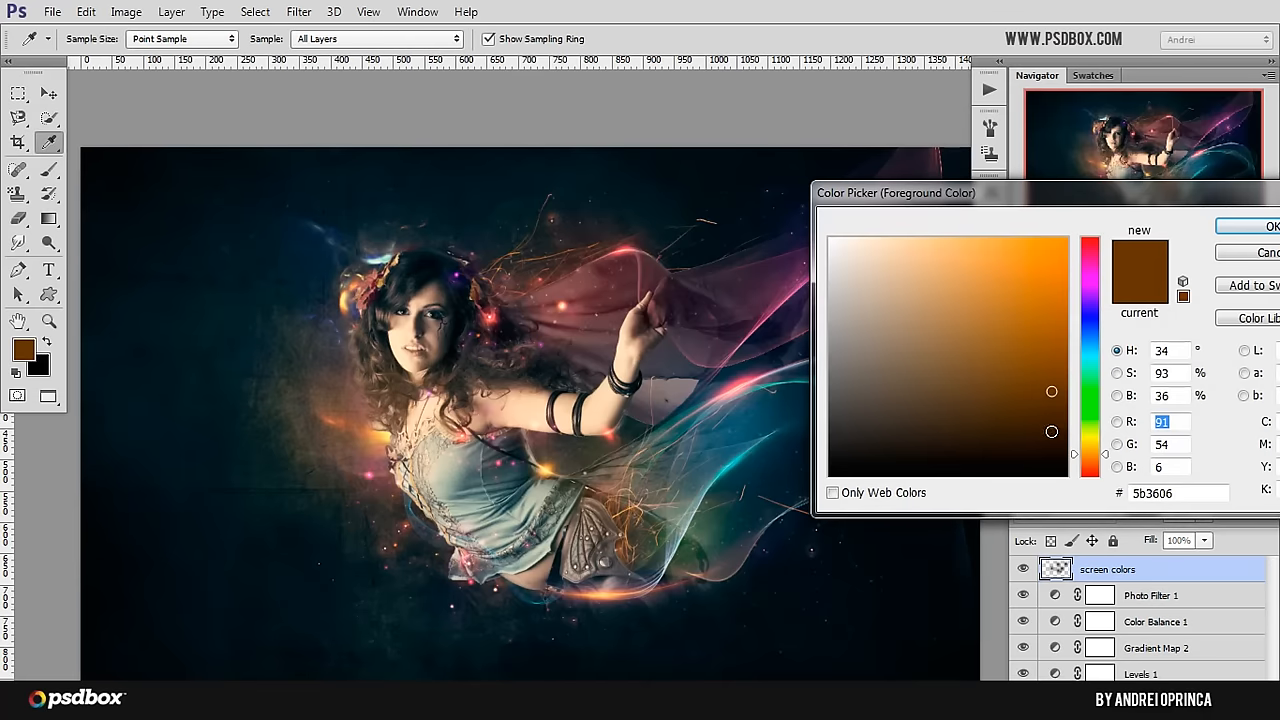
pyautogui.click(1051, 431)
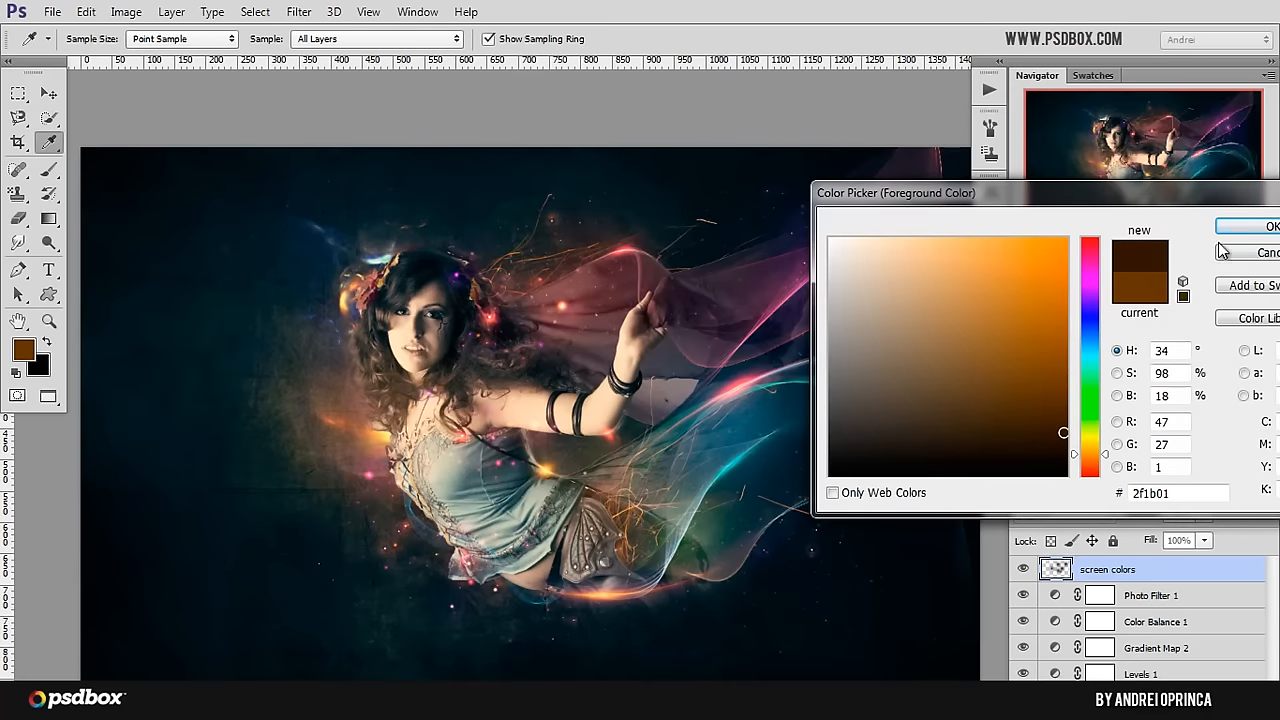
pyautogui.click(1242, 228)
pyautogui.hotkey('ctrl', 'z')
pyautogui.click(512, 285)
pyautogui.hotkey('ctrl', 'z')
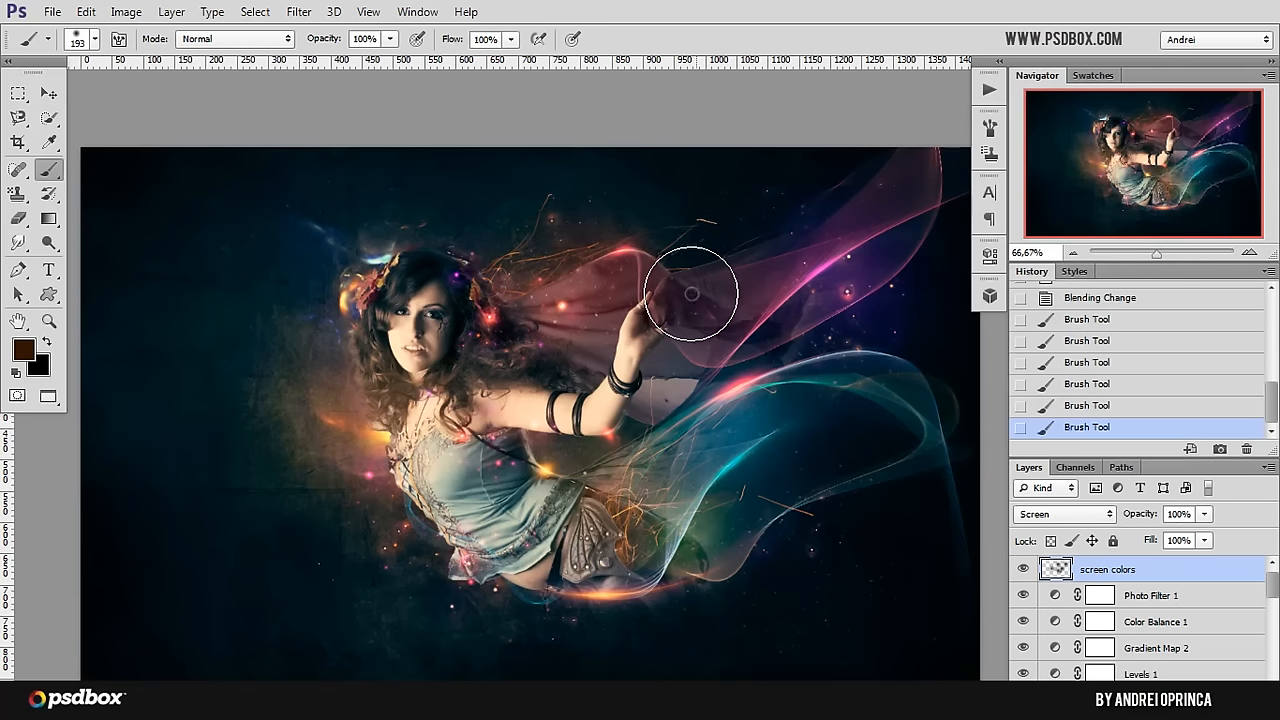
pyautogui.click(691, 294)
pyautogui.hotkey('ctrl', 'z')
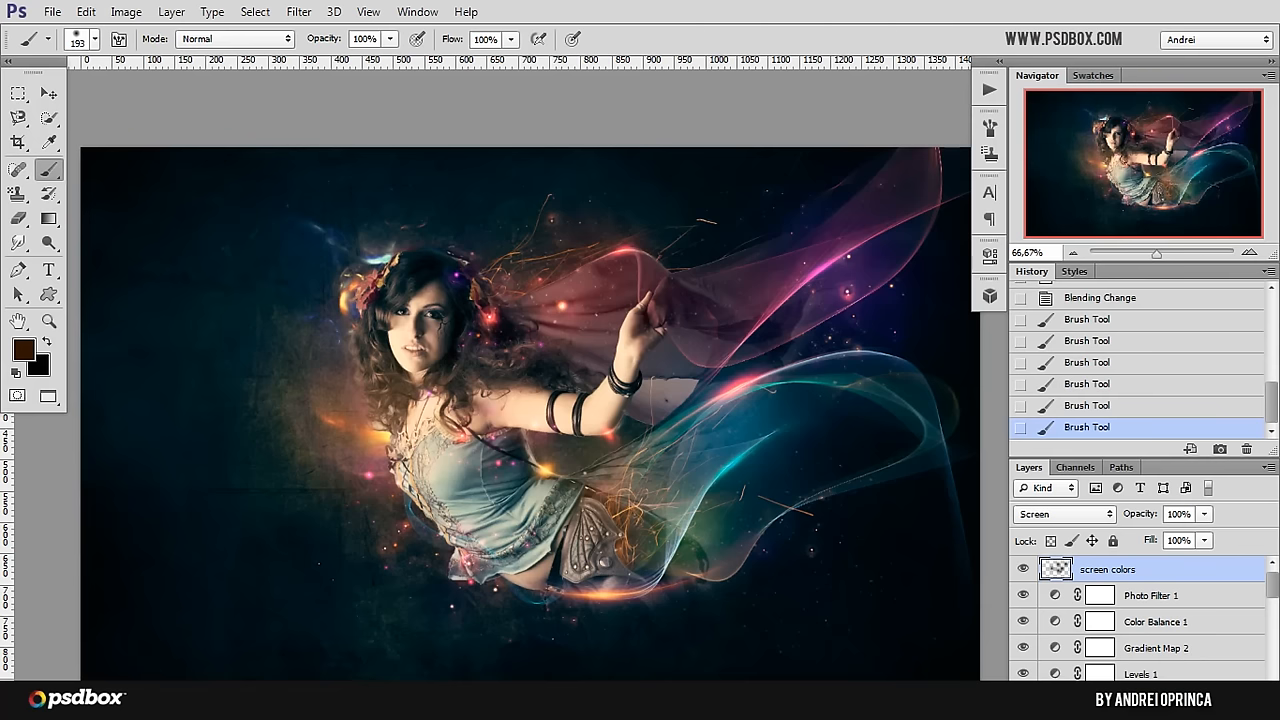
# Step: Add a new top layer named "color dodge lights" and set its blending mode to Color Dodge
pyautogui.hotkey('ctrl', 'shift', 'alt', 'n')
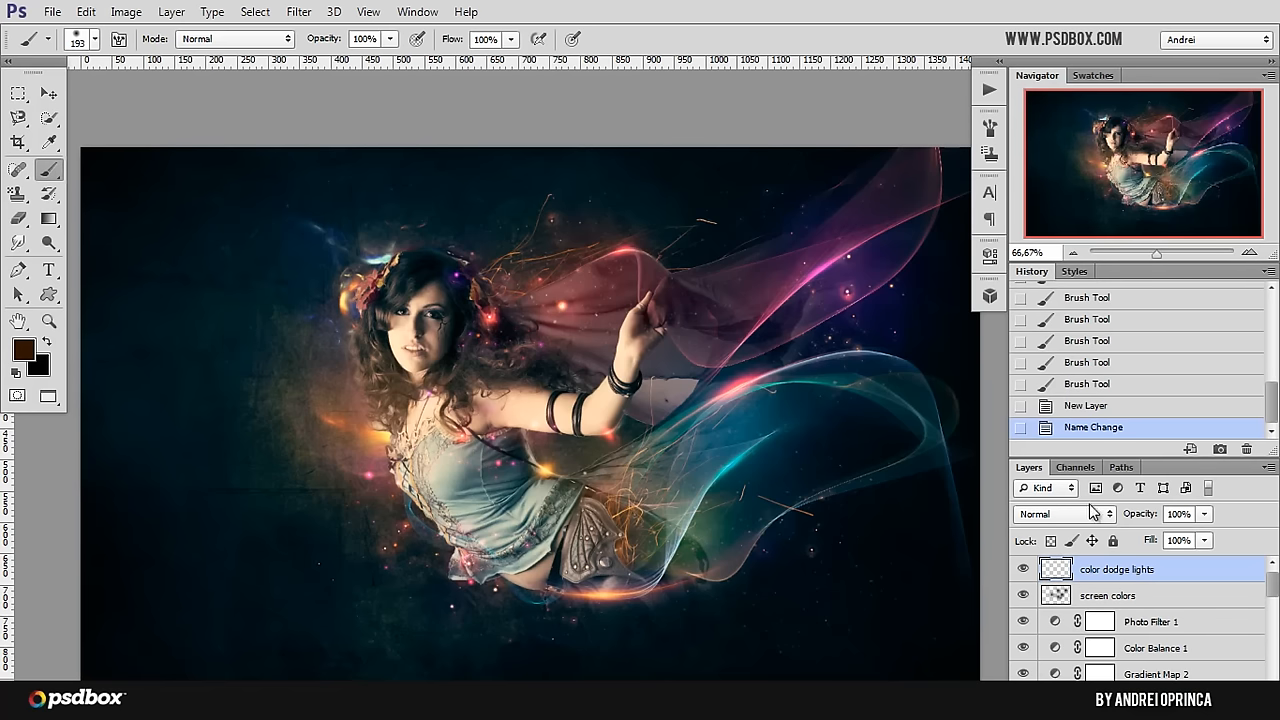
pyautogui.click(1065, 514)
pyautogui.click(1057, 209)
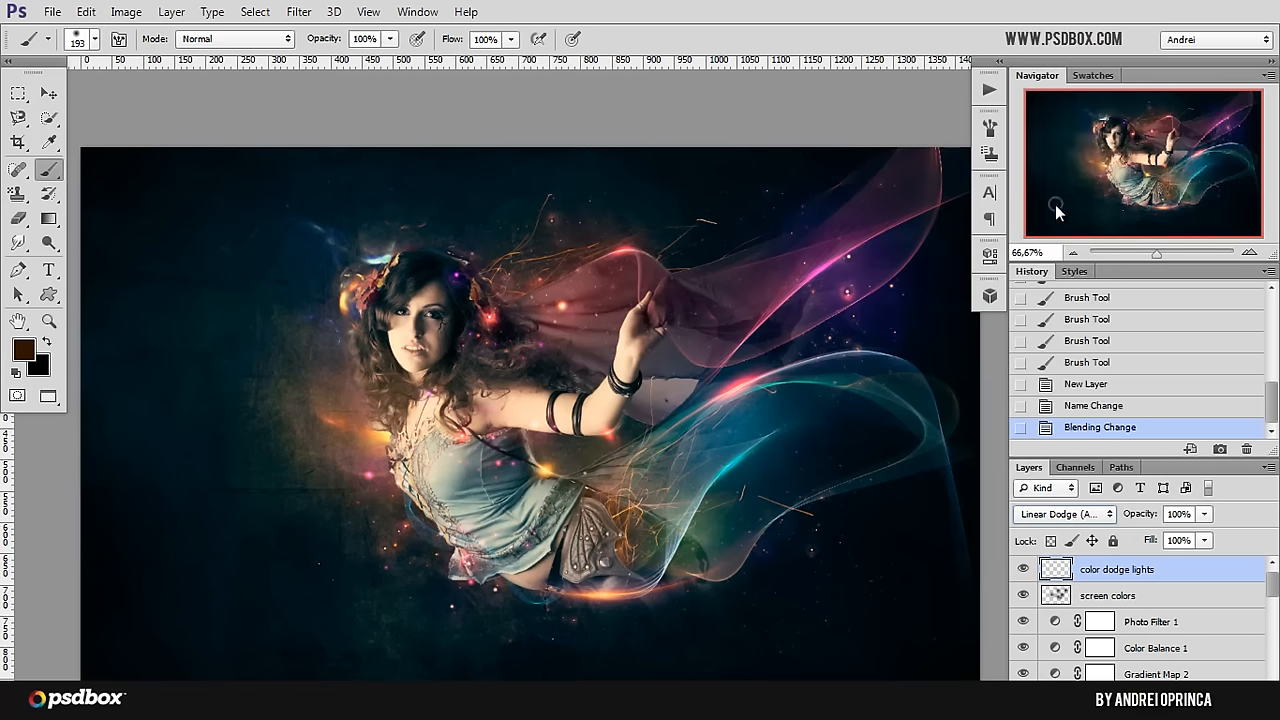
pyautogui.click(1050, 514)
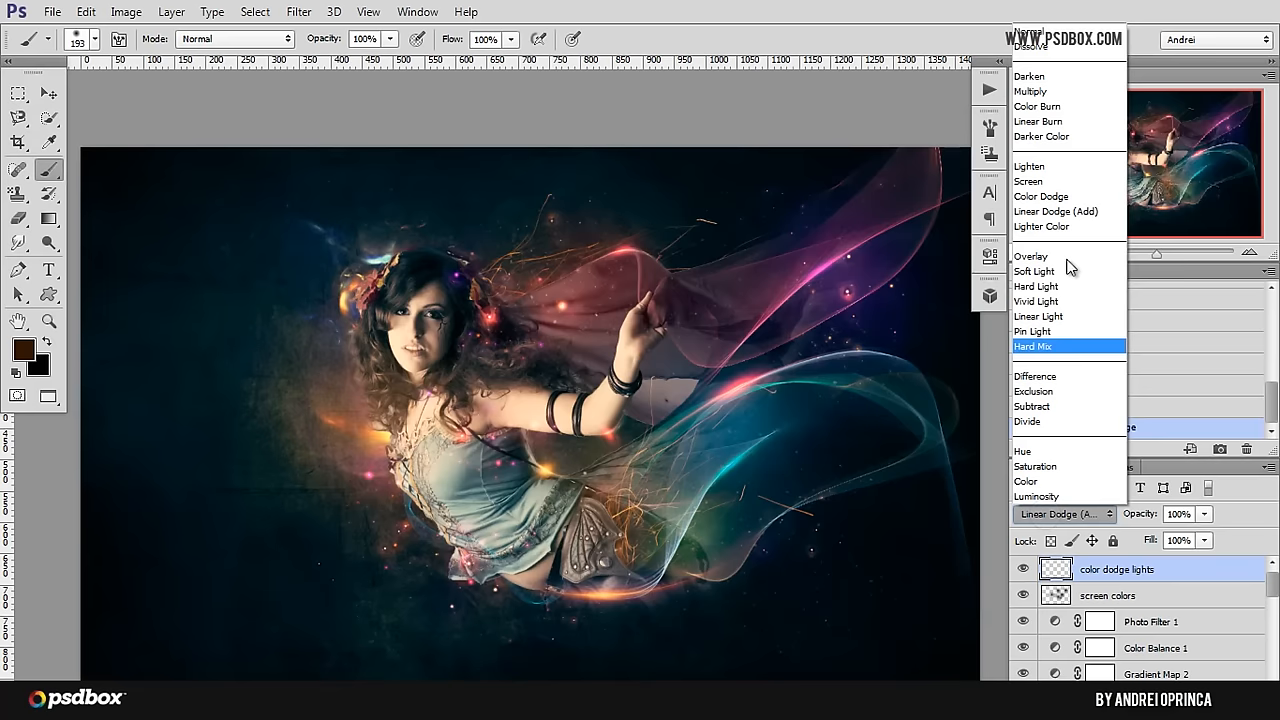
pyautogui.click(1054, 194)
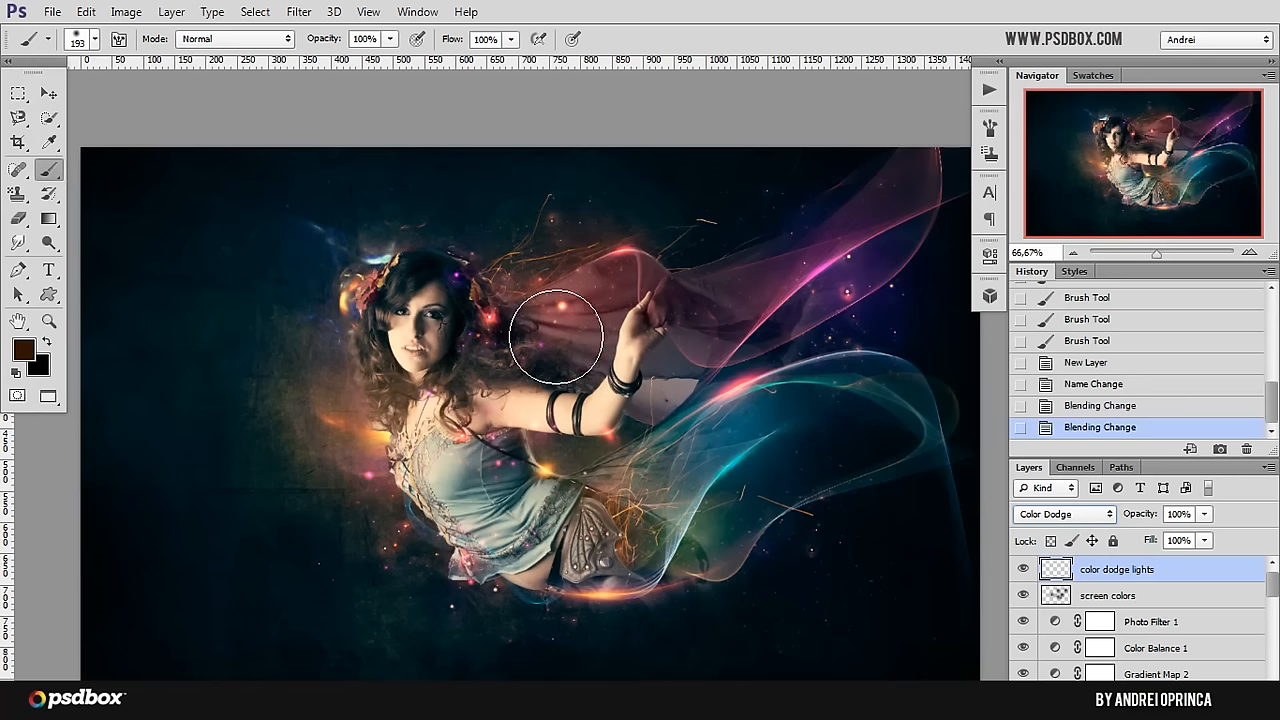
# Step: Set the foreground color to brown 462800 and dab glows over the red veil behind the hair and over the lower curls
pyautogui.moveTo(571, 309)
pyautogui.mouseDown()
pyautogui.moveTo(549, 286)
pyautogui.moveTo(571, 286)
pyautogui.moveTo(575, 355)
pyautogui.mouseUp()
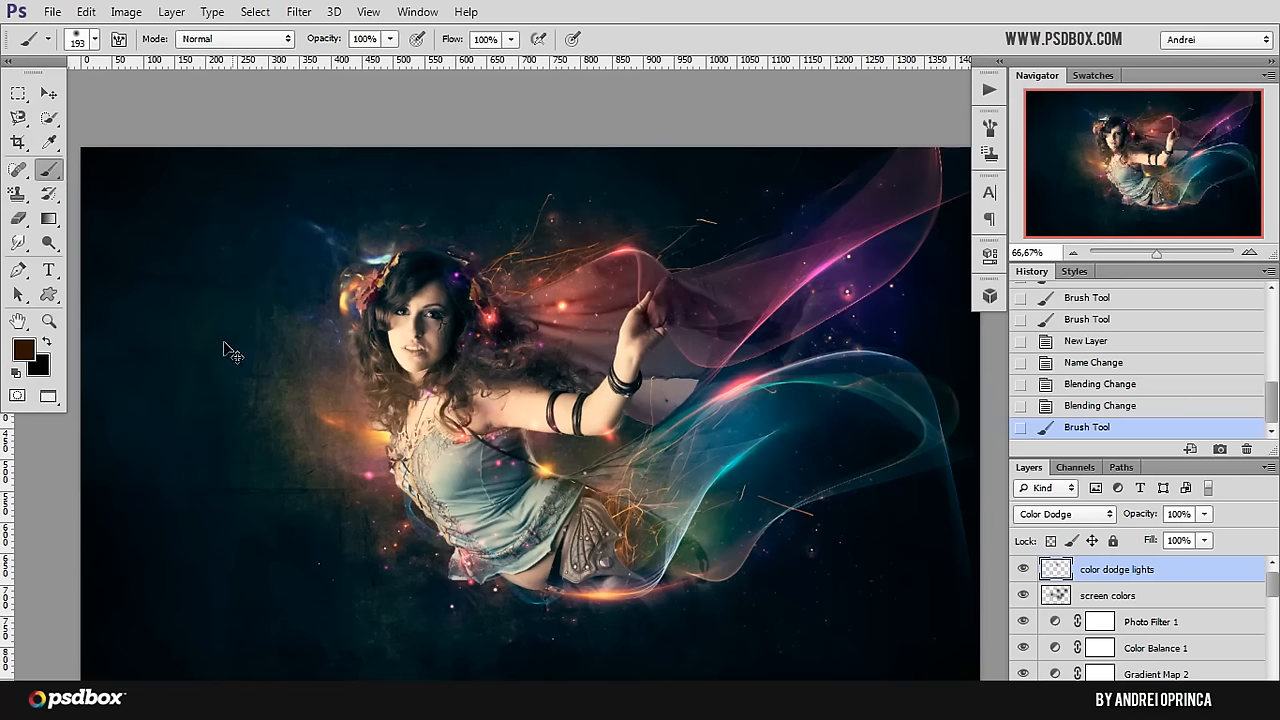
pyautogui.hotkey('ctrl', 'z')
pyautogui.click(24, 351)
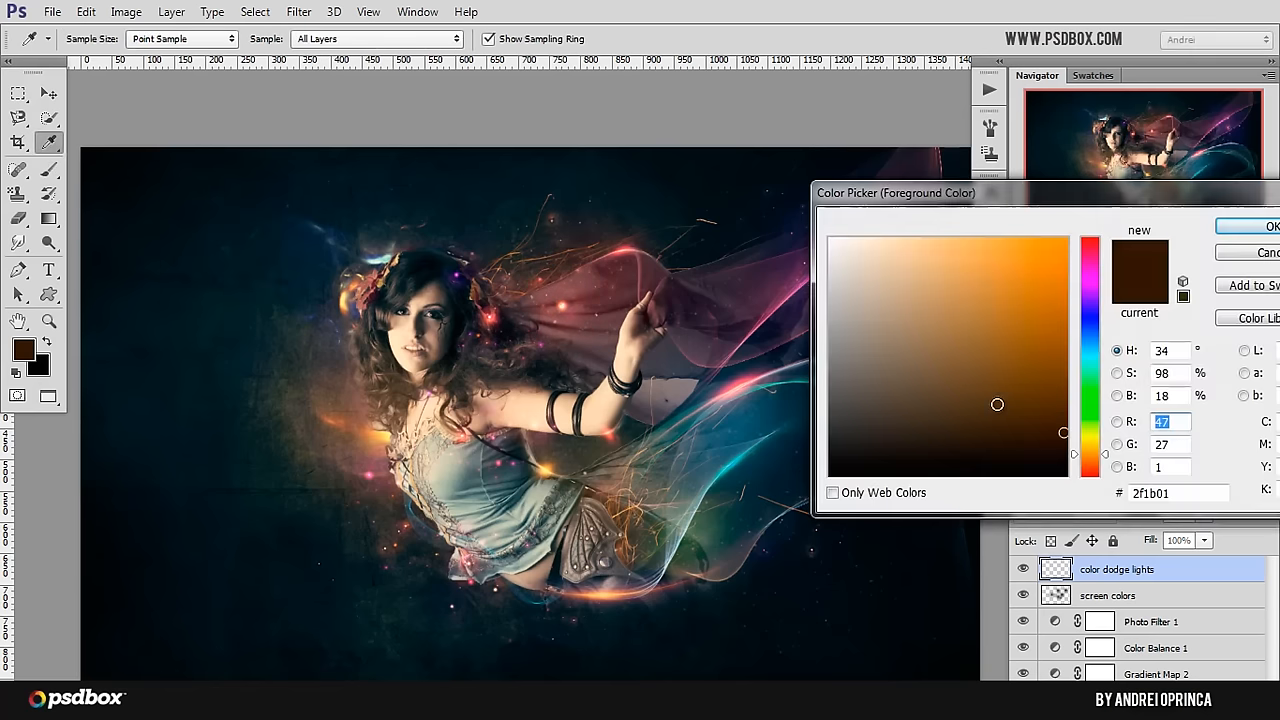
pyautogui.click(1066, 411)
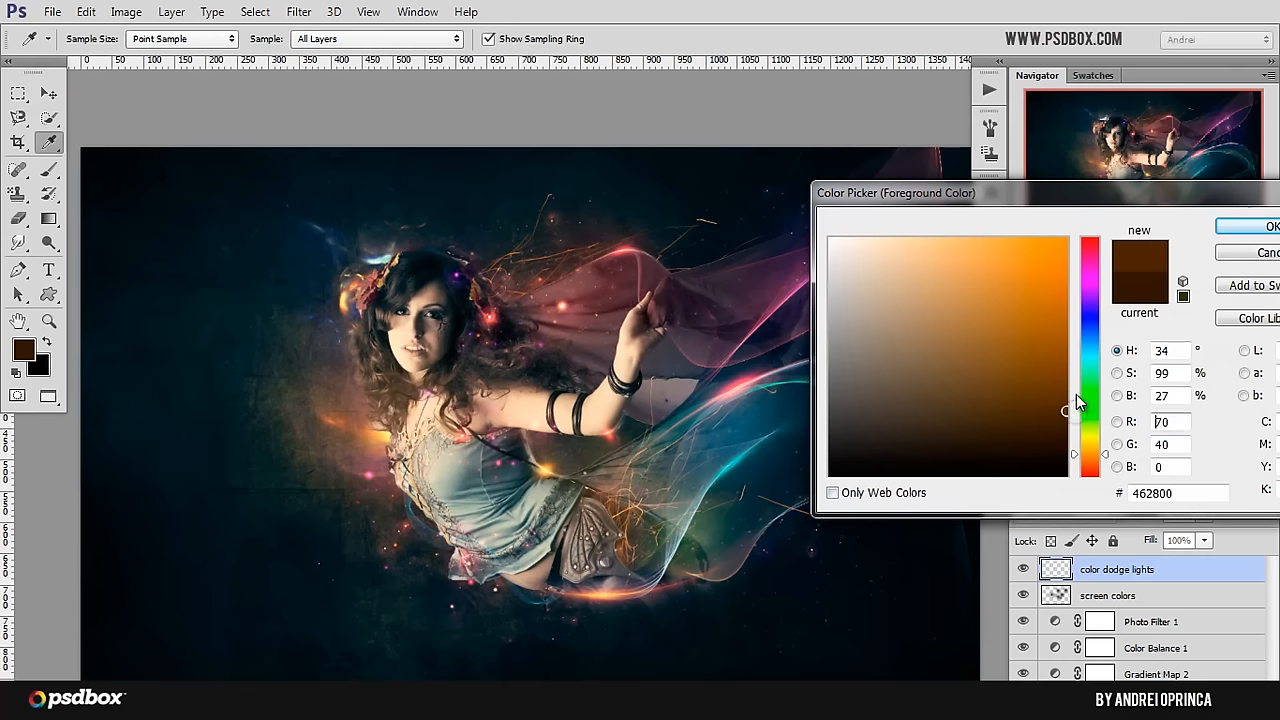
pyautogui.click(1250, 226)
pyautogui.click(574, 294)
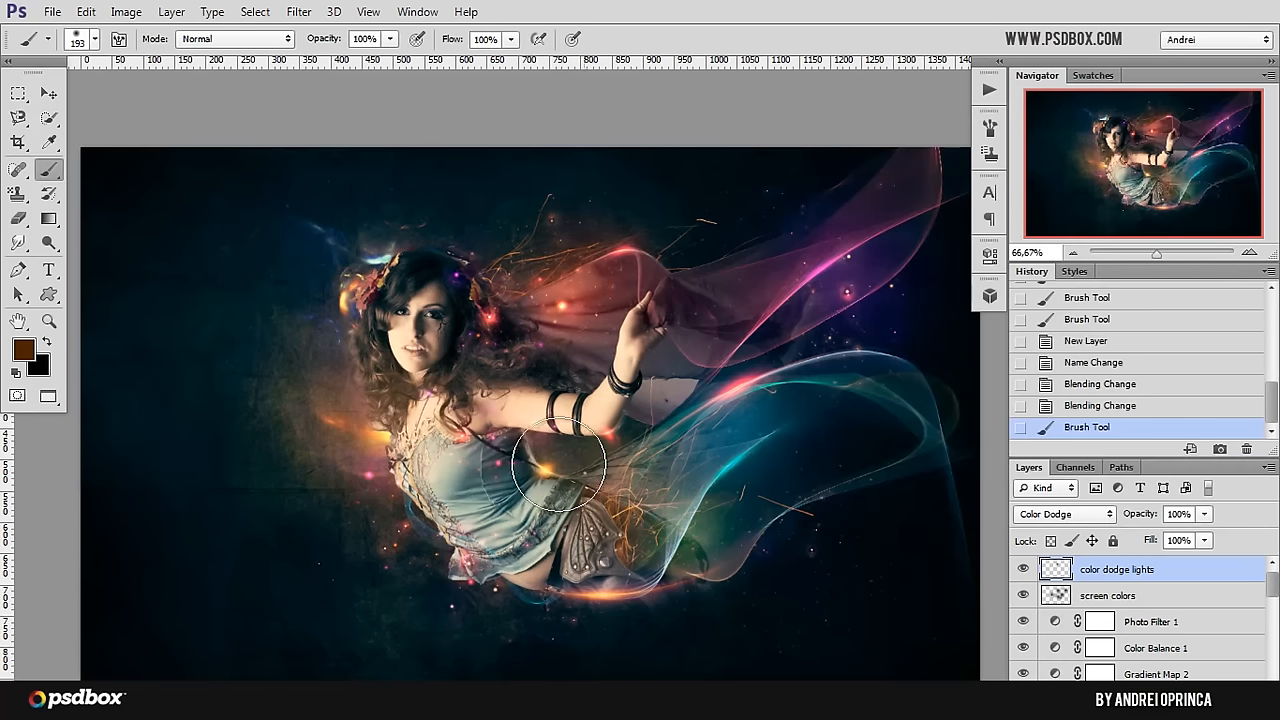
pyautogui.click(393, 408)
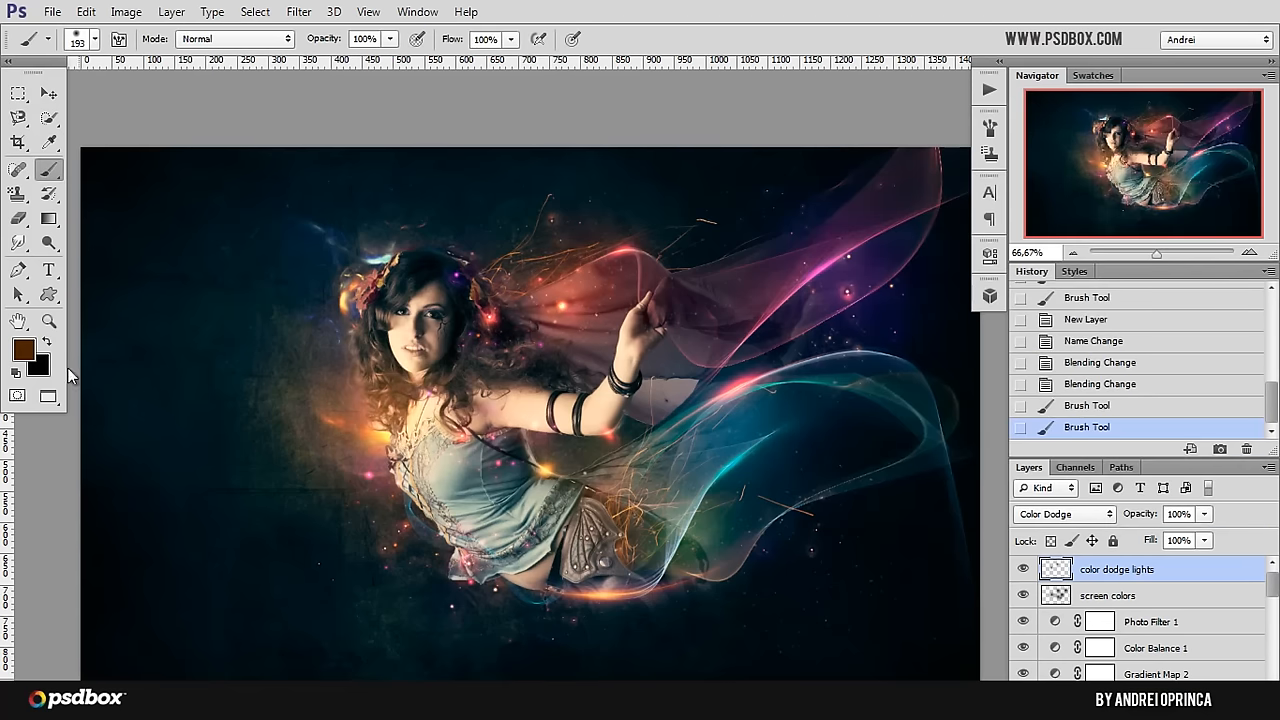
# Step: Set the foreground color to dark blue 002b46 and dab a glow over the middle of the blue veil
pyautogui.click(24, 351)
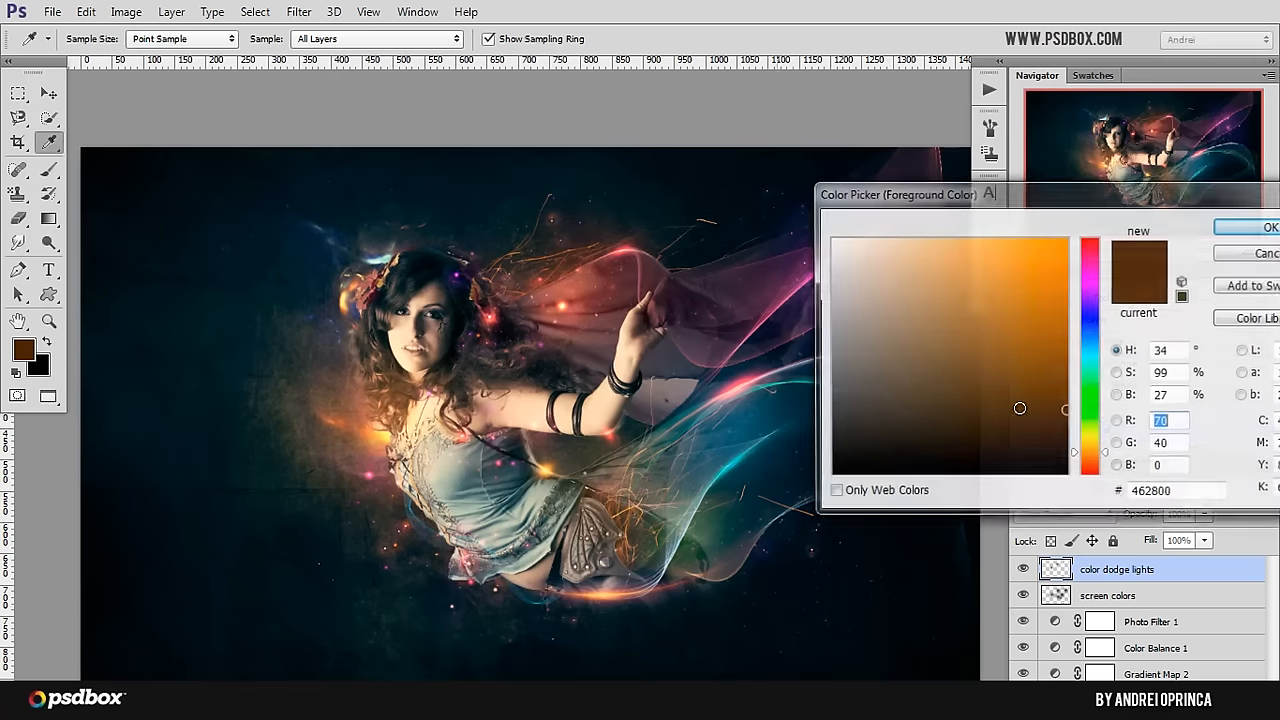
pyautogui.click(1093, 343)
pyautogui.click(1237, 228)
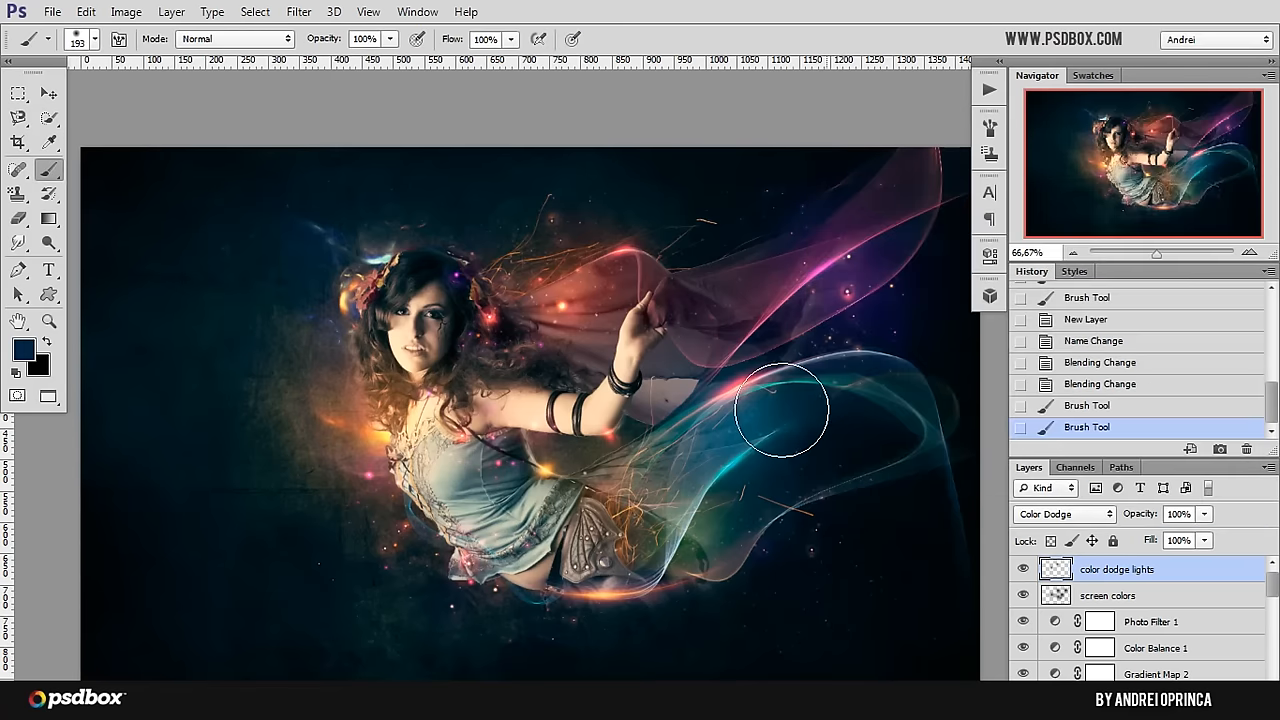
pyautogui.click(742, 423)
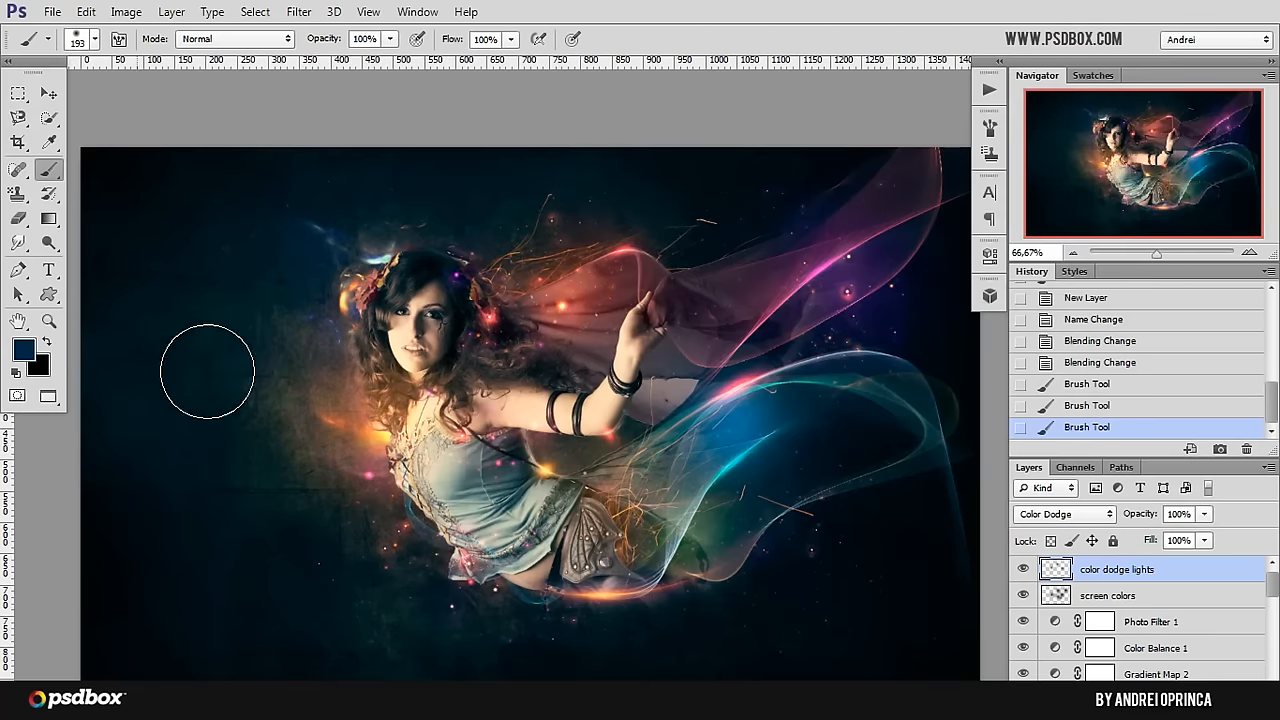
# Step: Enlarge the soft brush to 370 px and dab a dark green 2d4600 glow over the veil below the skirt
pyautogui.rightClick(296, 362)
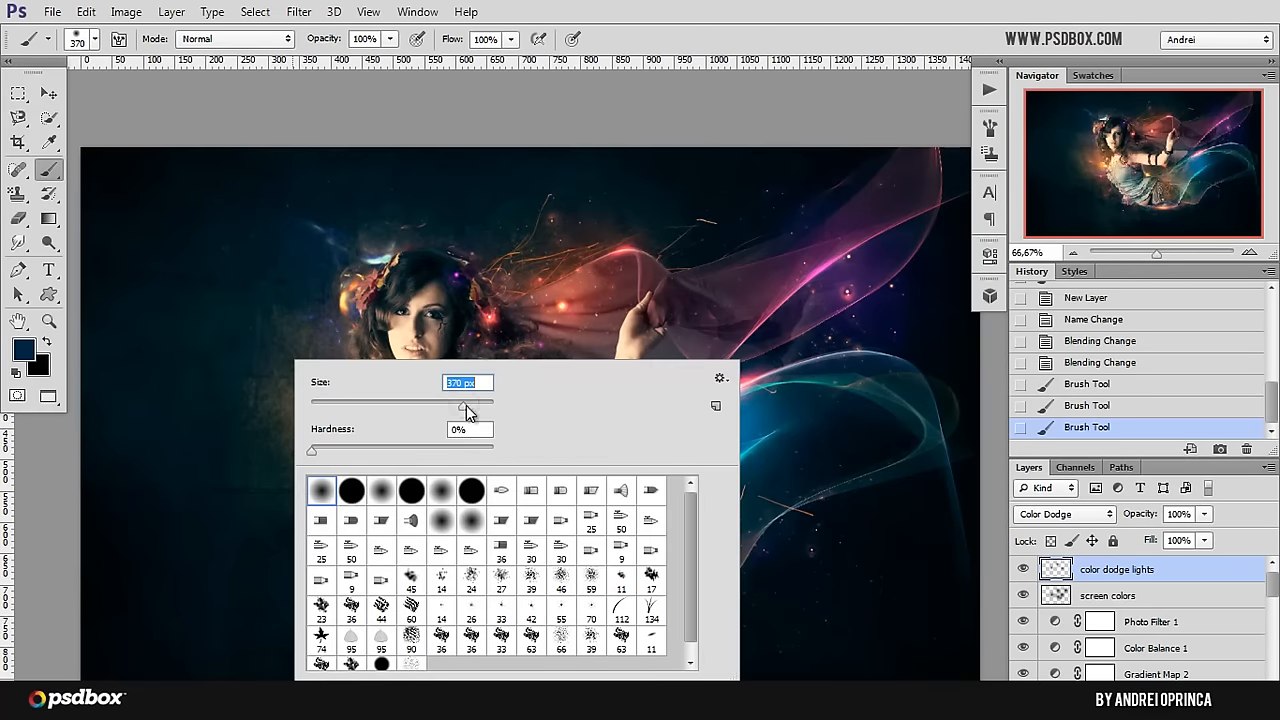
pyautogui.click(25, 352)
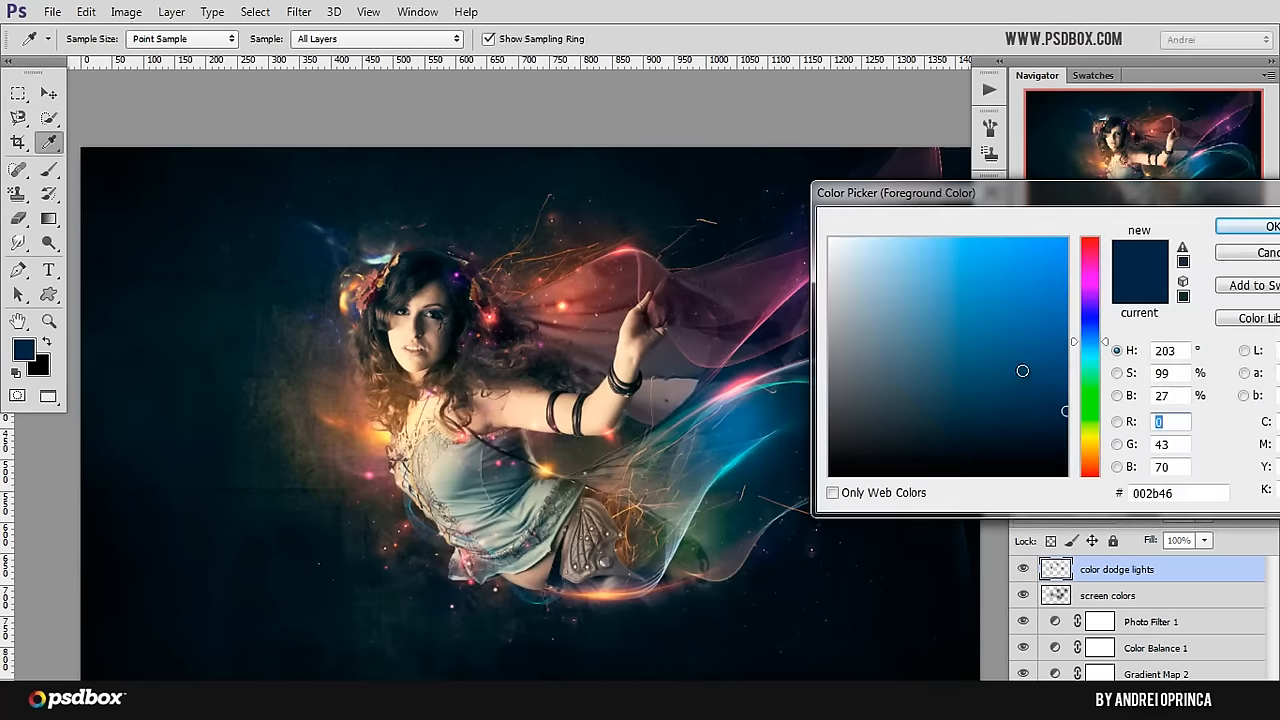
pyautogui.click(1090, 423)
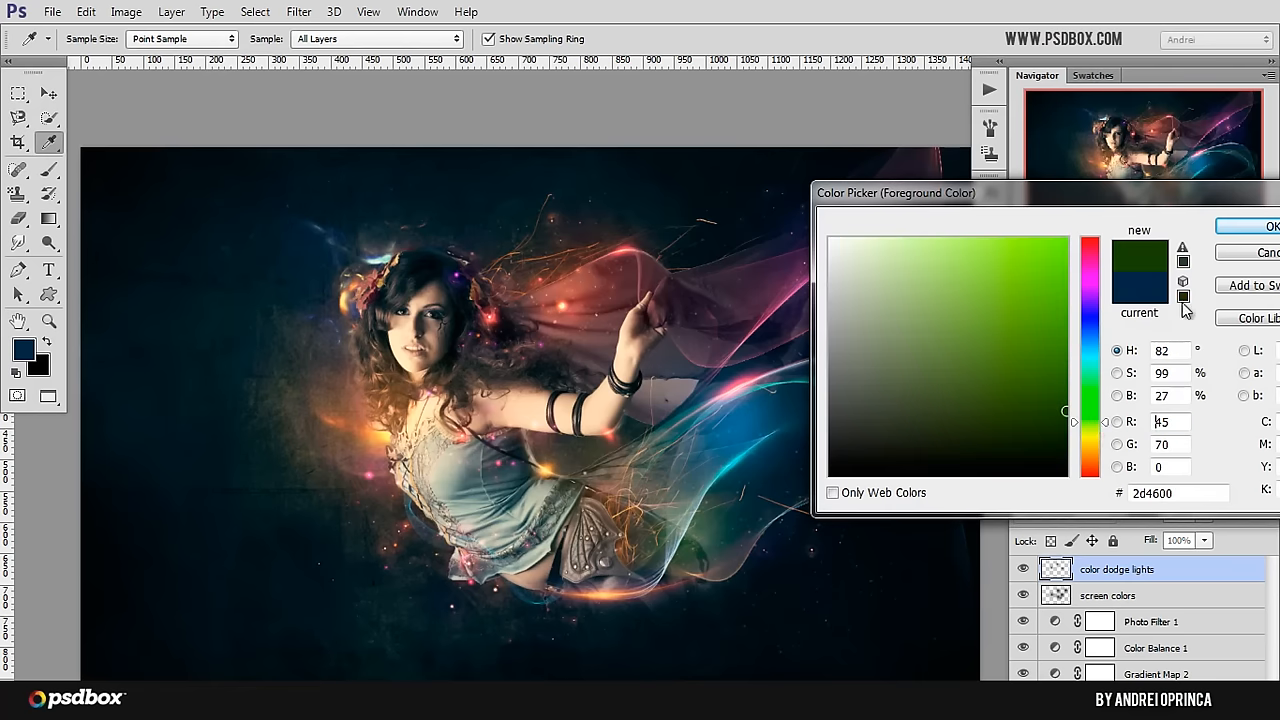
pyautogui.click(1230, 228)
pyautogui.click(714, 535)
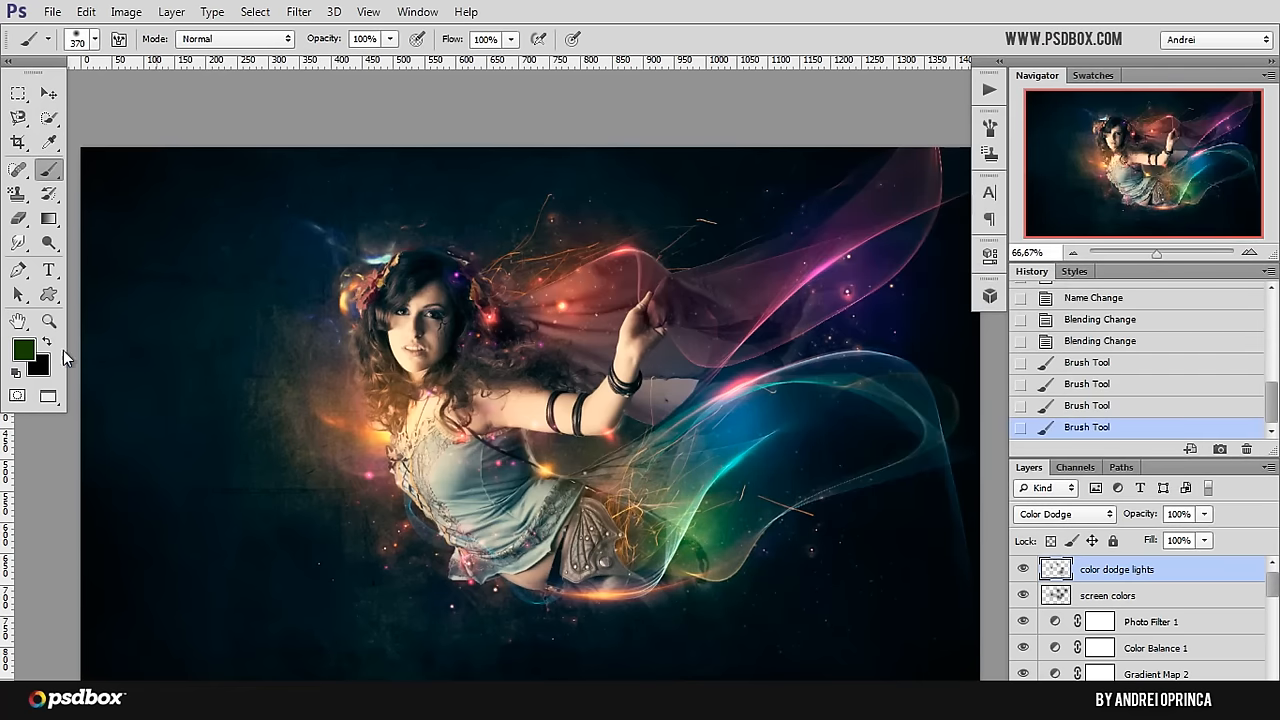
# Step: Set the foreground color to dark red 46001c and dab glows along the red upper veil around the raised hand
pyautogui.click(25, 352)
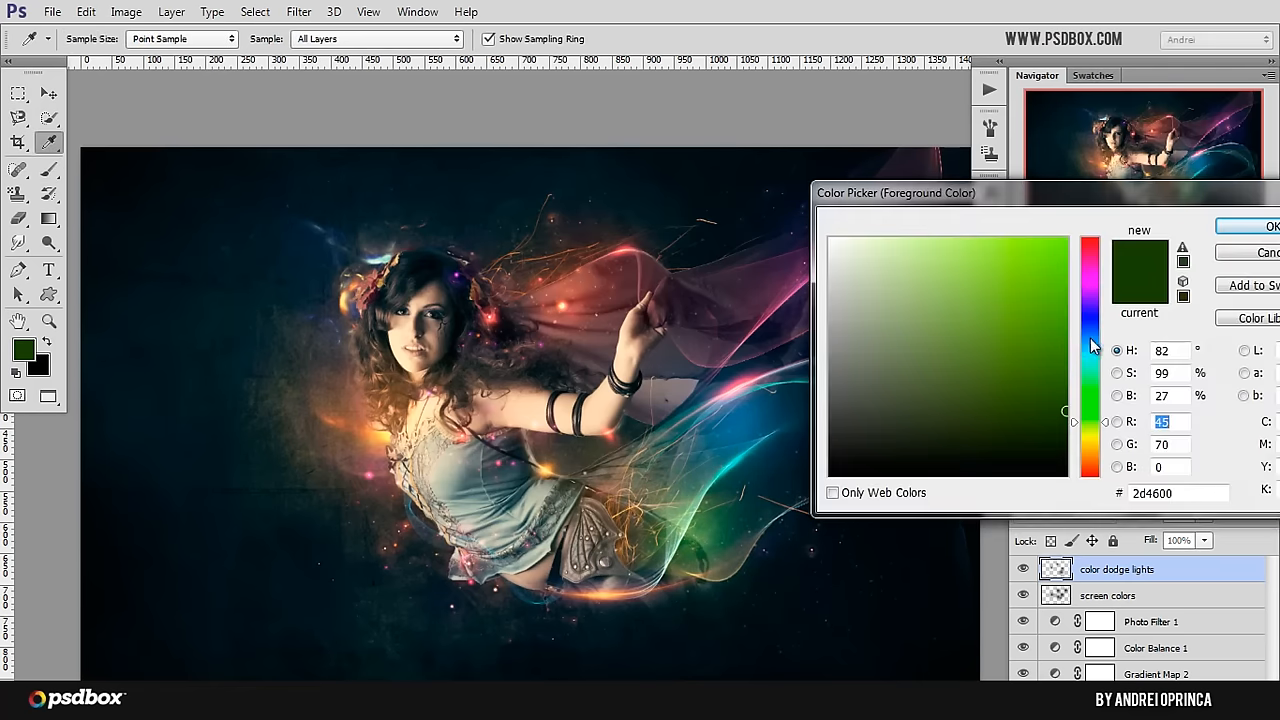
pyautogui.click(1089, 290)
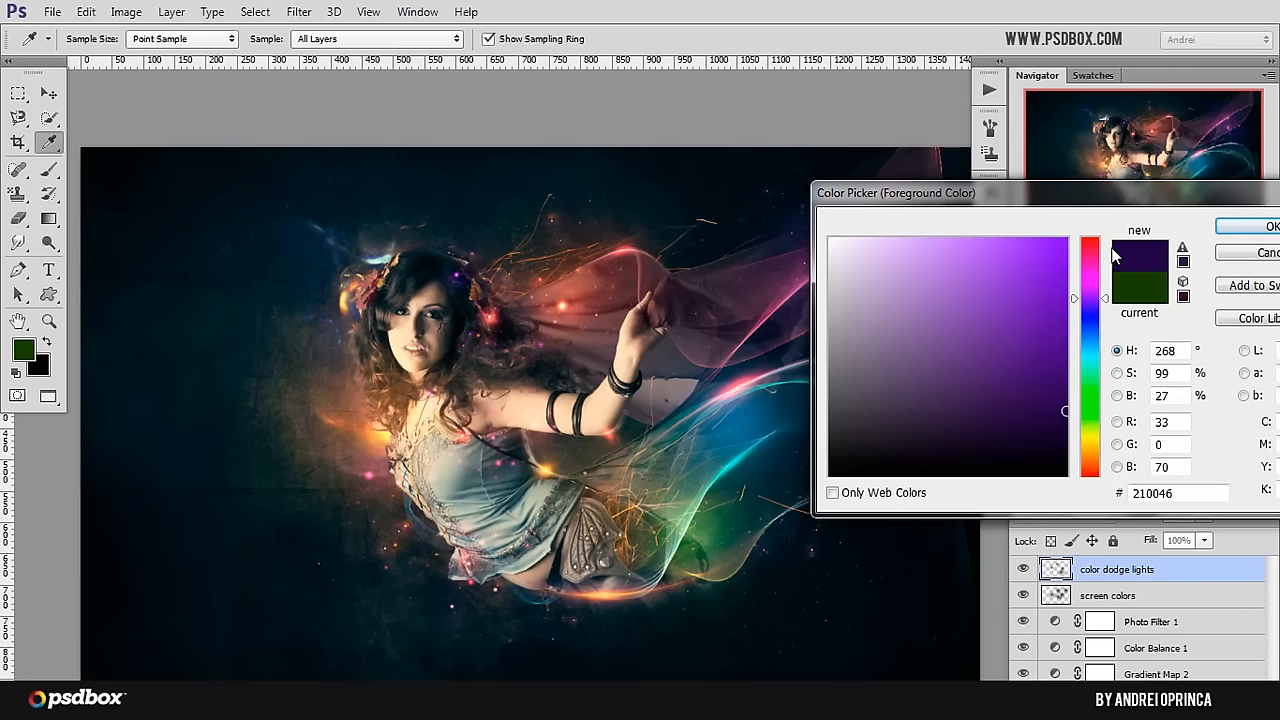
pyautogui.click(1090, 259)
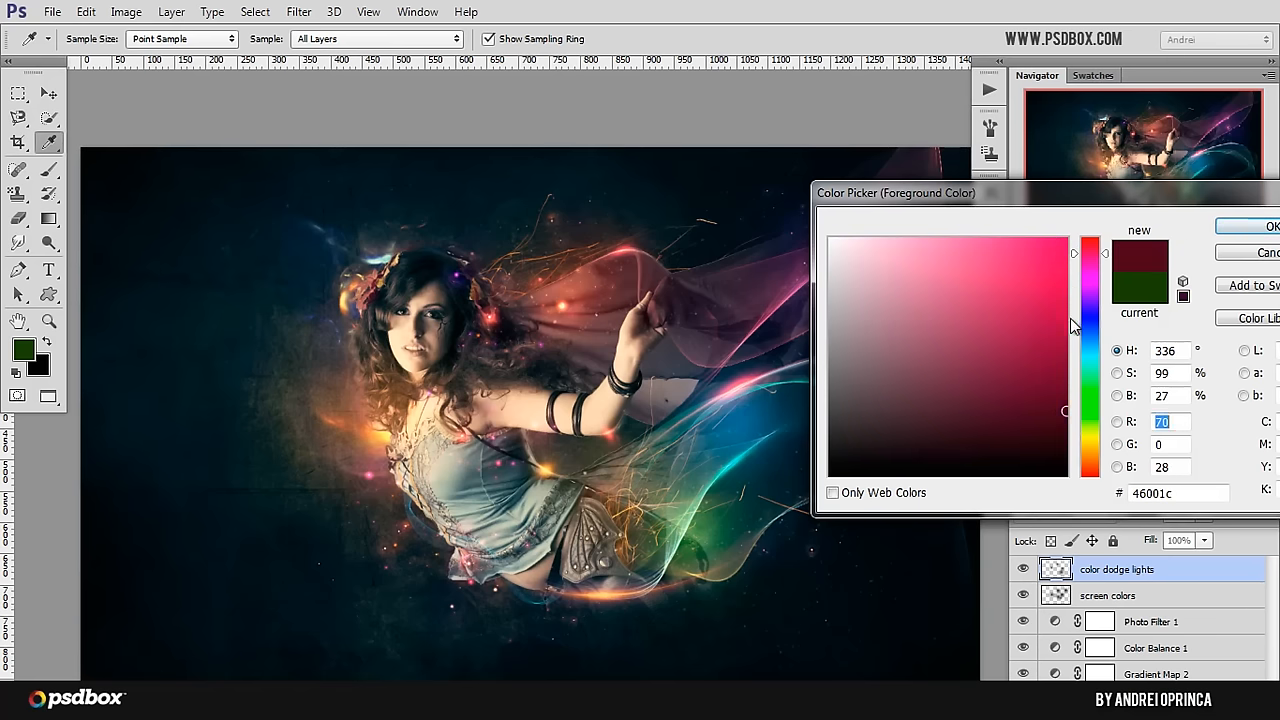
pyautogui.click(1246, 227)
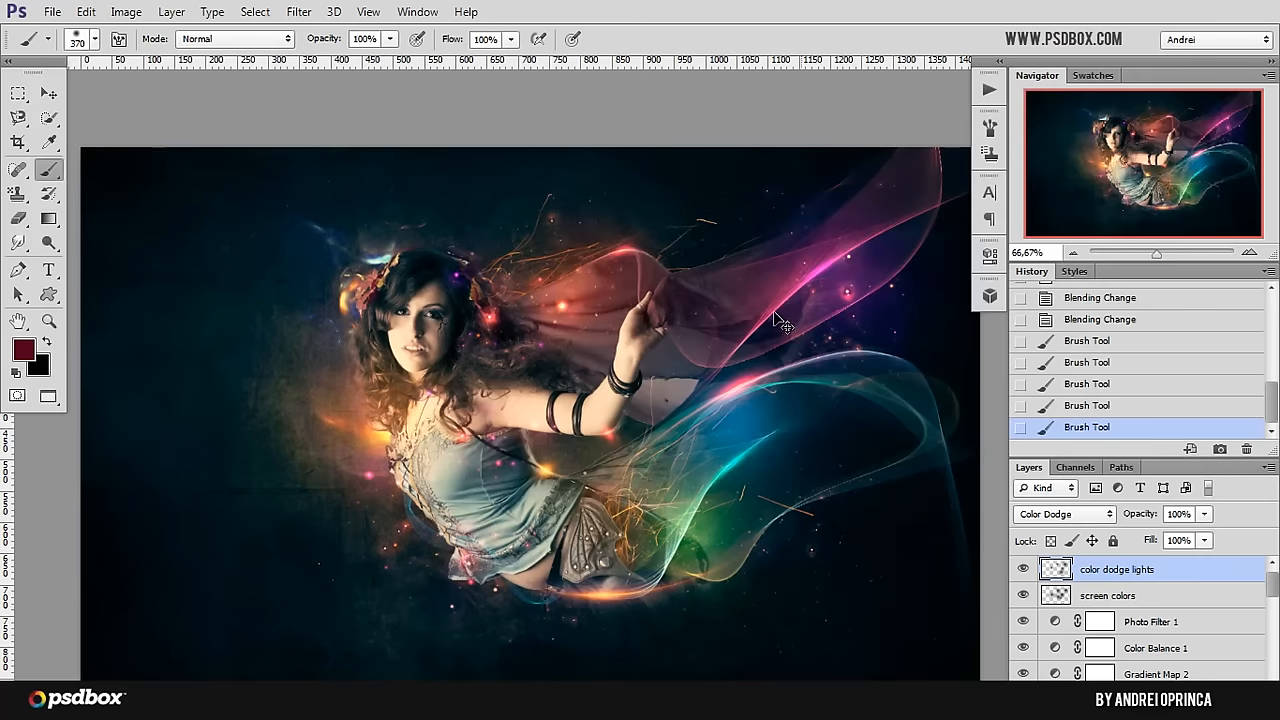
pyautogui.click(709, 308)
pyautogui.click(599, 267)
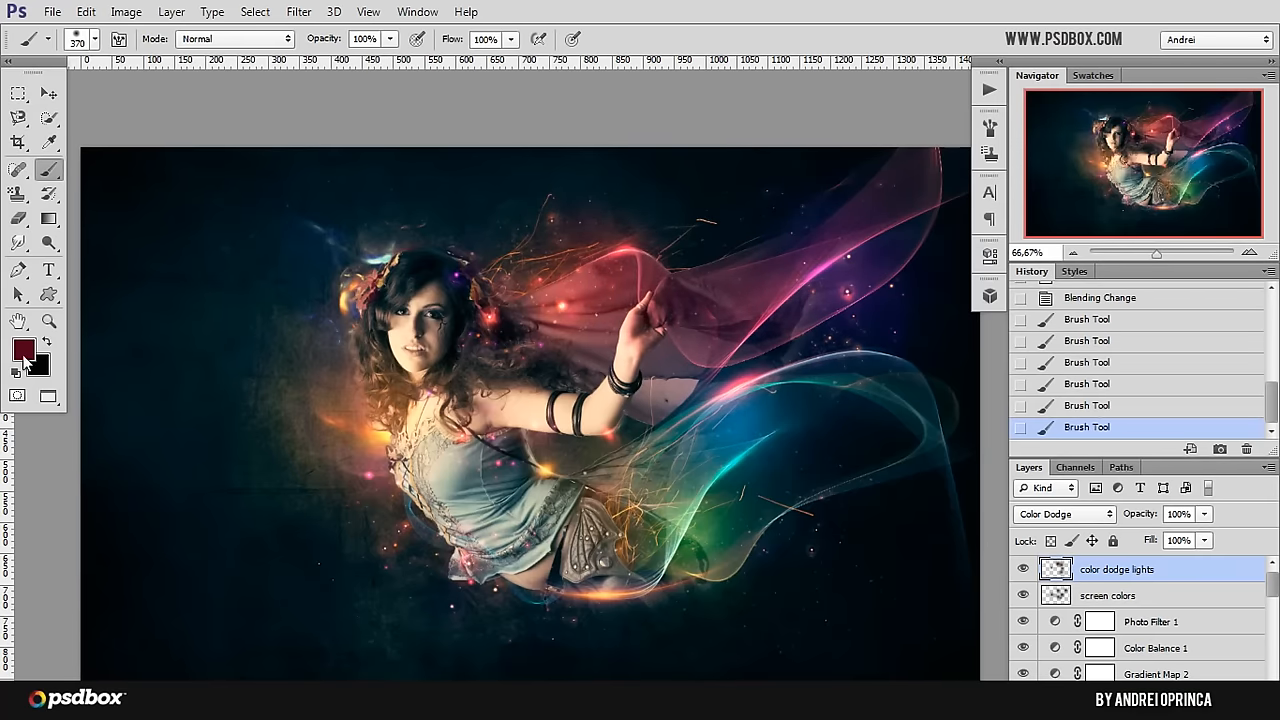
# Step: Set the foreground color to dark teal blue 003546 and paint a glow over the skirt and lower veil
pyautogui.click(24, 358)
pyautogui.click(1088, 465)
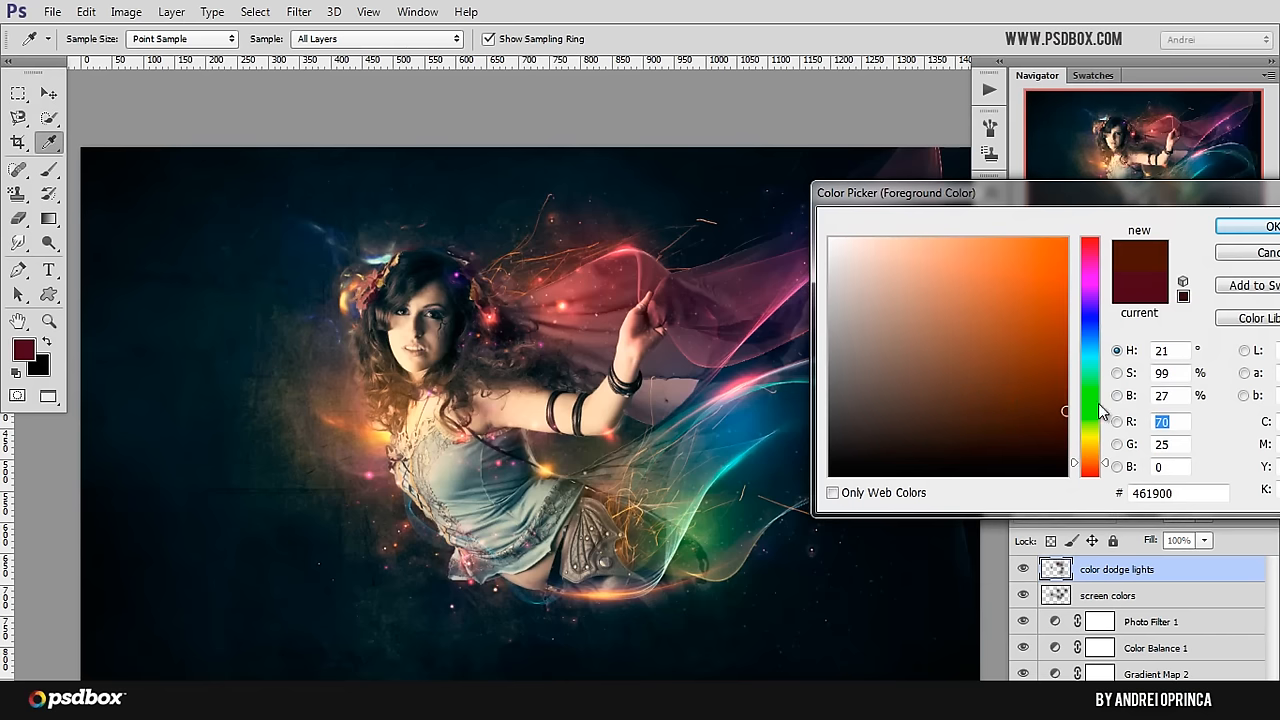
pyautogui.click(1090, 347)
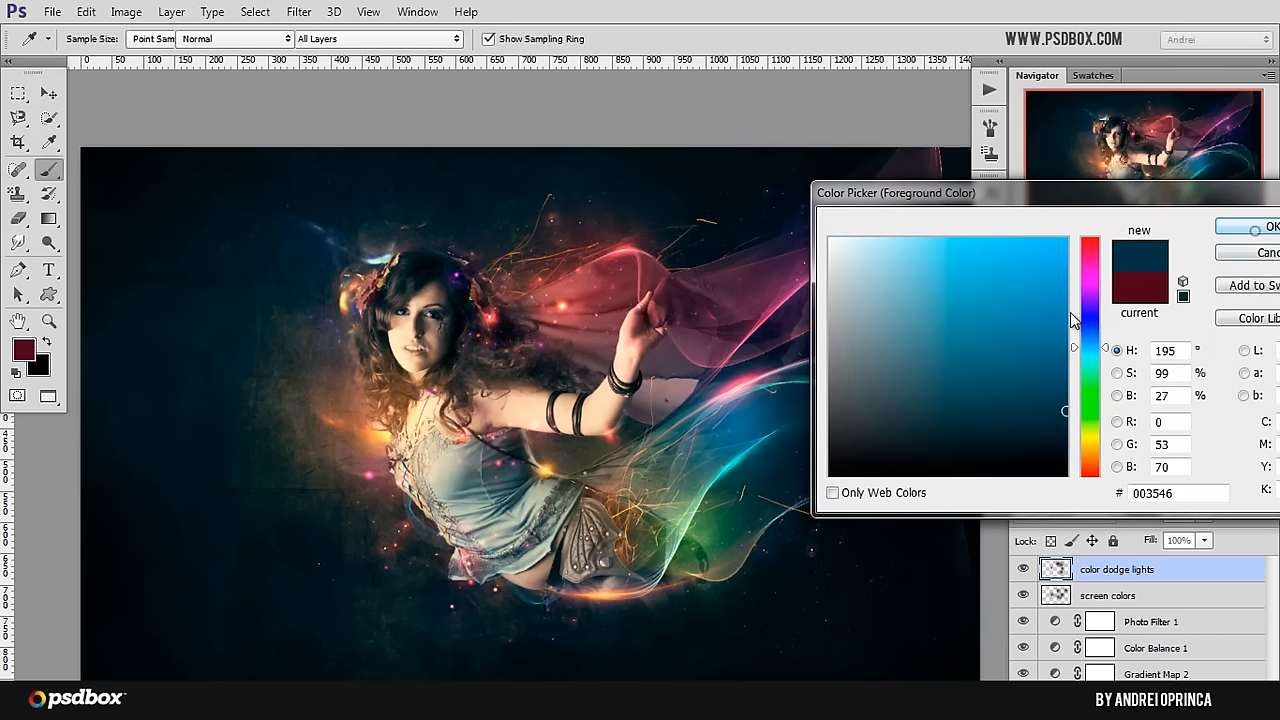
pyautogui.press('Return')
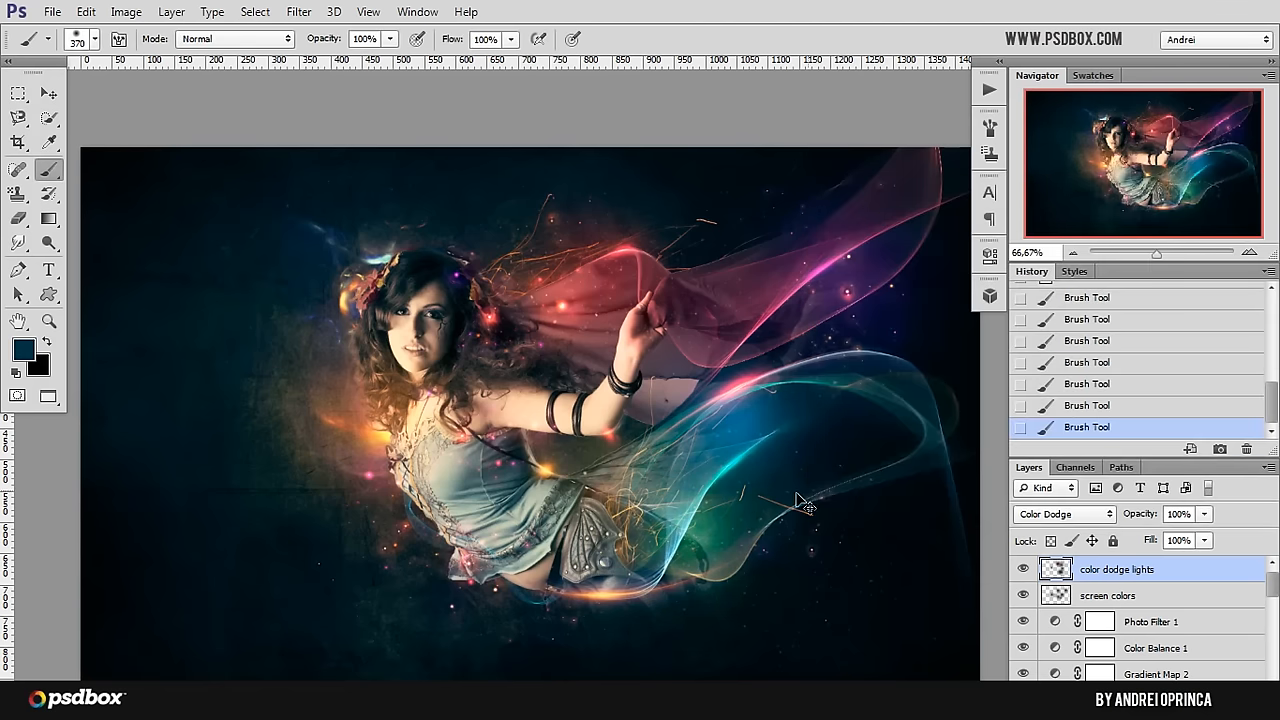
# Step: Set the foreground color to dark yellow-brown 534104 and paint a soft glow over the upper part of the blue veil
pyautogui.click(24, 352)
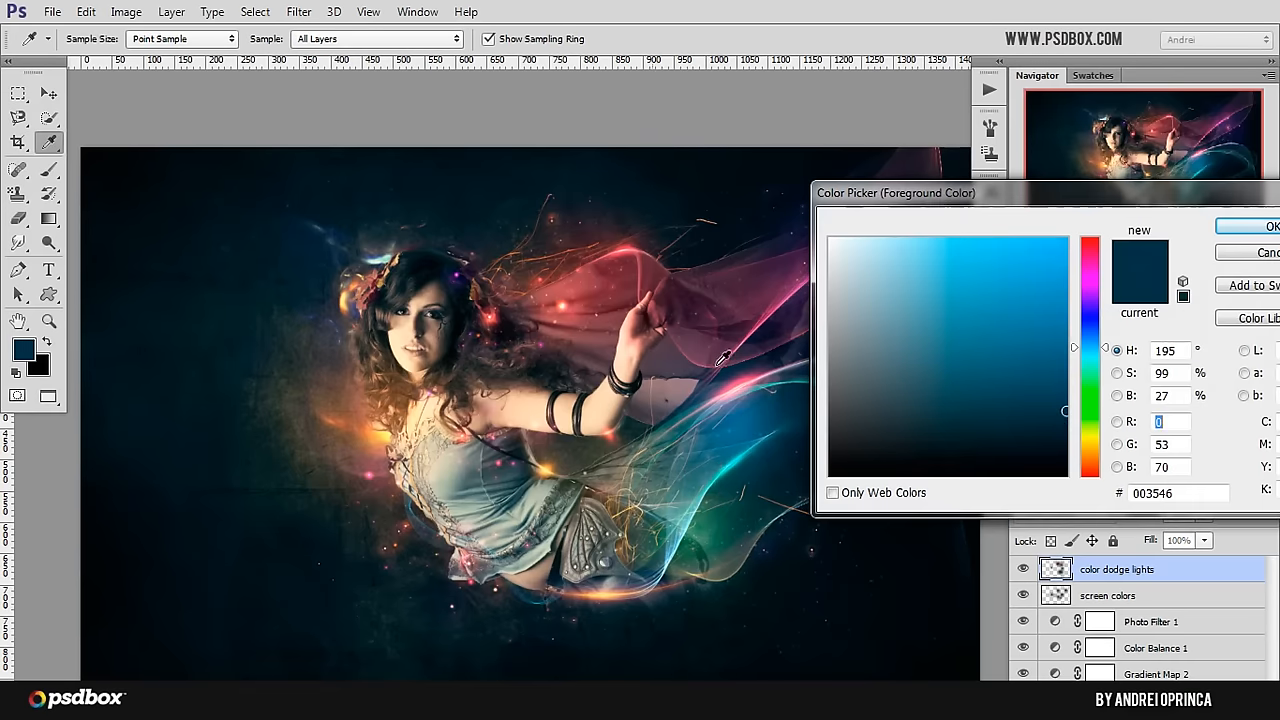
pyautogui.click(1096, 446)
pyautogui.click(1057, 399)
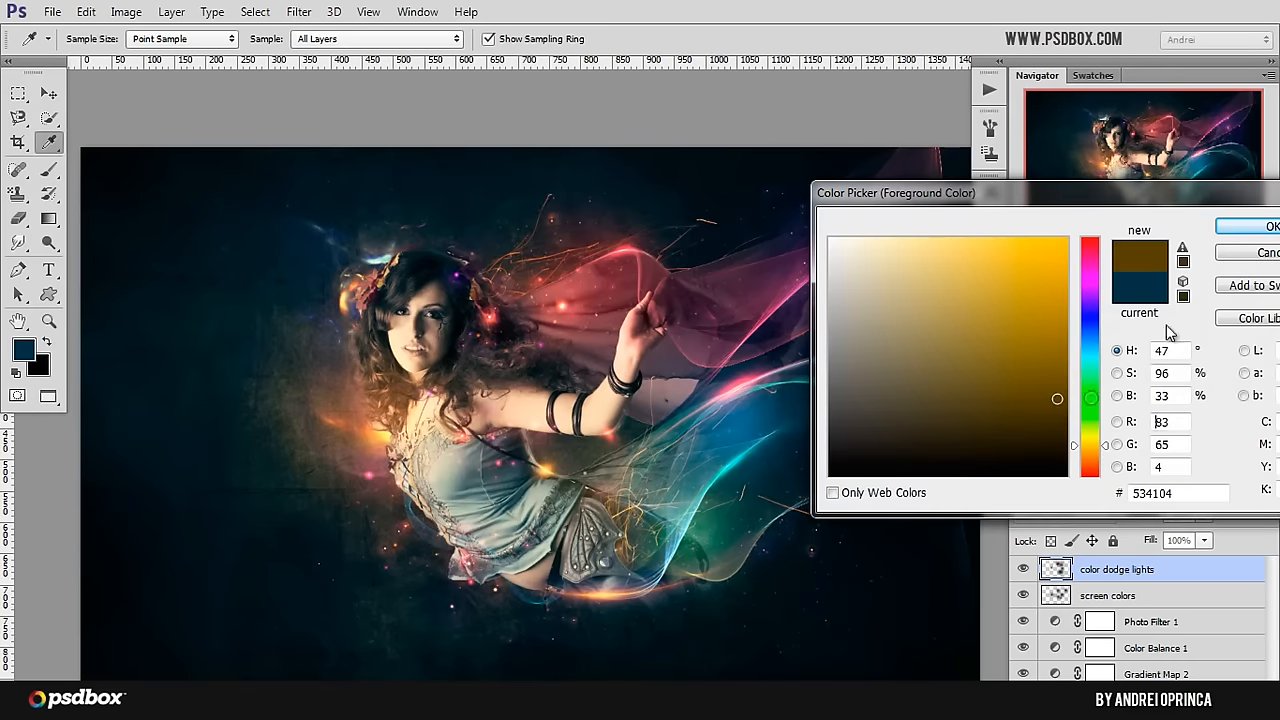
pyautogui.click(1240, 230)
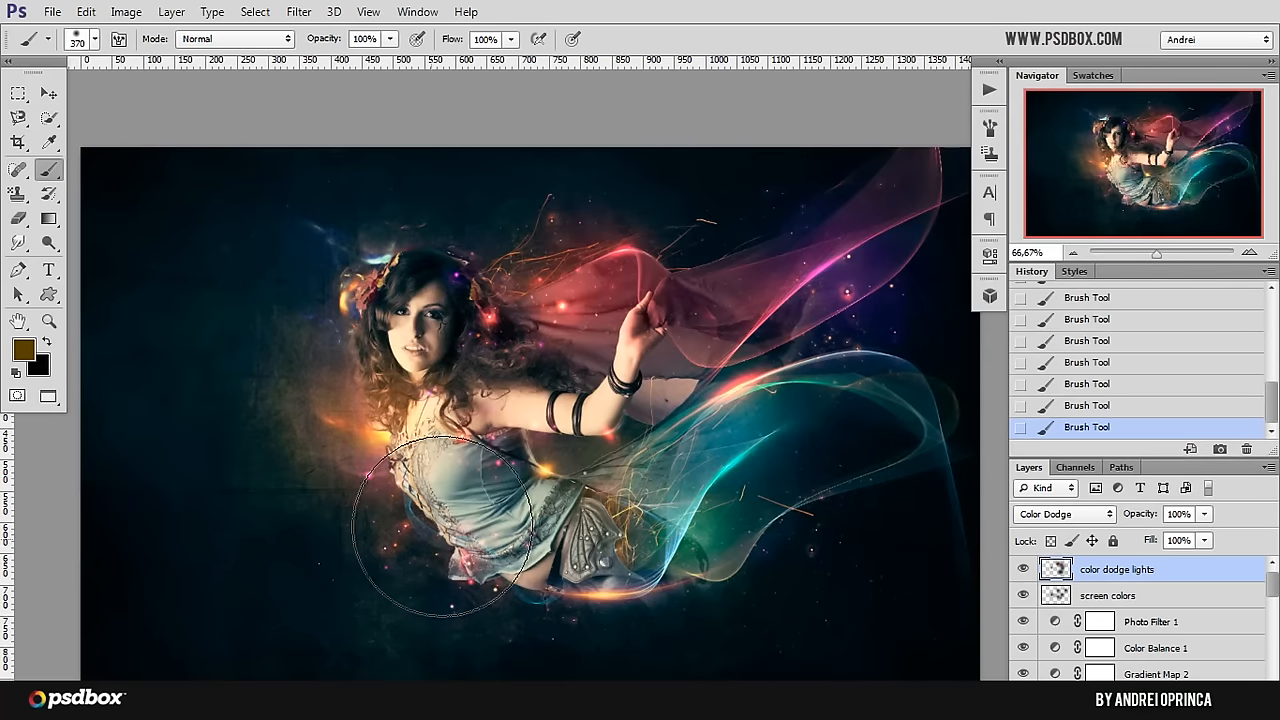
# Step: Try yellow-brown glows over the lower edge of the top and over the hair, undoing each one
pyautogui.moveTo(445, 548); pyautogui.dragTo(437, 557)
pyautogui.hotkey('ctrl', 'z')
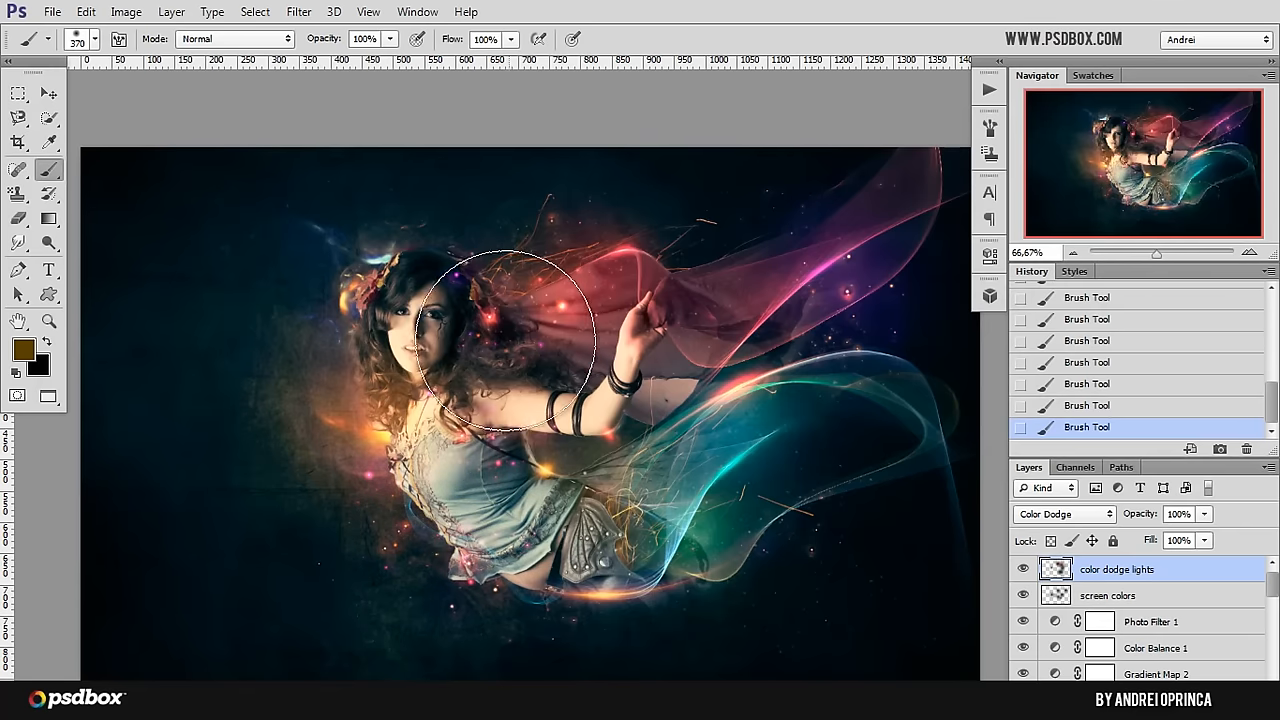
pyautogui.click(505, 349)
pyautogui.hotkey('ctrl', 'z')
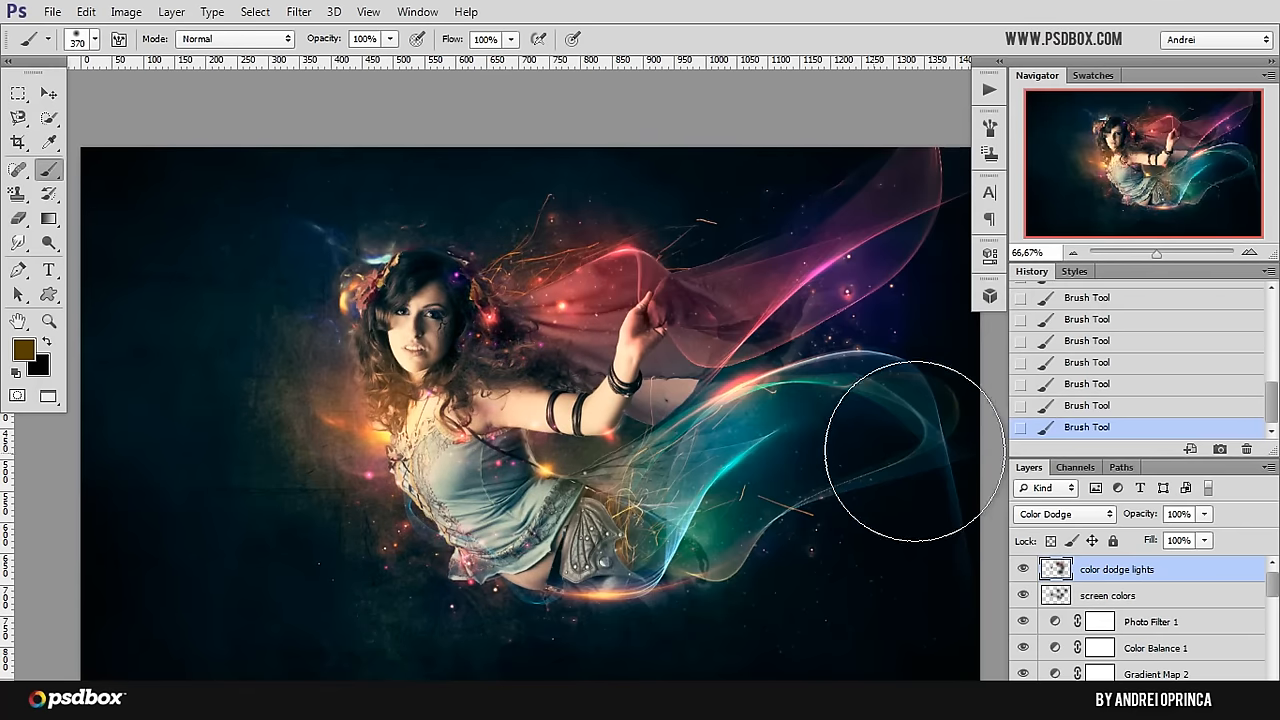
# Step: Group the color dodge lights and screen colors layers, and toggle the group's visibility to compare its effect
pyautogui.keyDown('ctrl'); pyautogui.click(1154, 602); pyautogui.keyUp('ctrl')
pyautogui.hotkey('ctrl', 'g')
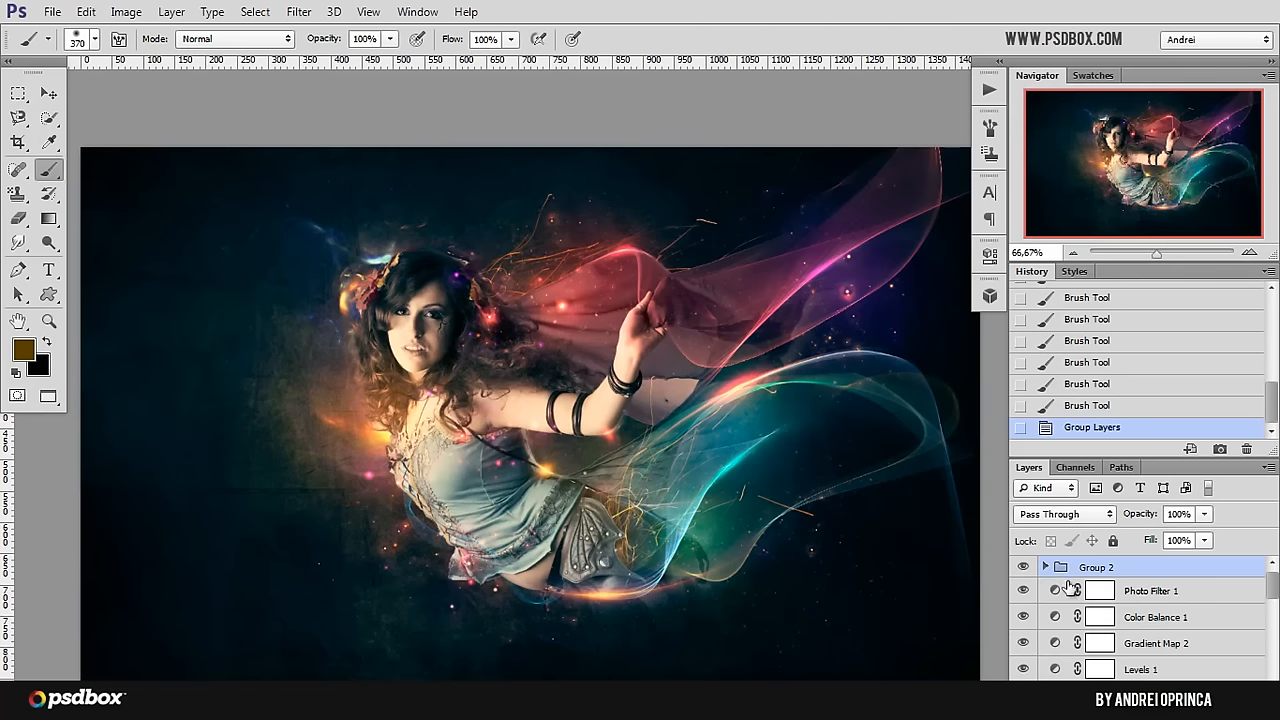
pyautogui.click(1023, 568)
pyautogui.click(1022, 568)
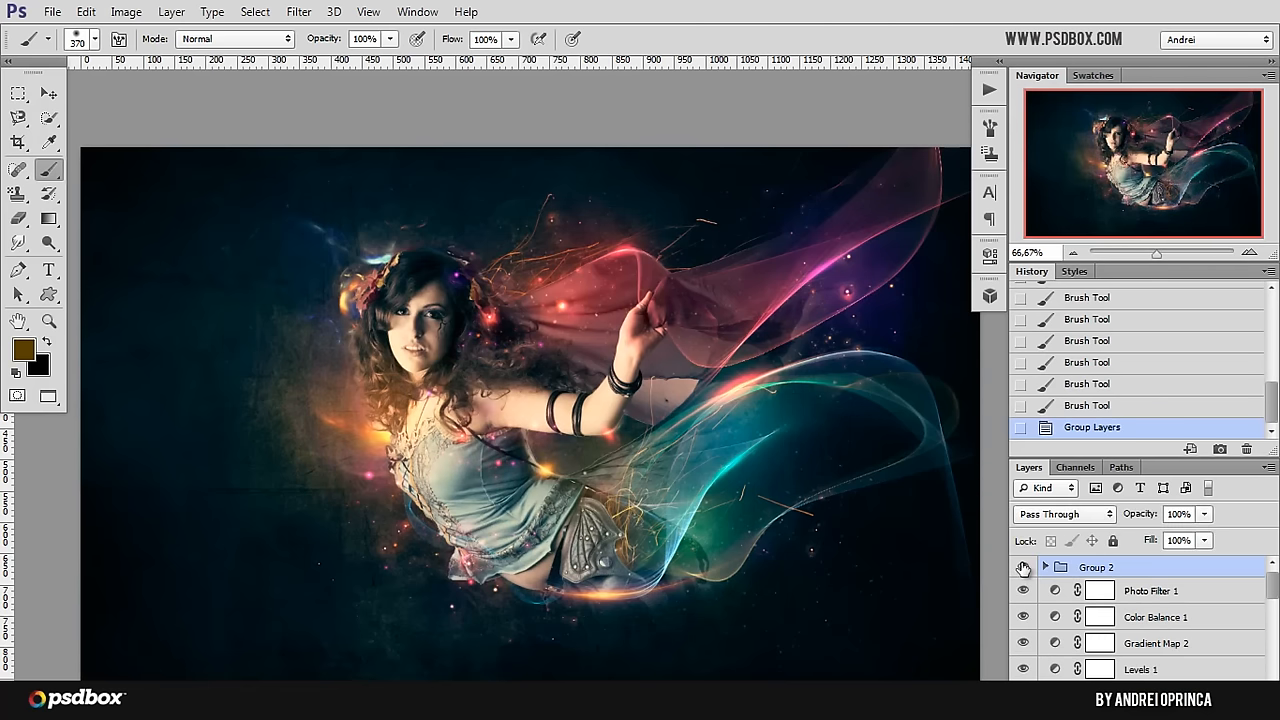
# Step: Reduce the opacity of the glow layers' group to 75% and toggle its visibility to check the effect
pyautogui.click(1204, 514)
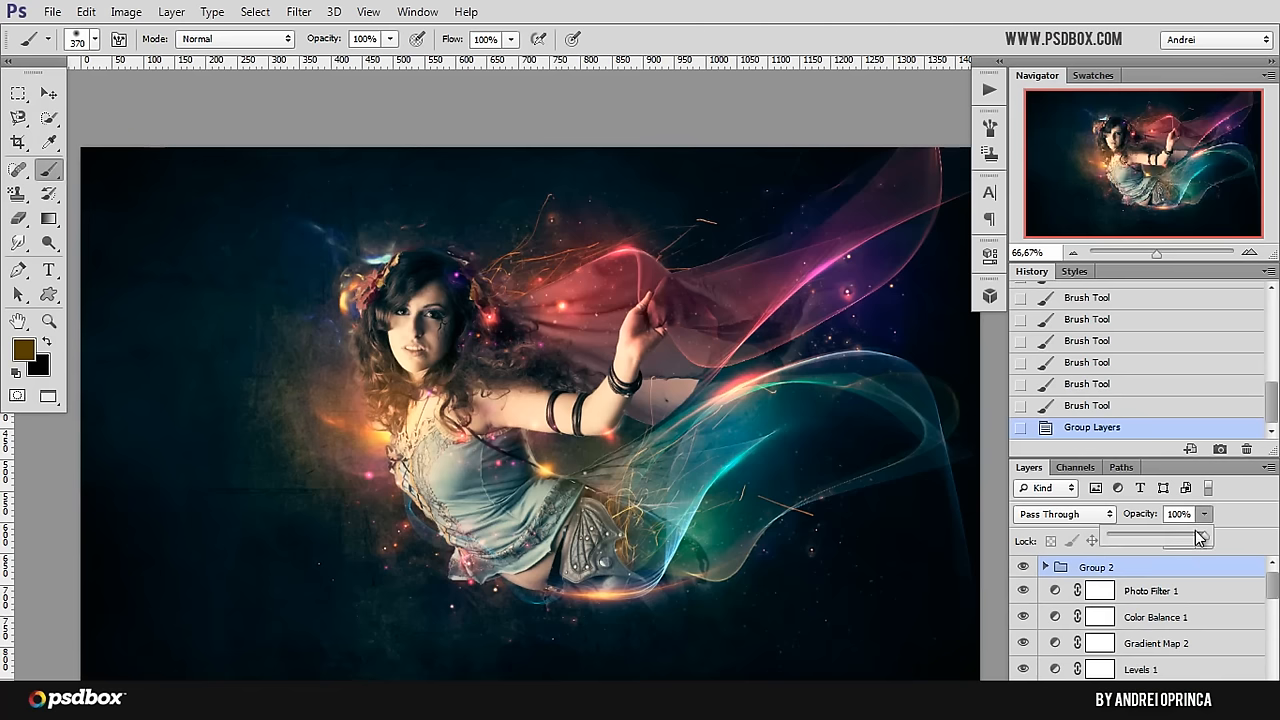
pyautogui.moveTo(1203, 538); pyautogui.dragTo(1180, 538)
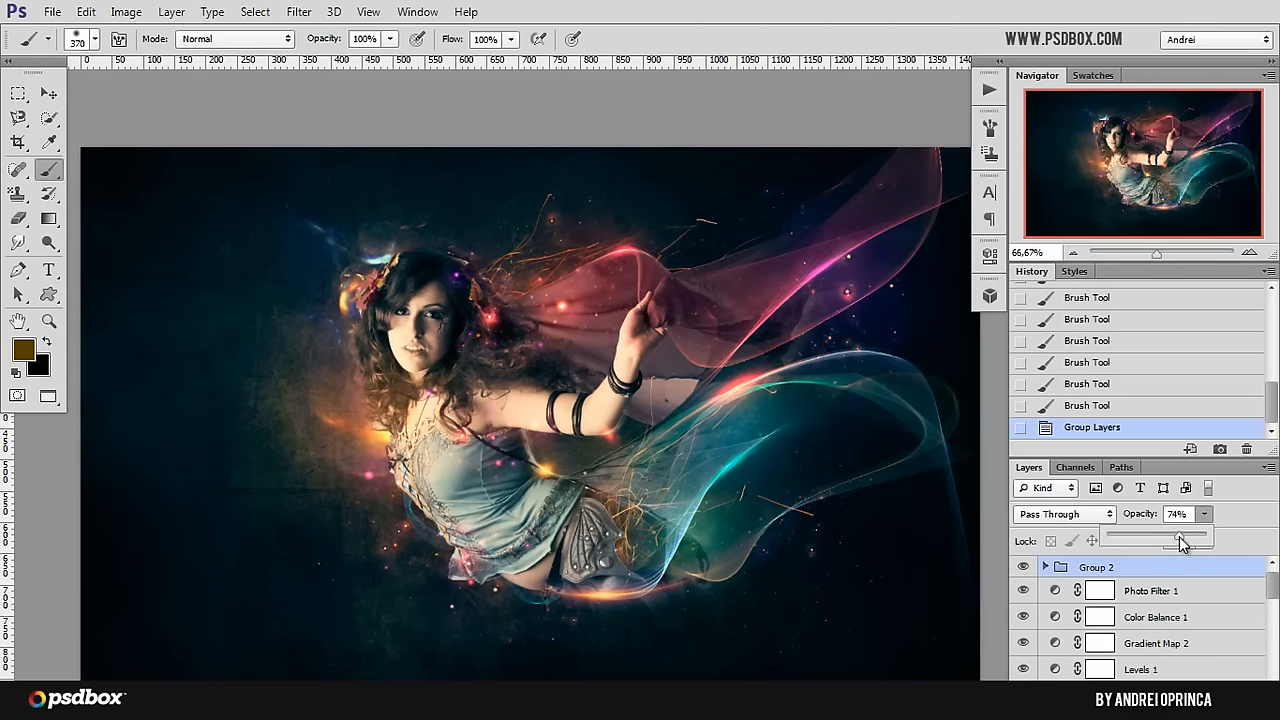
pyautogui.click(1024, 567)
pyautogui.click(1024, 568)
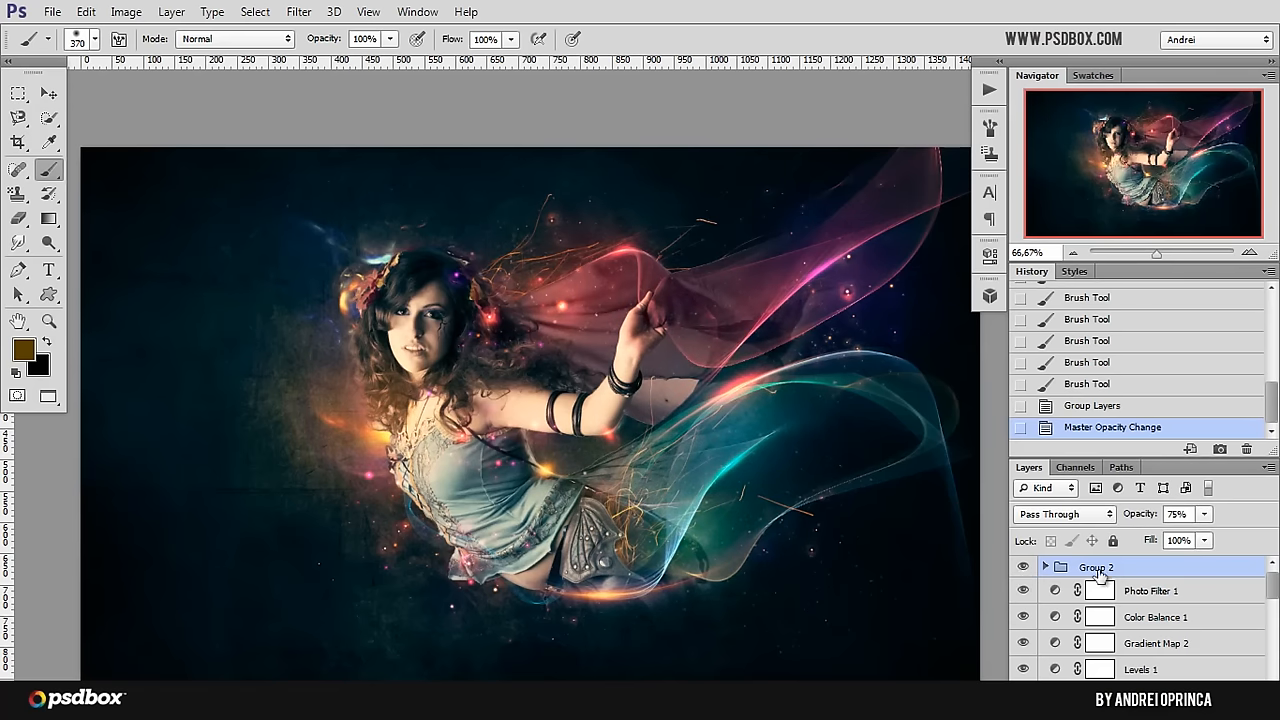